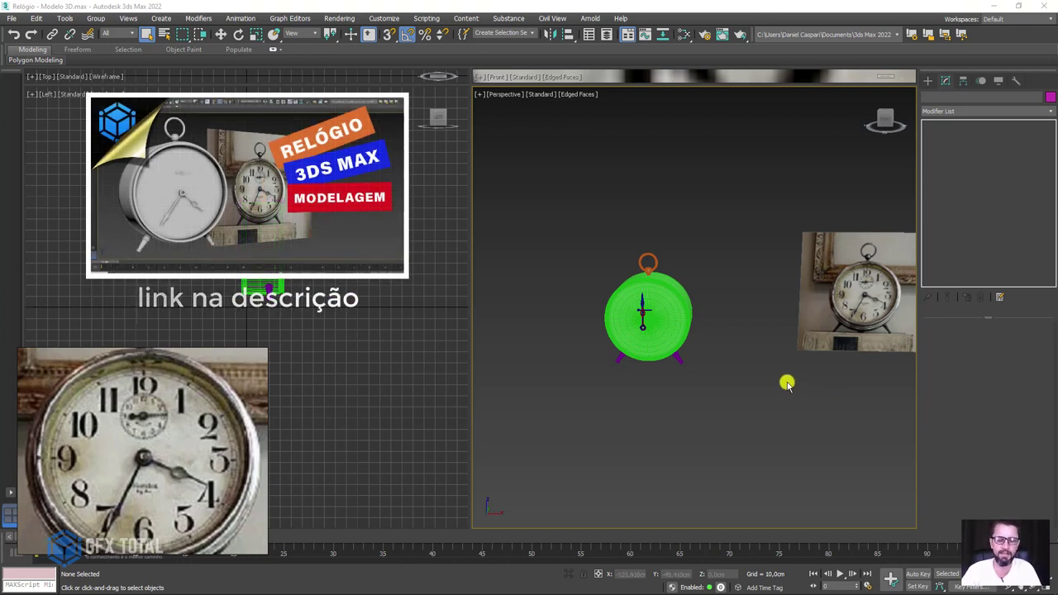
Step: Turn off Edged Faces in the Perspective viewport and zoom in on the green clock
key(F4)
scroll(686, 330, up, 3)
scroll(618, 276, up, 4)
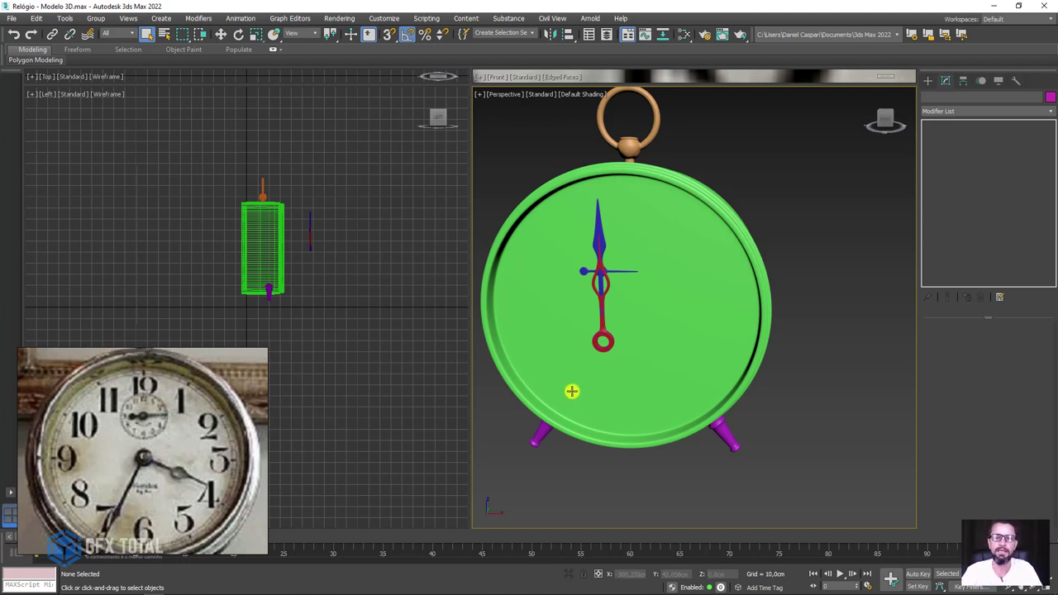
alt+middle_drag(571, 389, 624, 310)
scroll(624, 310, up, 3)
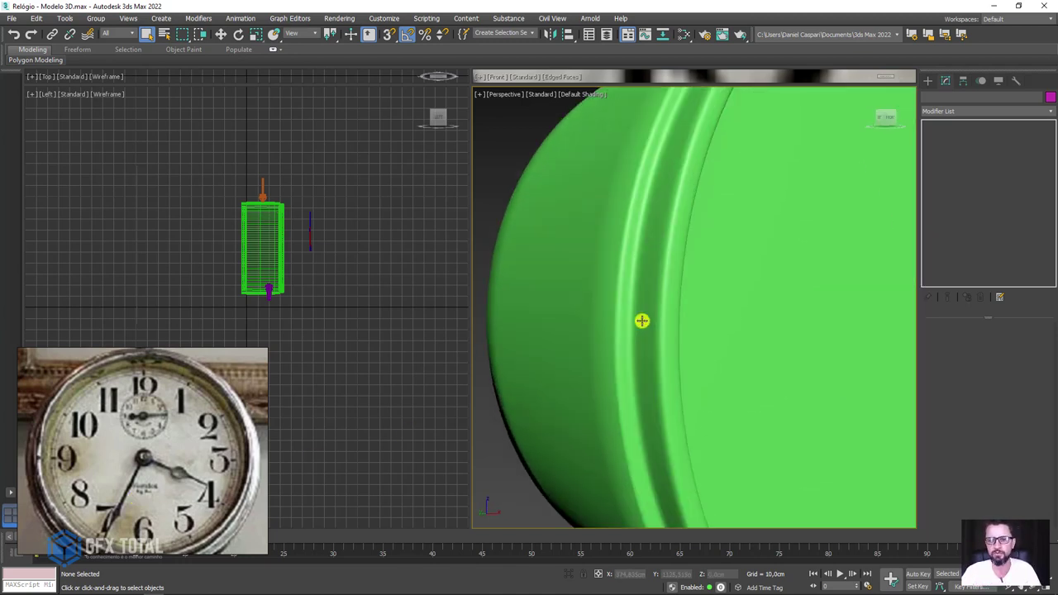
scroll(642, 316, up, 1)
scroll(589, 316, up, 1)
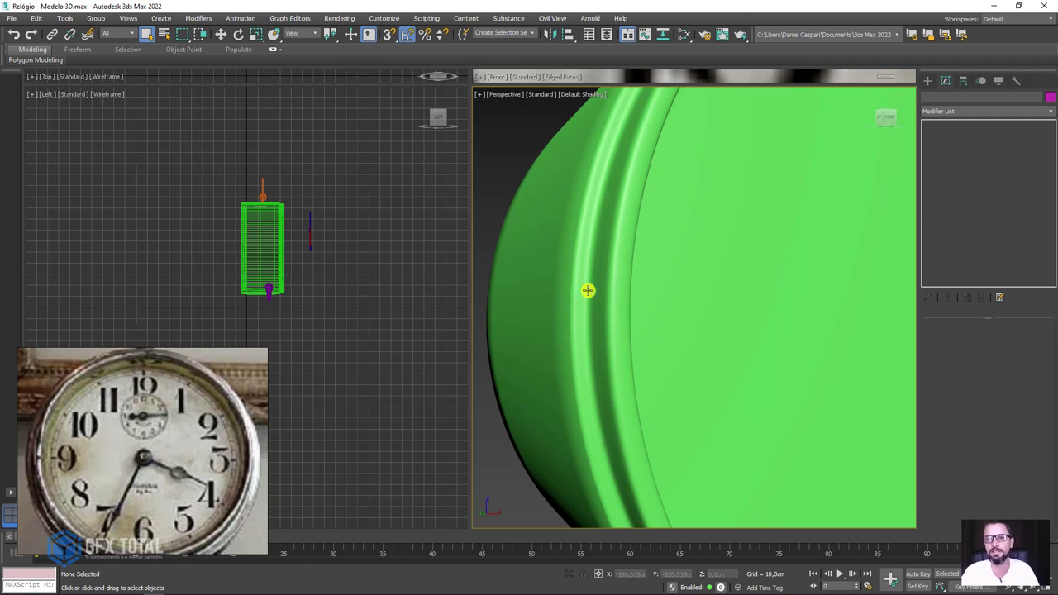
drag(554, 284, 628, 269)
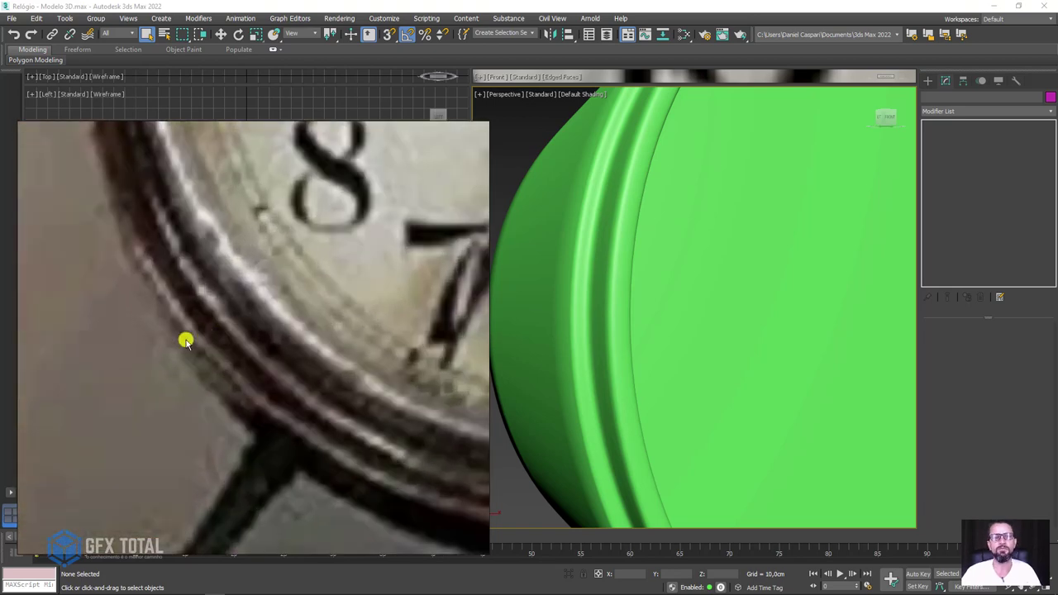
mouse_move(180, 350)
mouse_down()
mouse_move(205, 304)
mouse_move(259, 260)
mouse_move(279, 277)
mouse_up()
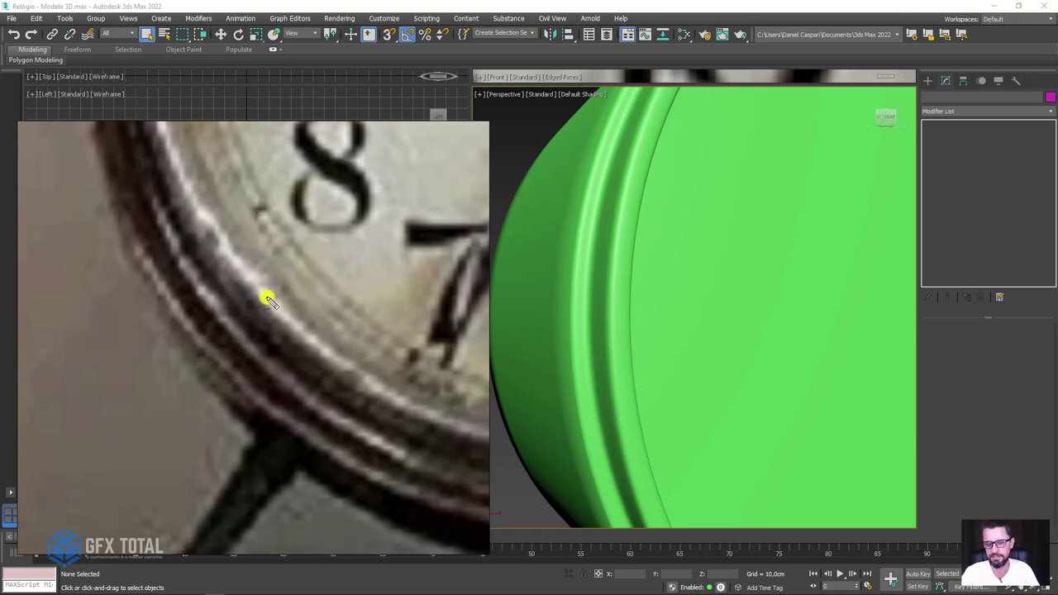
scroll(269, 299, down, 3)
scroll(286, 267, down, 3)
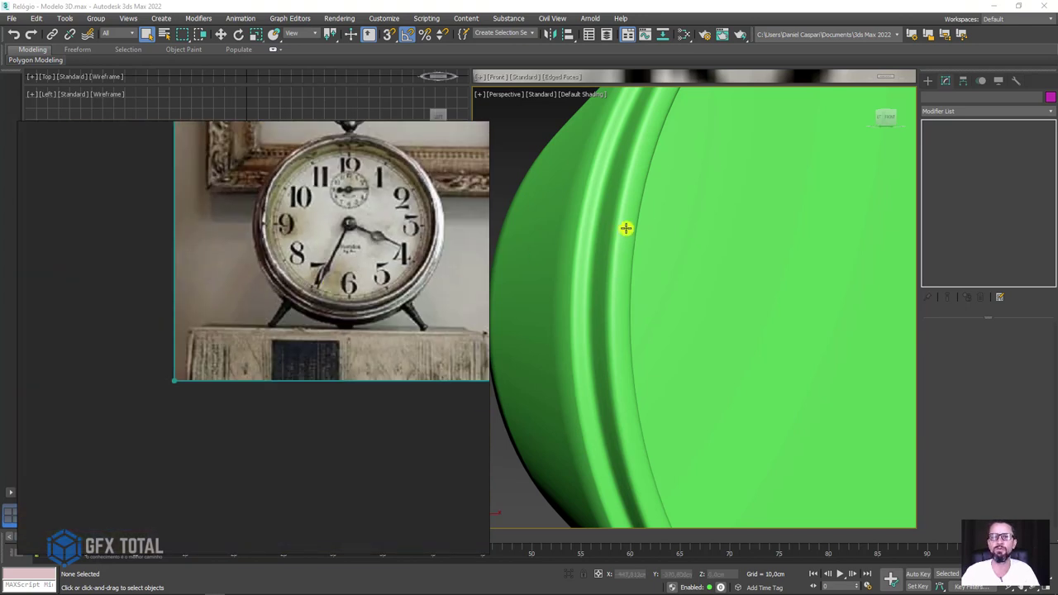
drag(488, 121, 350, 245)
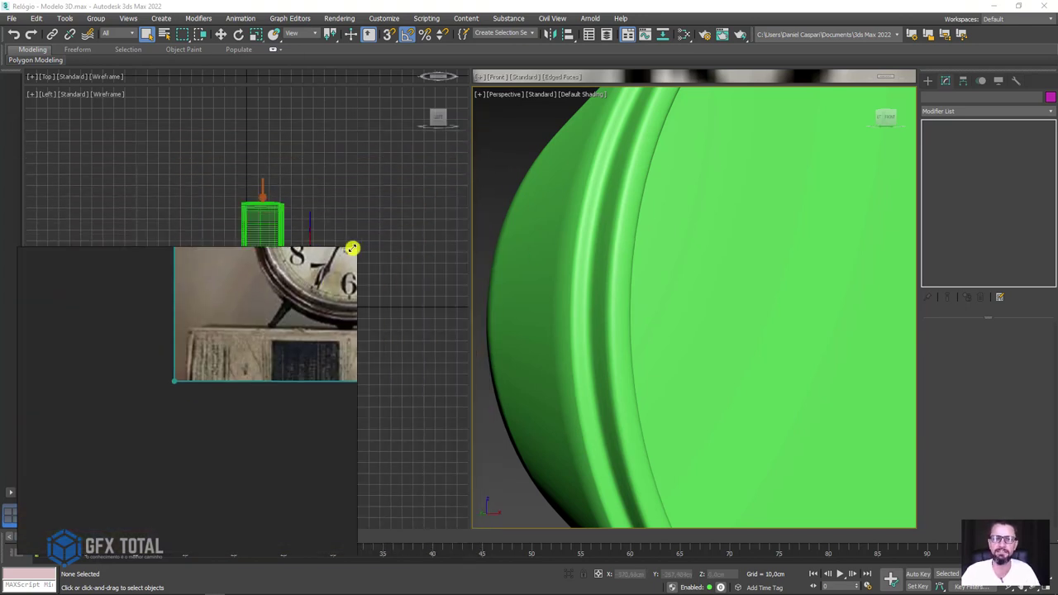
scroll(300, 288, up, 2)
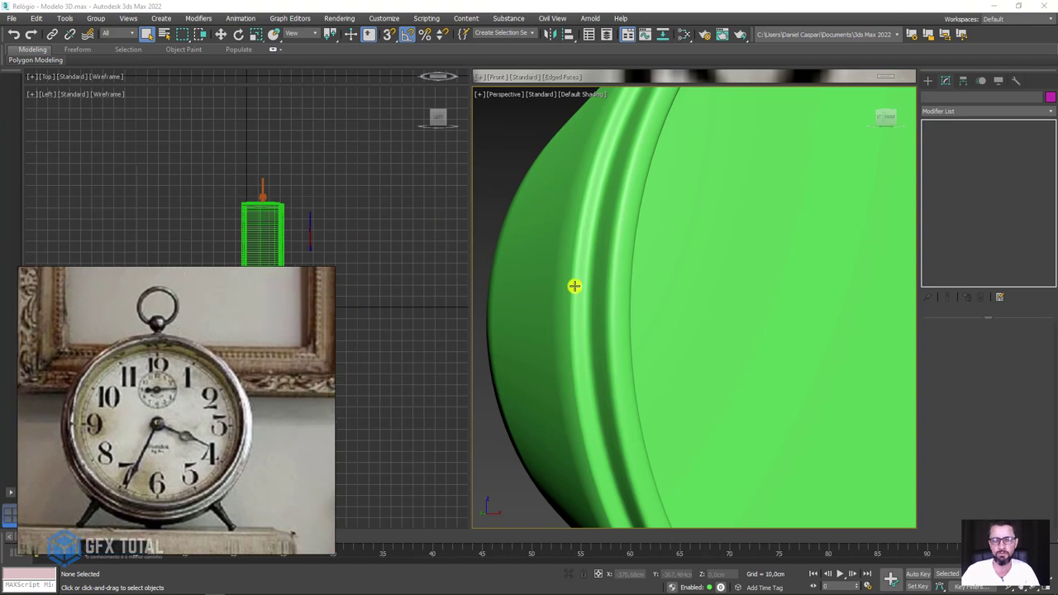
scroll(574, 286, down, 4)
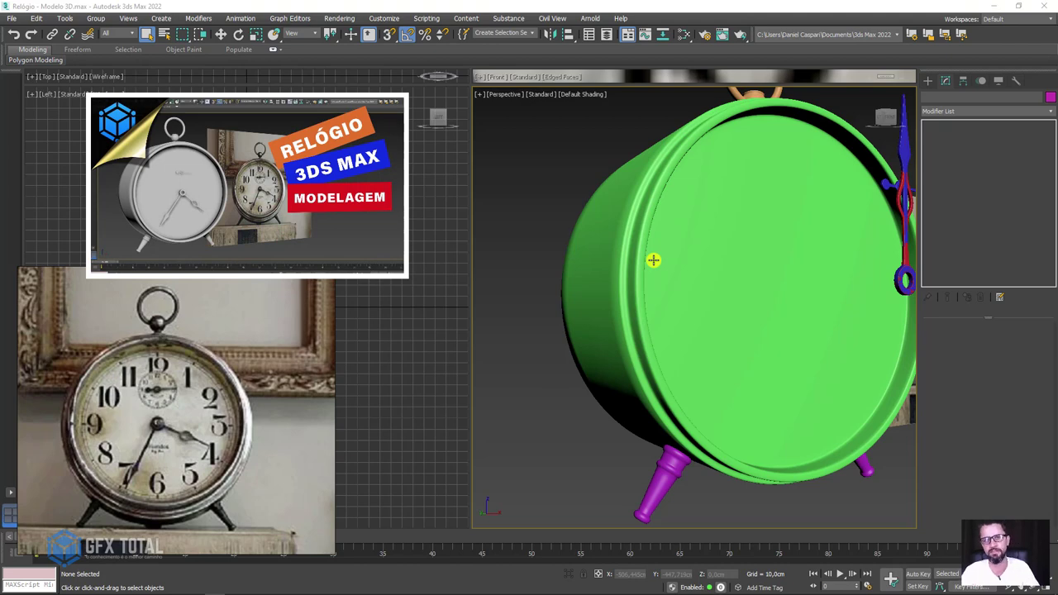
Step: Select the clock body cylinder, show its wireframe edges and disable TurboSmooth to reveal the base mesh
scroll(655, 259, down, 3)
alt+middle_drag(689, 276, 696, 290)
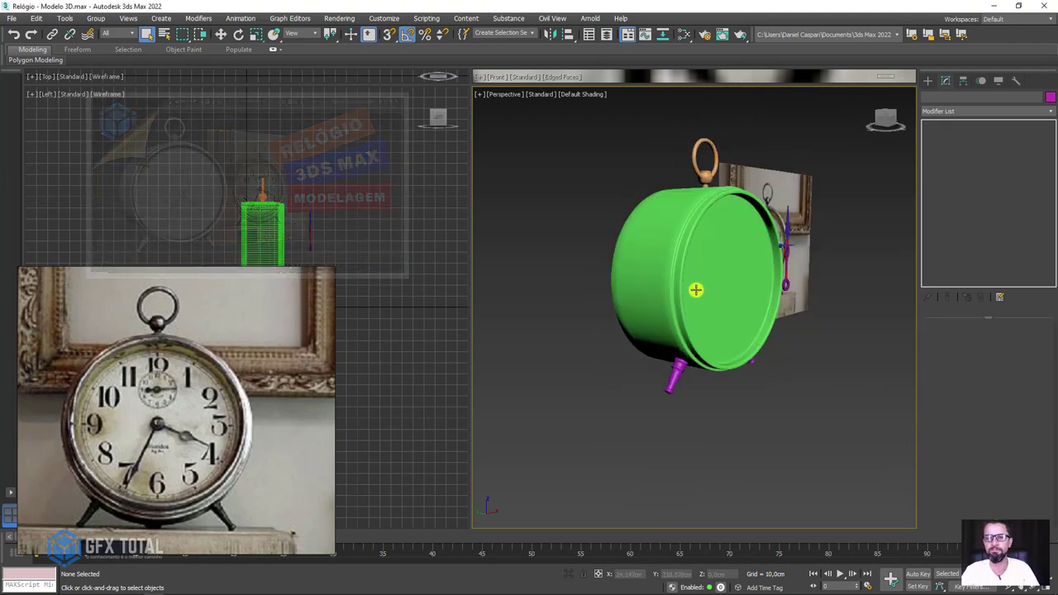
click(696, 290)
key(F4)
scroll(711, 283, up, 2)
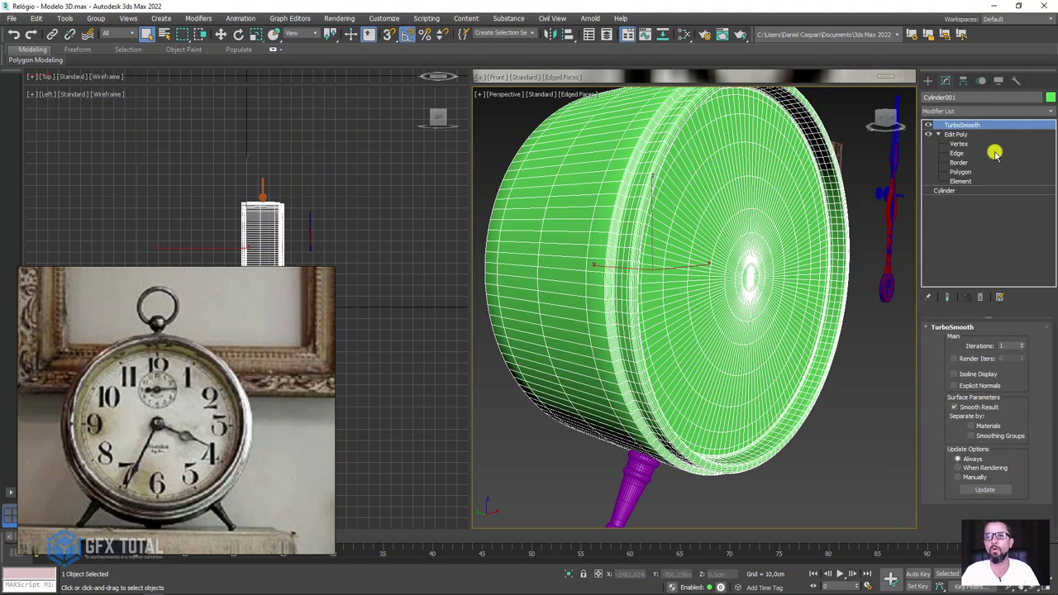
click(928, 125)
mouse_move(767, 198)
alt+middle_down()
mouse_move(757, 259)
mouse_move(645, 231)
alt+middle_up()
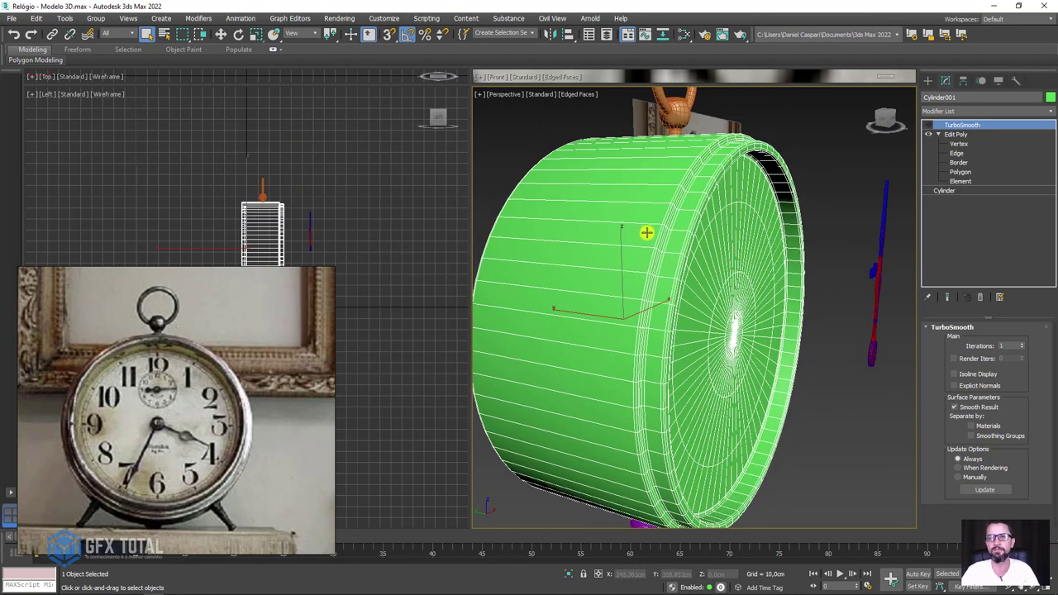
scroll(661, 210, up, 2)
Step: At Edge level, insert an extra Swift Loop edge loop just behind the front rim
click(957, 153)
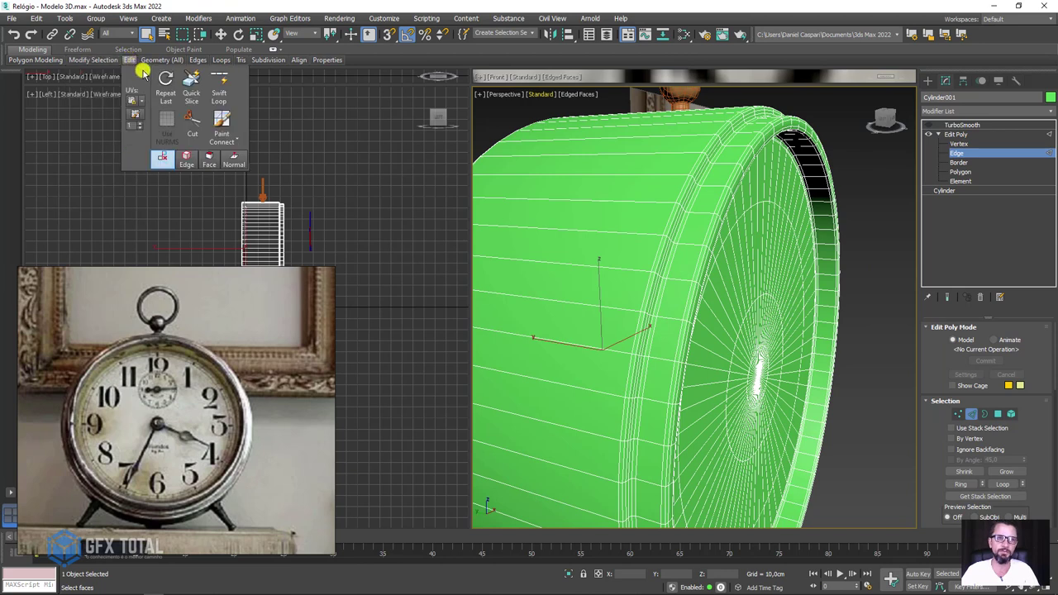
click(219, 82)
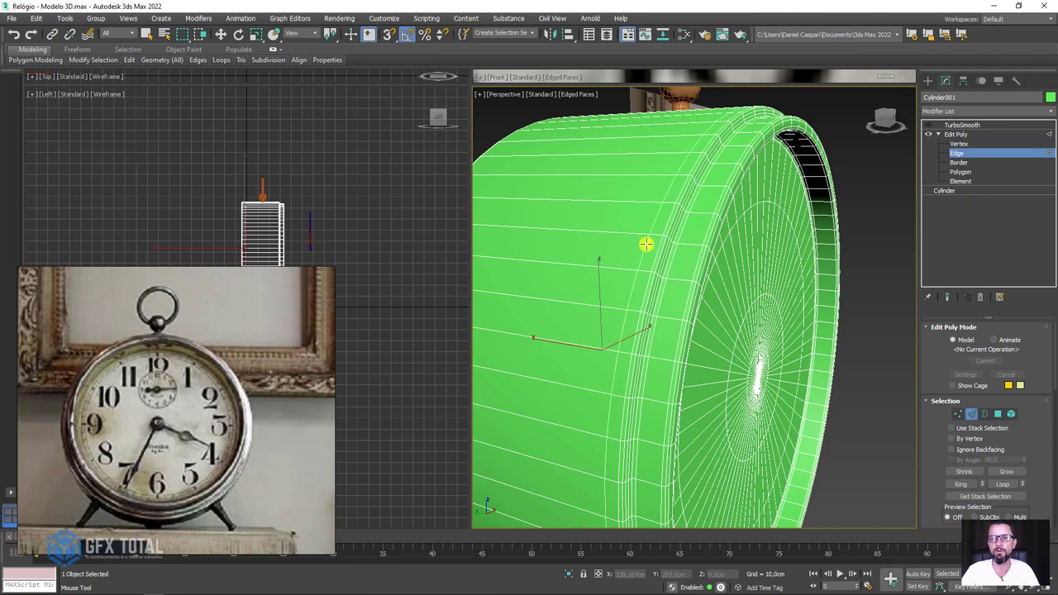
alt+middle_drag(633, 242, 657, 260)
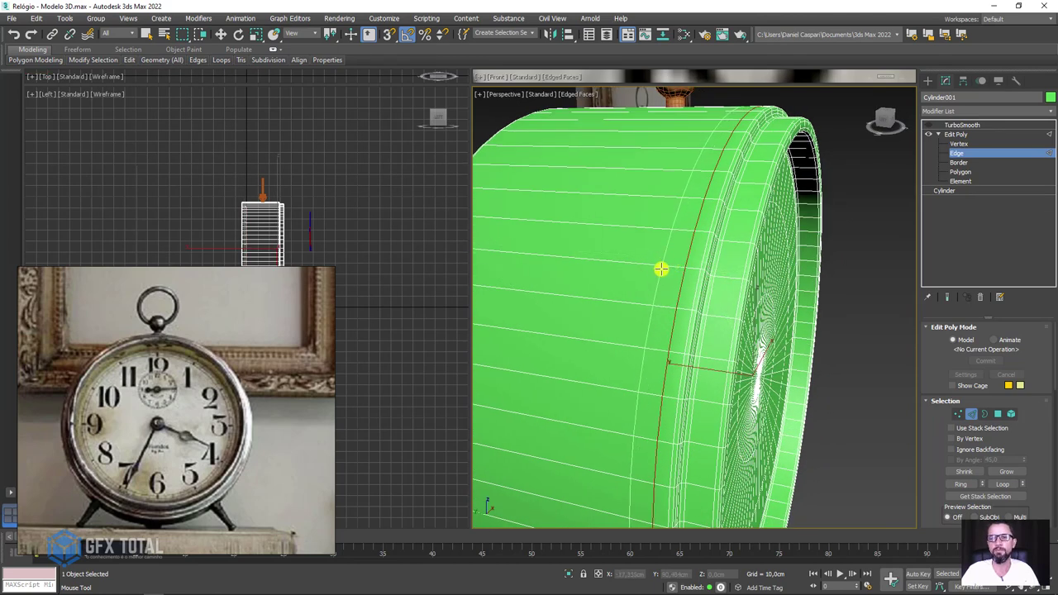
key(w)
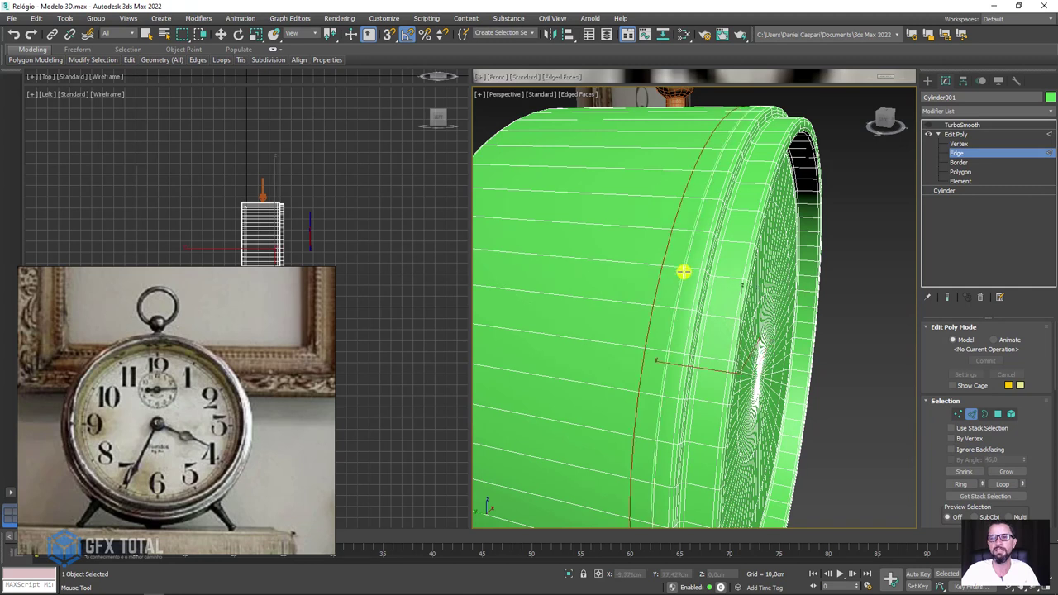
scroll(673, 281, down, 3)
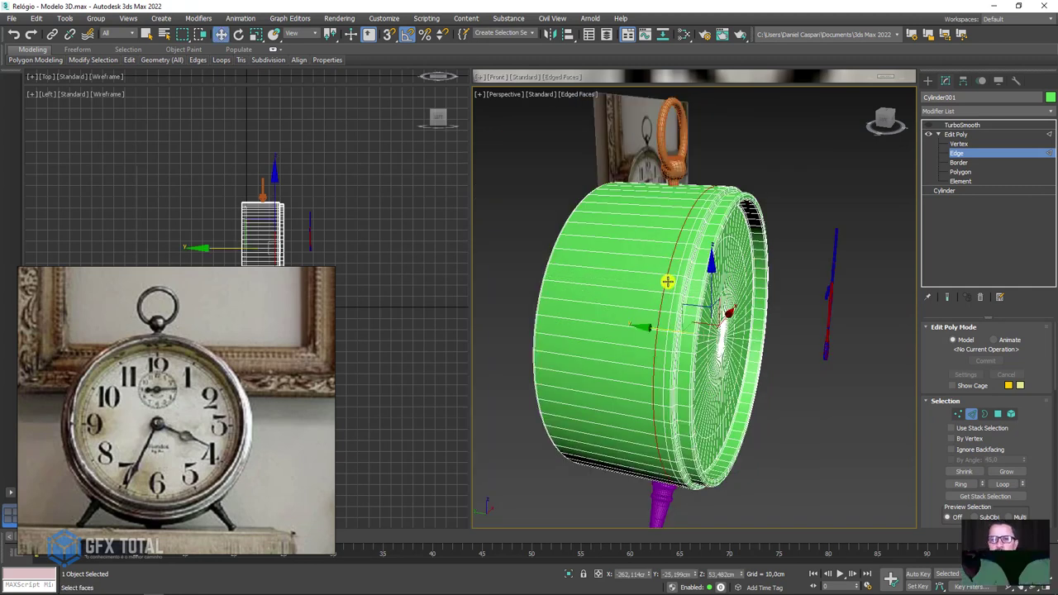
Step: Select the clock body's outer side polygons and bring up the Extrude settings
click(1000, 418)
scroll(709, 257, up, 4)
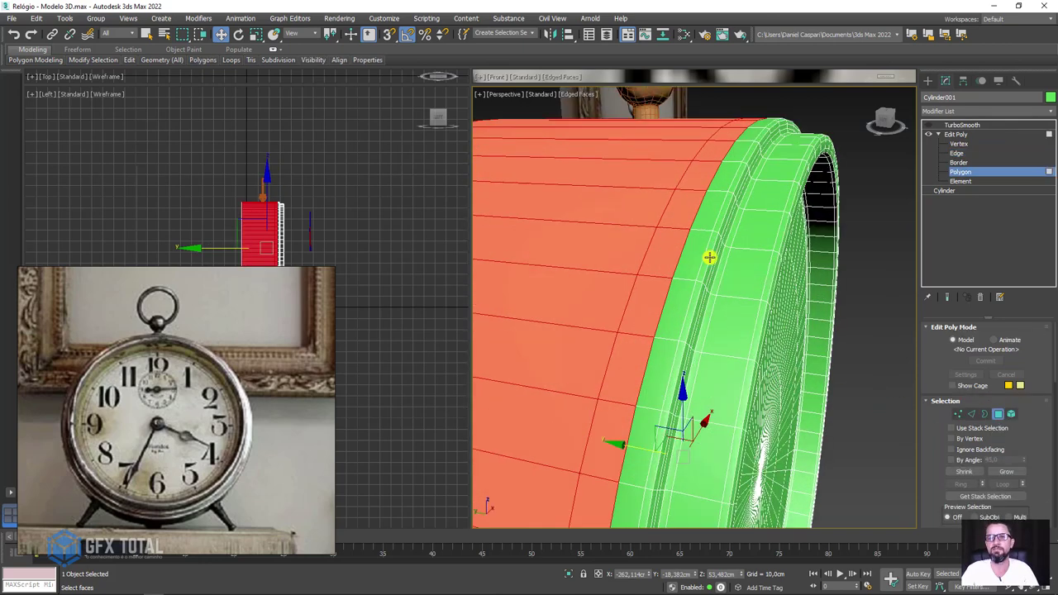
scroll(950, 467, down, 5)
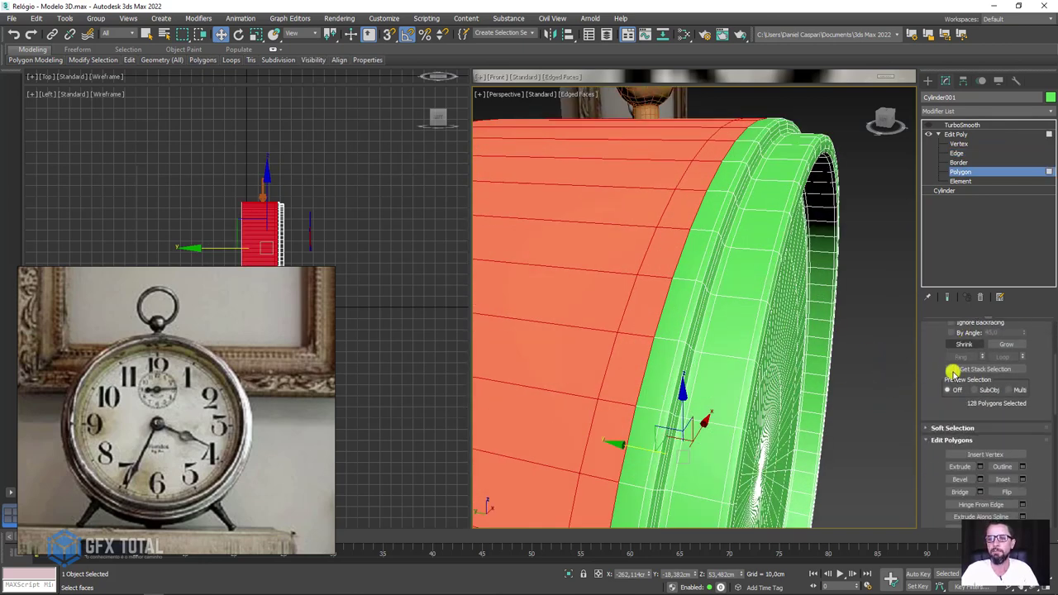
click(980, 467)
alt+middle_drag(815, 338, 703, 323)
scroll(703, 323, down, 4)
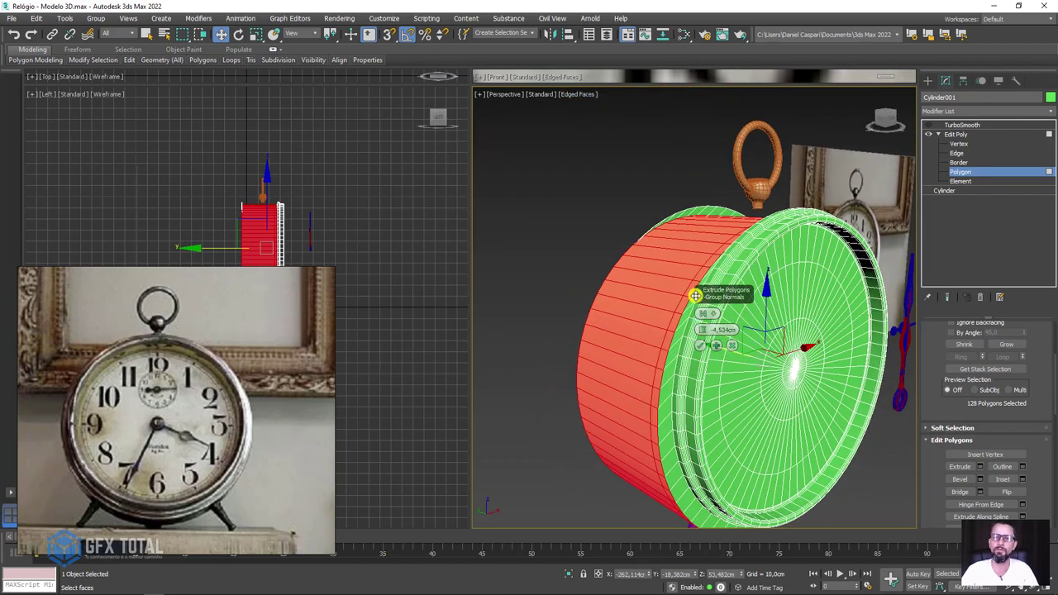
drag(699, 292, 559, 135)
Step: Extrude the selected faces about 1 cm outward along Local Normals
click(563, 156)
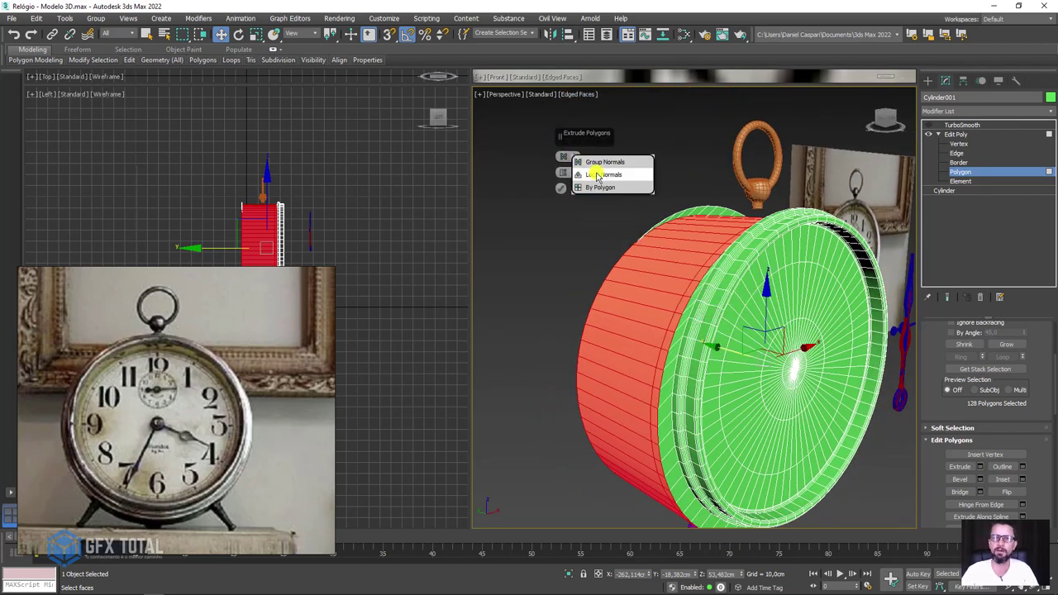
click(596, 175)
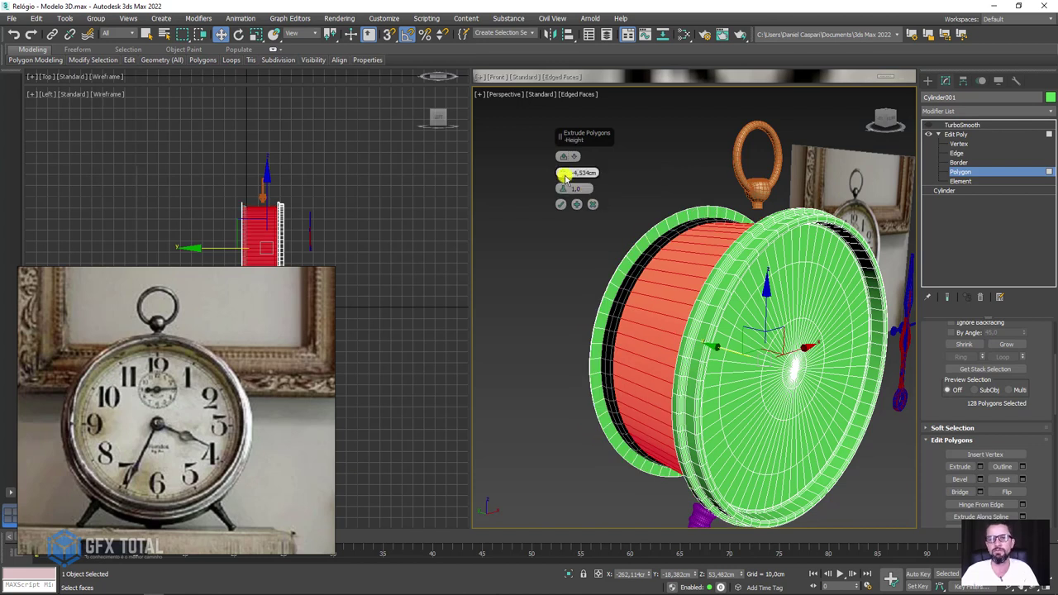
drag(564, 172, 559, 157)
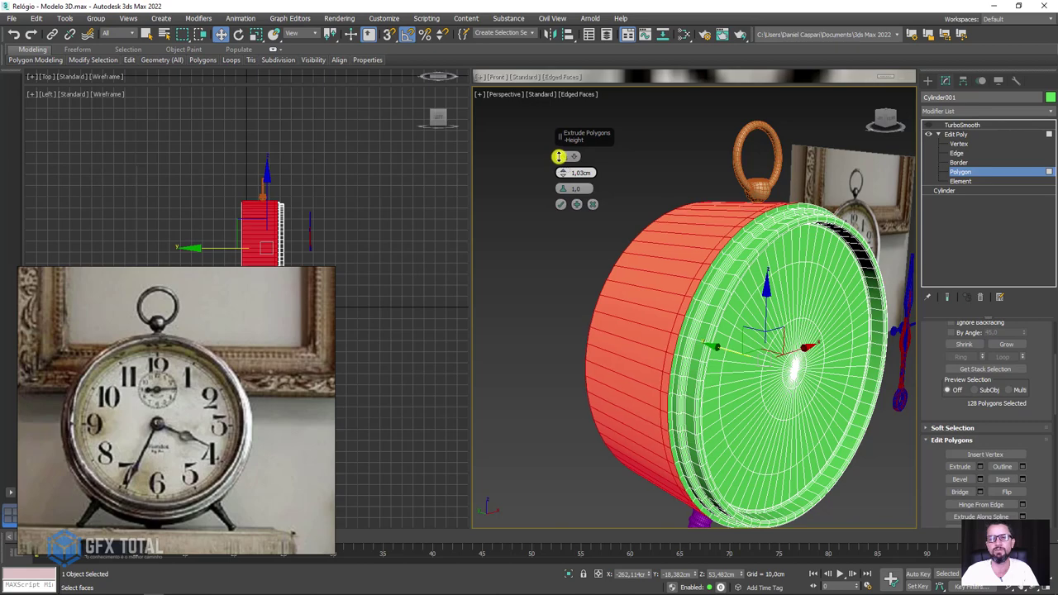
click(560, 204)
alt+middle_drag(560, 204, 765, 246)
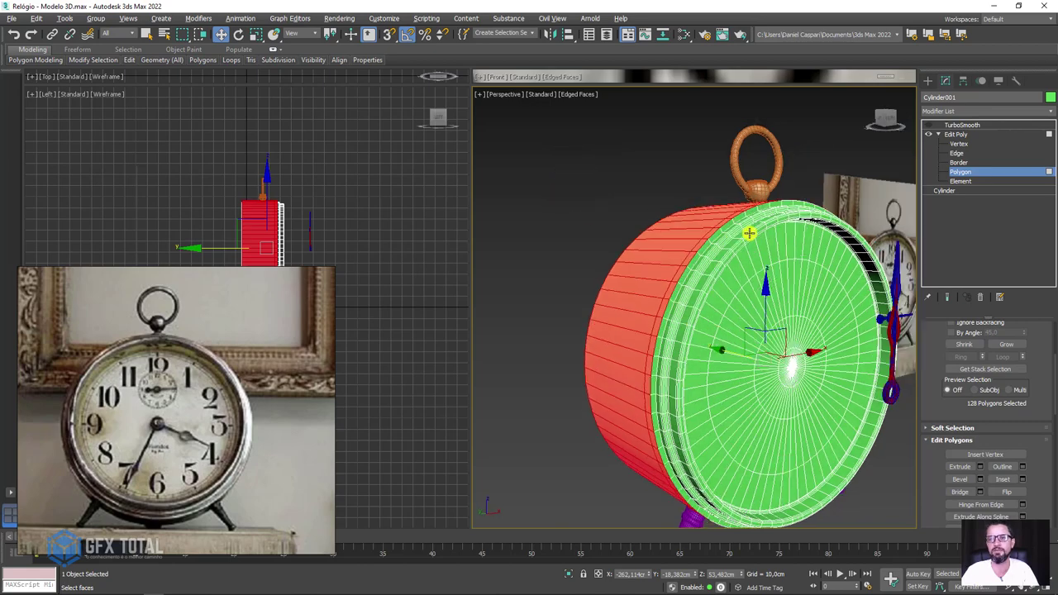
scroll(765, 245, up, 3)
scroll(733, 264, up, 3)
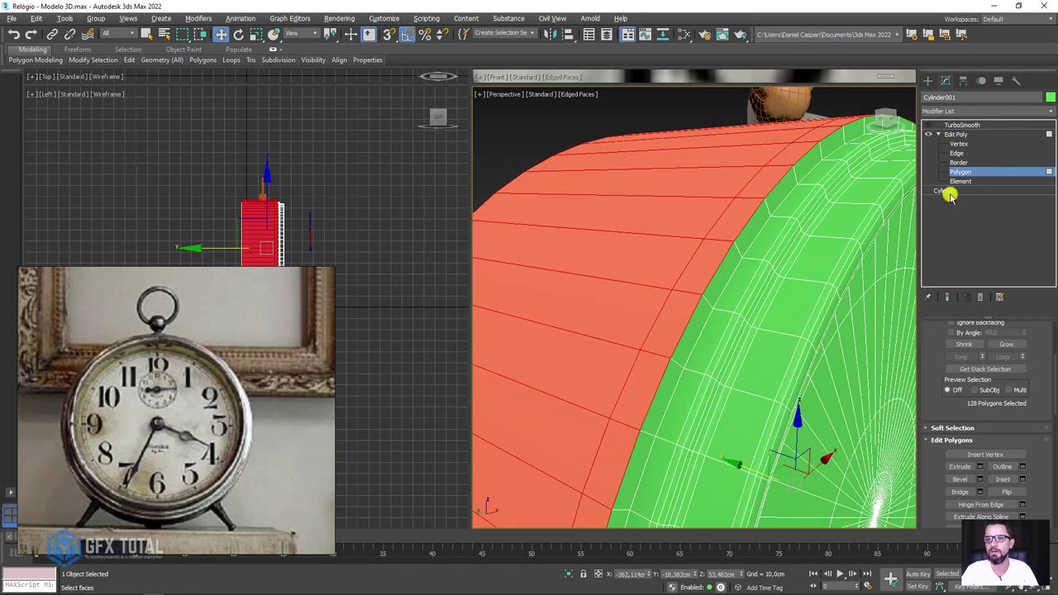
Step: Chamfer the rim edges by about 0.36 cm into two tight loops
click(956, 153)
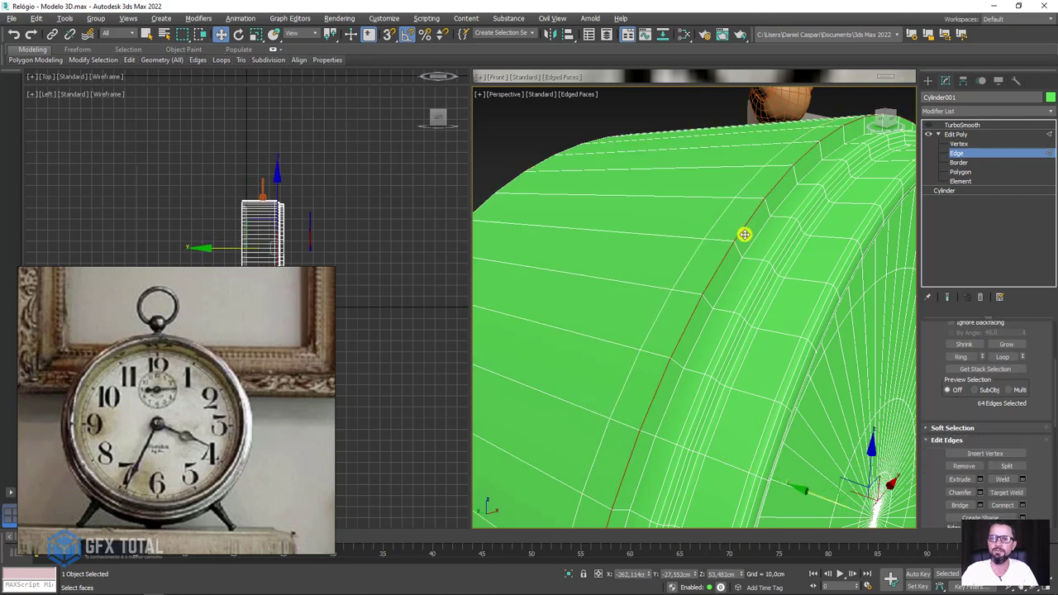
click(979, 492)
scroll(719, 267, up, 2)
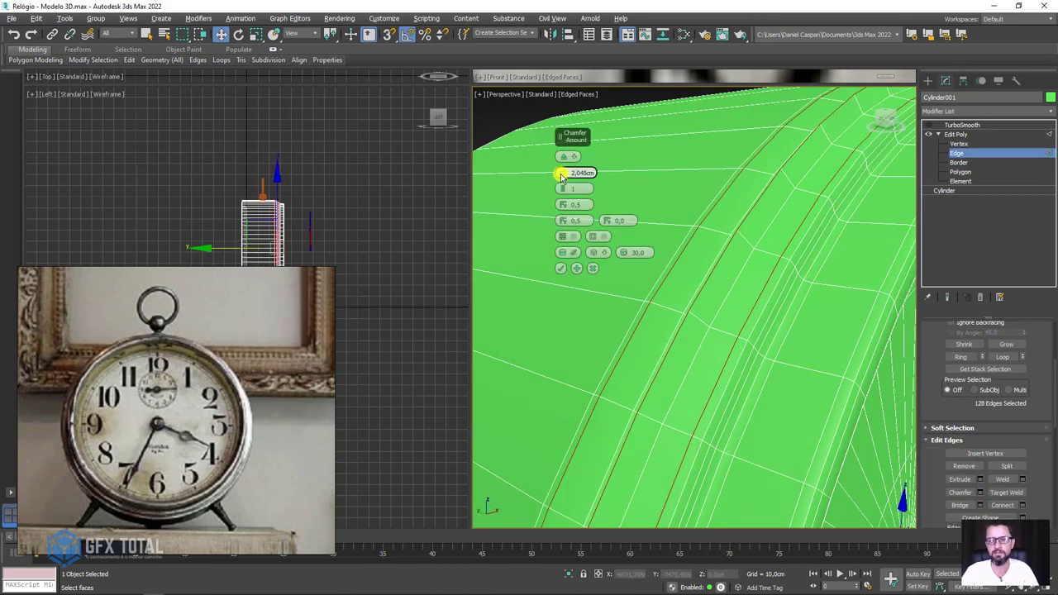
drag(563, 174, 566, 171)
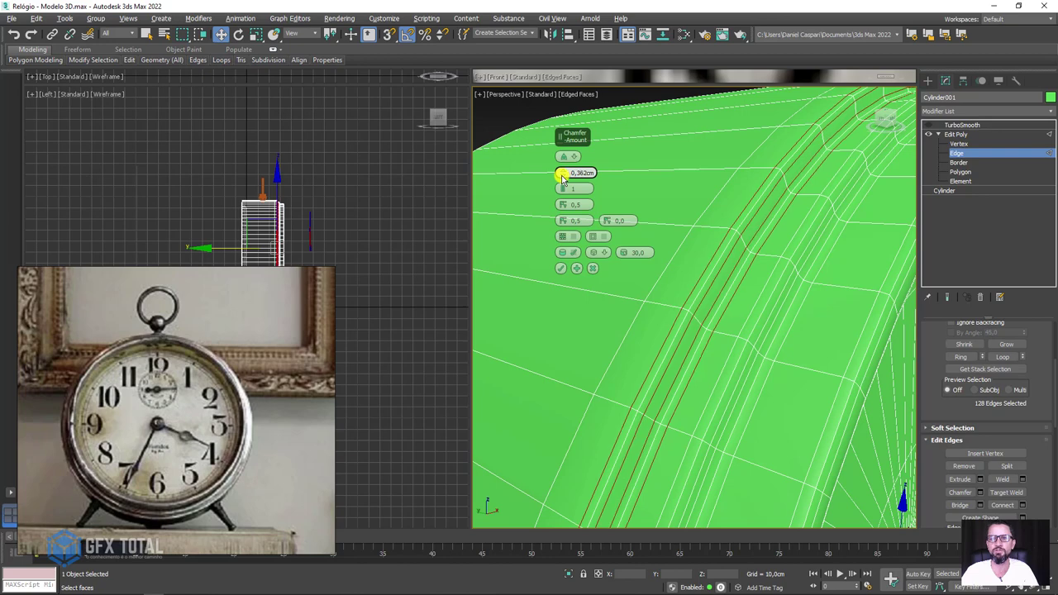
click(560, 267)
scroll(680, 286, down, 4)
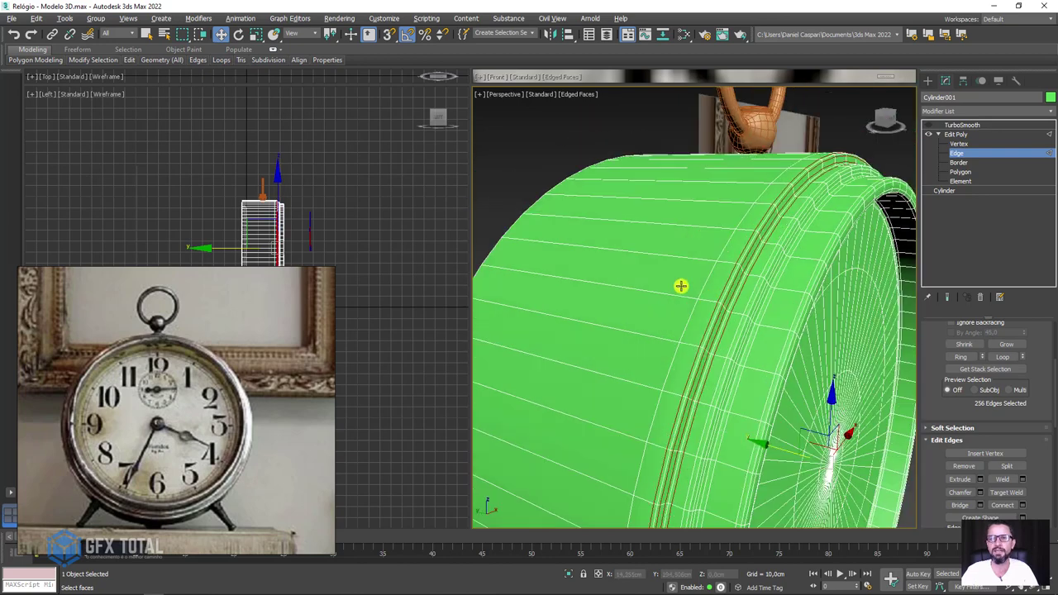
Step: Select a single 64-edge loop around the rim groove and switch to Select and Move
mouse_move(680, 286)
alt+middle_down()
mouse_move(730, 286)
mouse_move(701, 314)
mouse_move(670, 304)
alt+middle_up()
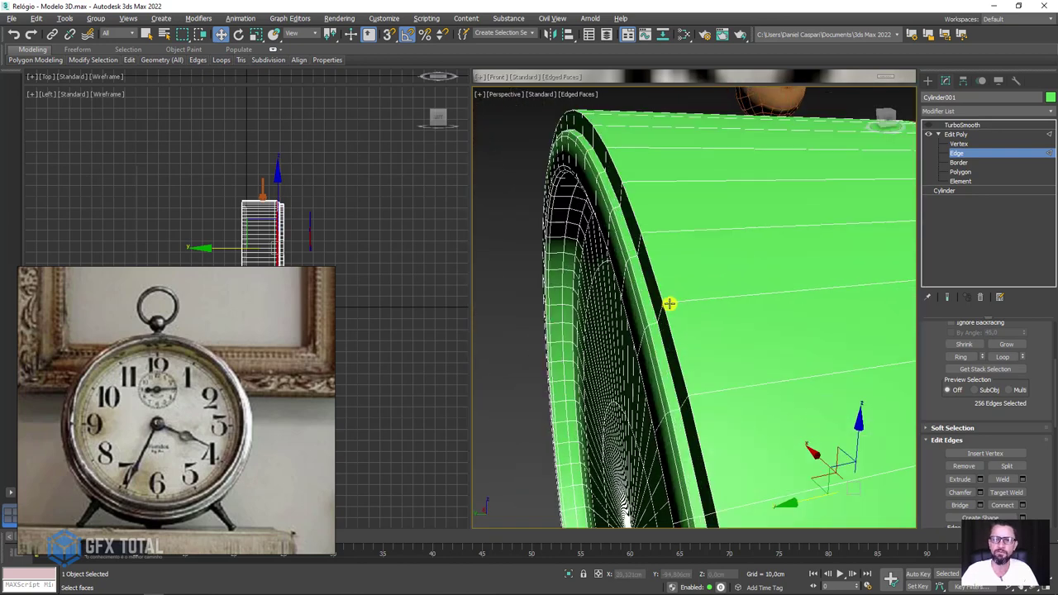
double_click(662, 304)
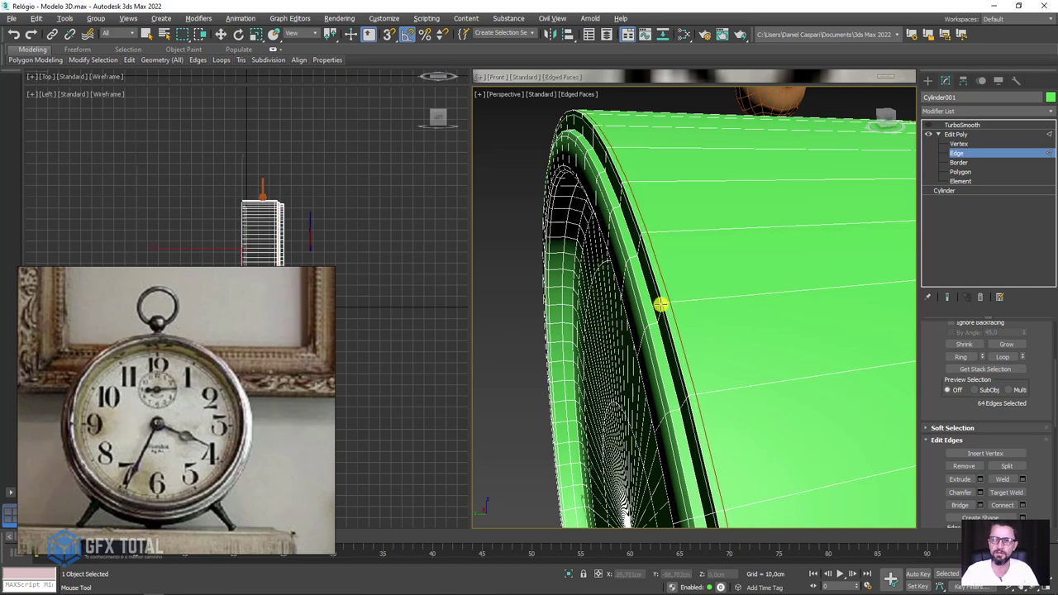
key(ctrl+BackSpace)
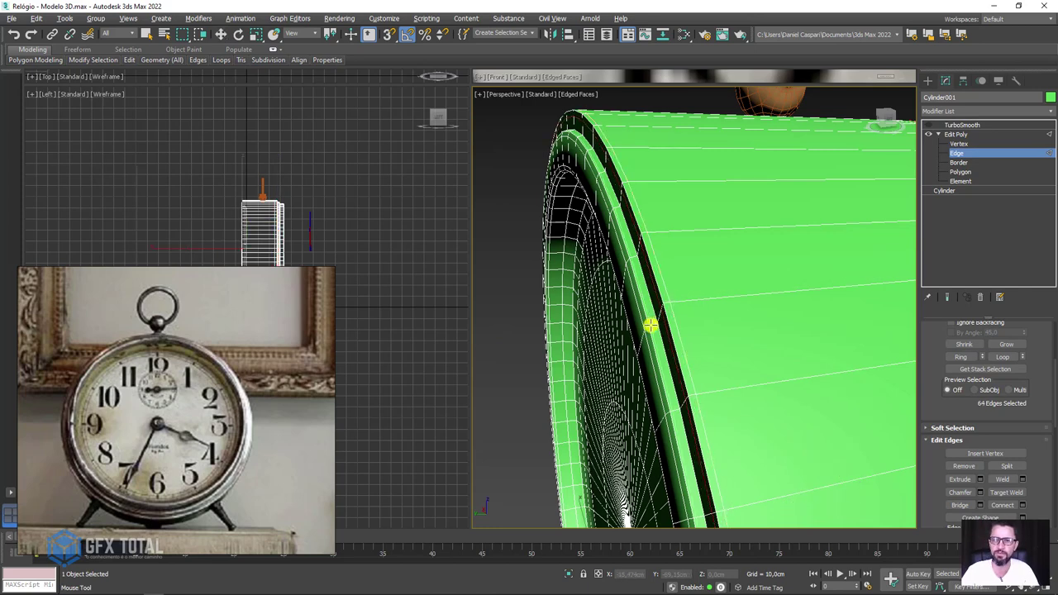
key(w)
scroll(661, 306, down, 3)
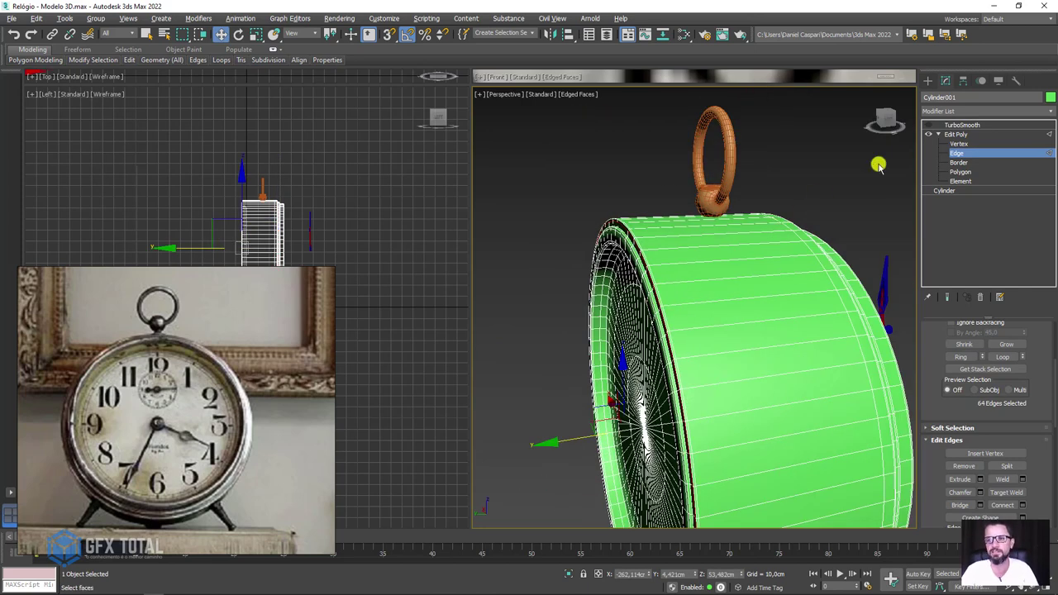
Step: Leave Edge level, collapse the Edit Poly sub-object levels and orbit around the clock body
click(959, 134)
click(937, 134)
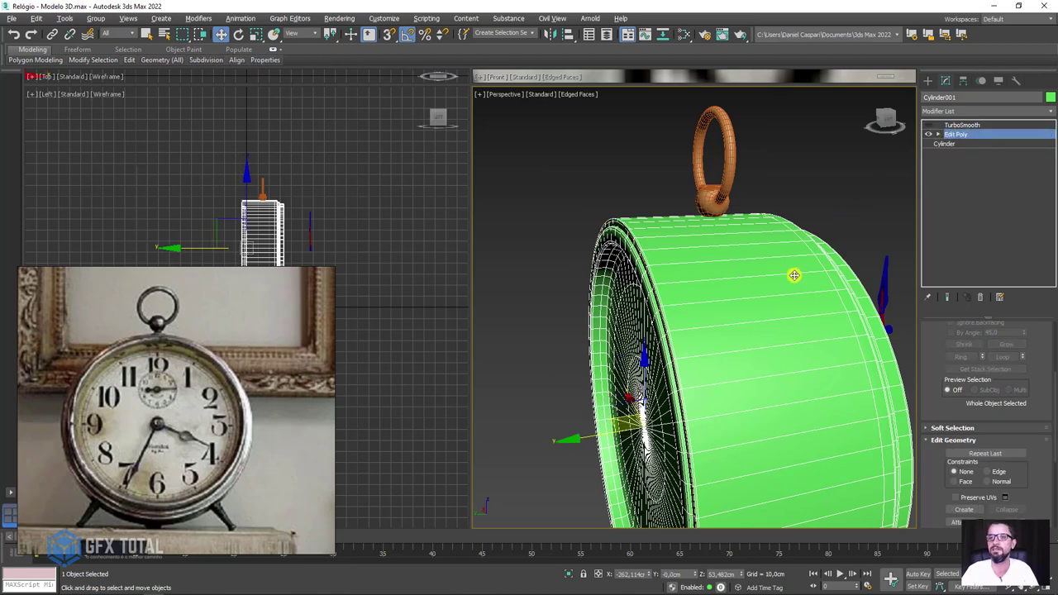
mouse_move(760, 281)
alt+middle_down()
mouse_move(704, 278)
mouse_move(733, 319)
mouse_move(658, 262)
alt+middle_up()
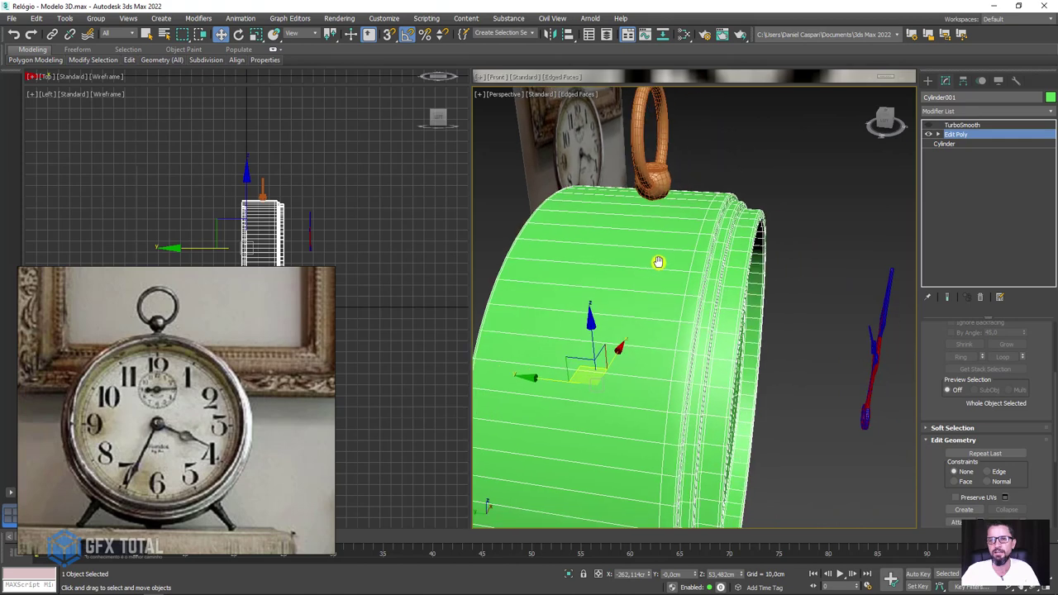
scroll(673, 260, up, 2)
scroll(738, 274, up, 1)
scroll(744, 274, up, 2)
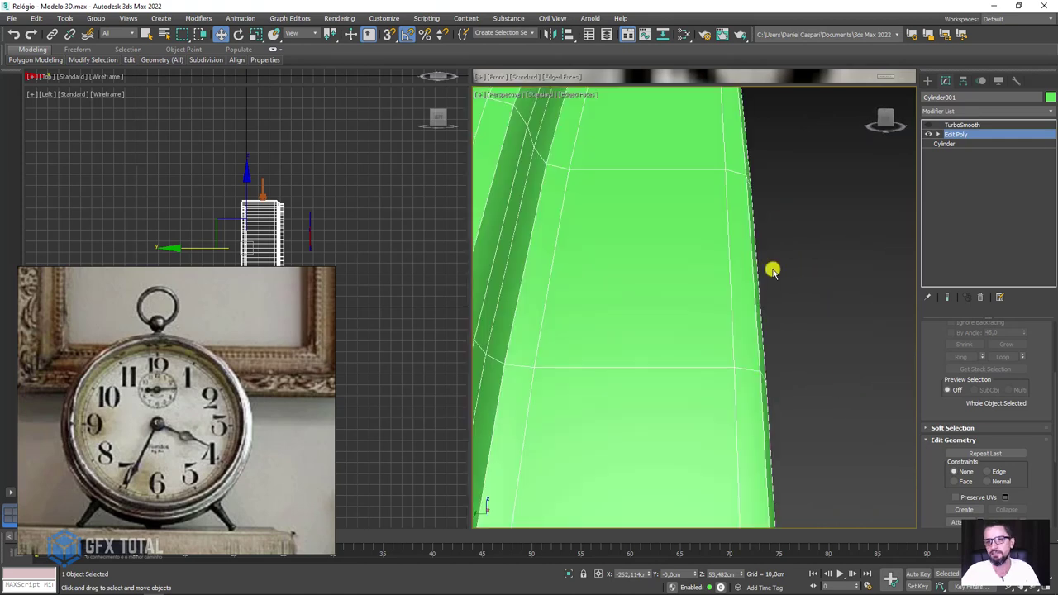
scroll(794, 256, down, 4)
alt+middle_drag(821, 239, 814, 242)
Step: Return to Edge level and select a whole edge loop along the rim groove
click(938, 133)
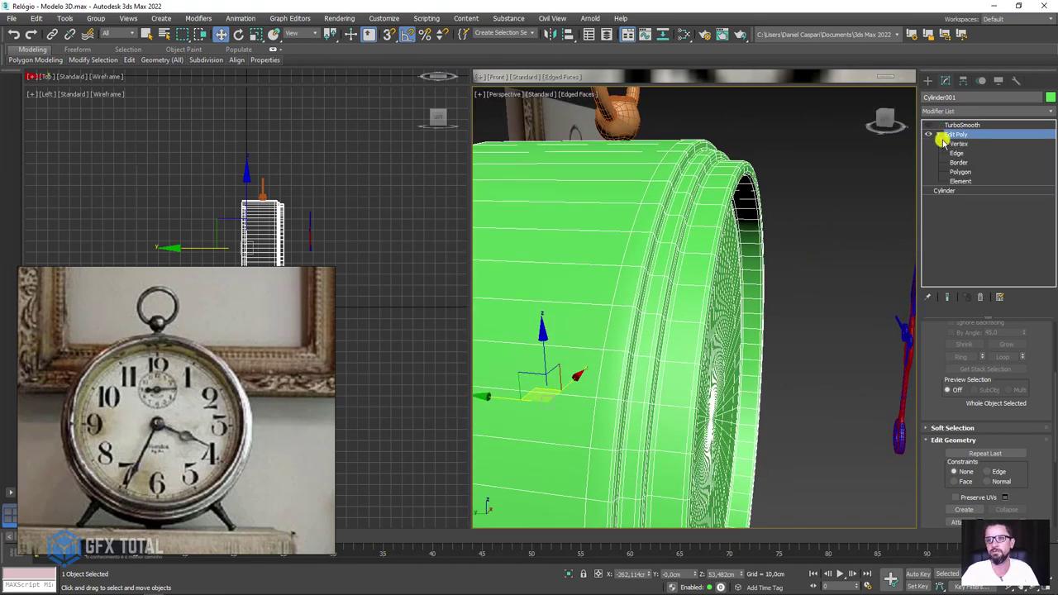
click(957, 154)
scroll(675, 250, up, 2)
scroll(675, 248, up, 2)
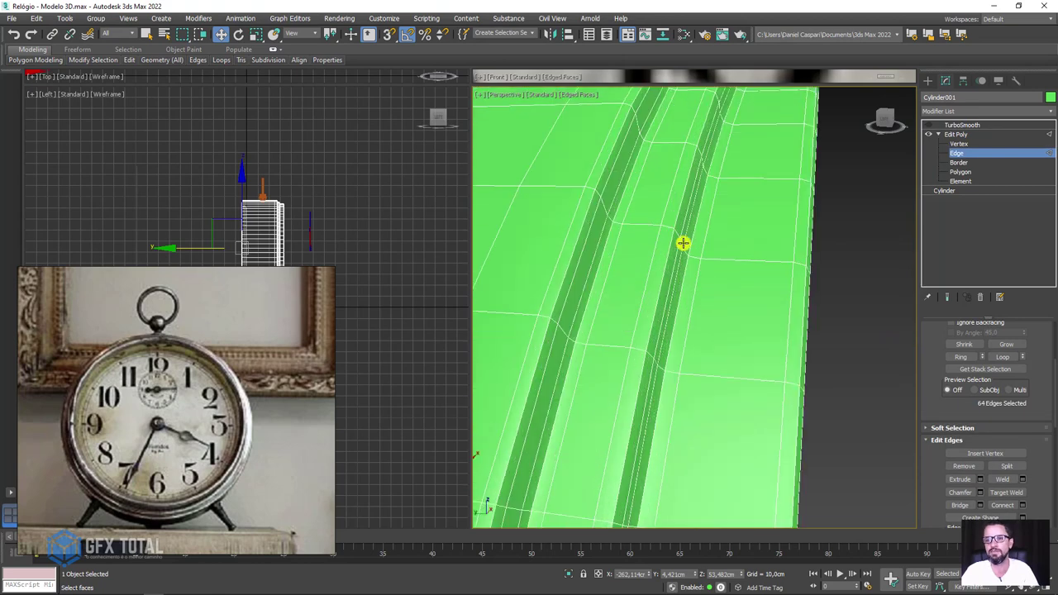
scroll(682, 243, down, 1)
alt+middle_drag(684, 241, 642, 248)
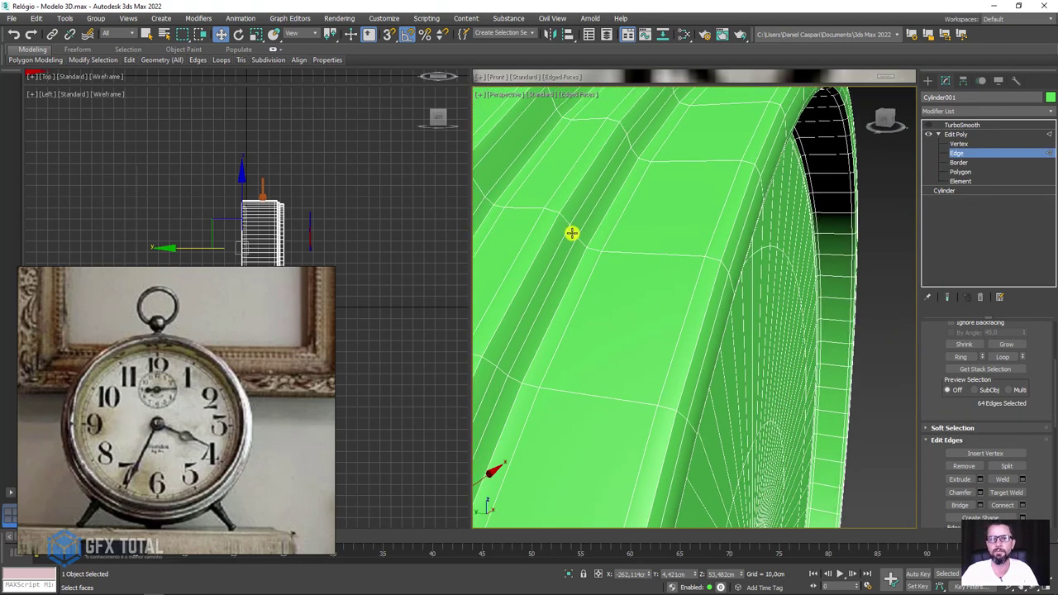
double_click(572, 226)
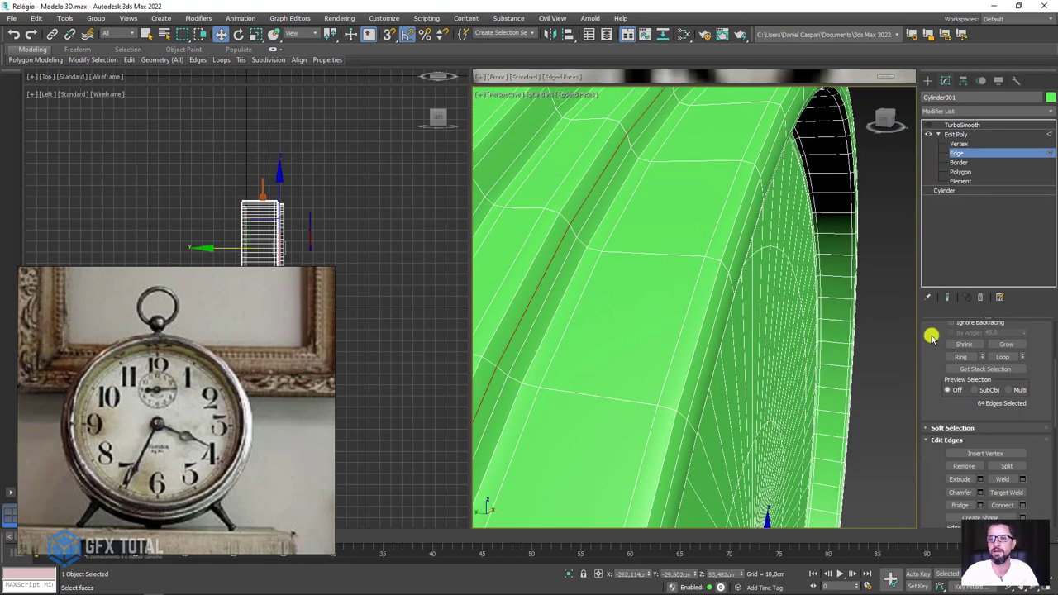
scroll(984, 380, up, 3)
Step: Convert the groove loop to a polygon strip and grow it by one ring
ctrl+click(998, 412)
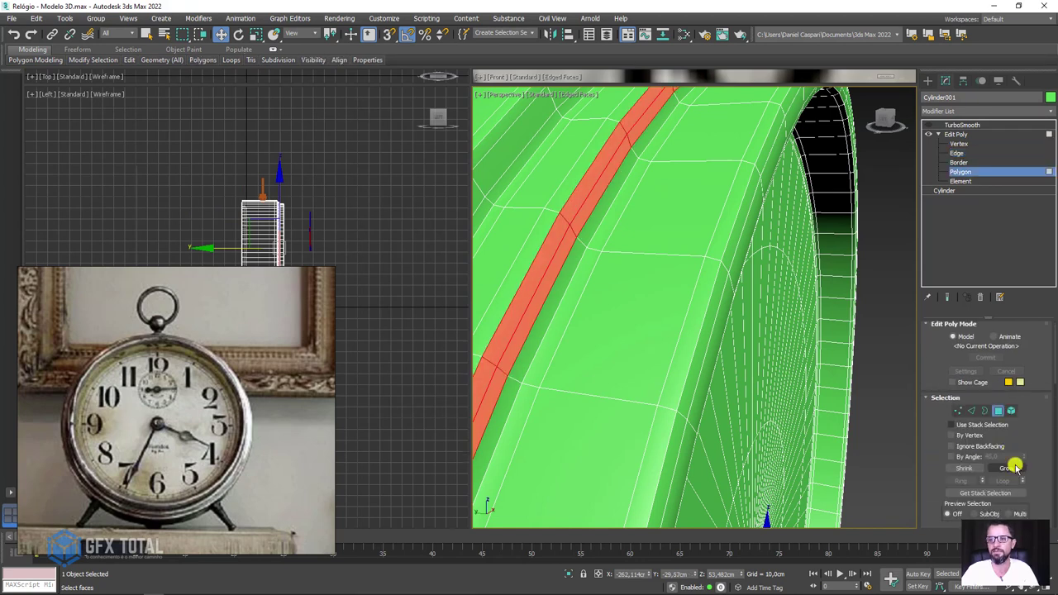
click(1013, 468)
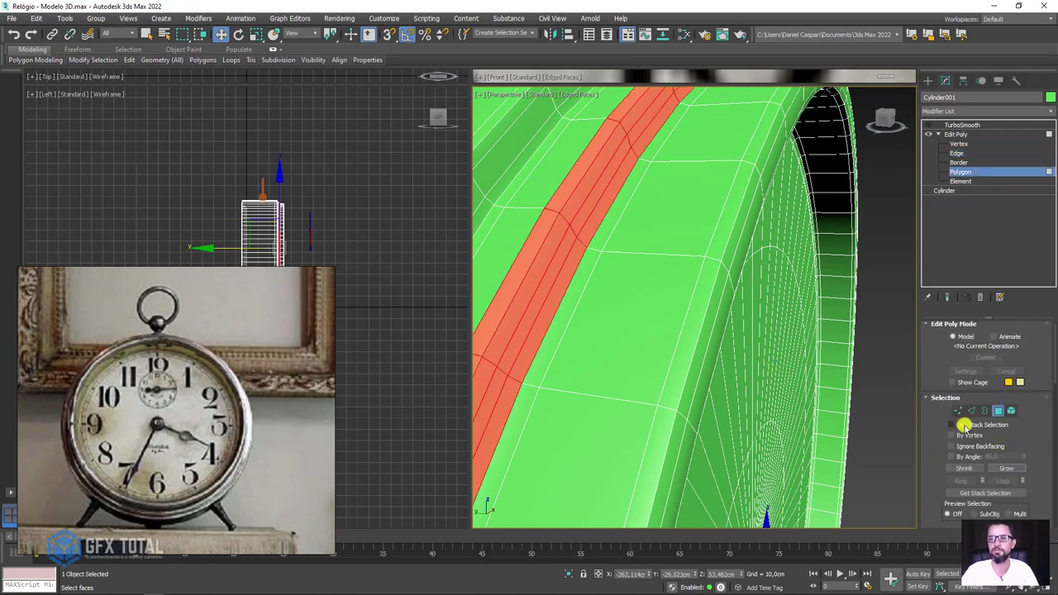
scroll(642, 313, down, 3)
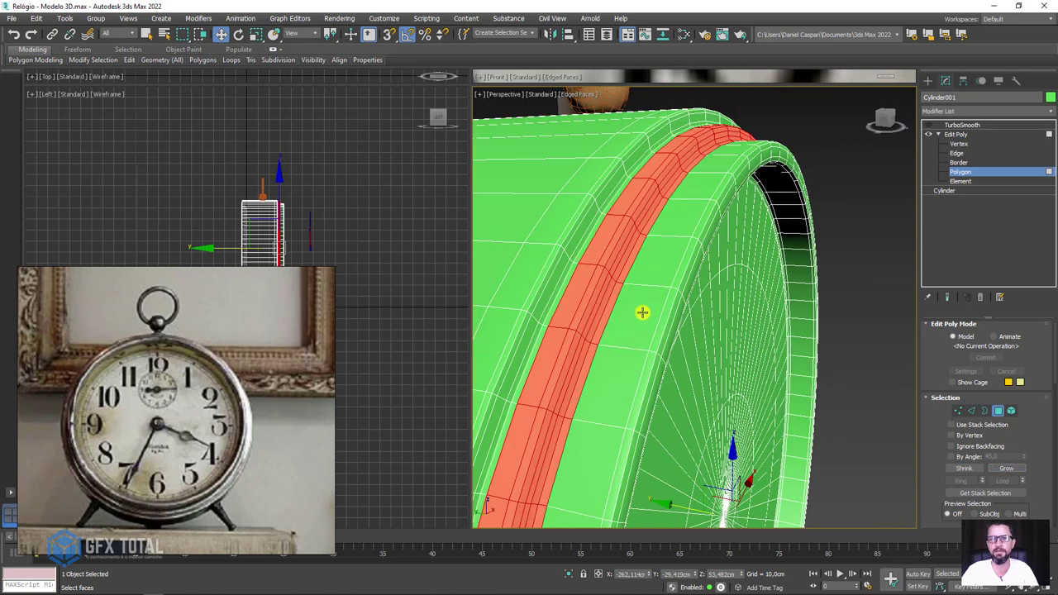
key(l)
scroll(703, 259, up, 3)
scroll(691, 193, up, 3)
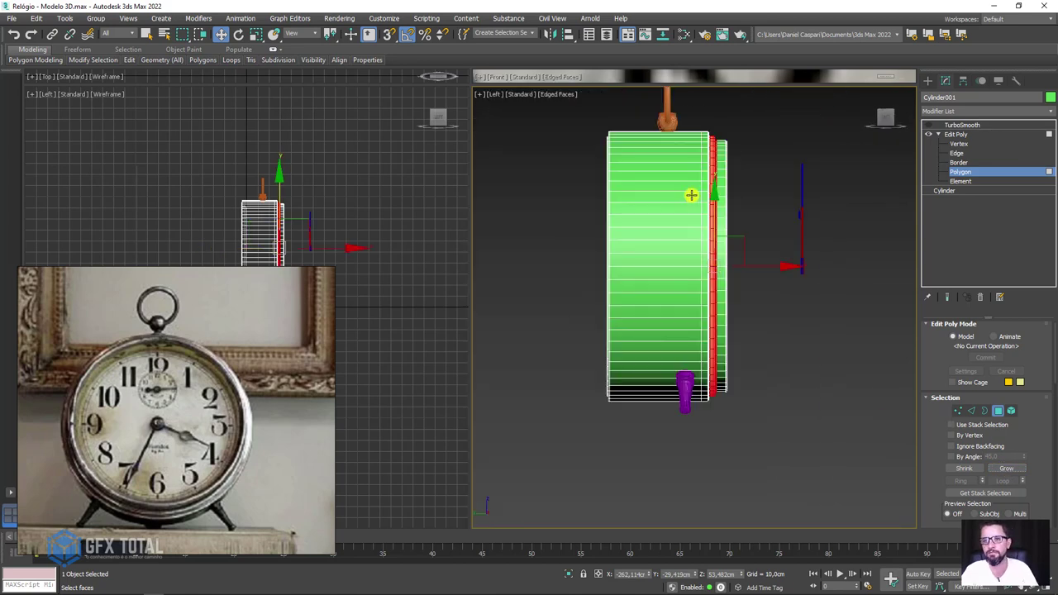
scroll(645, 121, down, 2)
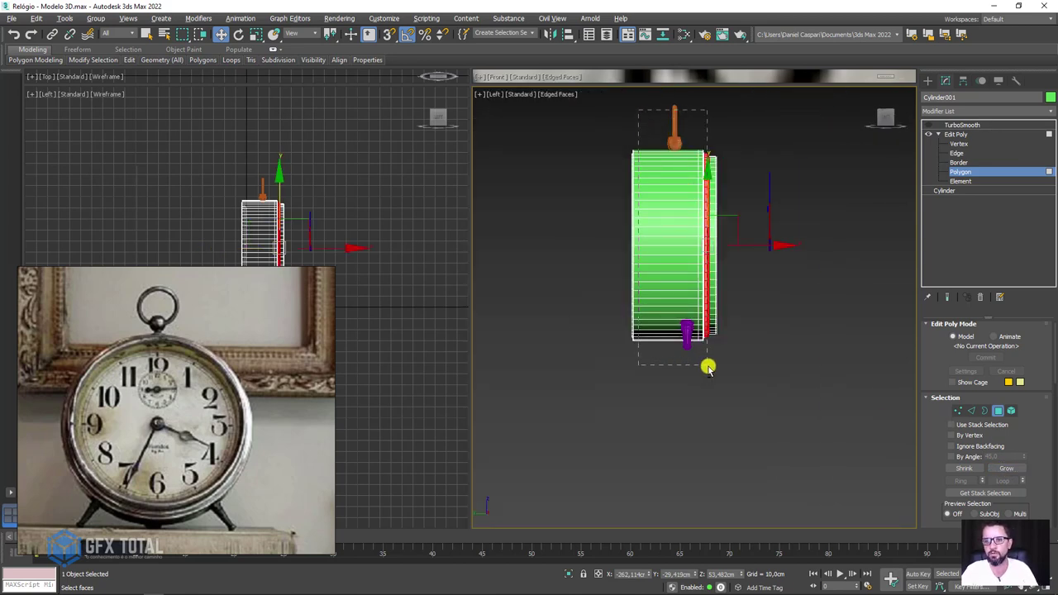
Step: Turn off the wireframe edge overlay and return to the Edit Poly top level
scroll(730, 236, up, 3)
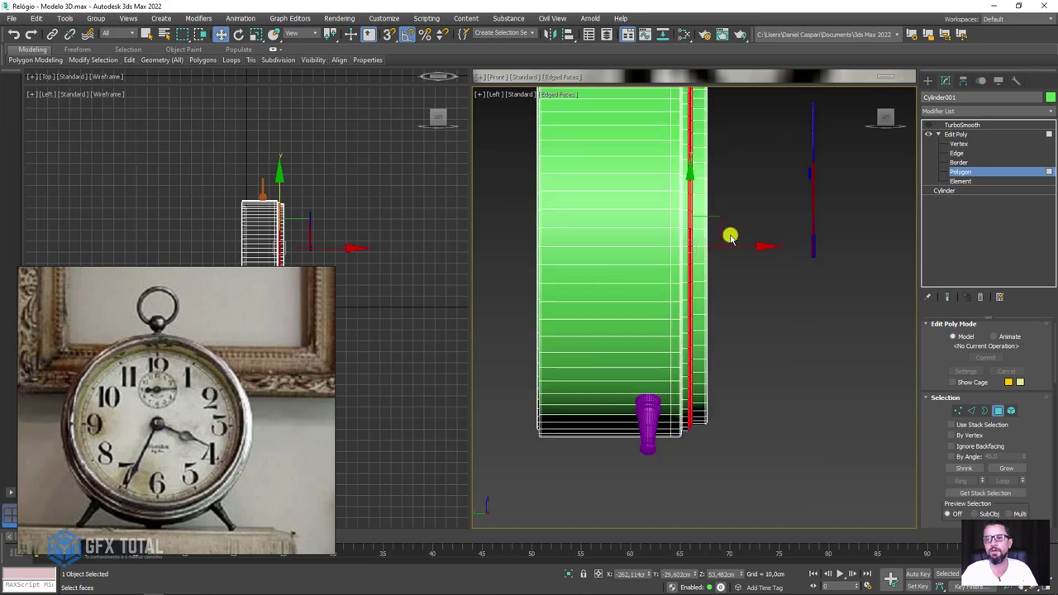
scroll(694, 245, up, 3)
mouse_move(677, 274)
alt+middle_down()
mouse_move(708, 272)
mouse_move(734, 312)
mouse_move(698, 324)
mouse_move(776, 334)
alt+middle_up()
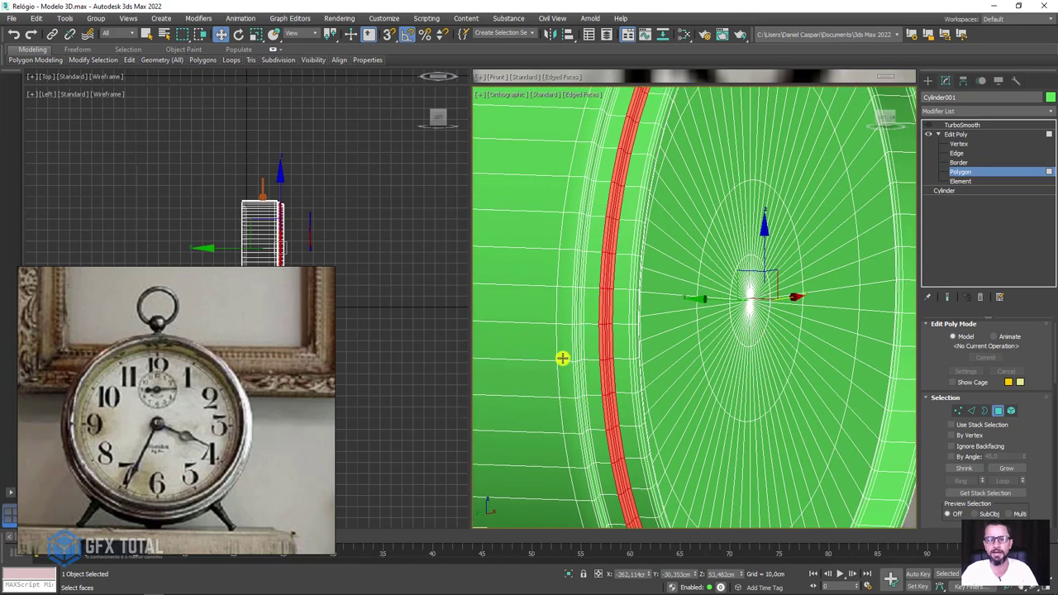
key(F4)
mouse_move(560, 355)
alt+middle_down()
mouse_move(640, 338)
mouse_move(797, 229)
alt+middle_up()
click(961, 133)
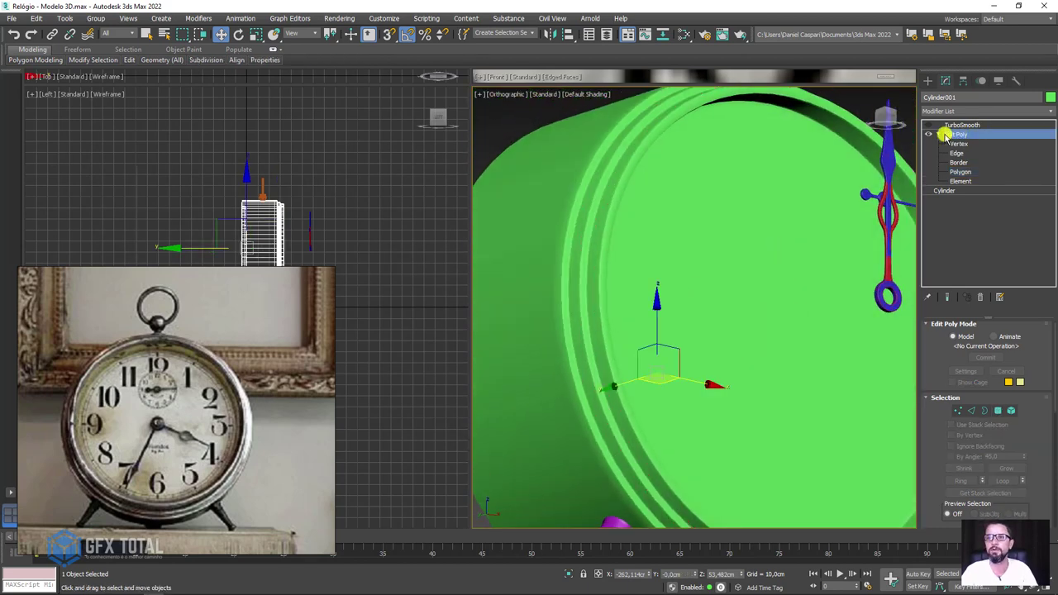
Step: Enable TurboSmooth on the clock body and inspect the smoothed result against the reference hub
click(937, 134)
click(942, 125)
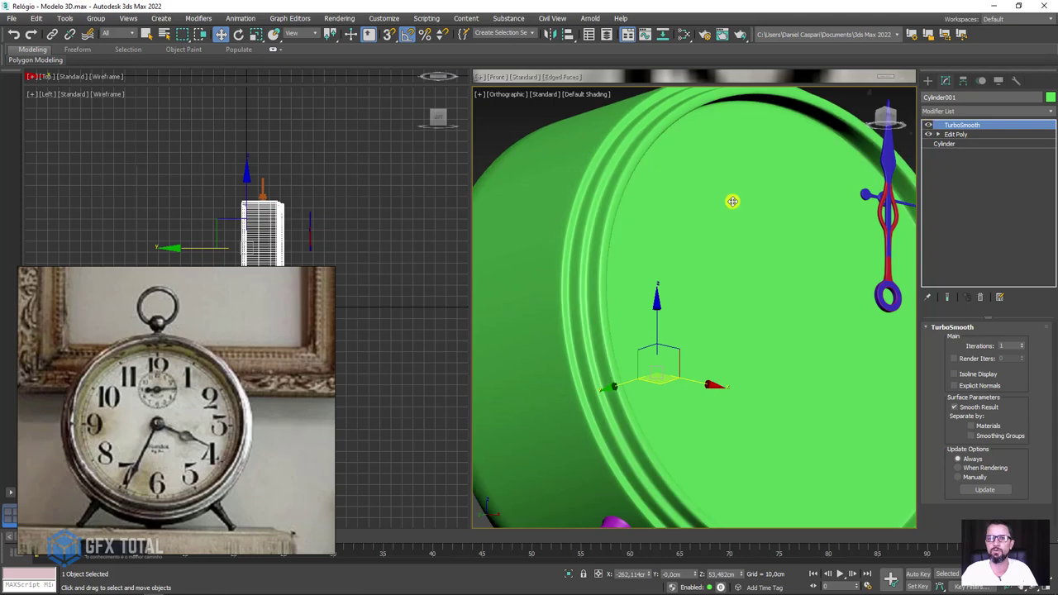
mouse_move(564, 250)
alt+middle_down()
mouse_move(588, 267)
mouse_move(548, 279)
alt+middle_up()
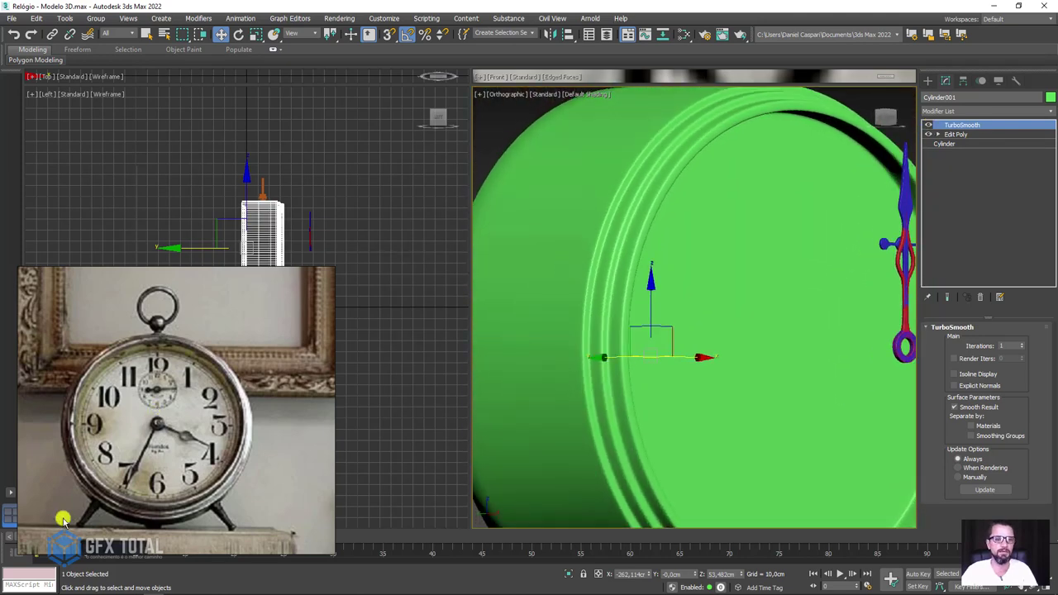
scroll(111, 498, up, 1)
scroll(112, 500, up, 3)
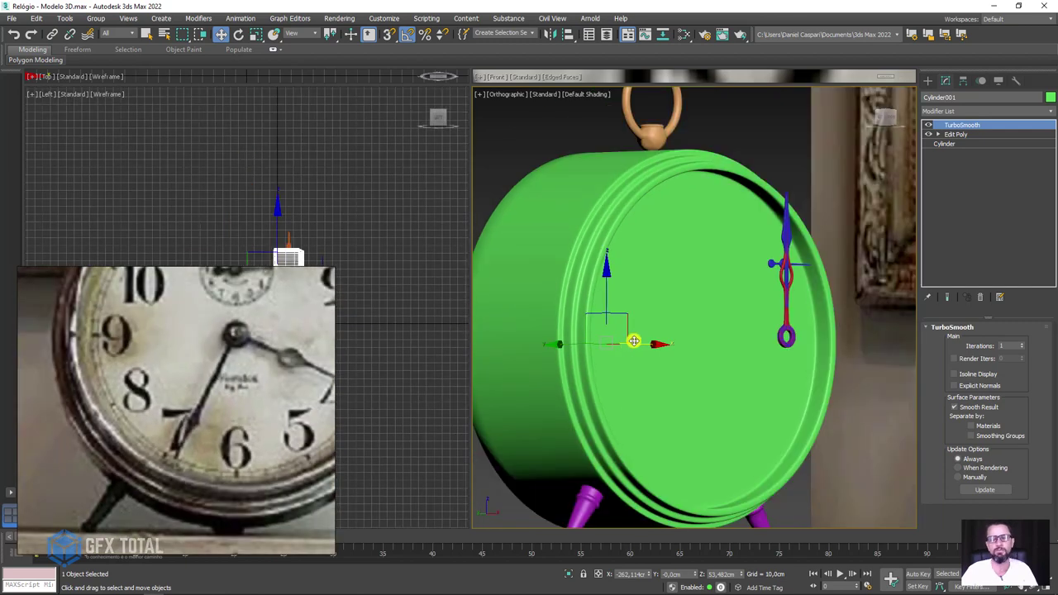
scroll(239, 331, up, 2)
scroll(223, 324, up, 2)
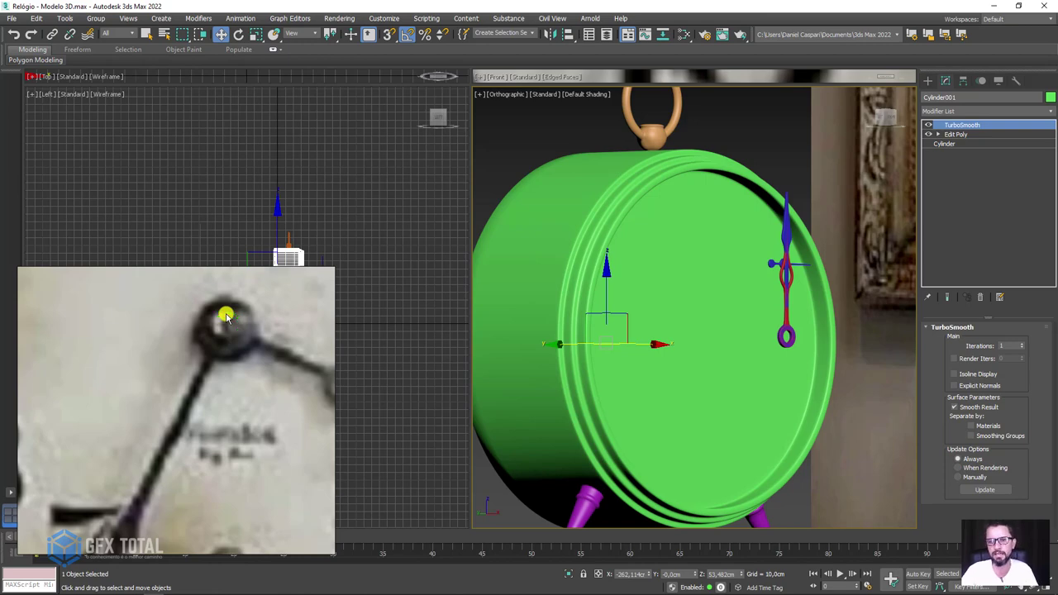
Step: Turn wireframe edges back on and enter Vertex level of the body's Edit Poly
key(F4)
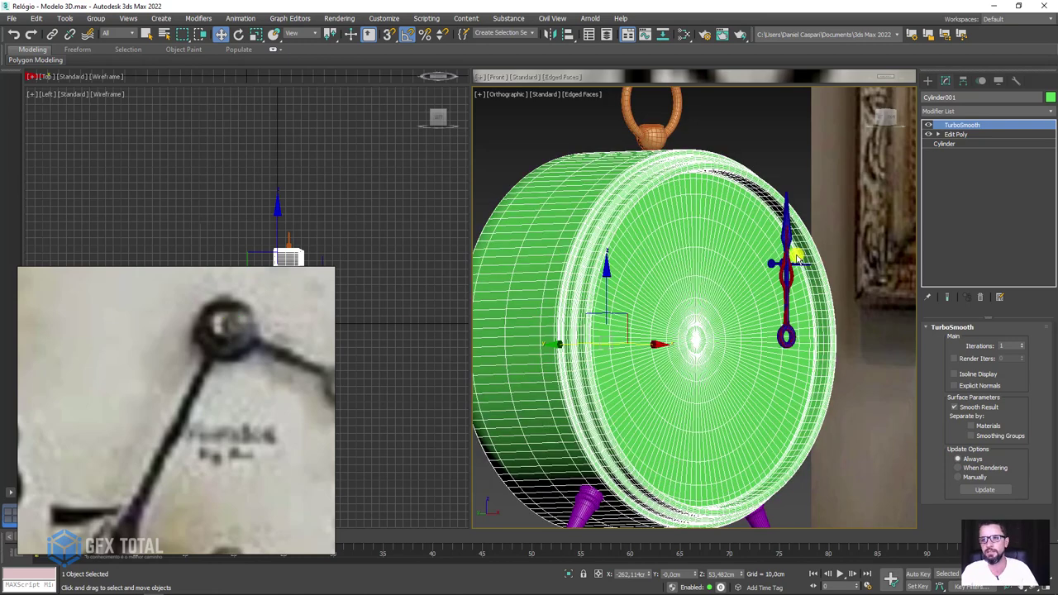
click(931, 133)
click(938, 134)
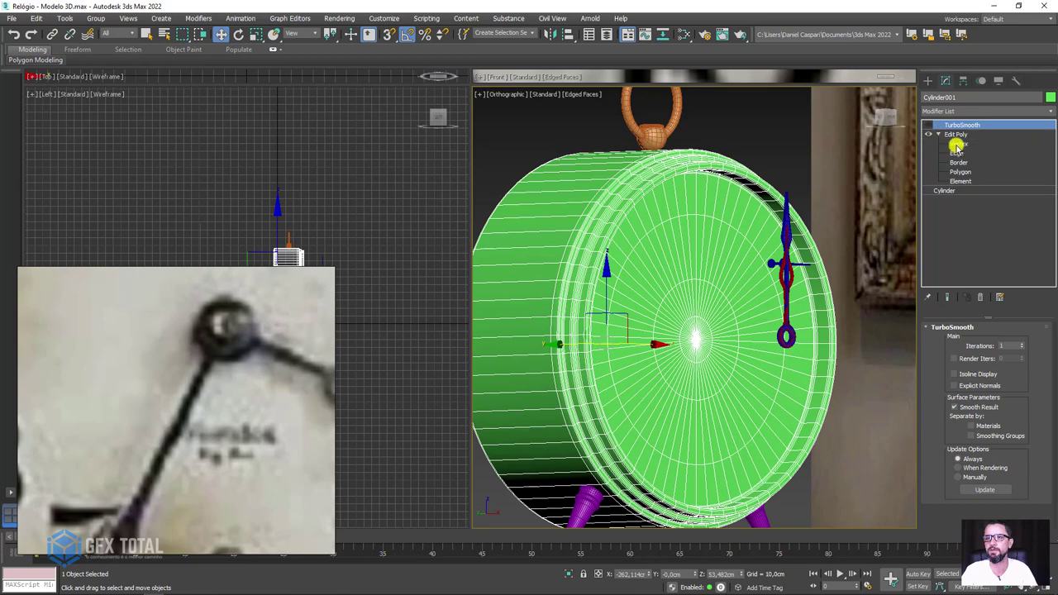
click(957, 144)
Step: Select the clock face's centre vertex and convert it to the surrounding faces
scroll(703, 345, up, 3)
scroll(701, 335, up, 3)
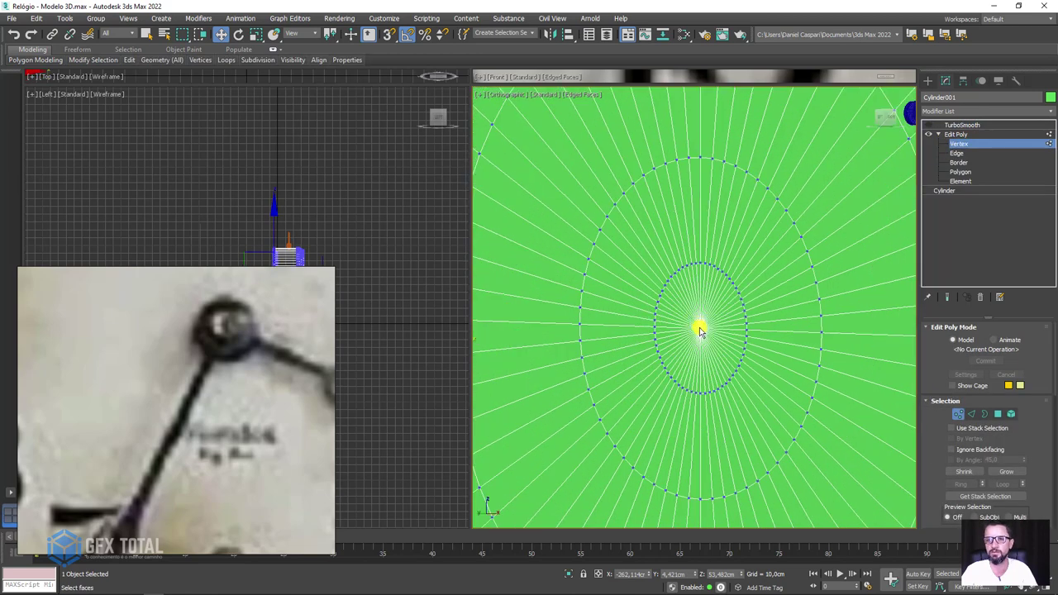
click(699, 330)
drag(935, 469, 932, 428)
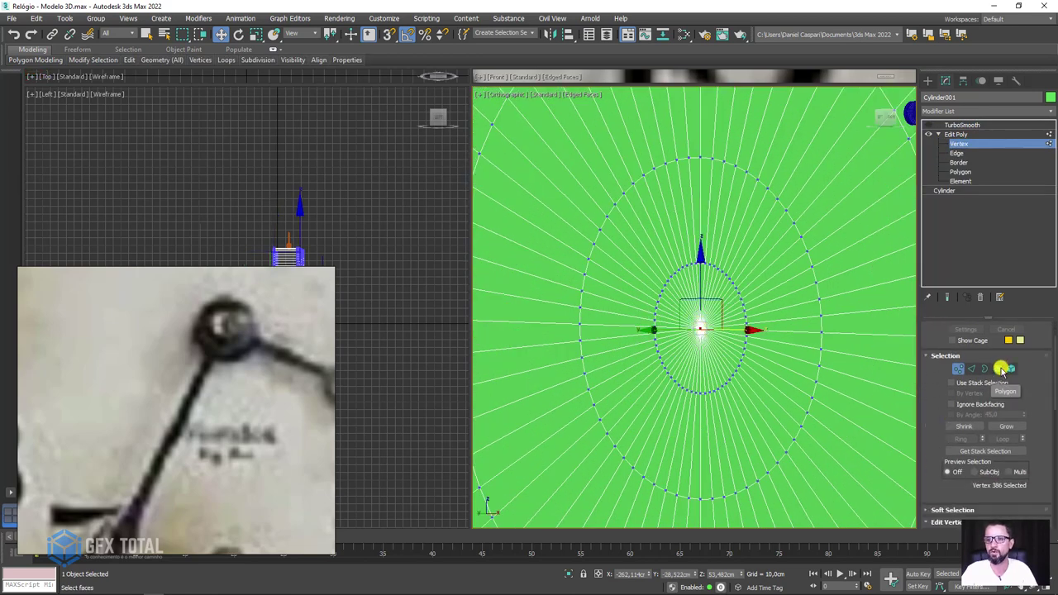
ctrl+click(999, 368)
scroll(743, 357, down, 2)
scroll(727, 364, down, 2)
scroll(717, 368, down, 1)
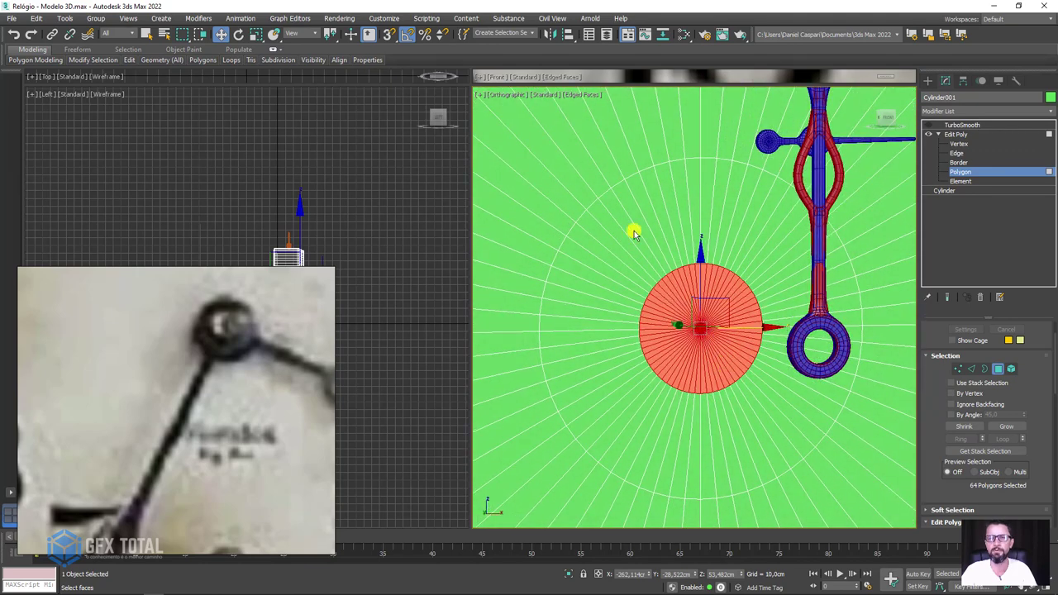
Step: Scale the central face disc down to a small circle
click(257, 34)
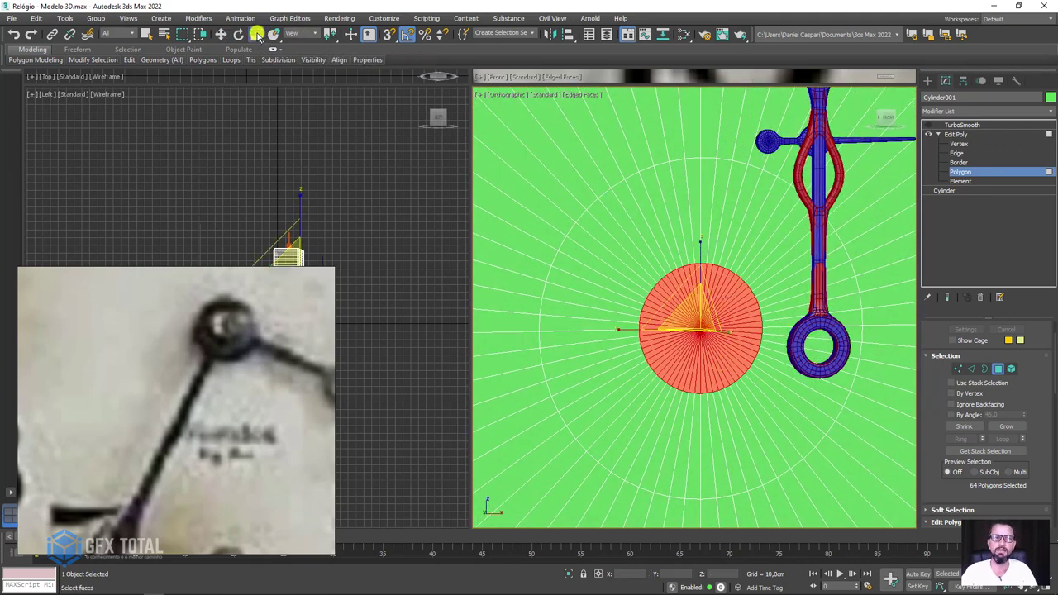
drag(667, 308, 762, 483)
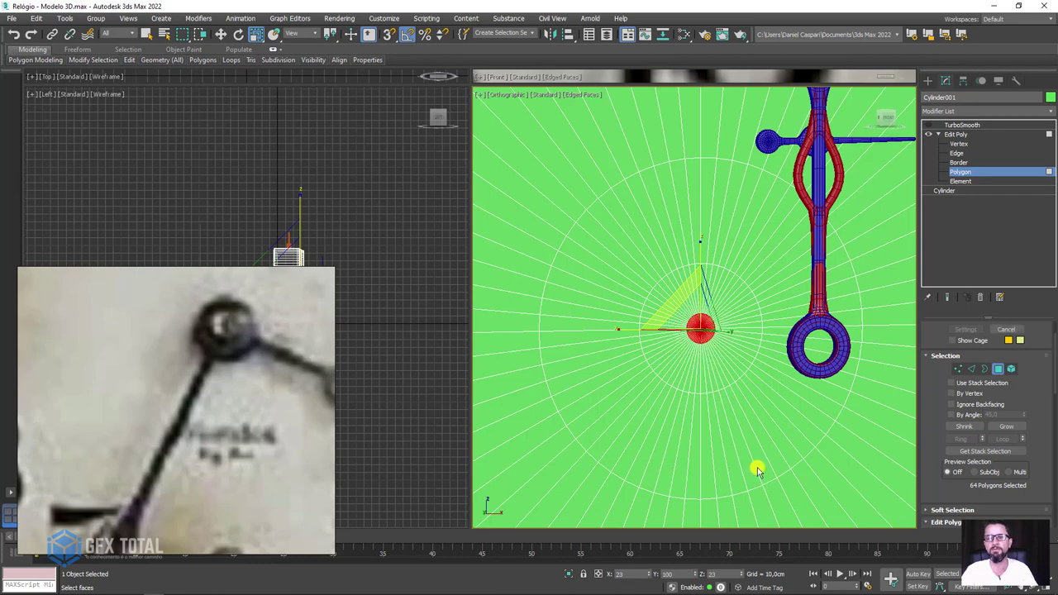
scroll(690, 324, up, 5)
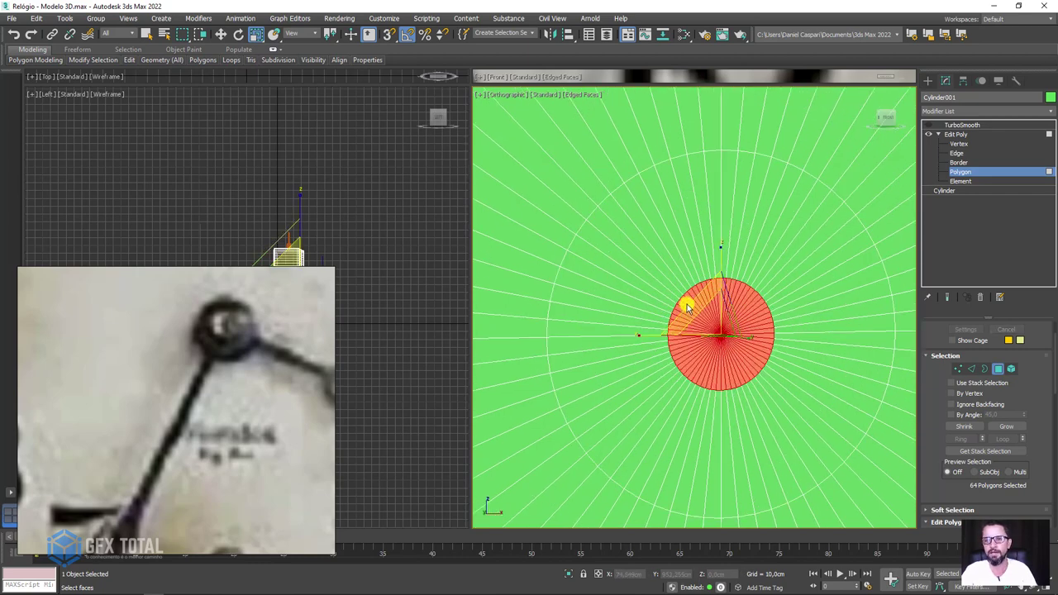
drag(685, 302, 698, 317)
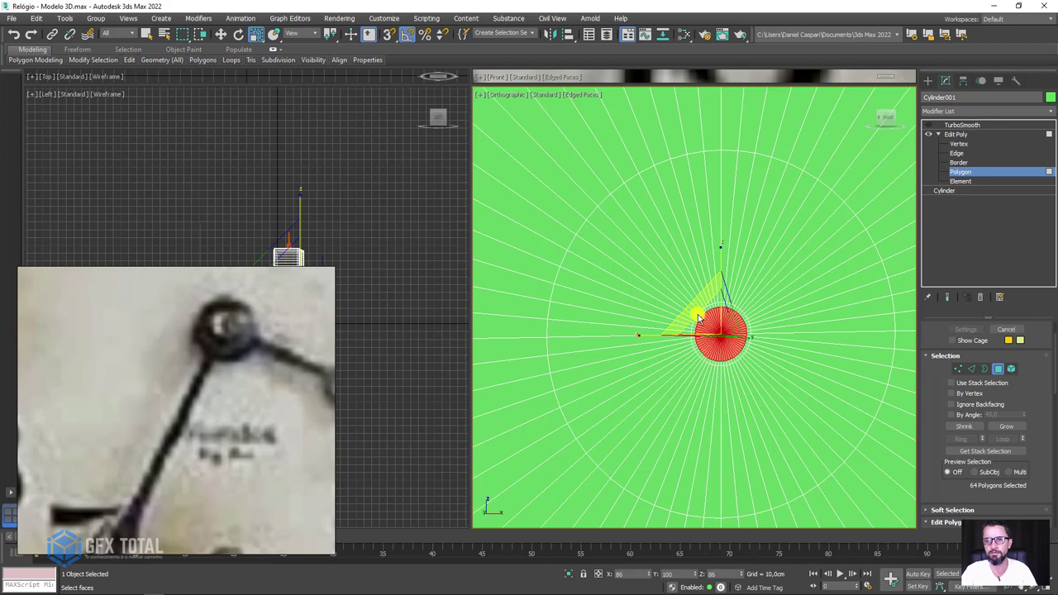
mouse_move(704, 321)
alt+middle_down()
mouse_move(733, 336)
mouse_move(734, 361)
alt+middle_up()
Step: Shift-move the central faces outward along X to extrude a short pin
key(w)
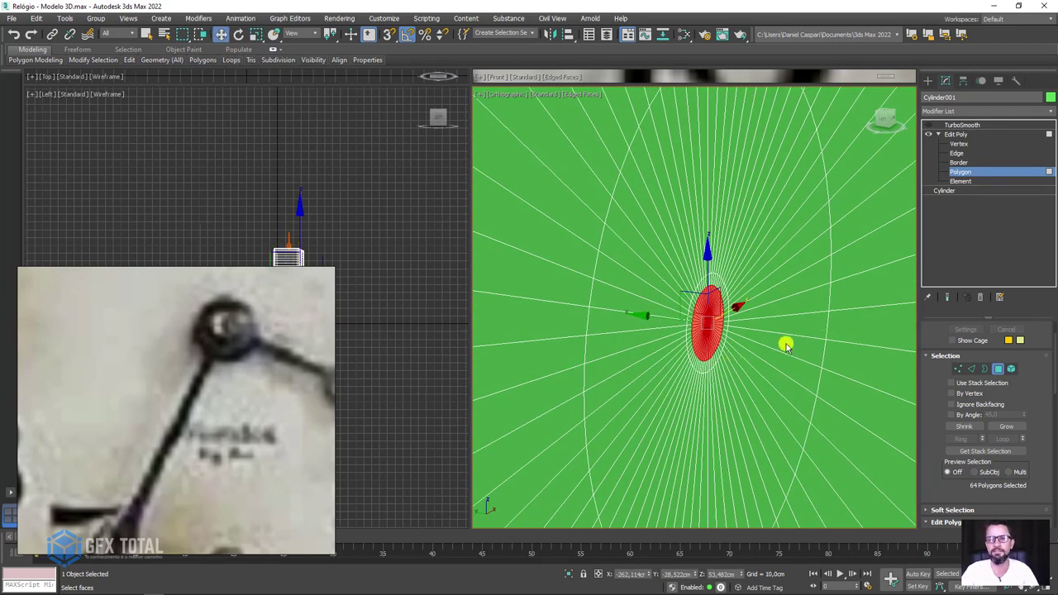
drag(650, 319, 733, 329)
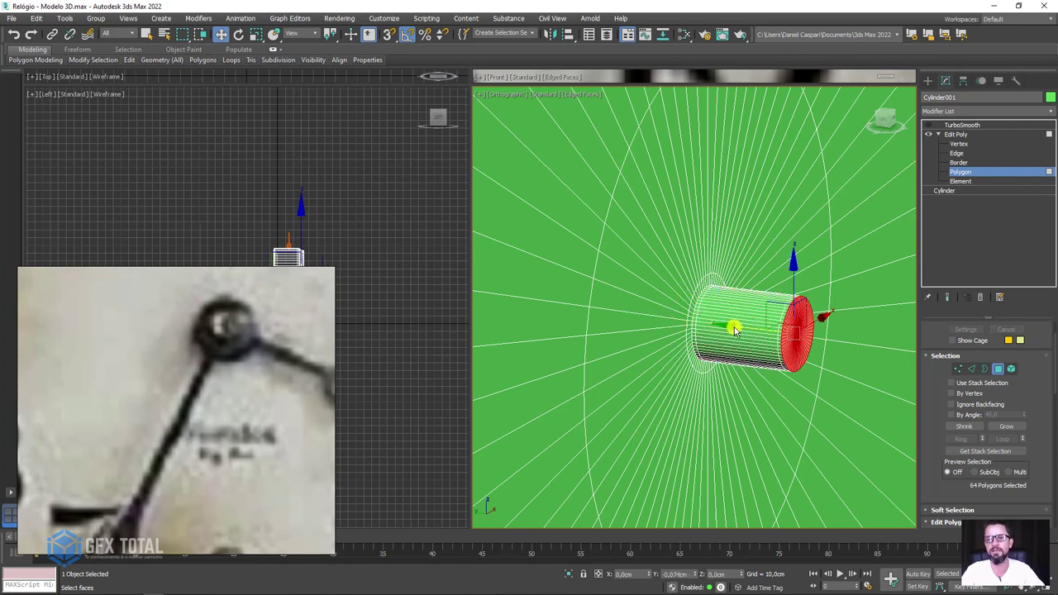
alt+middle_drag(736, 329, 732, 349)
scroll(760, 341, up, 2)
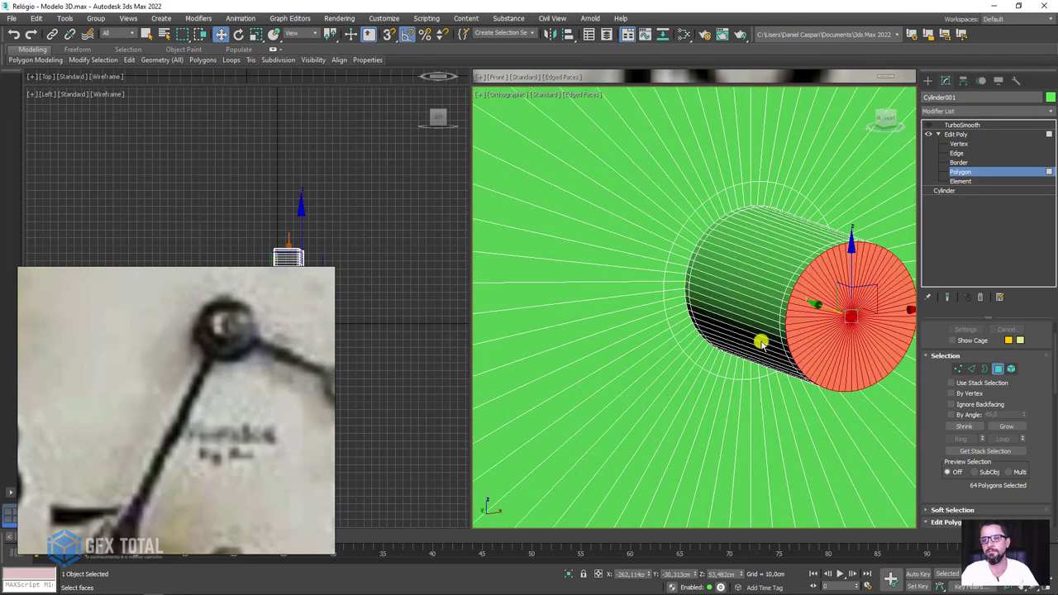
Step: Slightly narrow the pin's end cap and grow the face selection
key(r)
drag(818, 299, 827, 305)
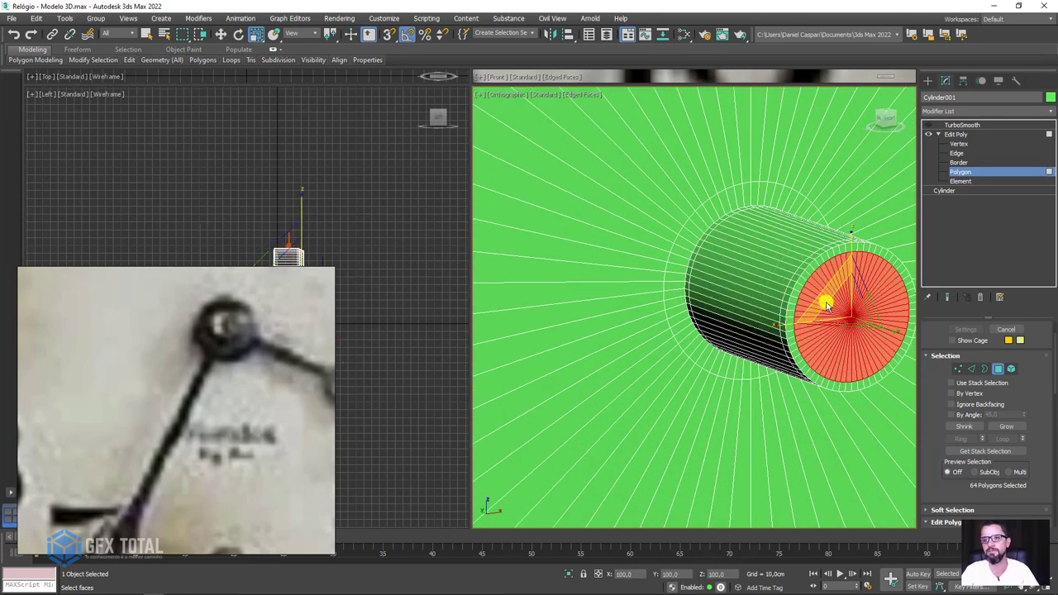
alt+middle_drag(826, 306, 846, 345)
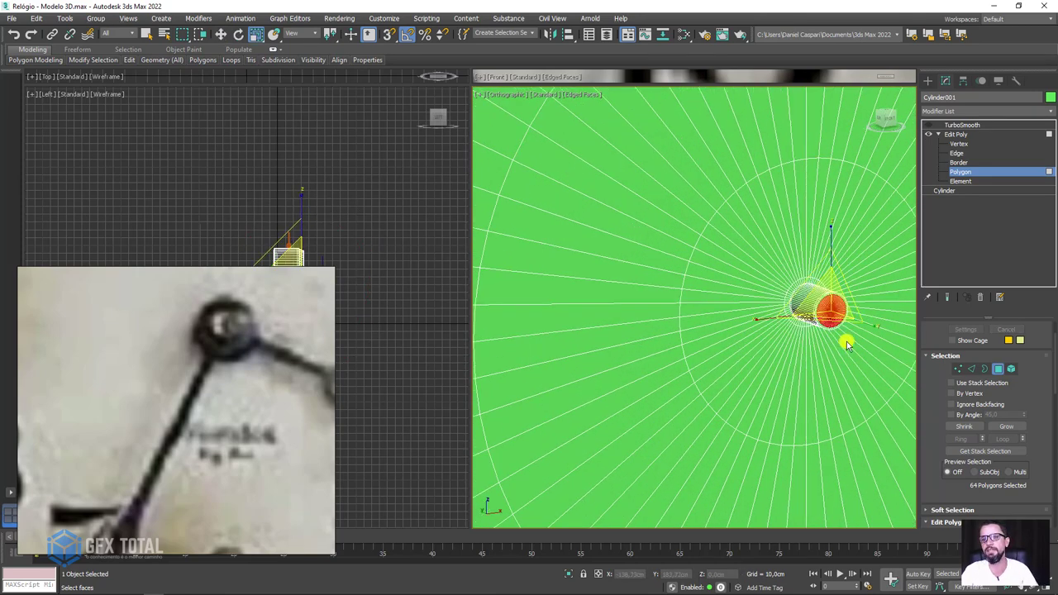
click(1005, 426)
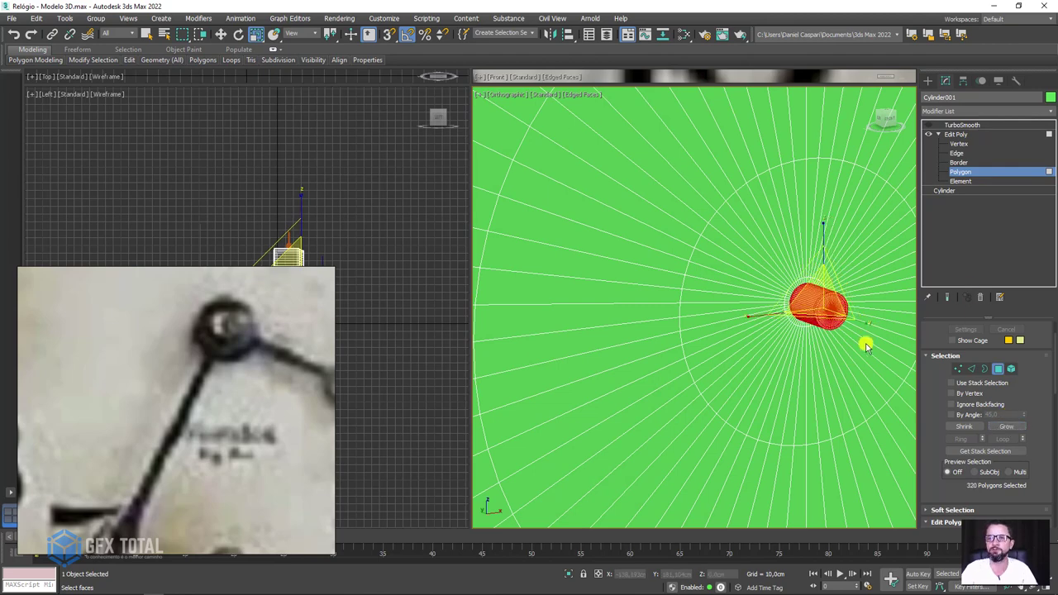
alt+middle_drag(867, 342, 835, 331)
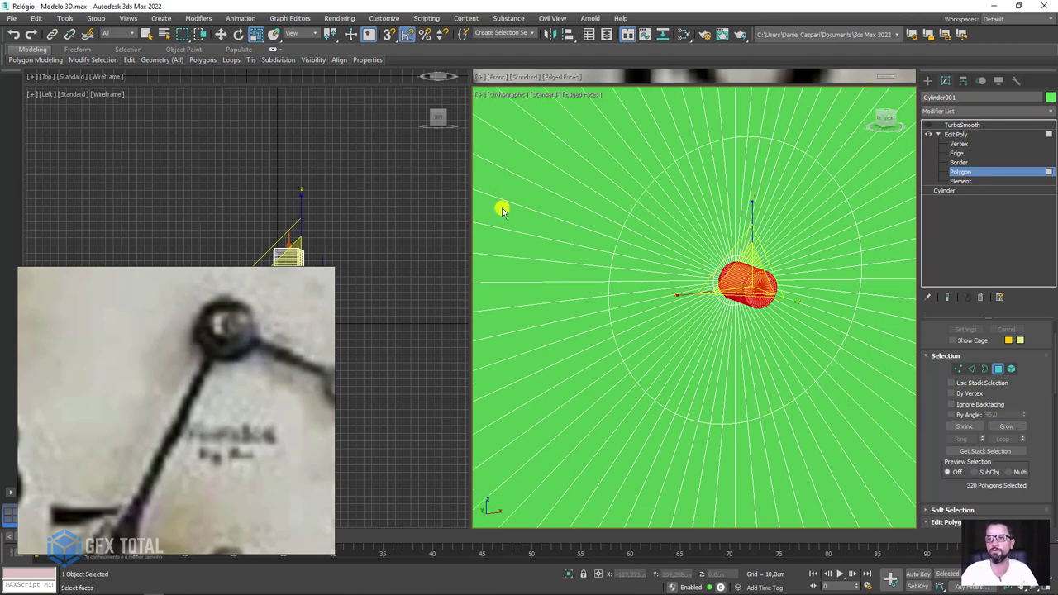
middle_drag(666, 239, 649, 234)
Step: In Front view, grow the selection and scale the pin's base faces to 170%
key(f)
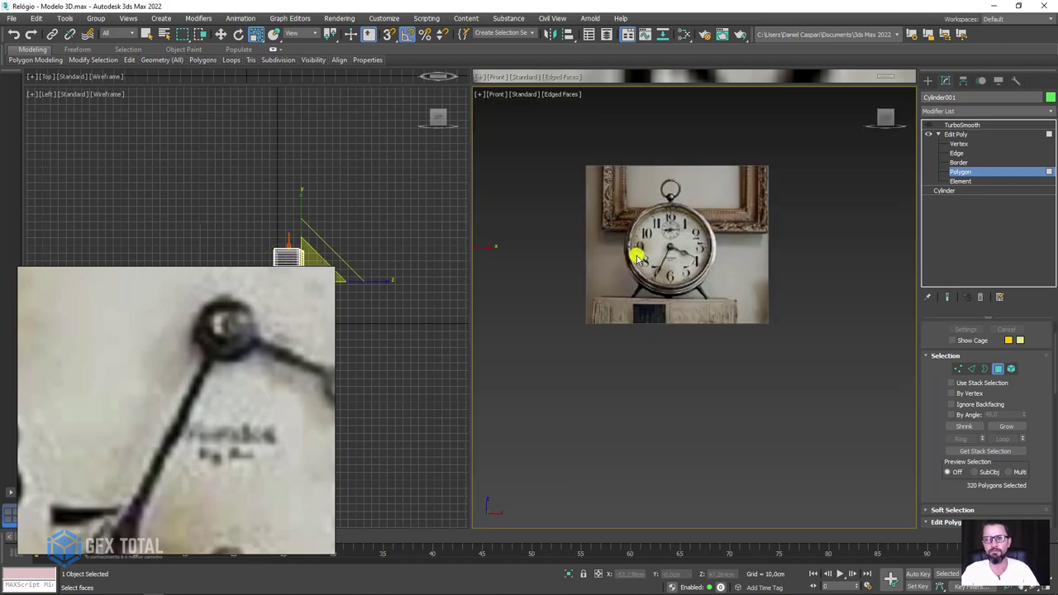
scroll(611, 245, down, 5)
scroll(590, 255, up, 2)
scroll(619, 272, up, 3)
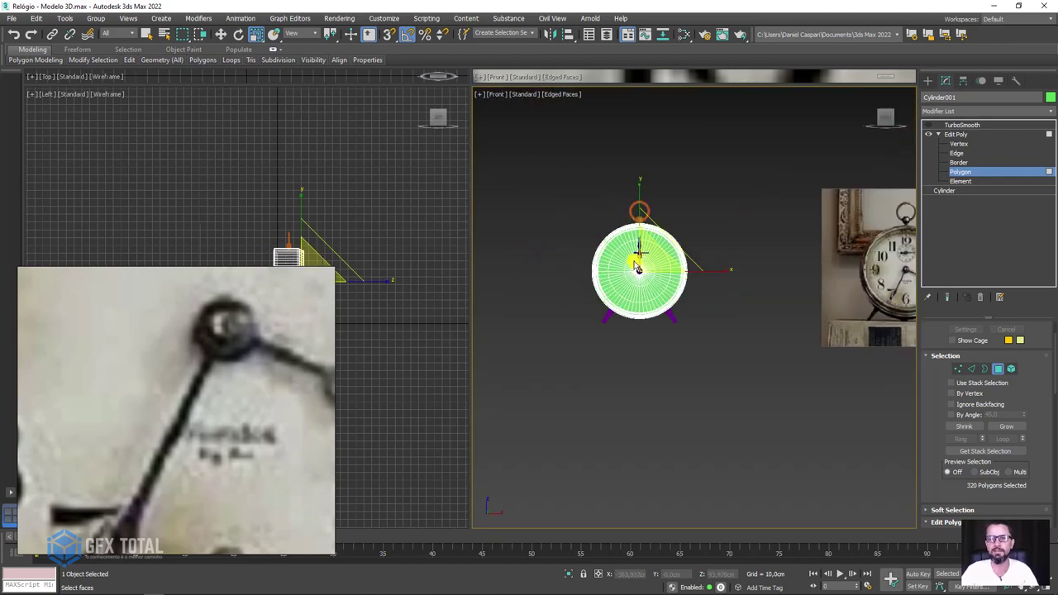
scroll(668, 335, up, 5)
scroll(675, 333, up, 4)
scroll(661, 323, up, 3)
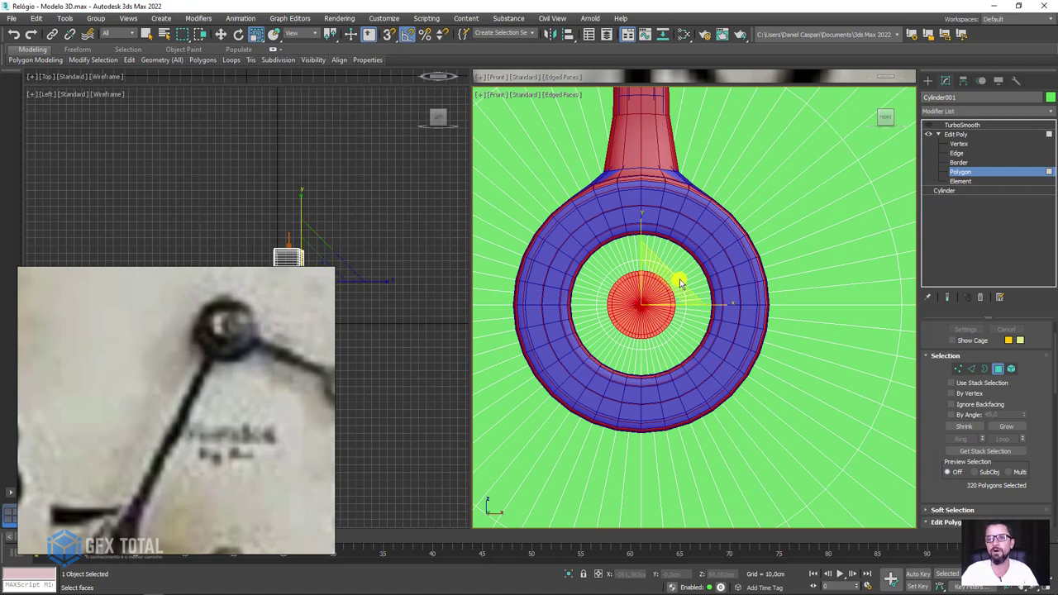
click(1006, 426)
drag(673, 273, 709, 258)
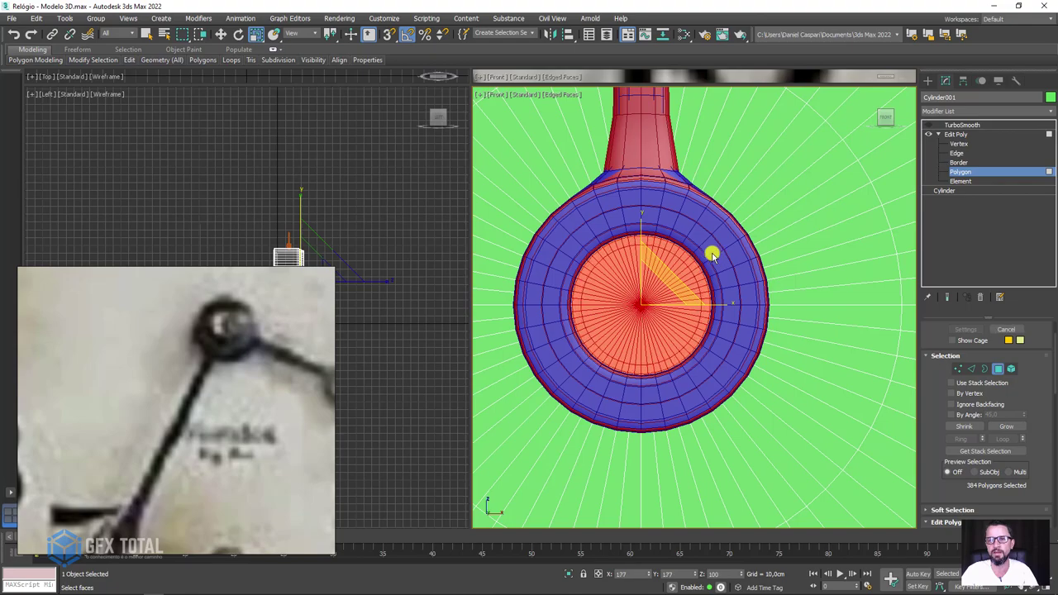
Step: Shrink to the pin's front face, push it out along X to lengthen the pin, and exit Polygon level
alt+middle_drag(697, 284, 742, 300)
scroll(699, 328, down, 5)
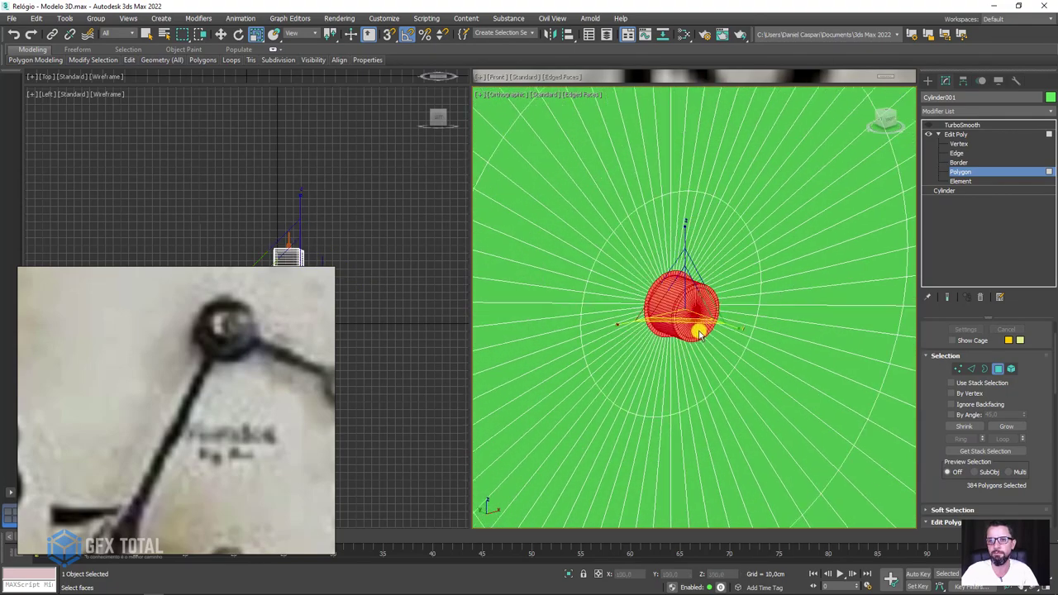
scroll(761, 345, up, 10)
scroll(595, 307, down, 5)
mouse_move(594, 307)
alt+middle_down()
mouse_move(609, 326)
mouse_move(651, 330)
alt+middle_up()
scroll(612, 323, up, 5)
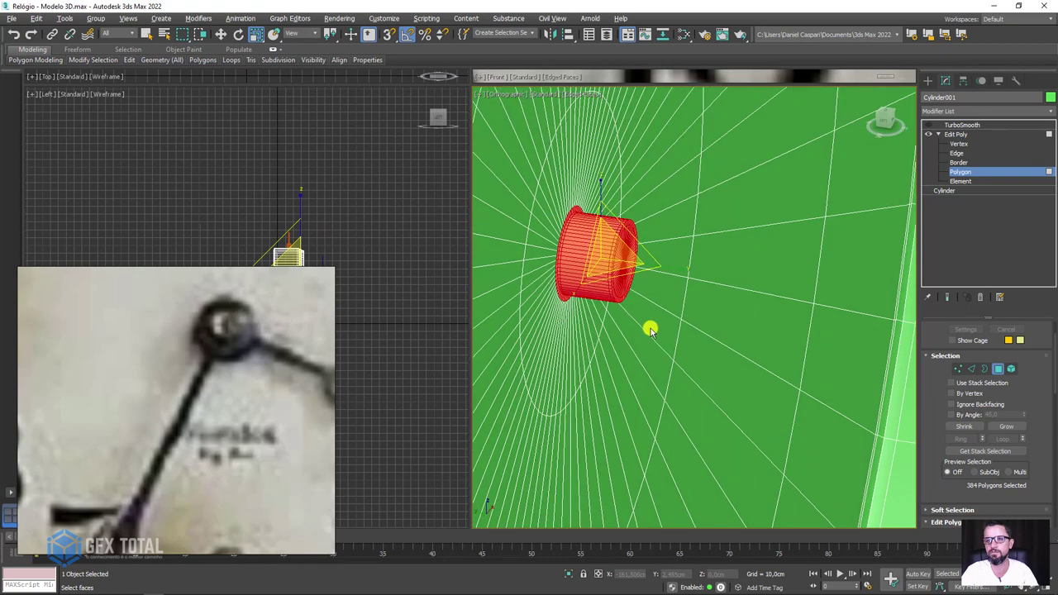
click(965, 426)
key(w)
drag(574, 256, 636, 257)
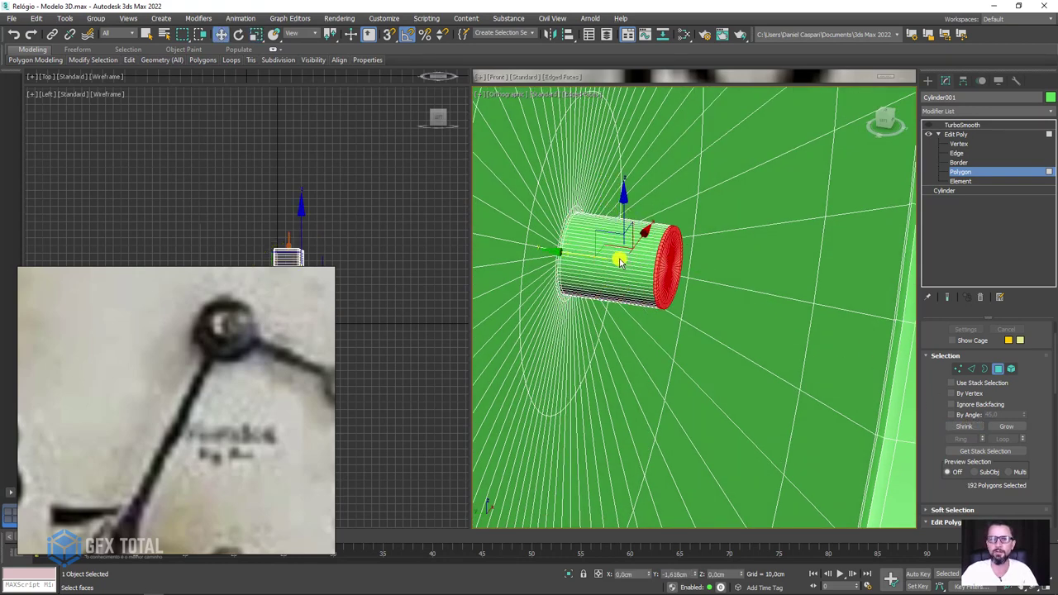
click(956, 133)
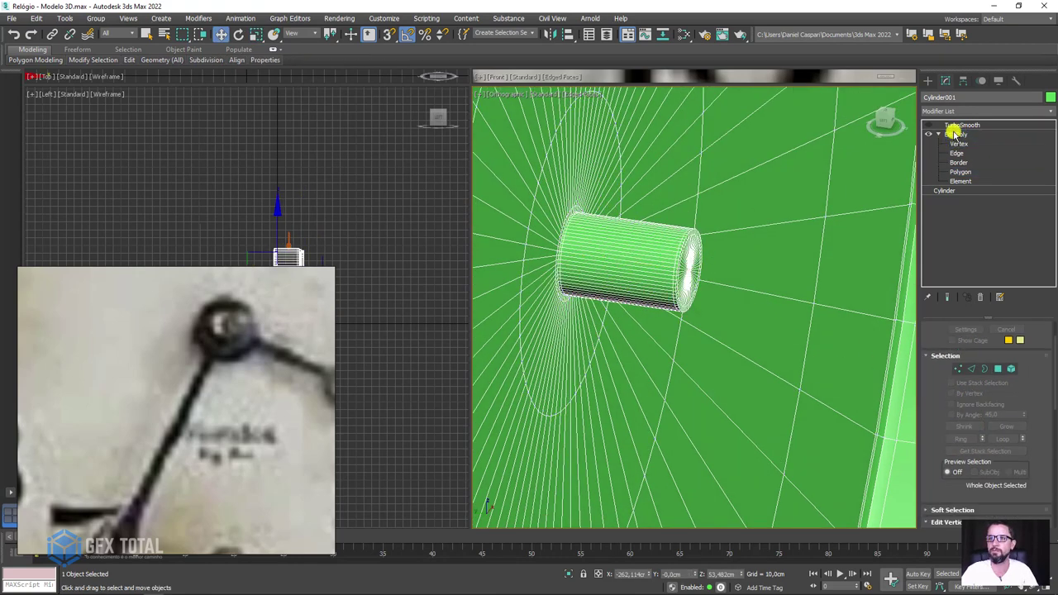
Step: Shift-drag the hand to clone a red copy onto the central pin
click(961, 125)
scroll(747, 240, down, 5)
scroll(725, 278, up, 2)
scroll(791, 265, up, 2)
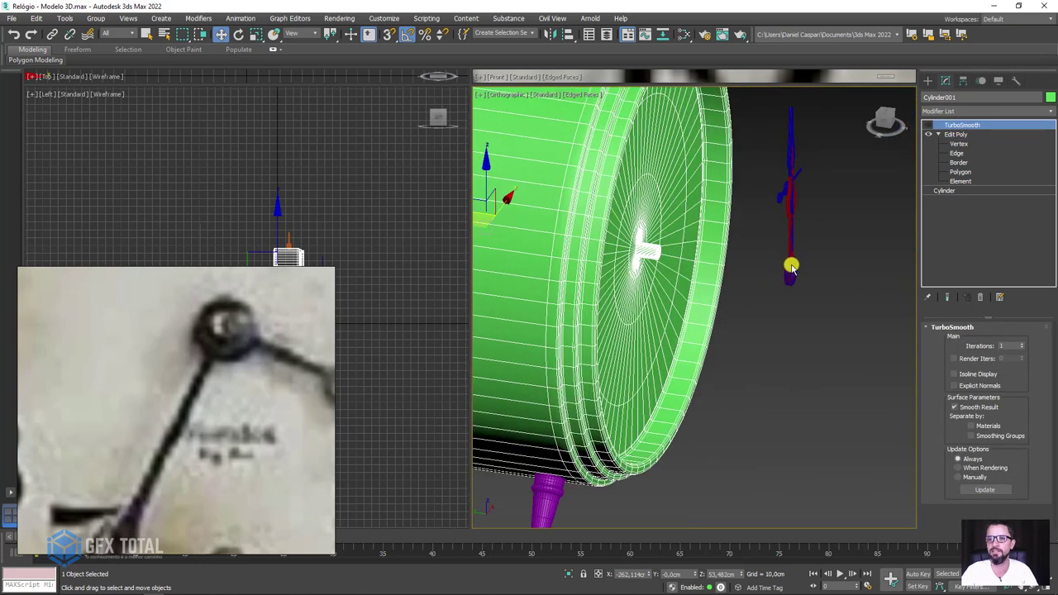
scroll(787, 272, up, 2)
shift+drag(791, 270, 469, 229)
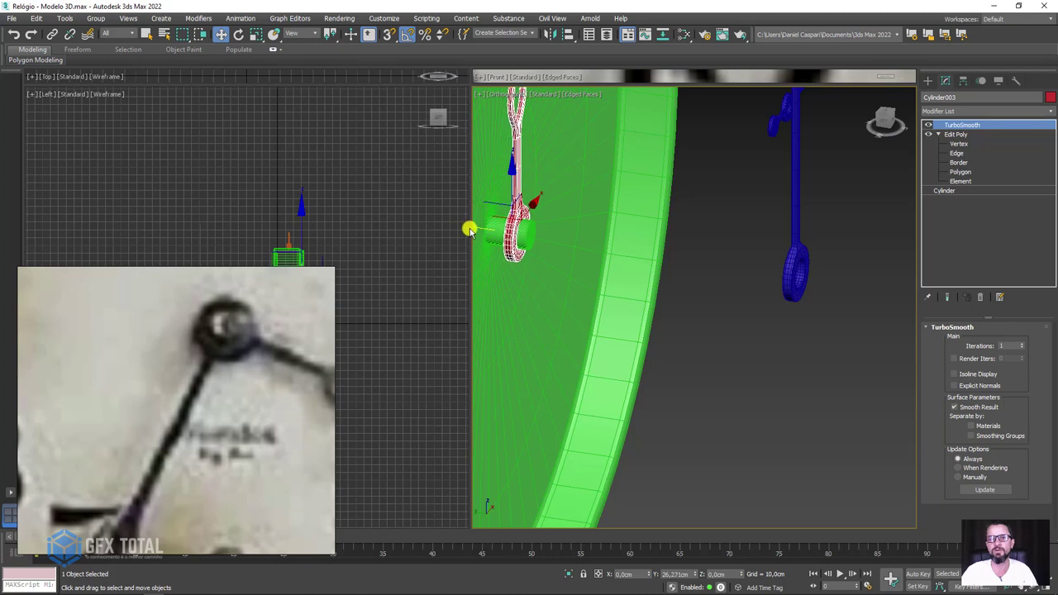
Step: Move the blue hand Cylinder002 onto the central pin as well
click(788, 273)
drag(735, 265, 443, 261)
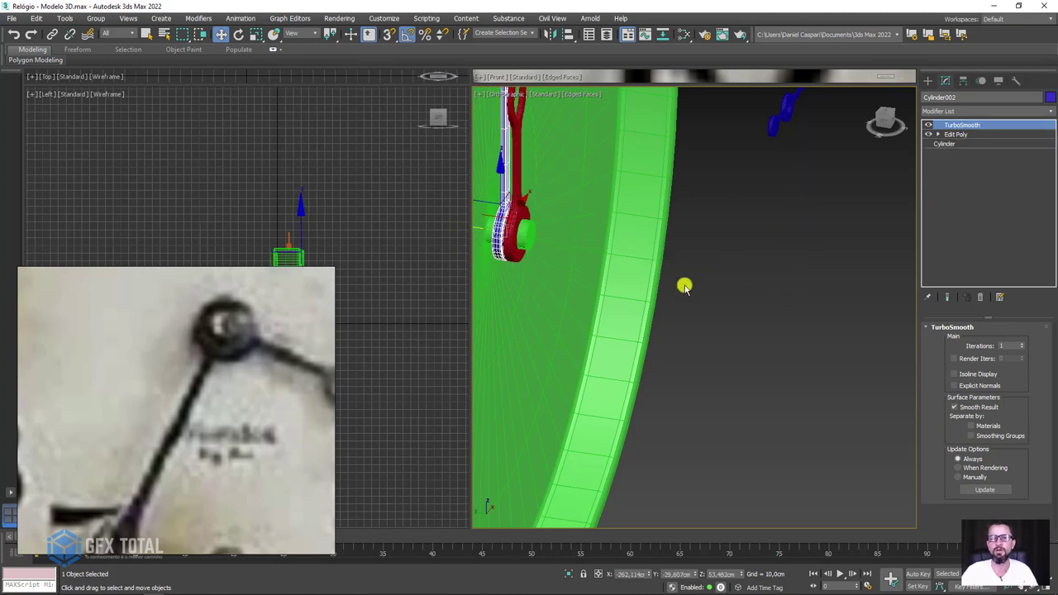
alt+middle_drag(684, 285, 796, 207)
click(817, 225)
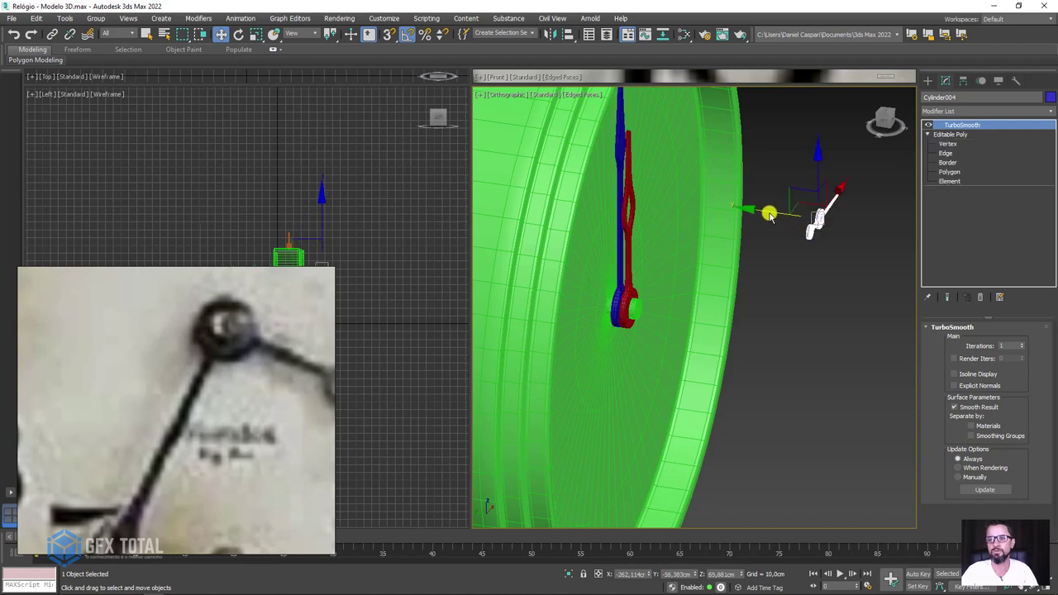
Step: Move the small white hand (Cylinder004) onto the red and blue hands at the central pin
mouse_move(769, 215)
mouse_down()
mouse_move(551, 174)
mouse_move(567, 179)
mouse_move(562, 189)
mouse_up()
alt+middle_drag(666, 223, 603, 177)
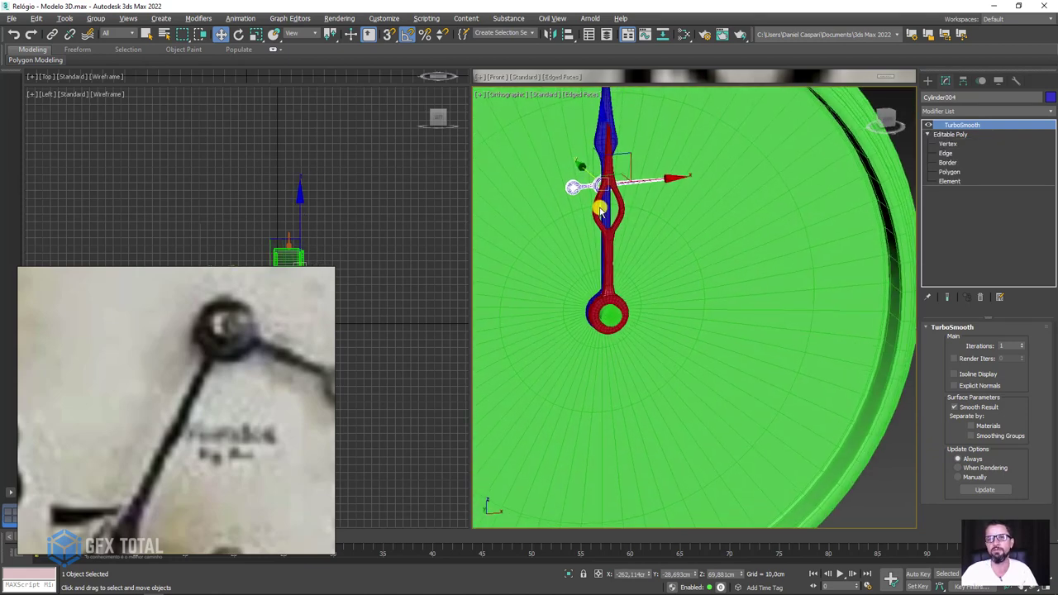
scroll(602, 177, up, 3)
scroll(599, 199, up, 1)
scroll(620, 176, up, 2)
scroll(620, 176, up, 3)
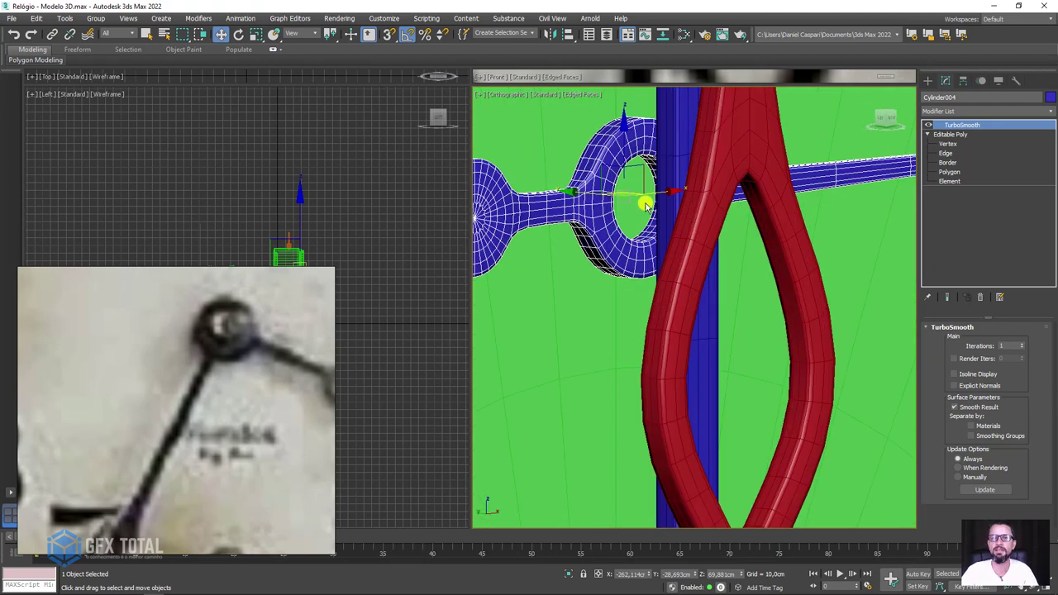
alt+middle_drag(616, 211, 642, 193)
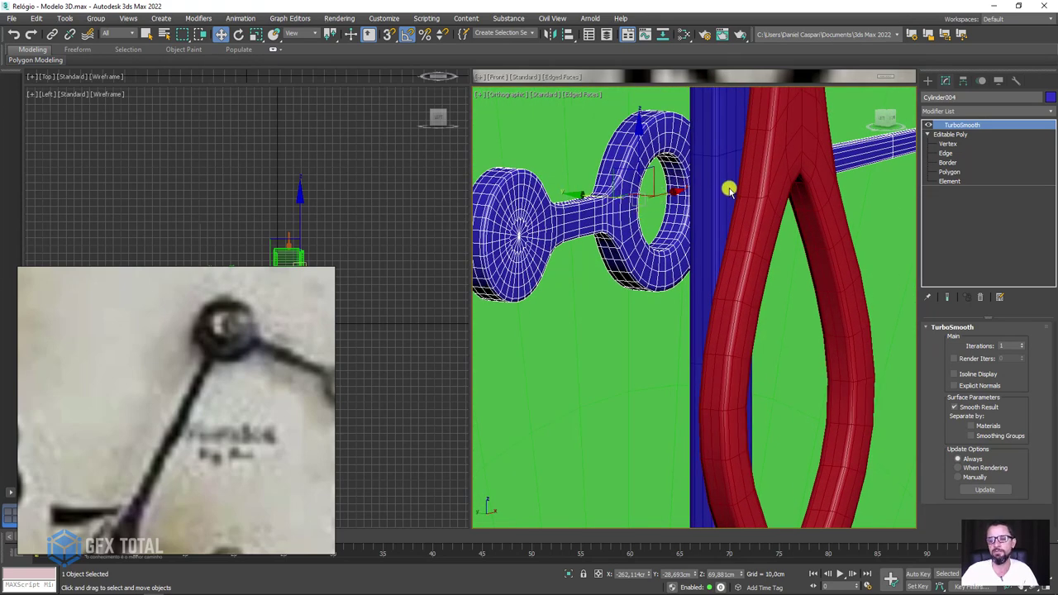
scroll(727, 189, down, 3)
scroll(682, 217, up, 1)
Step: Rotate the white hand so it lies horizontally across the other hands, undoing the extra tilt
key(e)
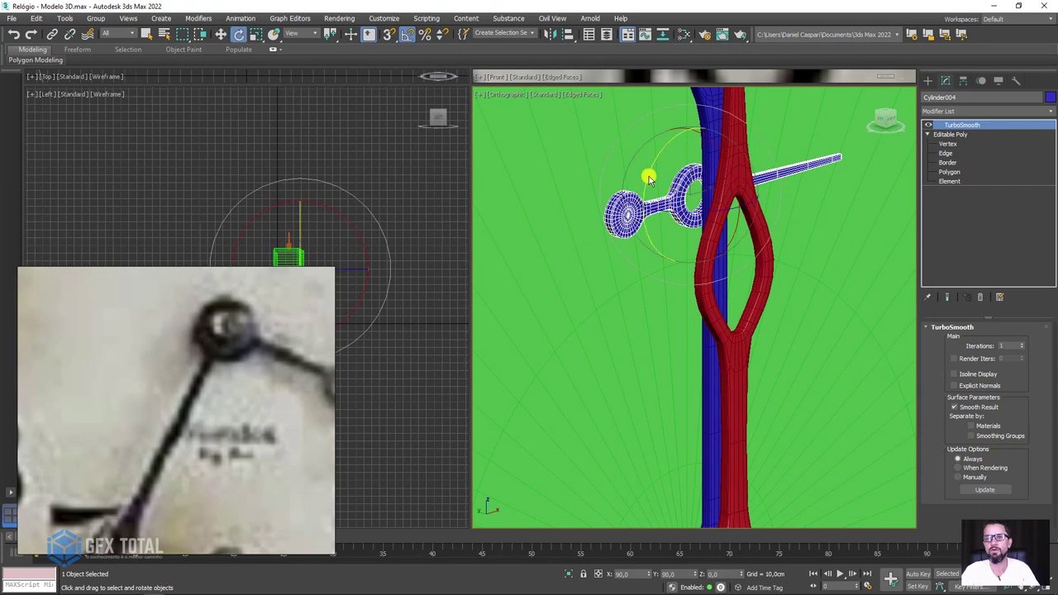
mouse_move(652, 173)
mouse_down()
mouse_move(685, 132)
mouse_move(753, 90)
mouse_move(699, 130)
mouse_move(645, 256)
mouse_move(713, 231)
mouse_move(673, 231)
mouse_up()
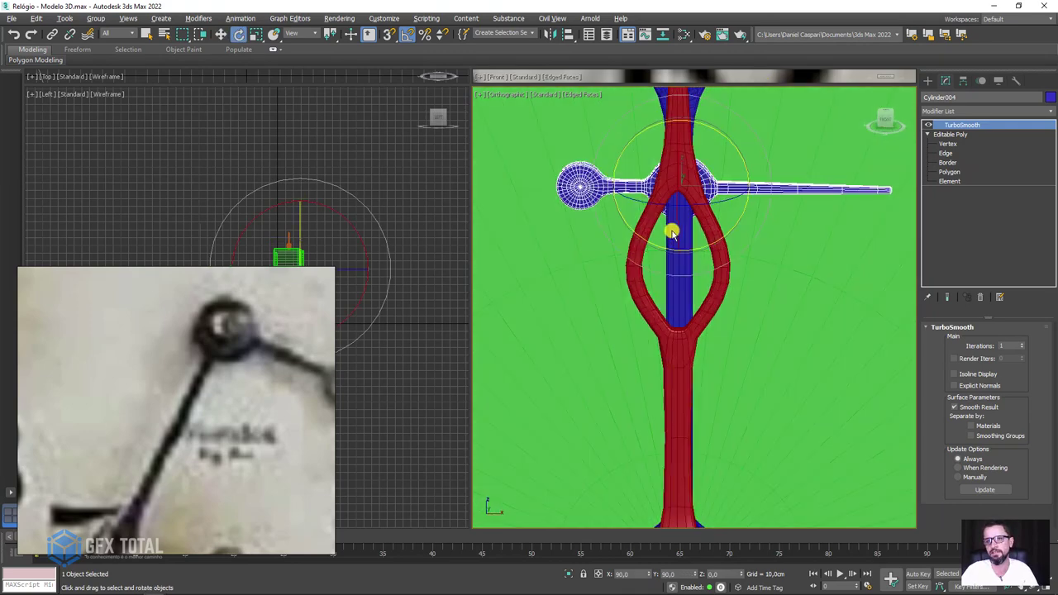
alt+middle_drag(650, 241, 709, 164)
mouse_move(729, 136)
mouse_down()
mouse_move(751, 162)
mouse_move(736, 145)
mouse_up()
key(ctrl+z)
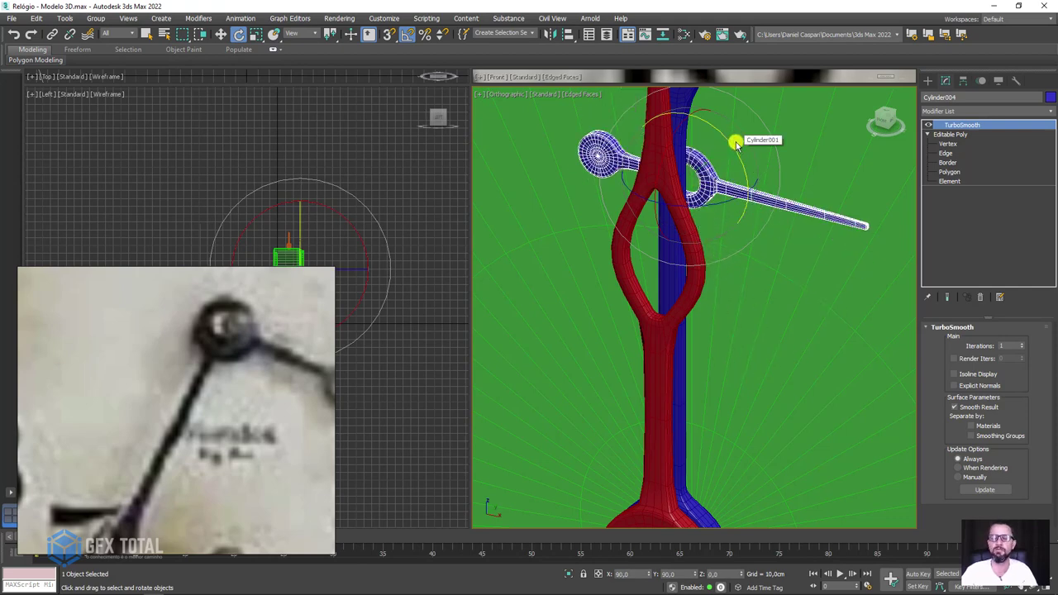
scroll(727, 170, down, 3)
scroll(744, 203, down, 3)
middle_drag(755, 220, 653, 181)
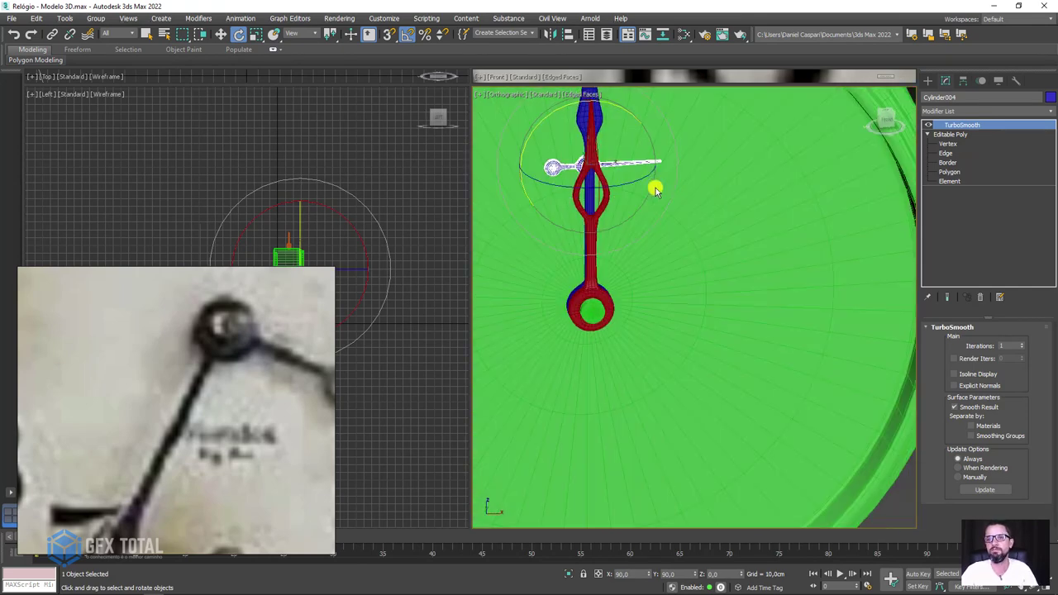
alt+middle_drag(839, 181, 824, 197)
Step: Create a small cylinder beside the clock and set its Height Segments to 1
click(927, 80)
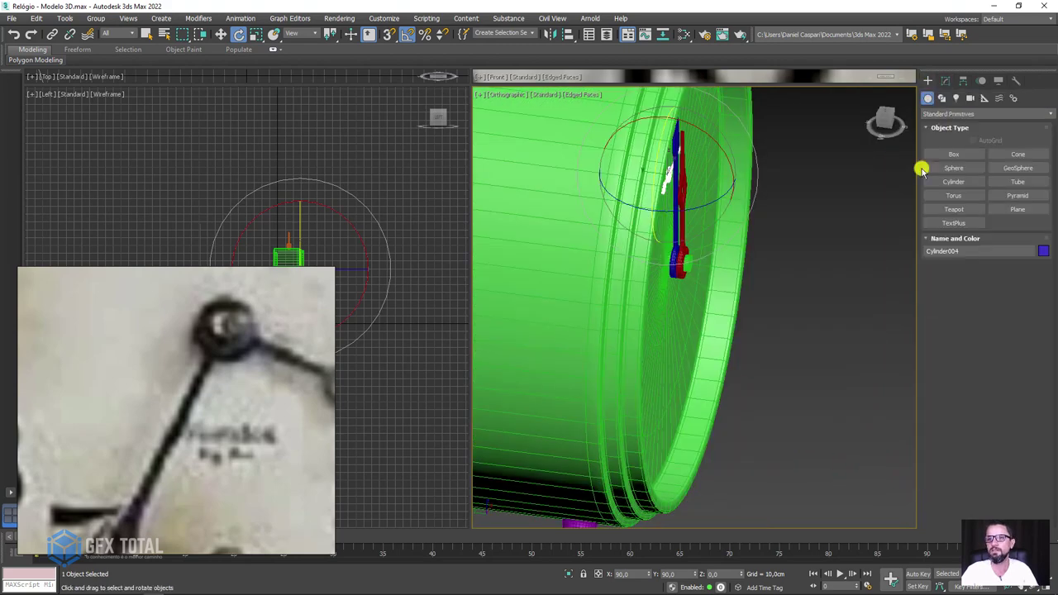
click(953, 181)
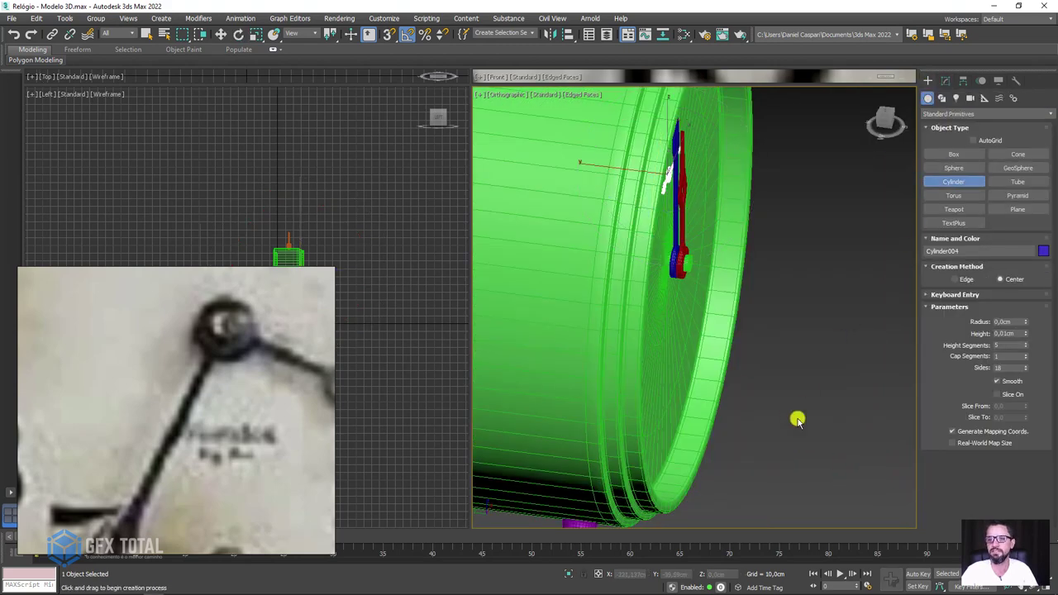
drag(797, 420, 804, 421)
click(808, 364)
key(e)
key(z)
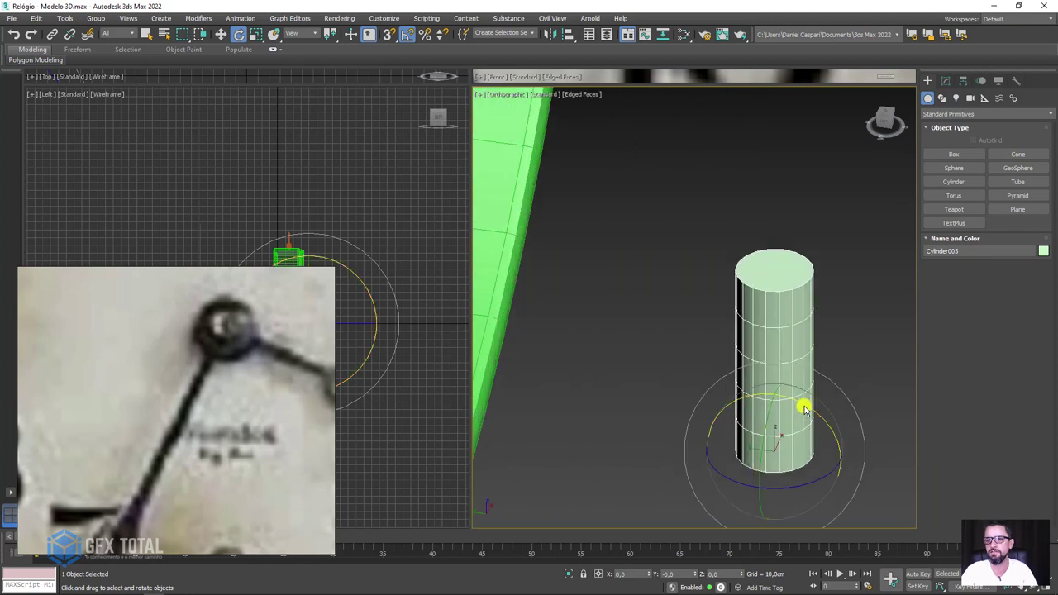
click(944, 80)
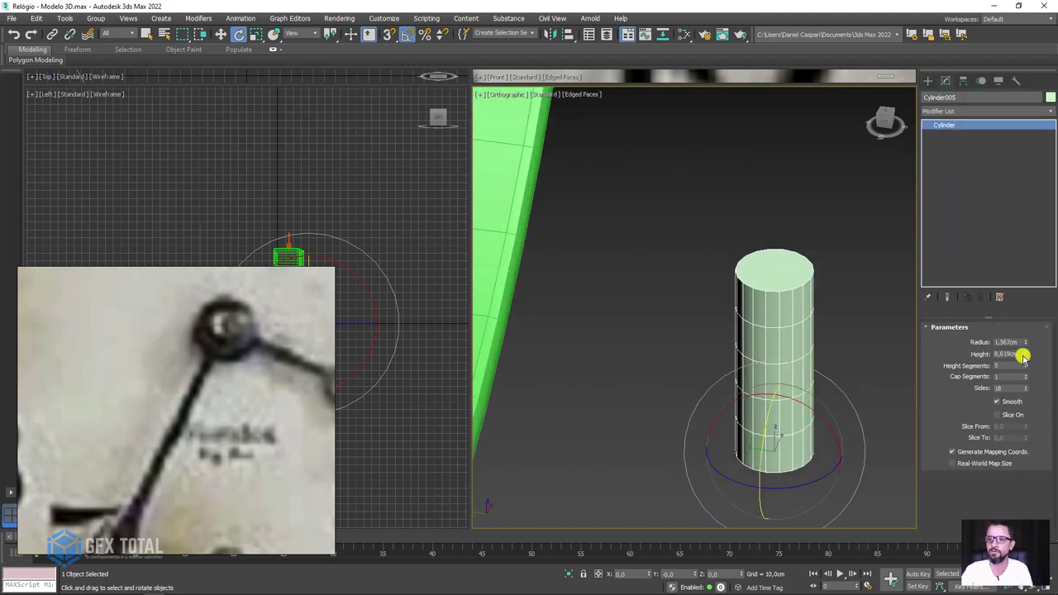
drag(1026, 365, 1028, 369)
middle_drag(810, 341, 755, 291)
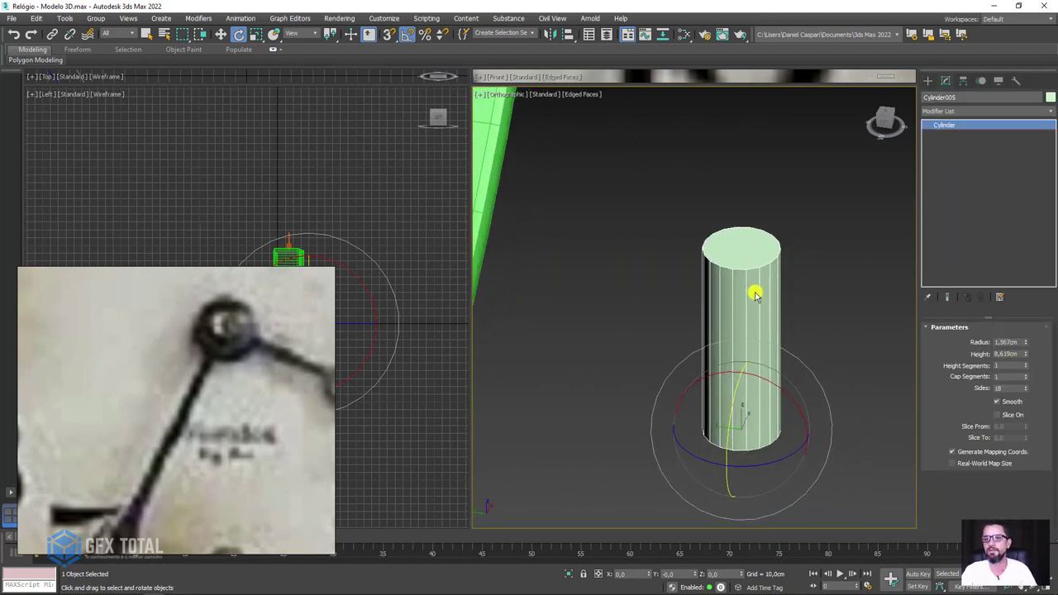
Step: Add an Edit Poly modifier to the cylinder, removing a mistakenly added Face Extrude
click(955, 114)
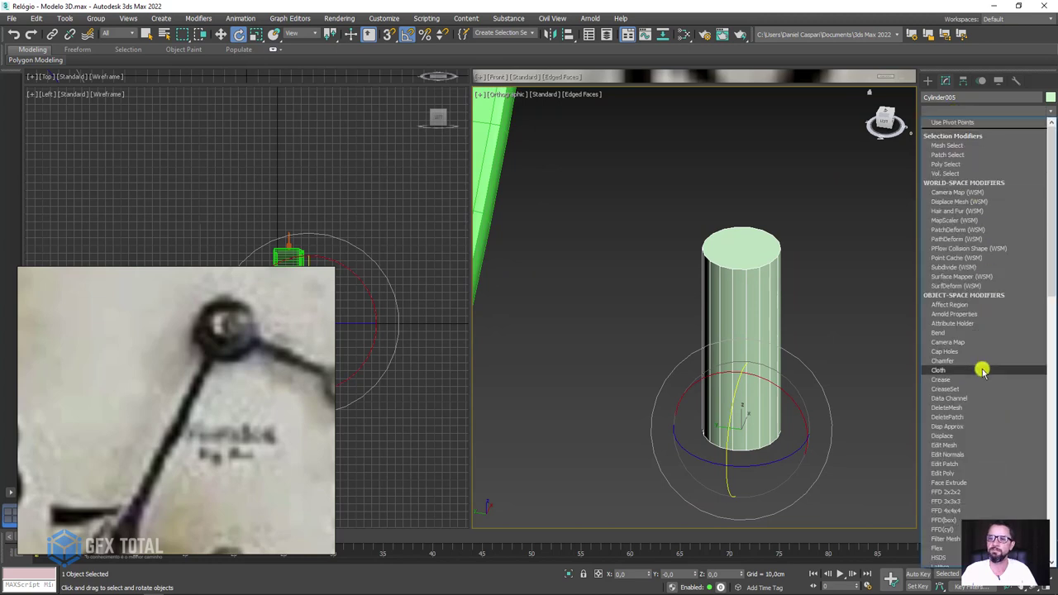
click(944, 482)
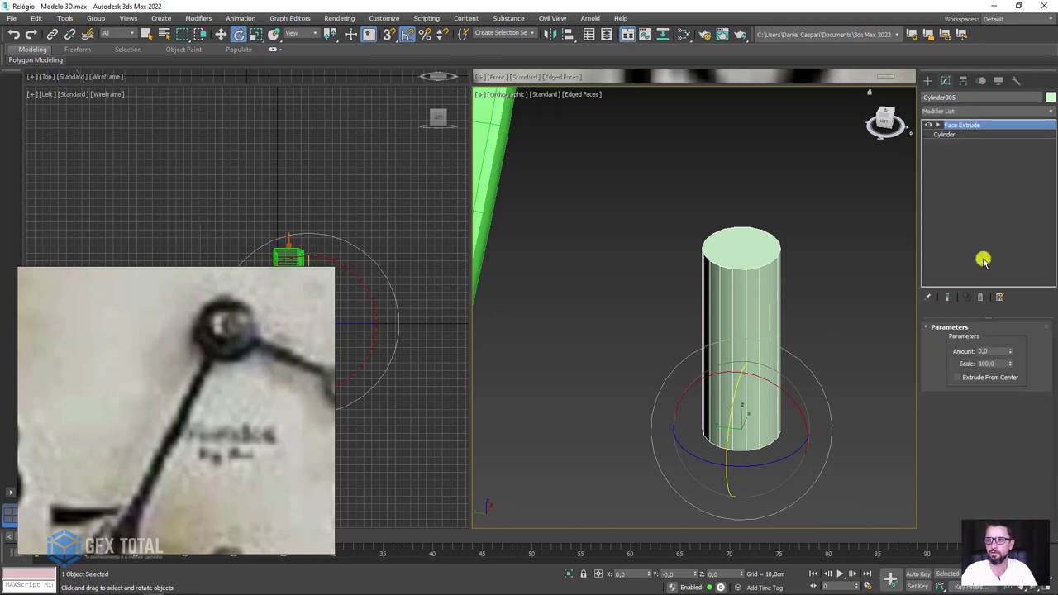
click(978, 302)
click(980, 110)
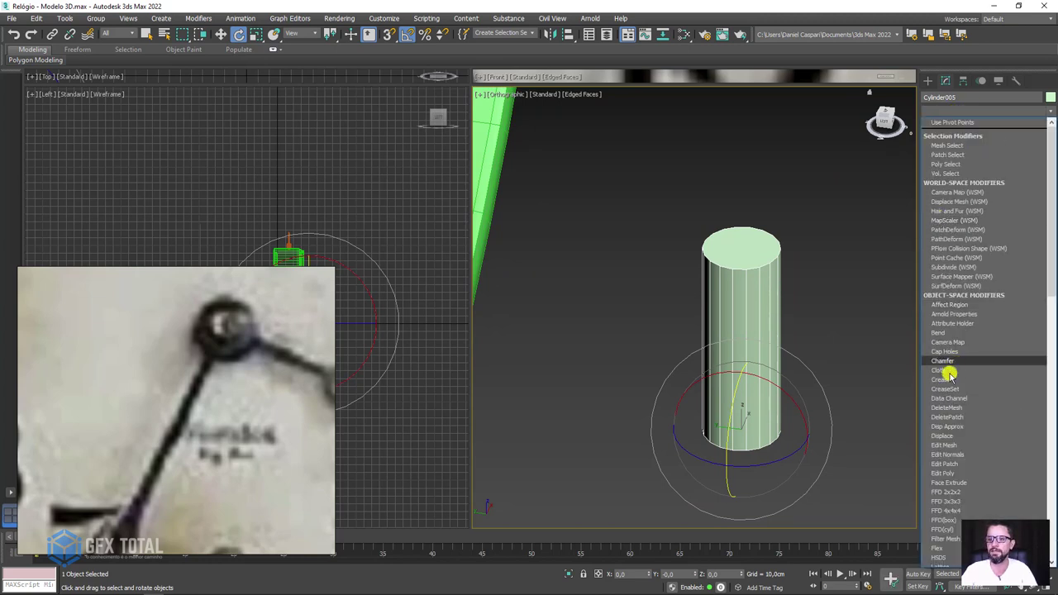
click(945, 473)
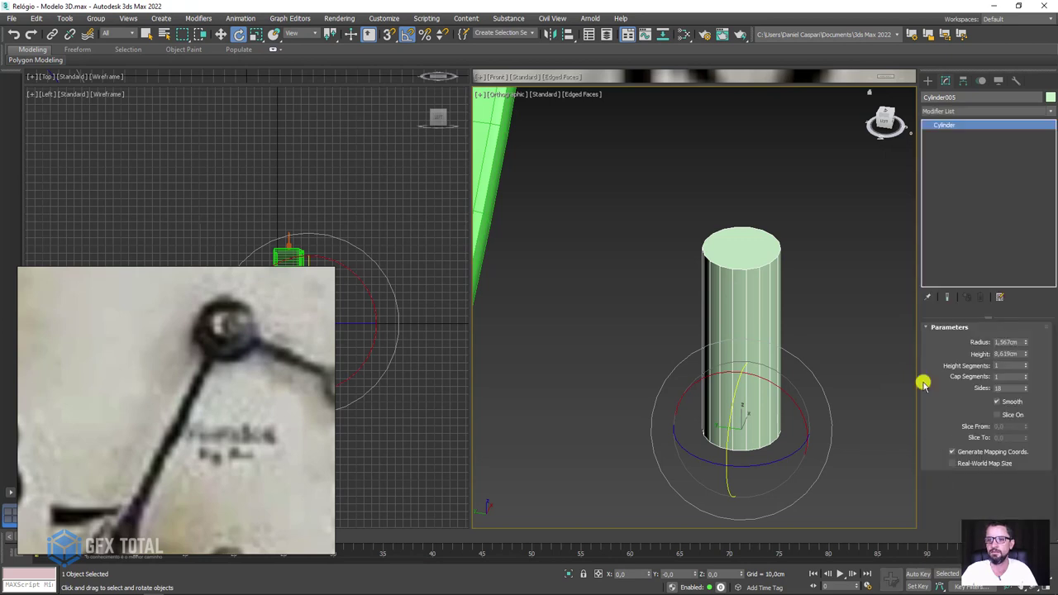
scroll(743, 245, up, 3)
Step: Scale the cylinder's top polygon down and collapse it to a centre point
click(744, 245)
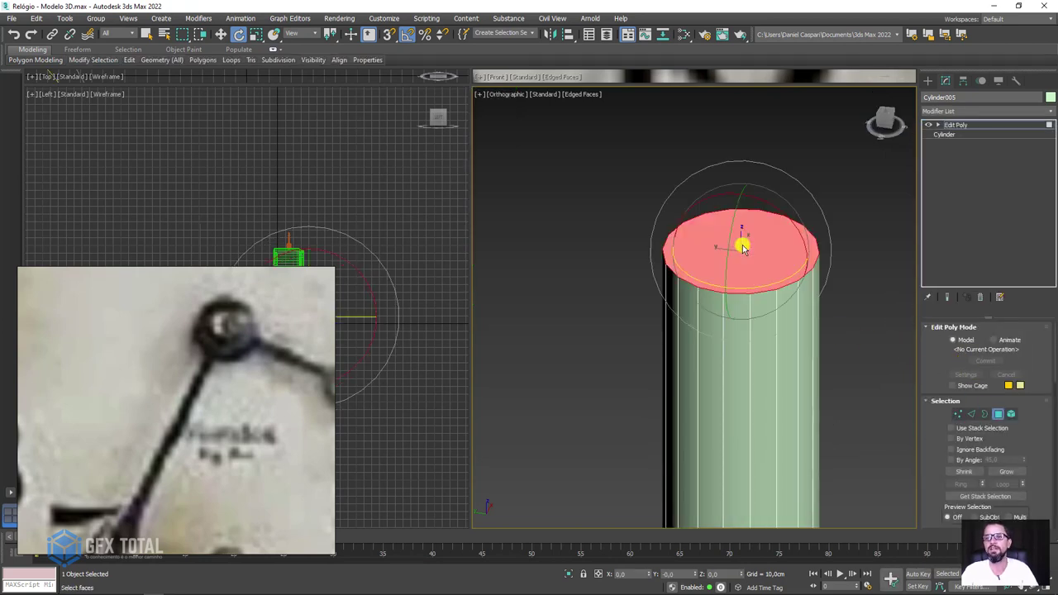
key(w)
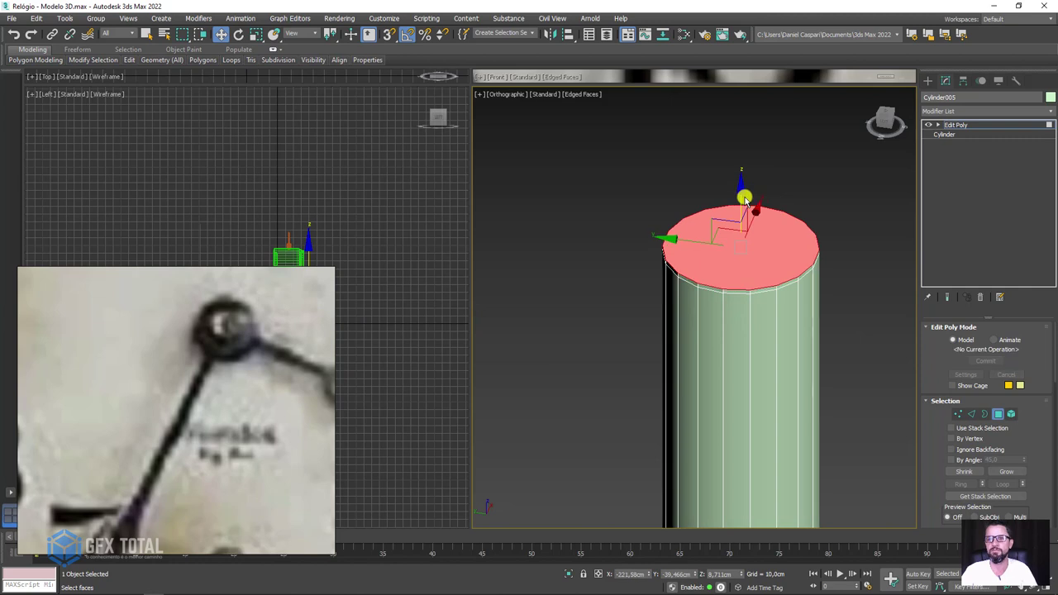
key(e)
key(r)
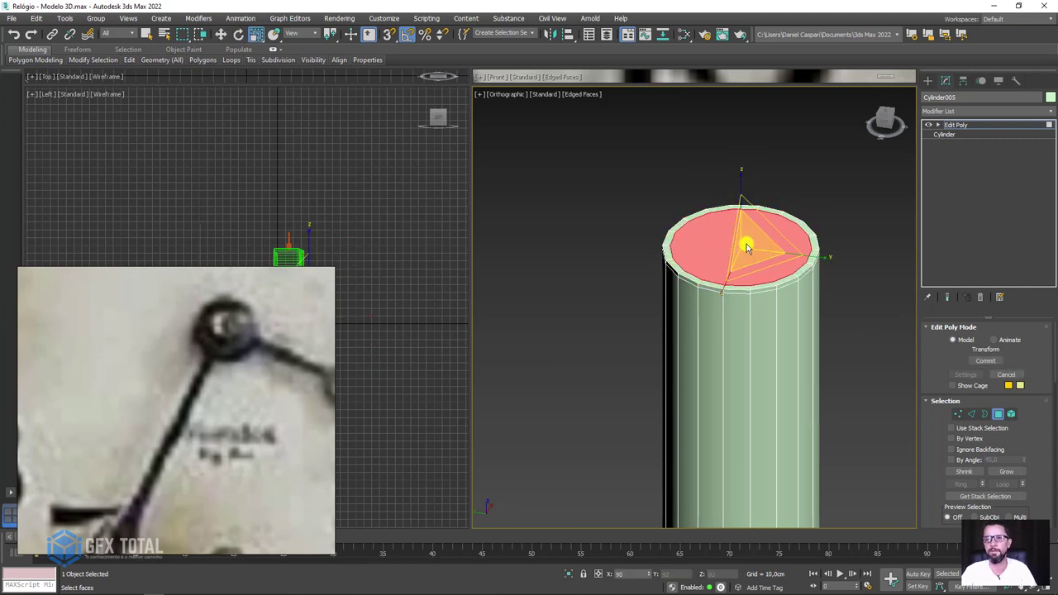
drag(752, 241, 764, 285)
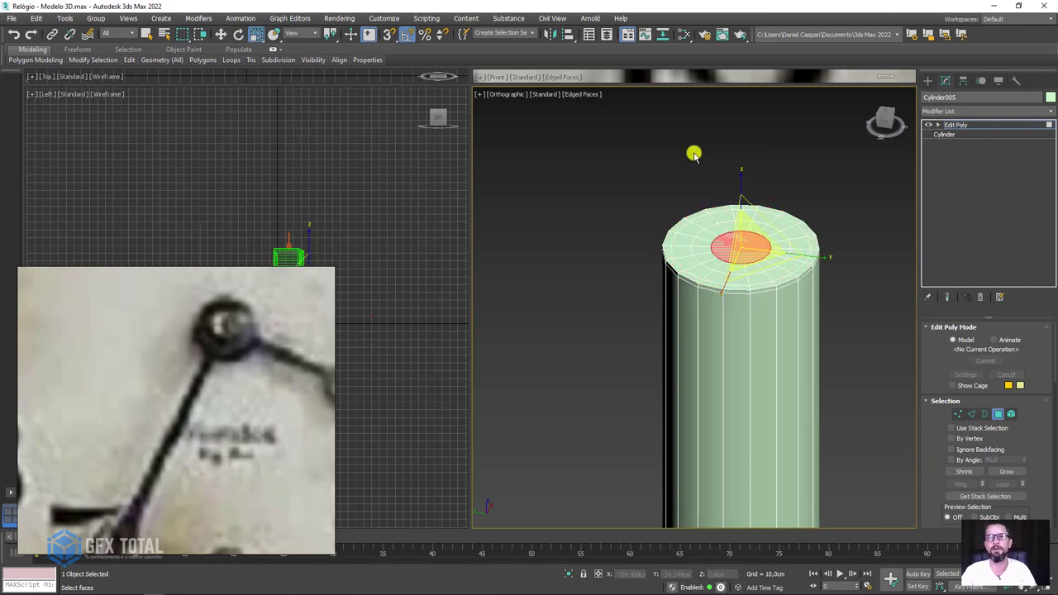
scroll(934, 463, down, 3)
scroll(1032, 444, down, 3)
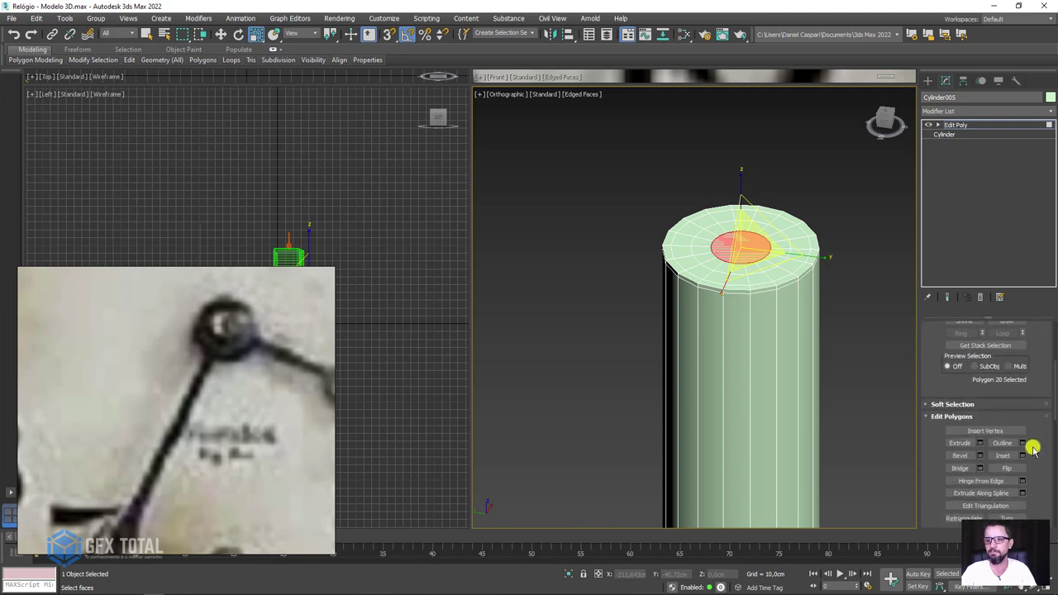
scroll(1033, 364, down, 3)
scroll(1033, 496, down, 3)
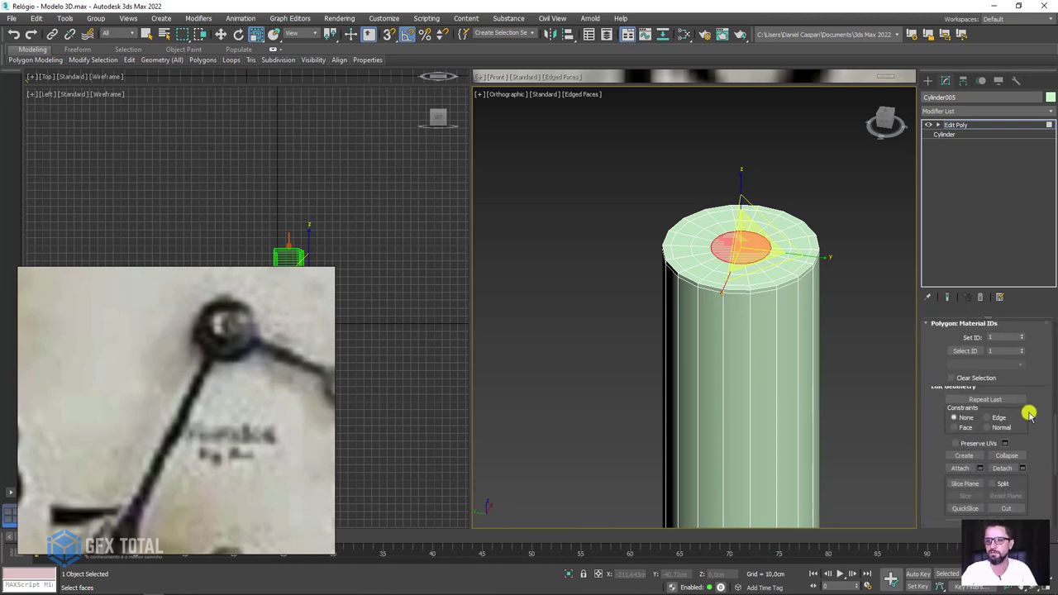
click(1001, 450)
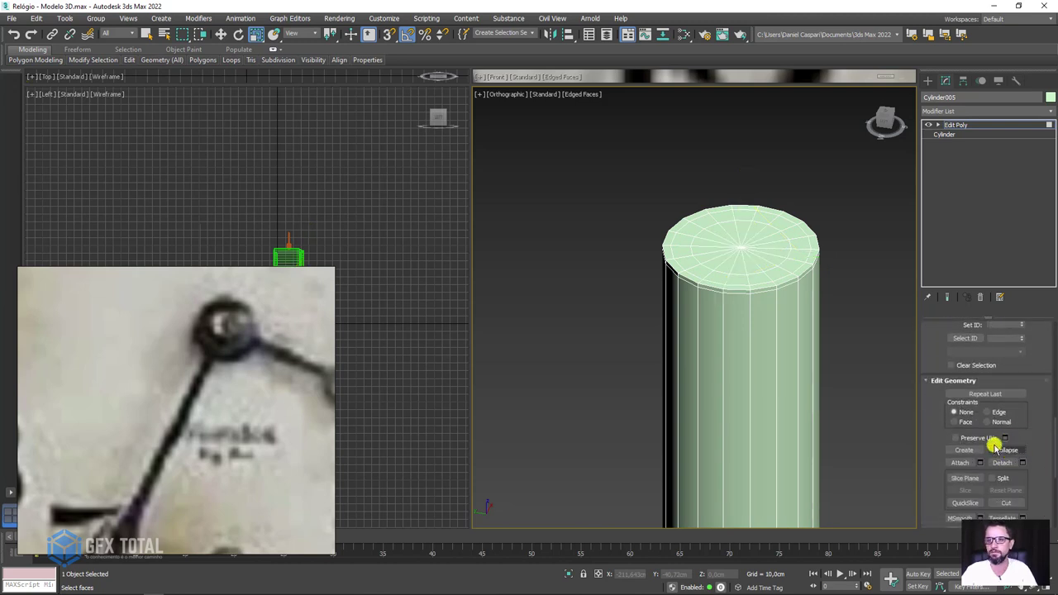
click(956, 123)
Step: Select the small cylinder's bottom polygon and delete it to open that end
scroll(743, 290, down, 5)
mouse_move(744, 289)
alt+middle_down()
mouse_move(777, 355)
mouse_move(793, 347)
alt+middle_up()
click(938, 125)
click(960, 162)
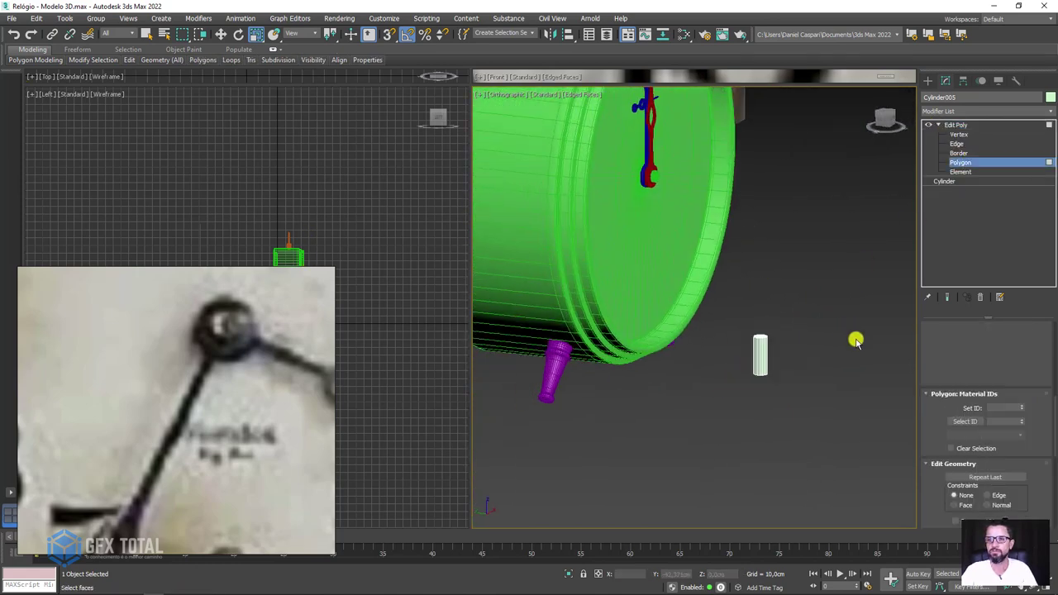
drag(855, 340, 697, 354)
scroll(777, 380, up, 3)
scroll(793, 331, up, 3)
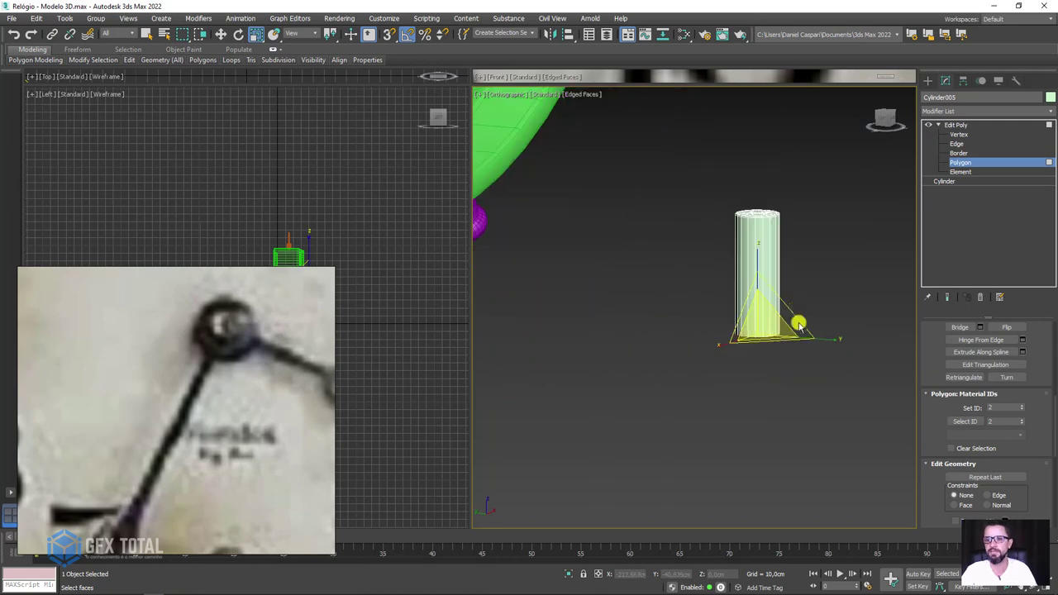
scroll(769, 356, up, 2)
key(Delete)
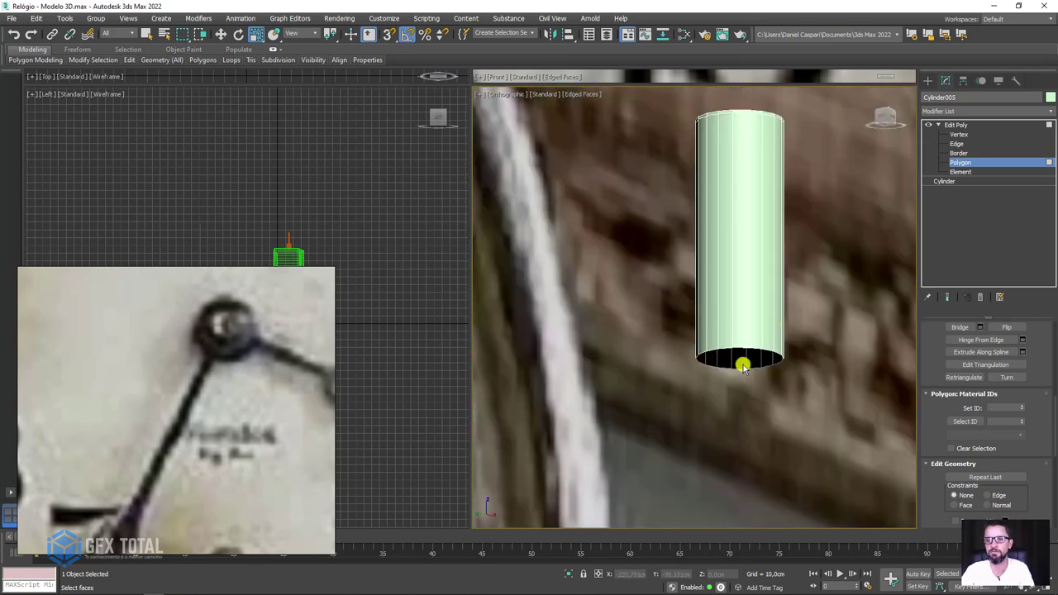
scroll(744, 362, down, 5)
alt+middle_drag(744, 362, 711, 330)
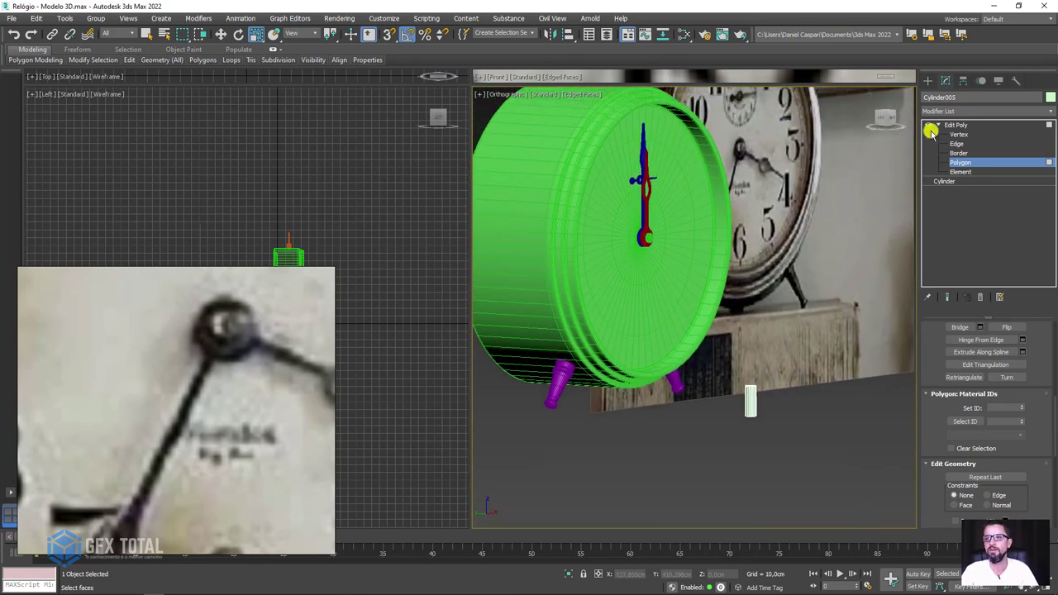
Step: Use Select and Place to set the small cylinder on the clock face beside the hands
click(954, 126)
alt+middle_drag(835, 264, 819, 229)
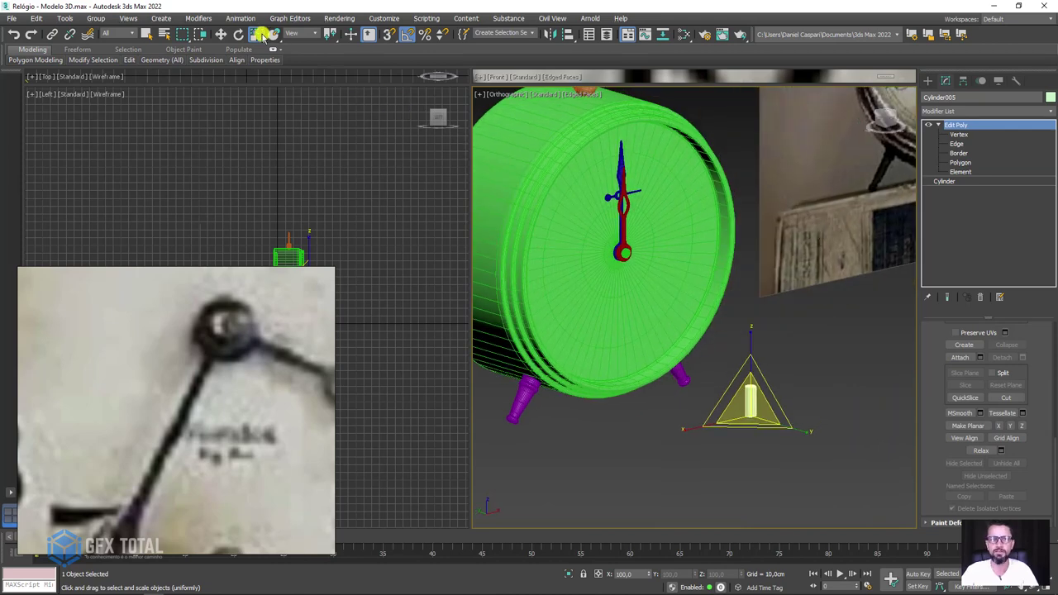
click(274, 34)
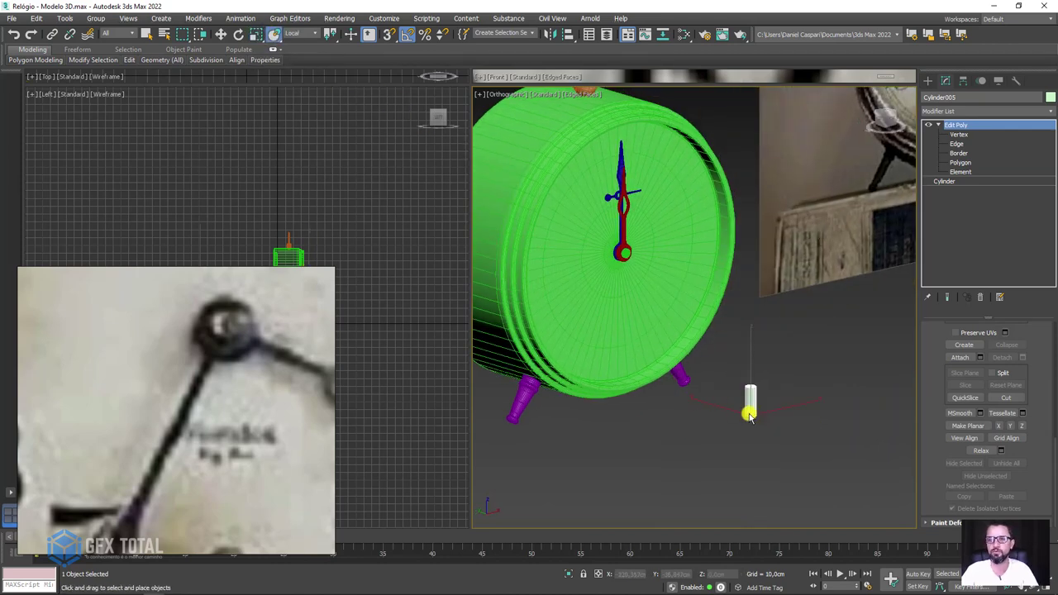
drag(659, 328, 661, 179)
scroll(657, 177, up, 5)
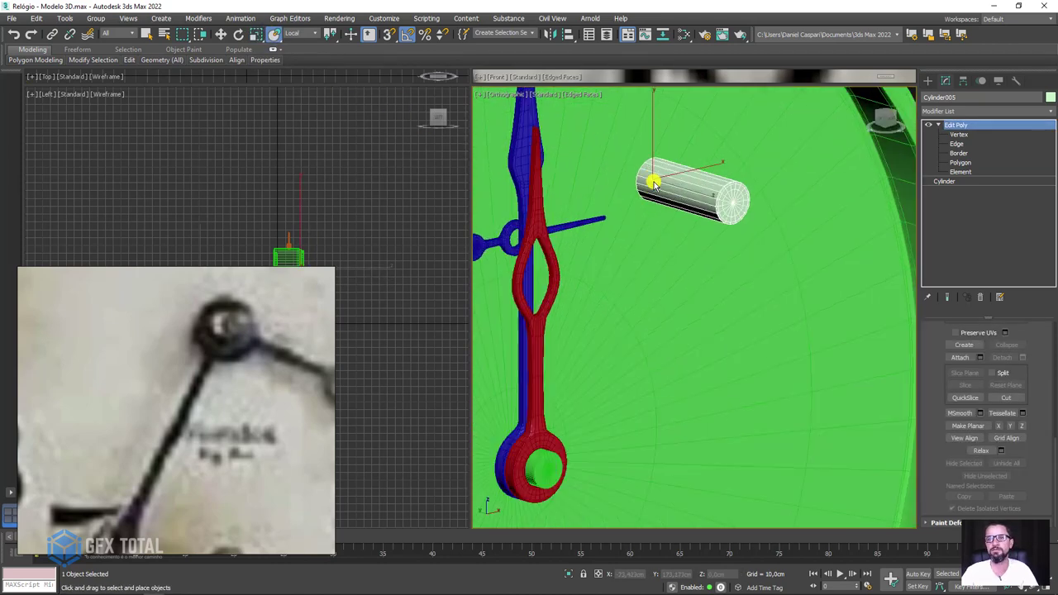
Step: Align the cylinder to the hands' hub, matching X, Y and Z pivot positions
alt+middle_drag(752, 275, 673, 271)
scroll(687, 267, up, 3)
scroll(703, 231, up, 2)
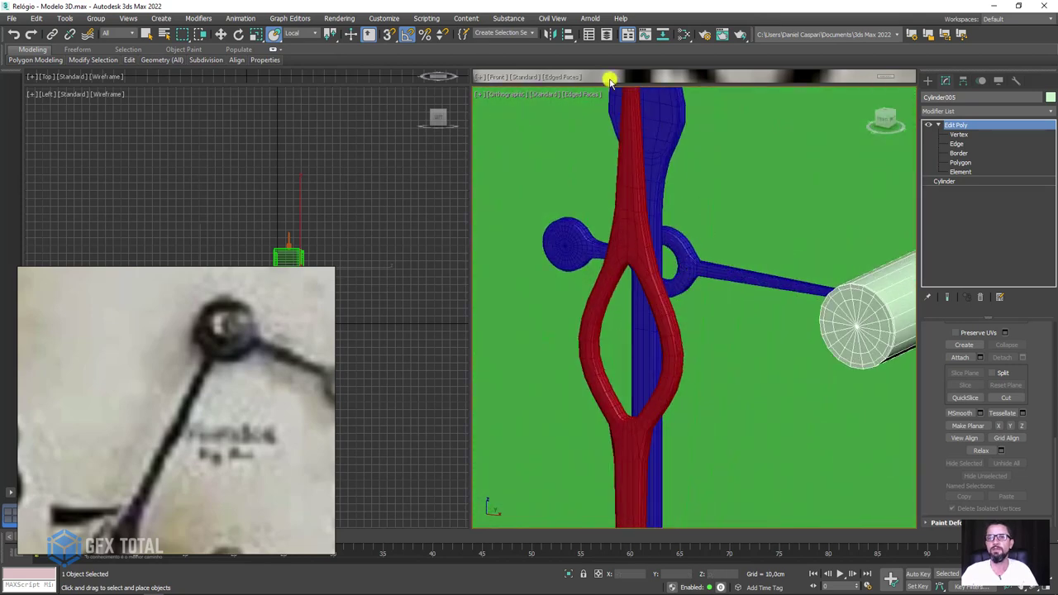
click(569, 35)
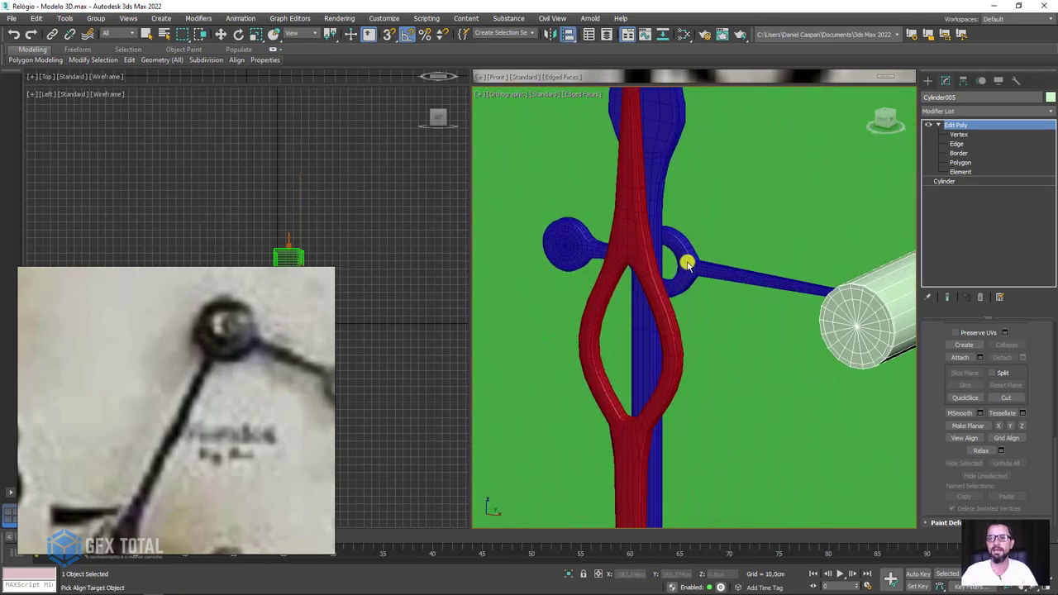
click(687, 264)
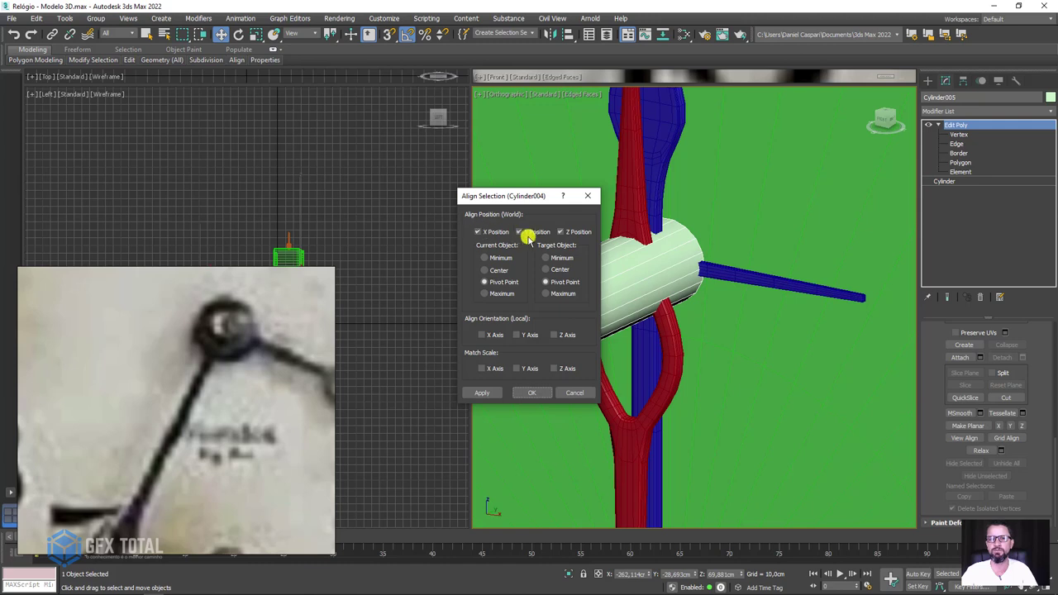
Step: Confirm the alignment and scale the cylinder to fit over the hands' hub
click(533, 392)
key(e)
key(r)
mouse_move(668, 273)
mouse_down()
mouse_move(678, 355)
mouse_move(681, 329)
mouse_up()
mouse_move(681, 329)
alt+middle_down()
mouse_move(699, 314)
mouse_move(682, 281)
alt+middle_up()
scroll(683, 278, up, 3)
mouse_move(683, 279)
mouse_down()
mouse_move(701, 302)
mouse_move(688, 283)
mouse_up()
Step: Move the cylinder's end vertices along X to lengthen it into the central pin
click(957, 134)
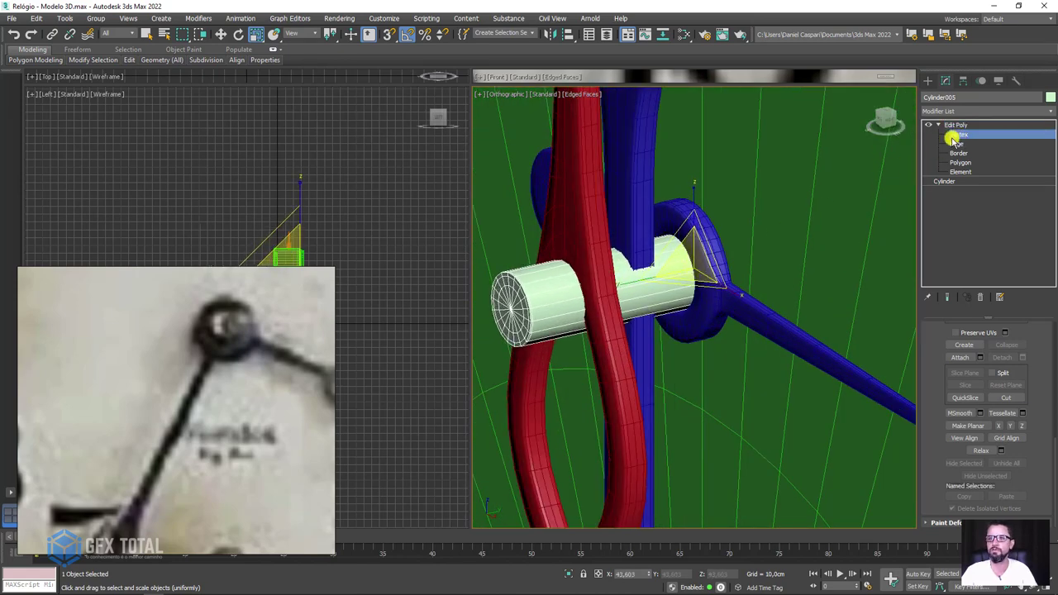
alt+middle_drag(628, 281, 564, 248)
scroll(616, 288, up, 3)
mouse_move(613, 328)
mouse_down()
mouse_move(616, 289)
mouse_move(685, 259)
mouse_move(756, 260)
mouse_move(779, 248)
mouse_up()
key(w)
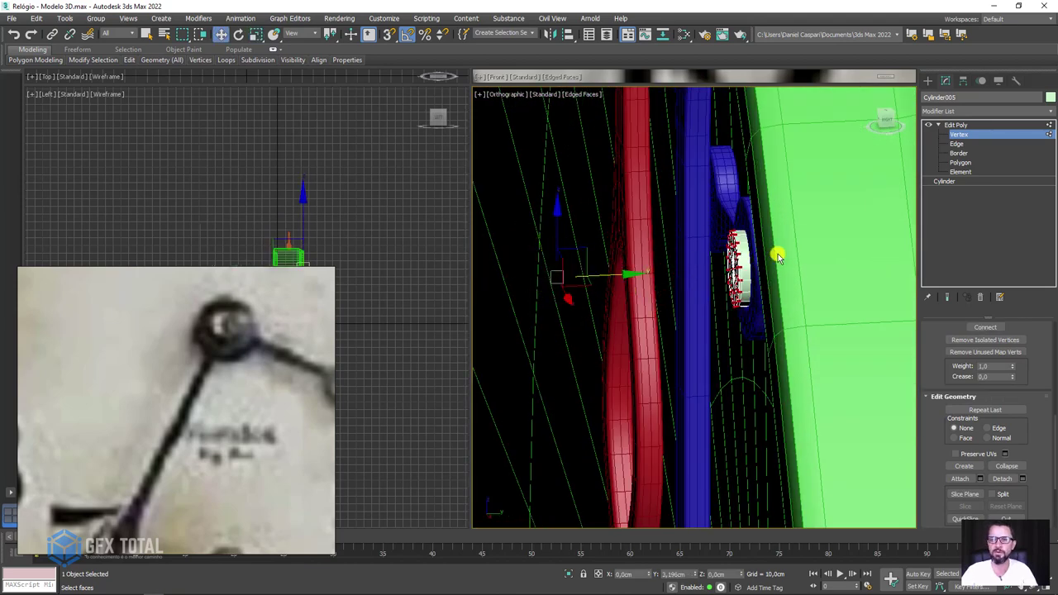
mouse_move(716, 306)
alt+middle_down()
mouse_move(742, 296)
mouse_move(699, 325)
alt+middle_up()
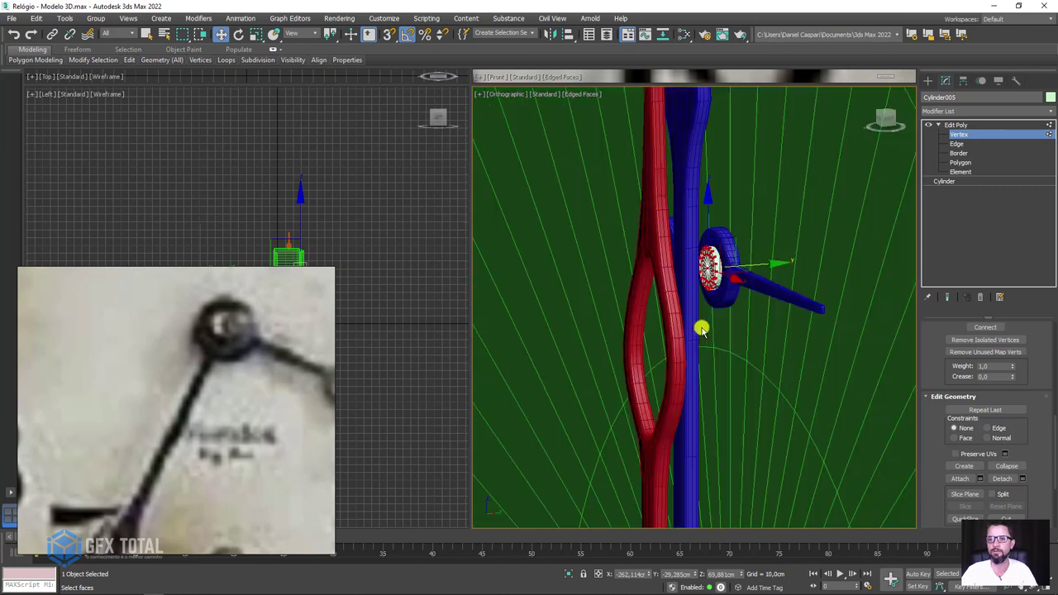
Step: Return to object level and zoom out to check the pin on the whole clock
click(958, 124)
key(z)
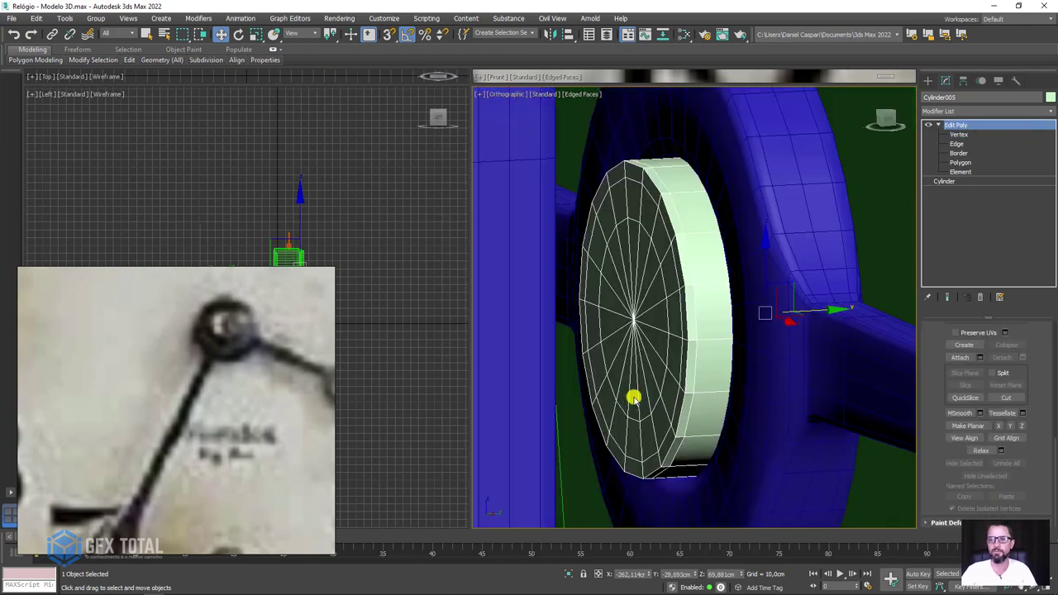
alt+middle_drag(633, 394, 743, 373)
scroll(697, 411, down, 3)
mouse_move(697, 411)
alt+middle_down()
mouse_move(769, 427)
mouse_move(730, 302)
alt+middle_up()
scroll(781, 350, down, 4)
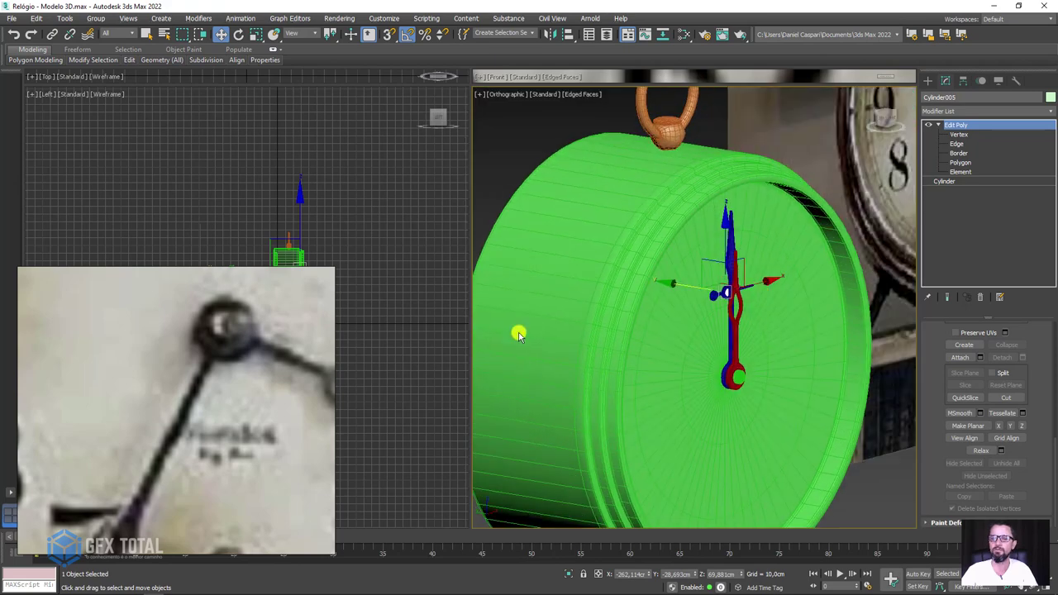
scroll(240, 397, down, 3)
scroll(198, 384, down, 2)
scroll(215, 376, up, 1)
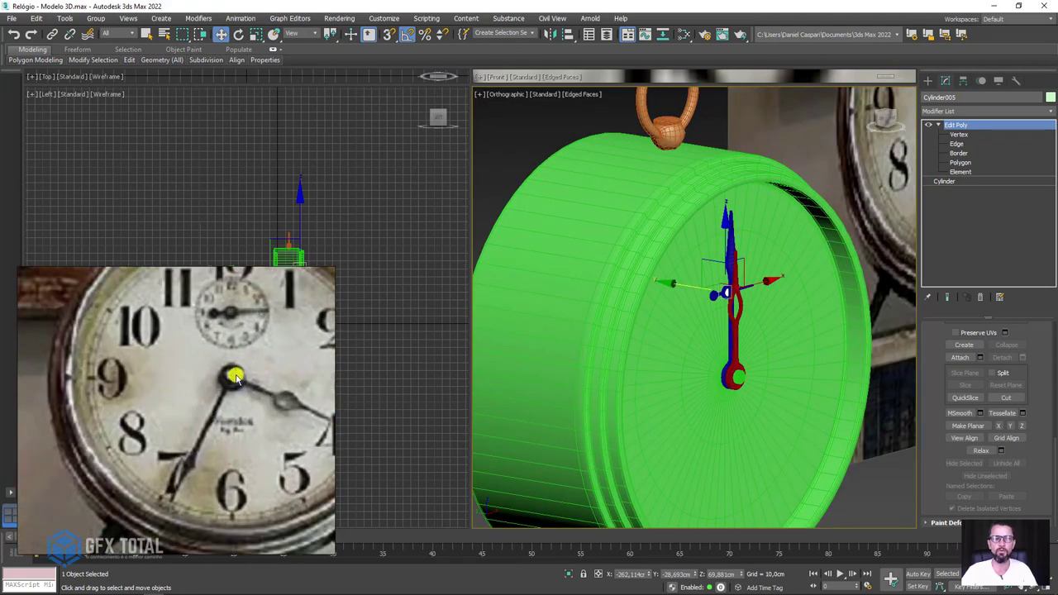
scroll(235, 377, down, 1)
Step: Draw Box002 beside the green clock body, roughly 72.5 × 59.9 × 65.9 cm
click(737, 409)
scroll(737, 409, down, 2)
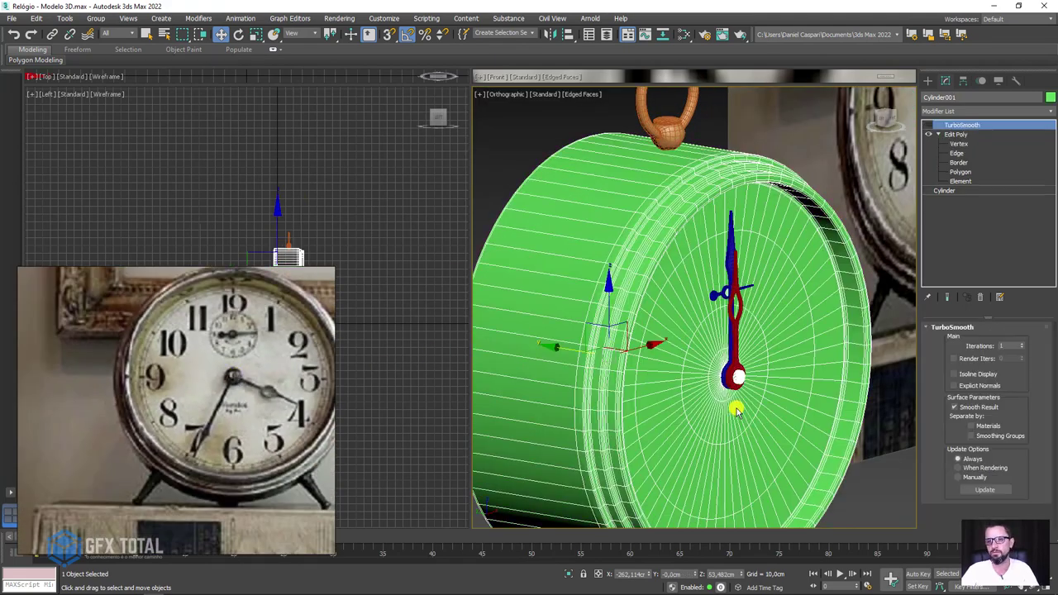
alt+middle_drag(734, 406, 696, 336)
scroll(696, 336, down, 2)
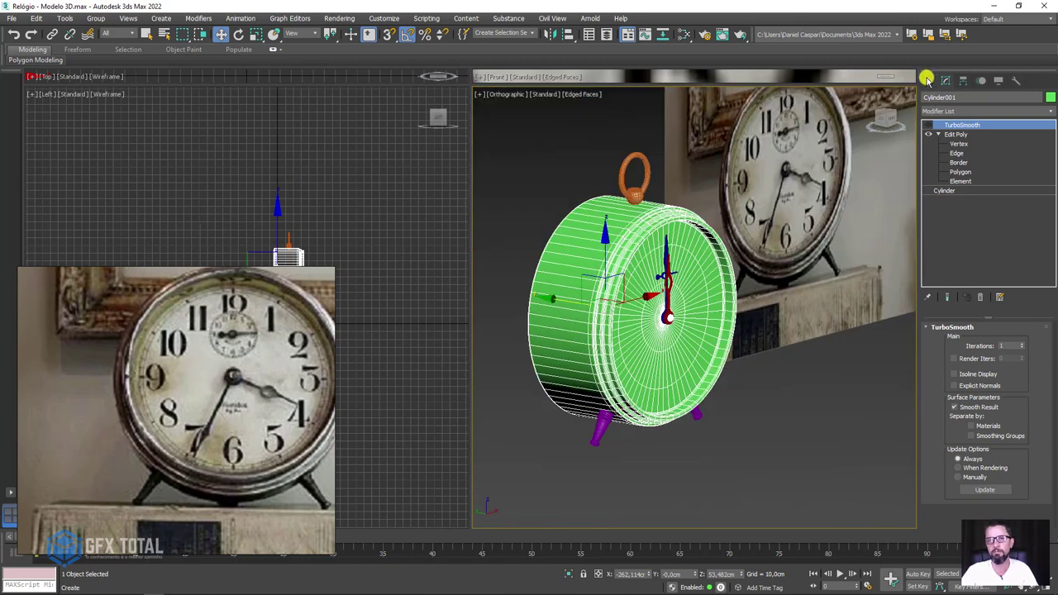
click(927, 79)
click(954, 154)
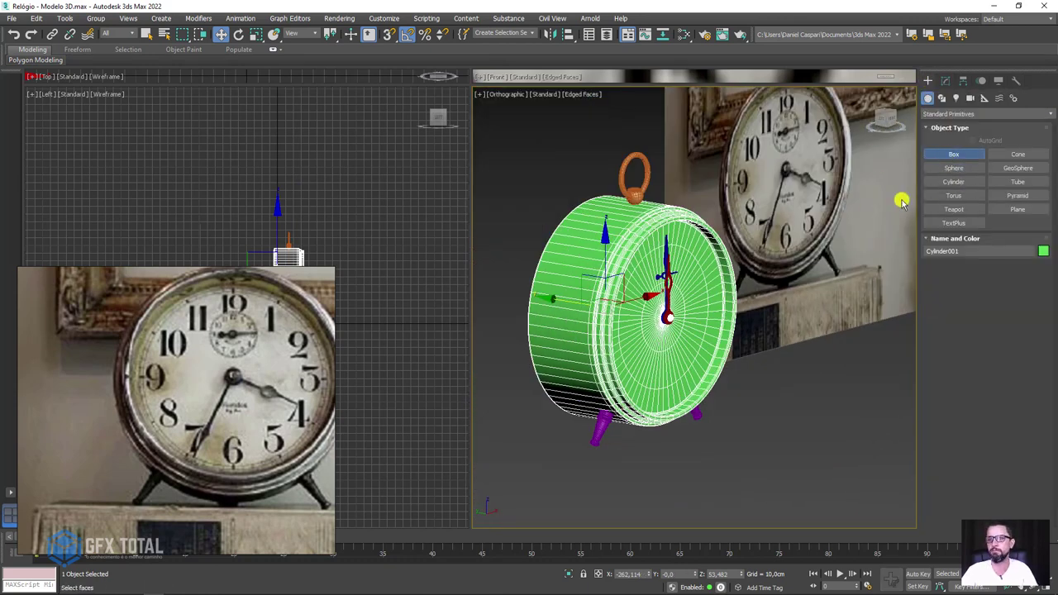
mouse_move(810, 385)
alt+middle_down()
mouse_move(799, 402)
mouse_move(722, 383)
alt+middle_up()
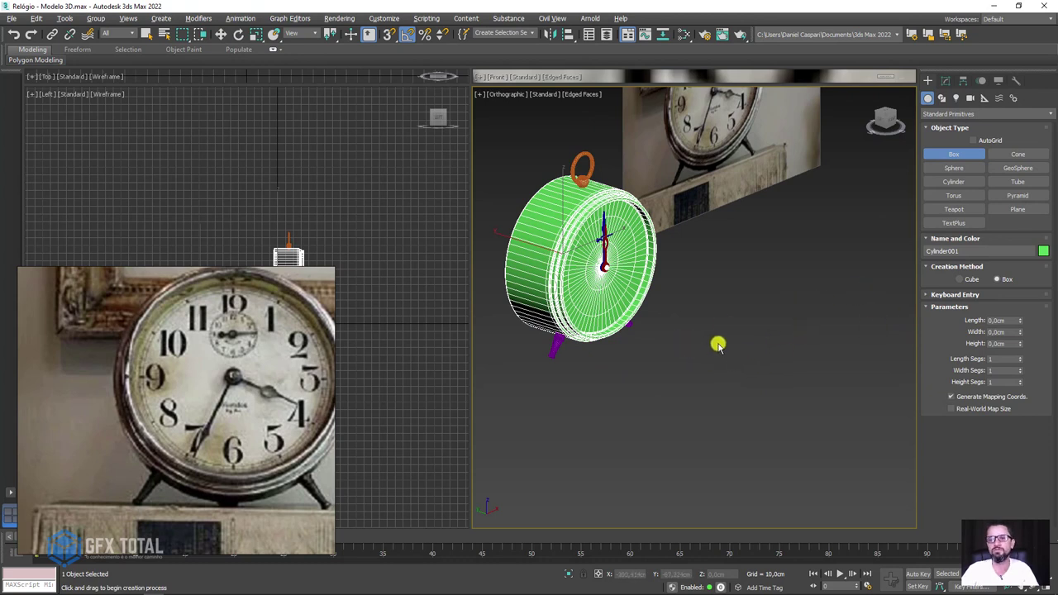
drag(718, 345, 746, 404)
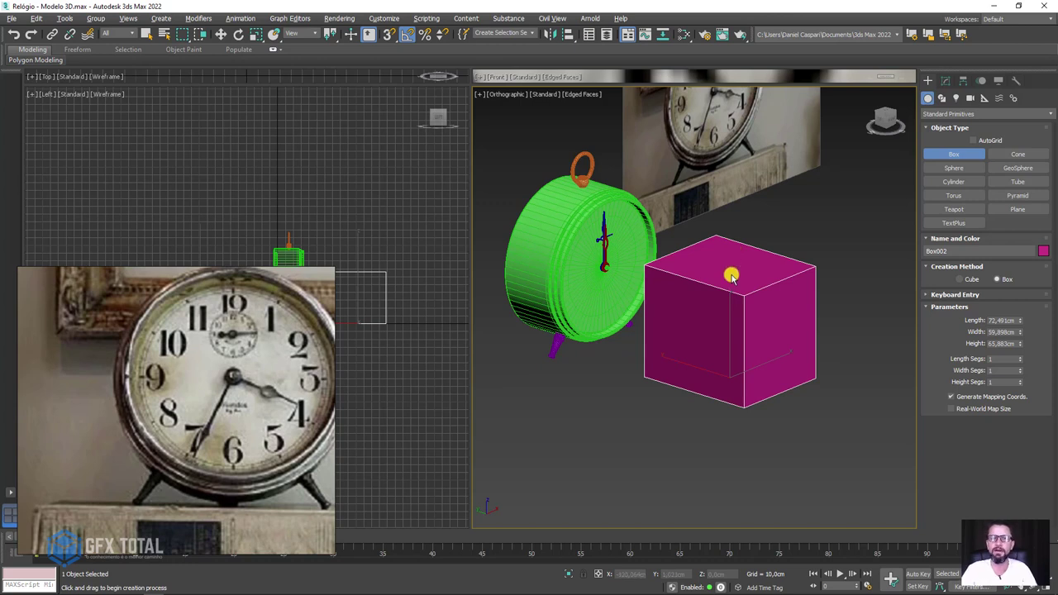
Step: Create a sphere below the box and squash it flat along its height
click(955, 182)
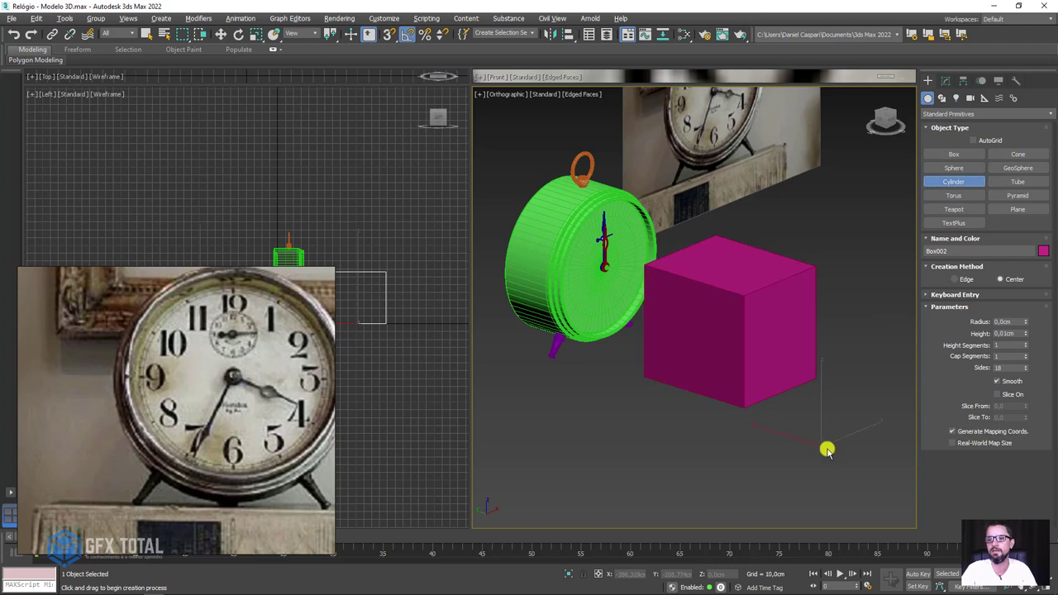
drag(823, 445, 872, 460)
right_click(881, 378)
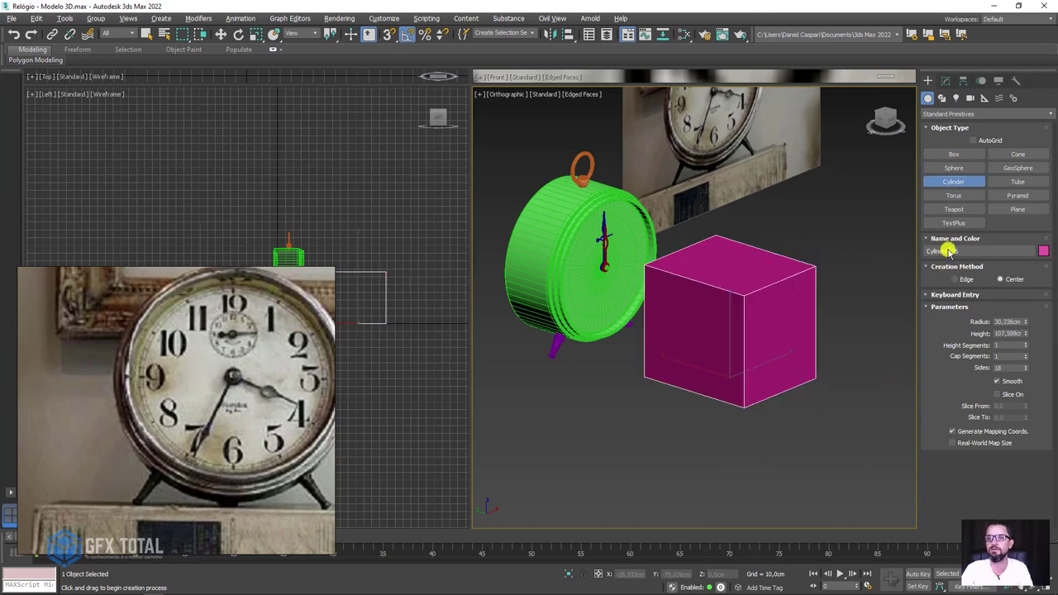
click(953, 168)
drag(812, 437, 847, 446)
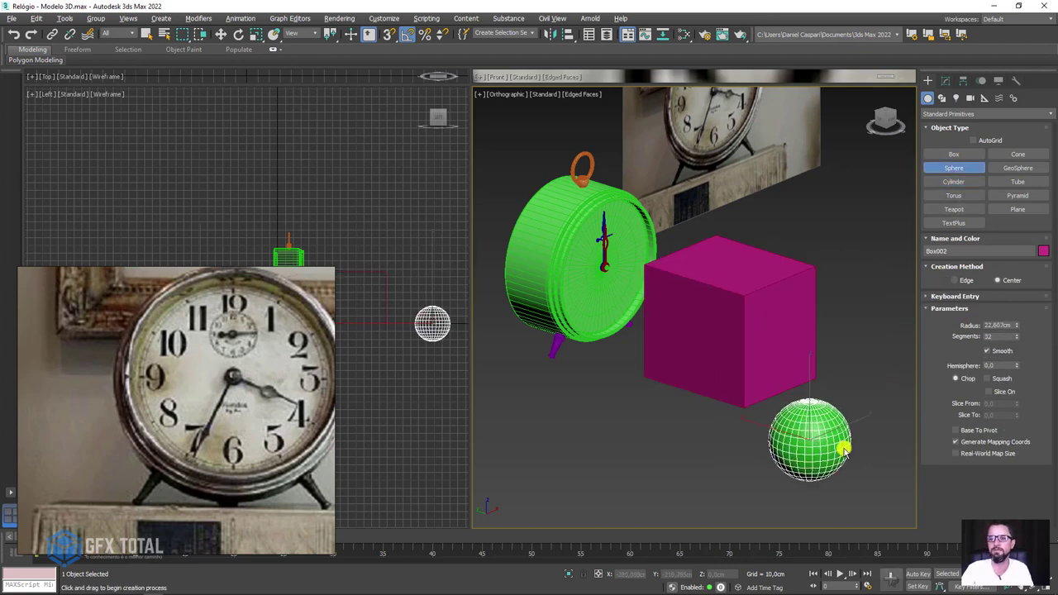
right_click(843, 324)
key(r)
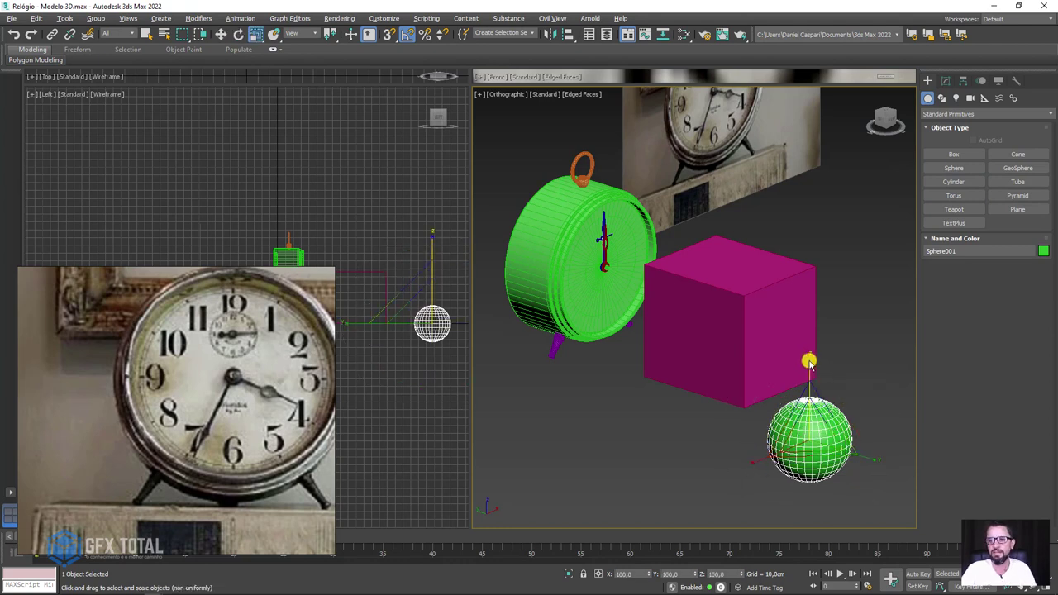
drag(809, 358, 810, 401)
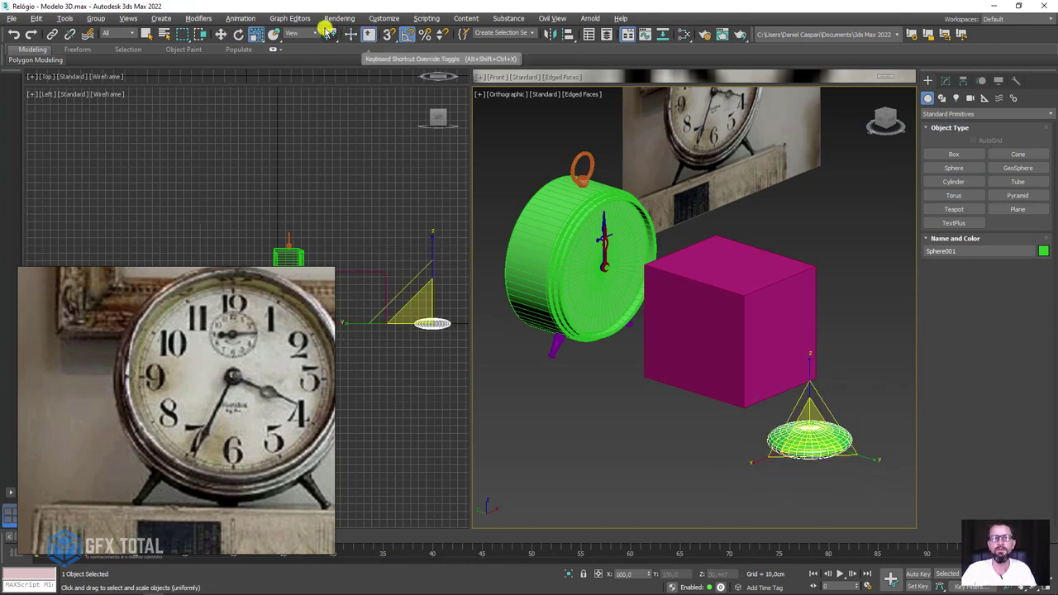
Step: Place the flattened sphere on the clock face, enlarge it, then delete it
click(273, 34)
mouse_move(808, 433)
mouse_down()
mouse_move(686, 359)
mouse_move(608, 268)
mouse_up()
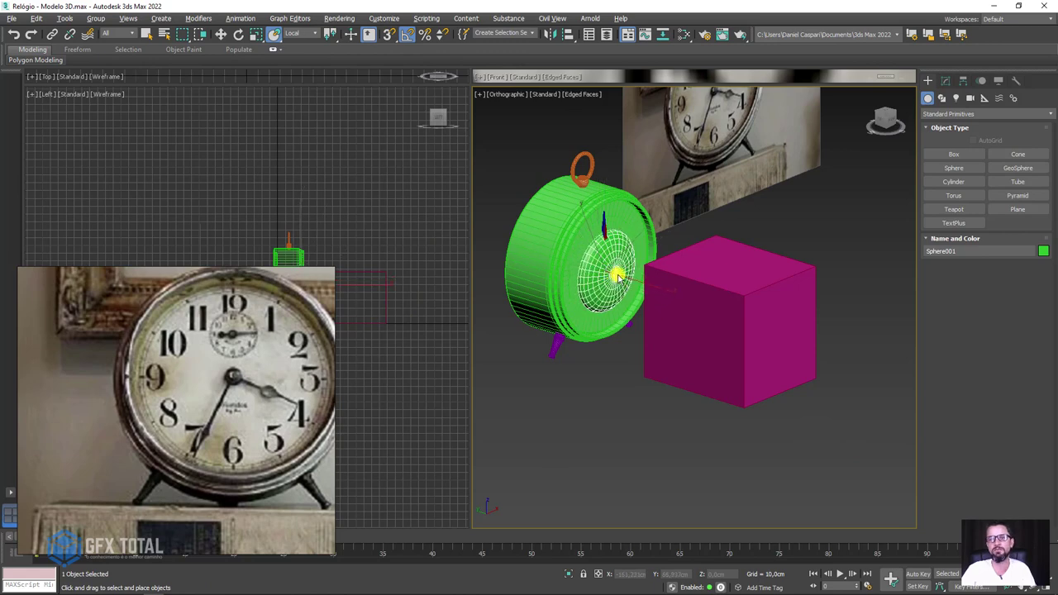
key(r)
drag(608, 265, 609, 235)
scroll(644, 166, up, 5)
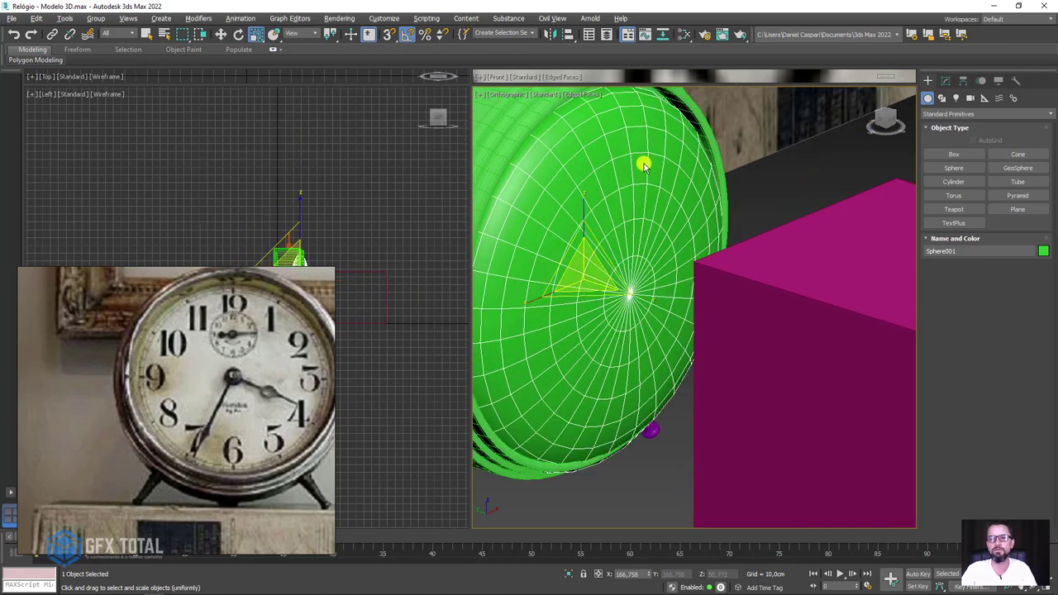
scroll(632, 277, up, 2)
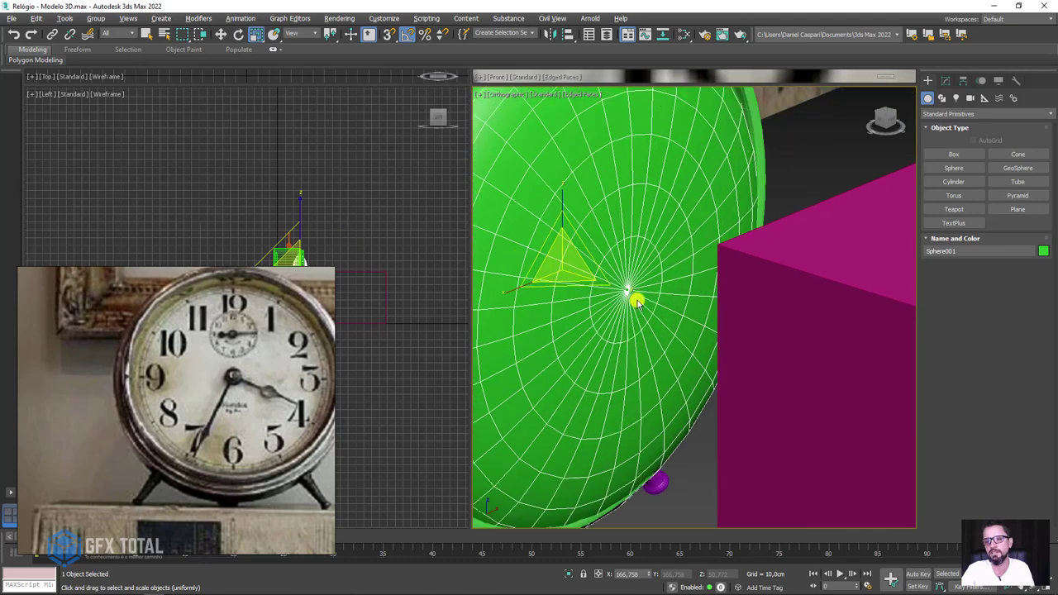
scroll(644, 281, up, 1)
scroll(604, 269, down, 1)
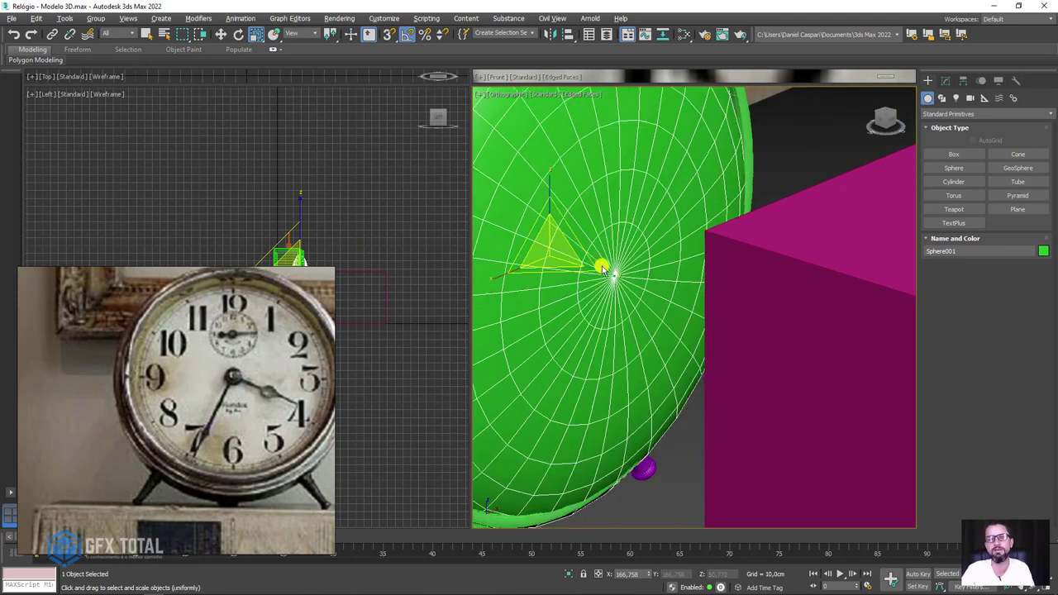
scroll(608, 285, down, 1)
scroll(628, 289, down, 2)
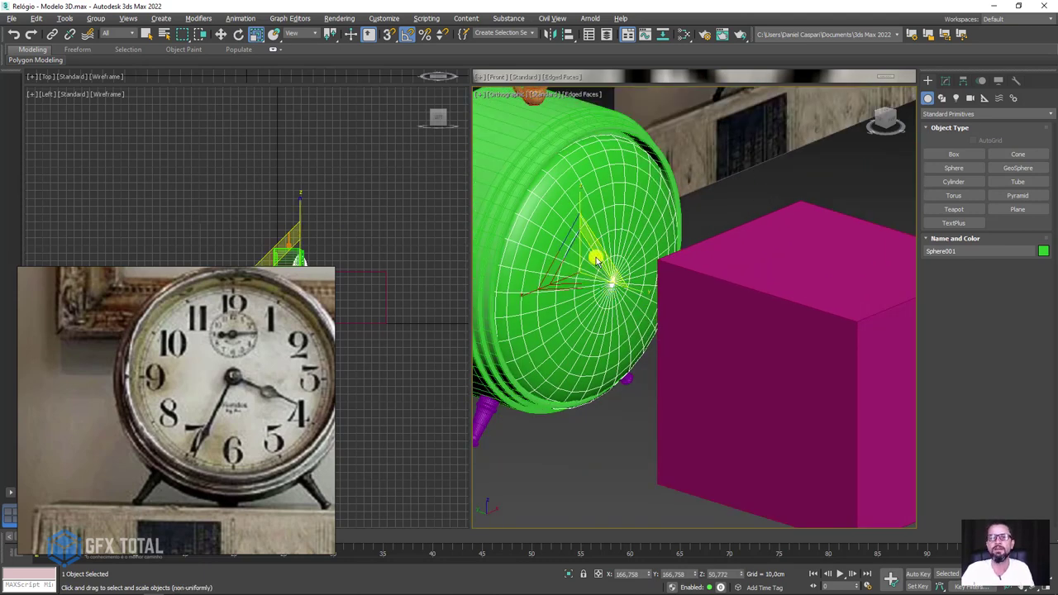
key(Delete)
Step: Make the magenta Box002 see-through with Alt+X
click(725, 309)
scroll(805, 333, down, 2)
scroll(647, 259, down, 1)
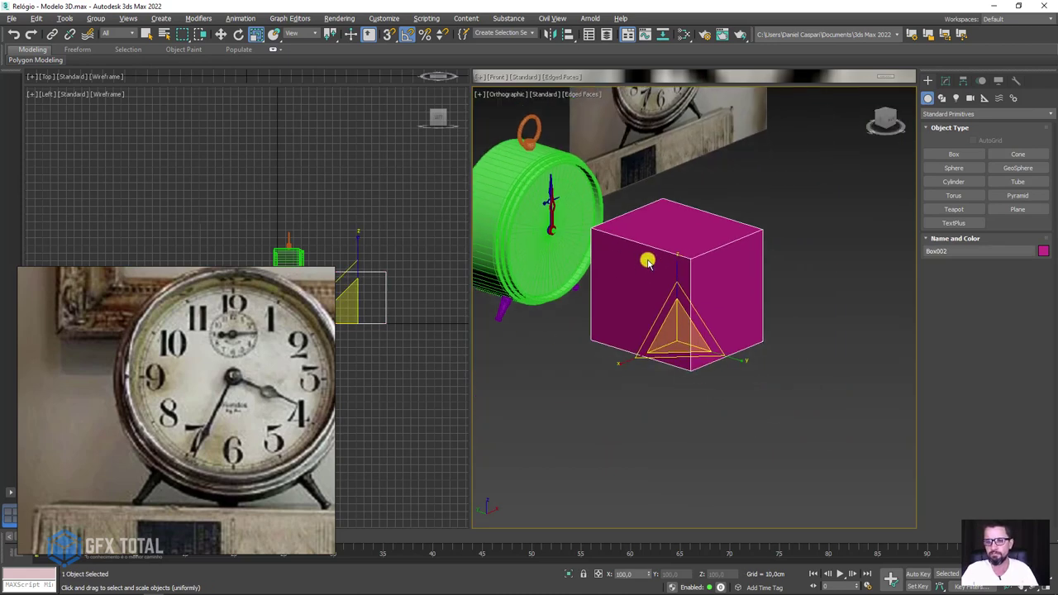
scroll(661, 265, down, 1)
key(alt+x)
key(alt+x)
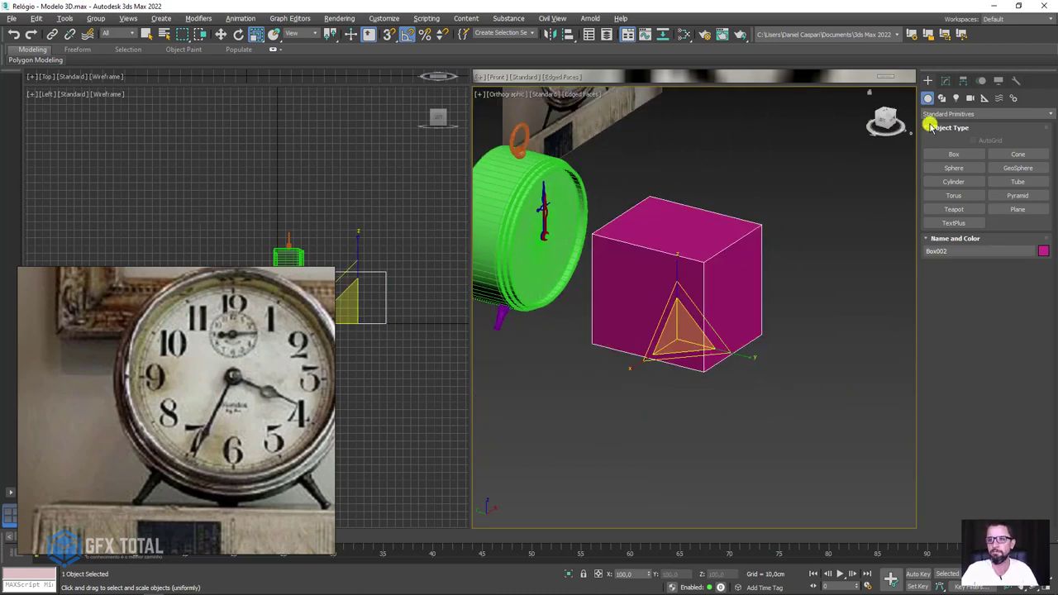
Step: Make Box002 a 10 cm cube and scale it up to a large size
click(945, 80)
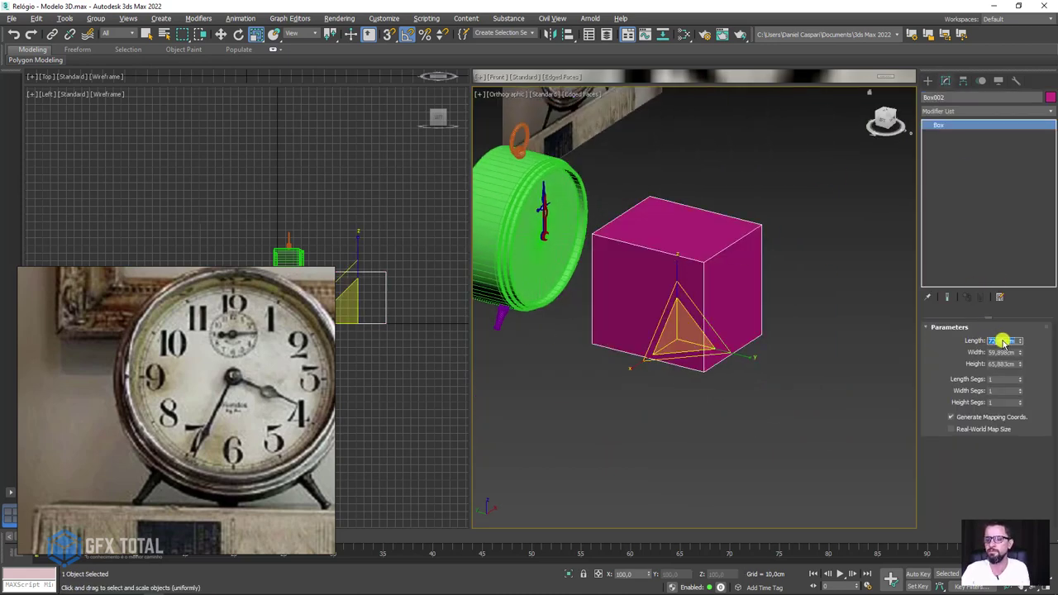
click(1002, 351)
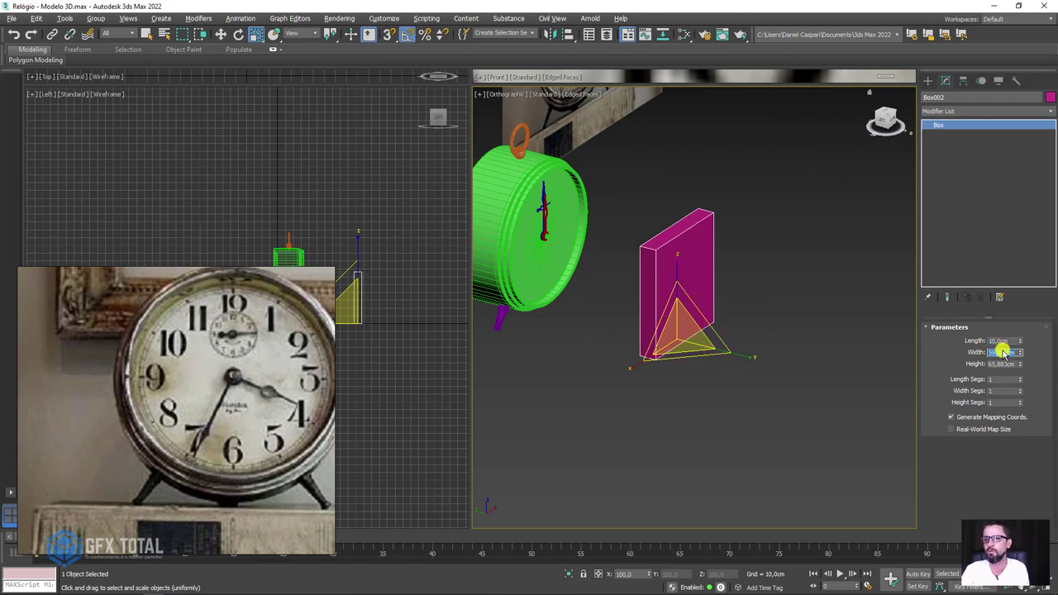
text(10)
click(1002, 364)
text(10)
key(Return)
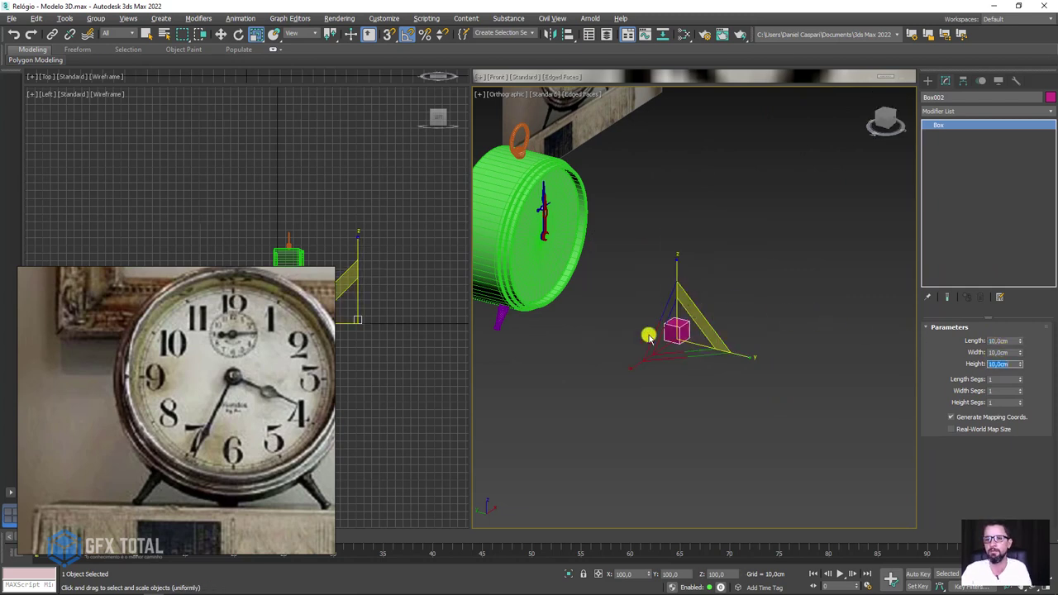
mouse_move(682, 334)
mouse_down()
mouse_move(675, 212)
mouse_move(720, 28)
mouse_move(739, 4)
mouse_up()
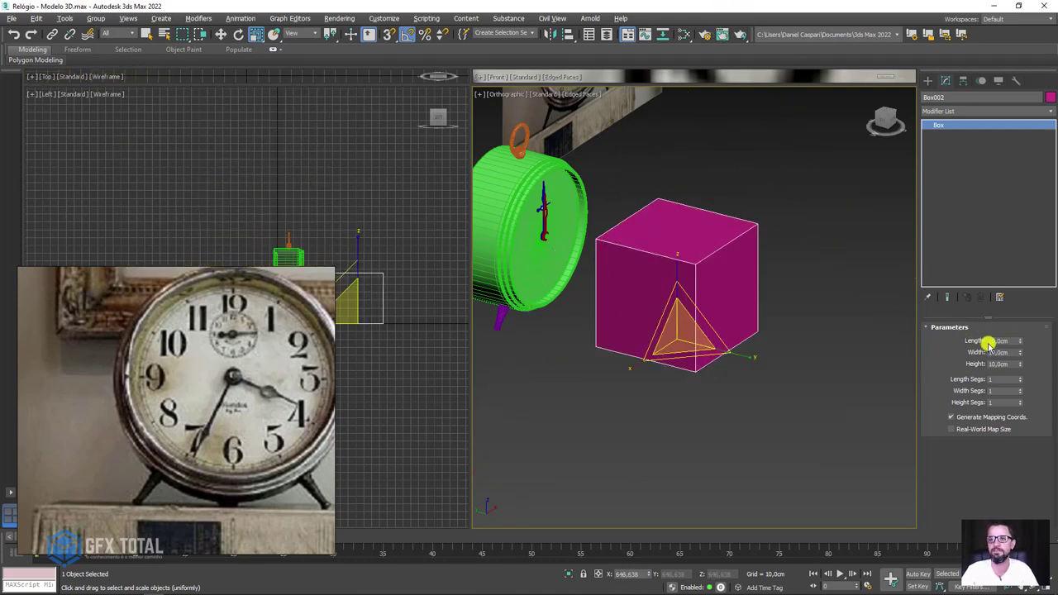
Step: Add a TurboSmooth modifier with Iterations set to 3
click(958, 111)
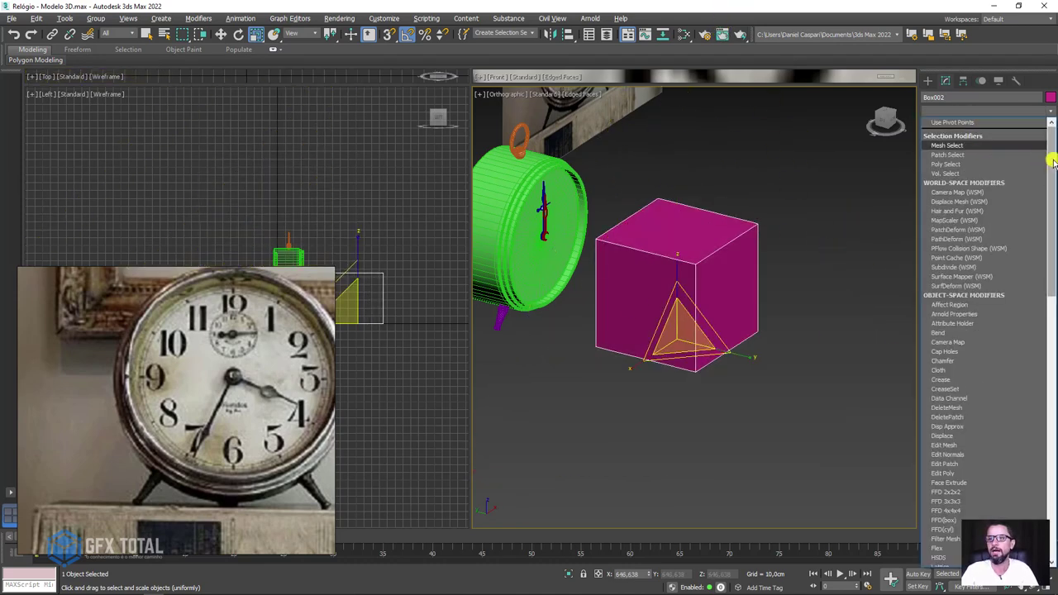
scroll(983, 372, down, 10)
scroll(982, 432, down, 8)
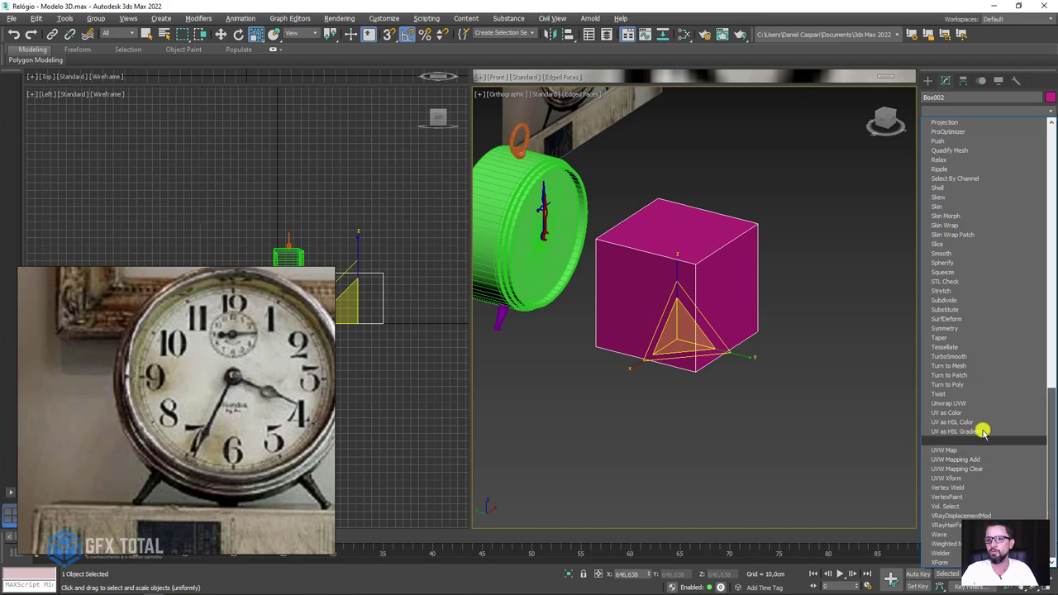
click(948, 356)
click(1023, 343)
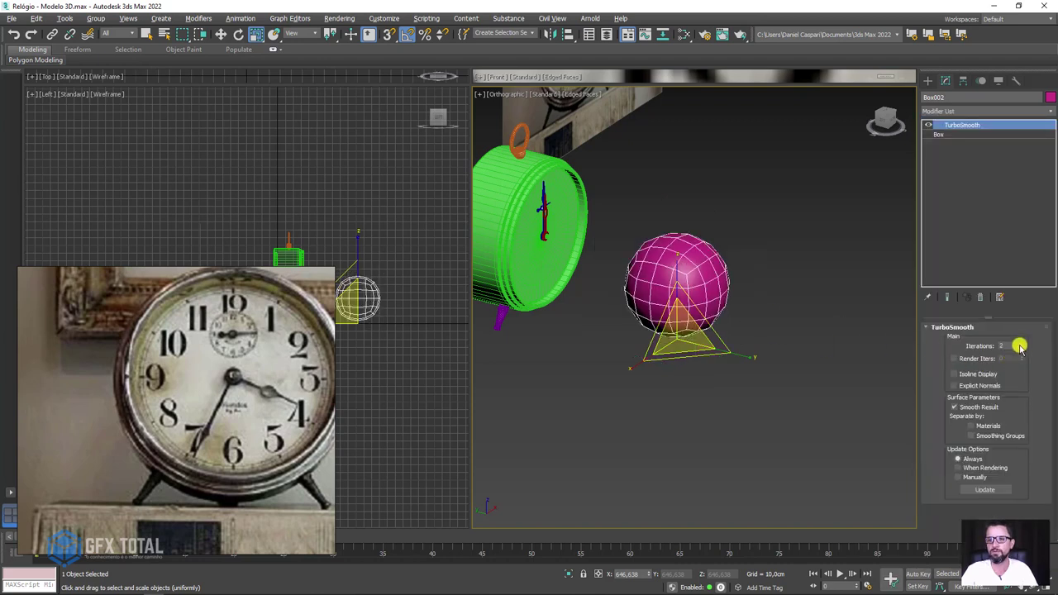
click(1022, 344)
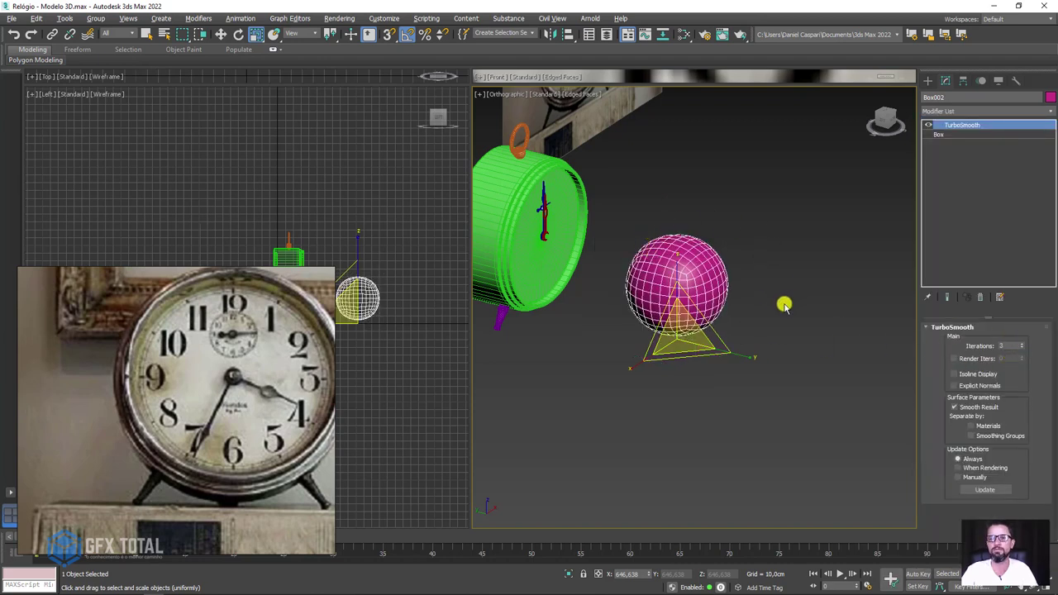
Step: Add a Spherify modifier to round the smoothed box into a ball
click(956, 111)
drag(1051, 142, 1046, 418)
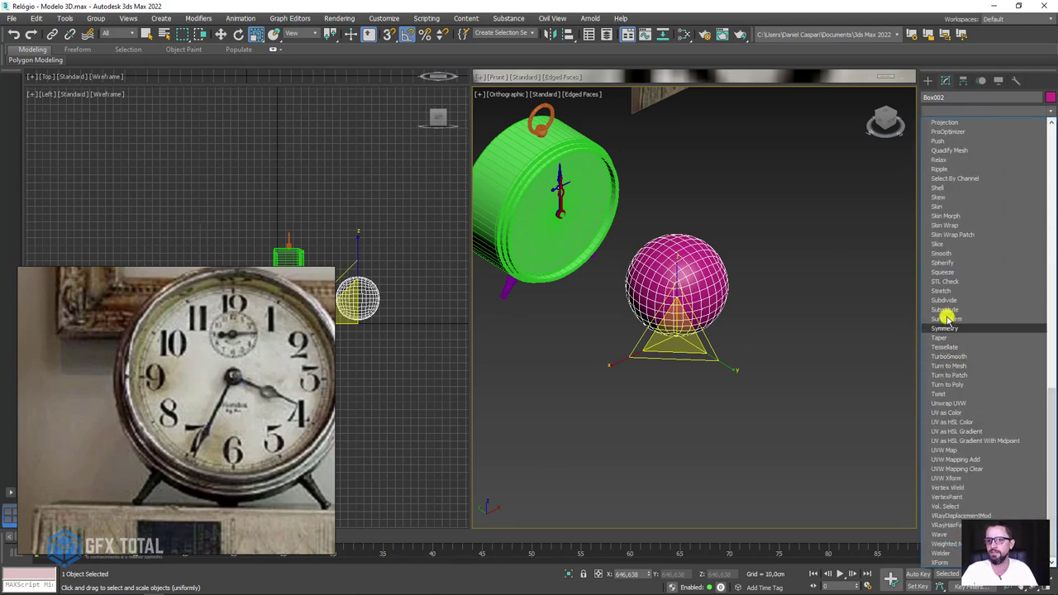
click(947, 263)
scroll(708, 278, up, 2)
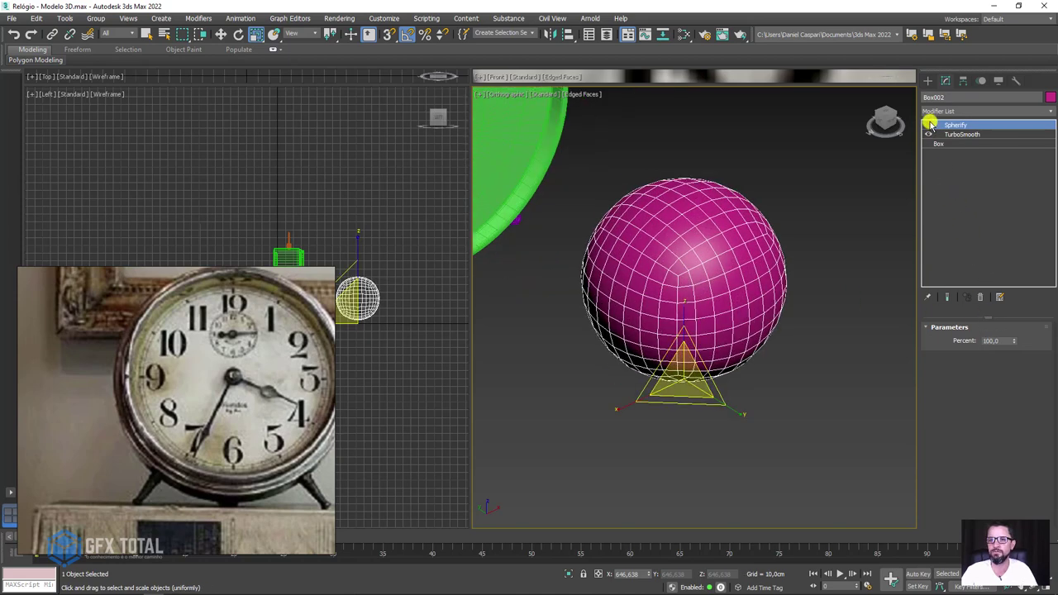
mouse_move(694, 272)
alt+middle_down()
mouse_move(668, 241)
mouse_move(697, 253)
alt+middle_up()
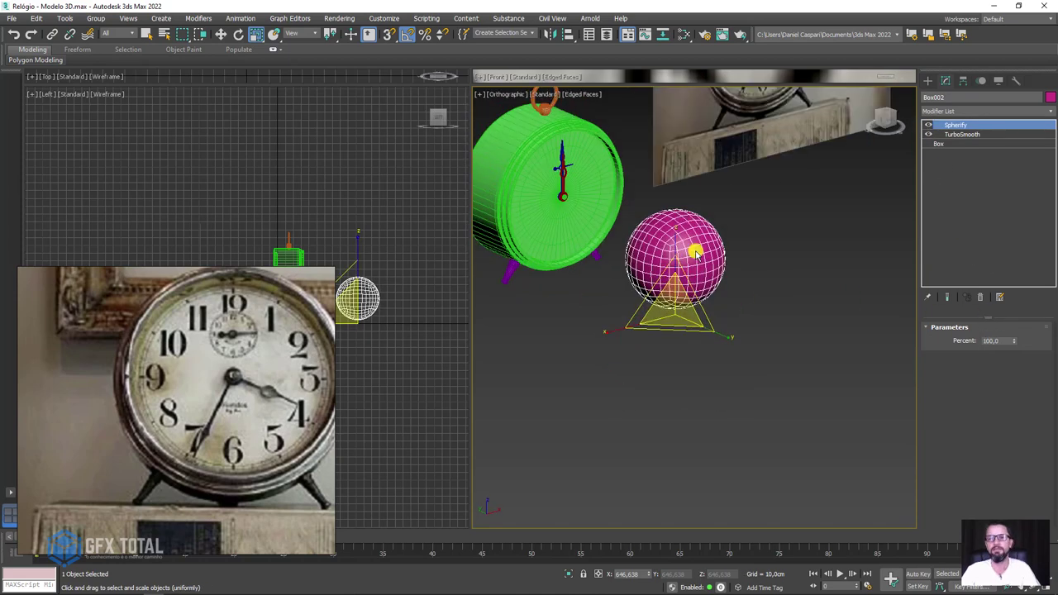
Step: Convert the pink sphere to Editable Poly and delete its lower-half faces in Front view
right_click(679, 237)
mouse_move(703, 346)
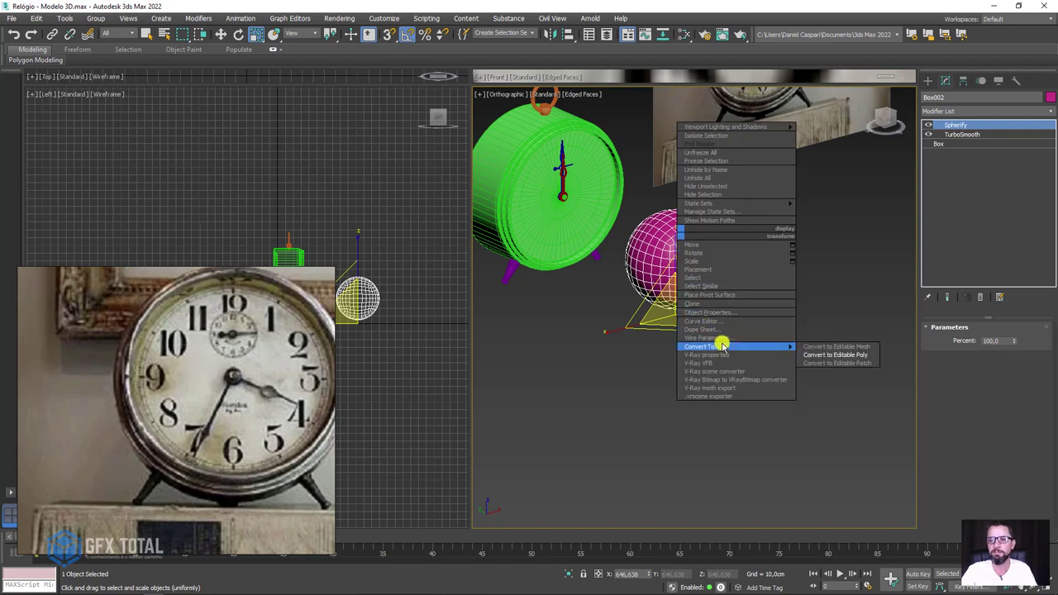
click(835, 356)
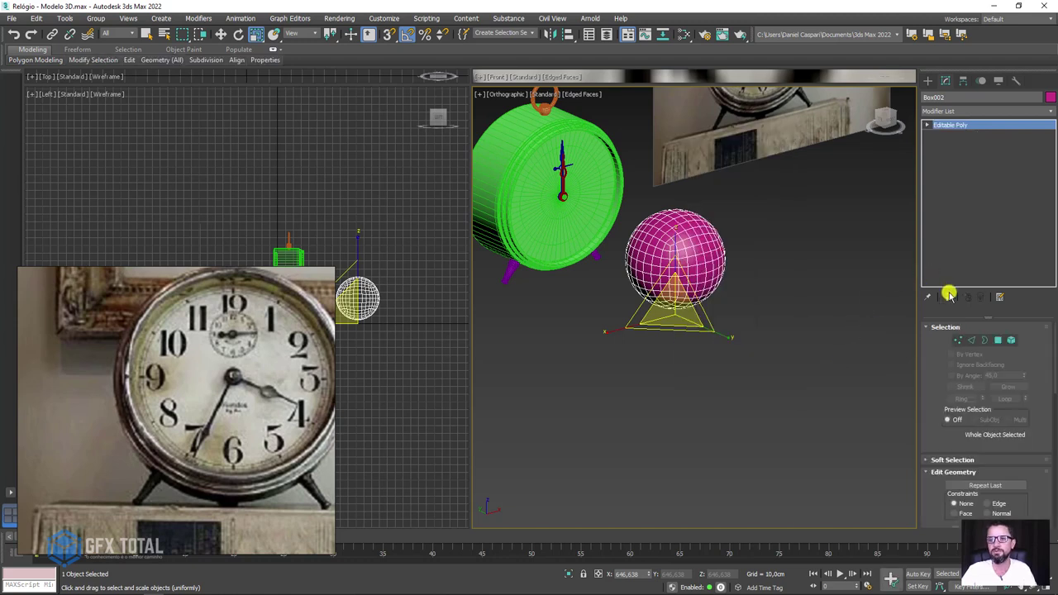
click(999, 340)
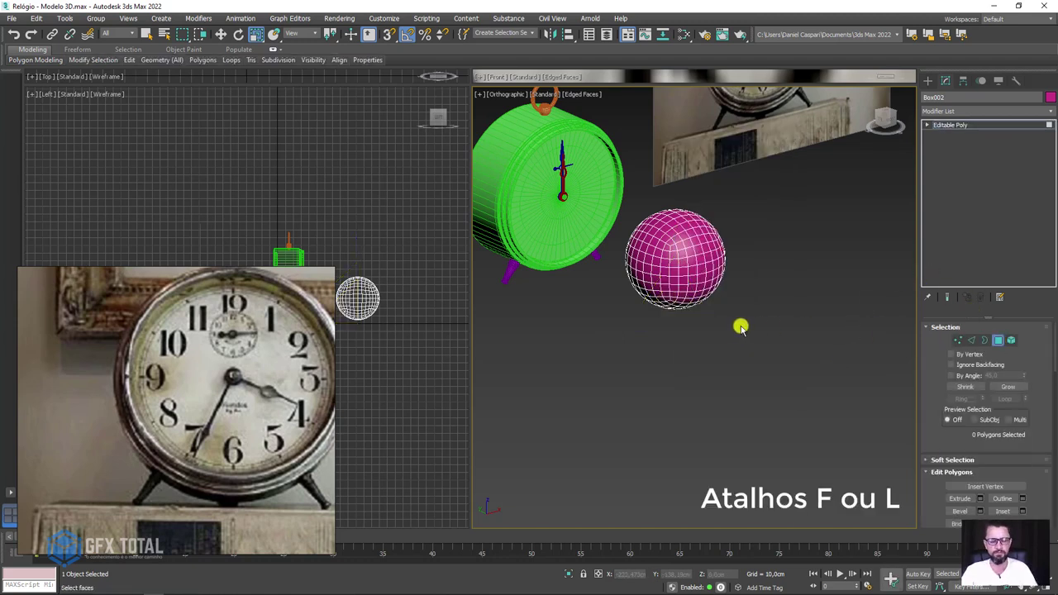
key(f)
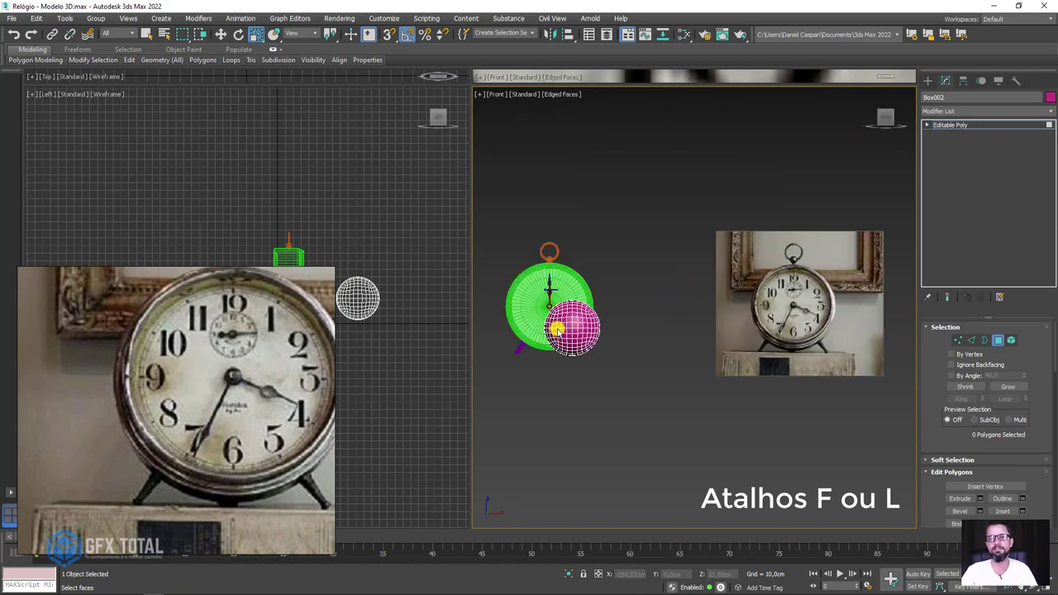
scroll(556, 329, up, 5)
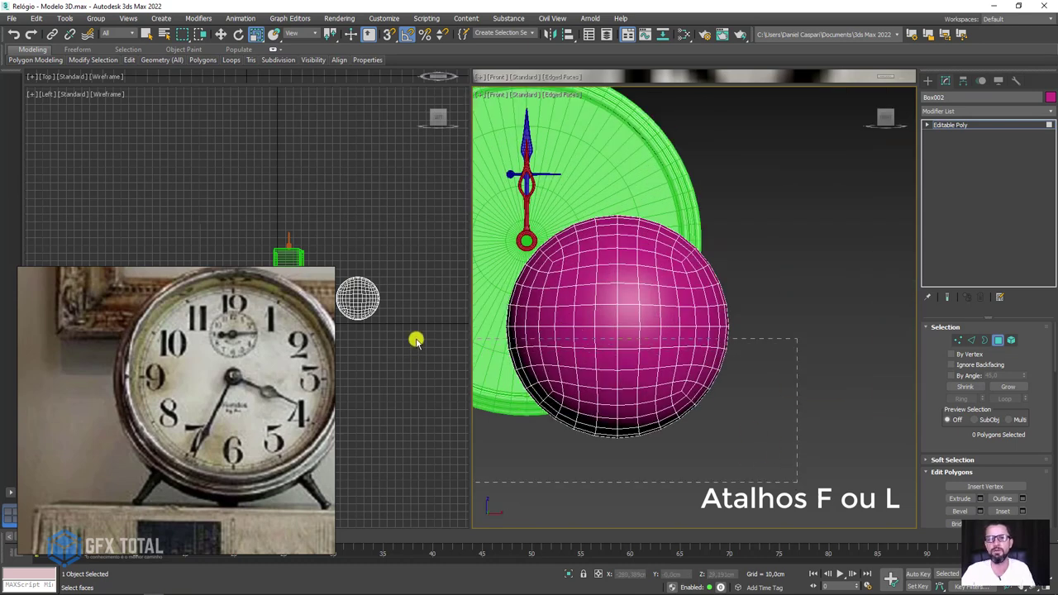
drag(416, 341, 417, 339)
key(Delete)
Step: Scale the half-dome non-uniformly along Z into a flat, shallow cap
click(951, 125)
scroll(701, 219, down, 4)
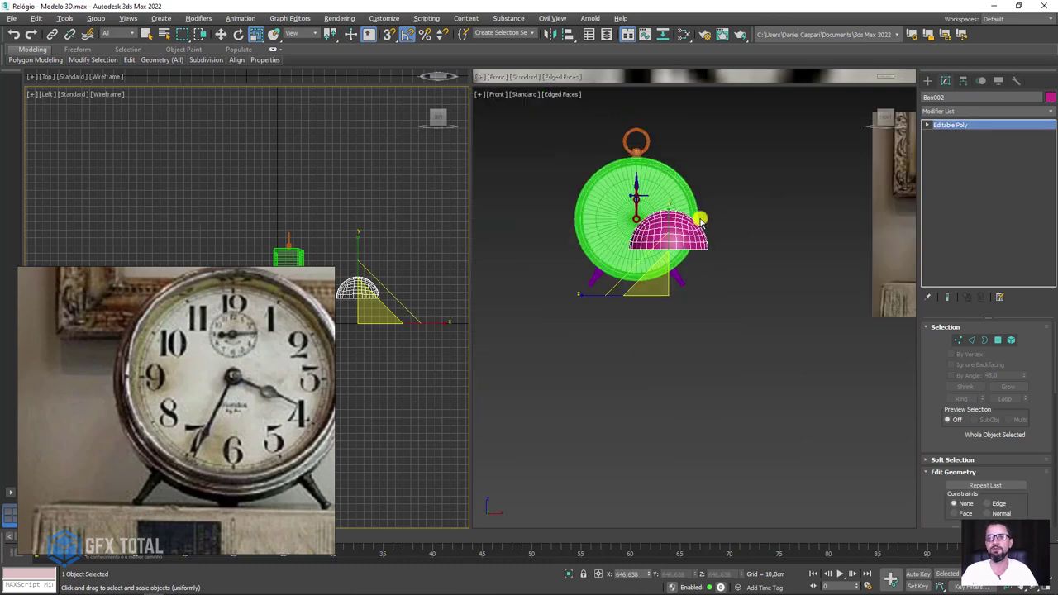
mouse_move(699, 219)
alt+middle_down()
mouse_move(774, 272)
mouse_move(763, 299)
mouse_move(791, 284)
mouse_move(721, 305)
alt+middle_up()
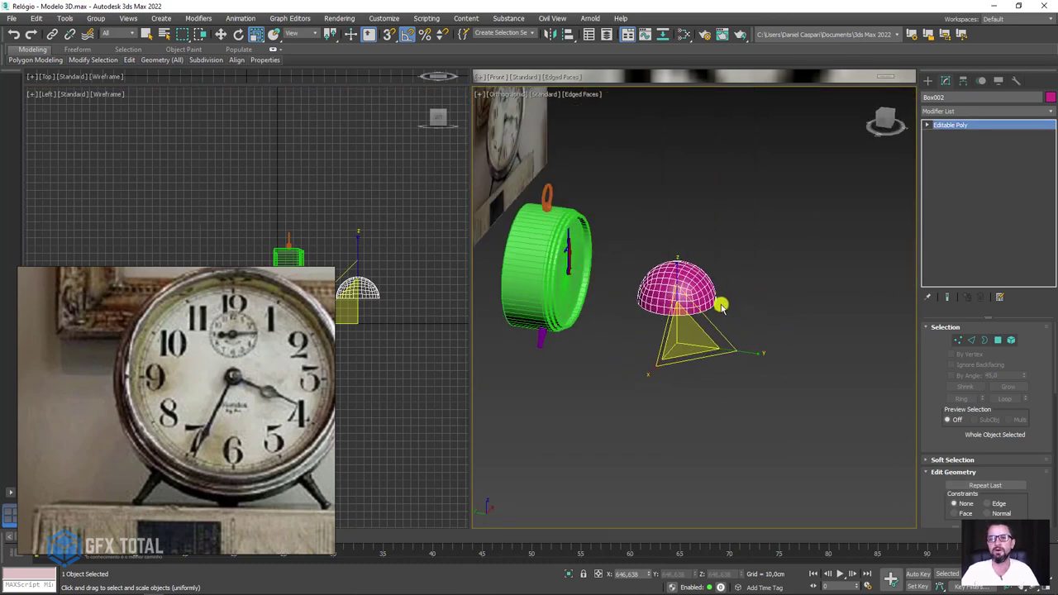
scroll(683, 288, up, 3)
drag(676, 311, 685, 428)
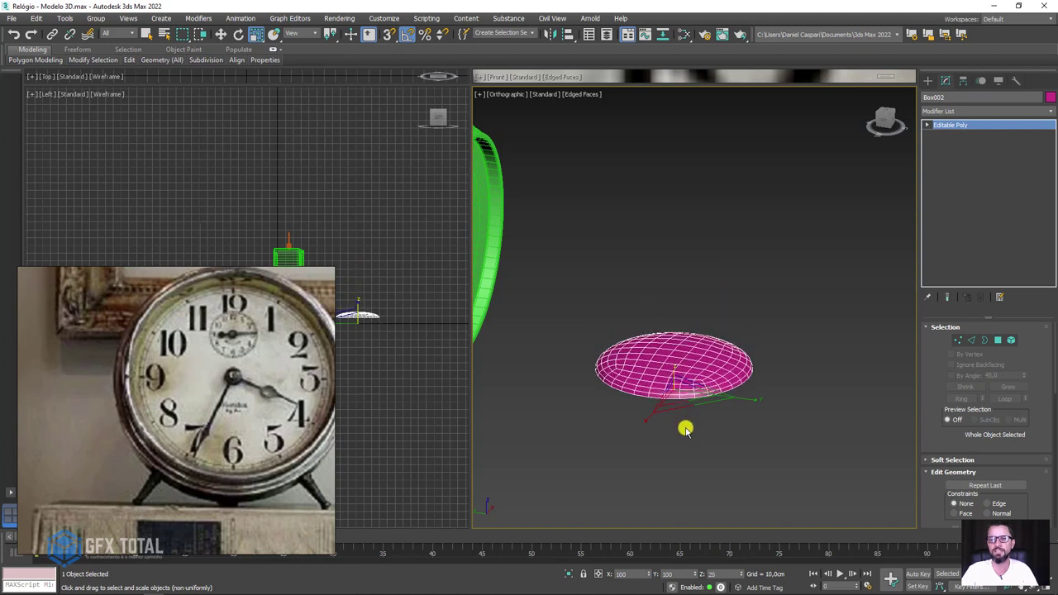
scroll(741, 388, up, 3)
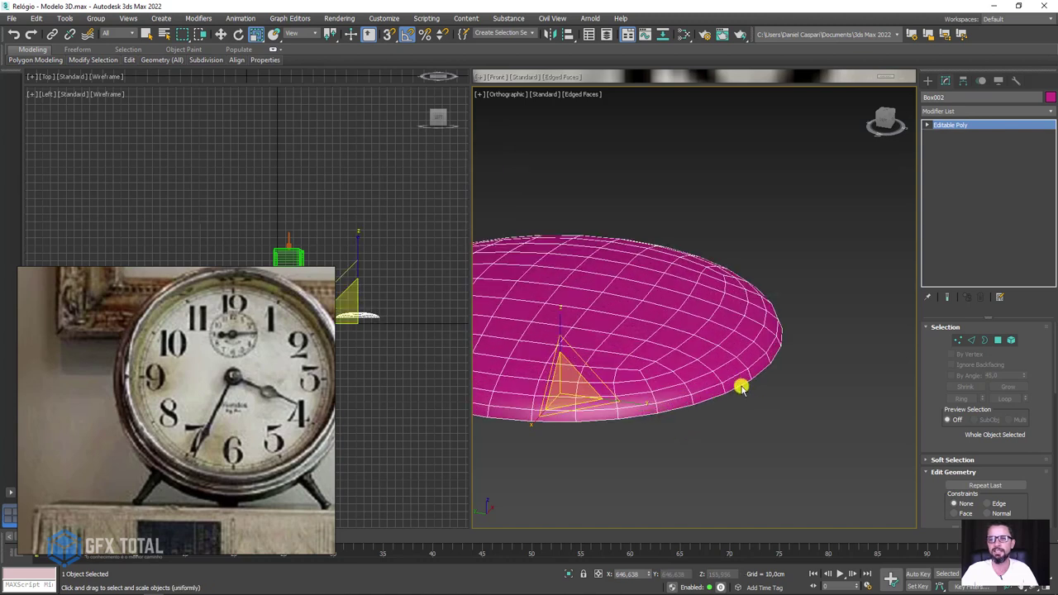
click(983, 340)
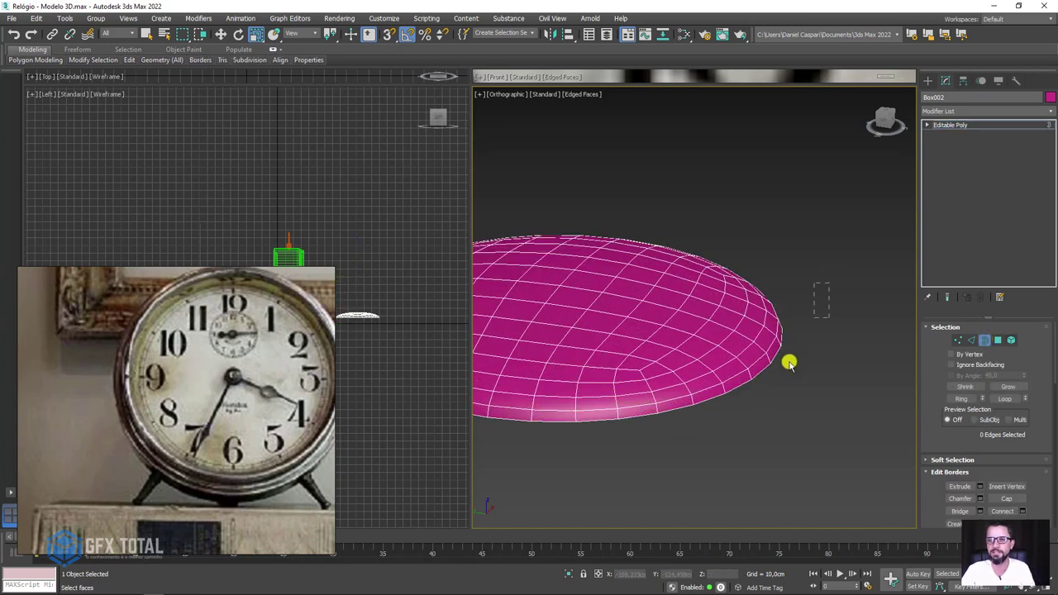
click(951, 126)
scroll(718, 236, down, 5)
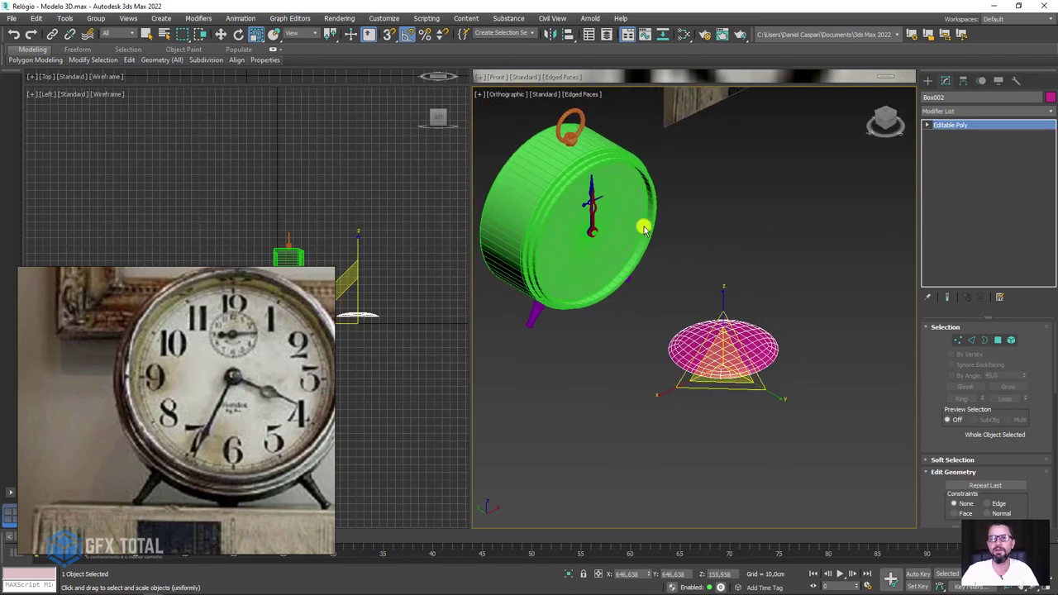
click(568, 34)
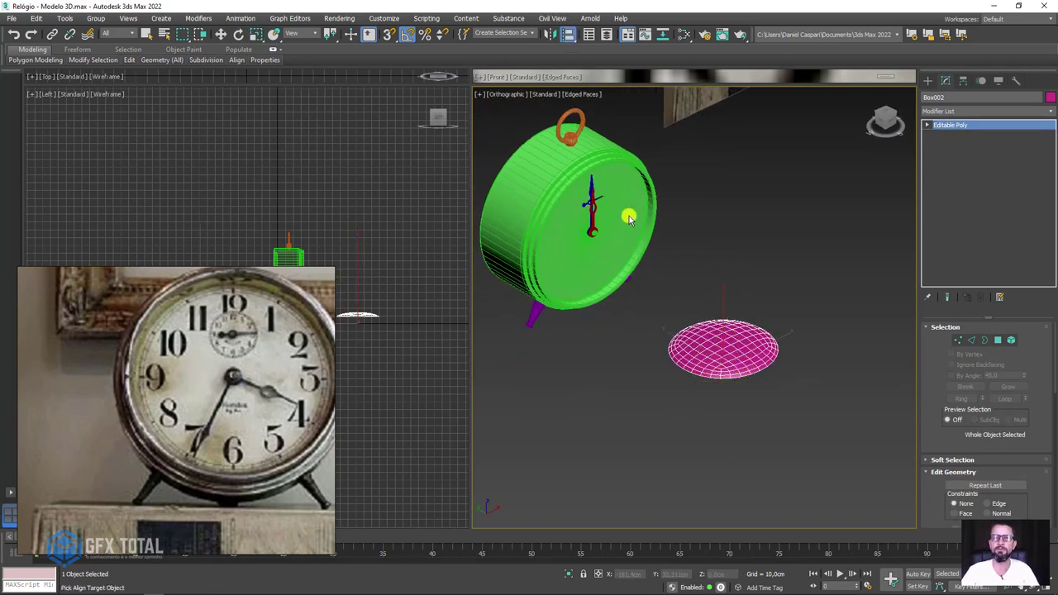
Step: Align the dome to Cylinder001's pivot and rotate it 90° to face the clock front
click(628, 218)
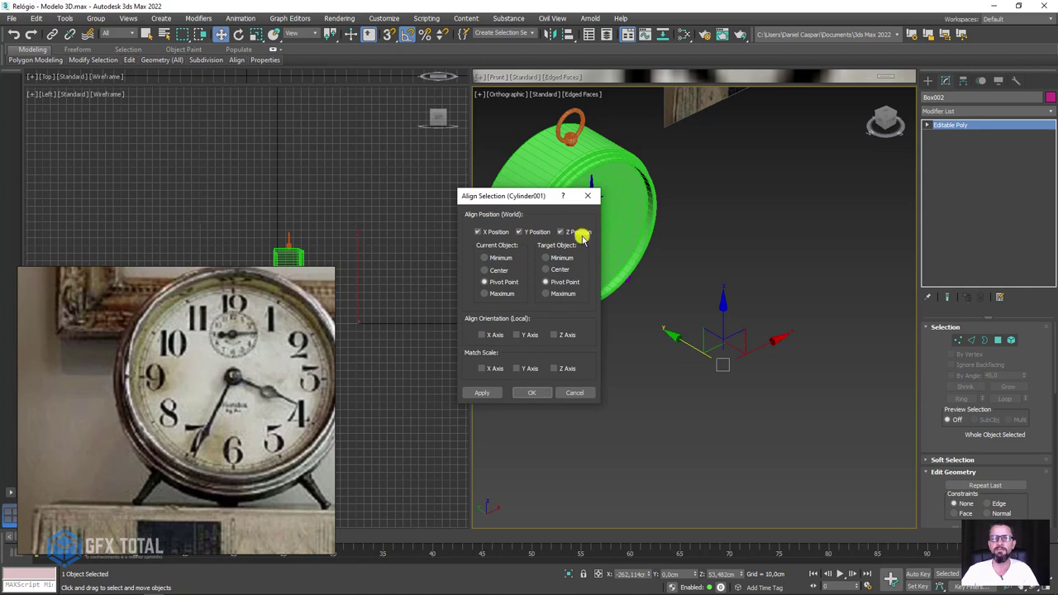
click(532, 392)
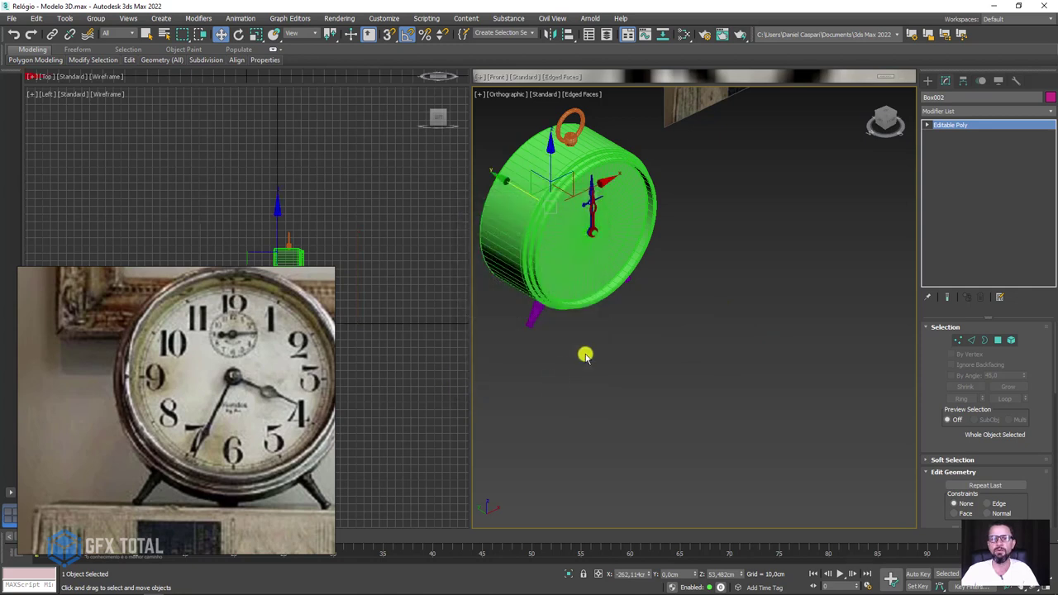
key(e)
mouse_move(500, 188)
mouse_down()
mouse_move(701, 250)
mouse_move(638, 245)
mouse_move(545, 207)
mouse_move(603, 212)
mouse_move(565, 214)
mouse_up()
Step: Move and scale the dome into the clock rim and make it see-through
key(w)
key(r)
key(w)
scroll(562, 210, up, 3)
key(alt+x)
mouse_move(565, 214)
alt+middle_down()
mouse_move(692, 258)
mouse_move(673, 260)
alt+middle_up()
key(r)
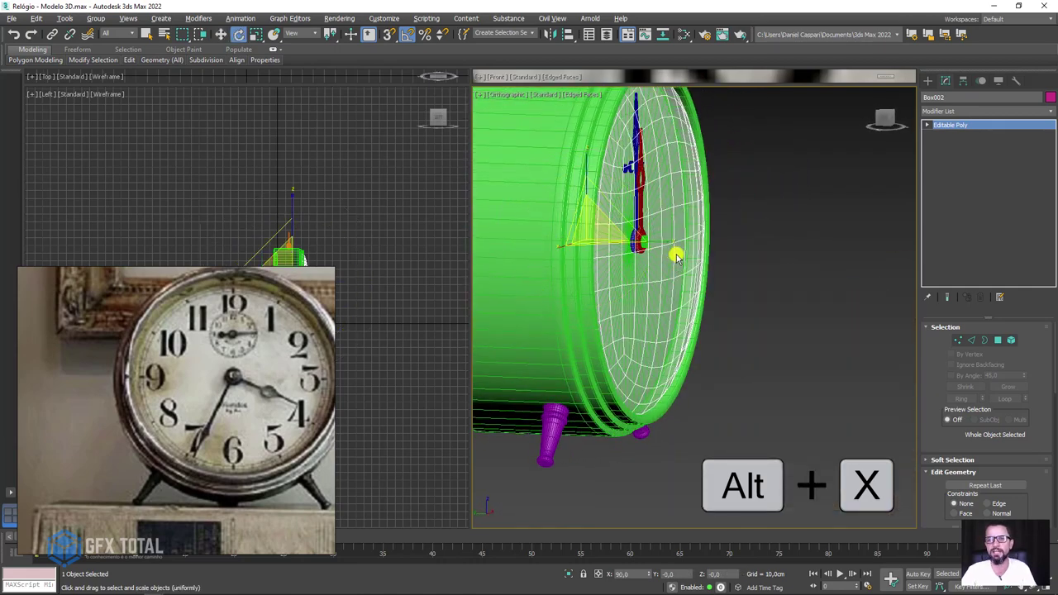
Step: Select the dome element and scale it along Y so it sits thin against the clock face
click(1011, 340)
drag(727, 155, 616, 373)
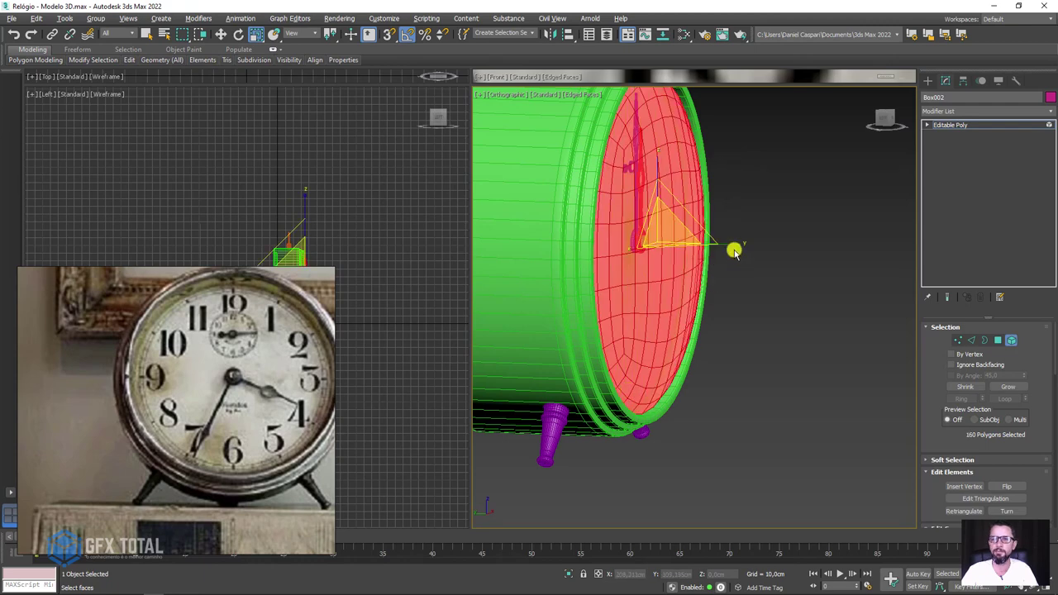
drag(734, 252, 685, 248)
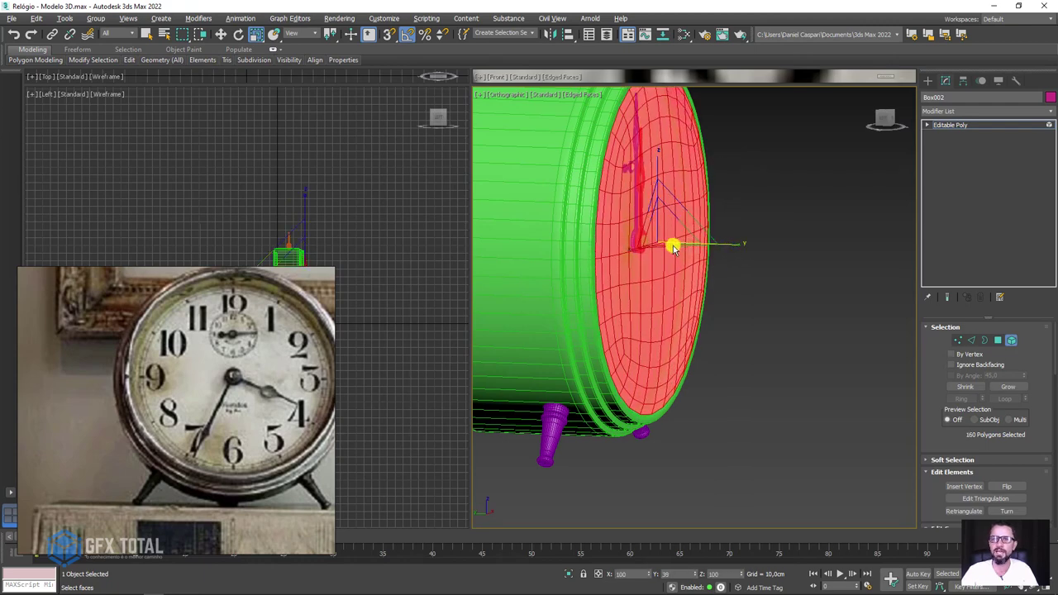
alt+middle_drag(674, 247, 717, 244)
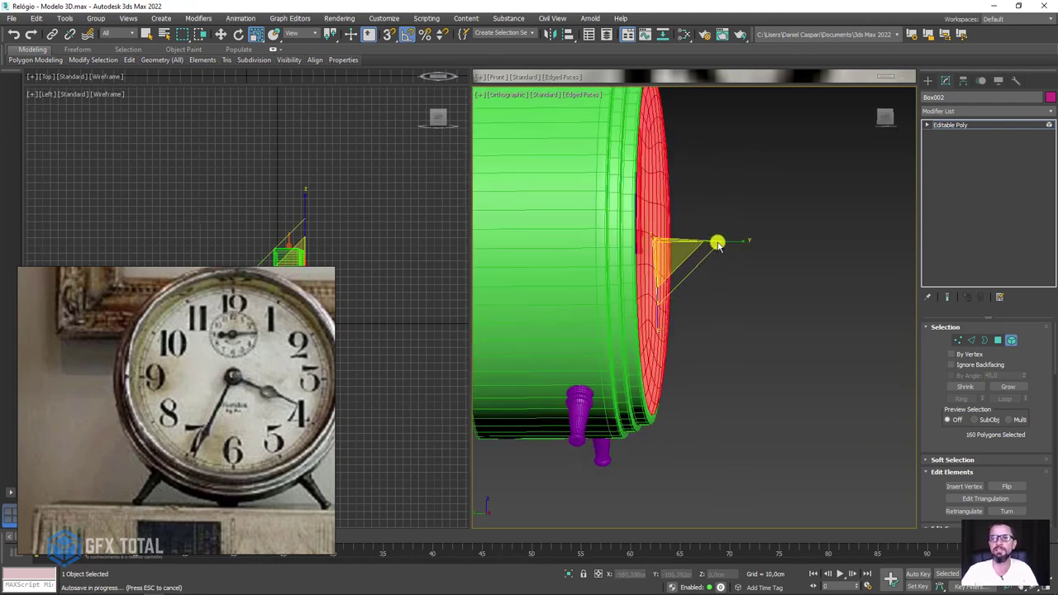
drag(718, 245, 724, 241)
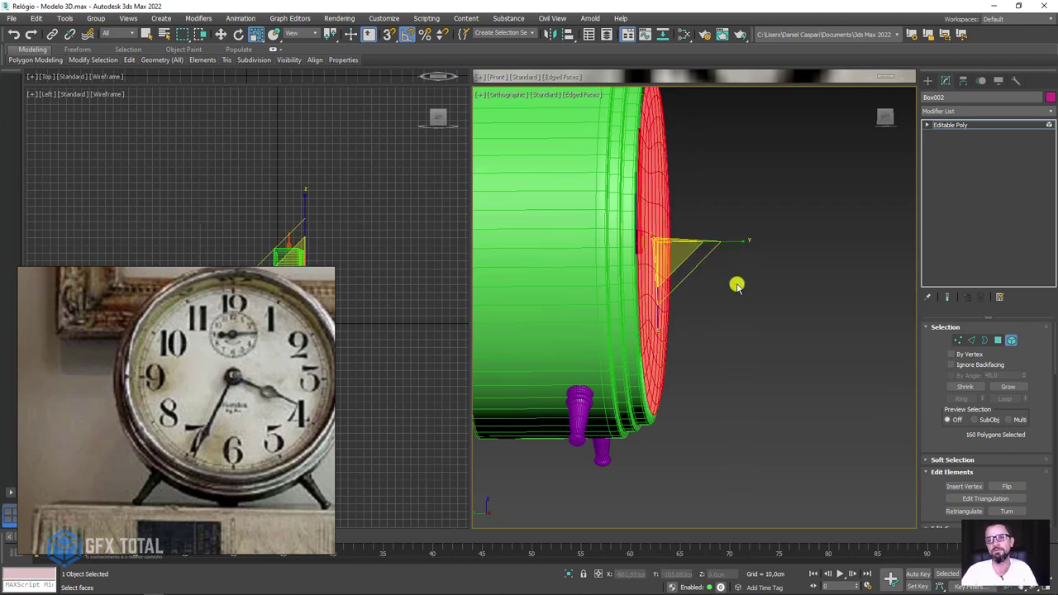
alt+middle_drag(737, 286, 817, 209)
click(951, 126)
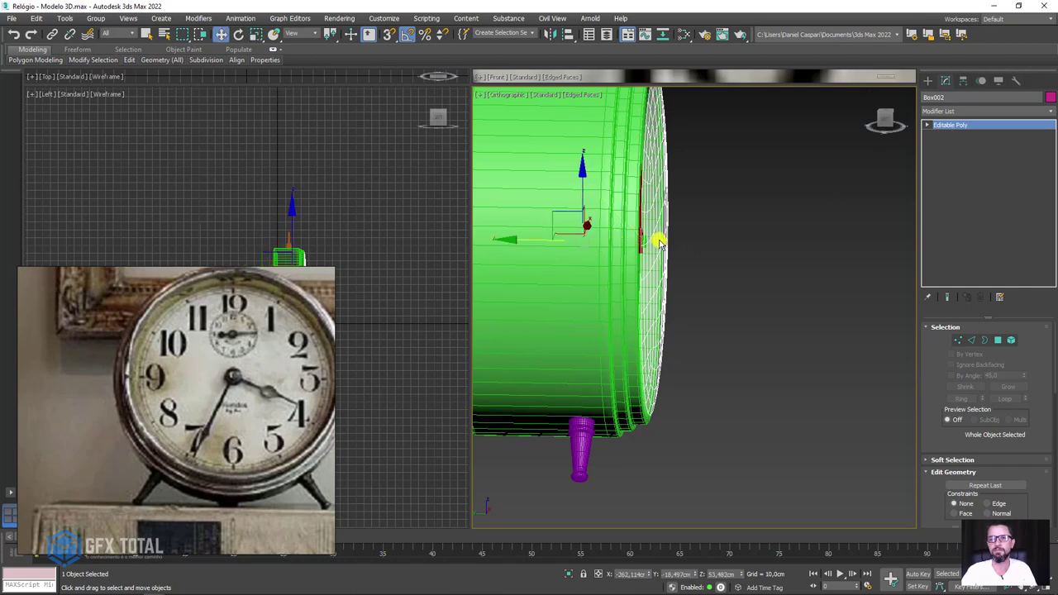
mouse_move(529, 239)
alt+middle_down()
mouse_move(610, 258)
mouse_move(602, 253)
mouse_move(659, 253)
alt+middle_up()
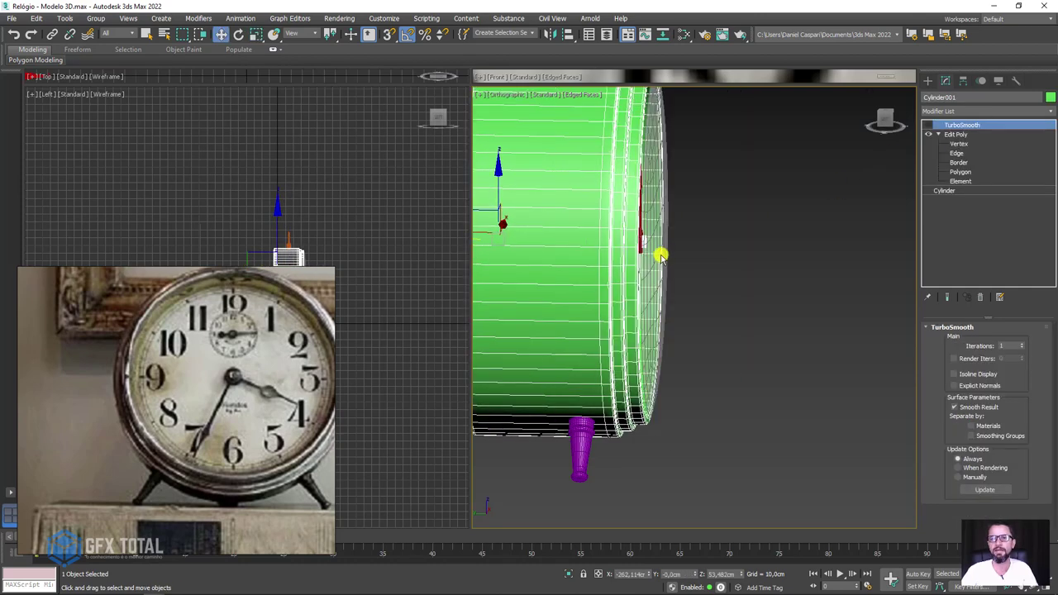
mouse_move(518, 243)
alt+middle_down()
mouse_move(814, 272)
mouse_move(658, 361)
mouse_move(677, 188)
alt+middle_up()
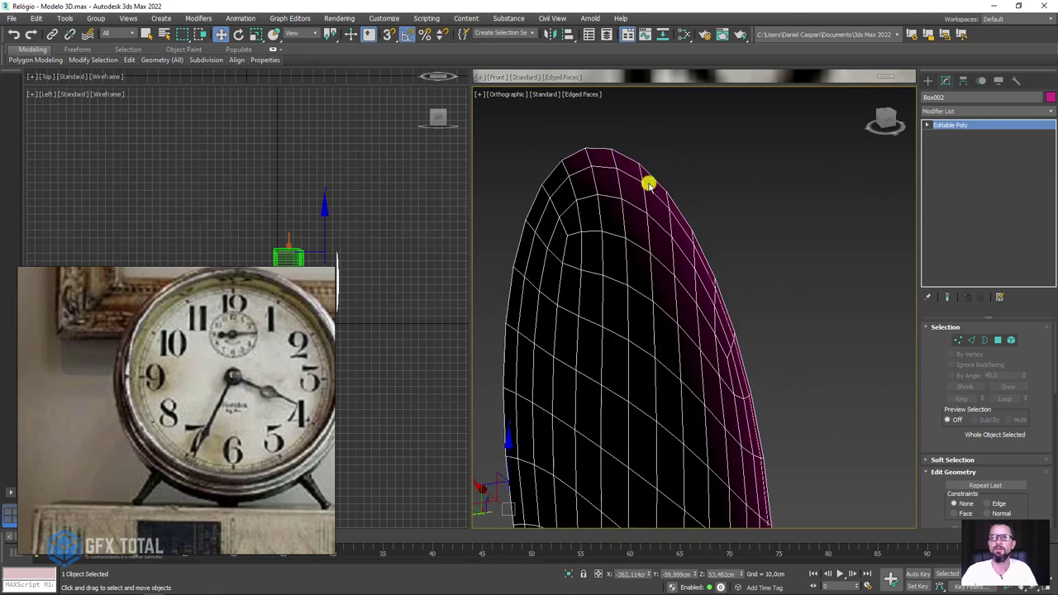
Step: Try a Shell modifier on the dome, inspect it, then delete it
click(959, 110)
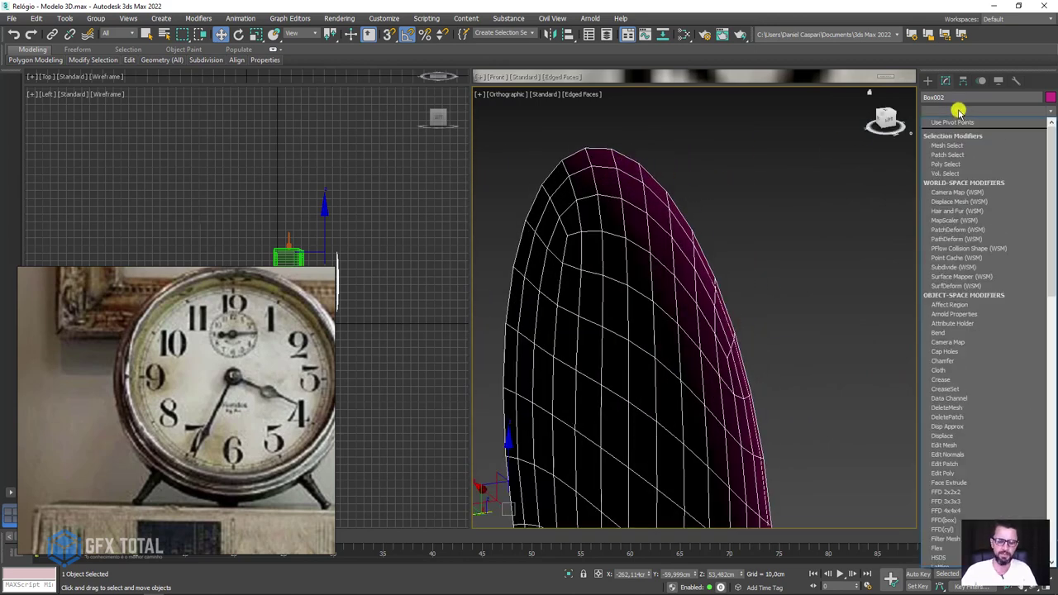
text(sh)
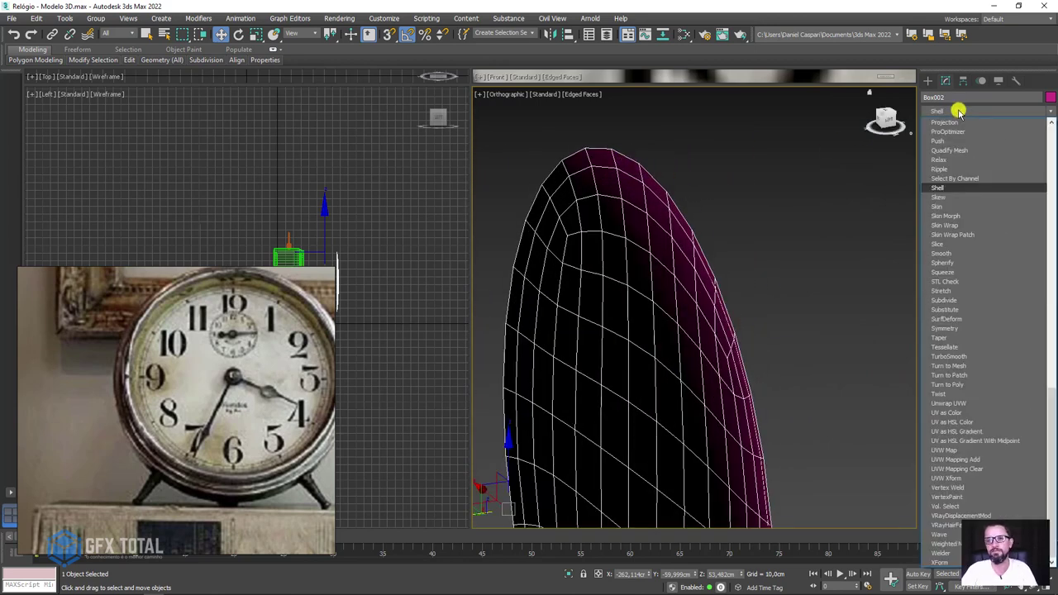
key(Return)
mouse_move(703, 190)
alt+middle_down()
mouse_move(641, 177)
mouse_move(689, 203)
mouse_move(664, 189)
mouse_move(645, 199)
mouse_move(674, 207)
mouse_move(637, 154)
alt+middle_up()
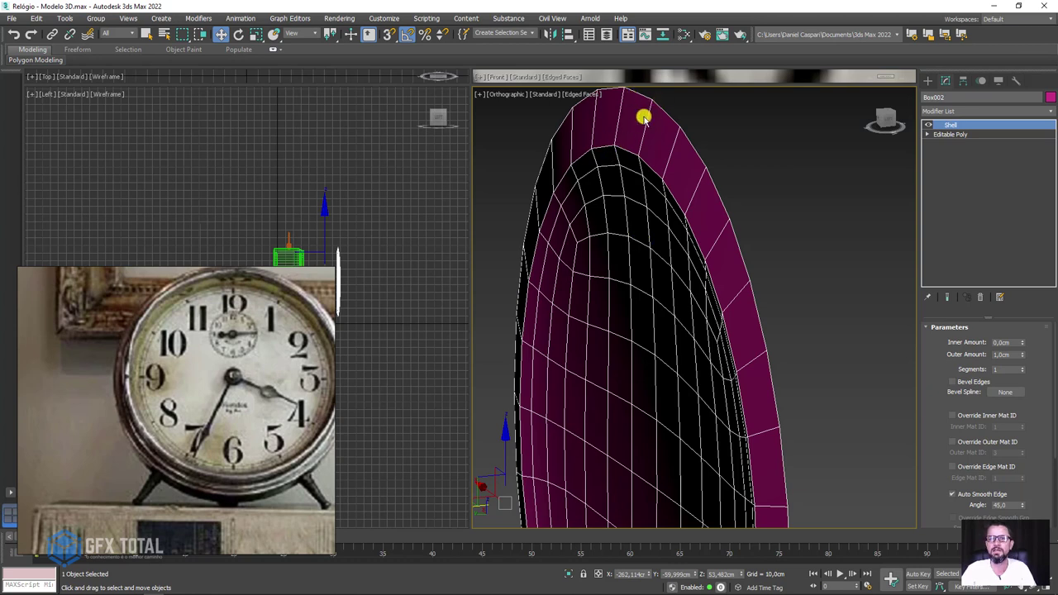
alt+middle_drag(541, 196, 785, 257)
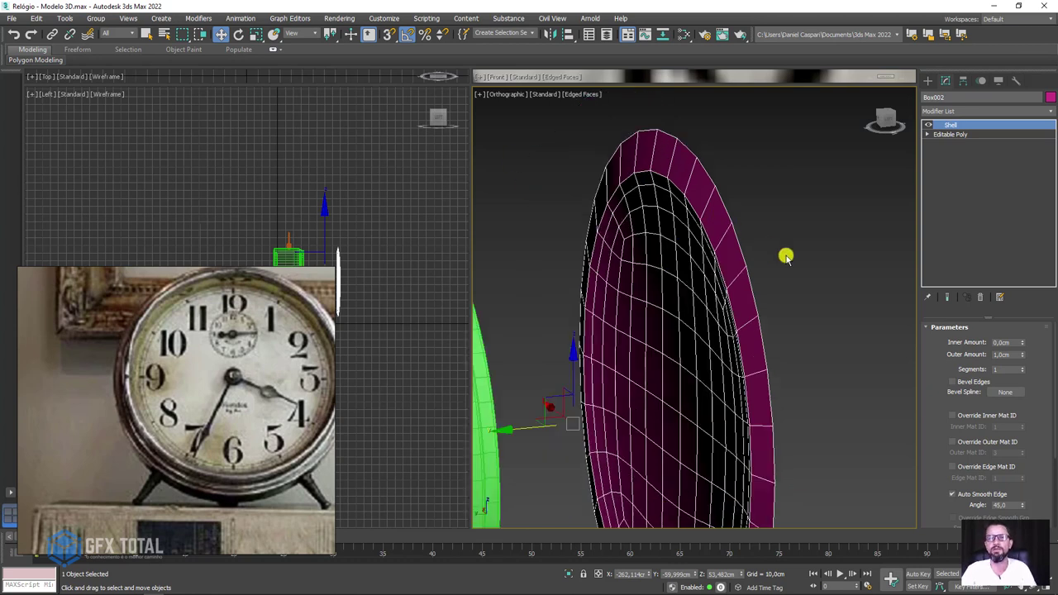
click(980, 295)
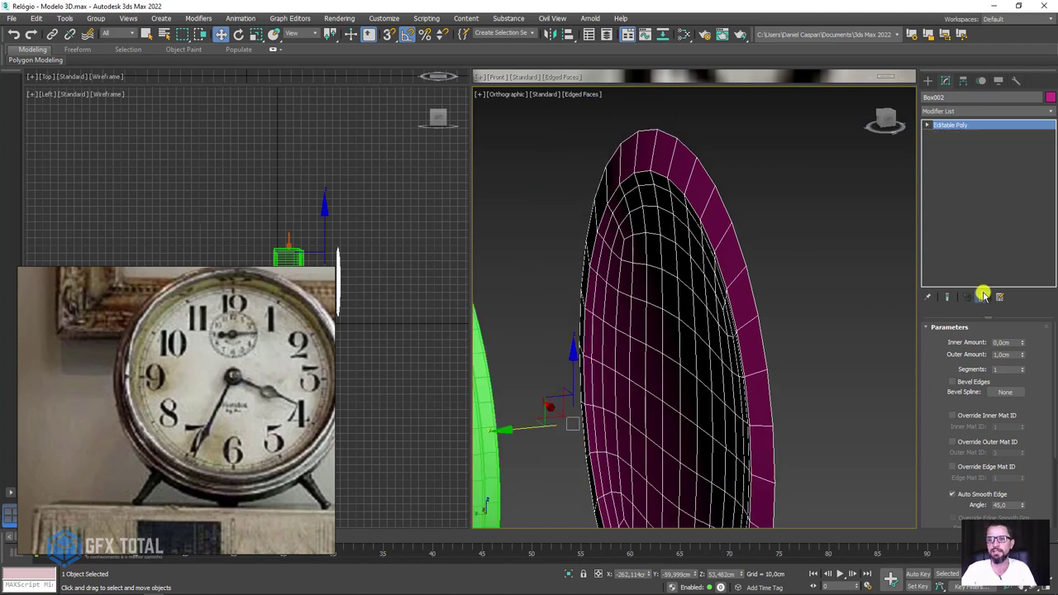
Step: Reset the dome's XForm from Utilities and collapse it into an Editable Poly
click(1017, 81)
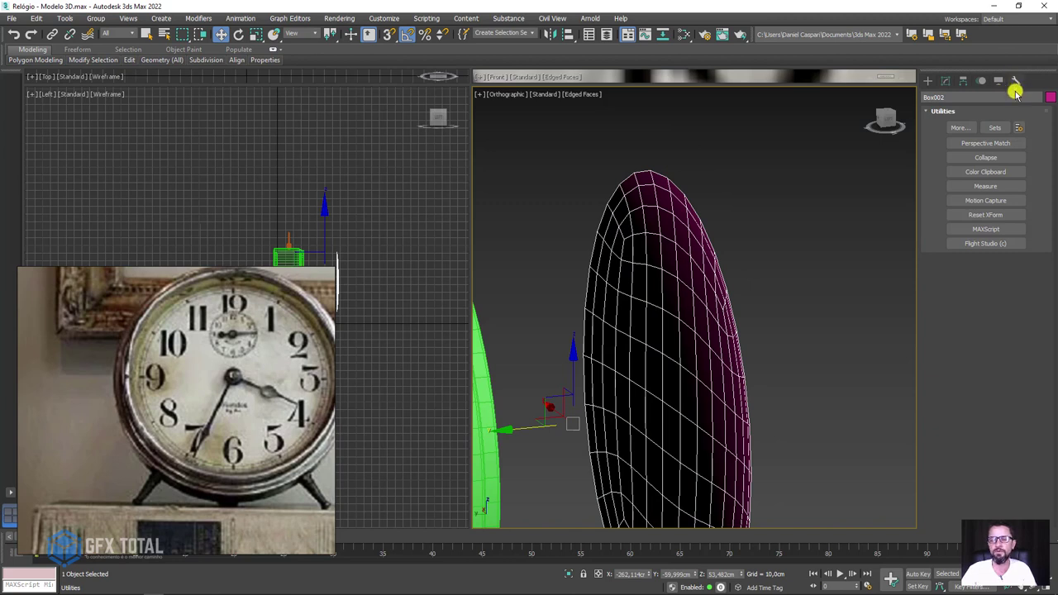
click(982, 214)
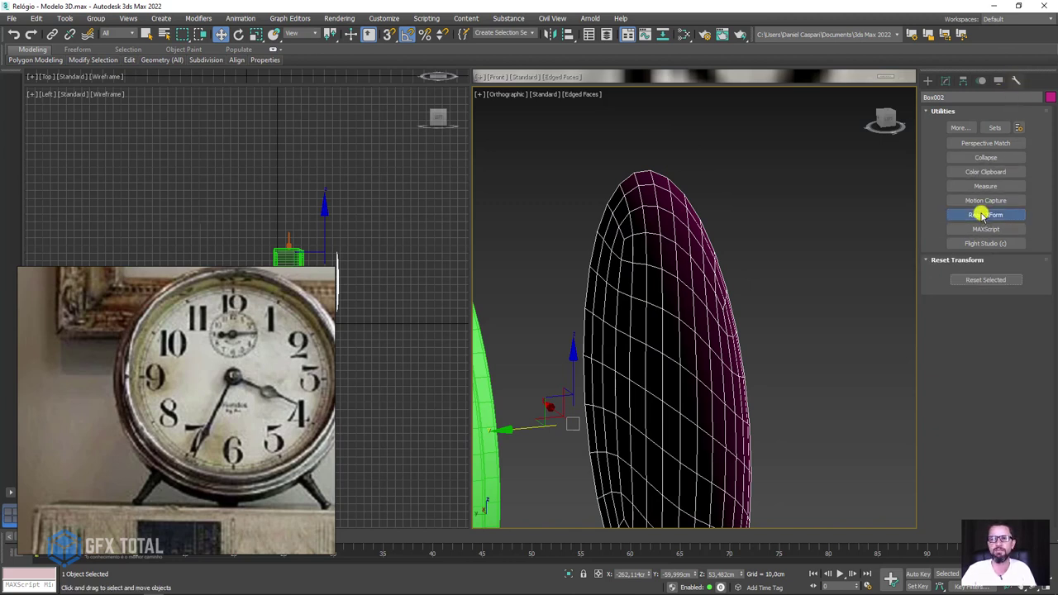
click(990, 281)
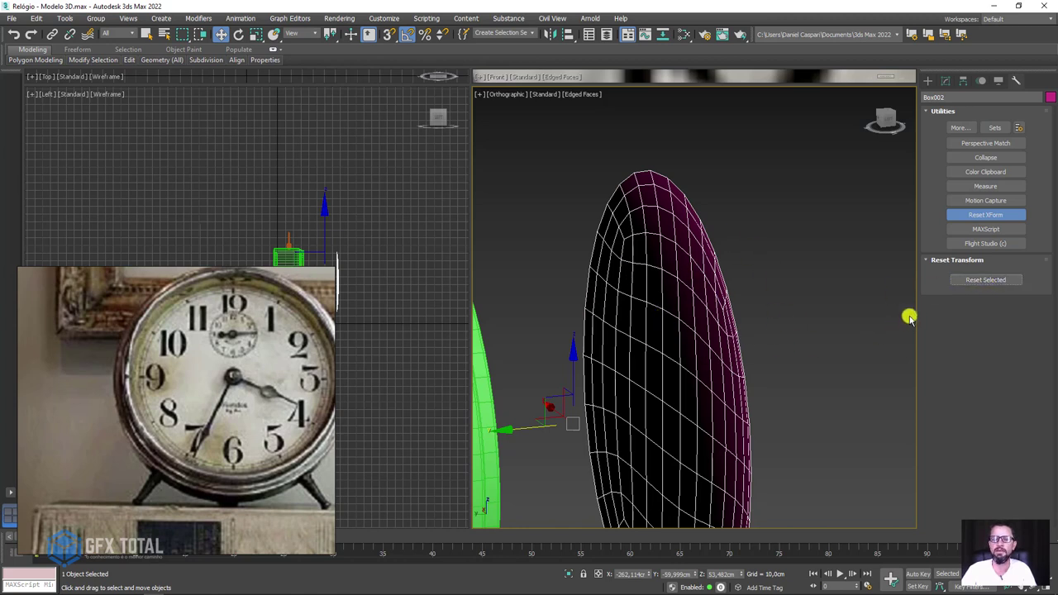
click(945, 80)
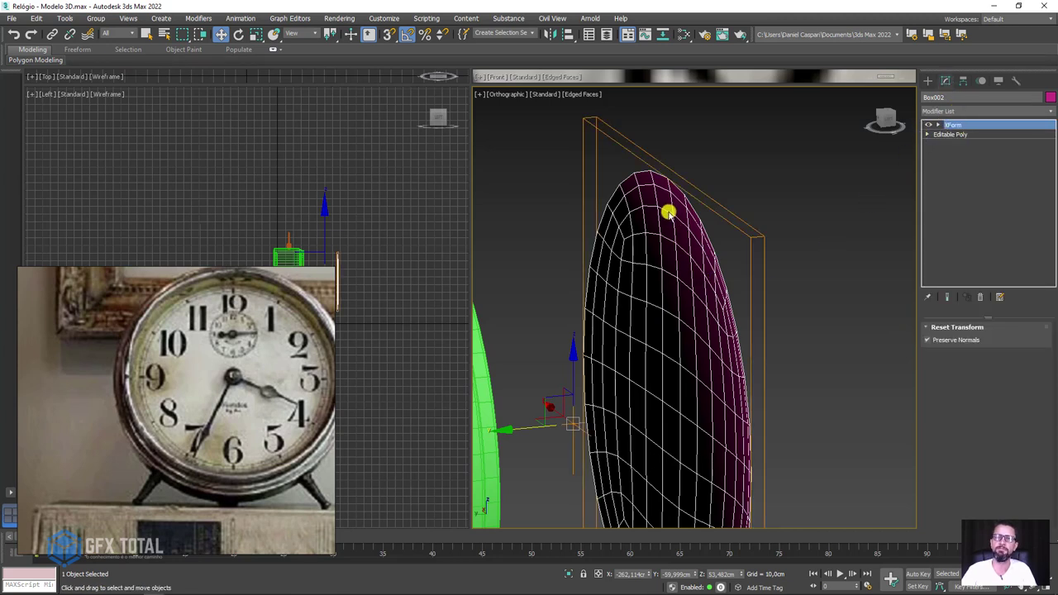
right_click(667, 207)
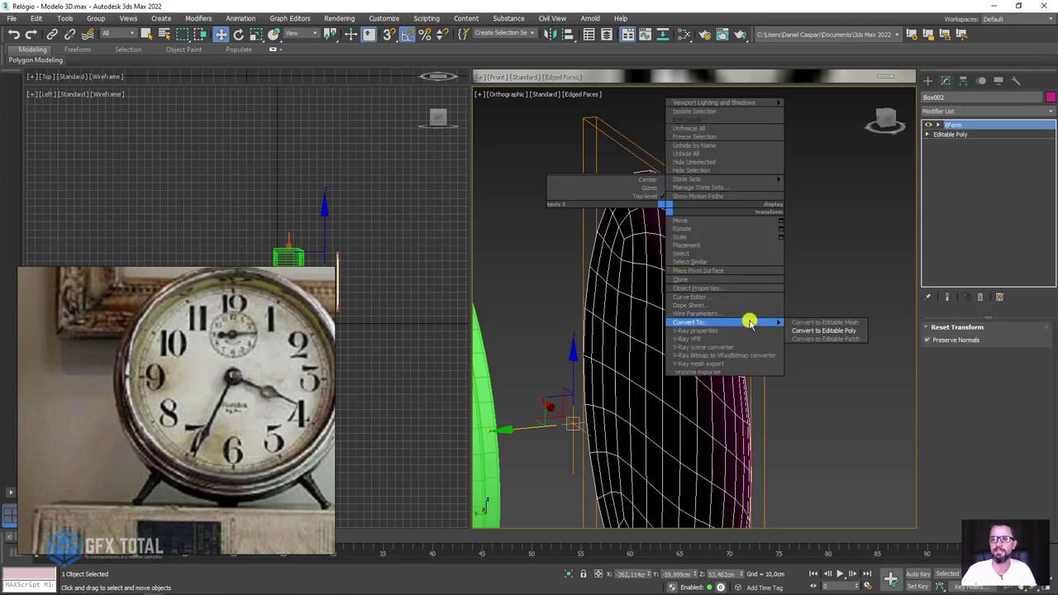
click(816, 331)
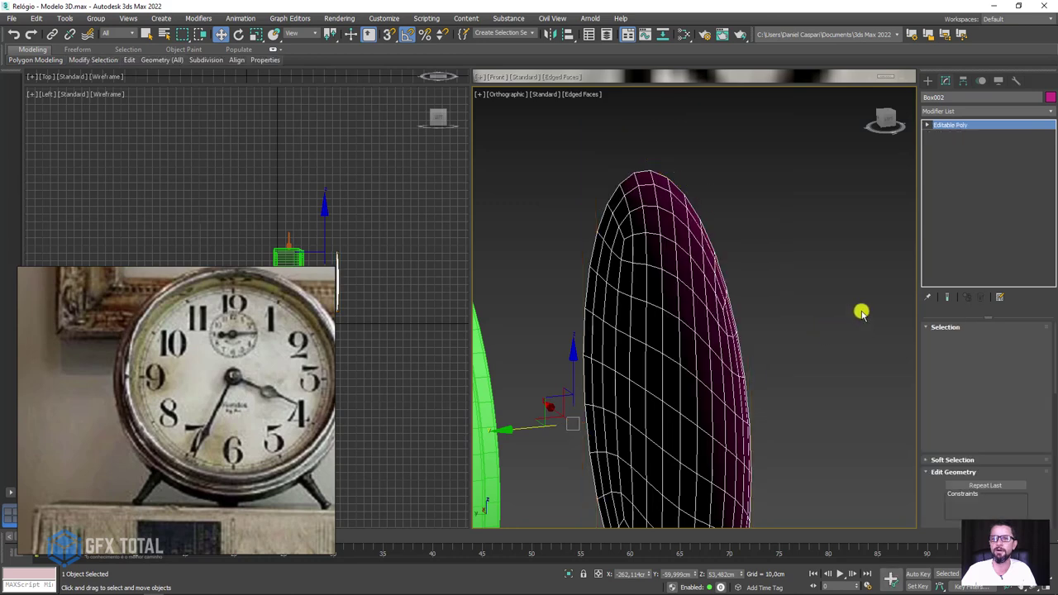
Step: Add a Shell modifier to the dome with a 0.2 cm outer amount
click(968, 112)
text(shell)
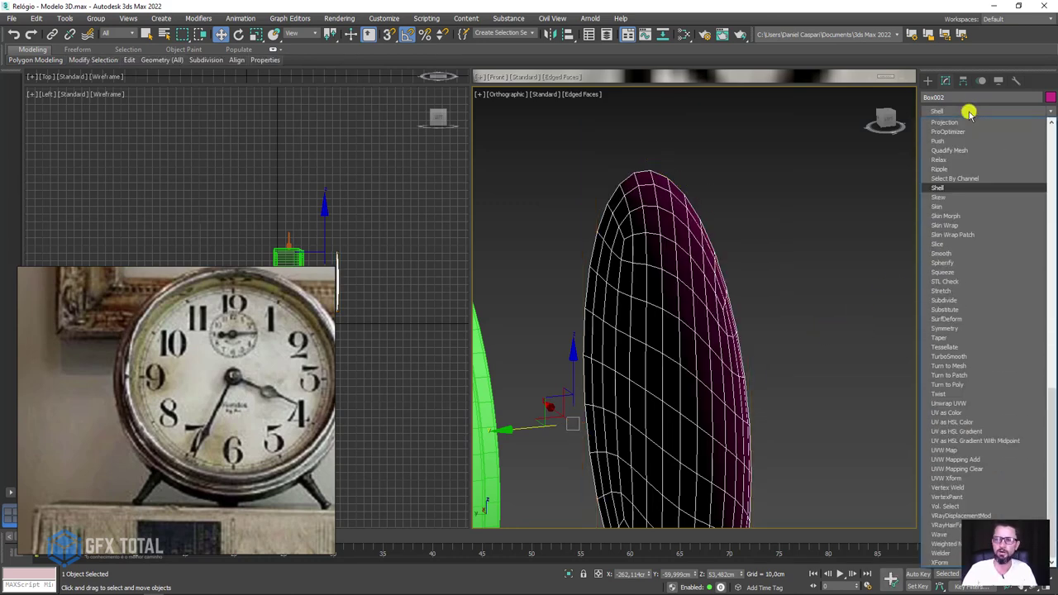
key(Return)
scroll(667, 177, up, 2)
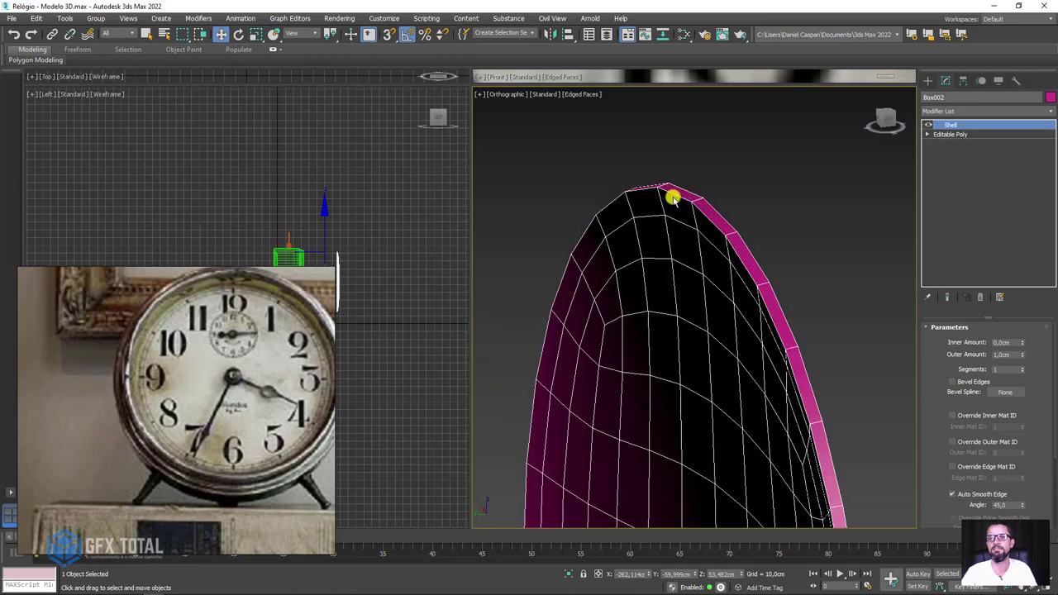
scroll(672, 196, up, 1)
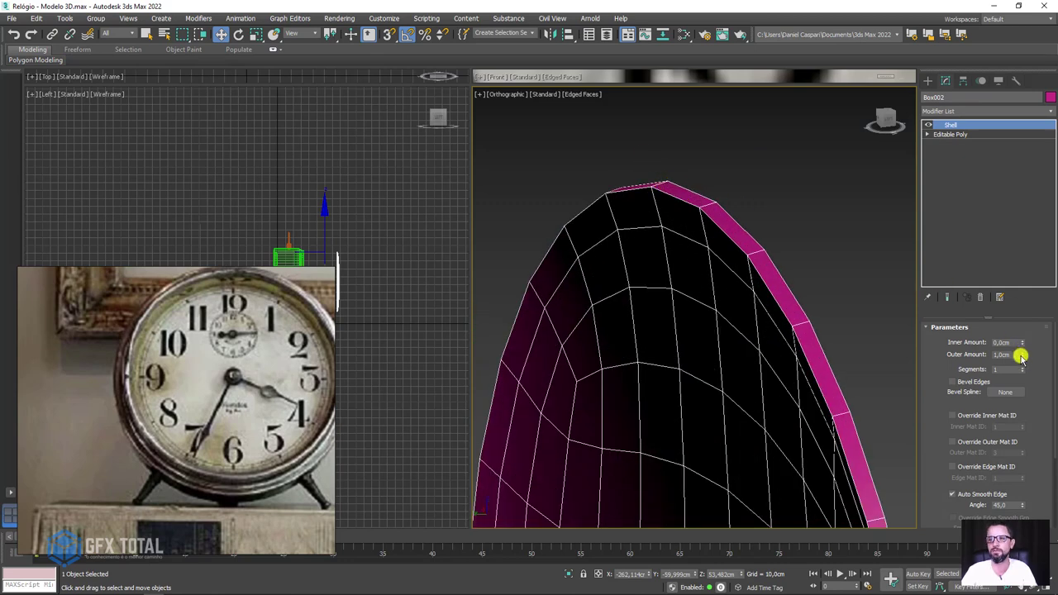
drag(1021, 356, 1018, 399)
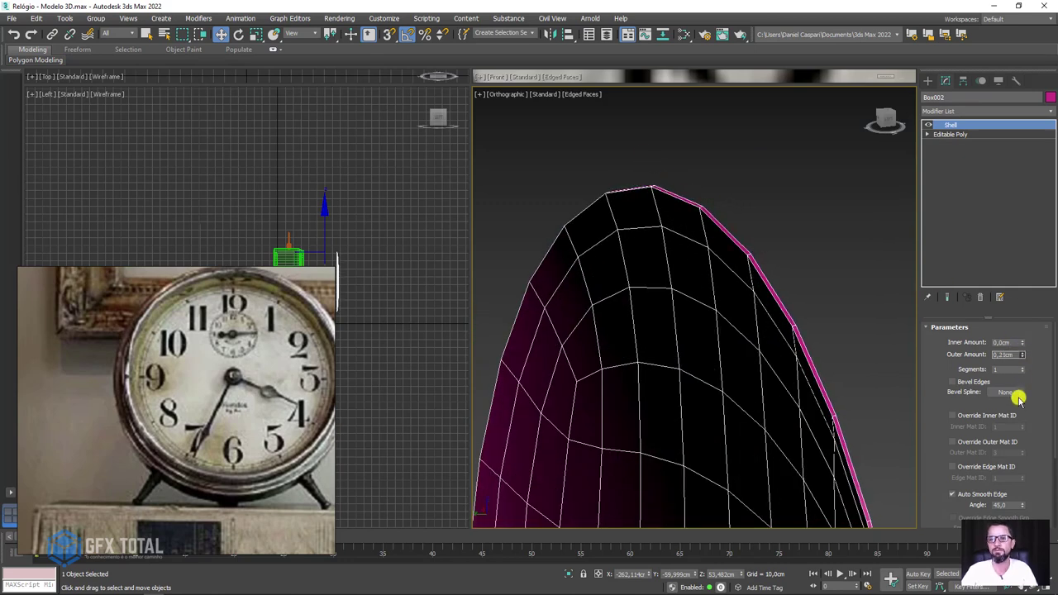
Step: Select the dome's rim edge loop in the Editable Poly, then return to the Shell level
click(928, 132)
click(928, 134)
click(945, 153)
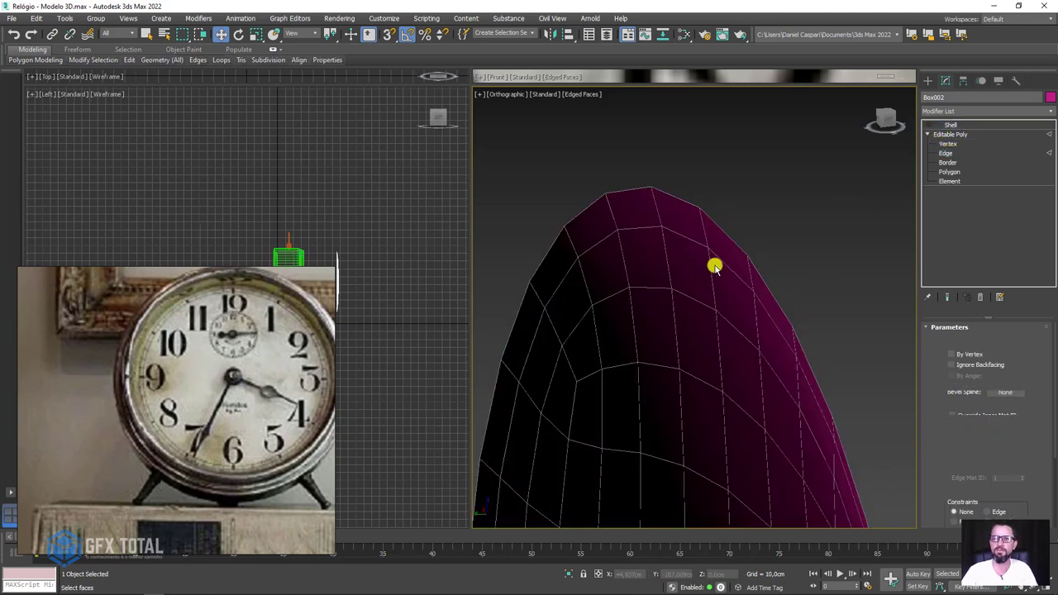
scroll(719, 248, up, 3)
scroll(700, 214, up, 2)
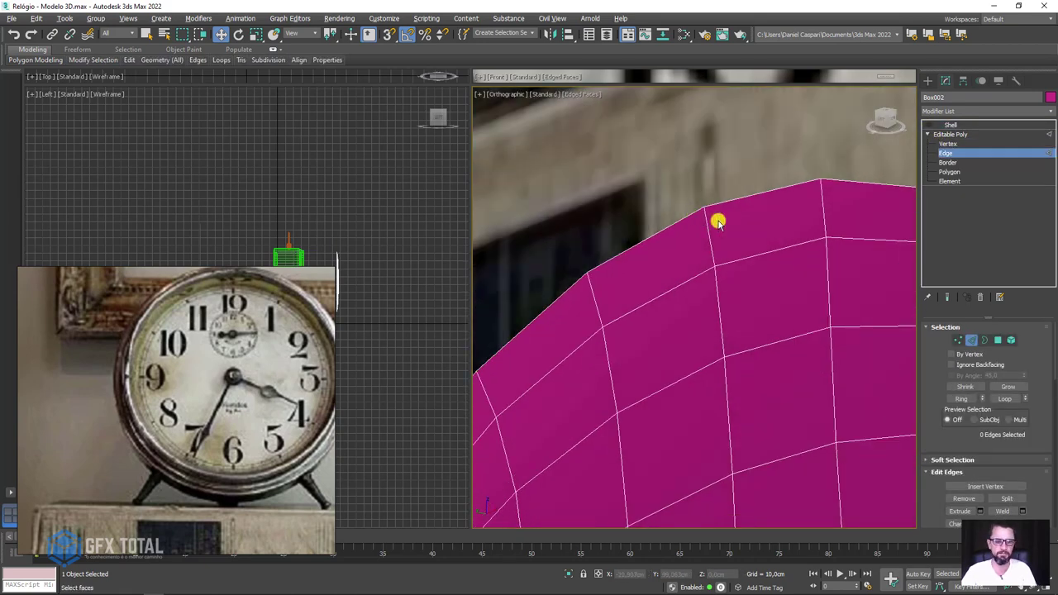
key(w)
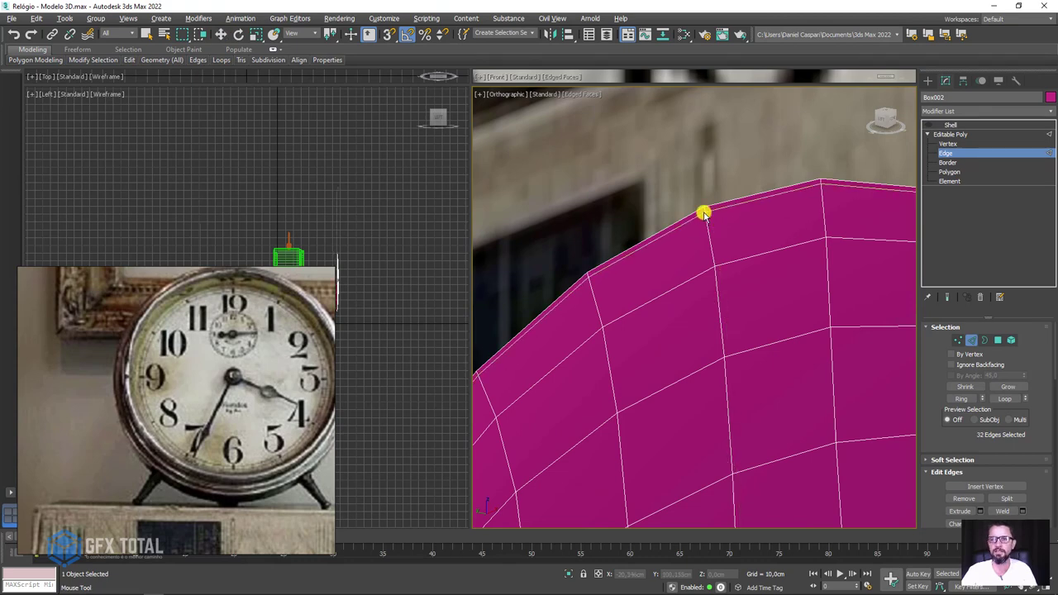
double_click(701, 215)
click(951, 124)
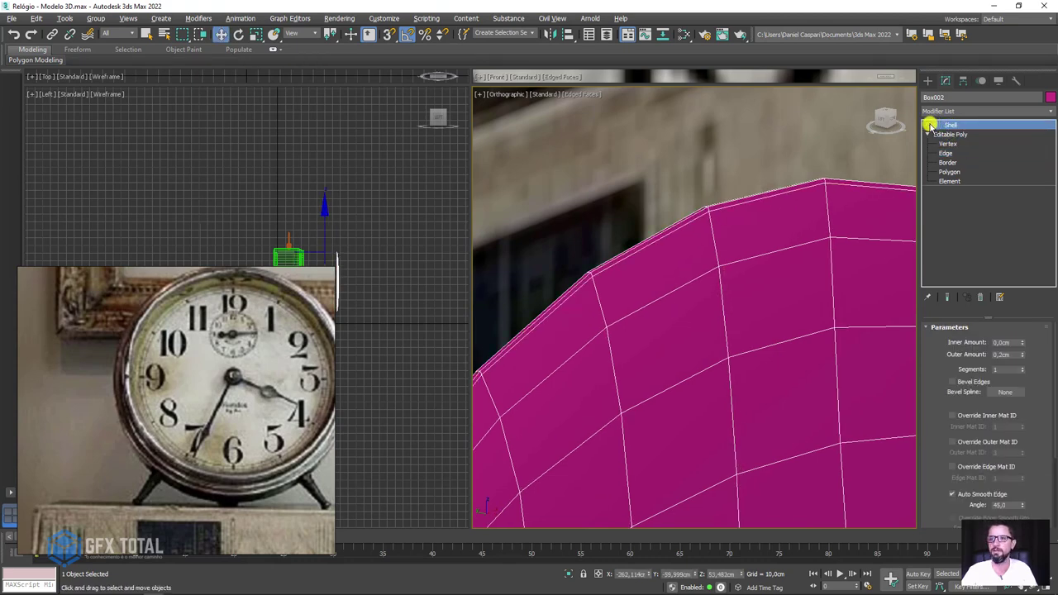
Step: Slide the shelled dome onto the clock body's front, check it from the front, and deselect
scroll(767, 208, down, 5)
scroll(762, 279, down, 3)
alt+middle_drag(762, 279, 680, 300)
drag(680, 300, 581, 302)
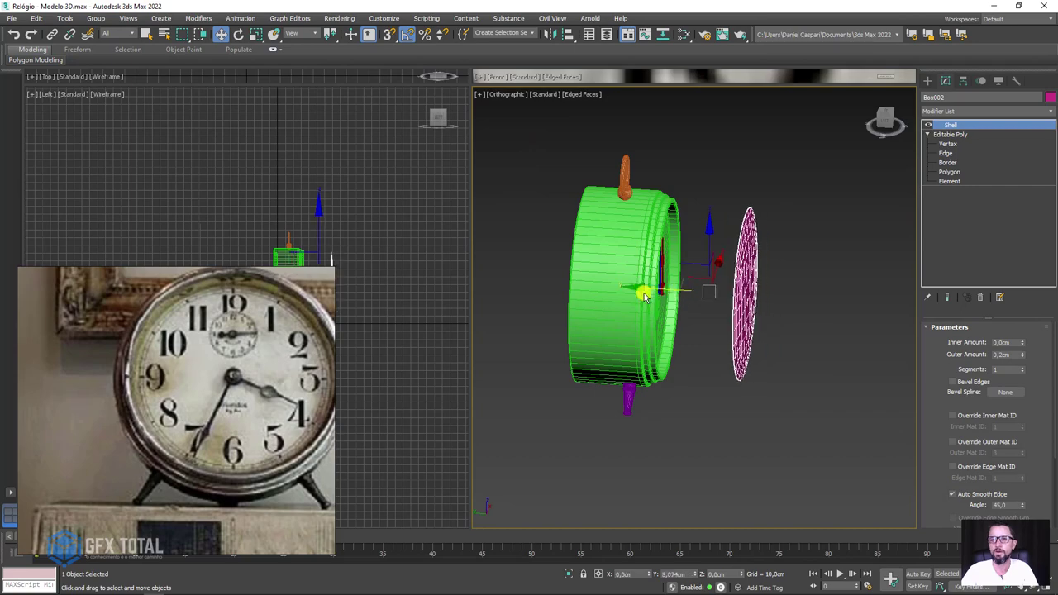
alt+middle_drag(583, 298, 699, 293)
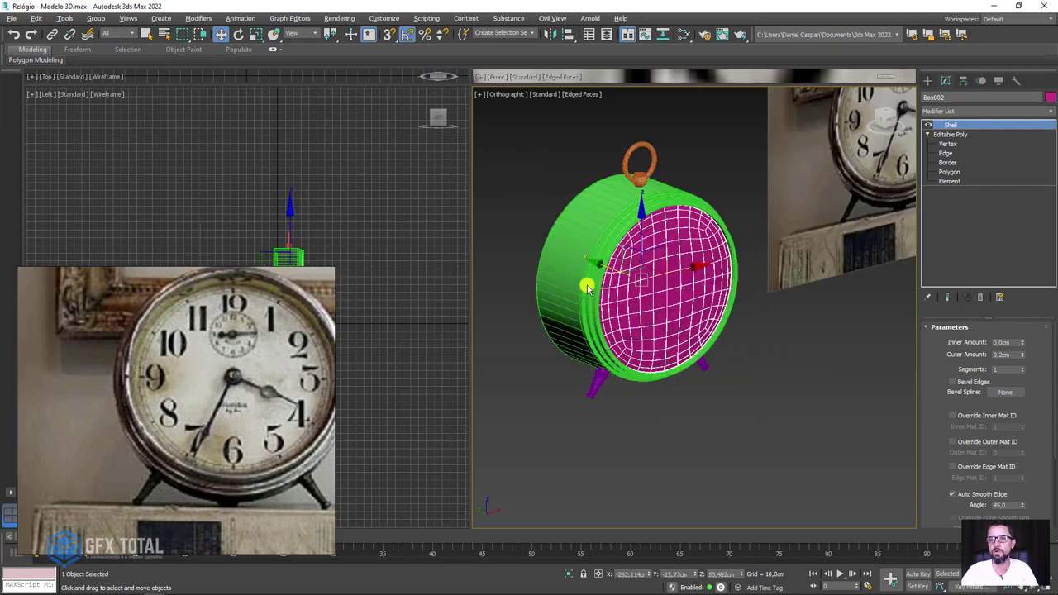
alt+middle_drag(654, 255, 620, 273)
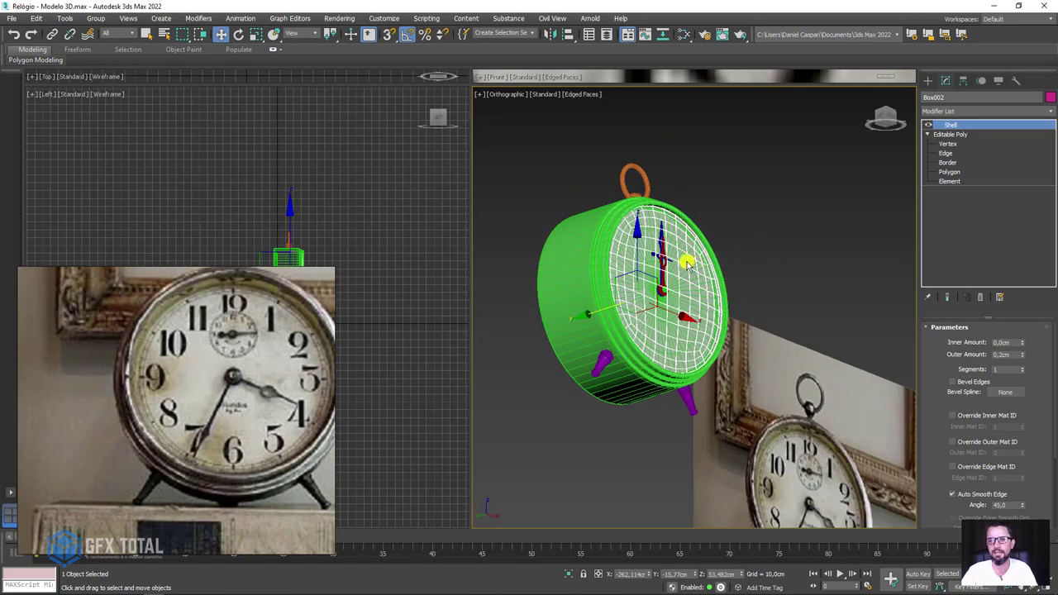
scroll(590, 289, up, 4)
scroll(612, 318, down, 4)
alt+middle_drag(611, 318, 685, 307)
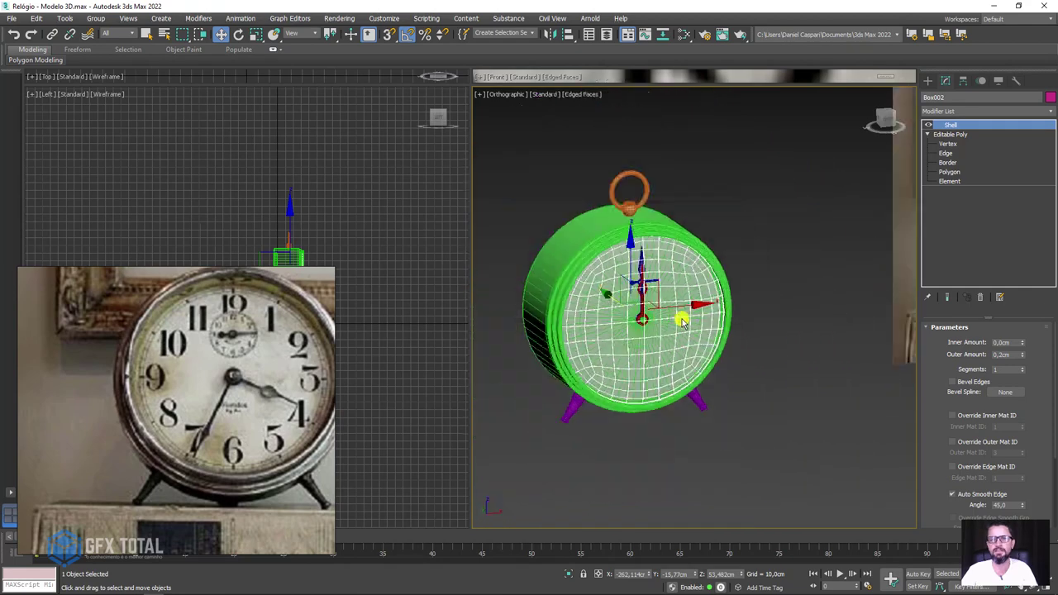
click(752, 340)
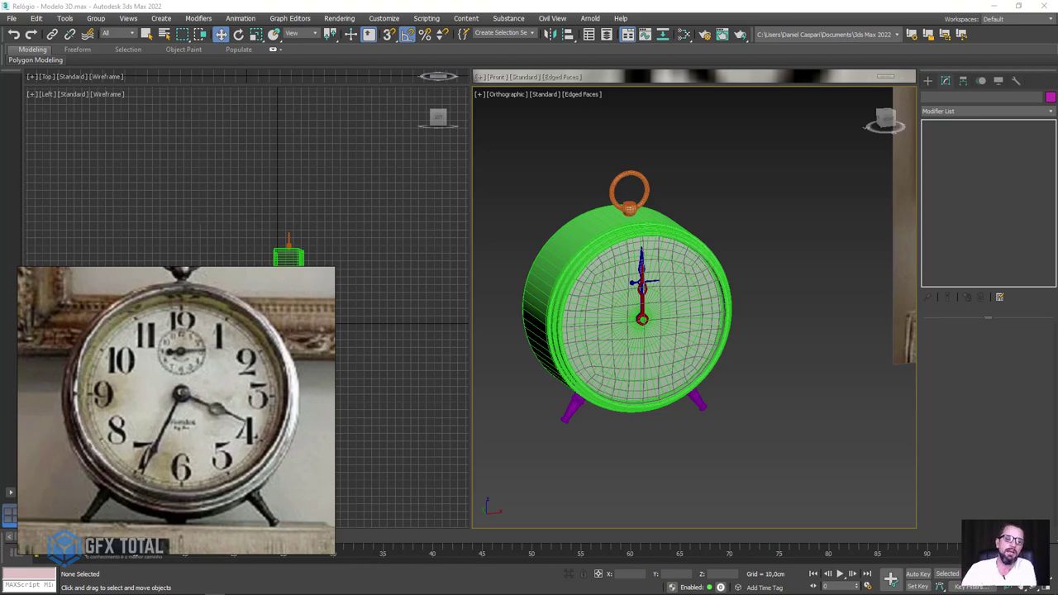
Step: Preview Display.png and 002.jpg from the Relógio Antigo folder, then open Display.png in Photoshop
mouse_move(93, 593)
click(93, 520)
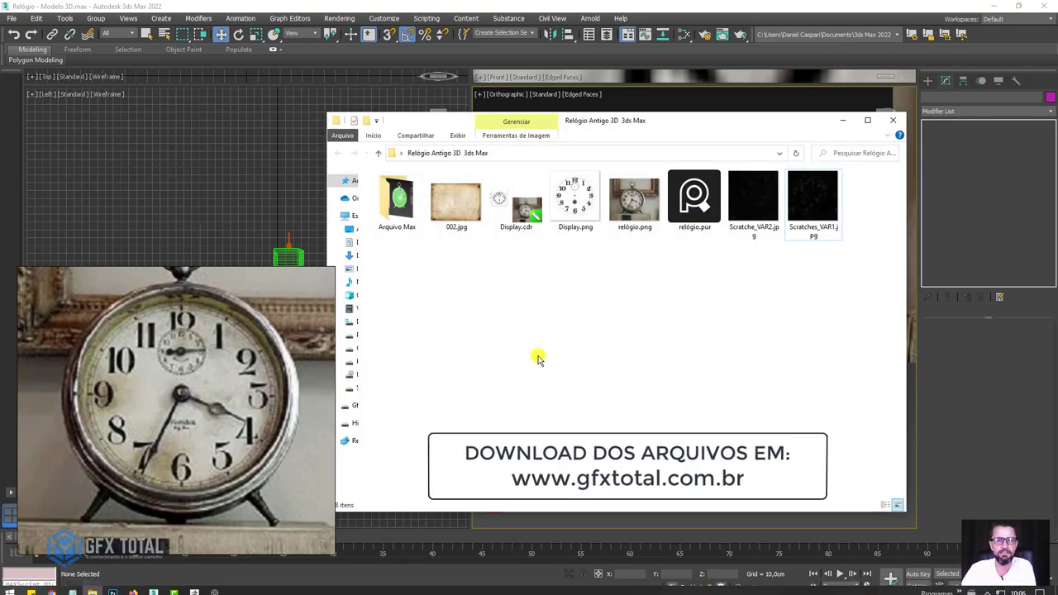
click(578, 206)
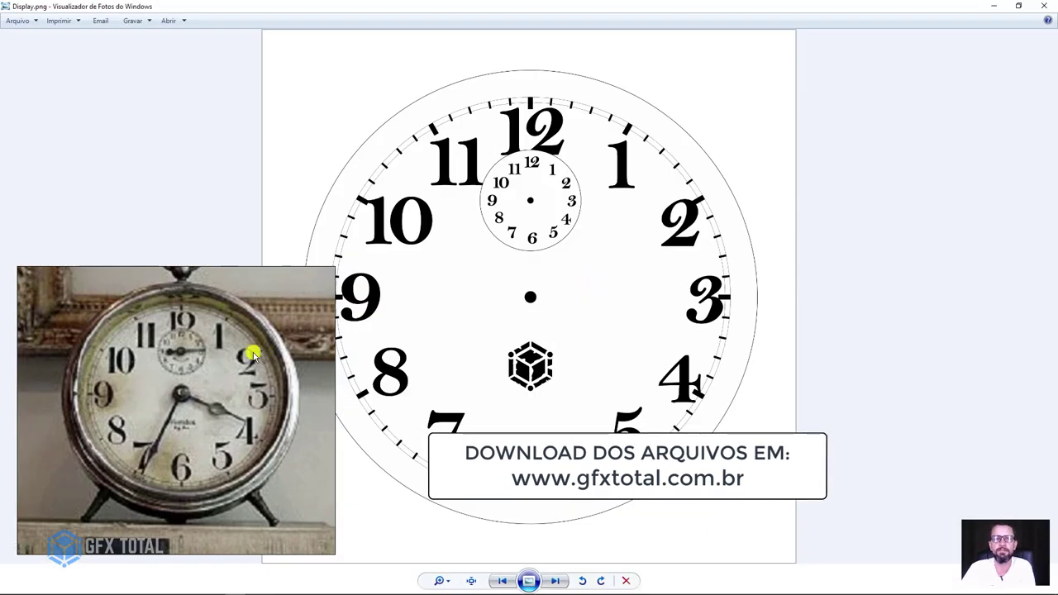
click(1019, 8)
click(574, 120)
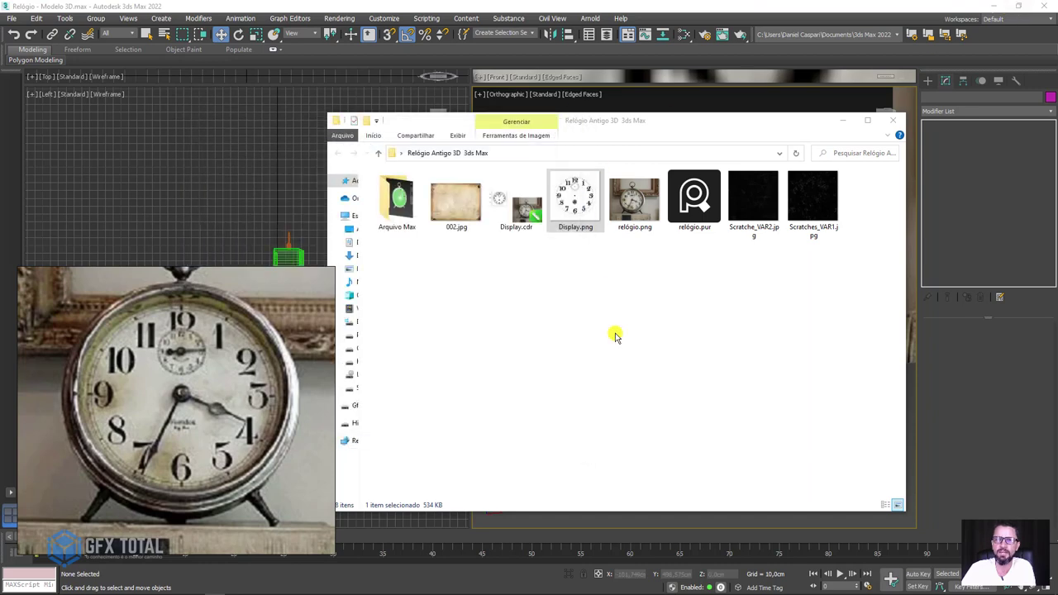
double_click(456, 201)
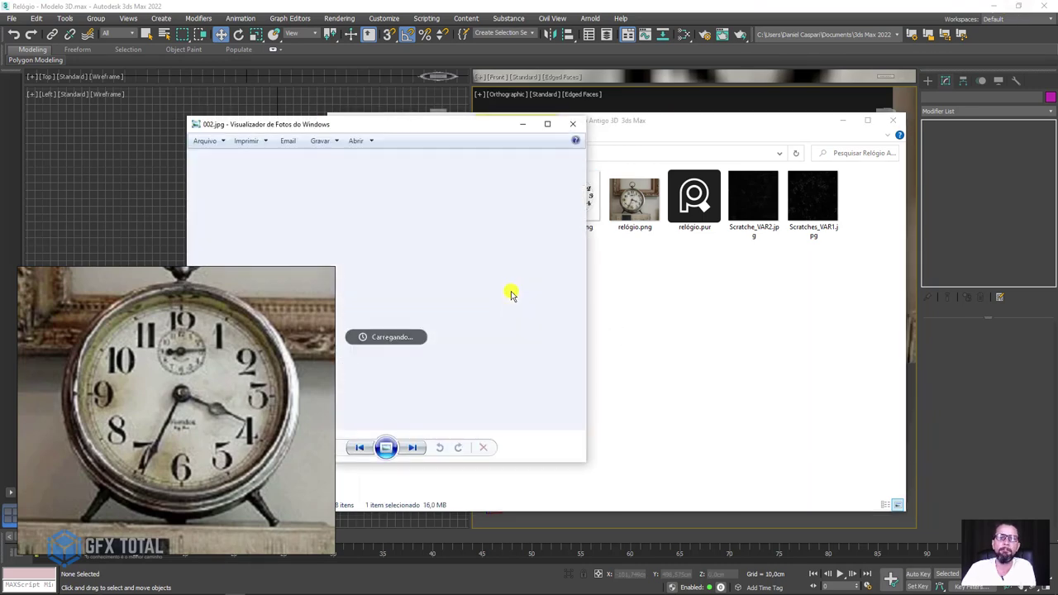
drag(453, 126, 608, 74)
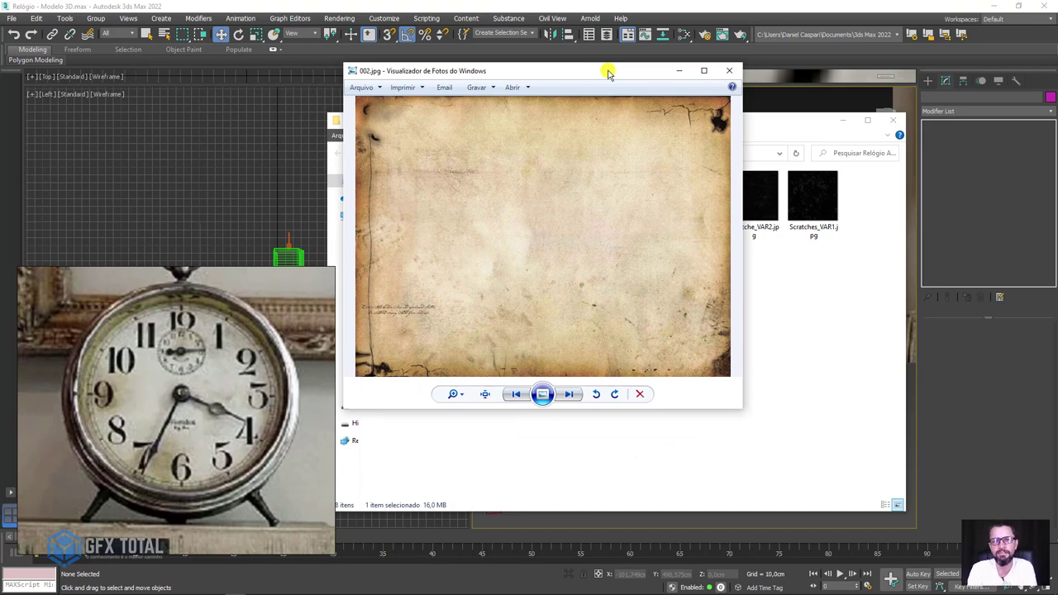
scroll(524, 247, up, 3)
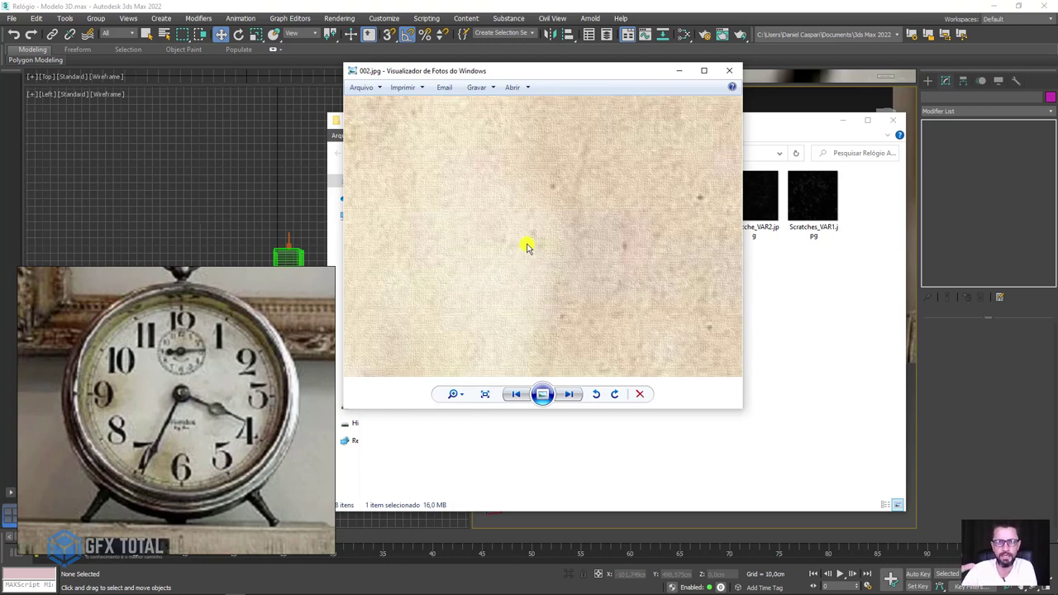
click(678, 70)
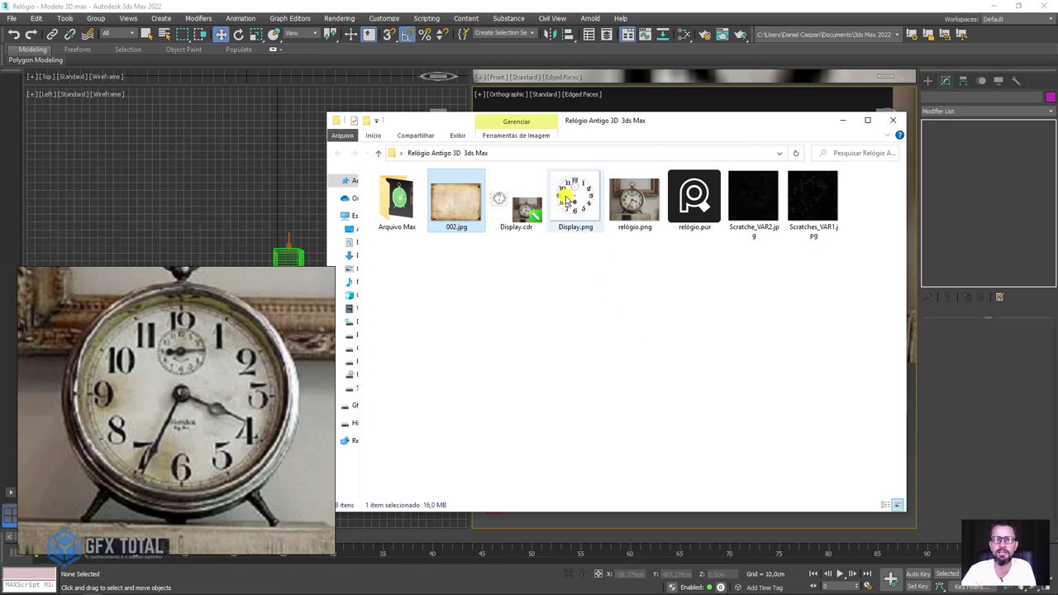
mouse_move(575, 198)
mouse_down()
mouse_move(611, 306)
mouse_move(299, 543)
mouse_move(118, 587)
mouse_move(541, 235)
mouse_up()
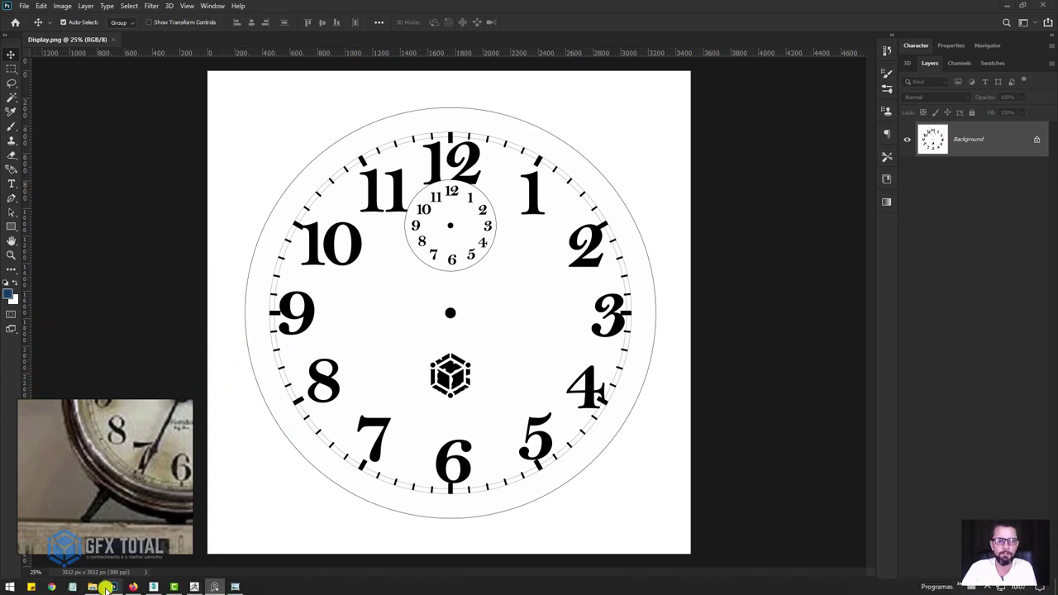
Step: Place 002.jpg on the Display.png canvas, scale it from the centre to cover it, and reposition
click(90, 587)
mouse_move(457, 198)
mouse_down()
mouse_move(268, 256)
mouse_move(501, 265)
mouse_up()
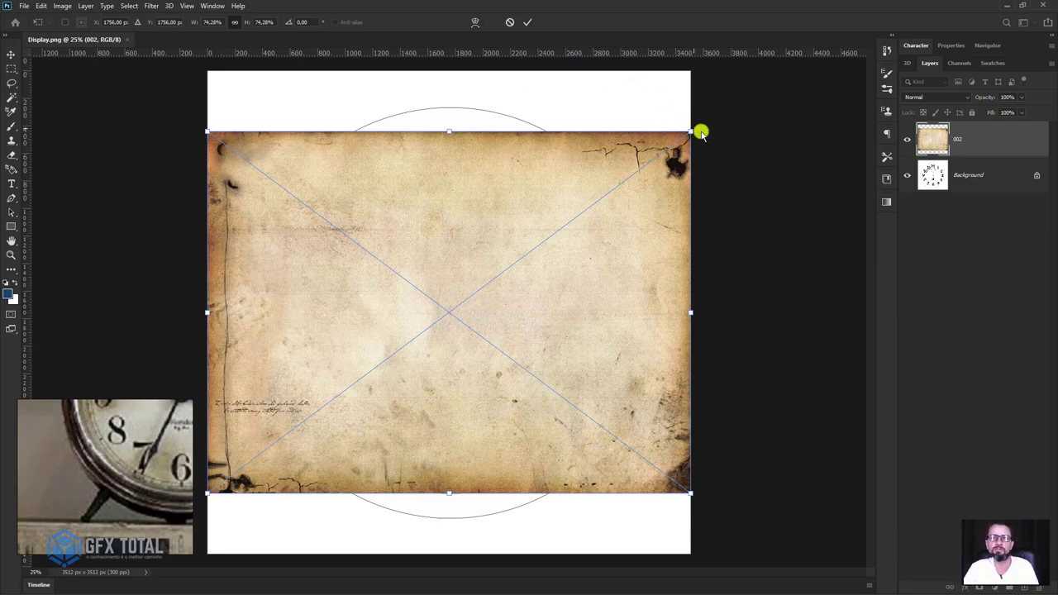
key(alt)
drag(689, 134, 903, 4)
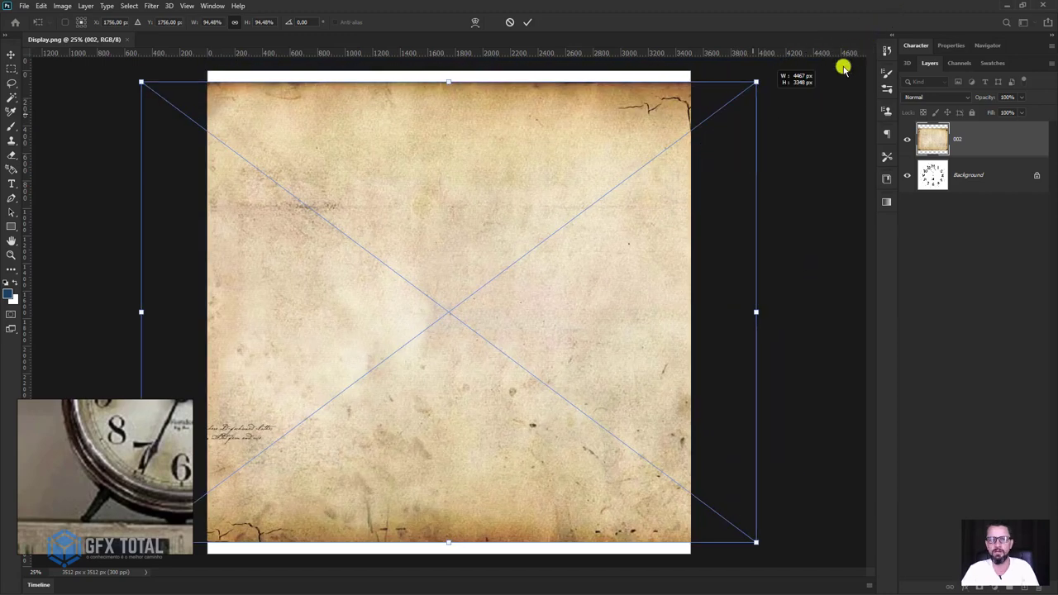
key(Return)
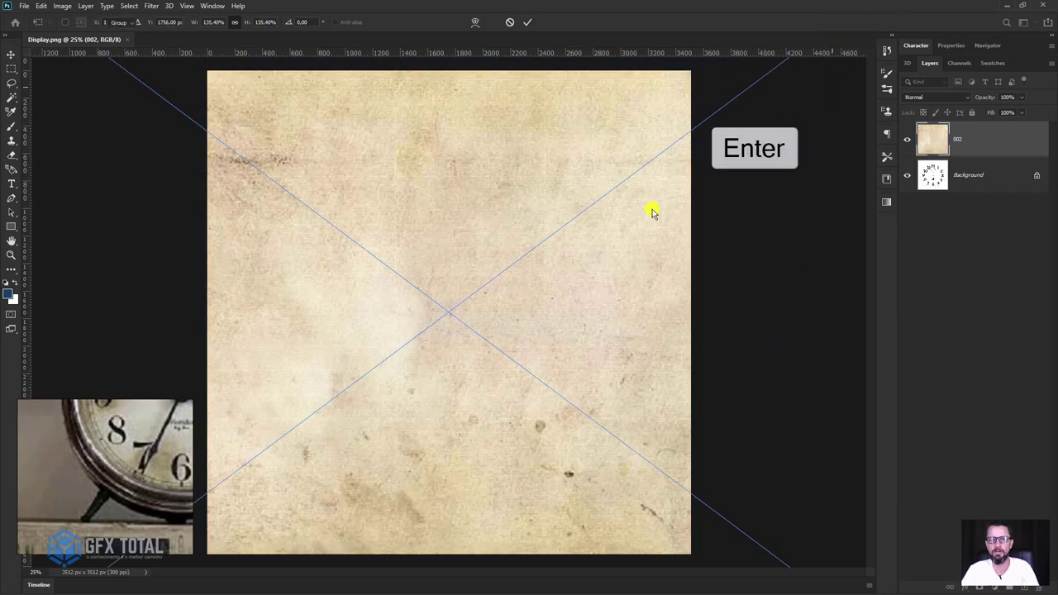
key(z)
alt+click(515, 370)
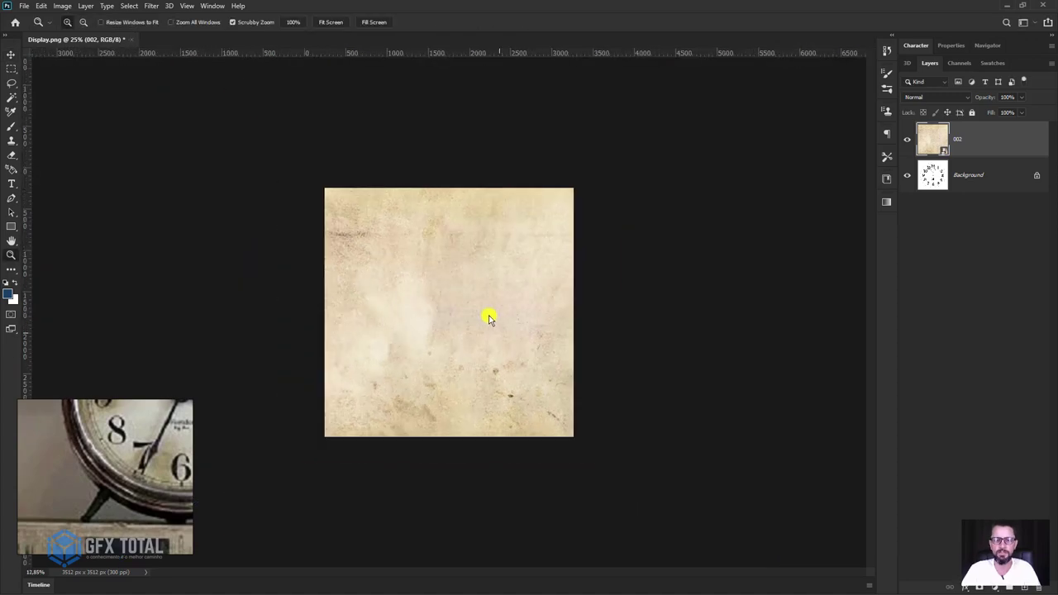
key(v)
mouse_move(377, 295)
mouse_down()
mouse_move(496, 353)
mouse_move(253, 280)
mouse_move(510, 289)
mouse_move(536, 300)
mouse_move(437, 245)
mouse_move(356, 368)
mouse_up()
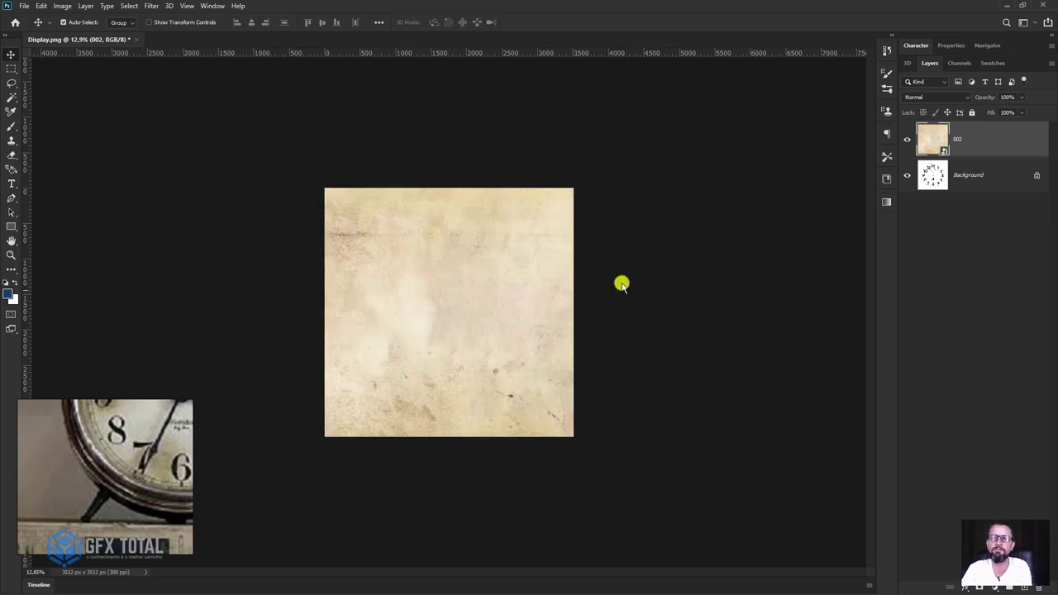
Step: Set layer 002 to Multiply blending and zoom in to inspect the numerals around 10 and 11
click(926, 96)
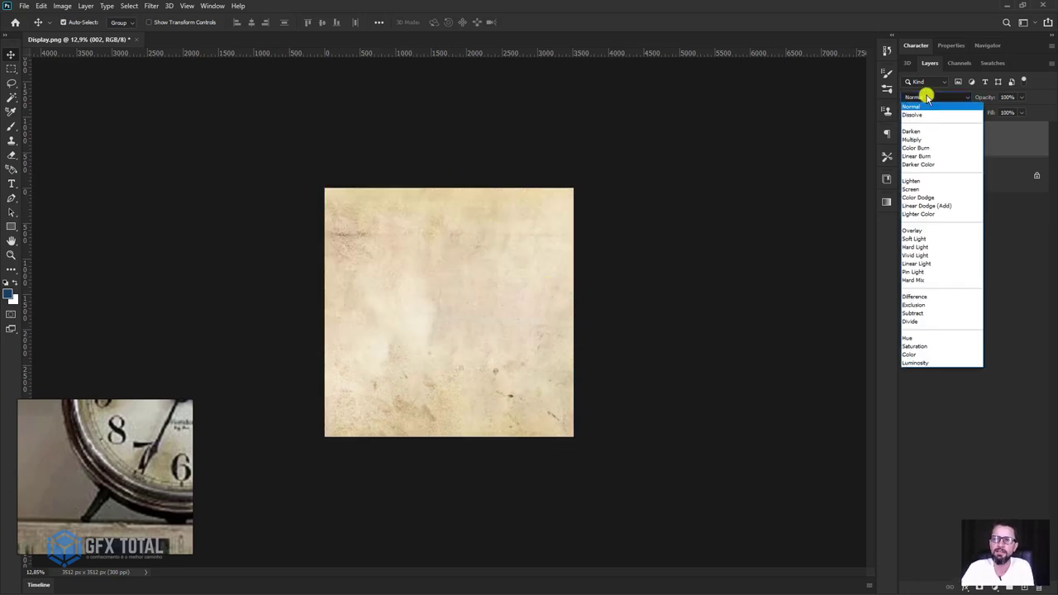
click(918, 138)
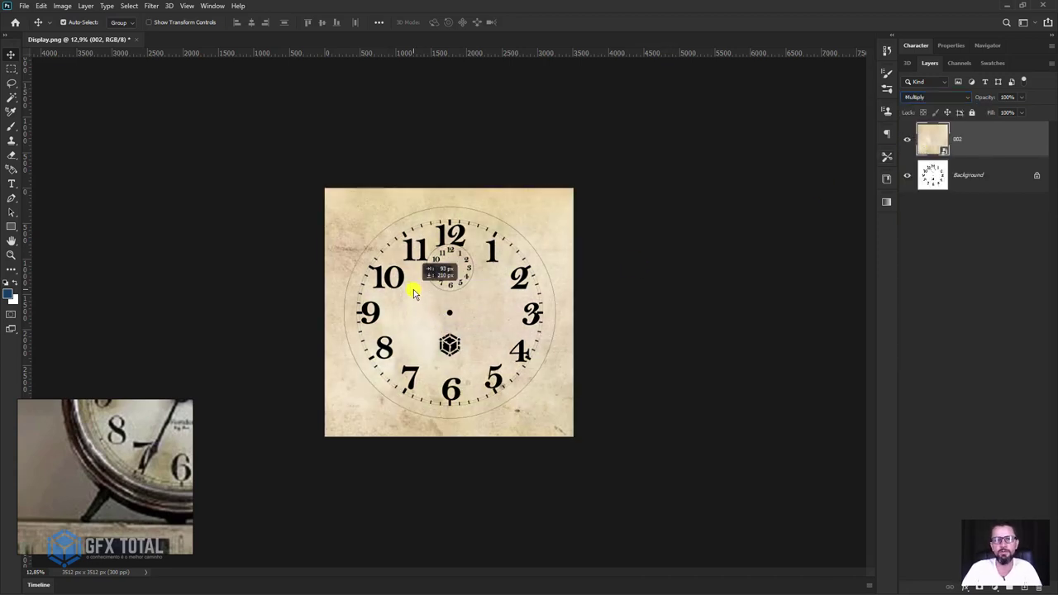
key(ctrl+z)
key(z)
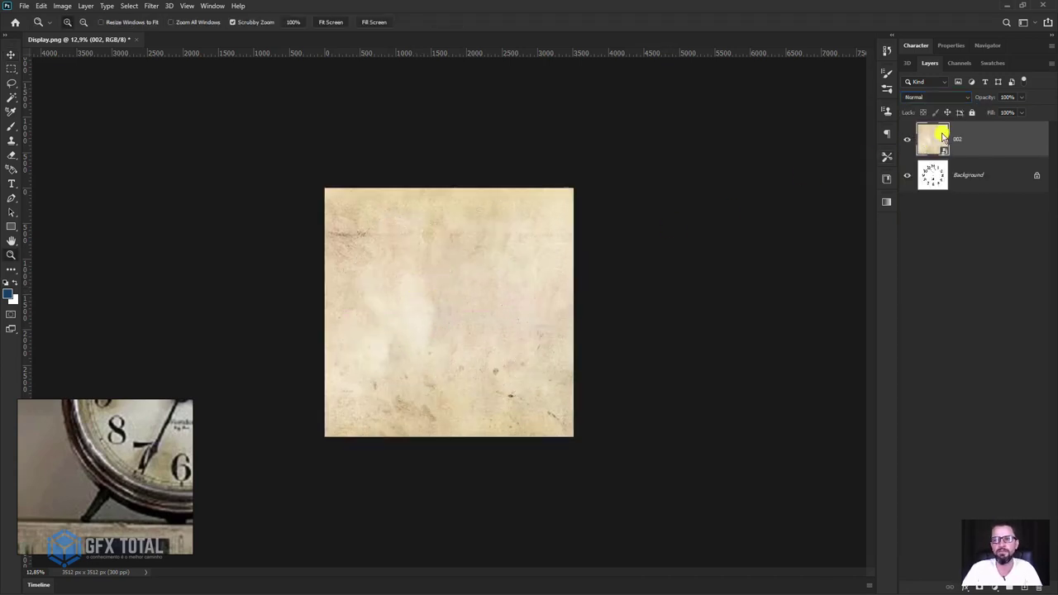
click(930, 98)
click(925, 141)
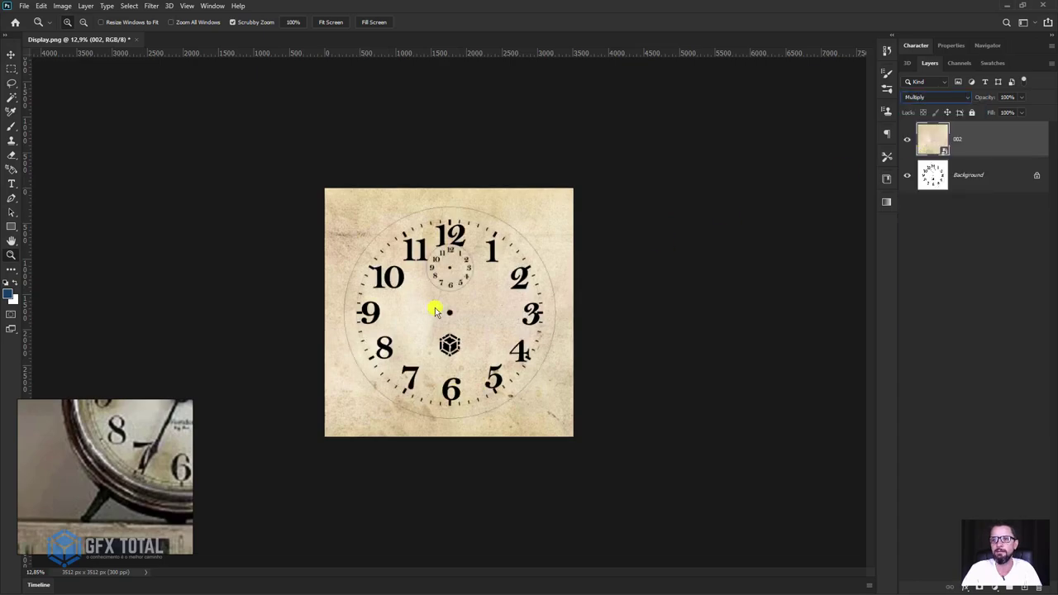
mouse_move(422, 315)
mouse_down()
mouse_move(484, 378)
mouse_move(349, 206)
mouse_move(441, 347)
mouse_move(476, 259)
mouse_move(471, 309)
mouse_up()
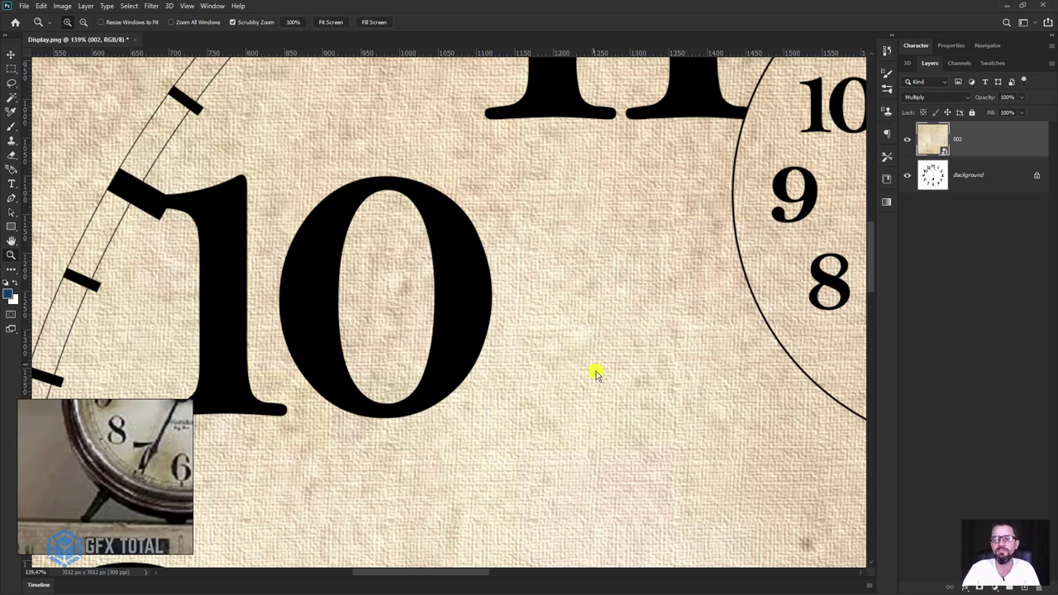
drag(582, 365, 543, 300)
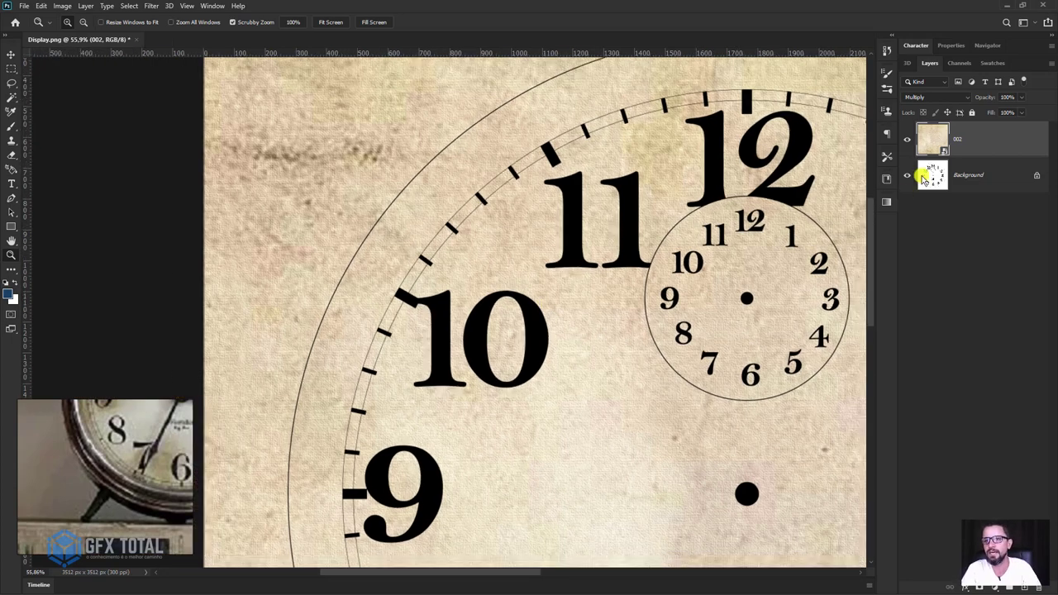
Step: Convert the Background layer to Layer 0 and move it above layer 002
click(952, 177)
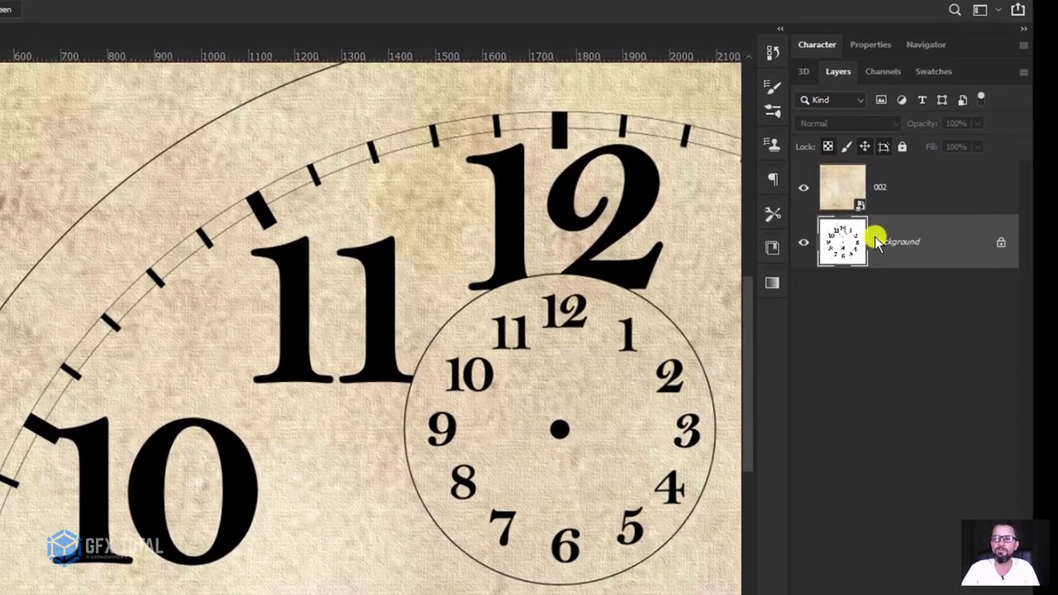
double_click(959, 174)
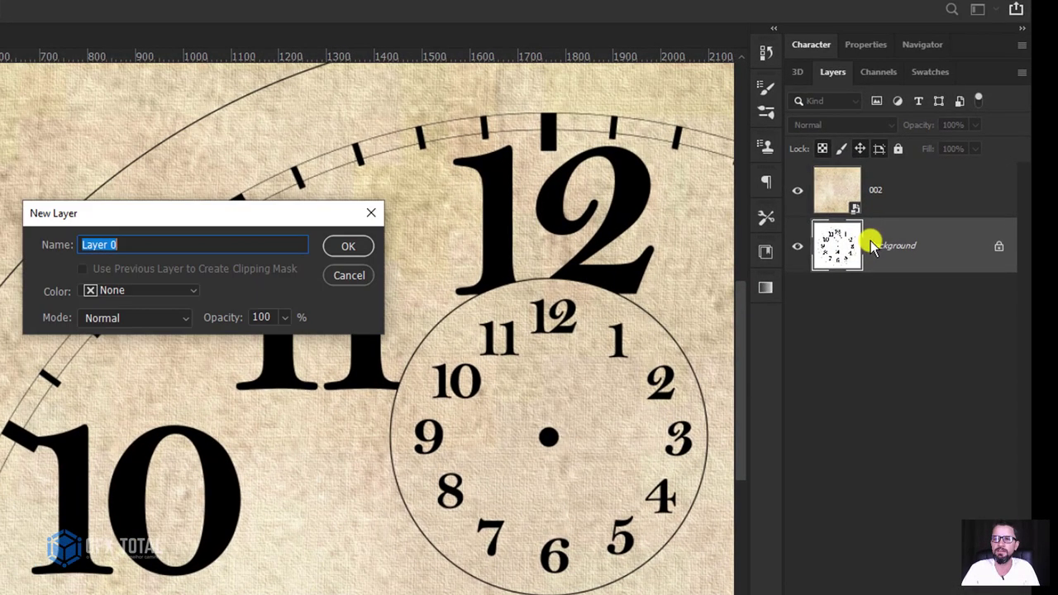
click(347, 246)
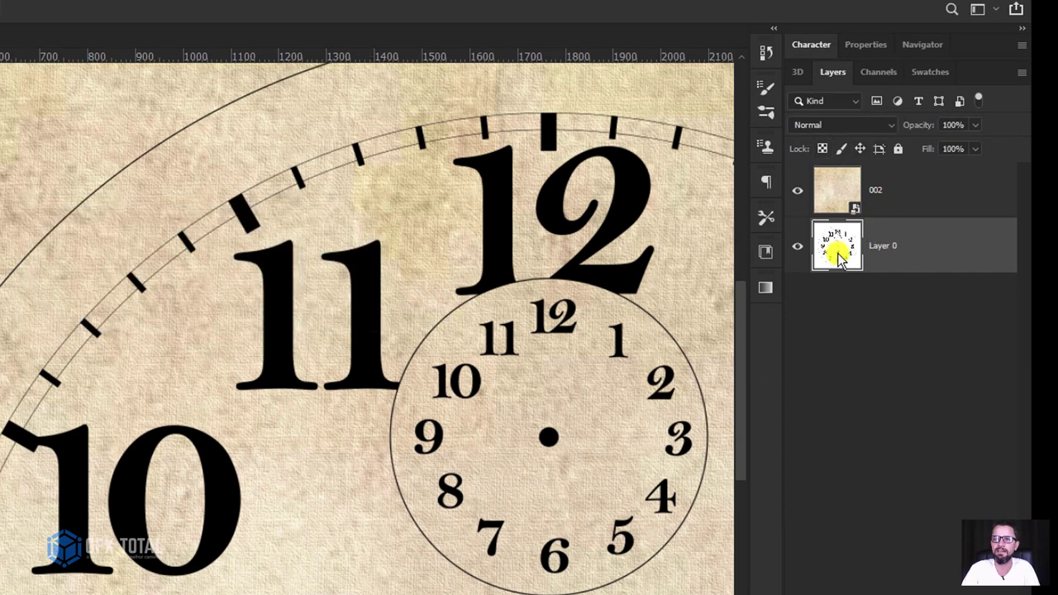
drag(839, 253, 833, 183)
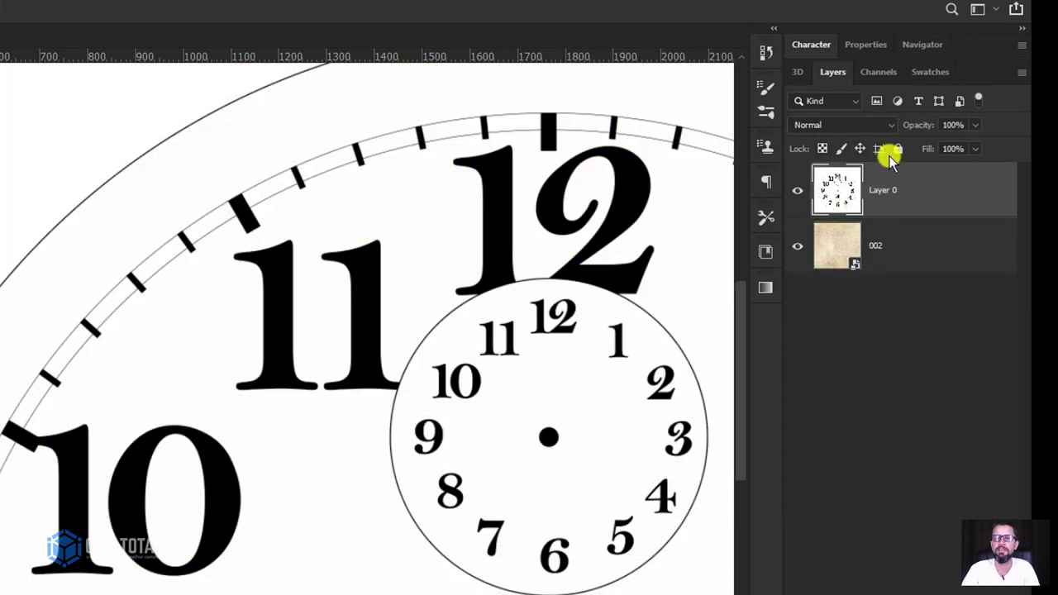
Step: Return layer 002 to Normal blending and begin renaming Layer 0
click(840, 266)
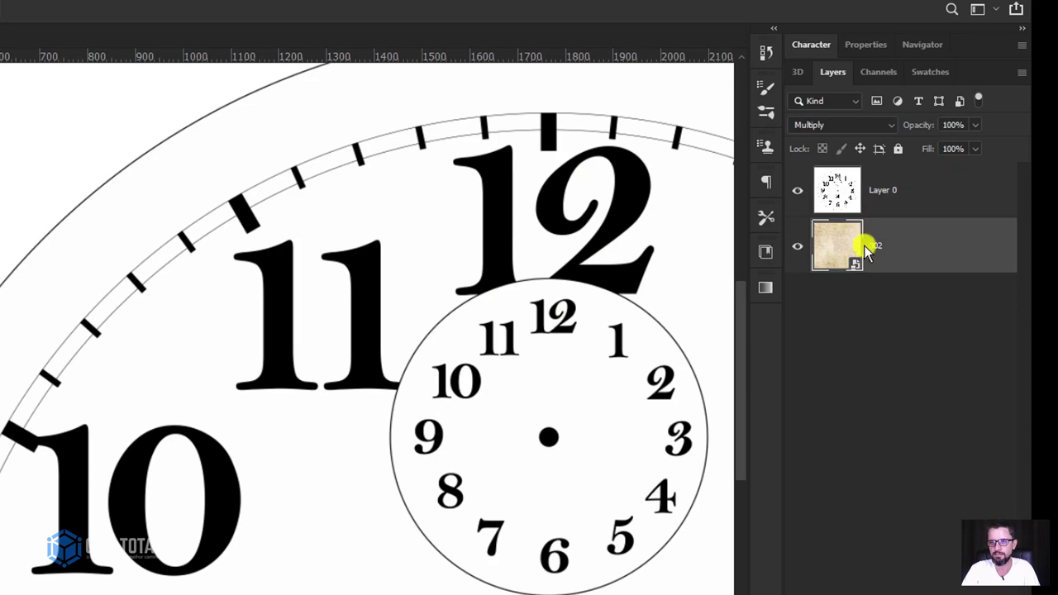
click(827, 125)
click(823, 139)
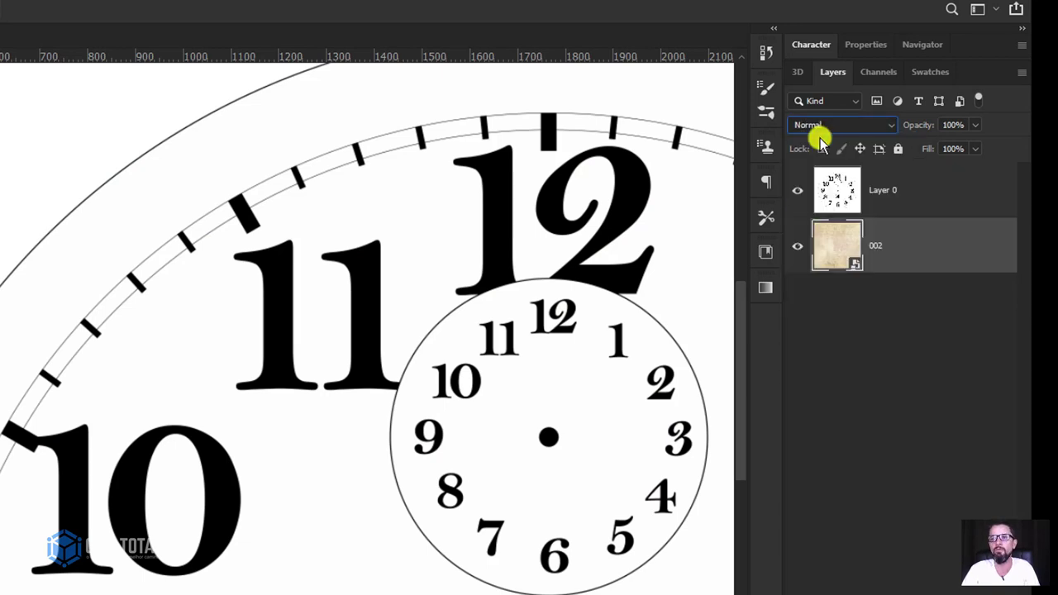
click(874, 198)
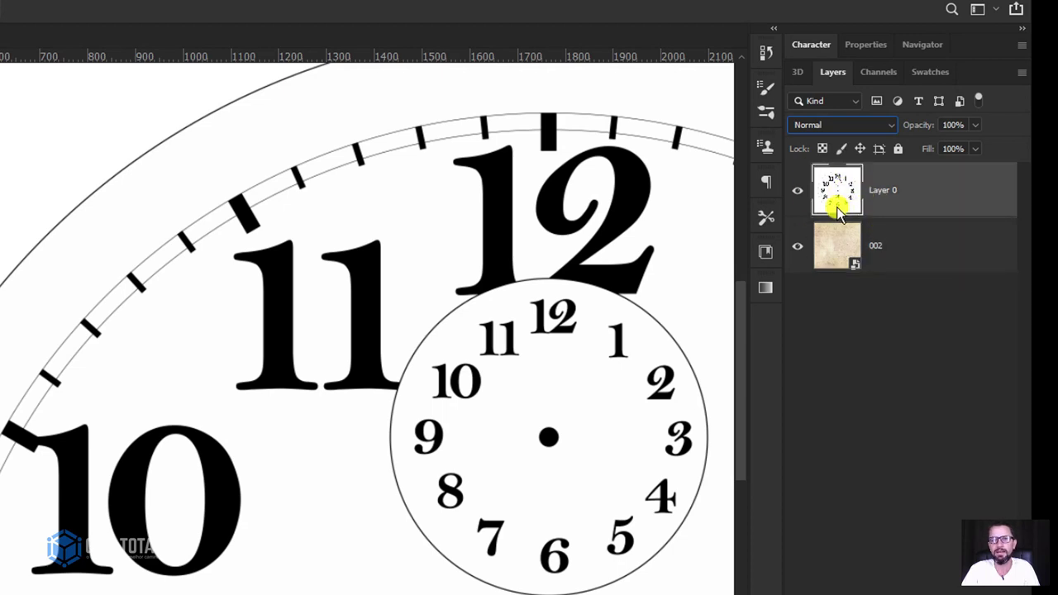
double_click(884, 196)
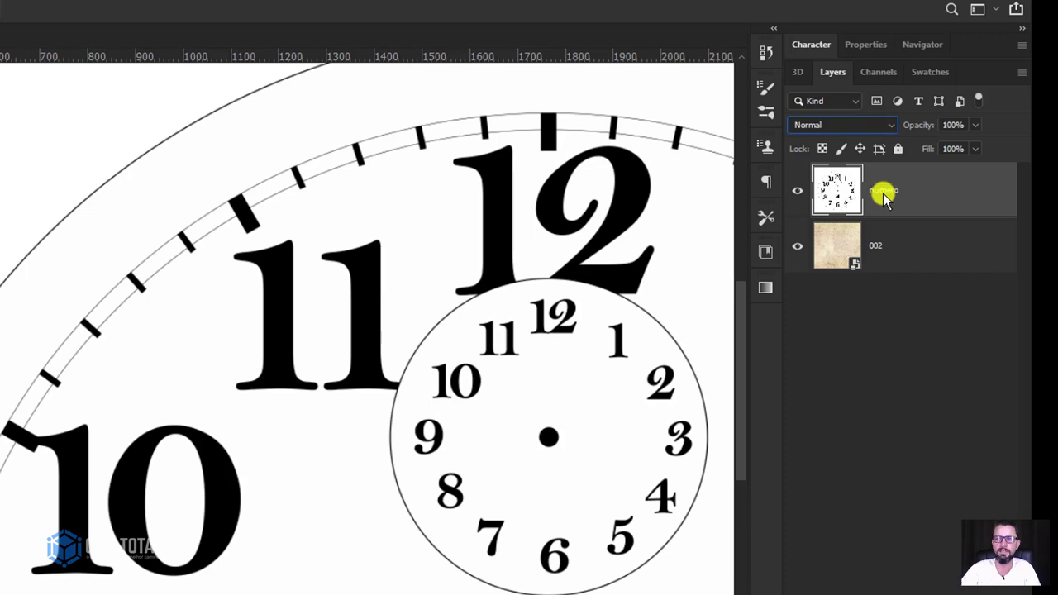
Step: Name the dial layer 'numero' and blend it in Soft Light so the numerals look faintly printed
key(Return)
click(839, 126)
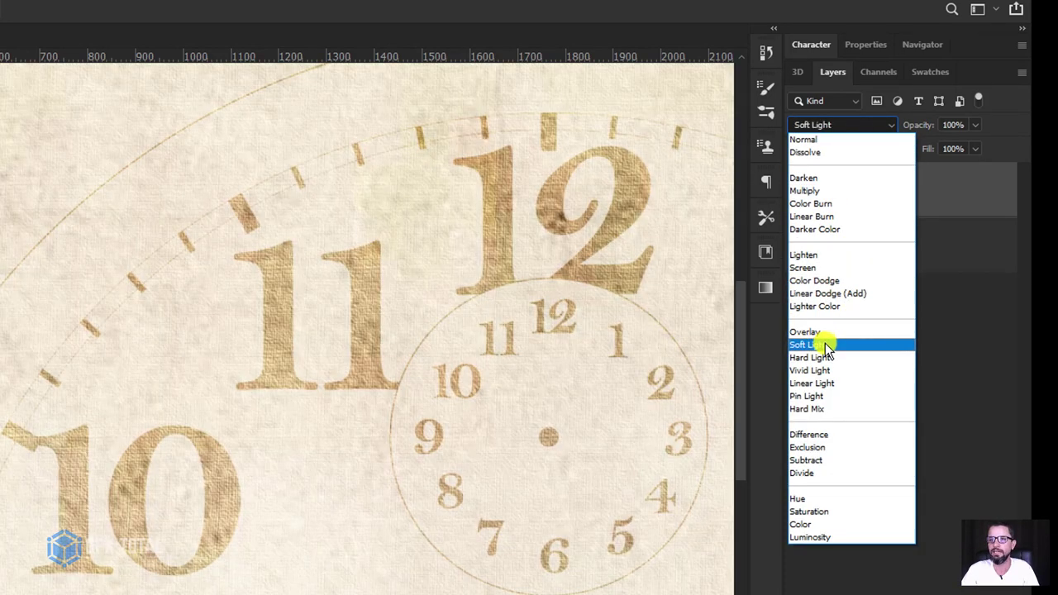
click(827, 346)
alt+scroll(233, 495, up, 3)
alt+scroll(281, 571, up, 3)
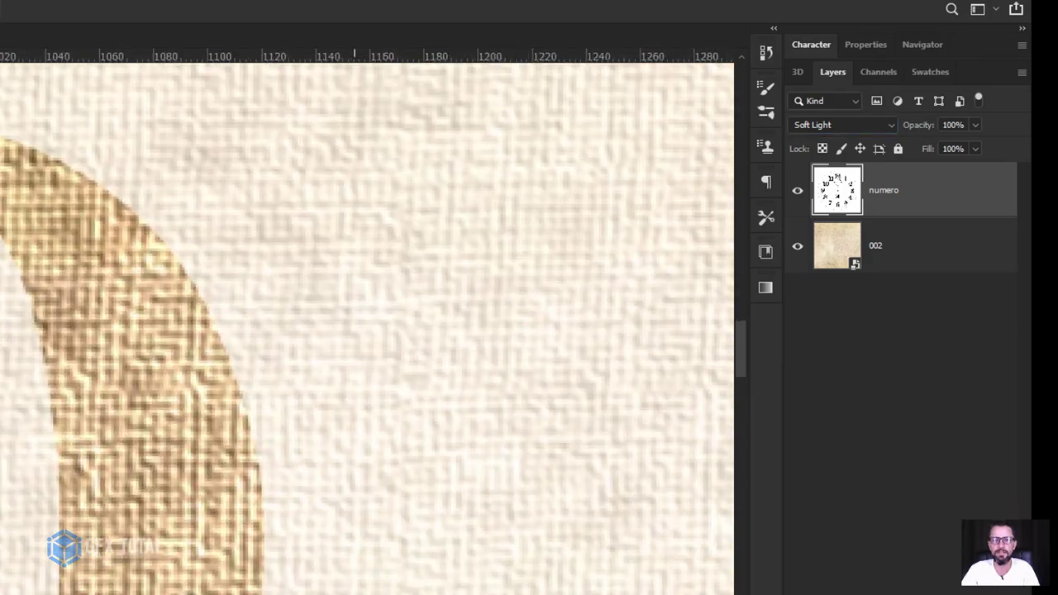
alt+scroll(283, 586, down, 3)
alt+scroll(248, 529, down, 3)
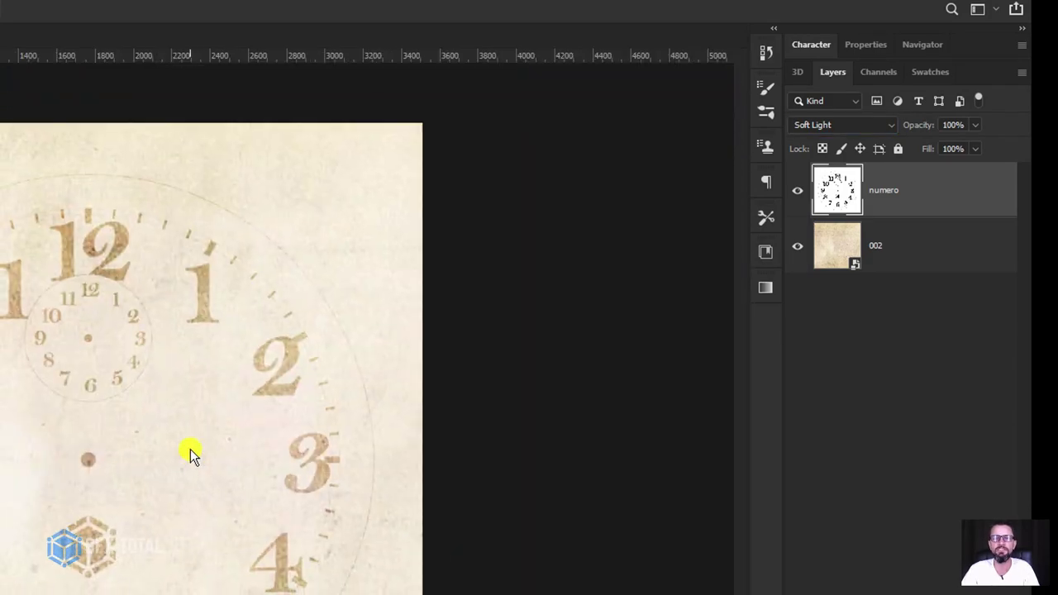
alt+scroll(190, 449, up, 3)
alt+scroll(193, 462, down, 3)
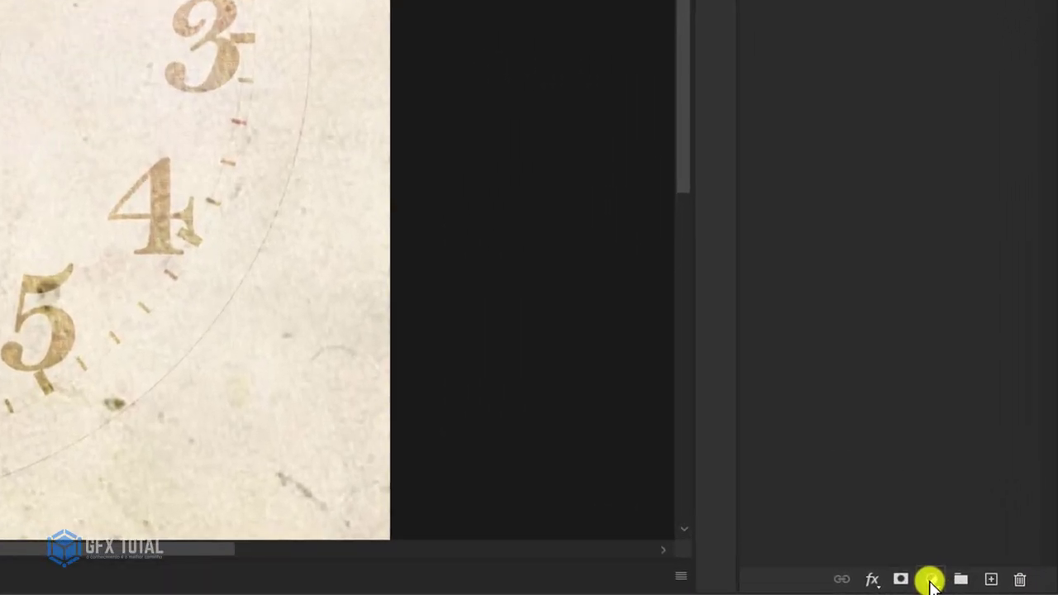
Step: Add a Hue/Saturation adjustment layer and lower its Saturation to -72 to grey the clock face
click(994, 585)
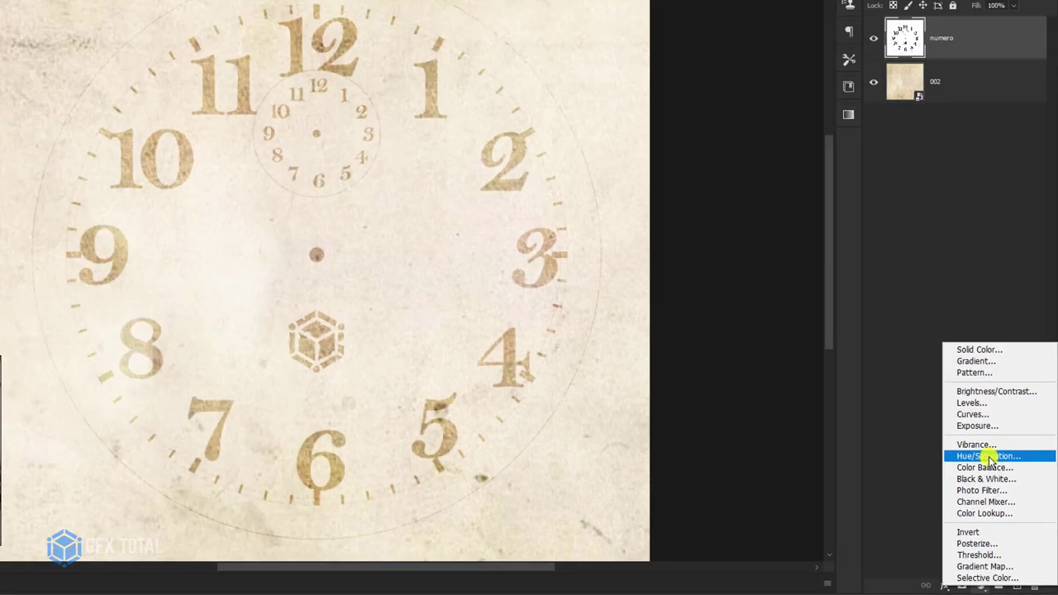
click(952, 369)
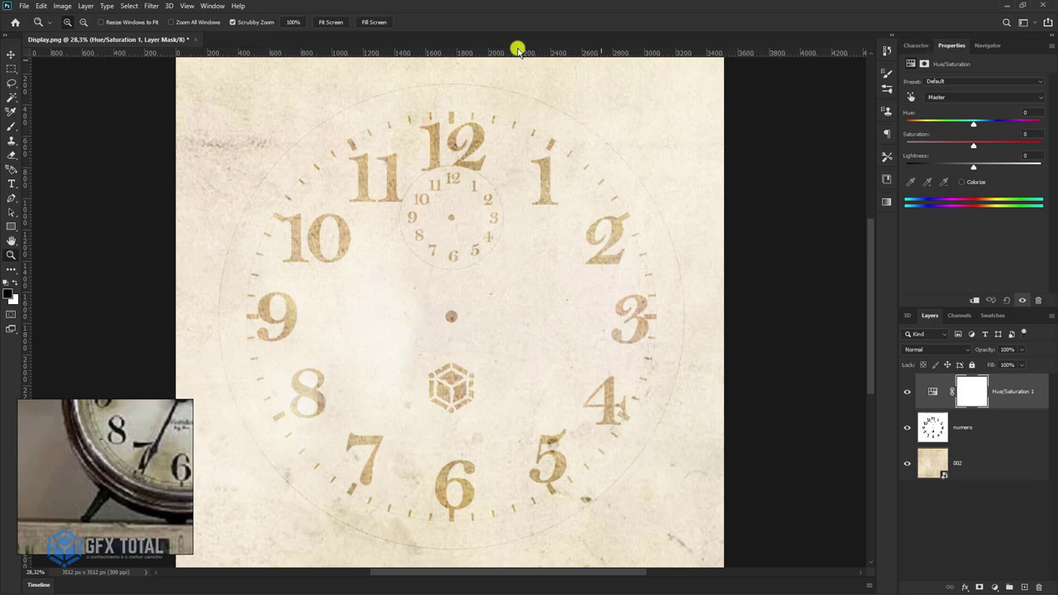
click(212, 7)
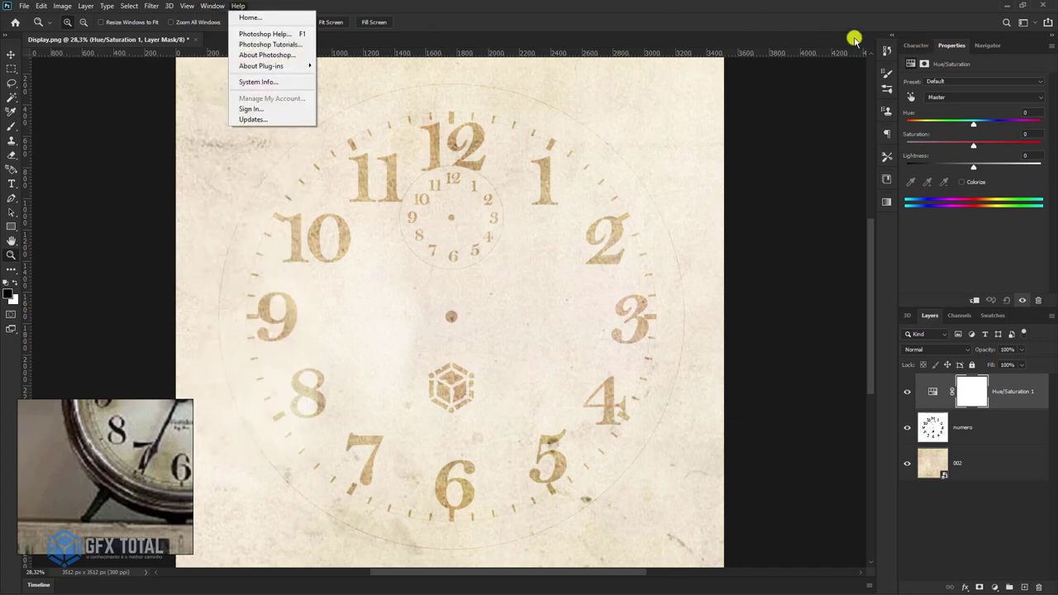
click(881, 42)
click(218, 7)
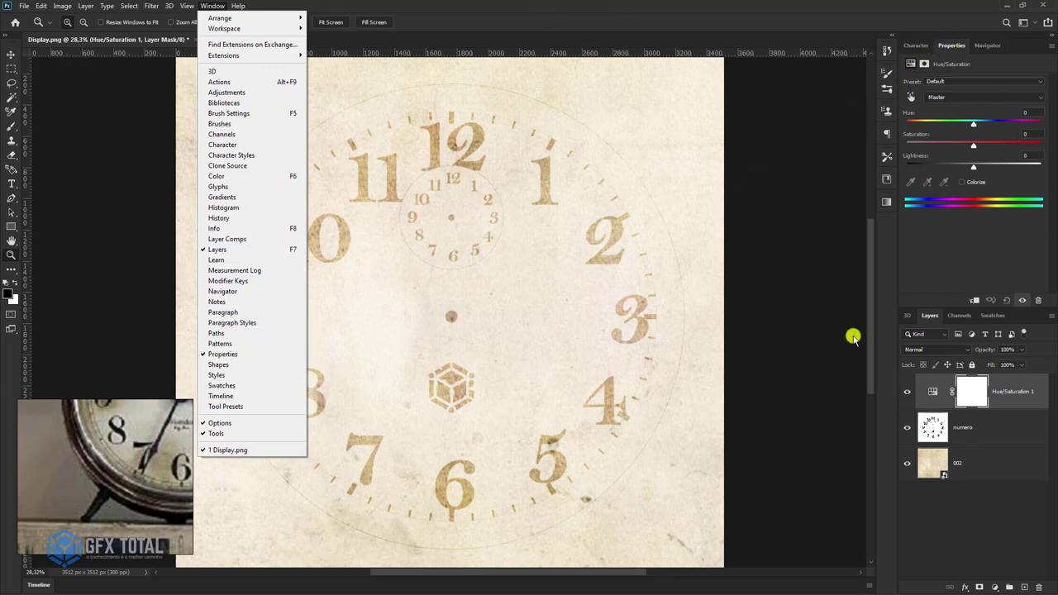
mouse_move(951, 46)
mouse_down()
mouse_move(857, 170)
mouse_move(716, 135)
mouse_move(932, 47)
mouse_up()
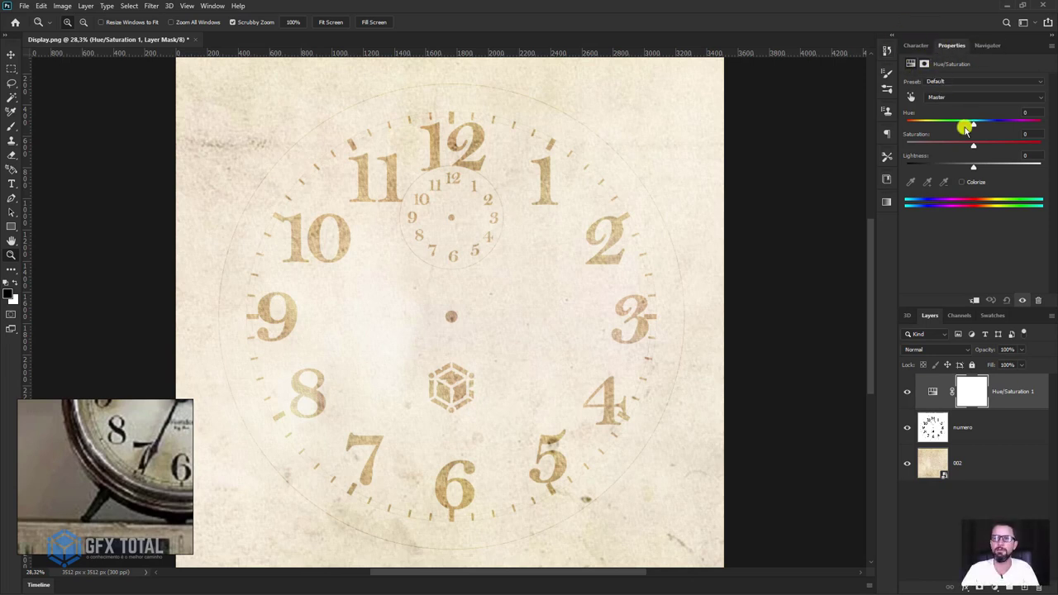
mouse_move(972, 147)
mouse_down()
mouse_move(905, 142)
mouse_move(932, 148)
mouse_up()
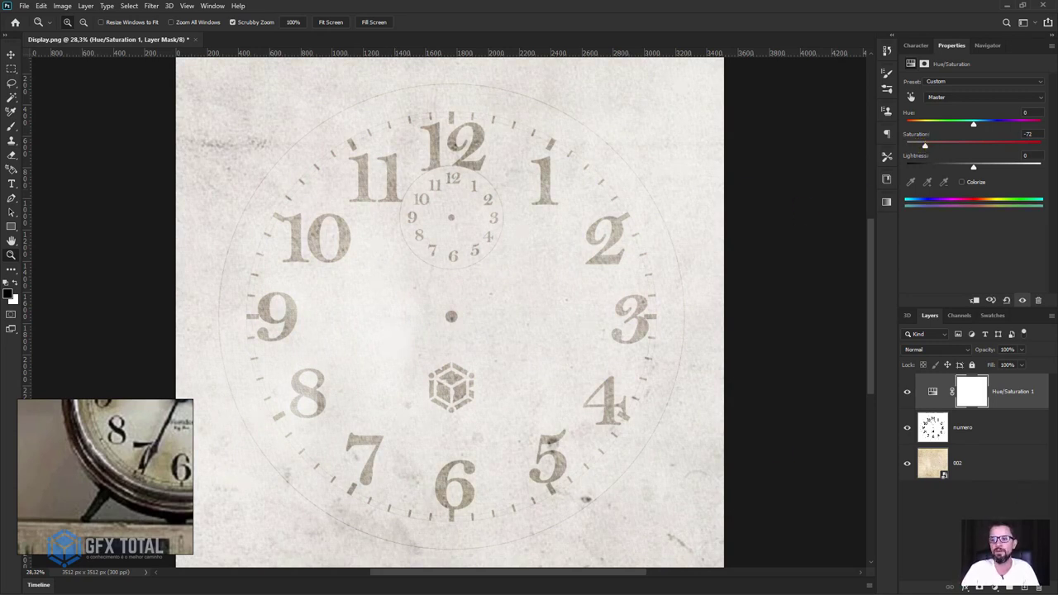
click(997, 587)
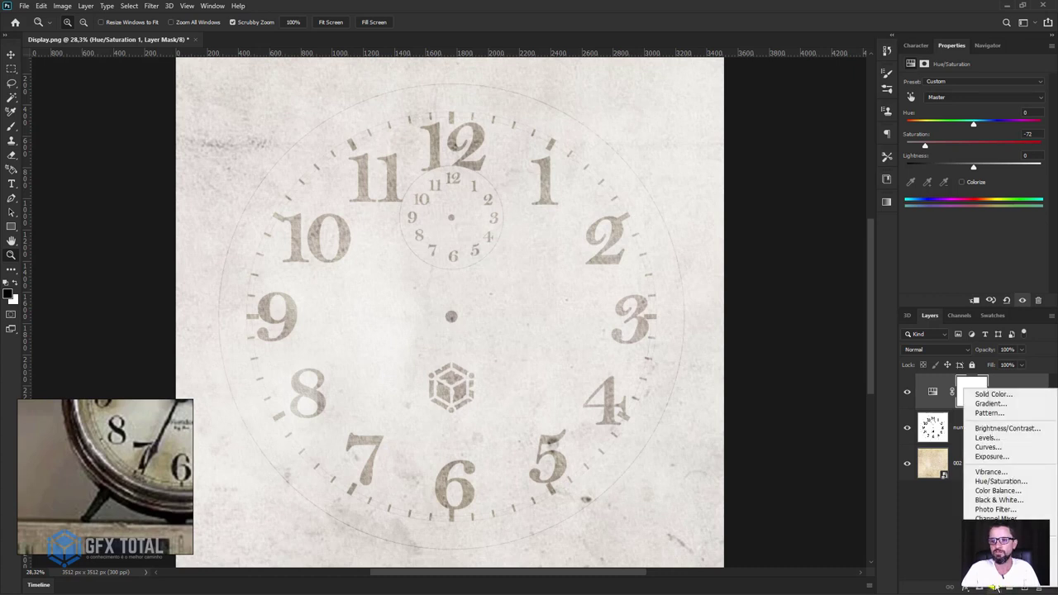
Step: Add a Levels adjustment with black input at 177, then zoom near numeral 11 and select numero
click(997, 441)
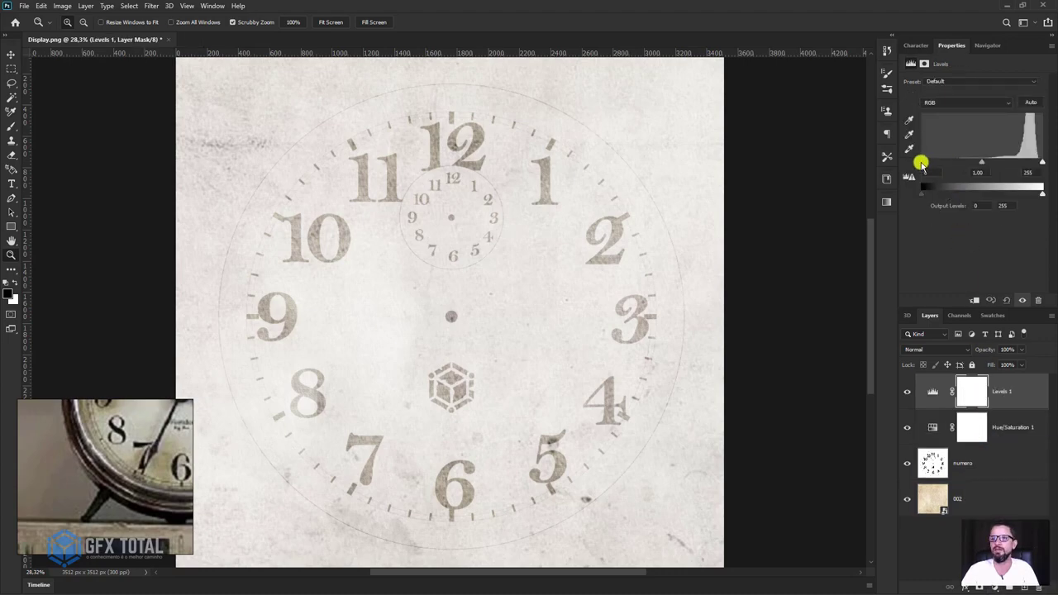
drag(921, 163, 1006, 164)
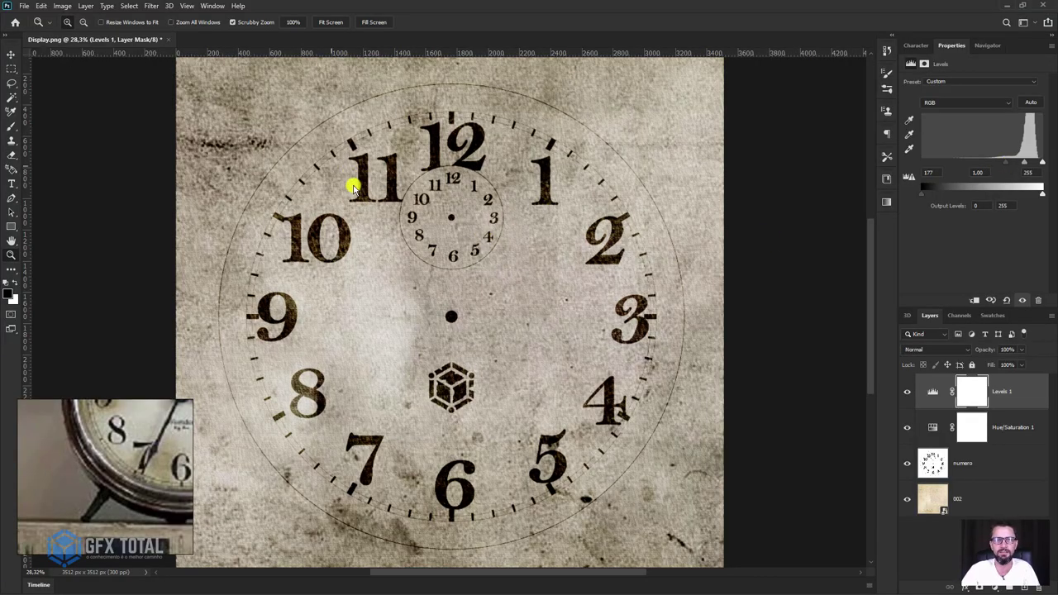
mouse_move(354, 182)
mouse_down()
mouse_move(411, 237)
mouse_move(371, 206)
mouse_up()
click(942, 467)
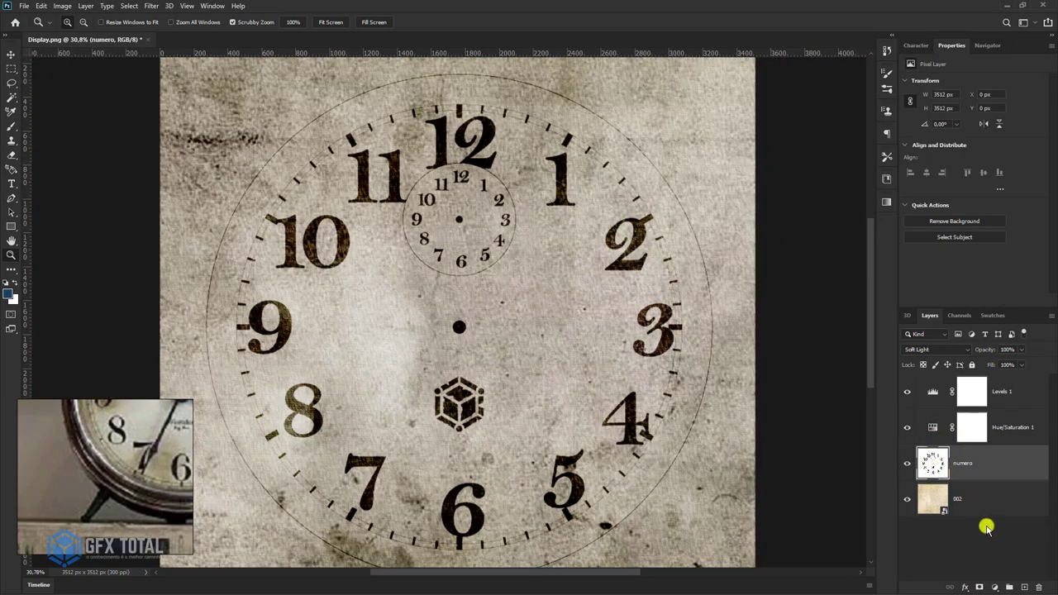
Step: Add a white layer mask to the numero layer and set up the Brush tool for painting it
click(980, 588)
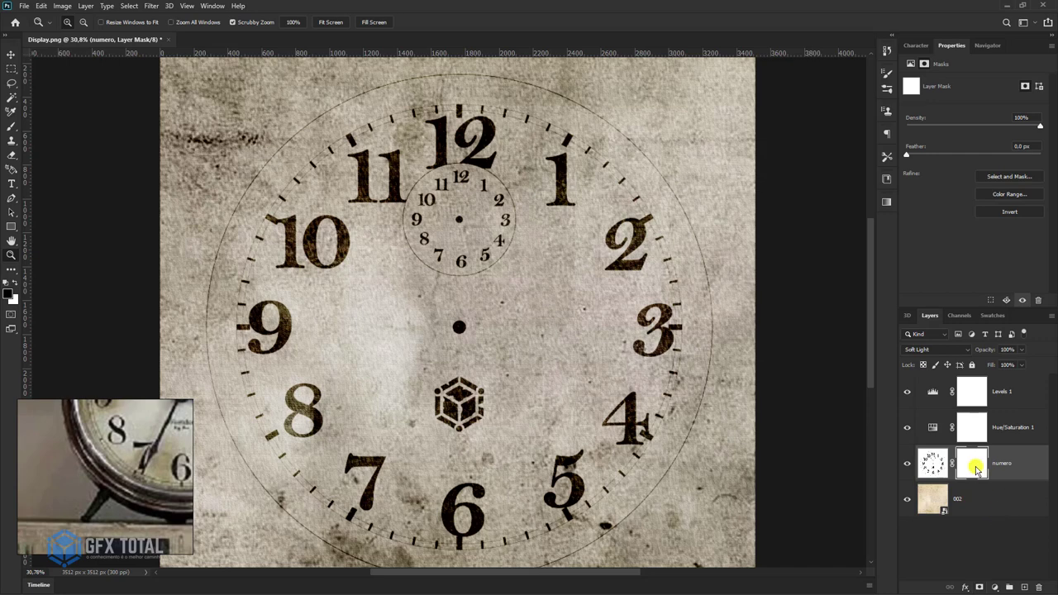
click(12, 125)
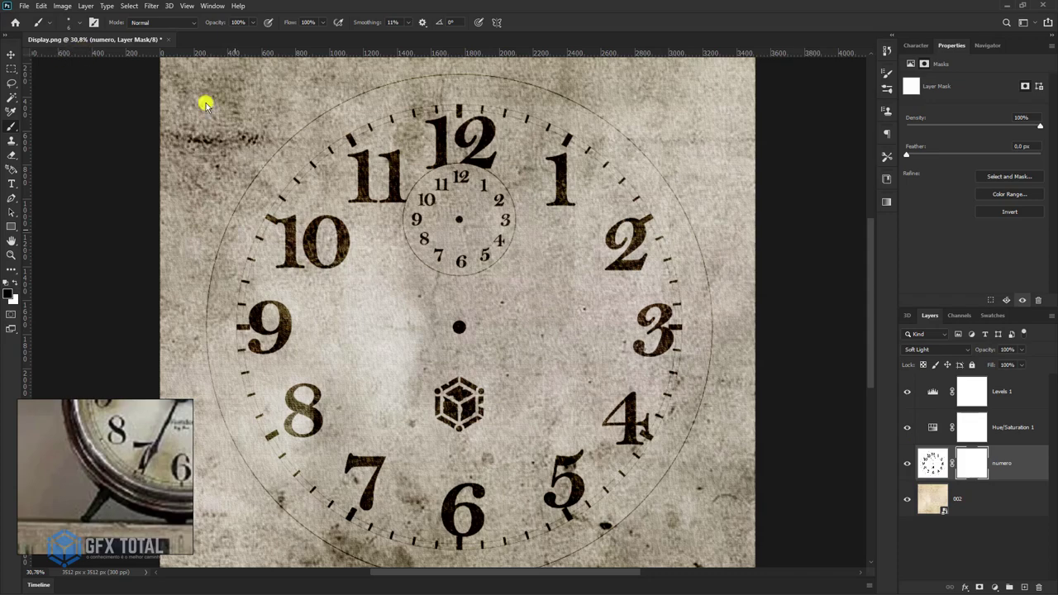
key(F5)
key(F5)
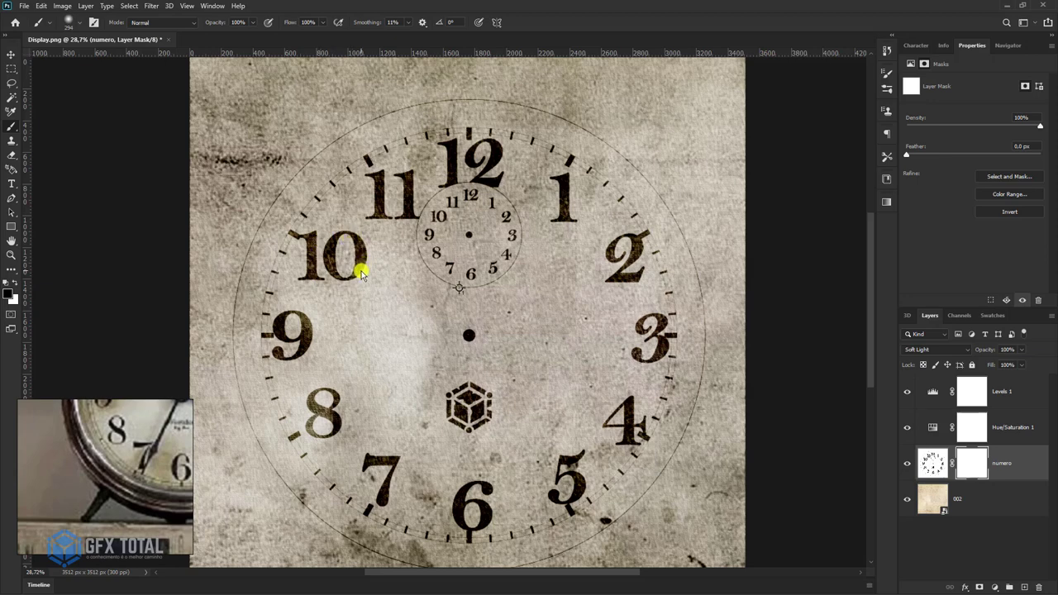
Step: Set the brush diameter to 175 px and zoom in close on the numeral 10
key(alt)
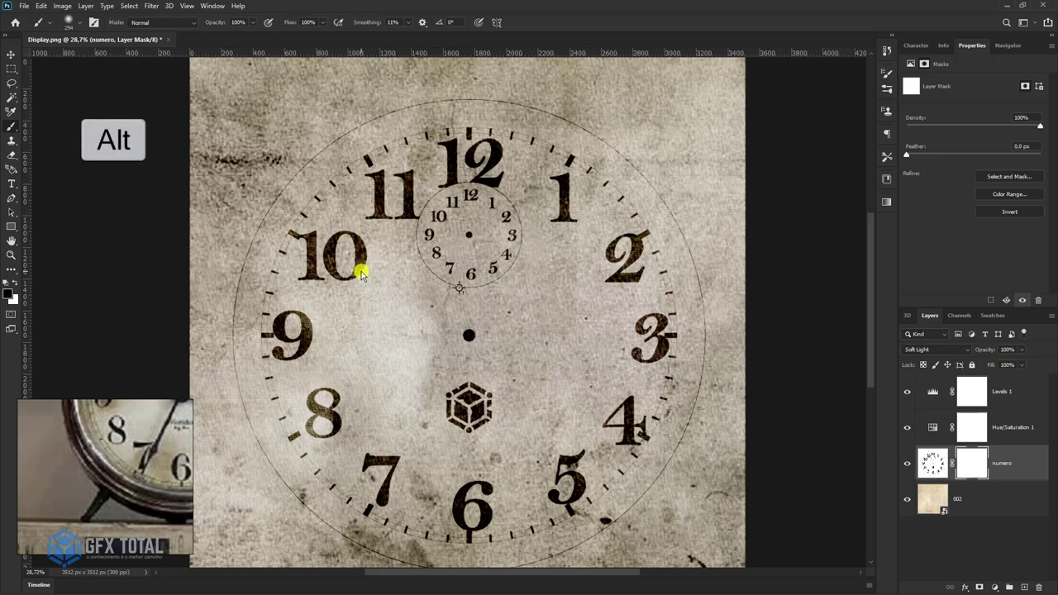
alt+right_click(361, 273)
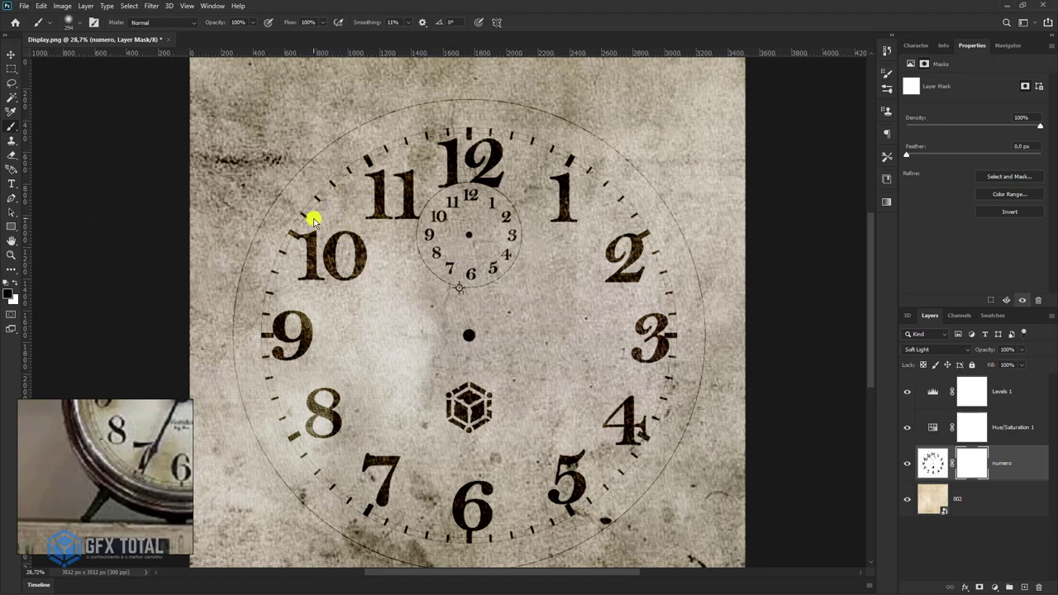
key(alt)
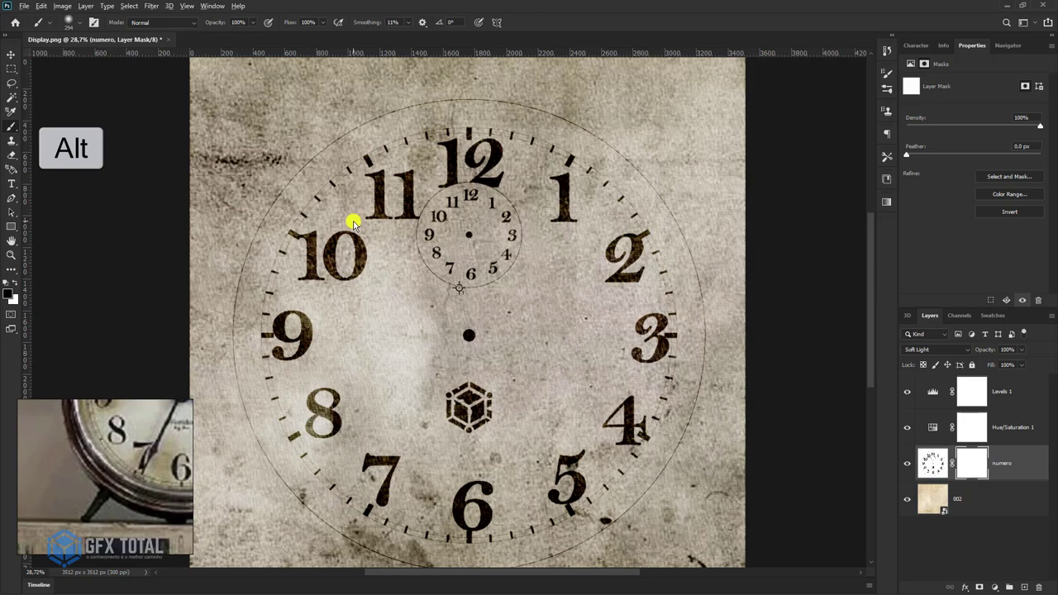
alt+right_click(353, 223)
mouse_move(352, 223)
alt+right_down()
mouse_move(337, 206)
mouse_move(432, 208)
mouse_move(347, 204)
mouse_move(454, 184)
mouse_move(367, 186)
mouse_move(427, 177)
mouse_move(413, 179)
mouse_move(404, 76)
mouse_move(385, 267)
mouse_move(402, 319)
mouse_move(394, 366)
mouse_move(382, 184)
mouse_move(397, 113)
mouse_move(397, 303)
mouse_move(373, 166)
mouse_move(310, 190)
alt+right_up()
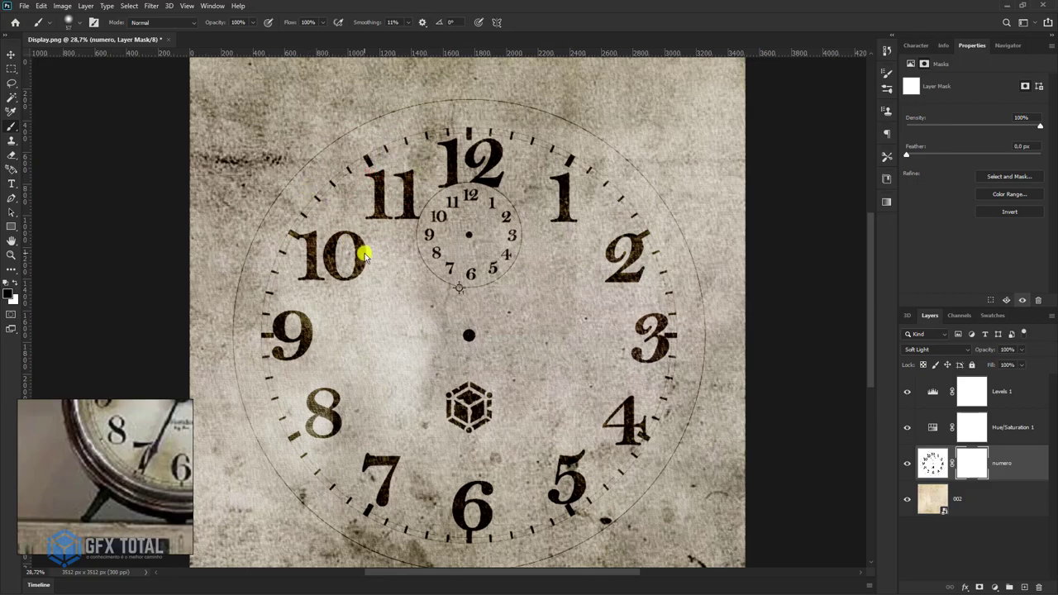
key(z)
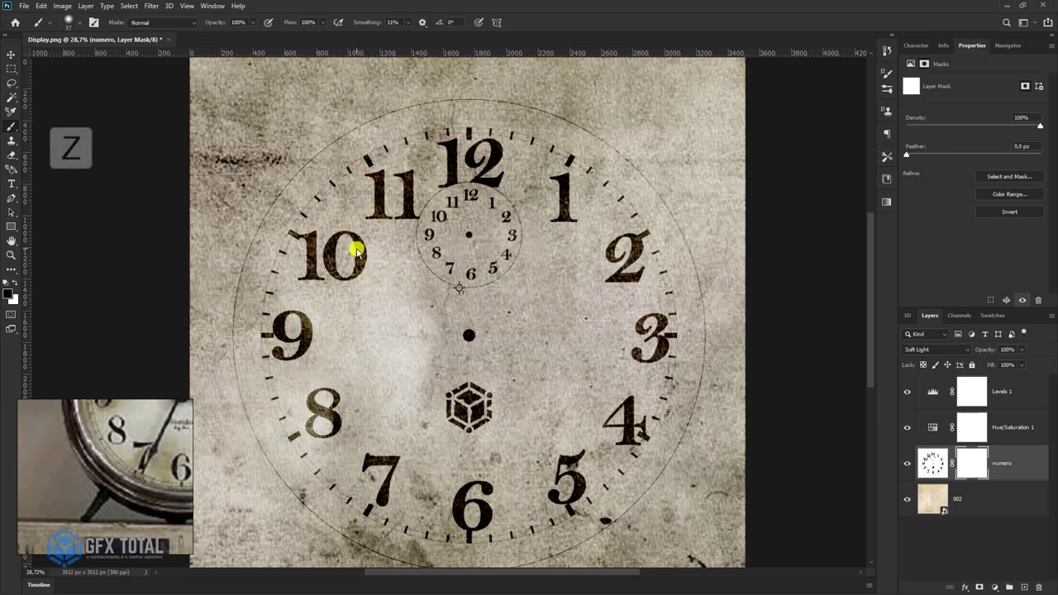
mouse_move(359, 250)
mouse_down()
mouse_move(430, 359)
mouse_move(324, 201)
mouse_move(411, 319)
mouse_move(444, 338)
mouse_up()
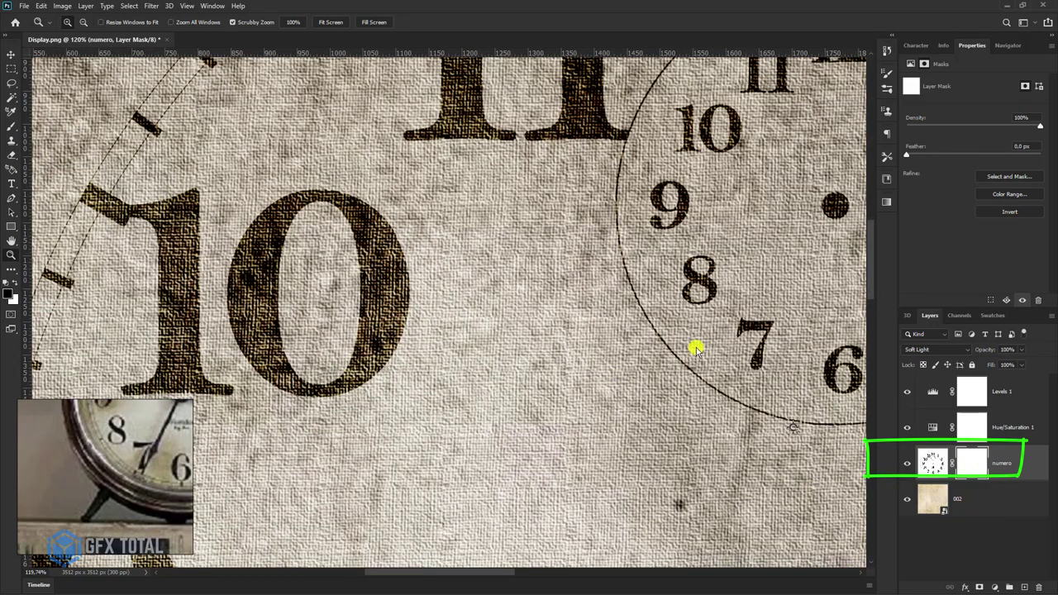
Step: Choose the Kyle's Real Oils - 01 mixer brush from the brush presets
click(11, 126)
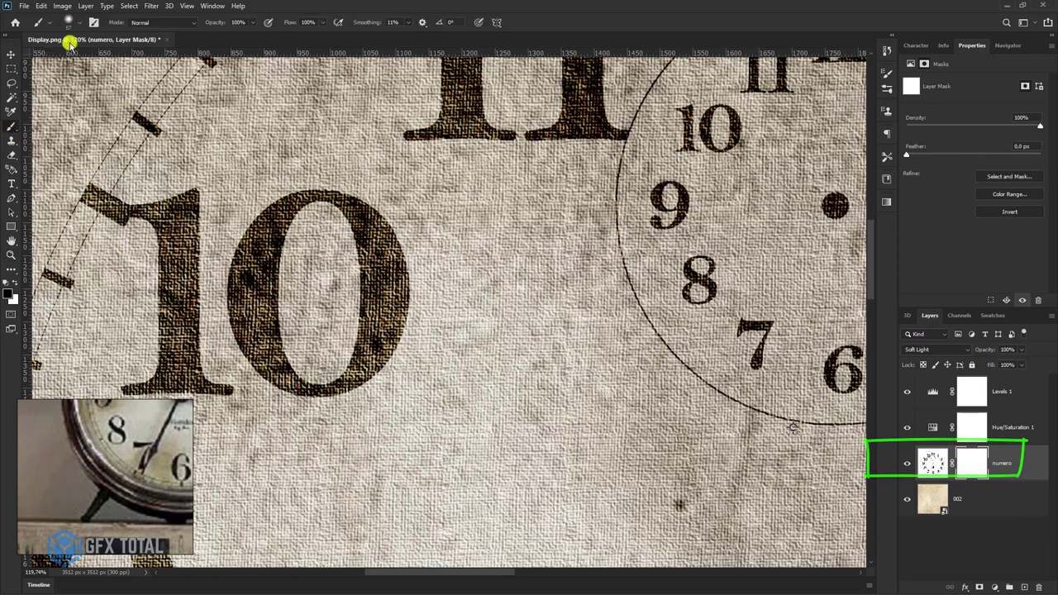
click(73, 20)
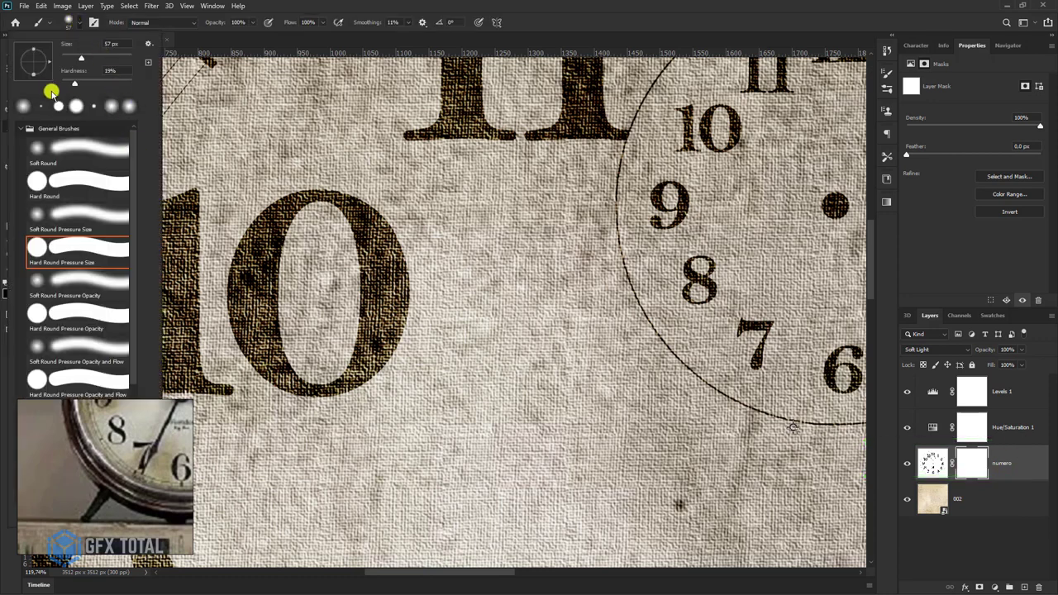
click(148, 44)
key(Escape)
scroll(134, 199, down, 1)
drag(132, 213, 135, 310)
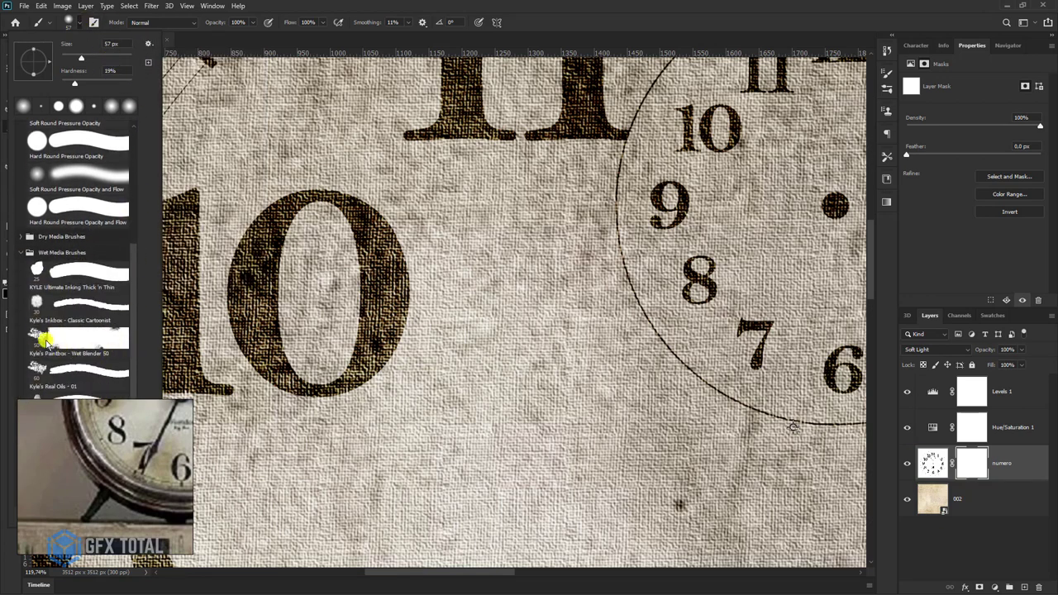
click(37, 338)
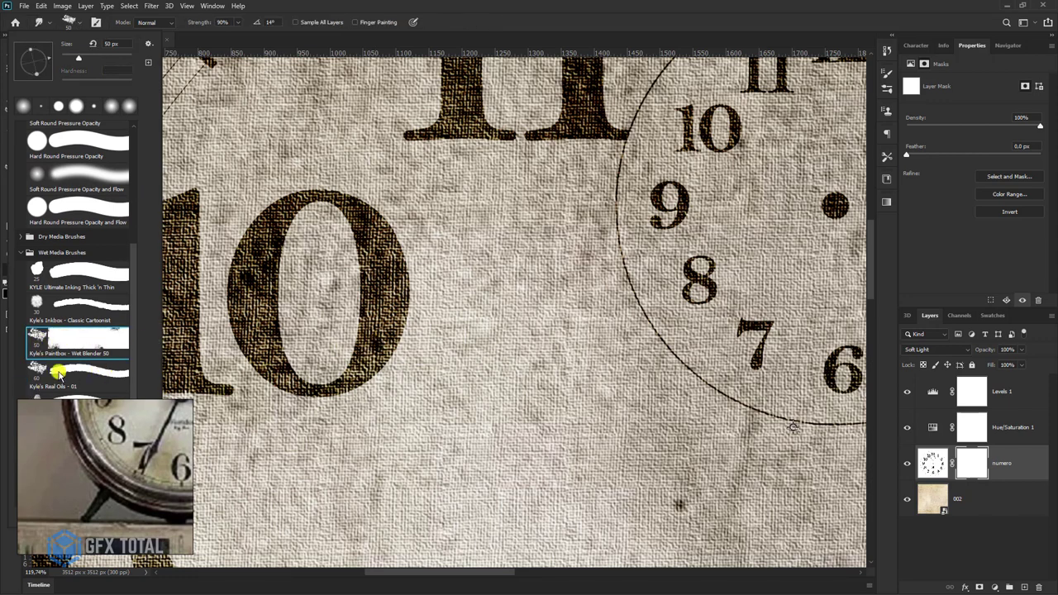
click(60, 374)
click(412, 303)
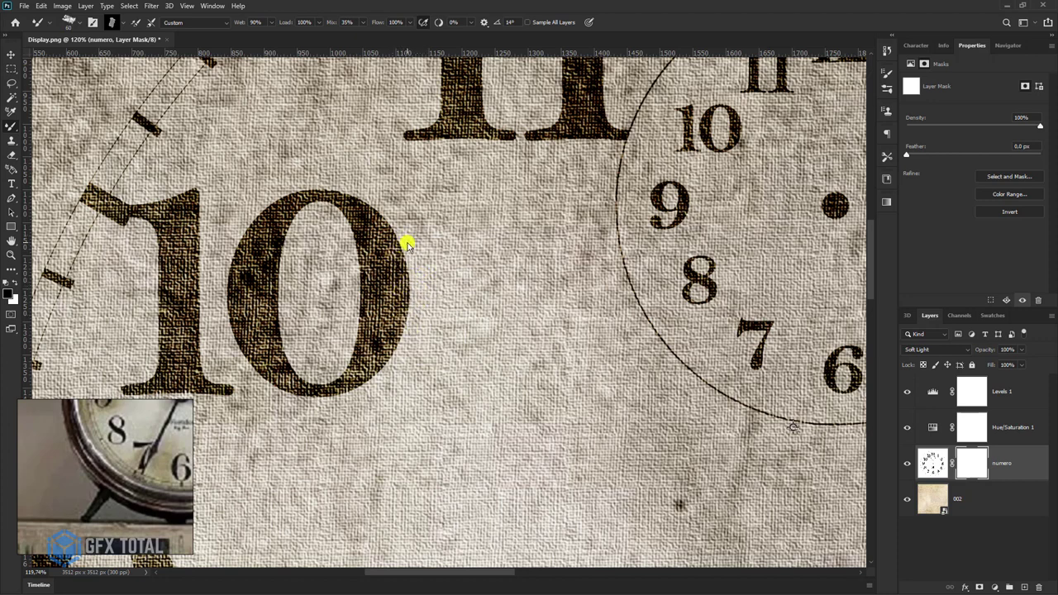
Step: Paint worn strokes into the numero mask fading the 10 and nearby ticks, checking the mask view
mouse_move(406, 244)
mouse_down()
mouse_move(407, 325)
mouse_move(388, 234)
mouse_up()
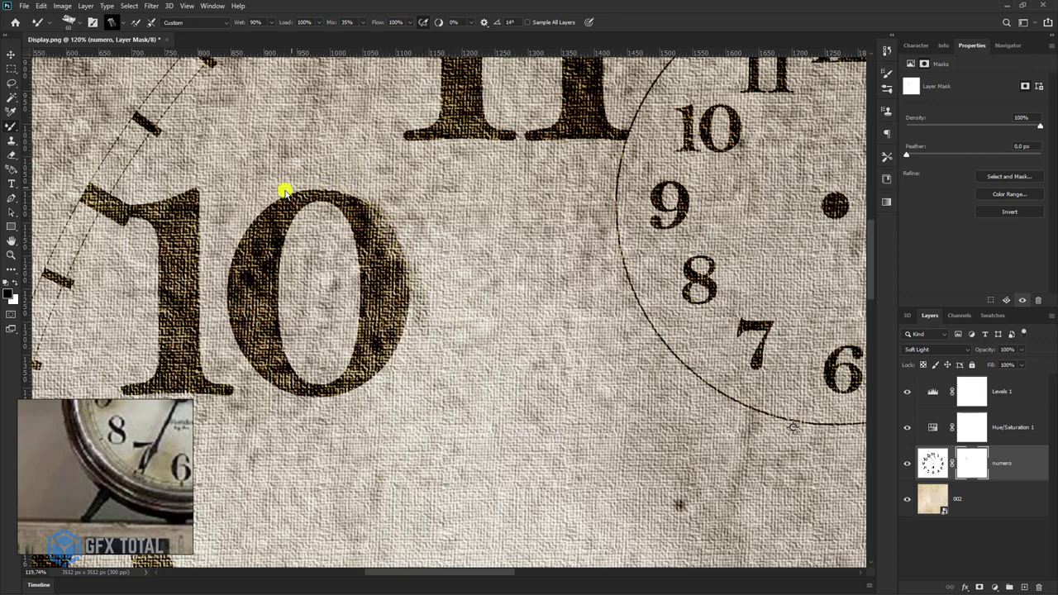
click(119, 145)
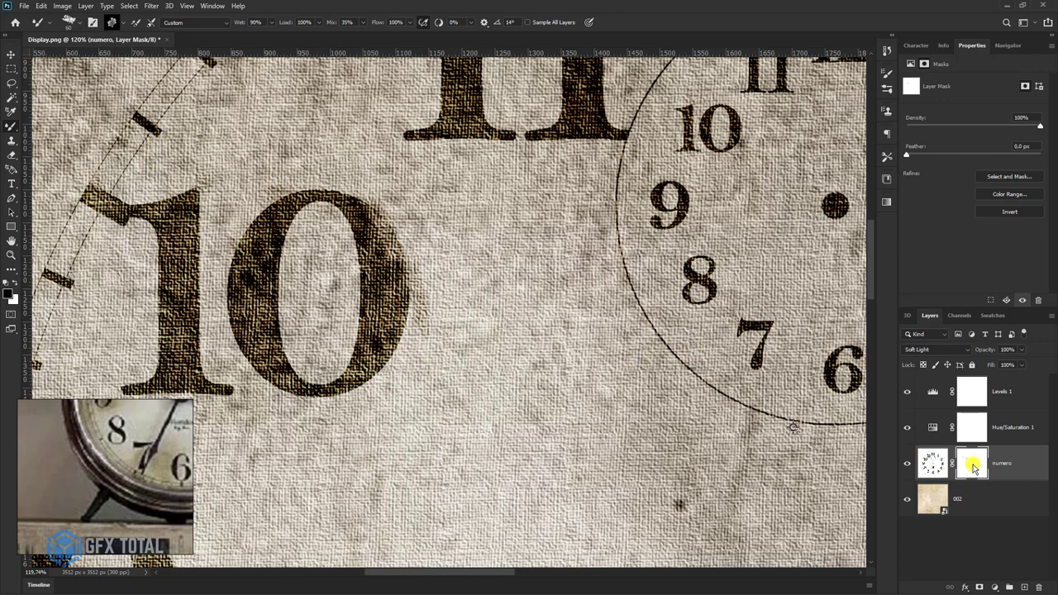
alt+click(973, 467)
mouse_move(271, 194)
mouse_down()
mouse_move(292, 184)
mouse_move(270, 194)
mouse_up()
mouse_move(253, 233)
mouse_down()
mouse_move(237, 274)
mouse_move(229, 250)
mouse_move(263, 256)
mouse_up()
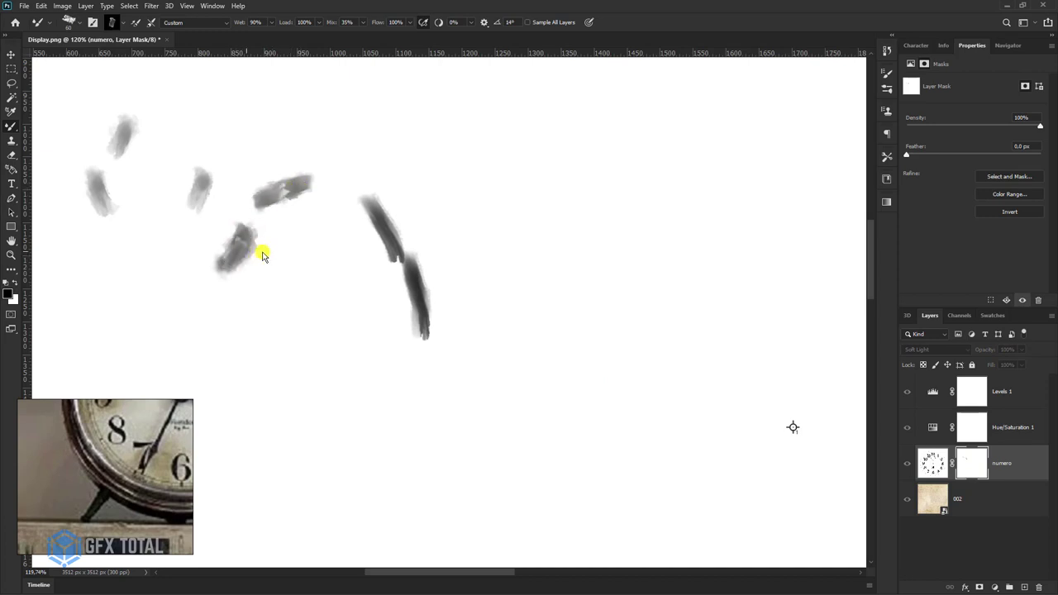
click(932, 461)
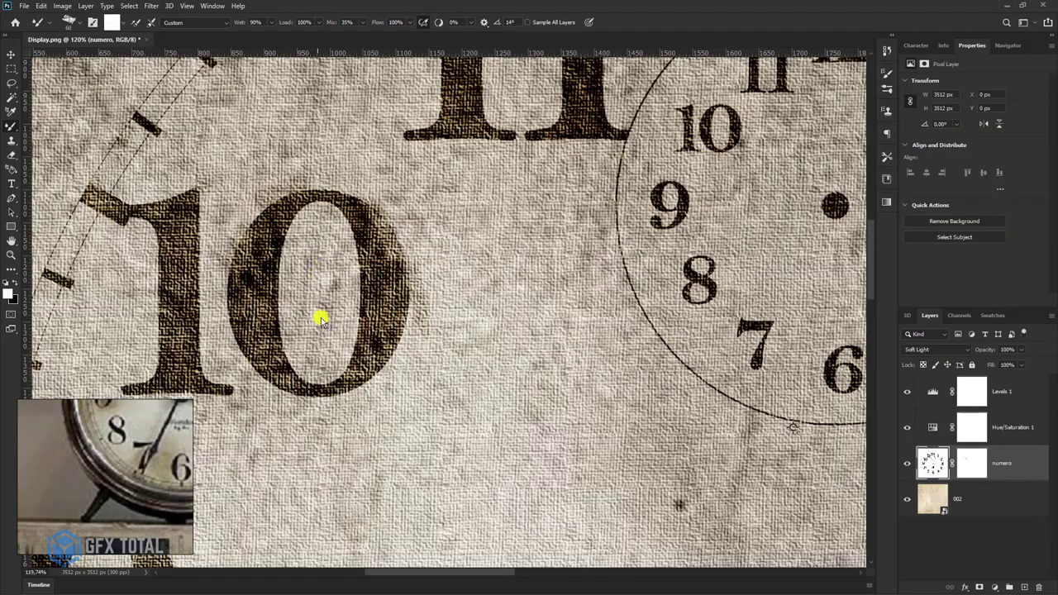
Step: Zoom in on the hexagon logo and try a mixer-brush stroke on it, undoing it
key(z)
mouse_move(540, 356)
mouse_down()
mouse_move(449, 246)
mouse_move(467, 285)
mouse_up()
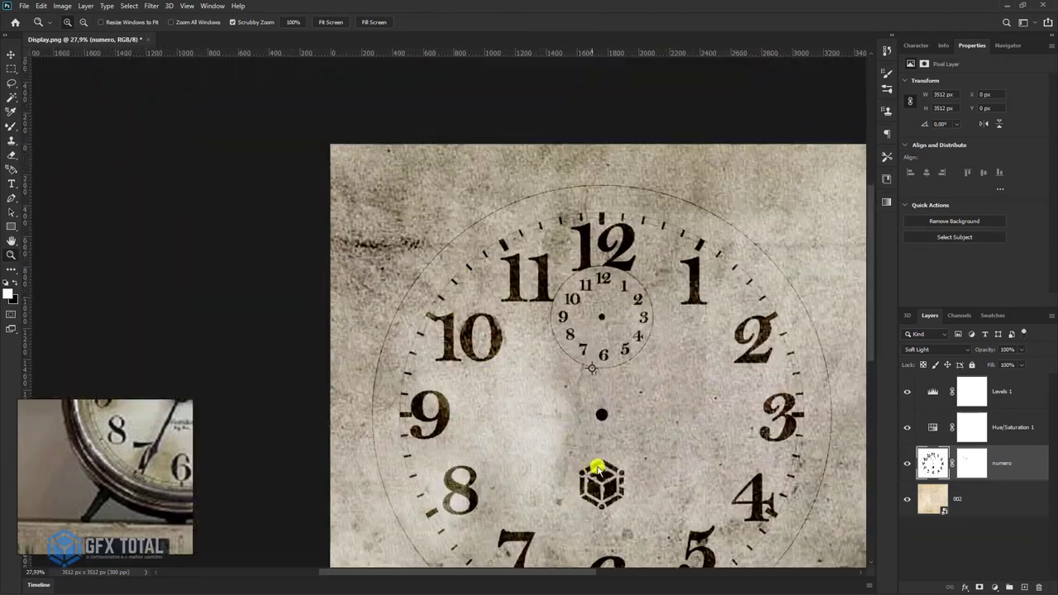
drag(626, 488, 531, 253)
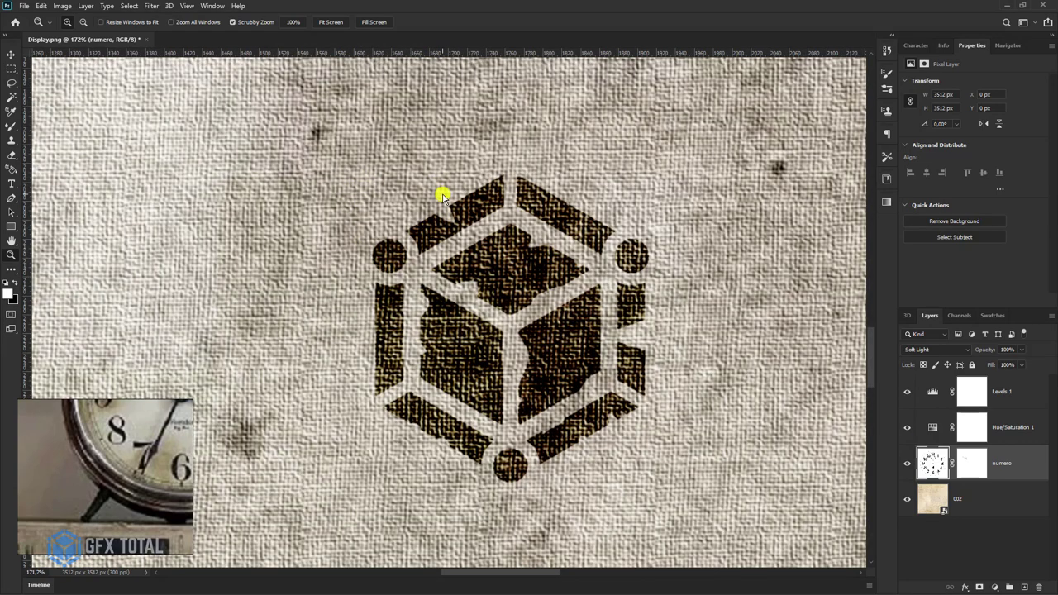
key(b)
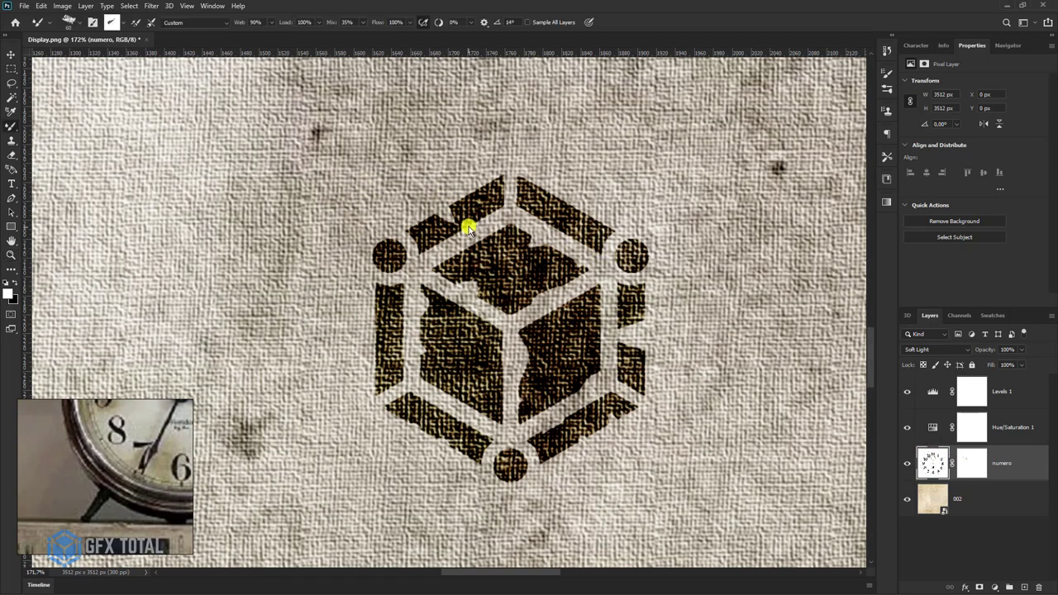
drag(438, 207, 434, 202)
key(ctrl+z)
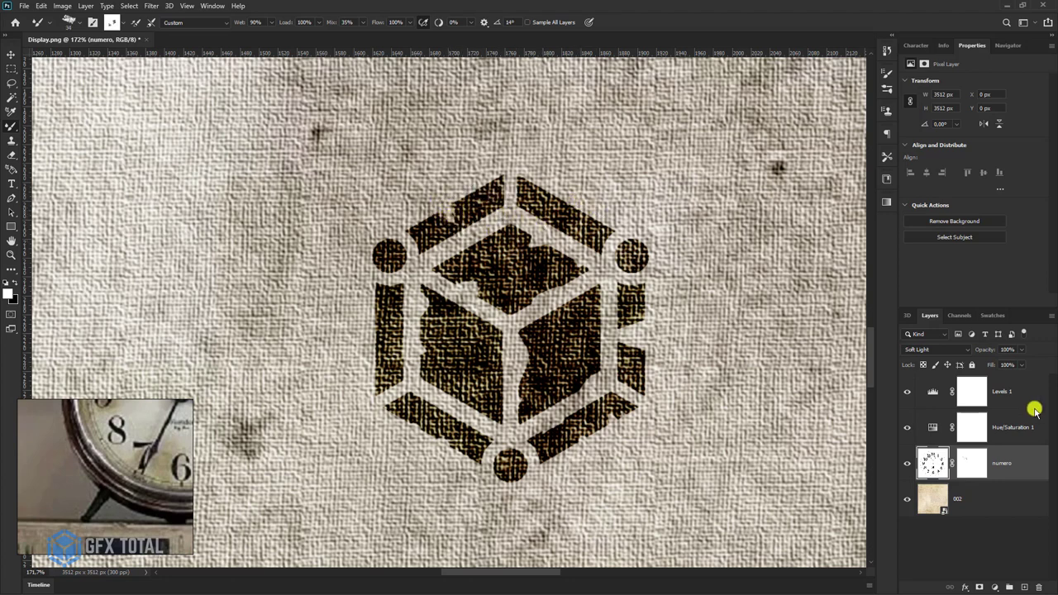
Step: Wear the logo through the numero mask with white foreground, inspect the mask, then zoom out fully
click(978, 471)
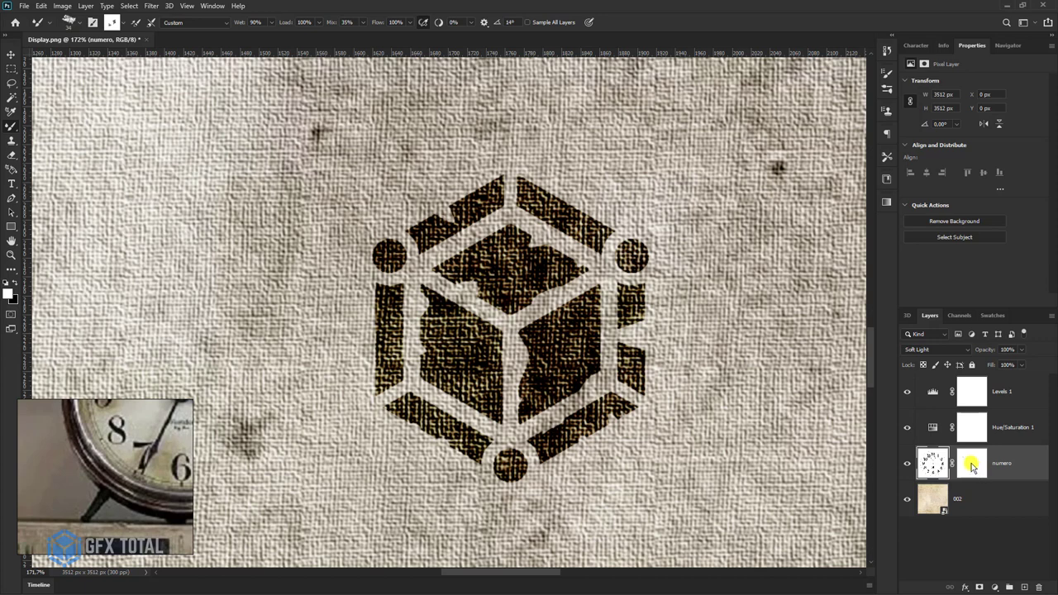
key(x)
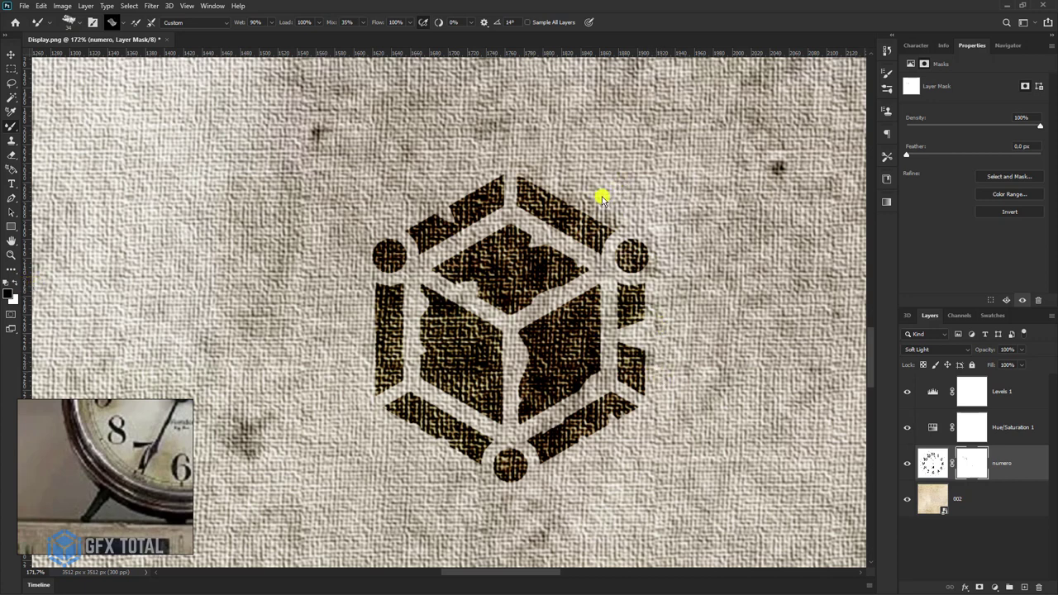
key(x)
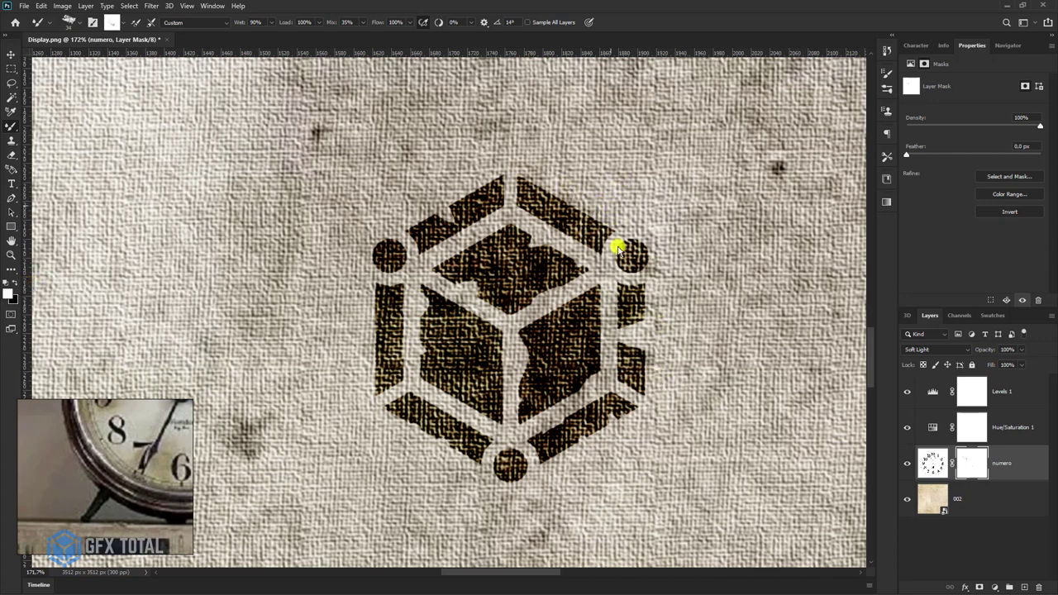
alt+click(969, 464)
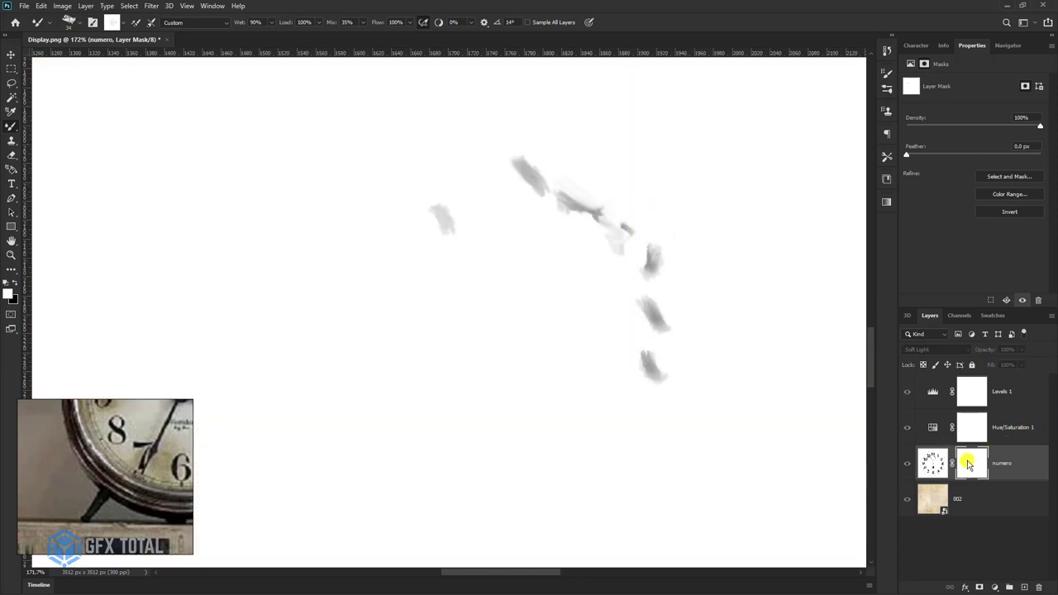
click(932, 463)
key(z)
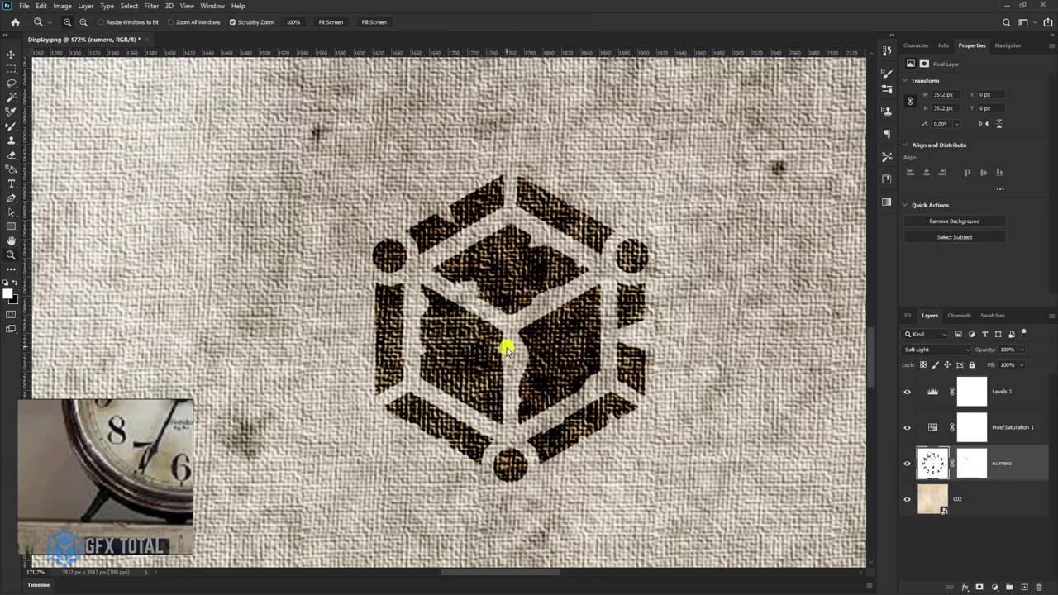
drag(405, 313, 338, 229)
drag(555, 196, 526, 248)
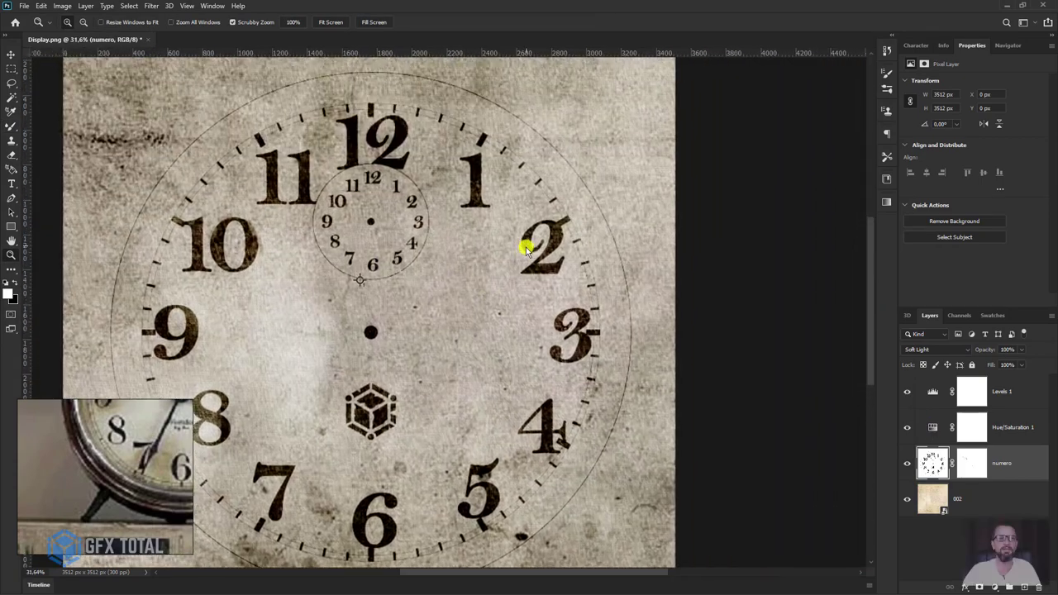
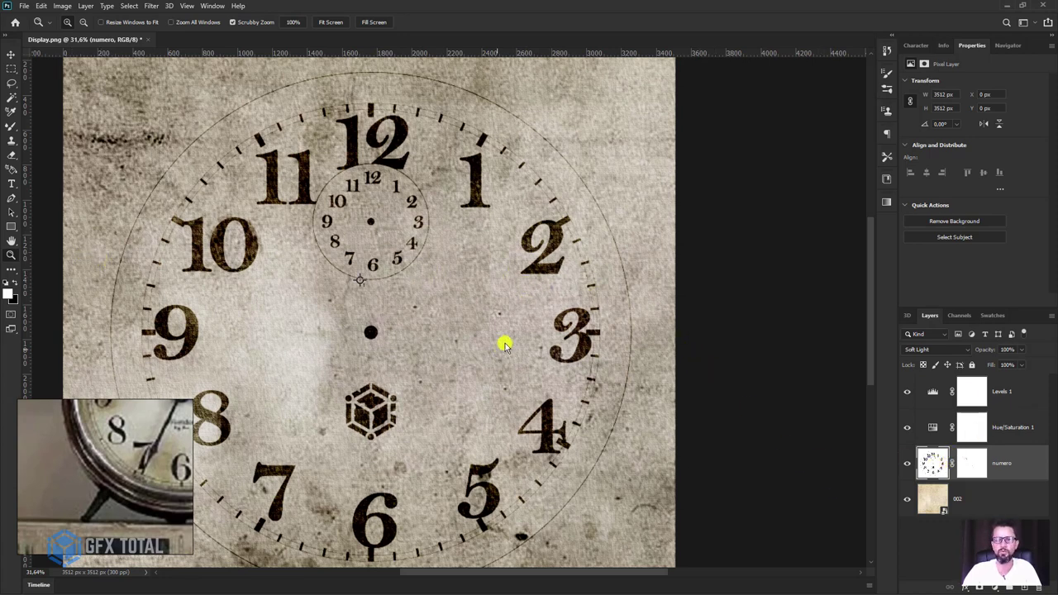
Step: Zoom in on numeral 2 on the numero layer and hide texture layer 002
alt+click(982, 469)
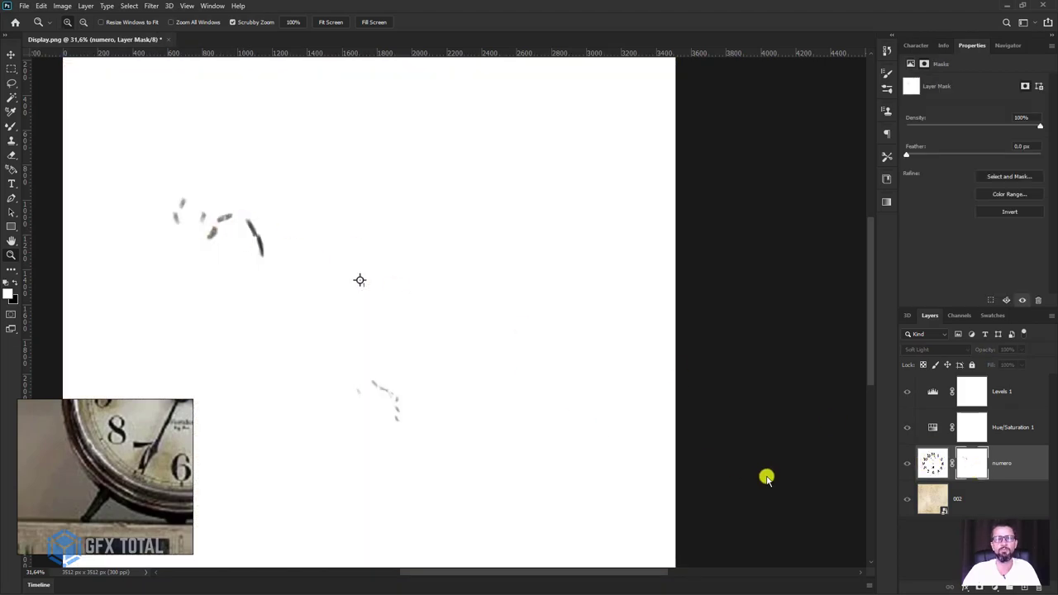
click(932, 468)
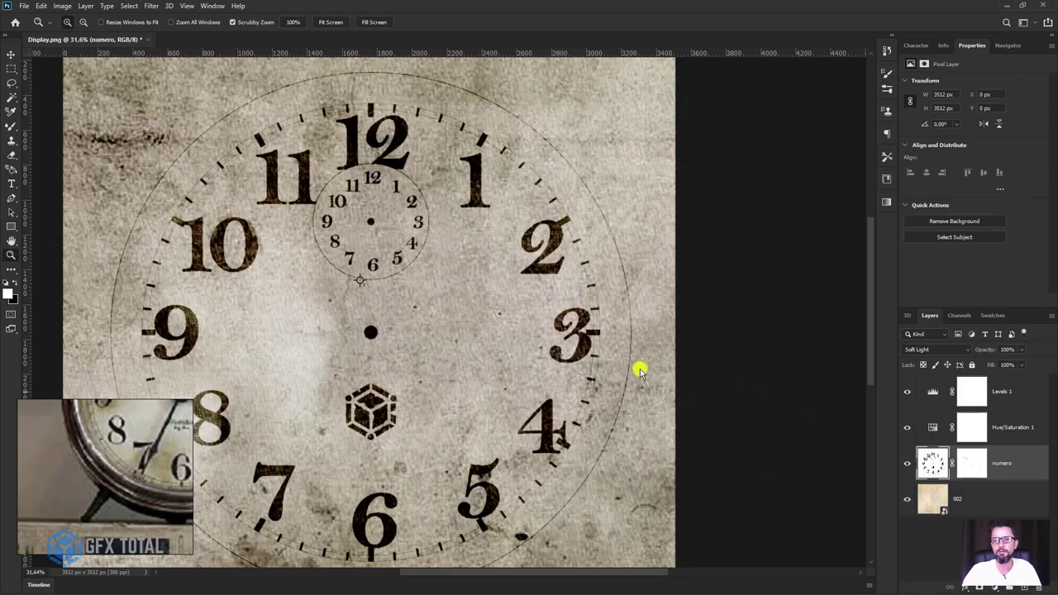
mouse_move(543, 261)
mouse_down()
mouse_move(590, 401)
mouse_move(869, 508)
mouse_up()
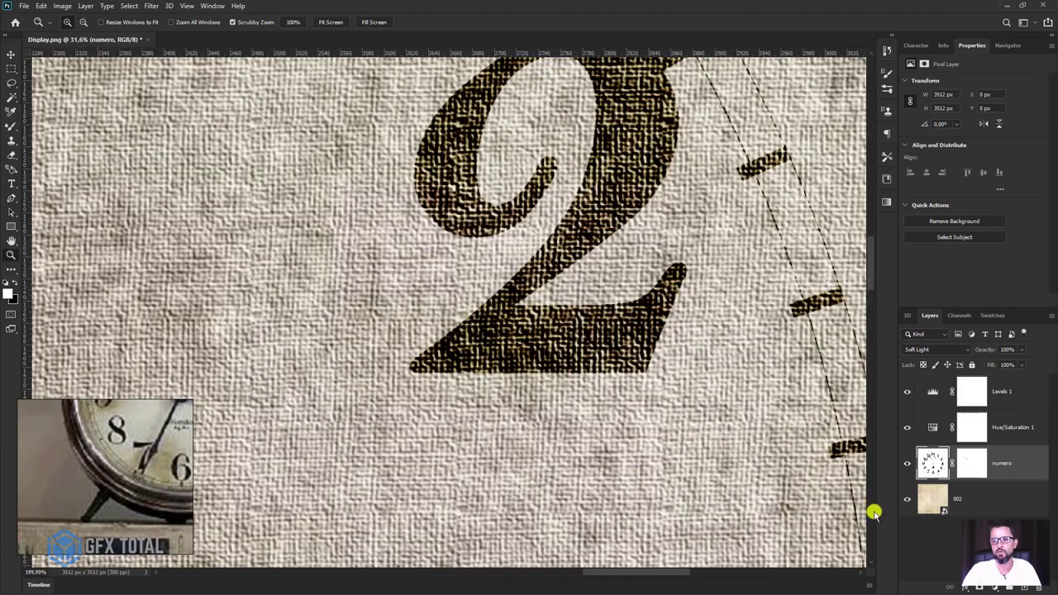
click(907, 501)
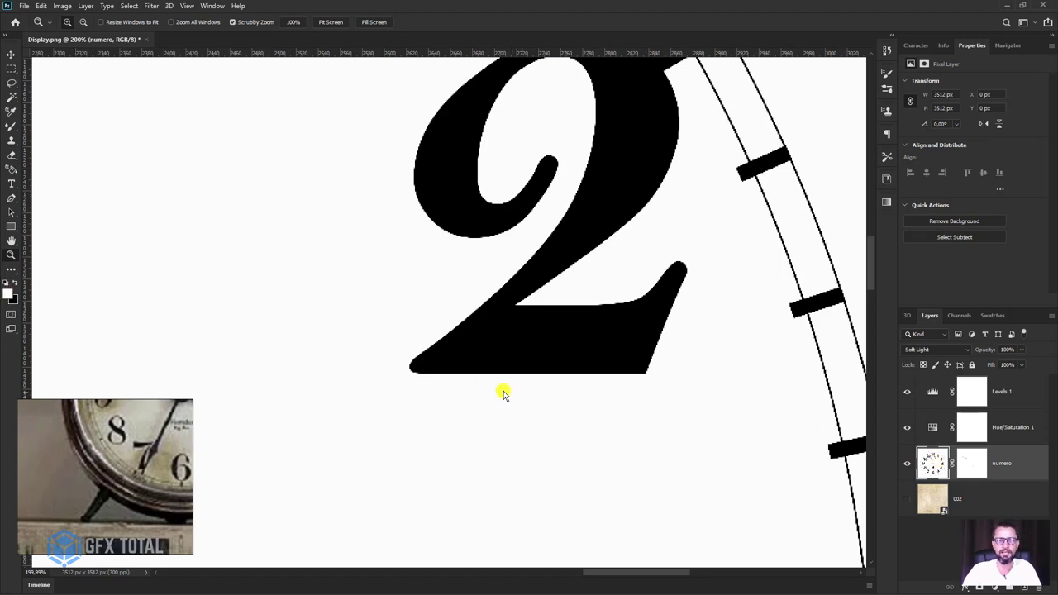
Step: Pick the 60 px Mixer Brush preset and smear the 2's bottom edge and inner join
click(9, 126)
right_click(10, 126)
click(51, 125)
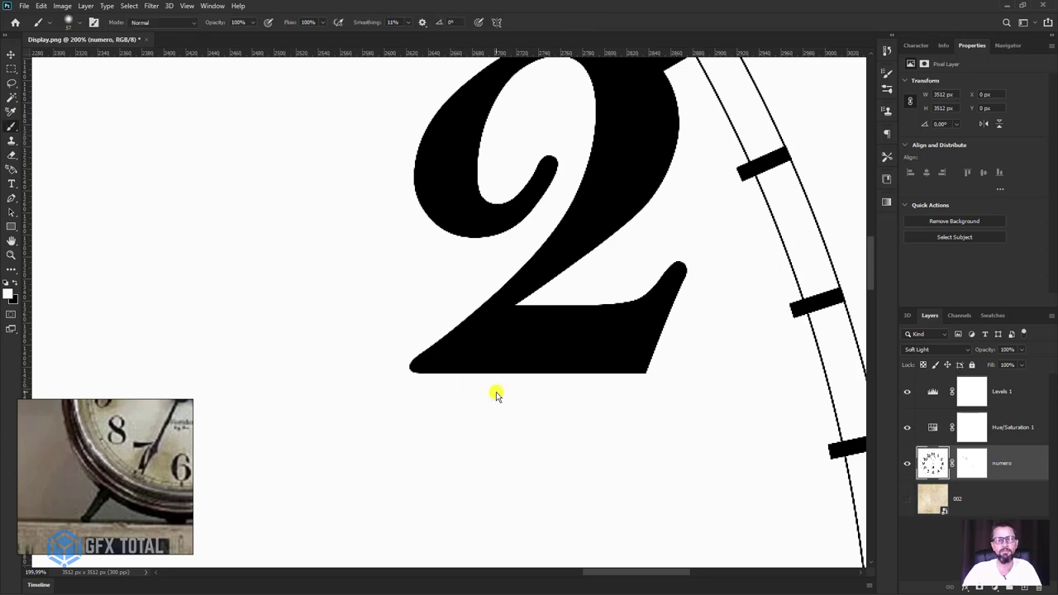
alt+right_drag(496, 395, 488, 389)
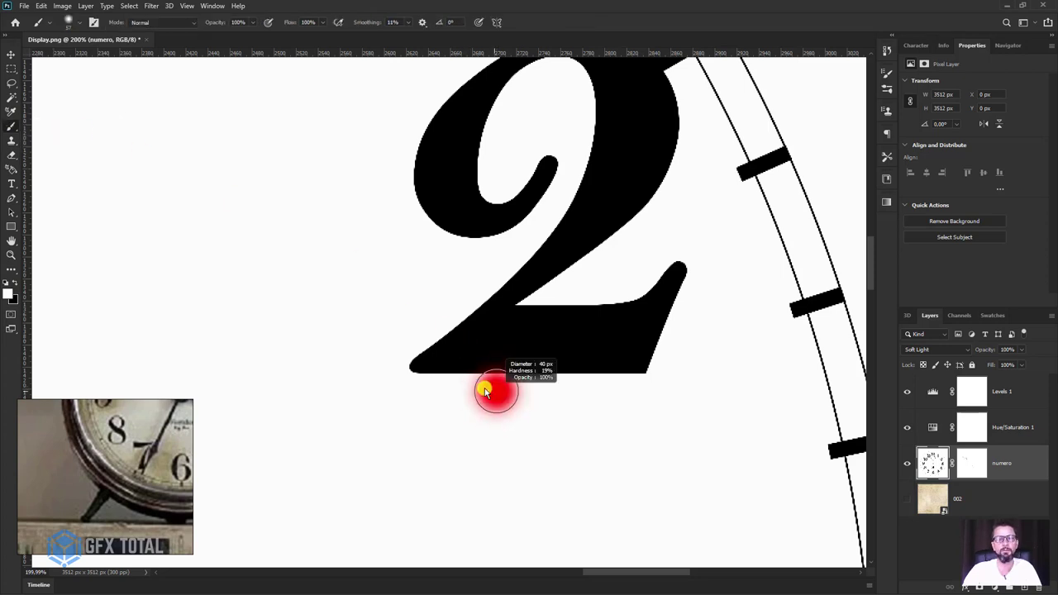
click(66, 19)
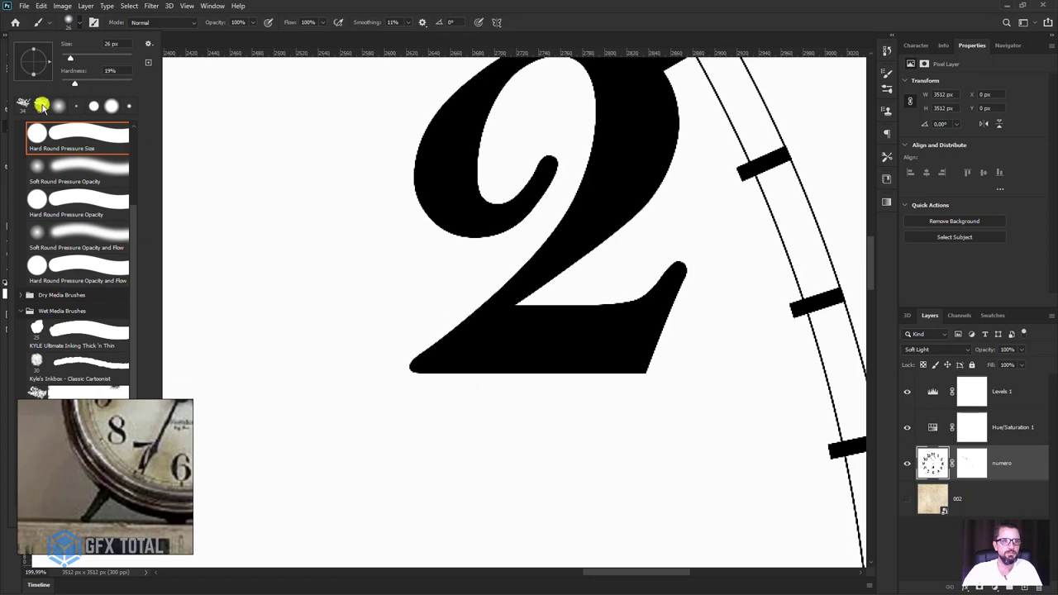
click(41, 105)
click(469, 391)
mouse_move(467, 373)
mouse_down()
mouse_move(668, 373)
mouse_move(702, 316)
mouse_move(694, 281)
mouse_move(600, 256)
mouse_move(566, 285)
mouse_up()
key(ctrl+z)
key(ctrl+z)
key(ctrl+z)
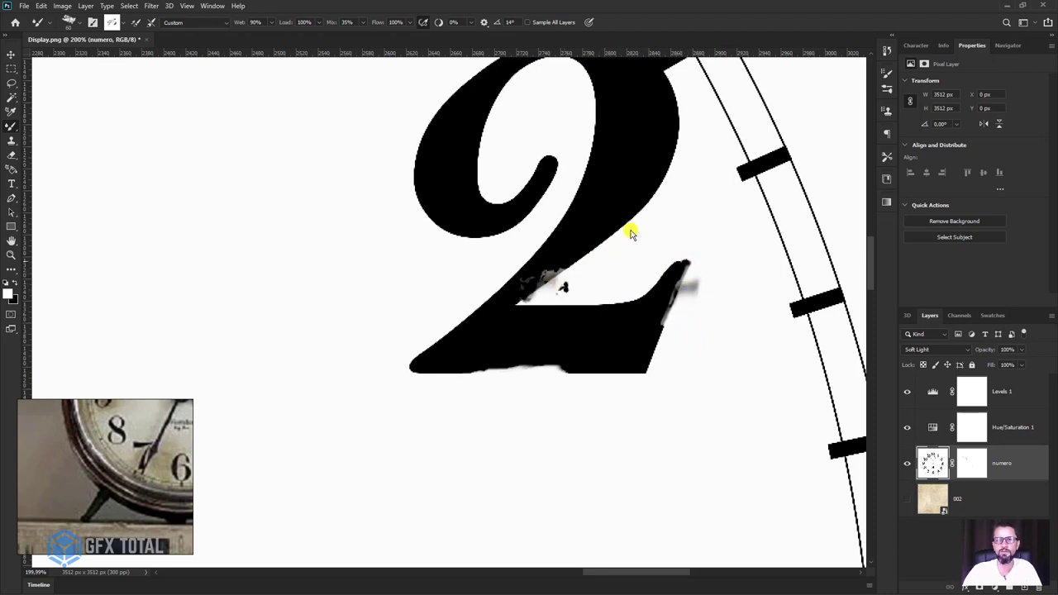
mouse_move(630, 229)
mouse_down()
mouse_move(657, 168)
mouse_move(667, 87)
mouse_up()
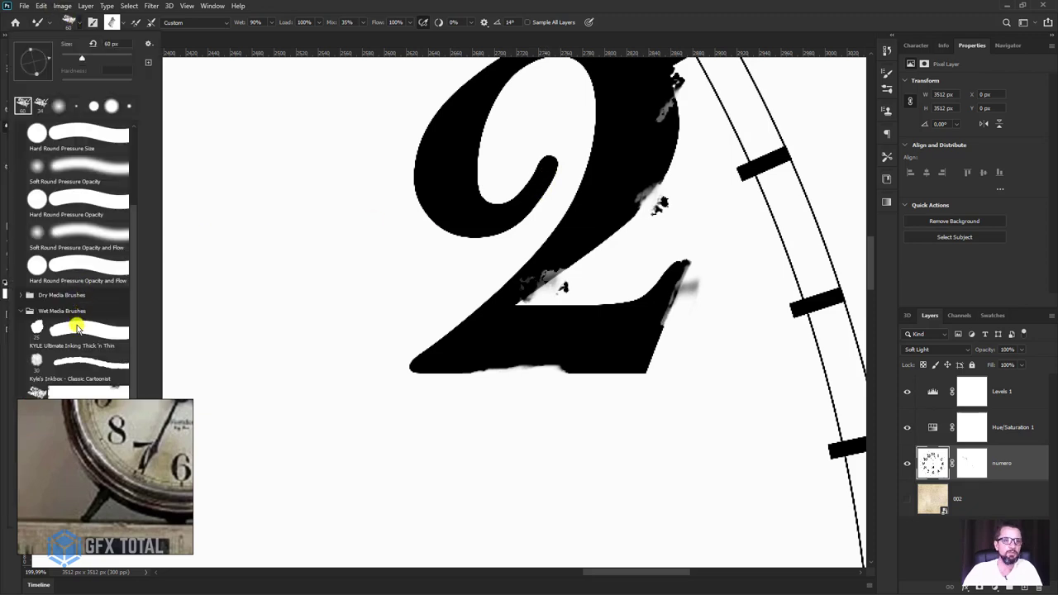
Step: Try the Kyle's Paintbox Wet Blender 50 brush below the 2, undoing both smudges
scroll(66, 330, down, 2)
scroll(66, 330, down, 2)
click(66, 338)
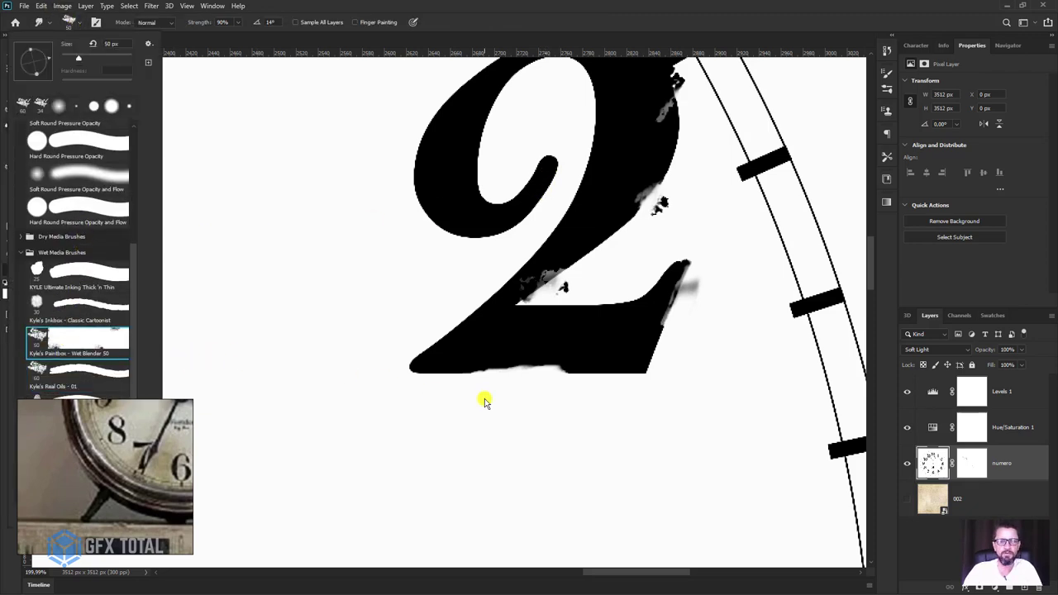
drag(485, 402, 542, 391)
key(ctrl+z)
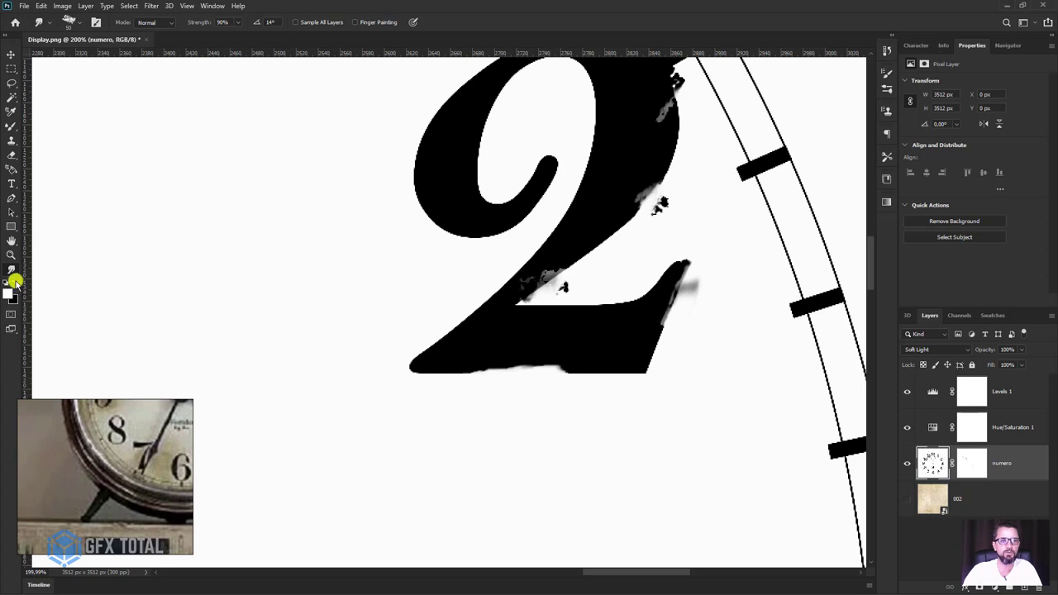
drag(516, 375, 586, 377)
key(ctrl+z)
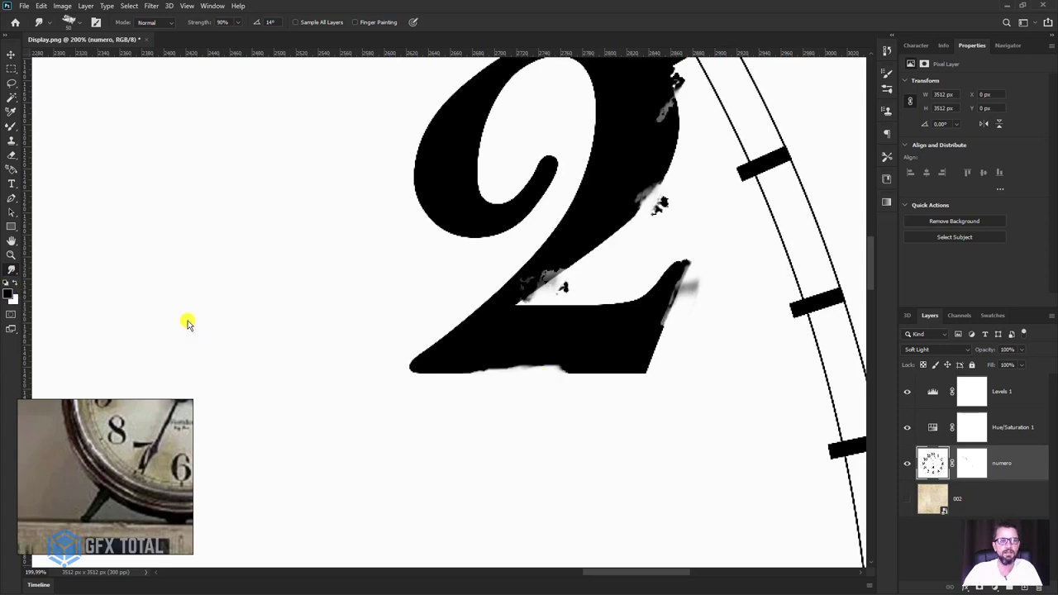
Step: Swap to white foreground and select the All Purpose Blender brush from Special Effects Brushes
click(14, 285)
click(66, 23)
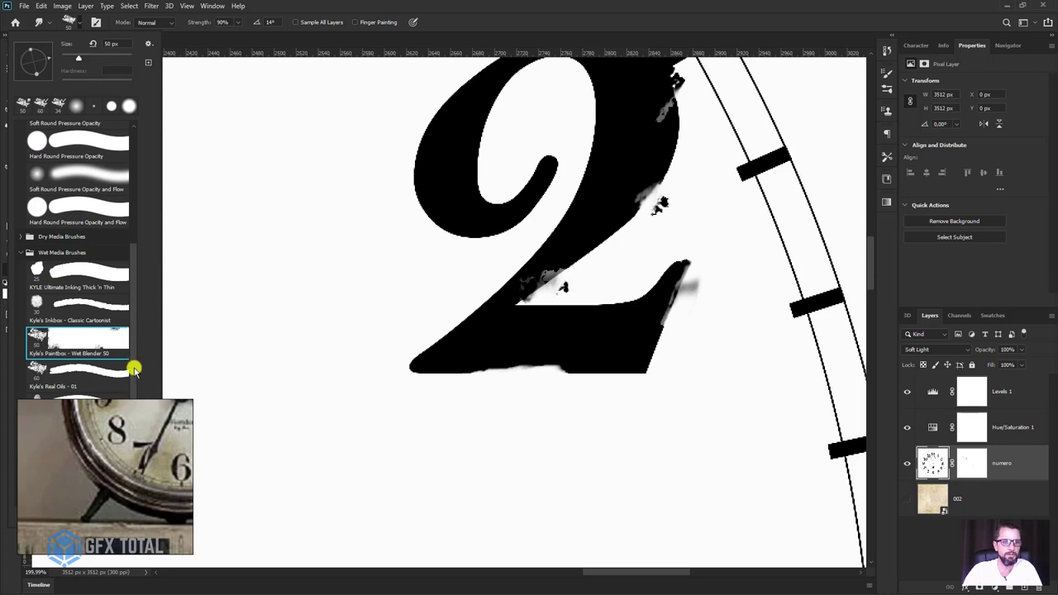
click(193, 404)
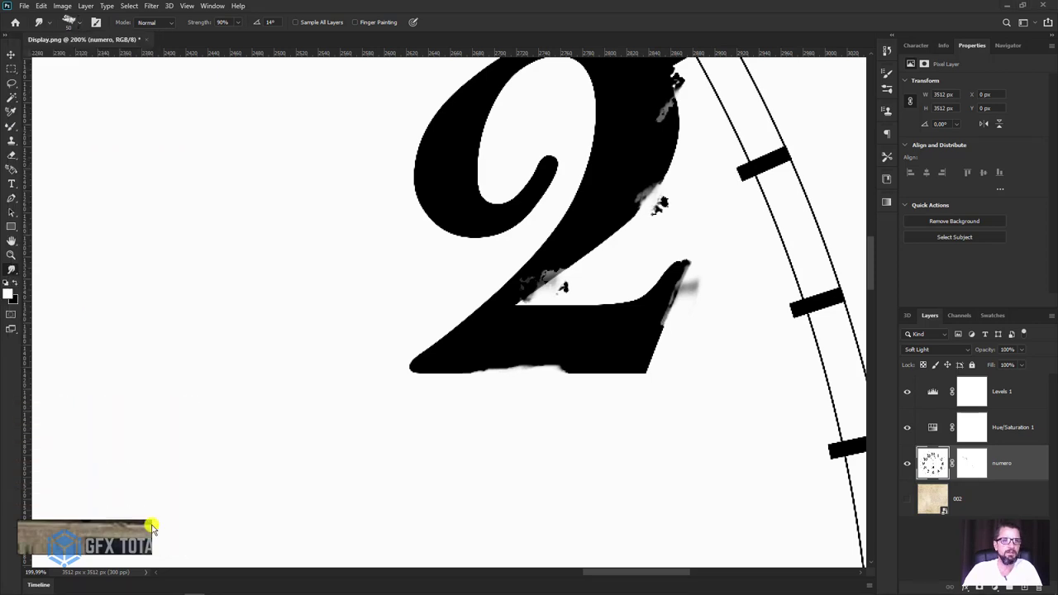
click(76, 21)
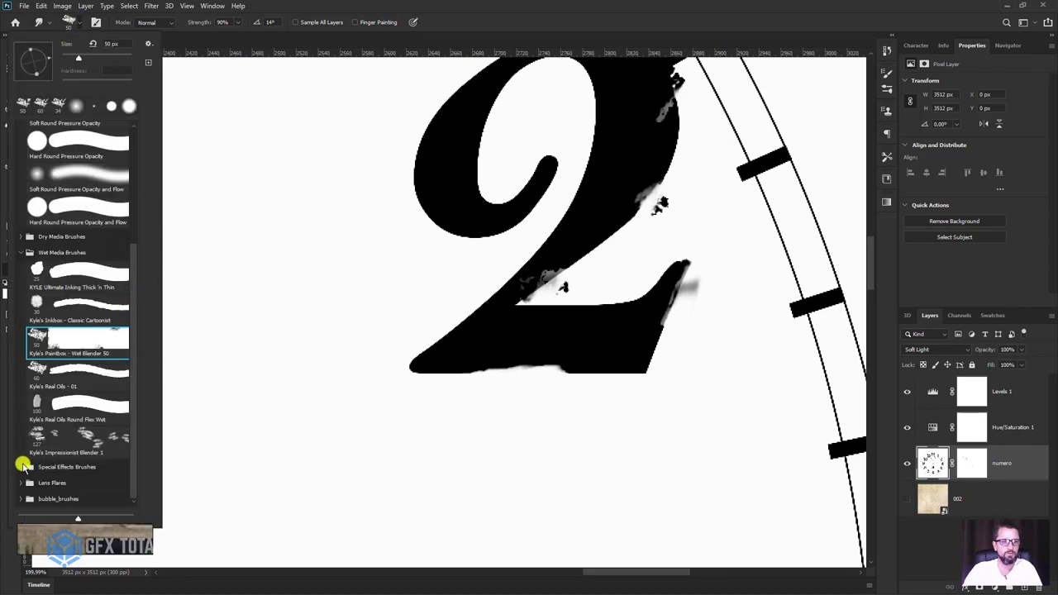
click(21, 467)
scroll(82, 444, down, 1)
scroll(78, 418, down, 1)
scroll(77, 406, down, 2)
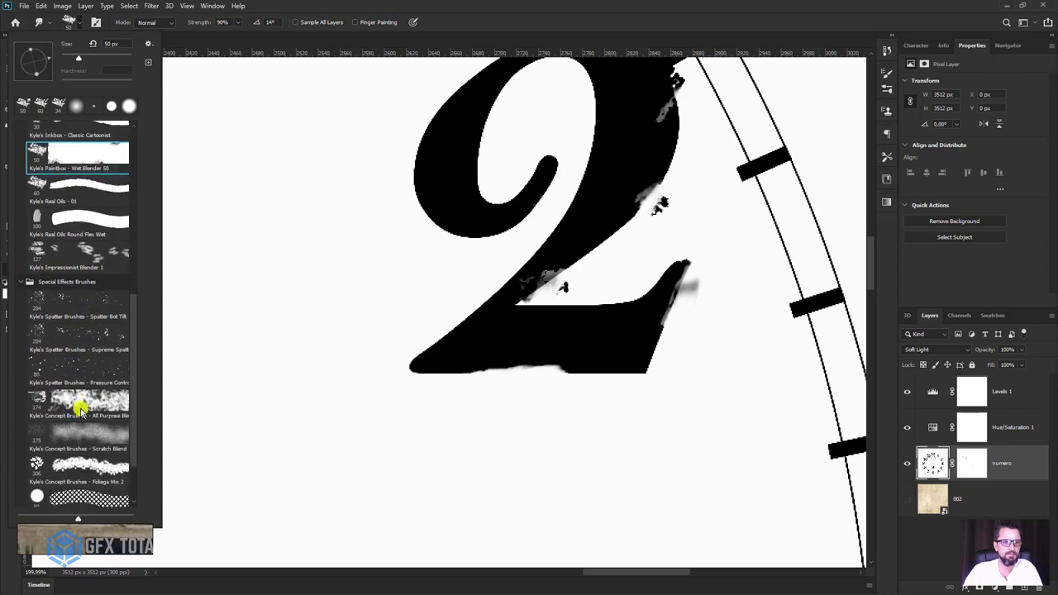
scroll(111, 391, down, 1)
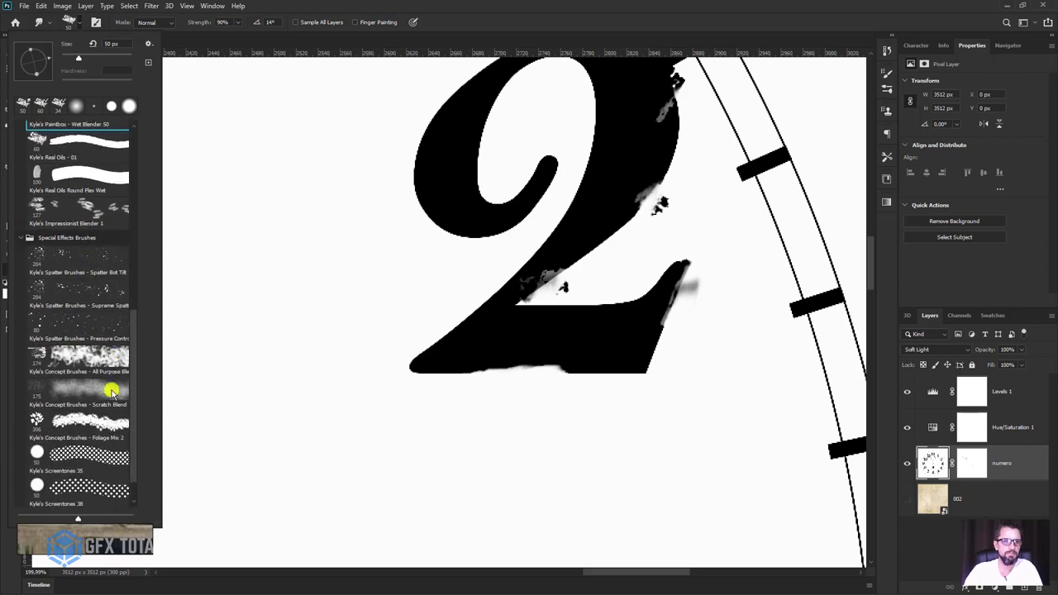
click(77, 345)
Step: At about 71 px, smudge the 2's bottom edge, diagonal tip and inner curve
alt+right_drag(542, 366, 472, 377)
mouse_move(501, 373)
mouse_down()
mouse_move(590, 372)
mouse_move(555, 379)
mouse_up()
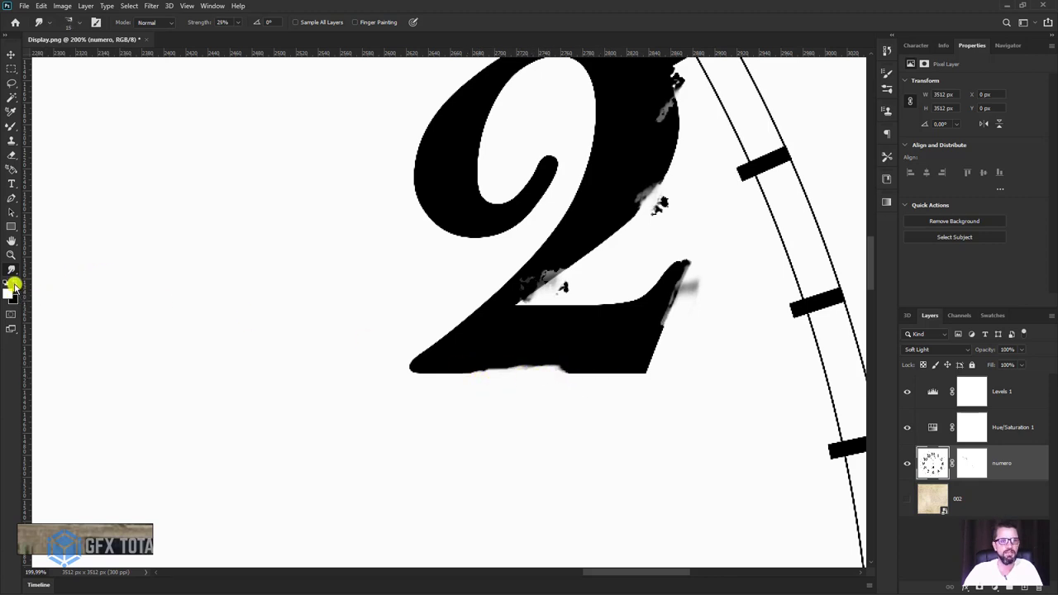
mouse_move(469, 377)
mouse_down()
mouse_move(508, 366)
mouse_move(623, 366)
mouse_move(652, 345)
mouse_move(670, 293)
mouse_up()
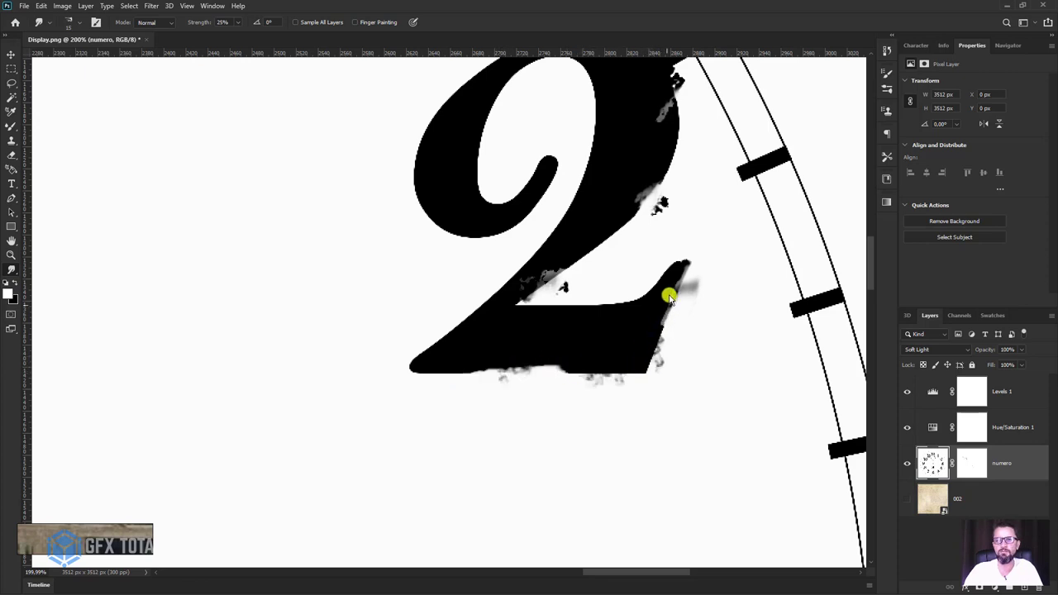
mouse_move(546, 186)
mouse_down()
mouse_move(532, 177)
mouse_move(513, 196)
mouse_up()
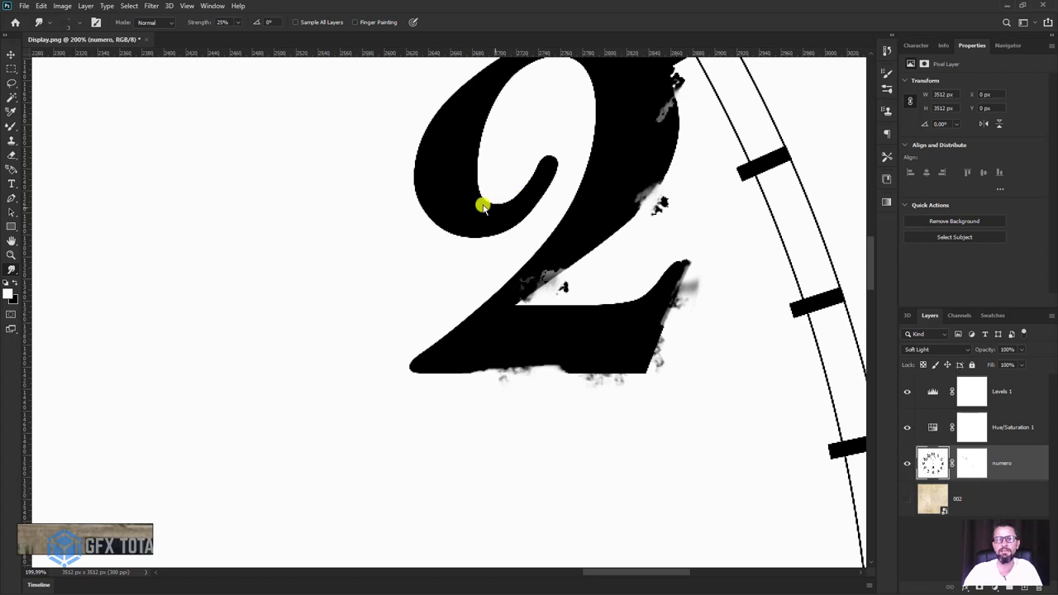
alt+right_drag(482, 137, 484, 146)
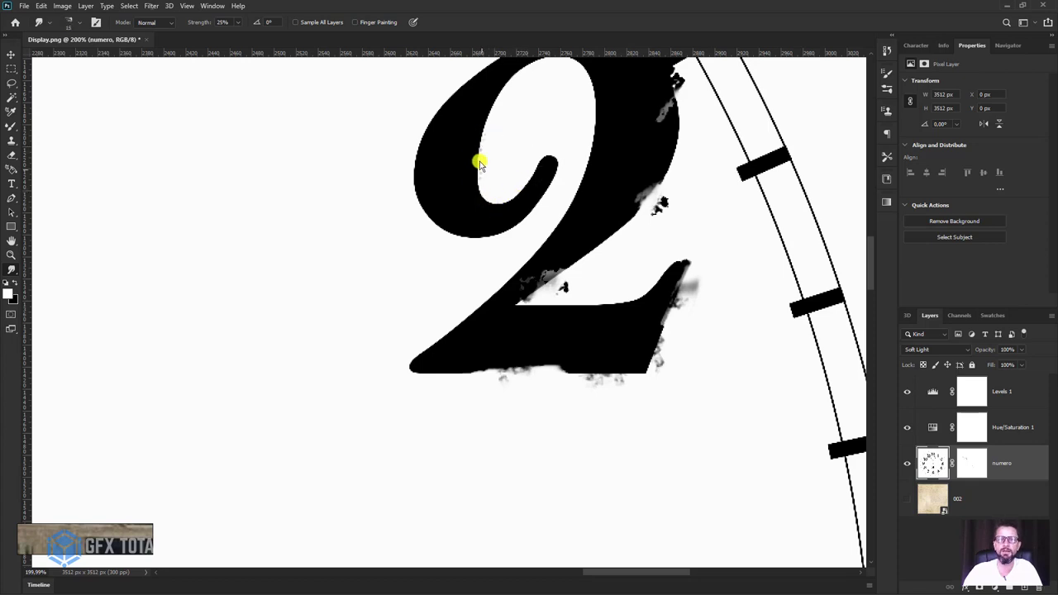
drag(479, 162, 508, 71)
Step: Fit the whole clock face in view, then zoom toward the 10 and 11
key(z)
key(ctrl+0)
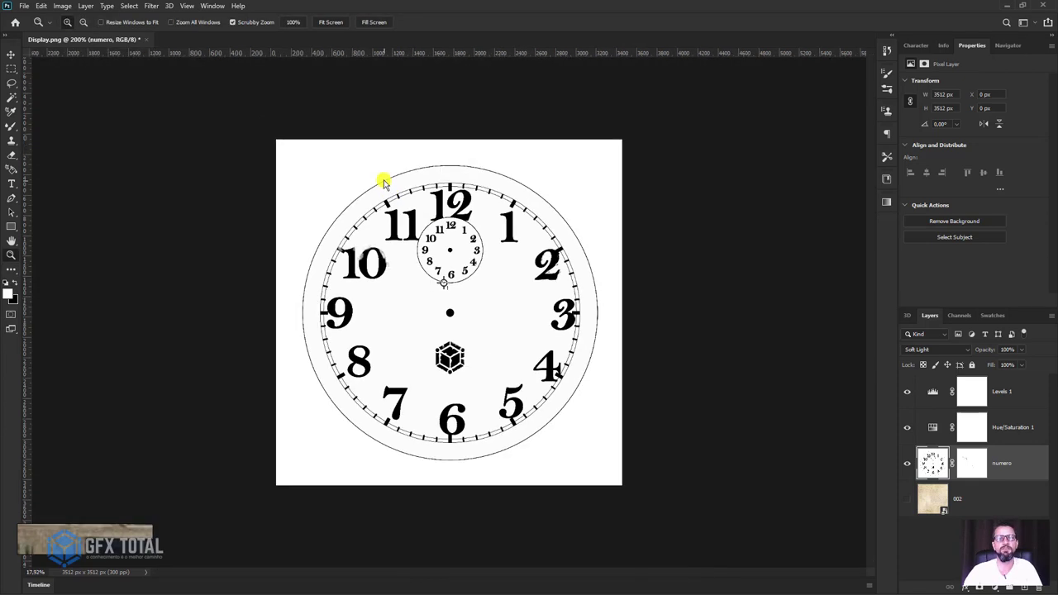
scroll(396, 199, up, 3)
scroll(355, 225, up, 2)
scroll(456, 295, down, 1)
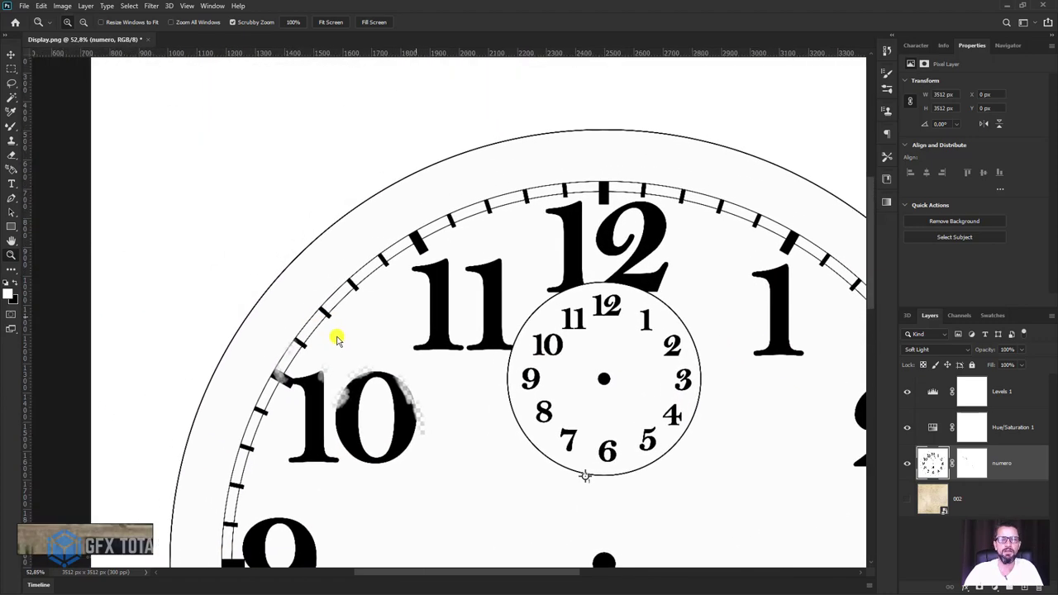
scroll(347, 347, up, 1)
scroll(372, 363, up, 1)
scroll(355, 248, up, 1)
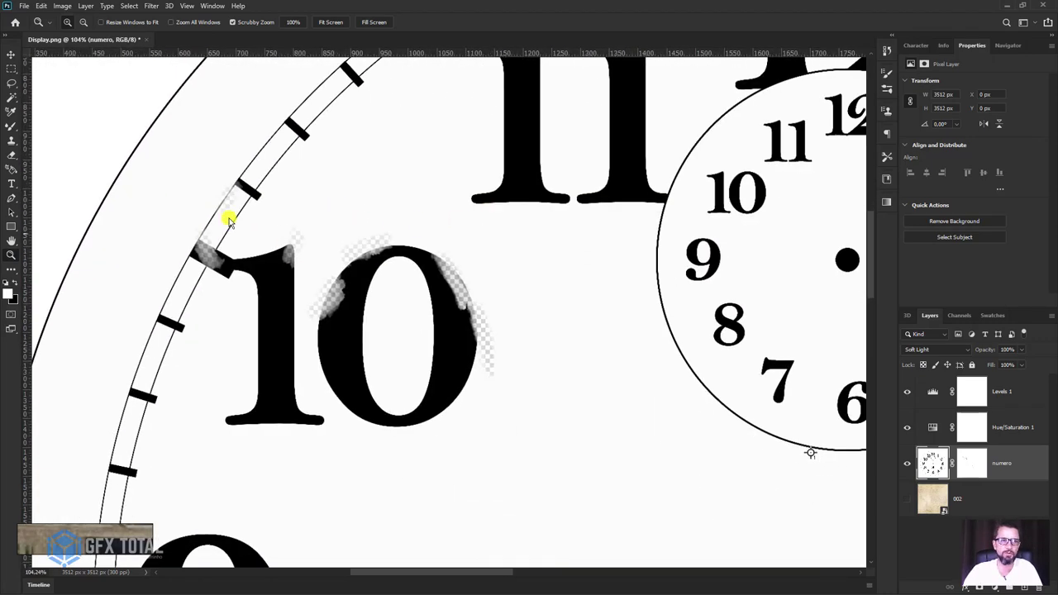
Step: Select the Scratch Blend smudging brush from the bubble_brushes folder
click(11, 126)
click(70, 23)
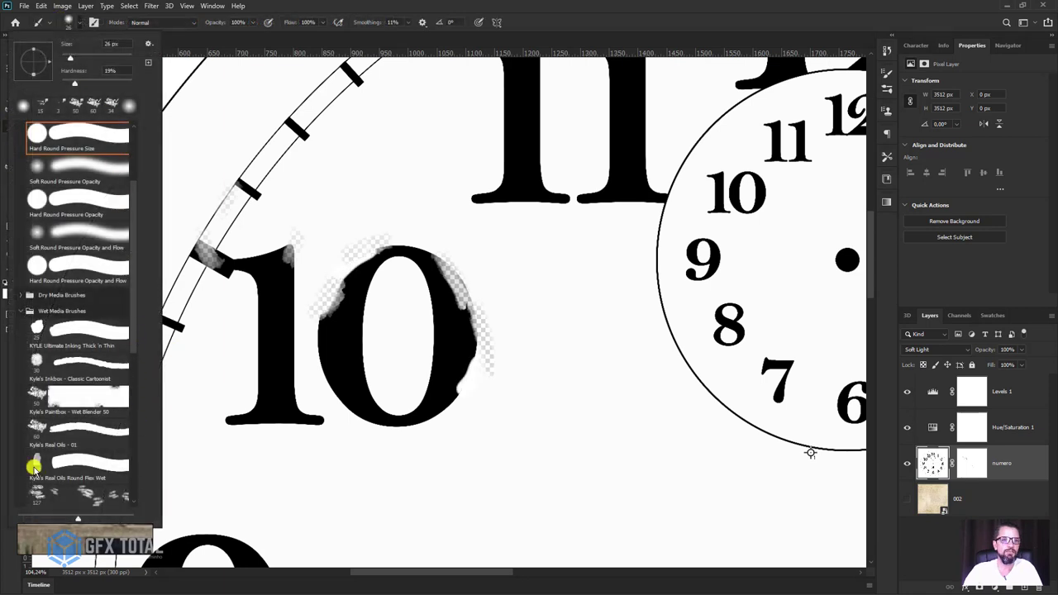
scroll(37, 475, down, 5)
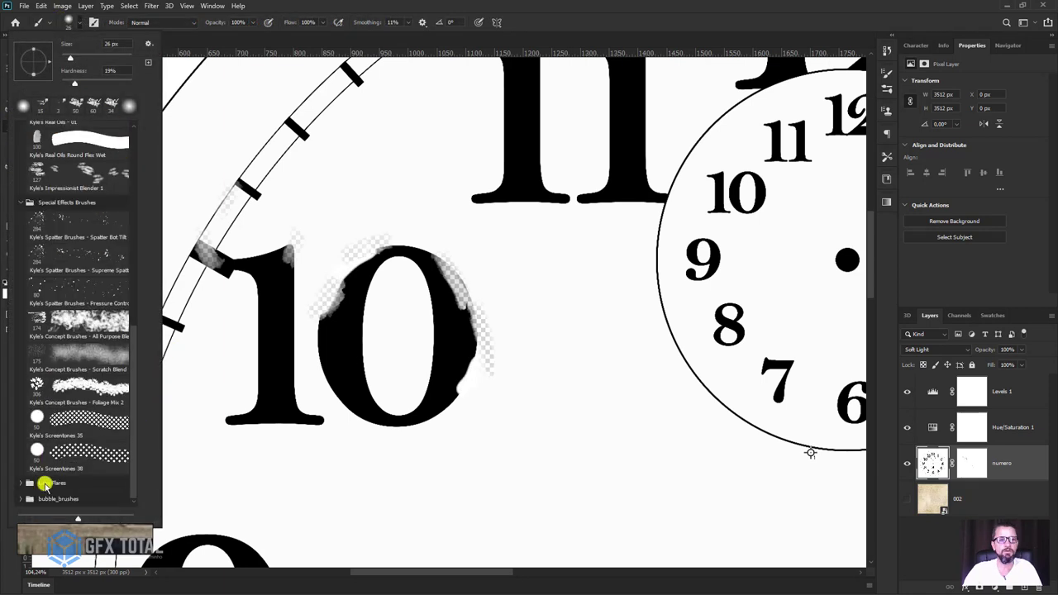
click(23, 500)
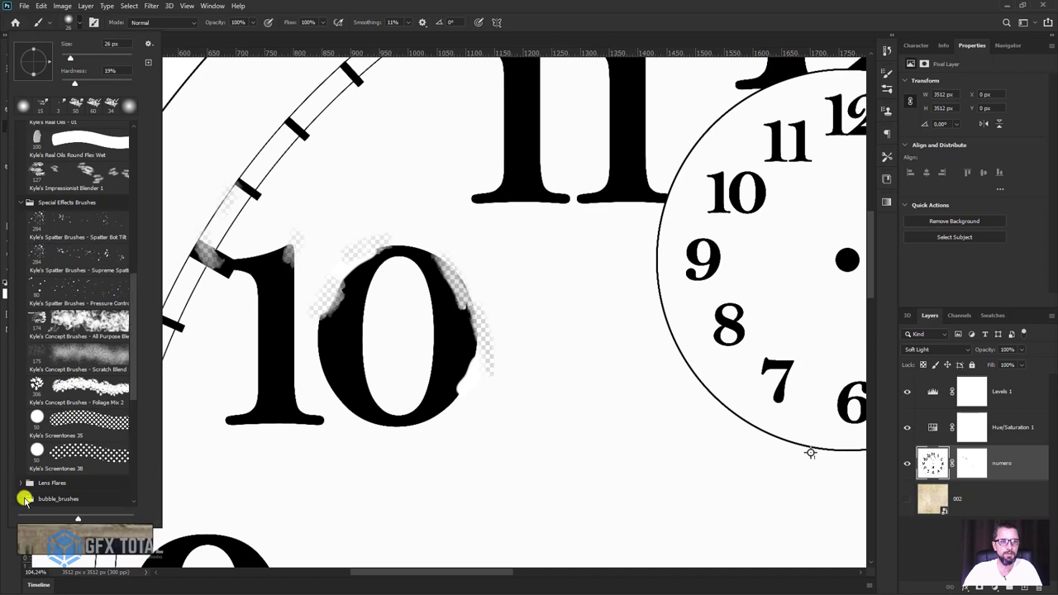
scroll(47, 463, down, 1)
scroll(79, 364, down, 1)
scroll(79, 364, up, 1)
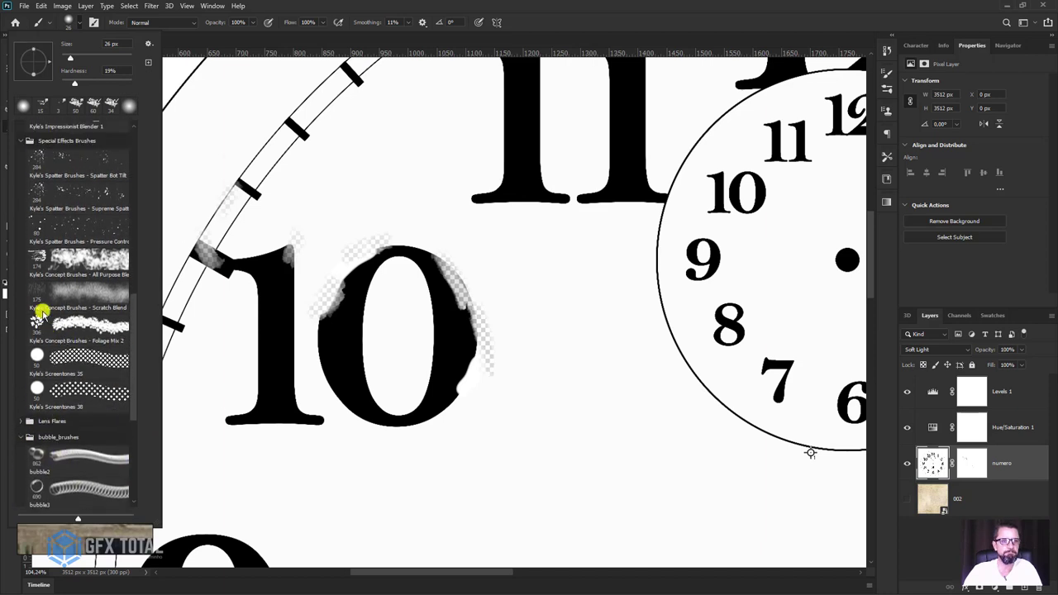
scroll(66, 337, up, 1)
click(87, 328)
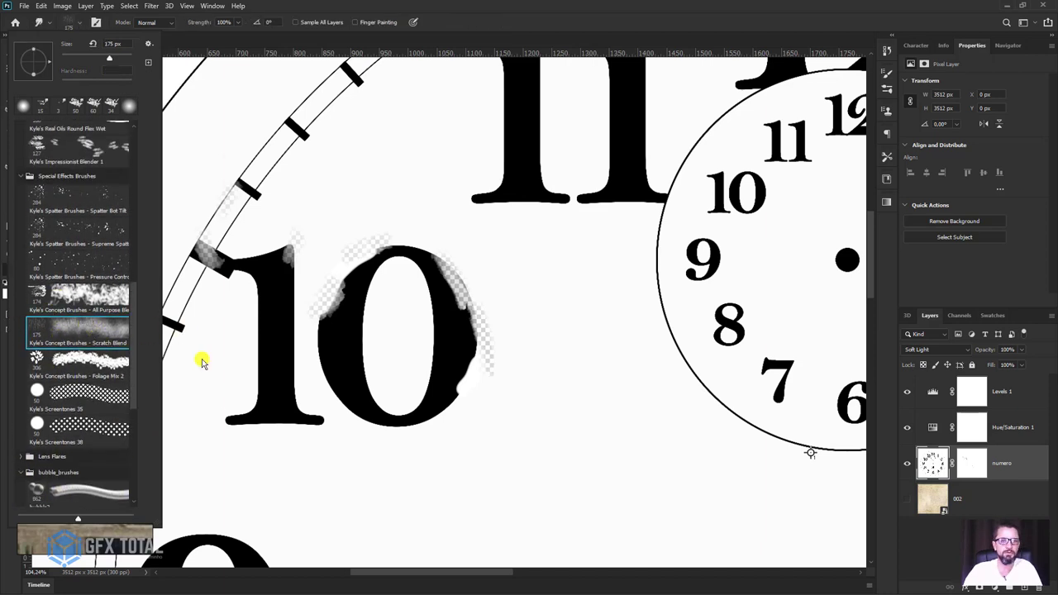
Step: Add scratchy wear along the right edge of the 0, undoing failed attempts
mouse_move(477, 402)
mouse_down()
mouse_move(468, 292)
mouse_move(487, 298)
mouse_move(455, 250)
mouse_up()
key(ctrl+z)
mouse_move(385, 171)
mouse_down()
mouse_move(543, 326)
mouse_move(547, 369)
mouse_up()
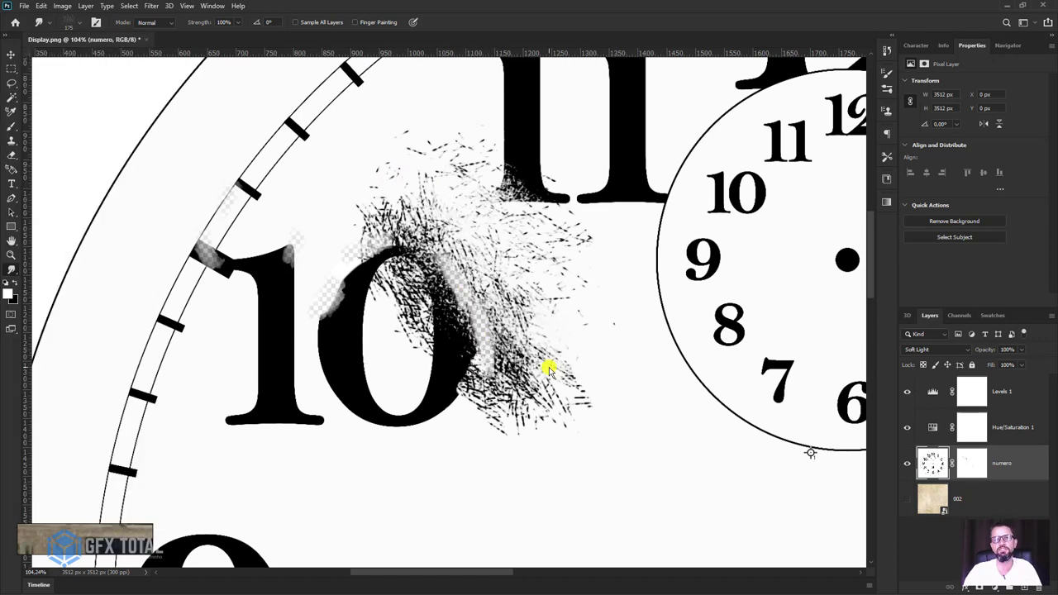
key(ctrl+z)
drag(490, 263, 529, 420)
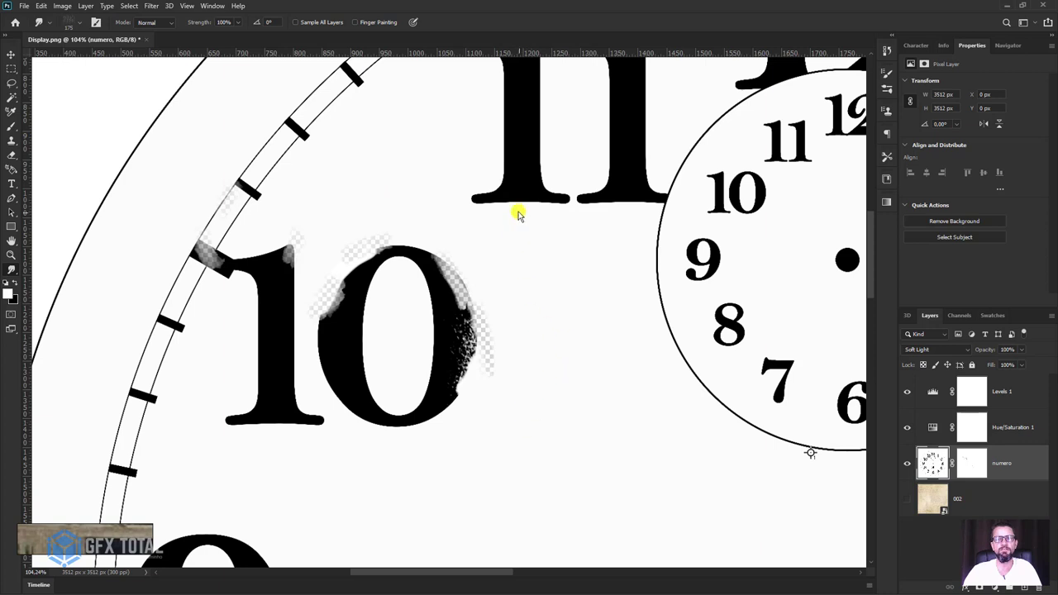
Step: Add grainy texture along the base of the 11, undo stray strokes, and zoom out
drag(518, 214, 554, 271)
key(ctrl+z)
drag(529, 220, 533, 219)
key(ctrl+z)
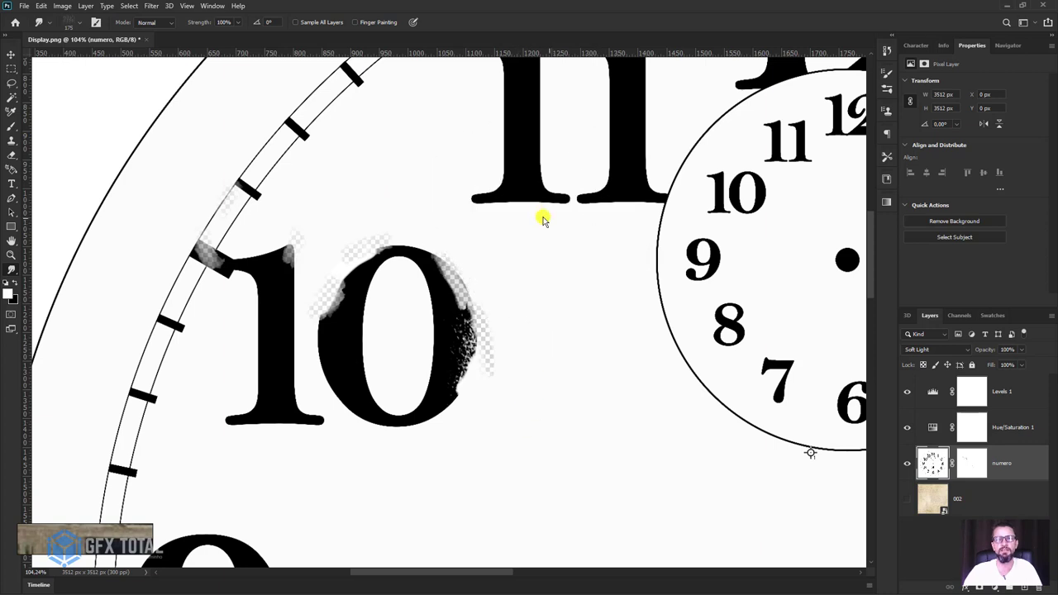
alt+right_drag(543, 219, 513, 212)
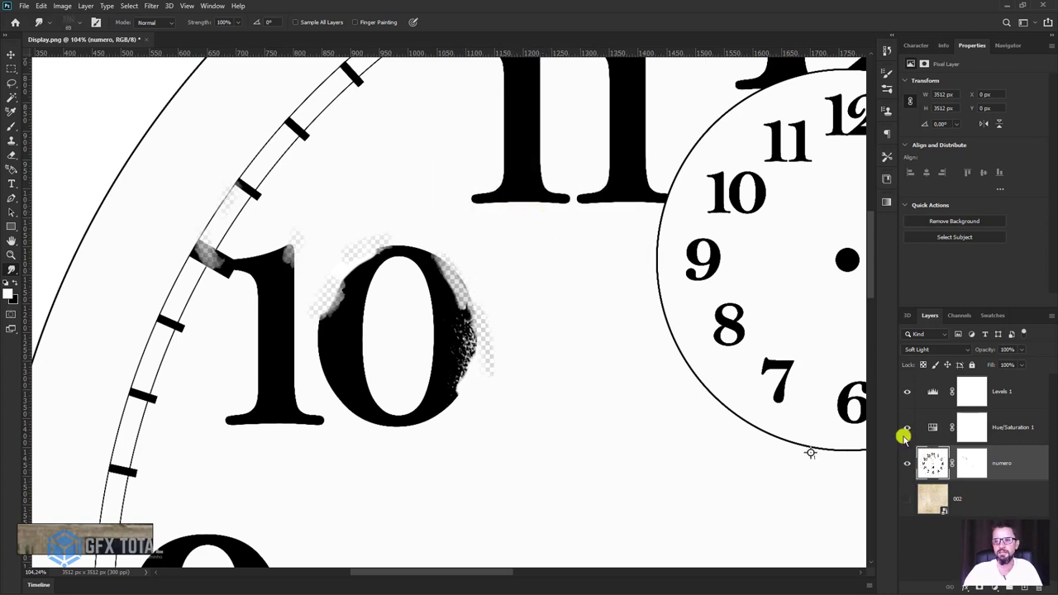
drag(526, 212, 575, 188)
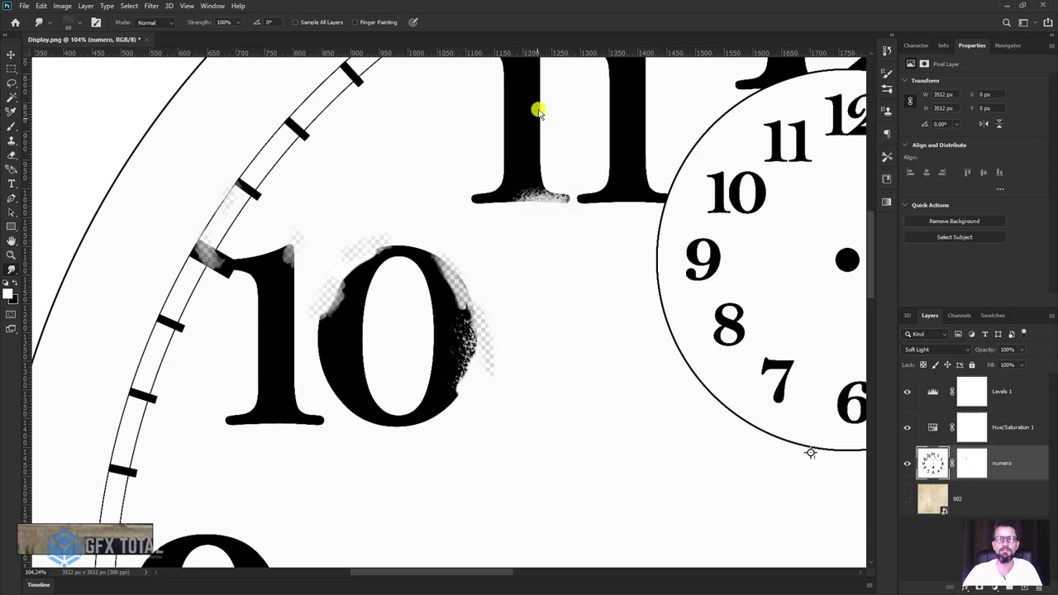
drag(538, 113, 571, 124)
key(ctrl+z)
drag(503, 125, 479, 160)
key(ctrl+z)
key(z)
drag(496, 302, 384, 277)
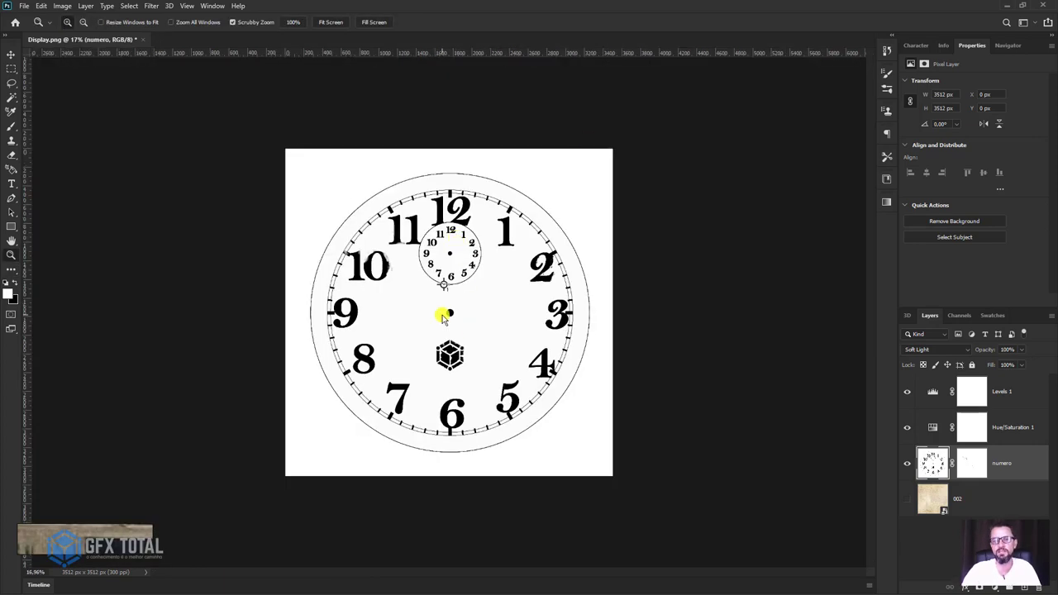
Step: Show the 002 paper texture layer and save the file as Display.psd in Photoshop format
click(907, 502)
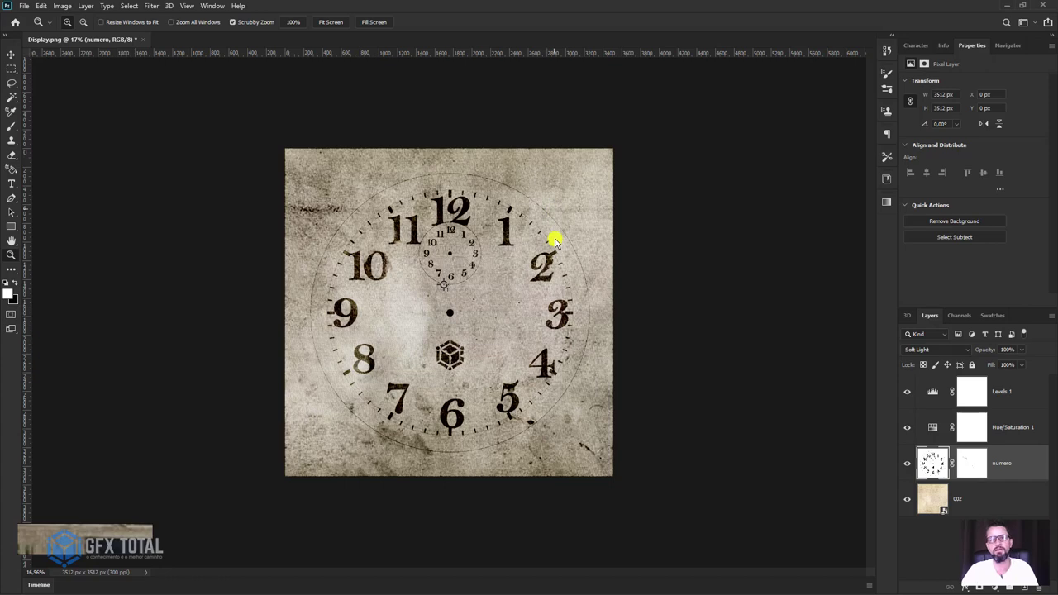
key(ctrl+shift+s)
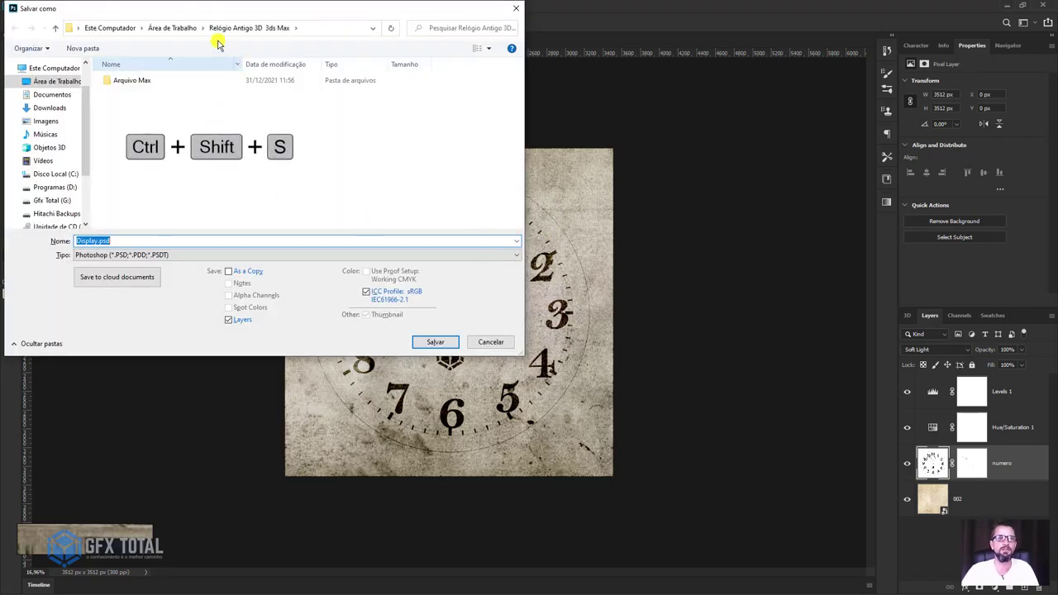
click(143, 258)
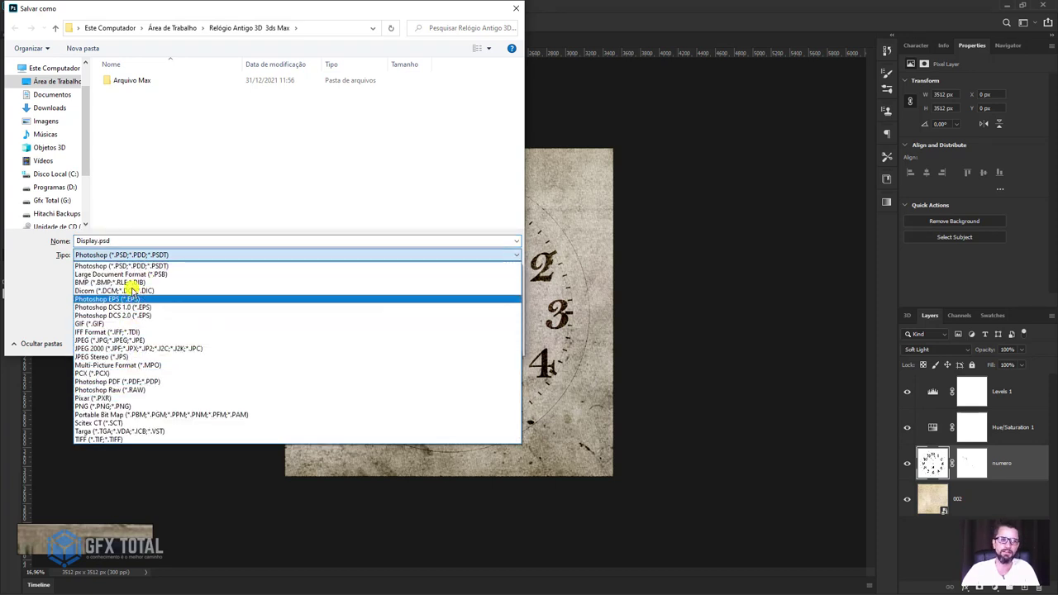
click(129, 407)
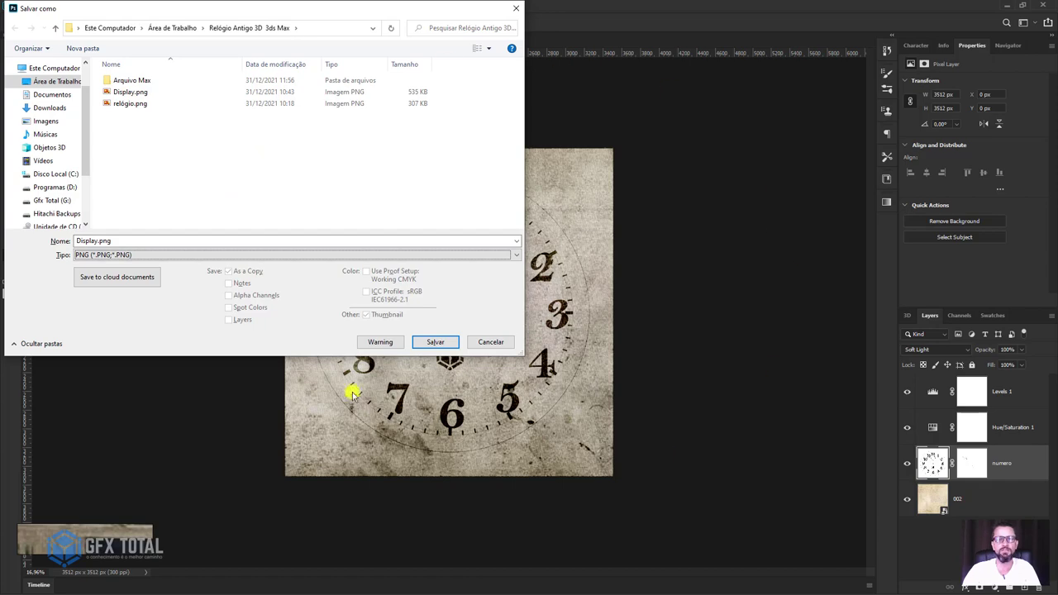
click(133, 255)
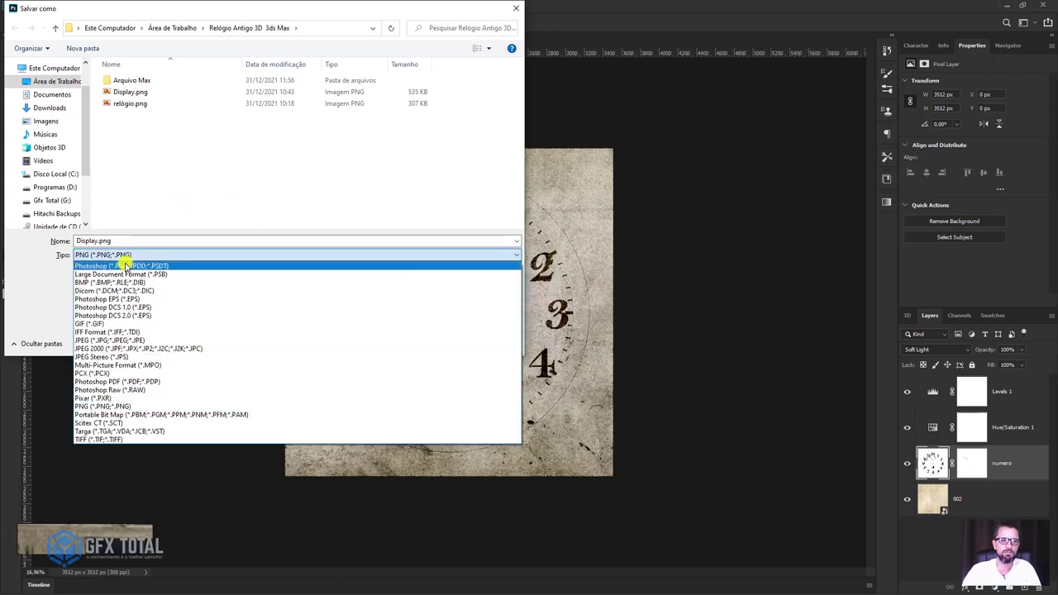
click(124, 266)
click(440, 342)
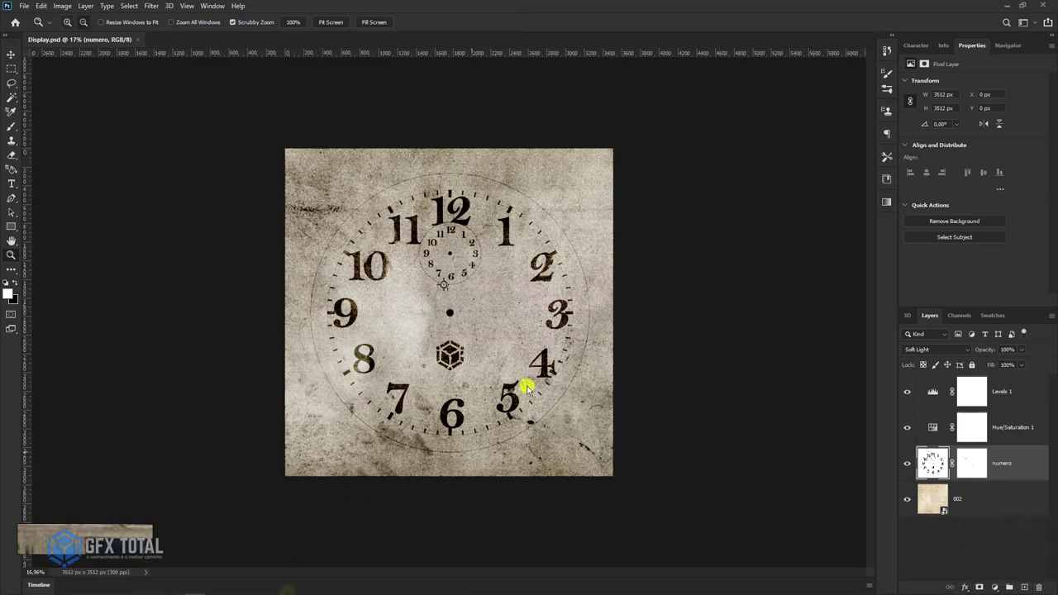
mouse_move(334, 583)
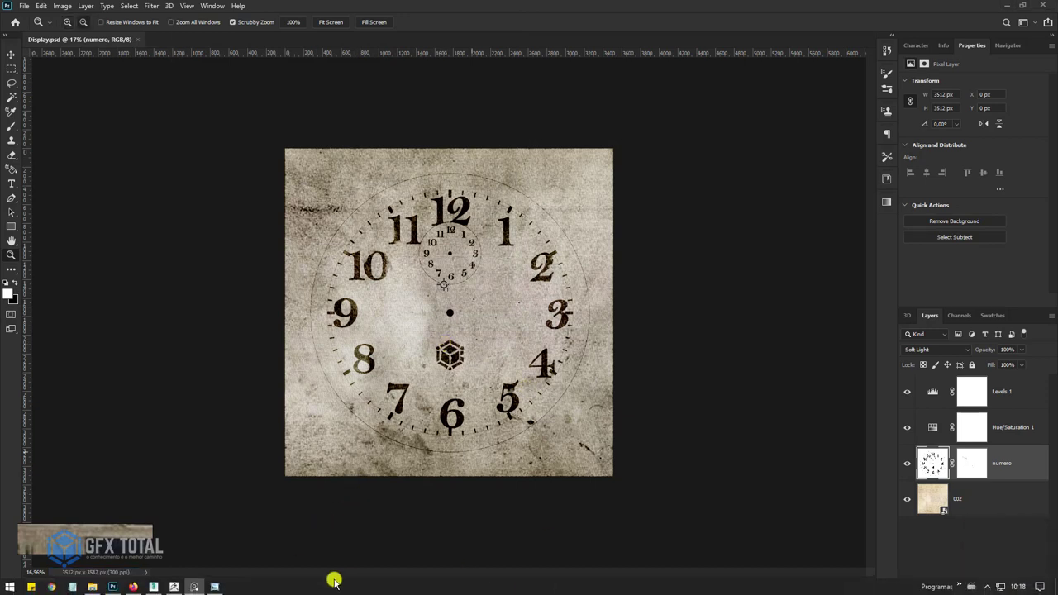
Step: In 3ds Max, select the clock body Cylinder001 and isolate it
click(155, 587)
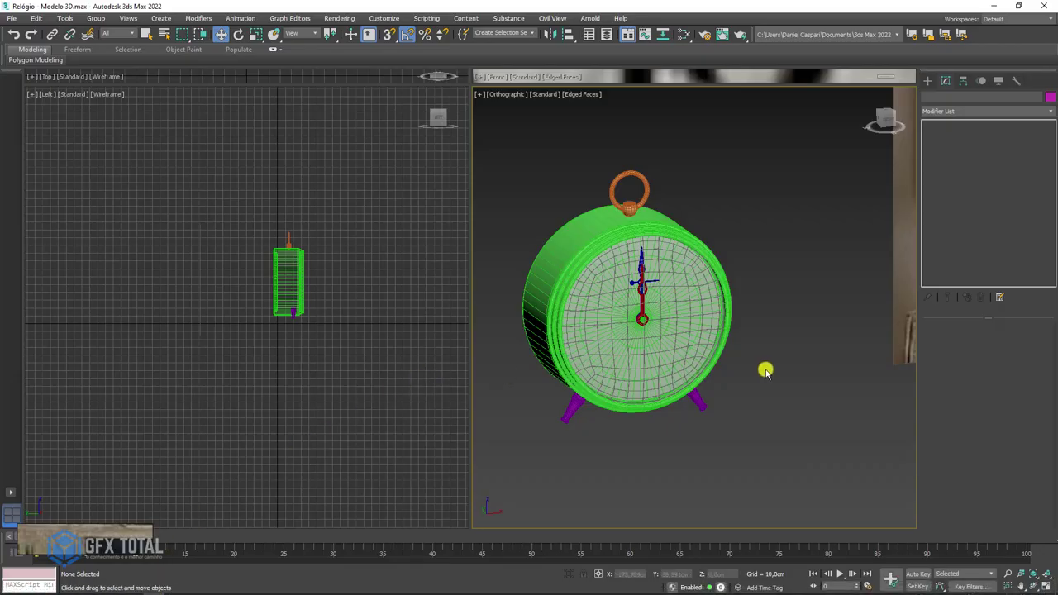
alt+middle_drag(764, 369, 715, 246)
click(716, 246)
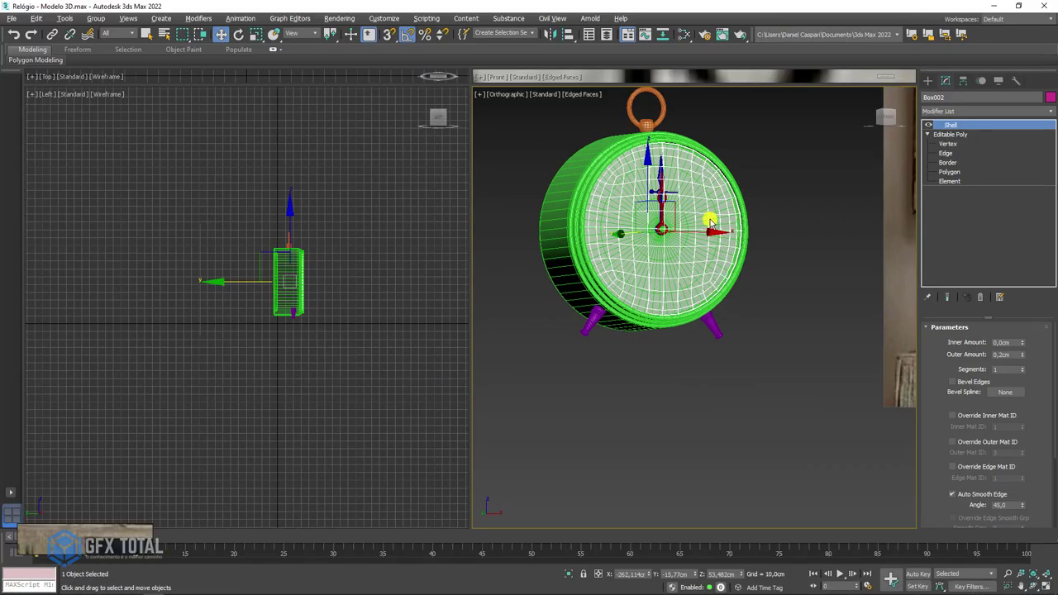
click(582, 192)
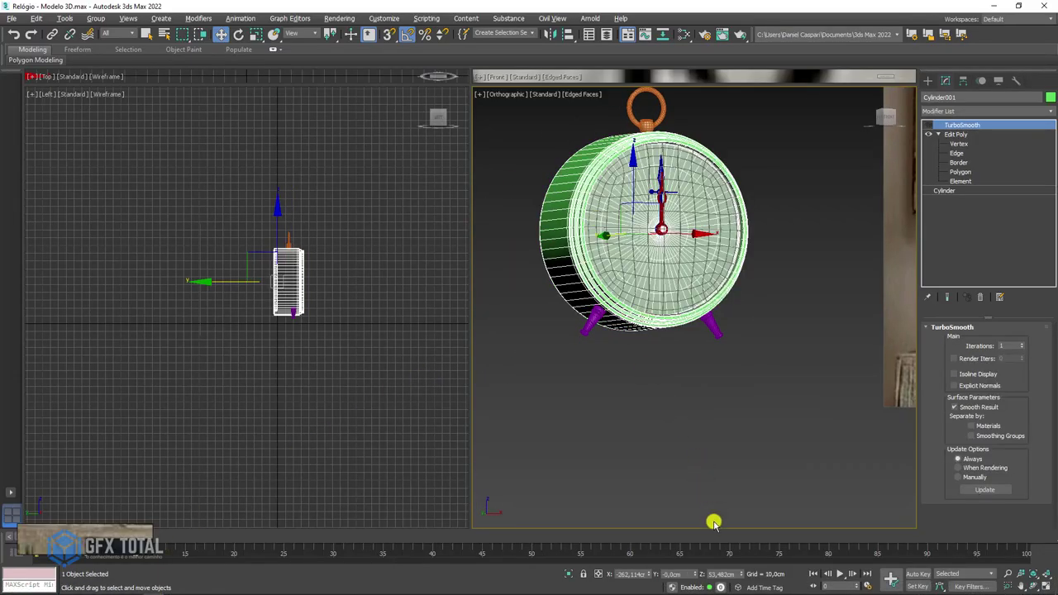
click(567, 573)
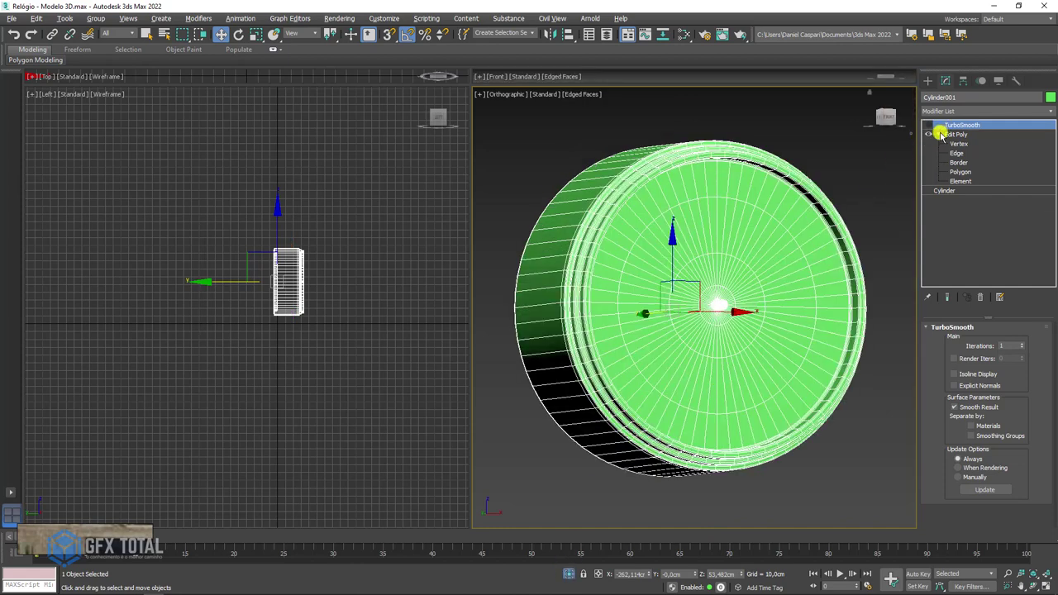
Step: Select a ring of radial front-face edges, convert to polygons and grow inward
click(956, 153)
scroll(755, 243, up, 4)
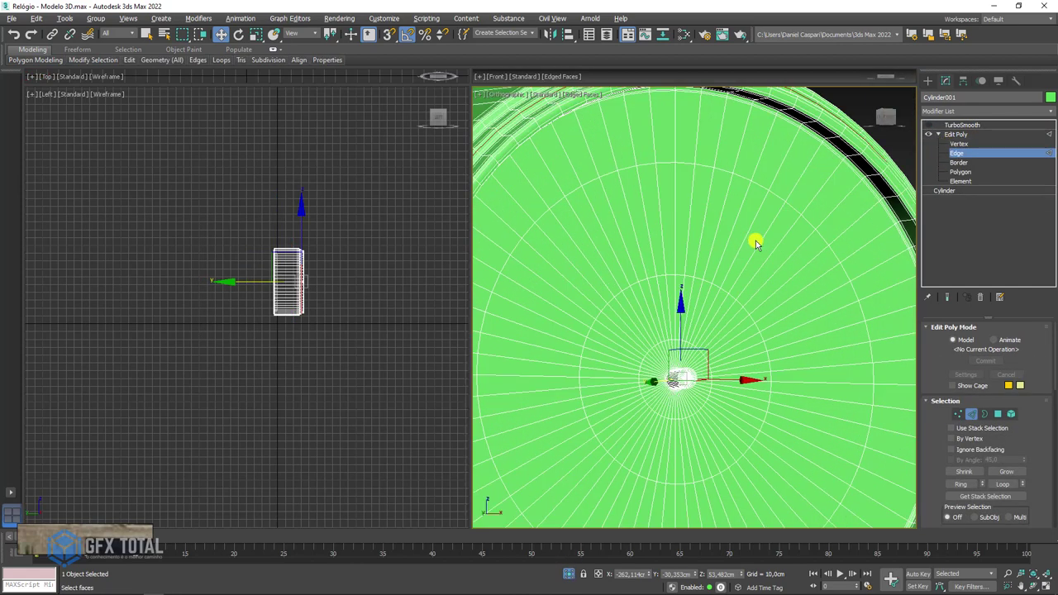
click(808, 241)
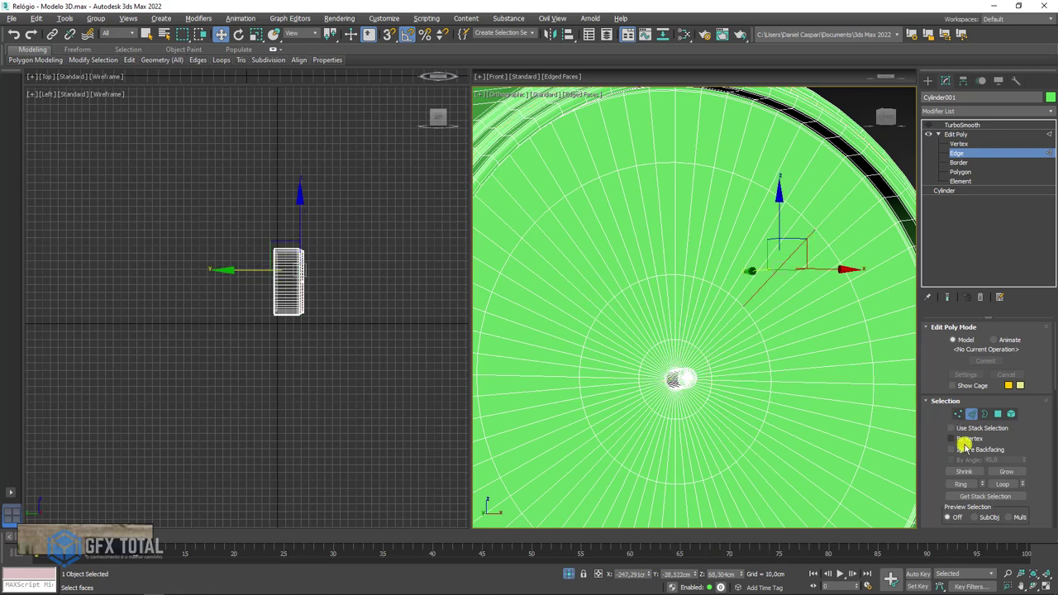
click(962, 483)
ctrl+click(996, 414)
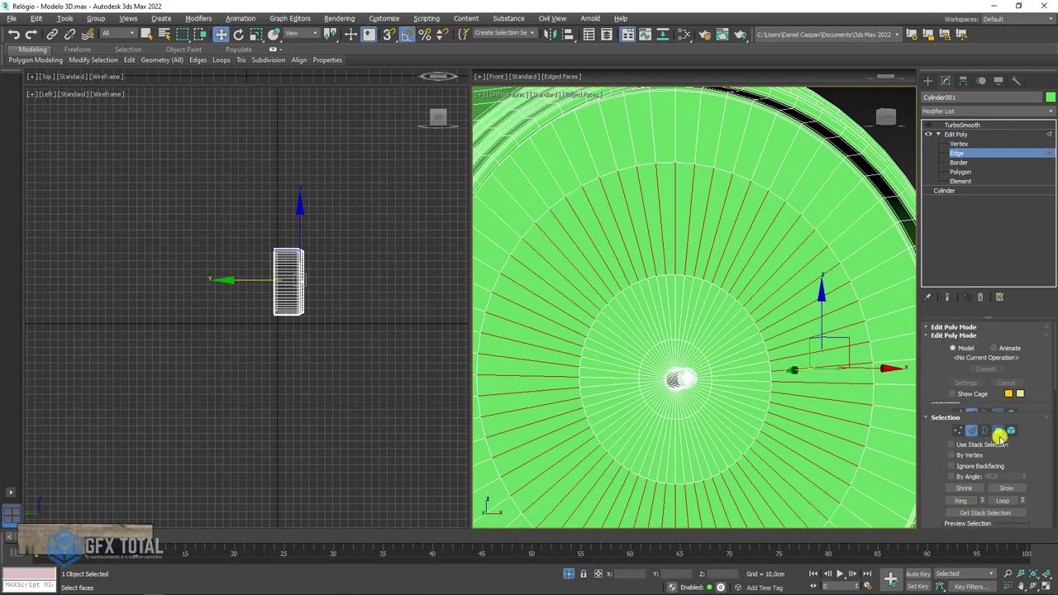
click(1005, 471)
click(1006, 471)
Step: Refine the face selection to cover the front disc without the outer rim
mouse_move(795, 314)
alt+middle_down()
mouse_move(738, 303)
mouse_move(823, 228)
alt+middle_up()
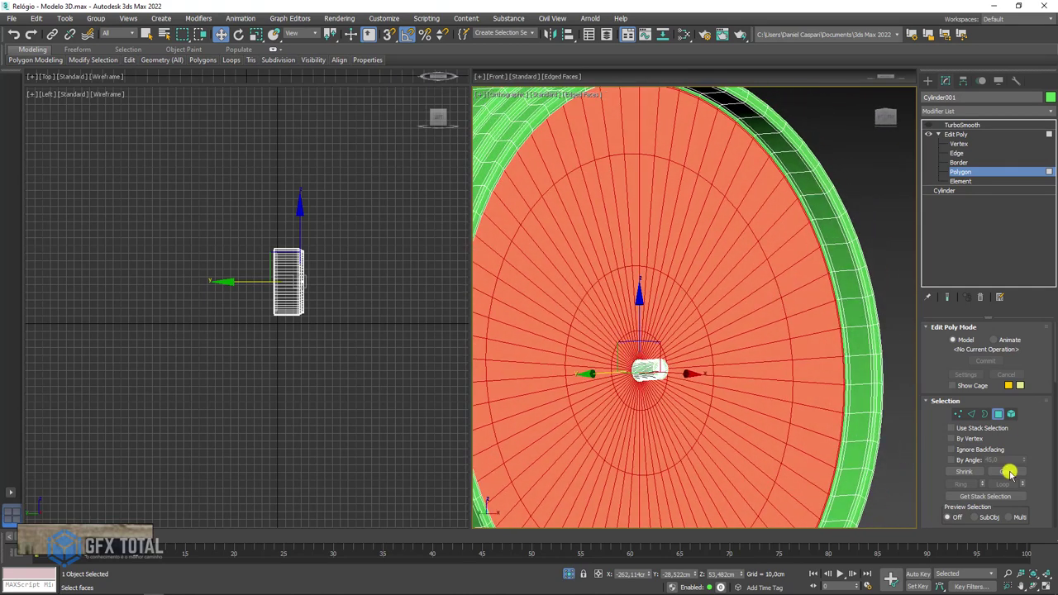
click(1008, 472)
click(1006, 472)
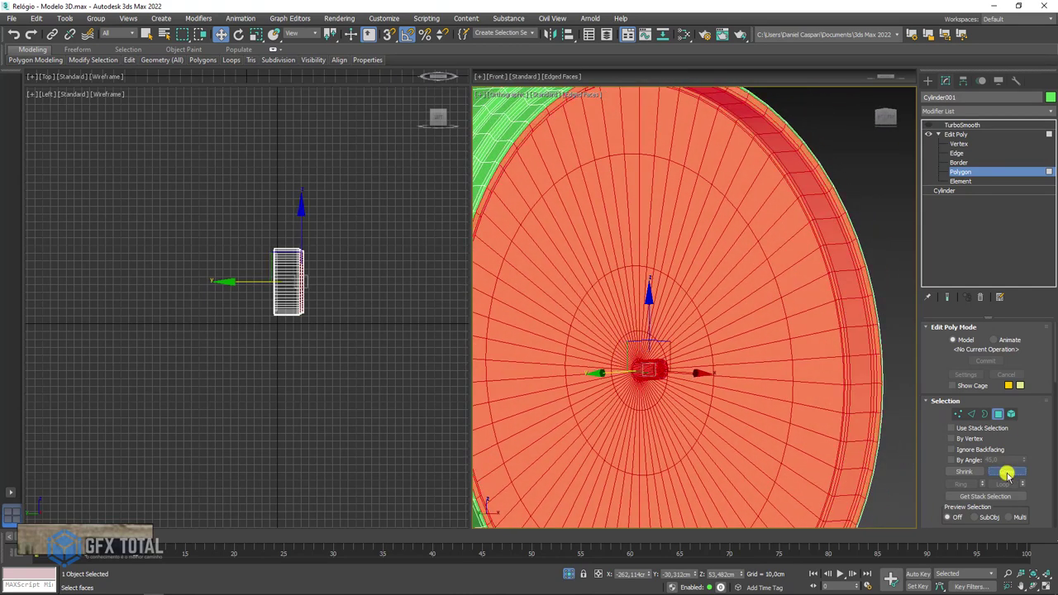
click(964, 472)
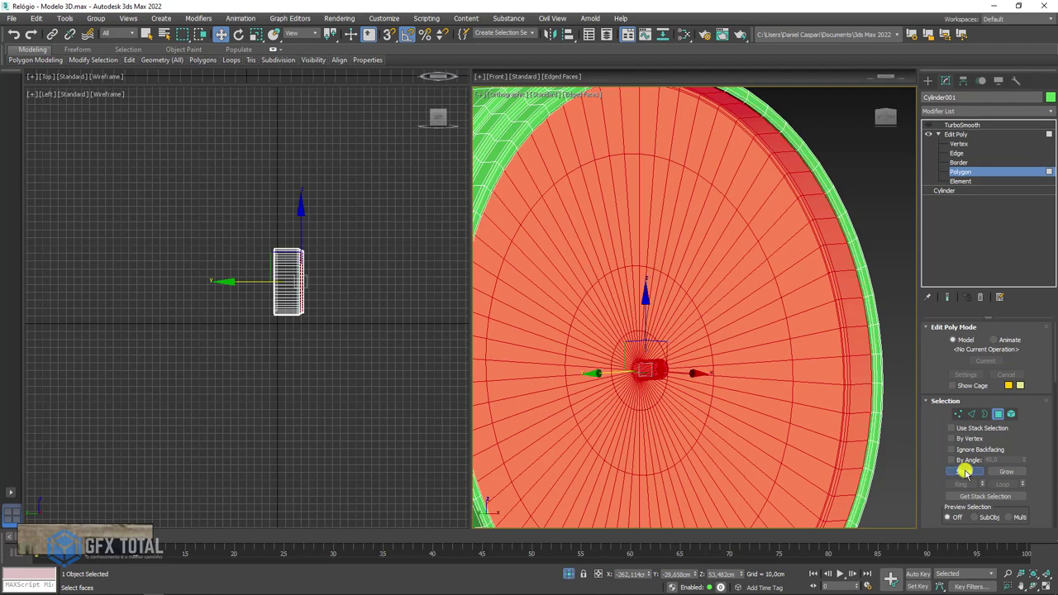
alt+middle_drag(818, 265, 781, 290)
scroll(769, 264, up, 2)
scroll(777, 236, up, 2)
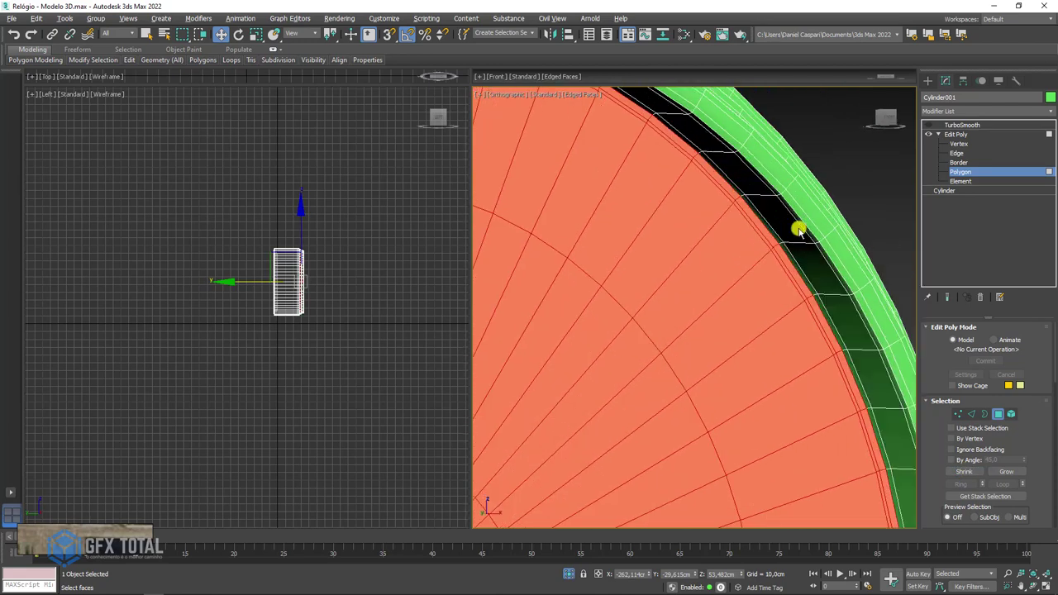
scroll(744, 235, up, 2)
scroll(669, 236, up, 1)
scroll(694, 274, down, 1)
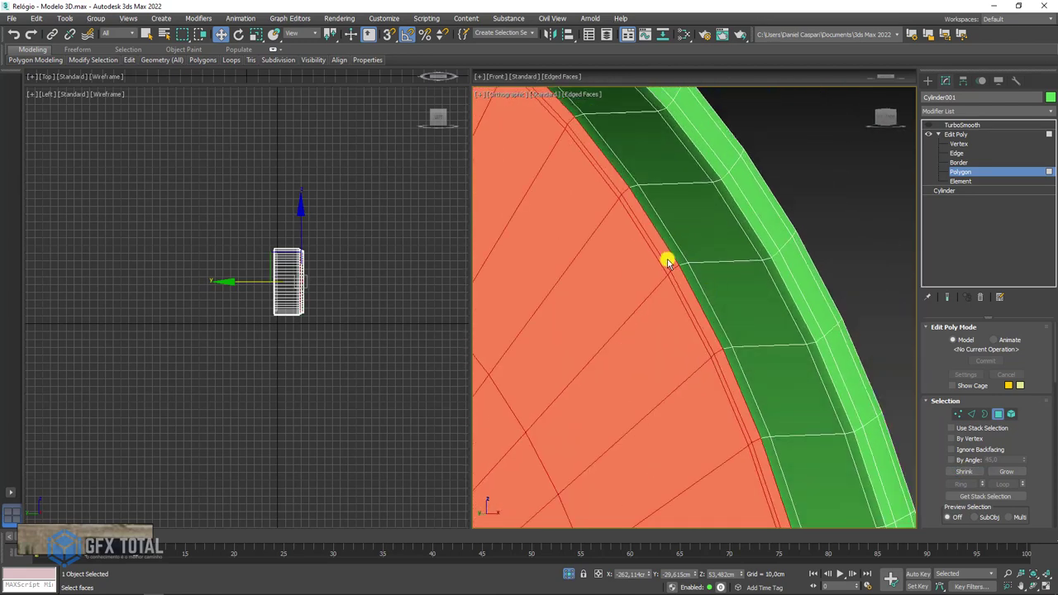
click(973, 471)
click(1005, 471)
Step: Detach the selected faces as a separate object, Object001, and exit Polygon mode
scroll(639, 244, down, 1)
scroll(642, 252, down, 1)
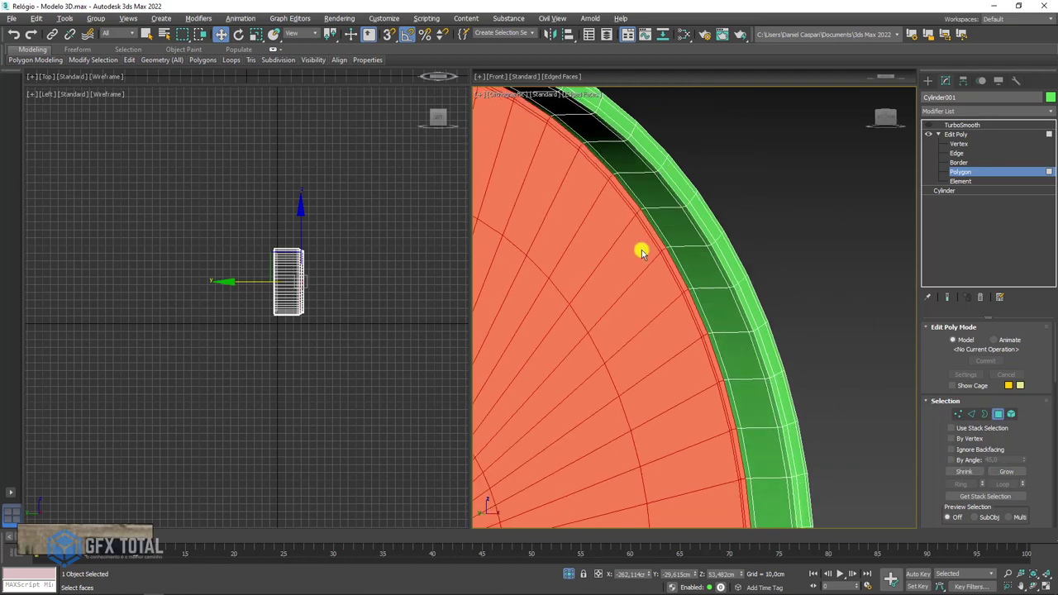
scroll(940, 482, down, 5)
scroll(1016, 373, down, 3)
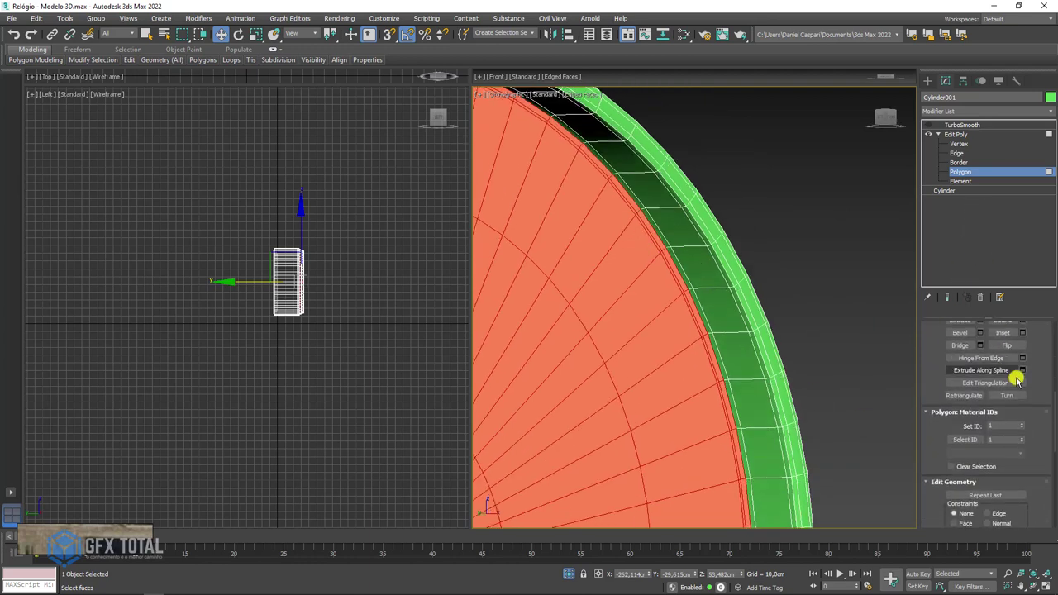
scroll(1034, 405, up, 2)
scroll(1032, 442, down, 3)
scroll(1029, 451, down, 2)
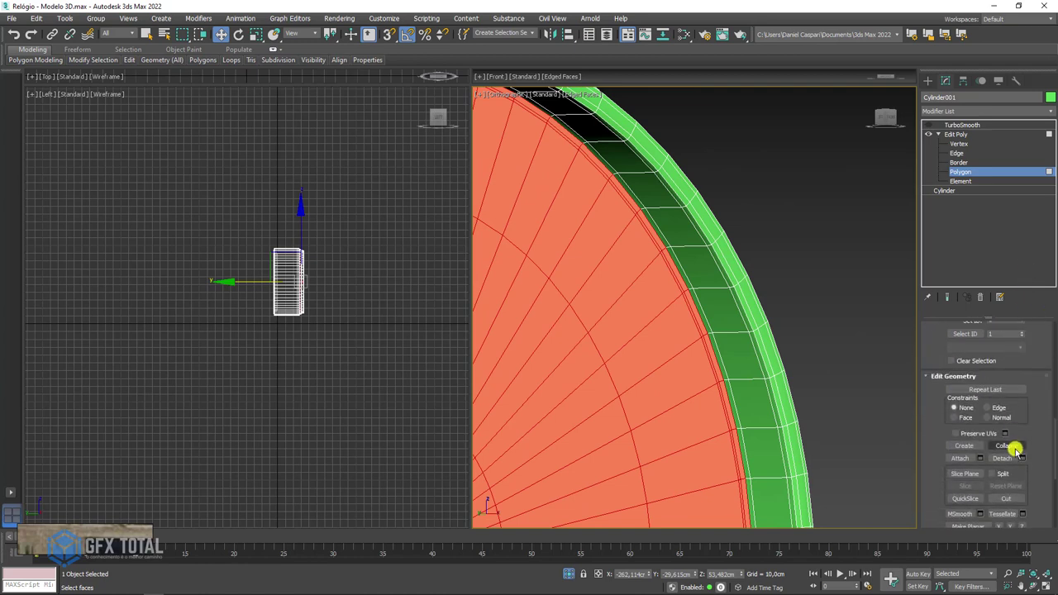
click(1019, 458)
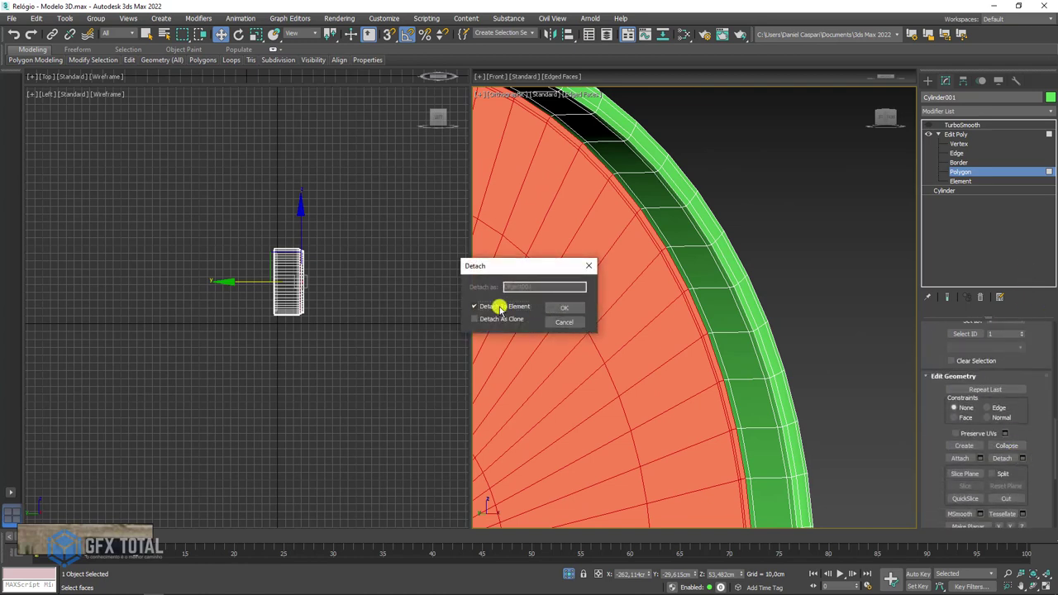
click(498, 305)
click(564, 311)
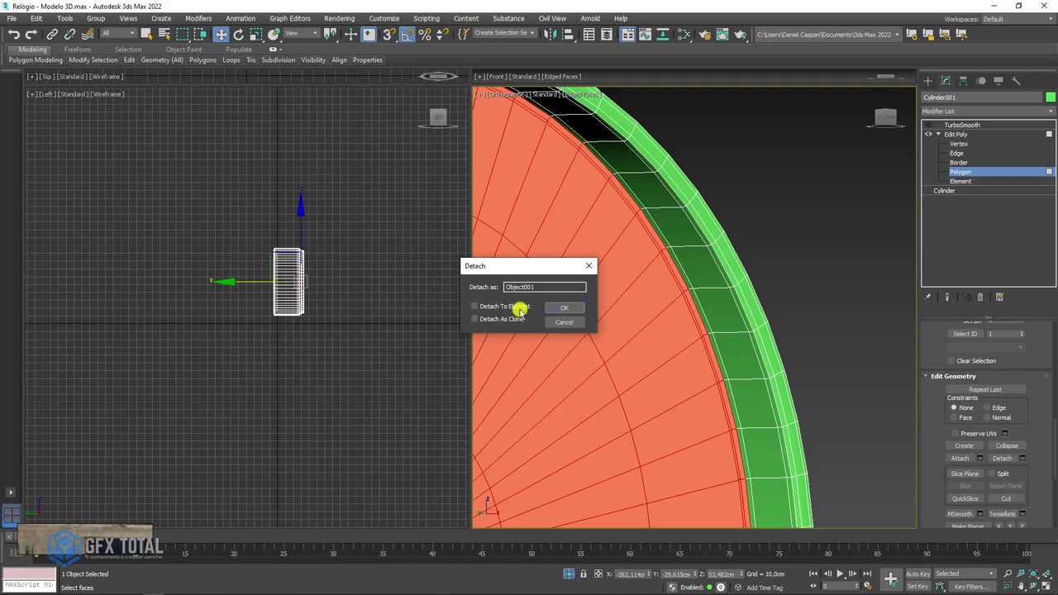
click(568, 307)
scroll(568, 307, down, 2)
scroll(680, 259, down, 3)
scroll(703, 247, down, 2)
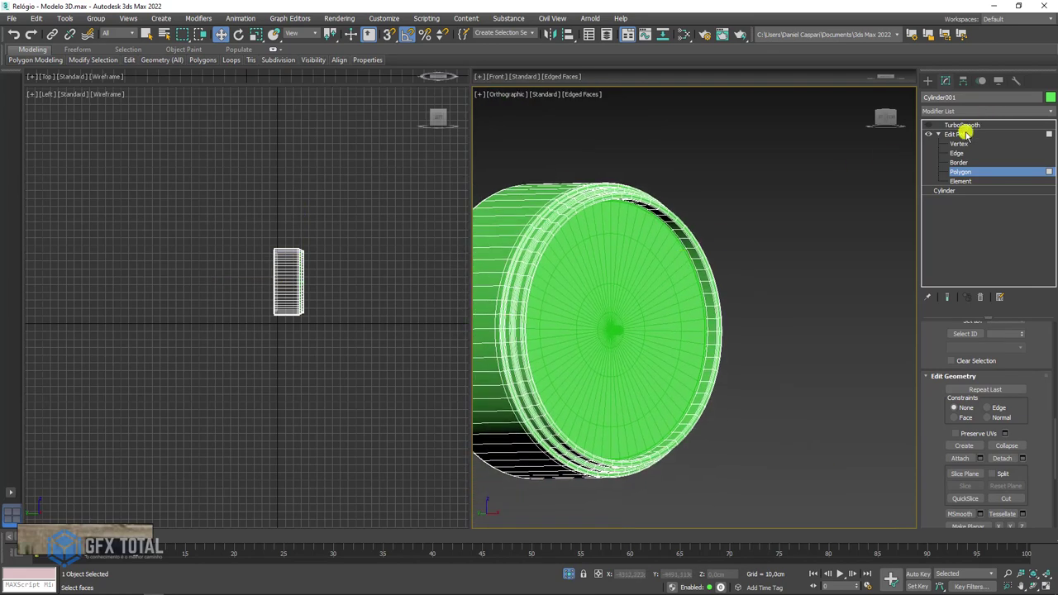
click(965, 132)
click(642, 273)
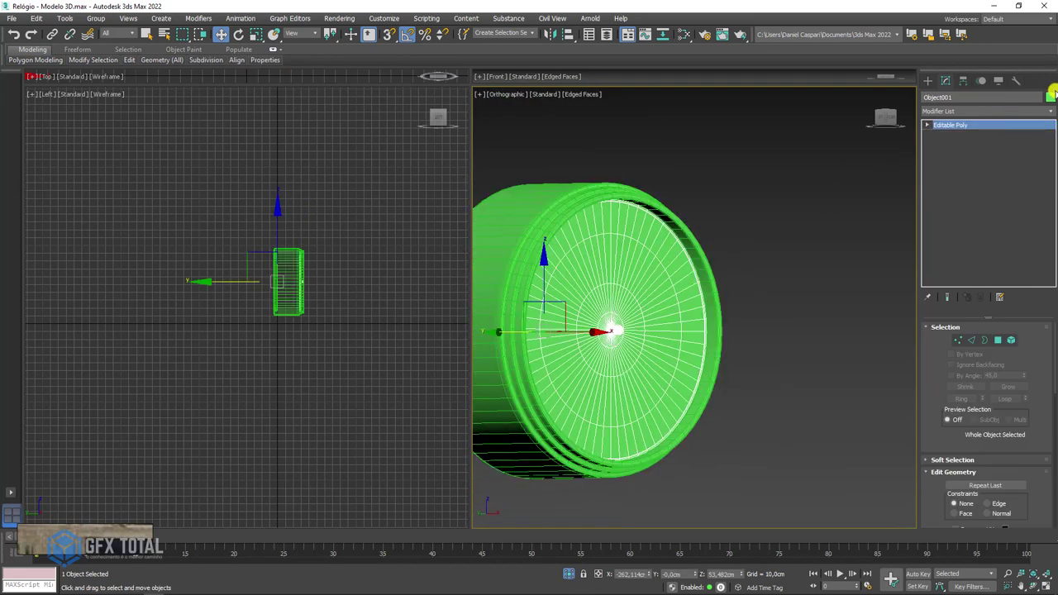
click(999, 100)
text(d)
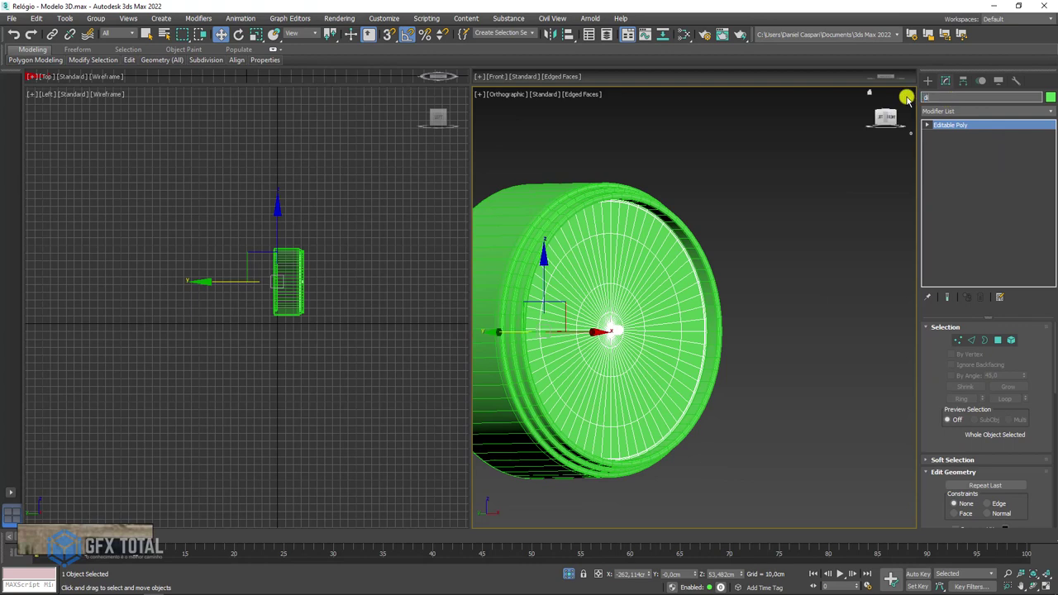
text(splay)
key(Return)
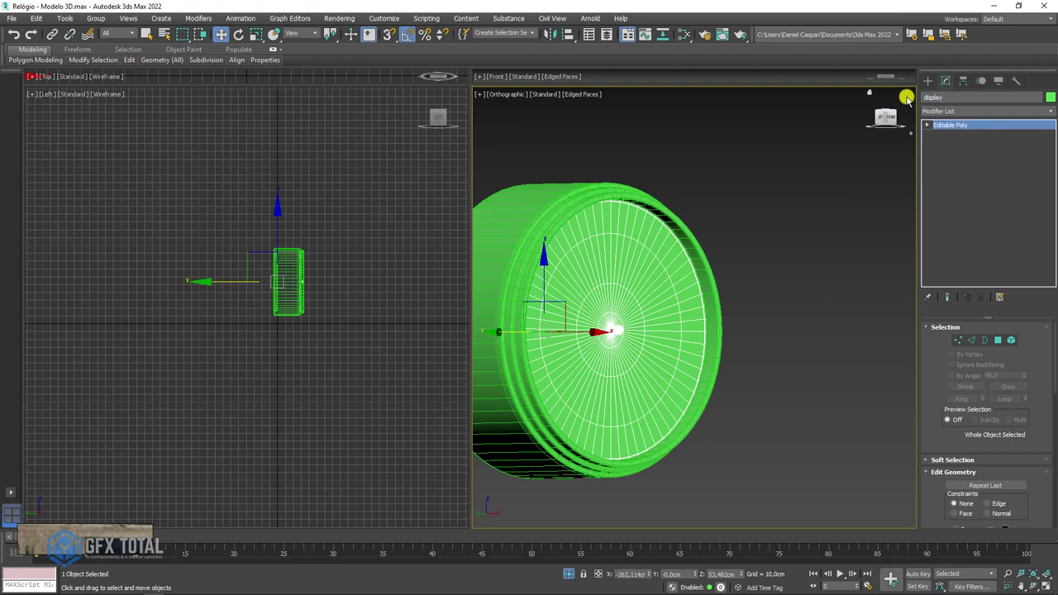
click(1049, 97)
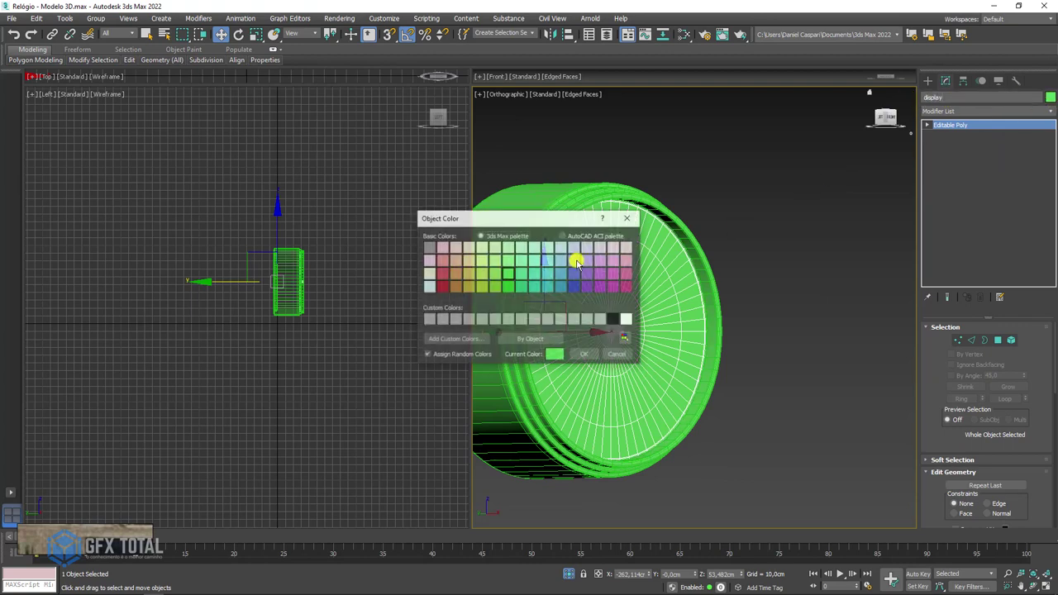
click(573, 288)
click(570, 345)
mouse_move(717, 334)
alt+middle_down()
mouse_move(619, 336)
mouse_move(648, 349)
alt+middle_up()
drag(510, 337, 810, 353)
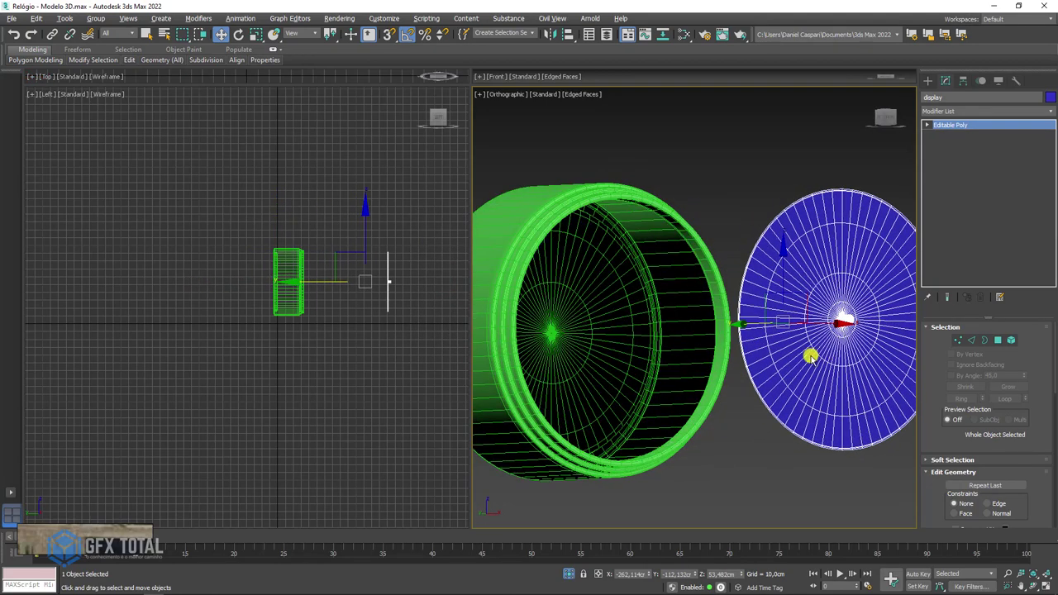
key(ctrl+z)
scroll(620, 332, up, 3)
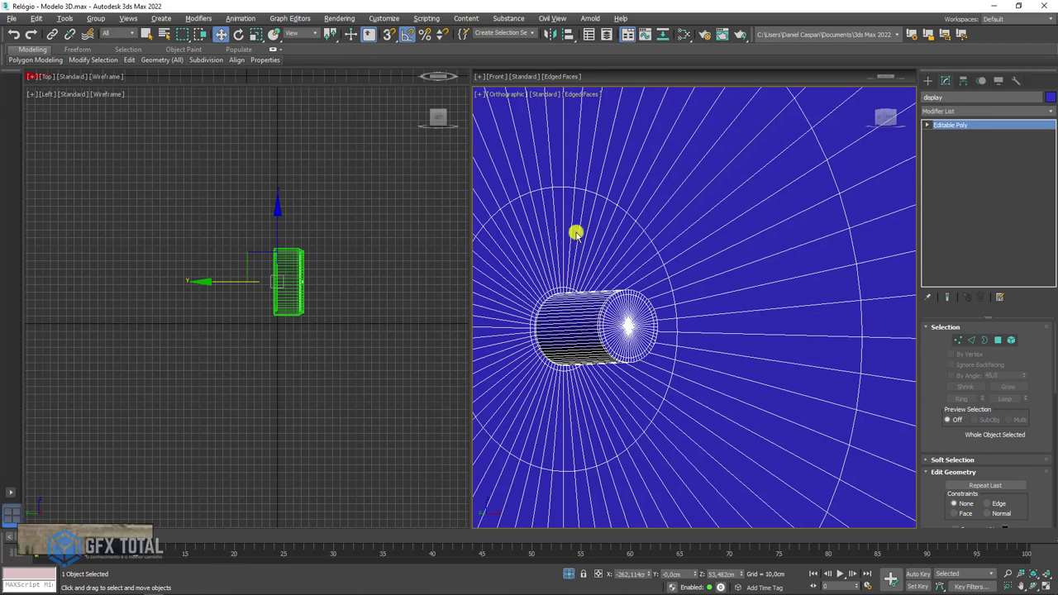
Step: Frame the dial and select the central hub cylinder's polygons, shrinking by one ring
mouse_move(575, 234)
alt+middle_down()
mouse_move(633, 236)
mouse_move(673, 324)
mouse_move(708, 342)
mouse_move(638, 319)
alt+middle_up()
key(z)
scroll(725, 307, up, 5)
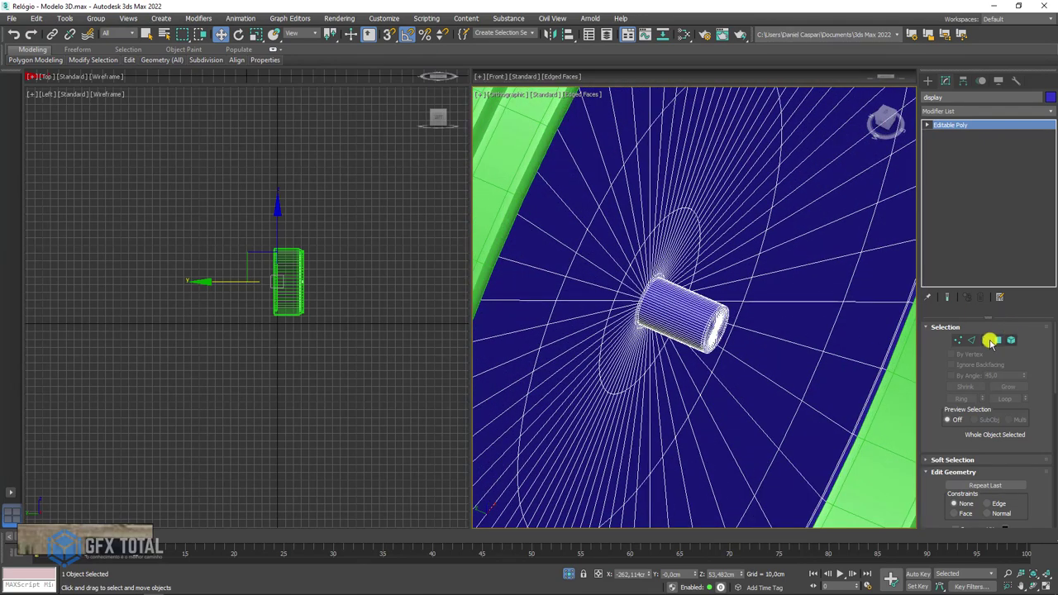
click(957, 339)
mouse_move(826, 334)
alt+middle_down()
mouse_move(786, 331)
mouse_move(776, 305)
mouse_move(727, 347)
alt+middle_up()
drag(708, 377, 729, 250)
mouse_move(729, 249)
alt+middle_down()
mouse_move(725, 357)
mouse_move(909, 343)
alt+middle_up()
ctrl+click(998, 339)
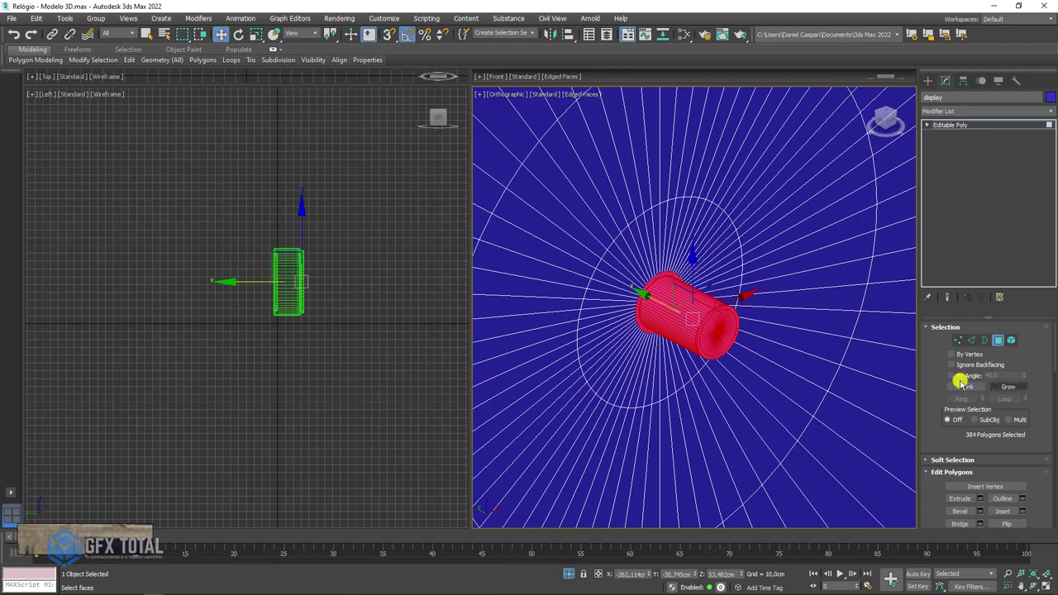
click(963, 385)
Step: Detach the hub polygons as a separate object named pino
scroll(657, 291, up, 2)
scroll(636, 283, up, 3)
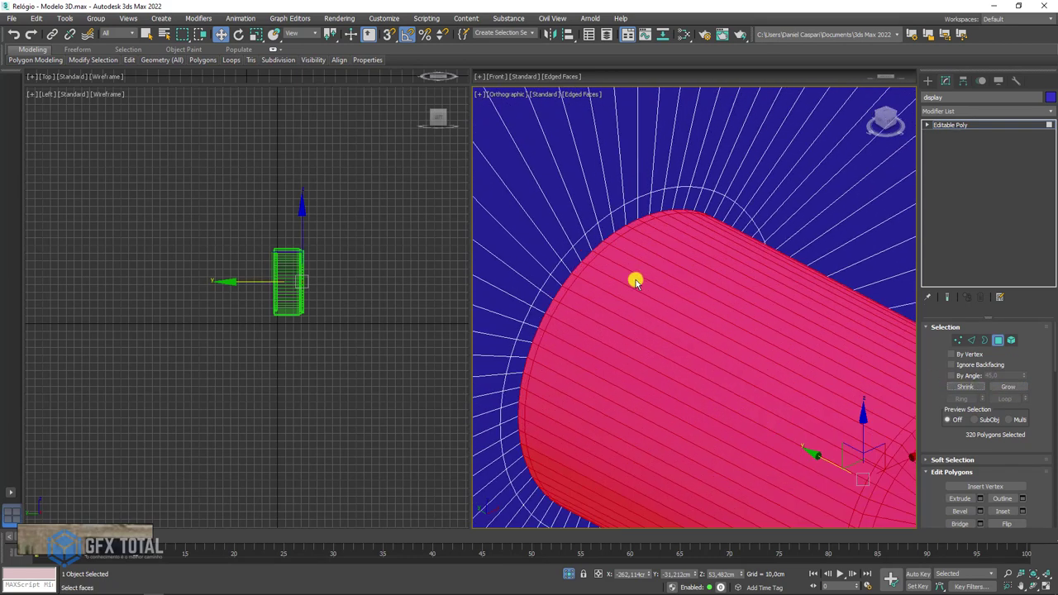
drag(929, 438, 916, 263)
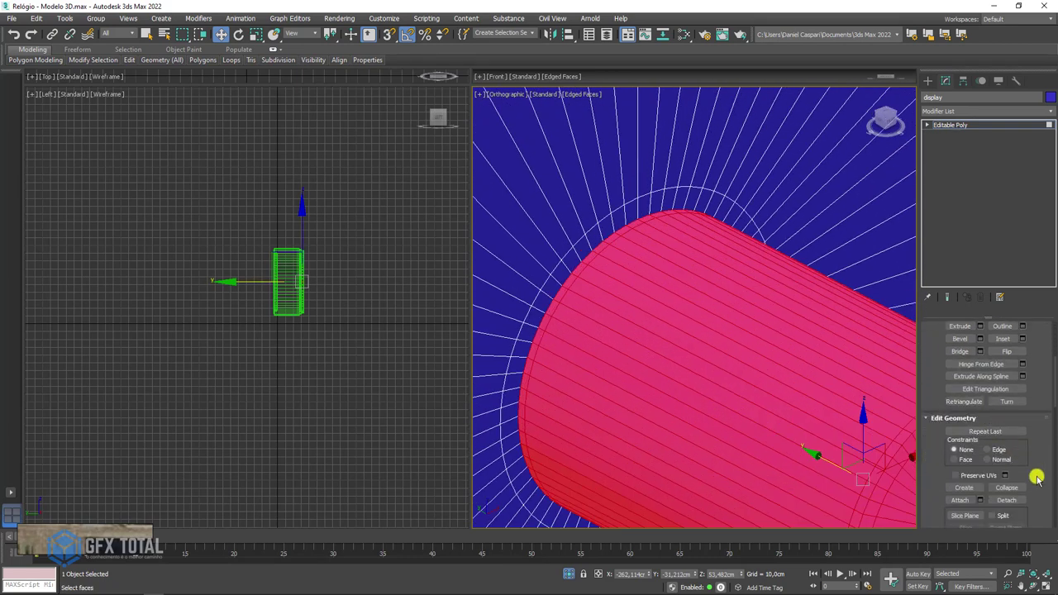
click(1009, 499)
text(pino)
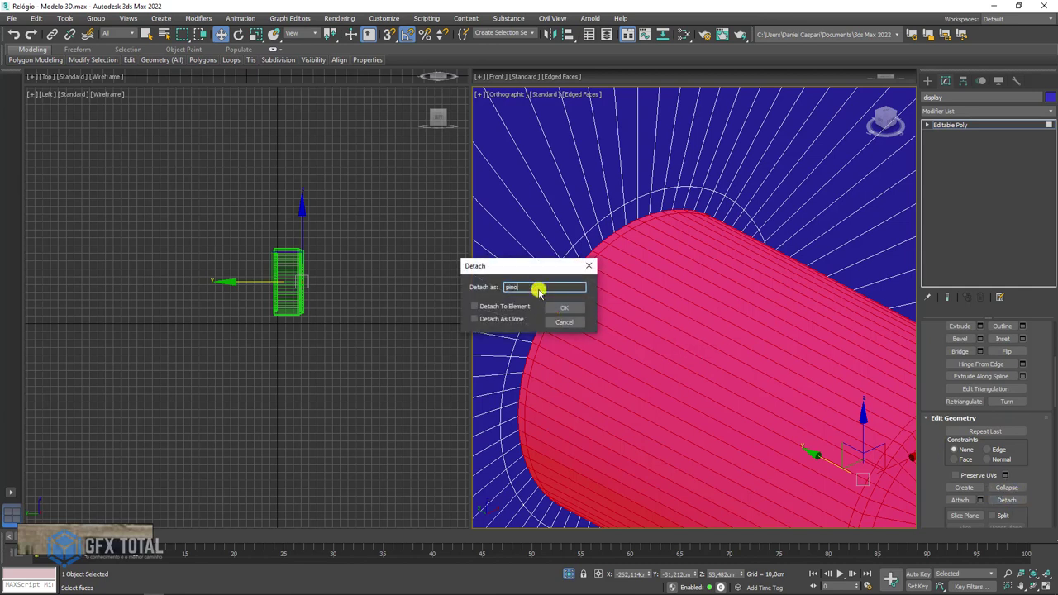
key(Return)
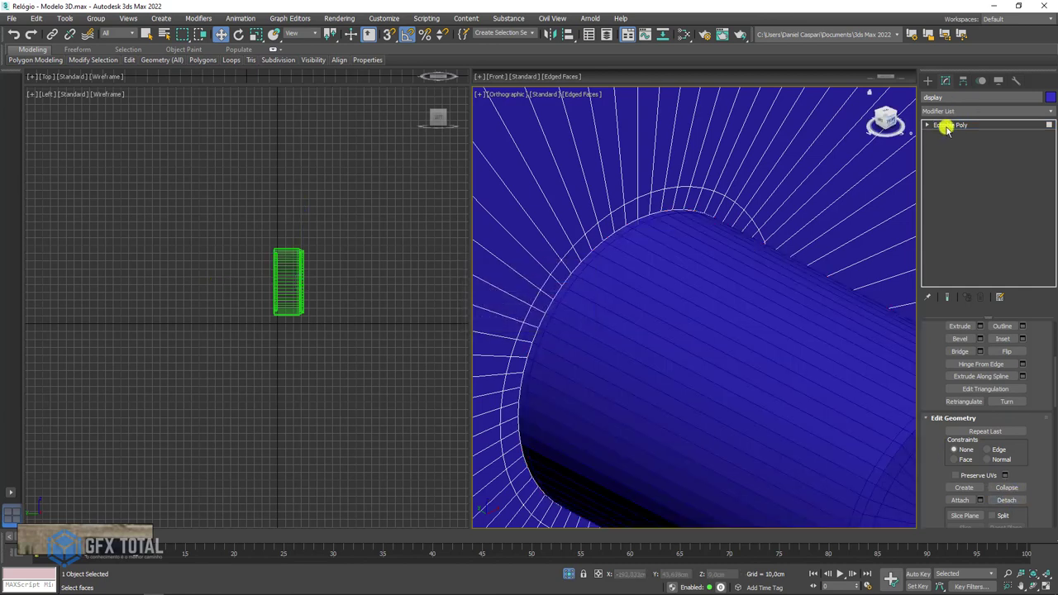
click(950, 124)
mouse_move(669, 220)
alt+middle_down()
mouse_move(663, 171)
mouse_move(644, 338)
mouse_move(618, 341)
alt+middle_up()
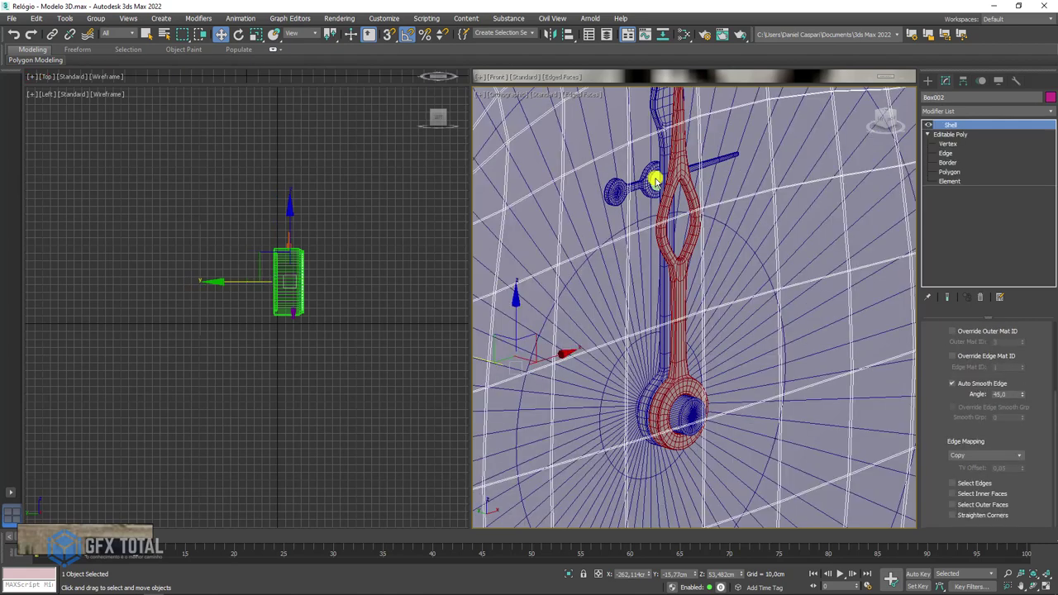
Step: Hide the selected part, then attach the small green pin piece to pino
right_click(680, 408)
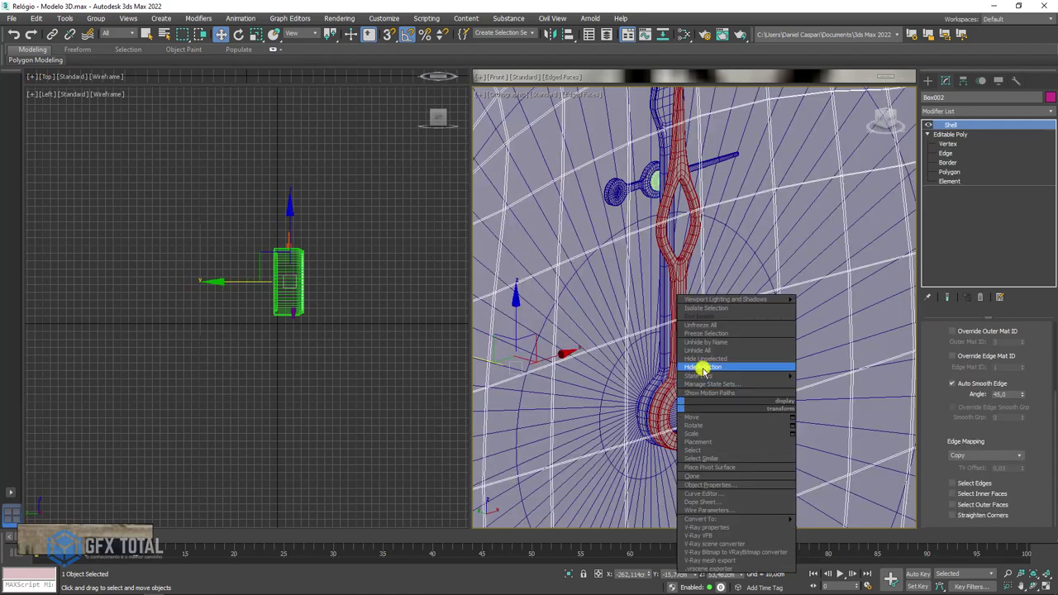
click(701, 369)
click(673, 402)
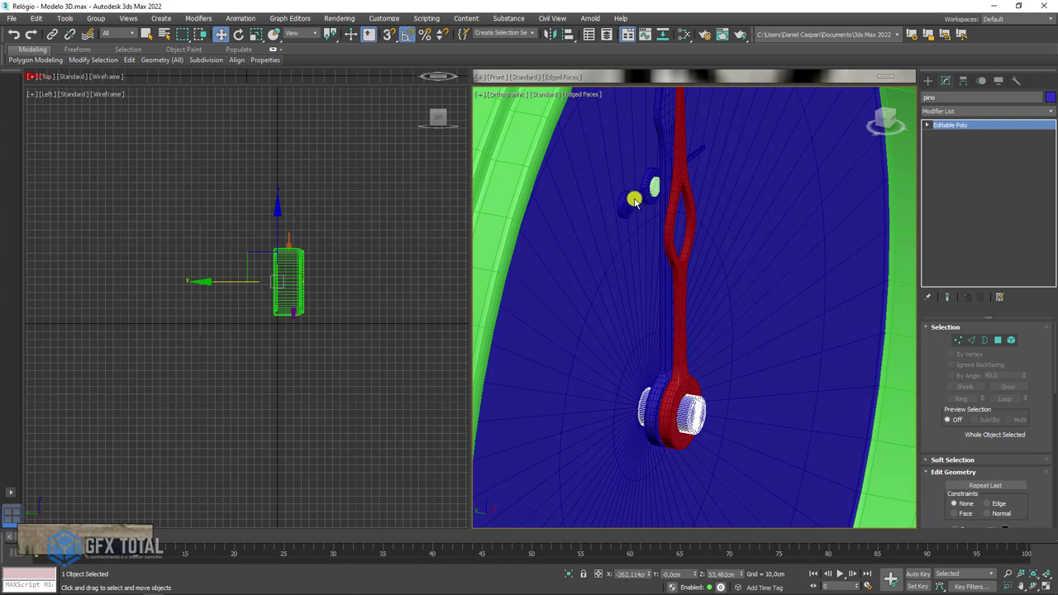
scroll(942, 432, down, 2)
scroll(947, 417, down, 3)
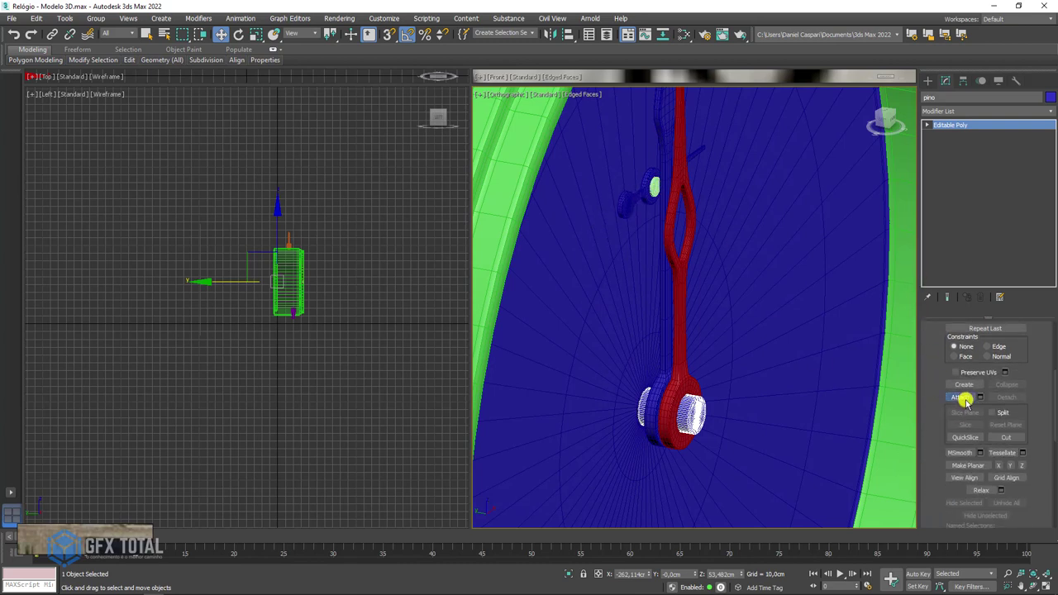
click(959, 397)
scroll(686, 178, up, 3)
click(612, 196)
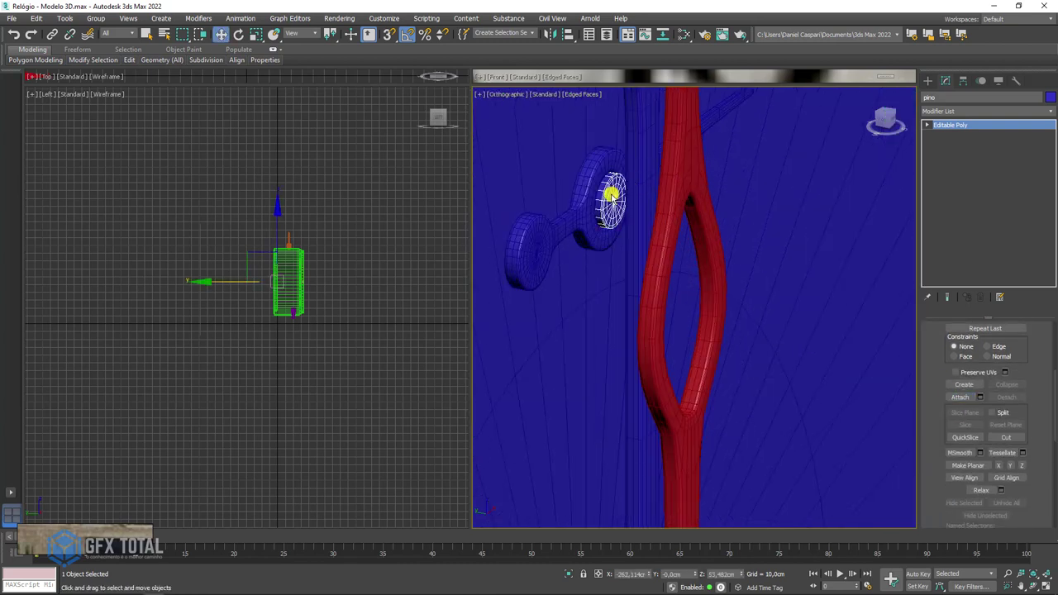
Step: Give pino a yellow-gold object colour and clear the selection
scroll(620, 209, down, 5)
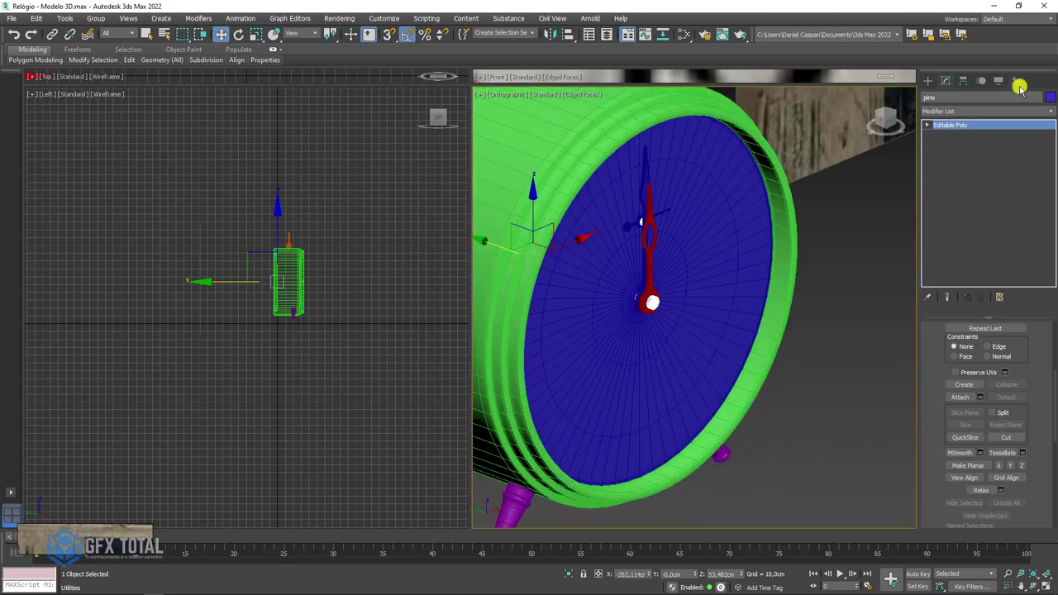
click(1049, 97)
click(468, 286)
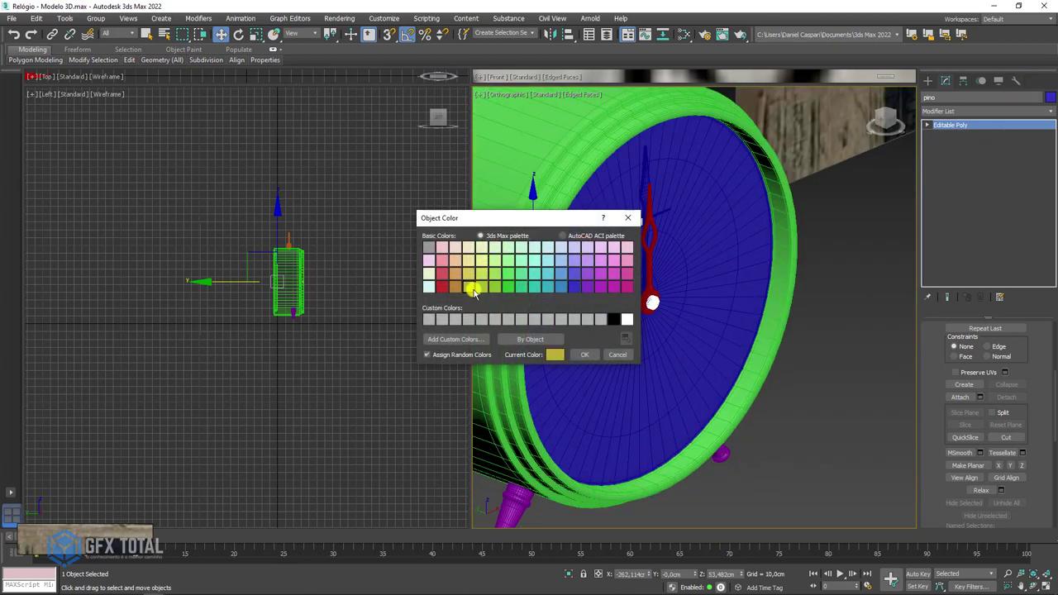
click(583, 354)
click(812, 444)
alt+middle_drag(812, 444, 749, 411)
Step: Marquee-select all eight clock parts and frame them in a three-quarter view
scroll(748, 411, down, 3)
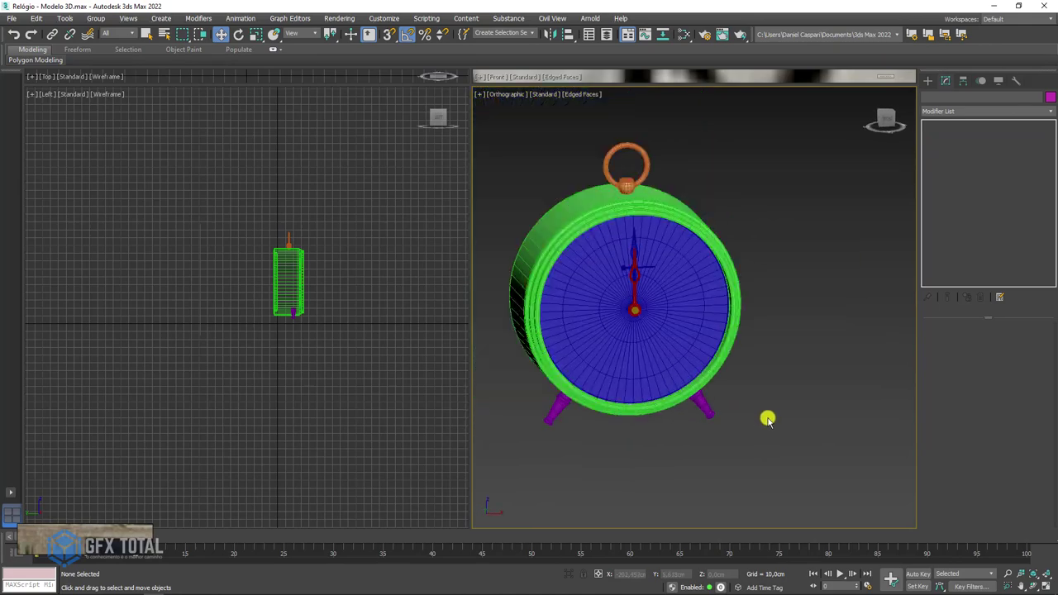
mouse_move(536, 153)
mouse_down()
mouse_move(646, 274)
mouse_move(792, 407)
mouse_up()
mouse_move(730, 373)
alt+middle_down()
mouse_move(656, 373)
mouse_move(790, 373)
mouse_move(725, 248)
alt+middle_up()
scroll(786, 349, up, 5)
scroll(793, 395, down, 5)
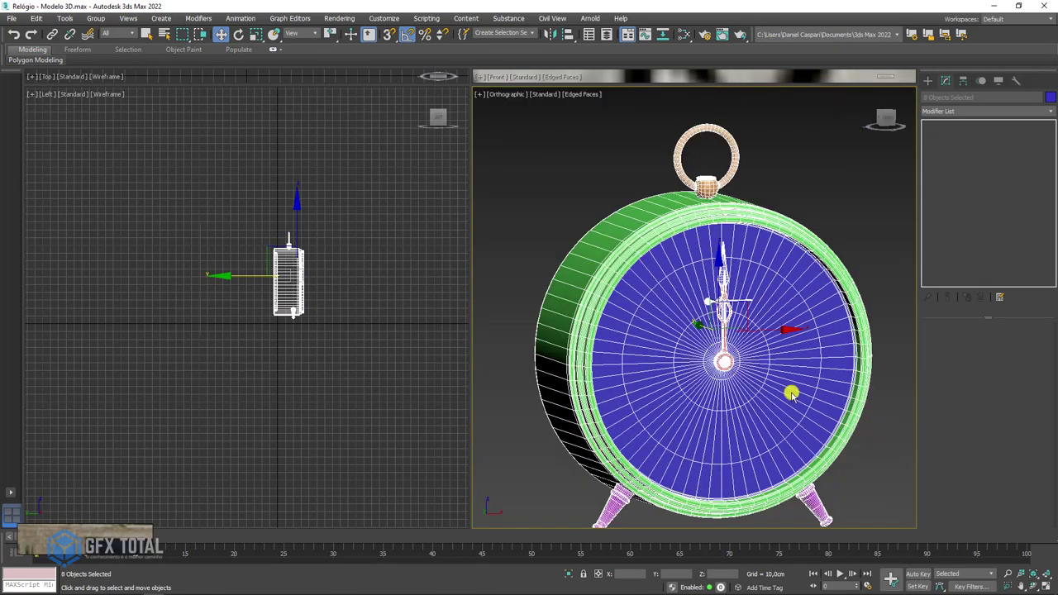
alt+middle_drag(793, 394, 733, 385)
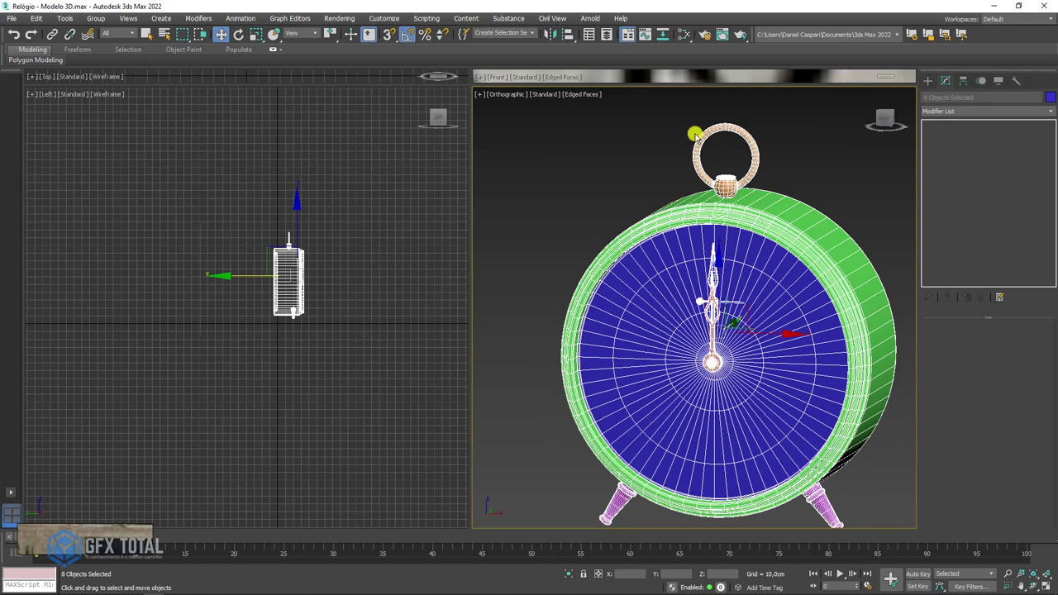
middle_drag(695, 134, 668, 73)
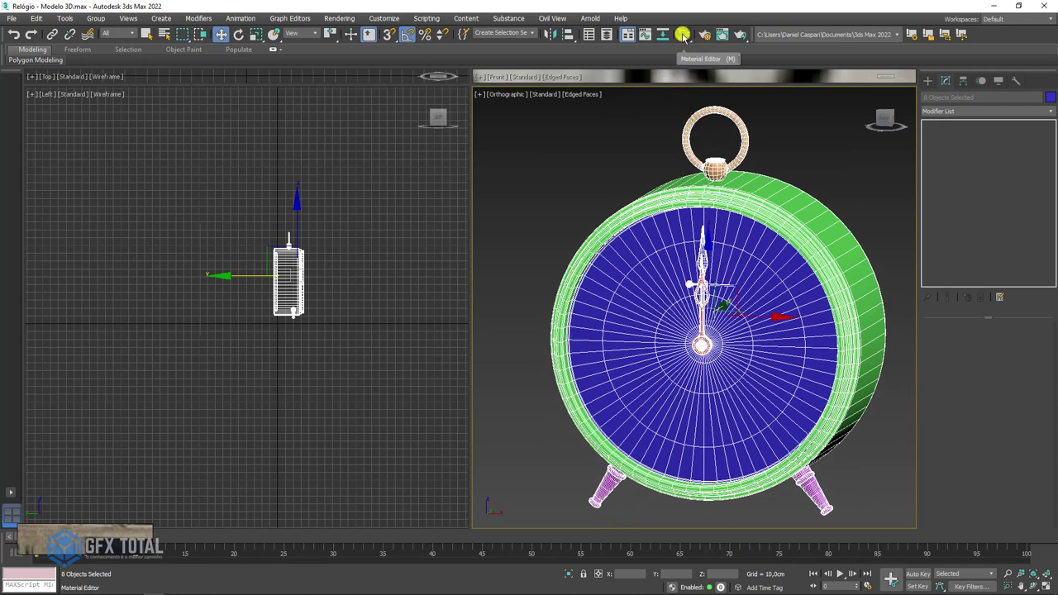
Step: Open the Slate Material Editor beside the clock and confirm Render Setup uses V-Ray 5
click(682, 35)
drag(719, 74, 313, 91)
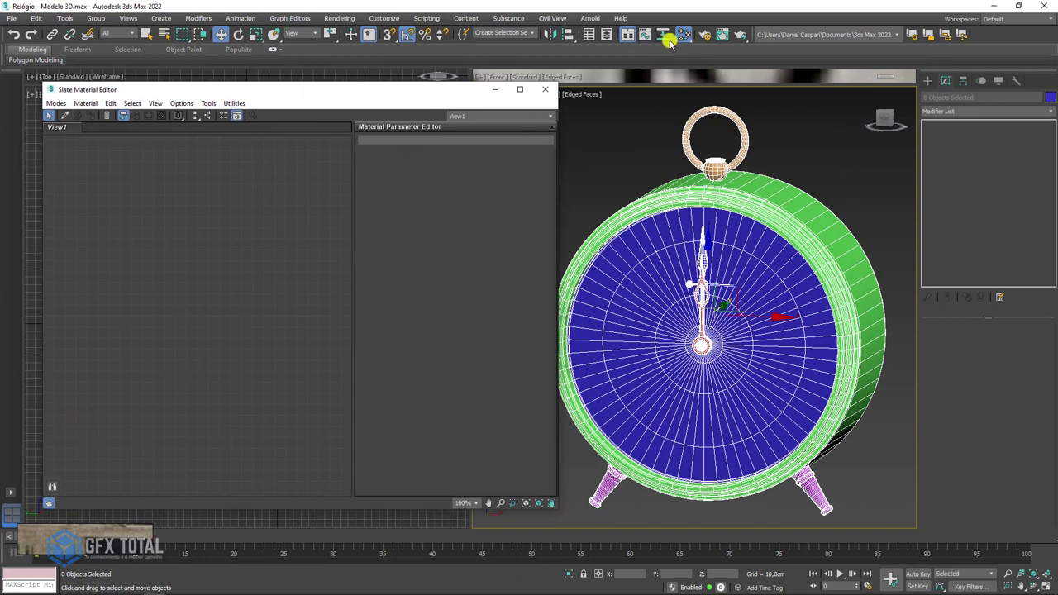
click(707, 33)
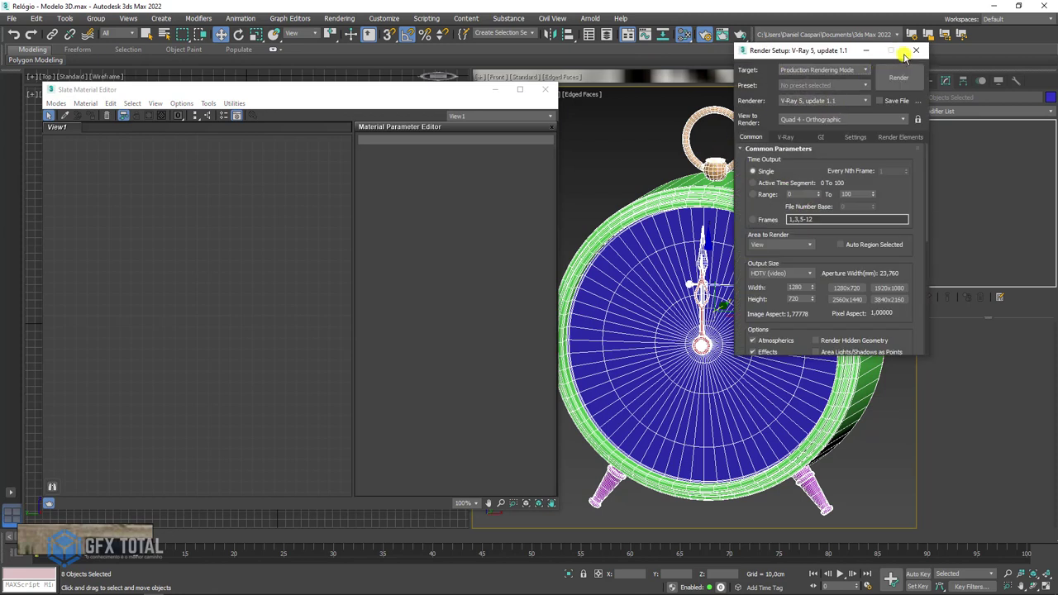
click(916, 51)
click(317, 102)
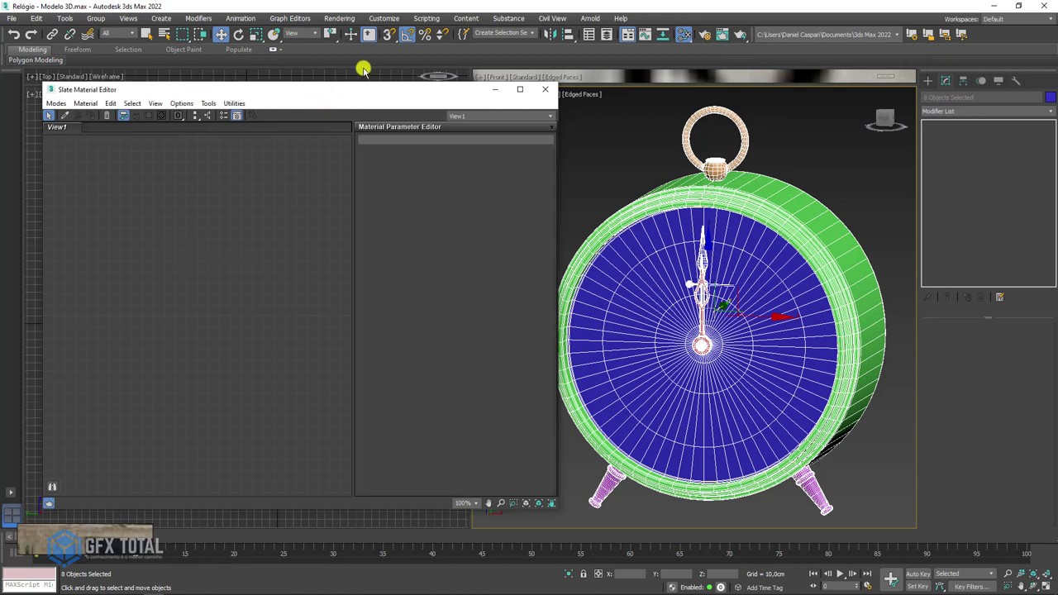
drag(326, 97, 352, 73)
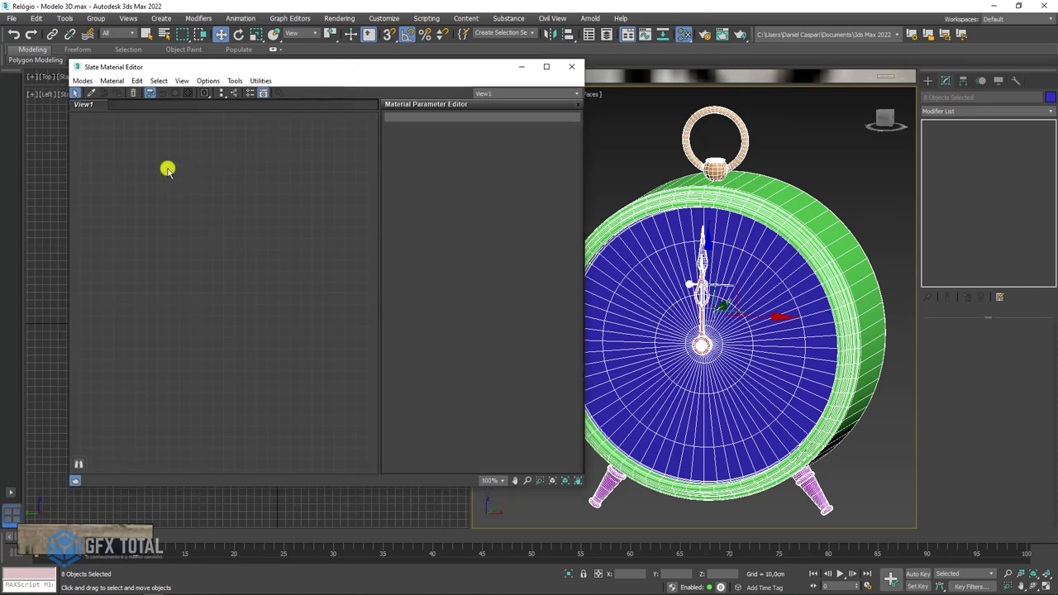
Step: Add a VRayMtl named Display, collapse it, and Shift-drag a copy named Corpo
right_click(167, 169)
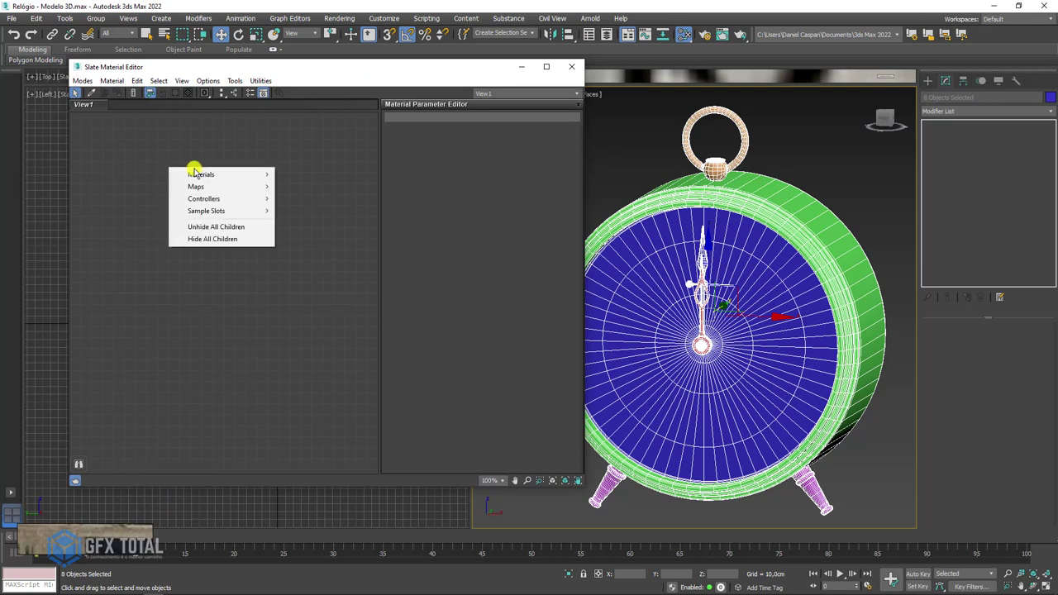
mouse_move(201, 174)
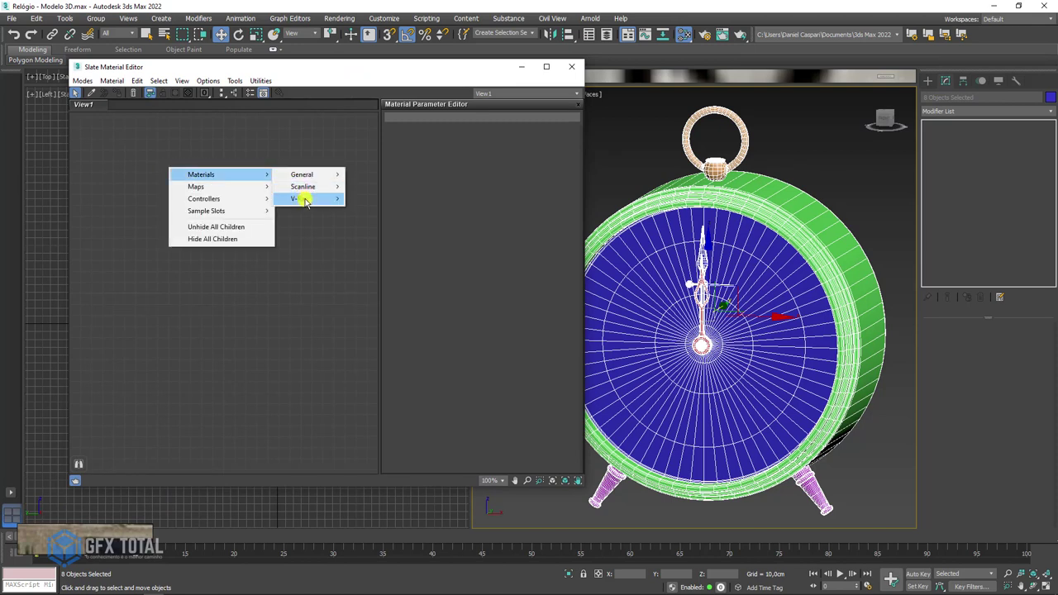
mouse_move(307, 198)
click(385, 344)
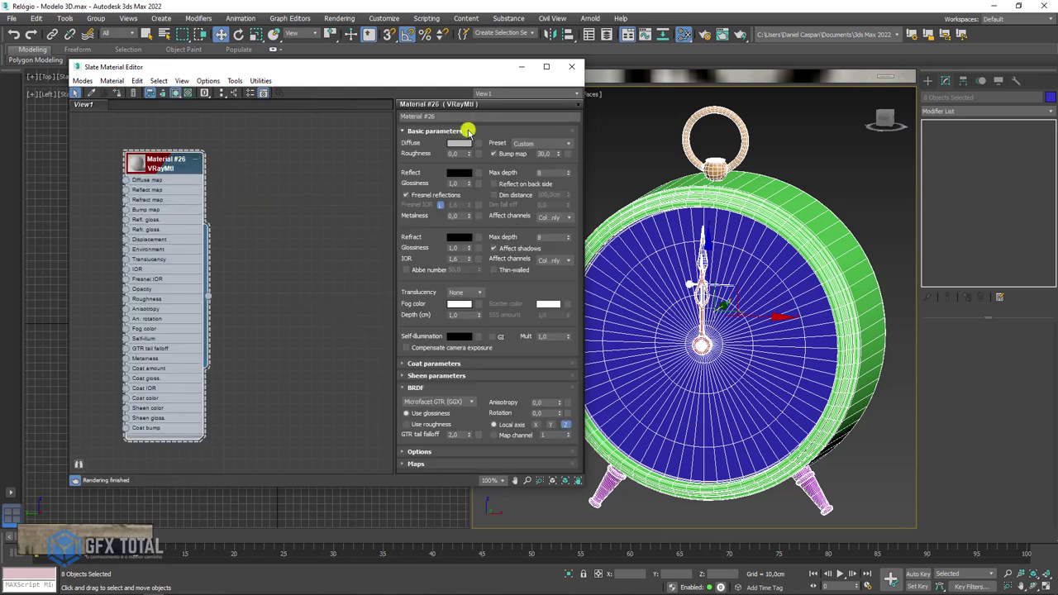
click(443, 117)
text(Display)
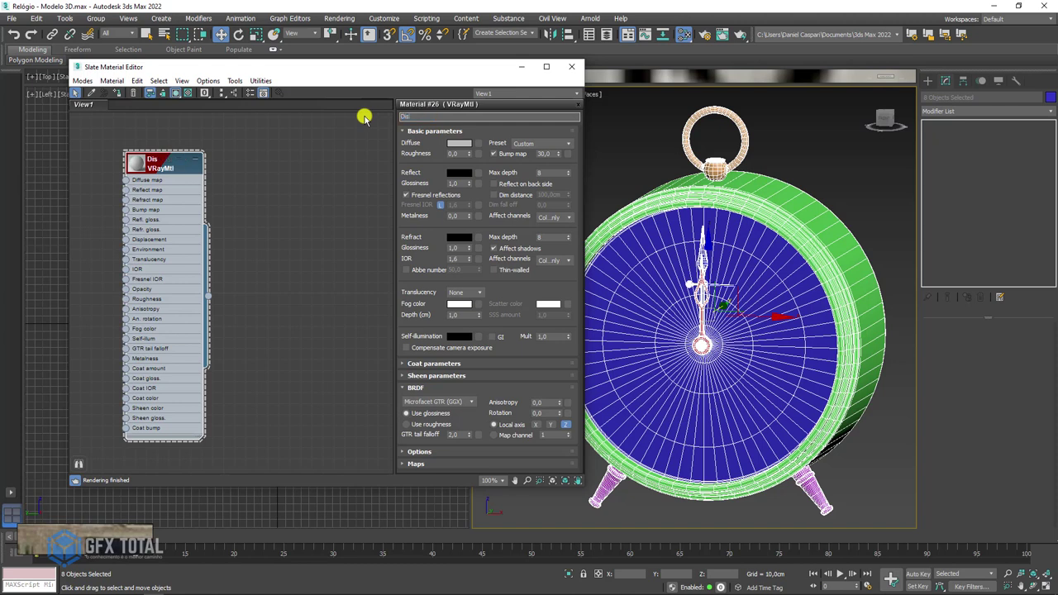
click(196, 158)
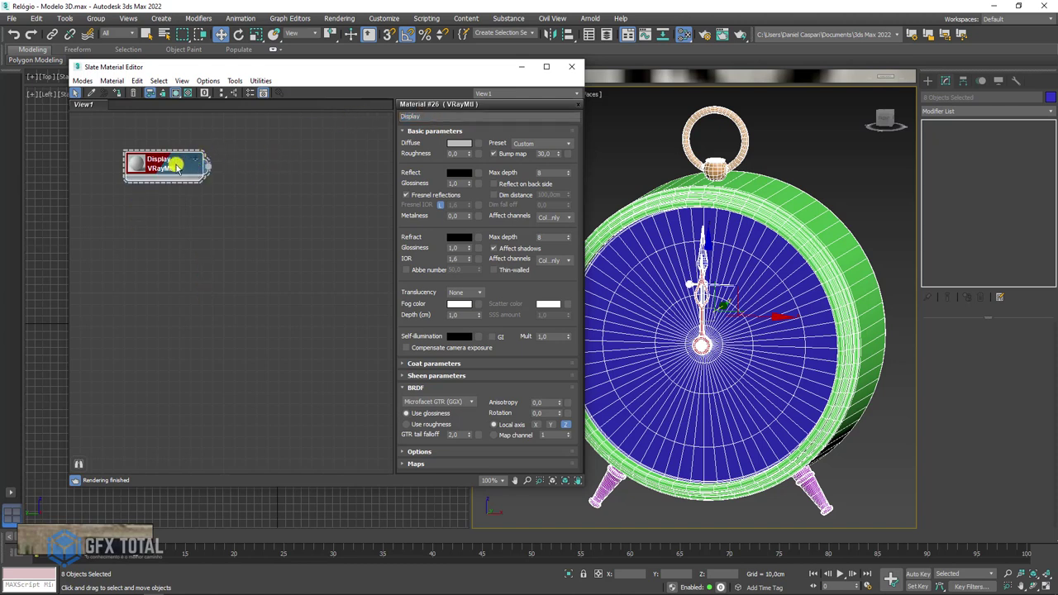
shift+drag(176, 168, 178, 217)
text(Corpo)
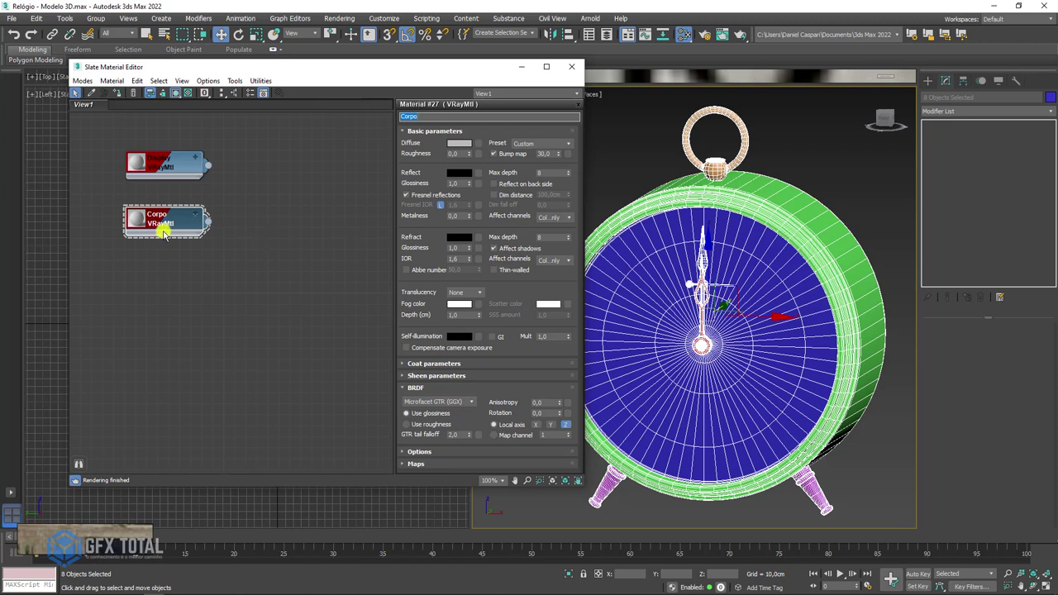
Step: Shift-drag two more VRayMtl copies below Corpo, named Ponteiros and Pesinhos
shift+drag(157, 230, 157, 285)
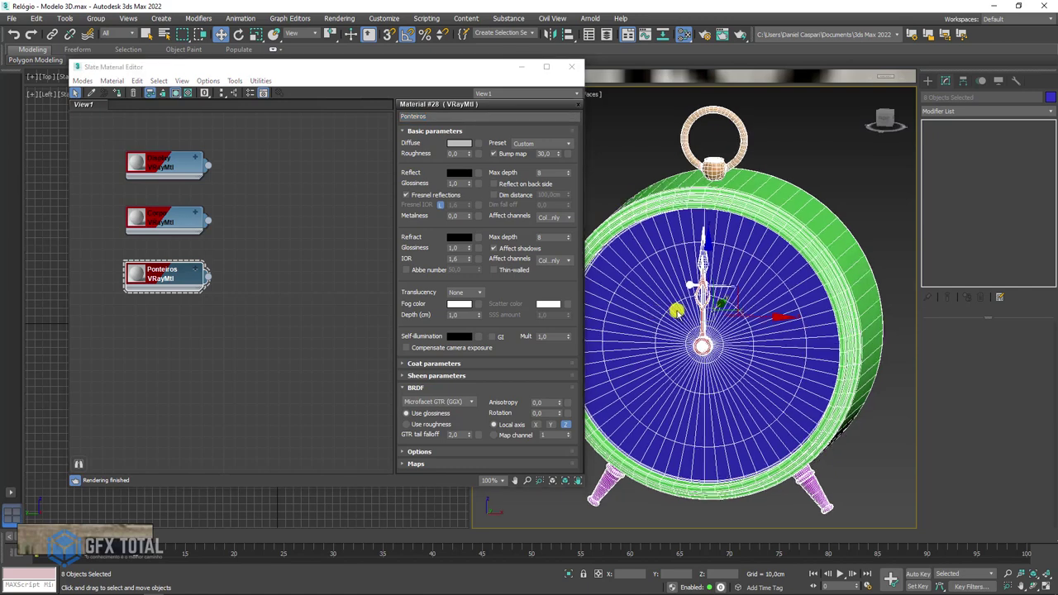
alt+middle_drag(644, 313, 683, 358)
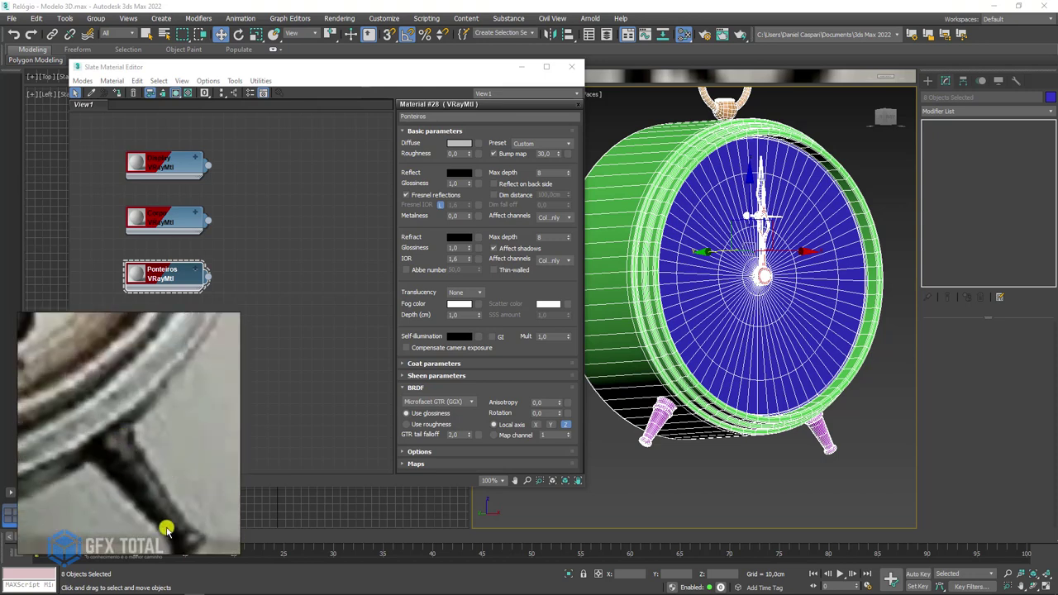
drag(155, 273, 156, 262)
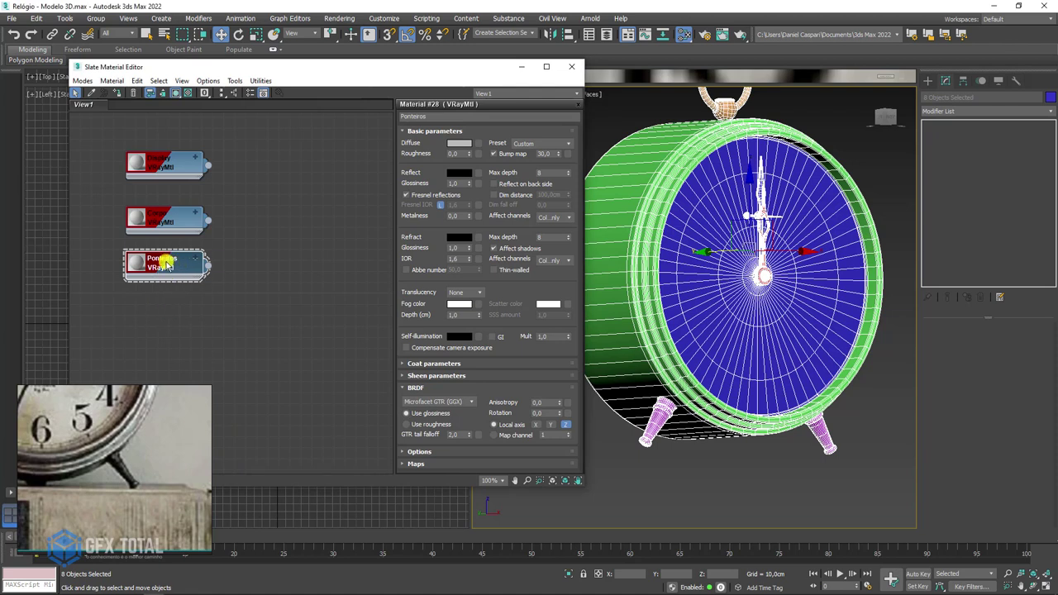
shift+drag(168, 268, 165, 308)
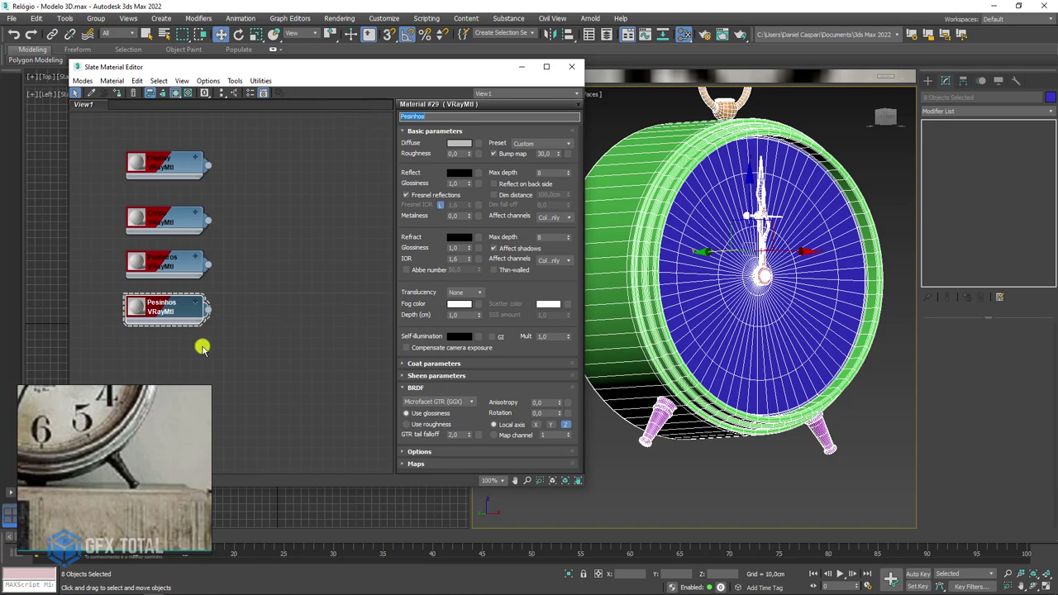
alt+middle_drag(756, 275, 722, 333)
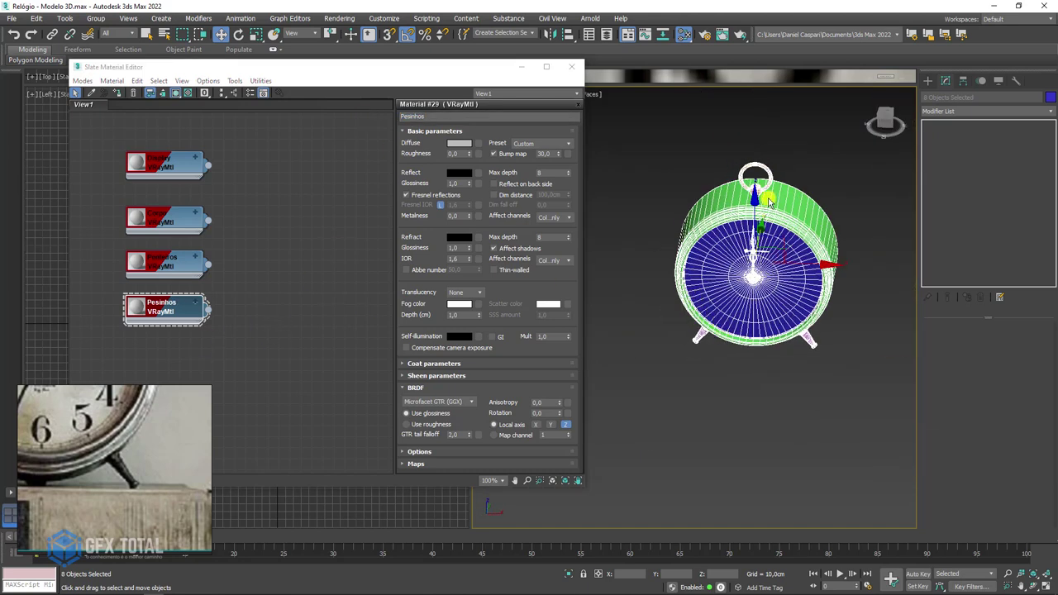
Step: Assign Corpo to the top cylinder and hanging ring using Assign to Object
scroll(757, 194, up, 3)
scroll(756, 194, up, 2)
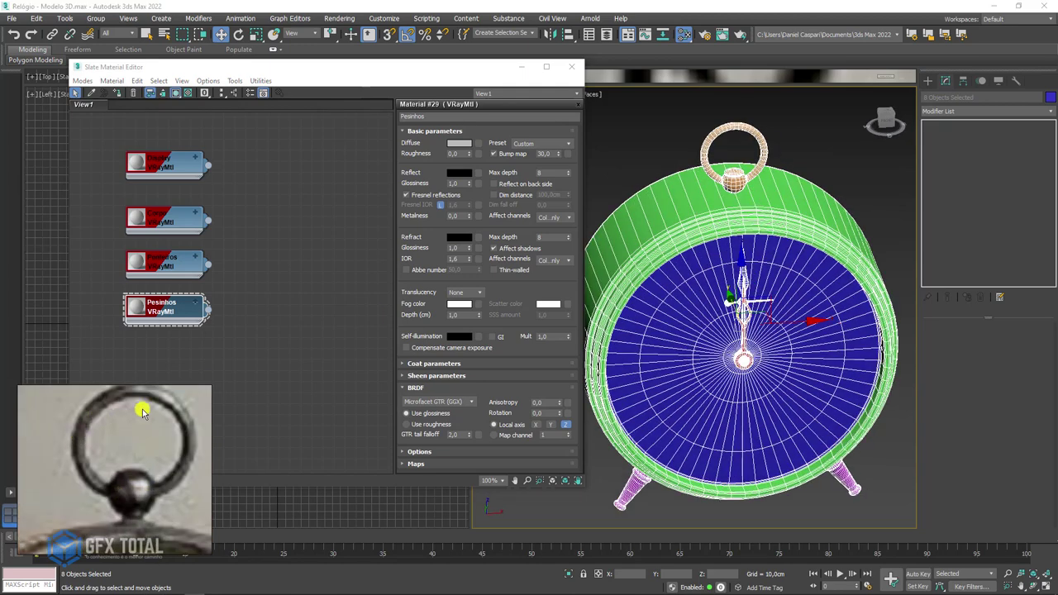
alt+middle_drag(727, 355, 775, 355)
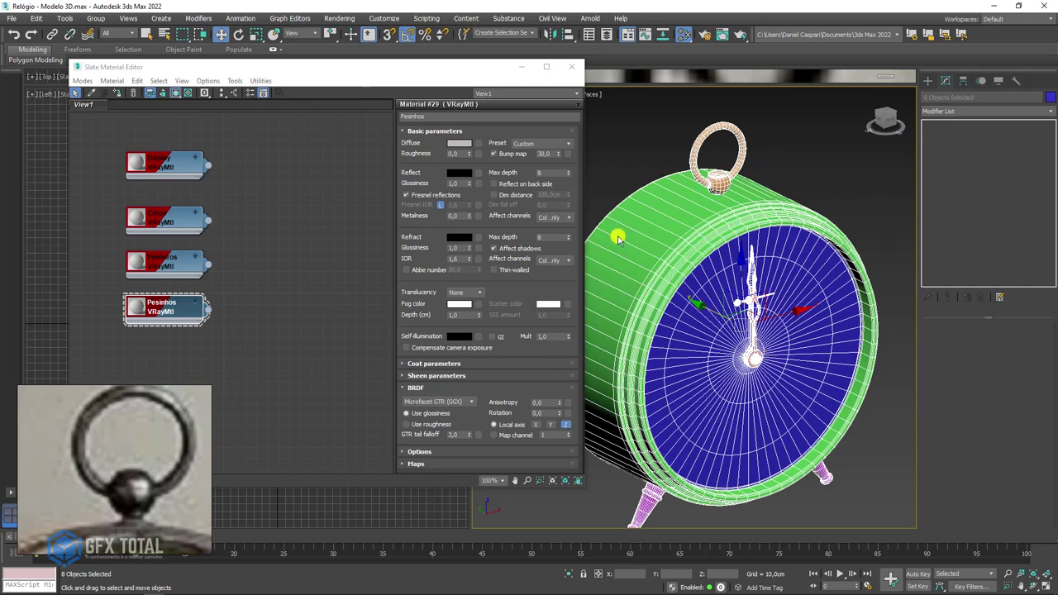
click(724, 189)
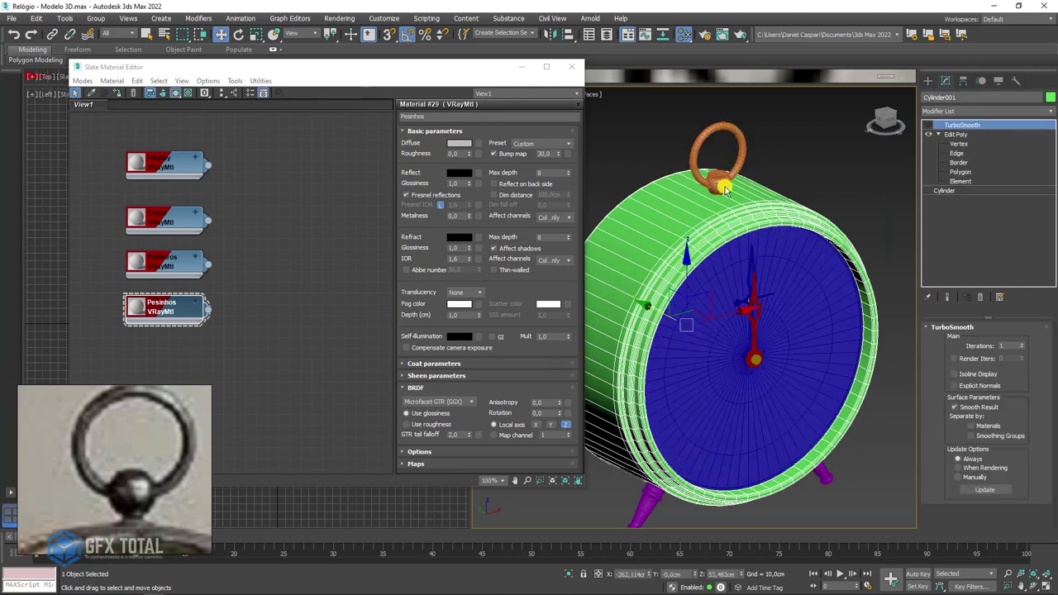
ctrl+click(733, 181)
scroll(775, 237, down, 3)
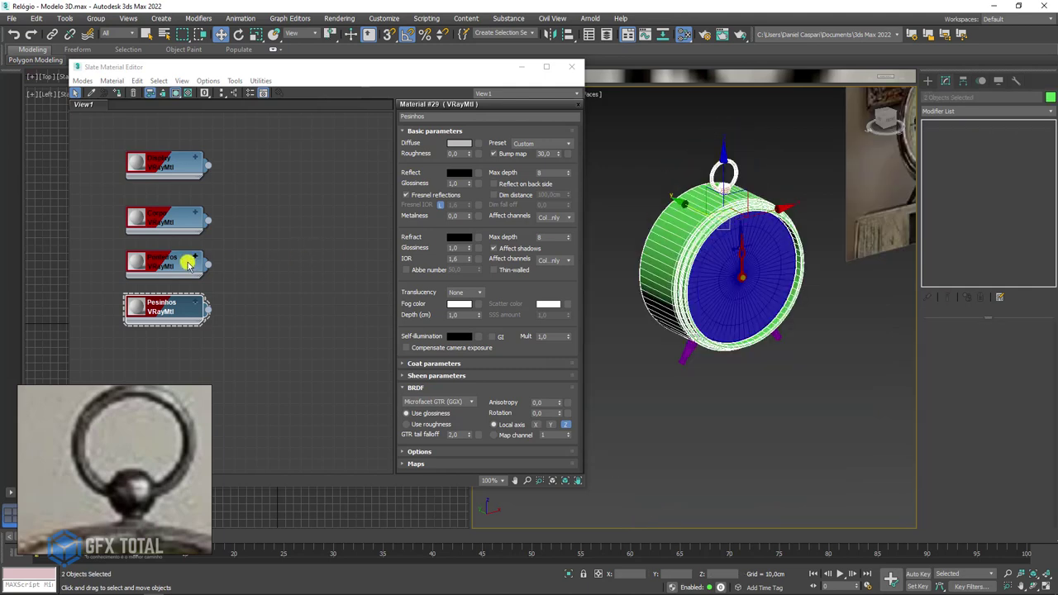
mouse_move(162, 224)
mouse_down()
mouse_move(163, 214)
mouse_move(316, 243)
mouse_move(702, 132)
mouse_move(715, 171)
mouse_up()
click(500, 291)
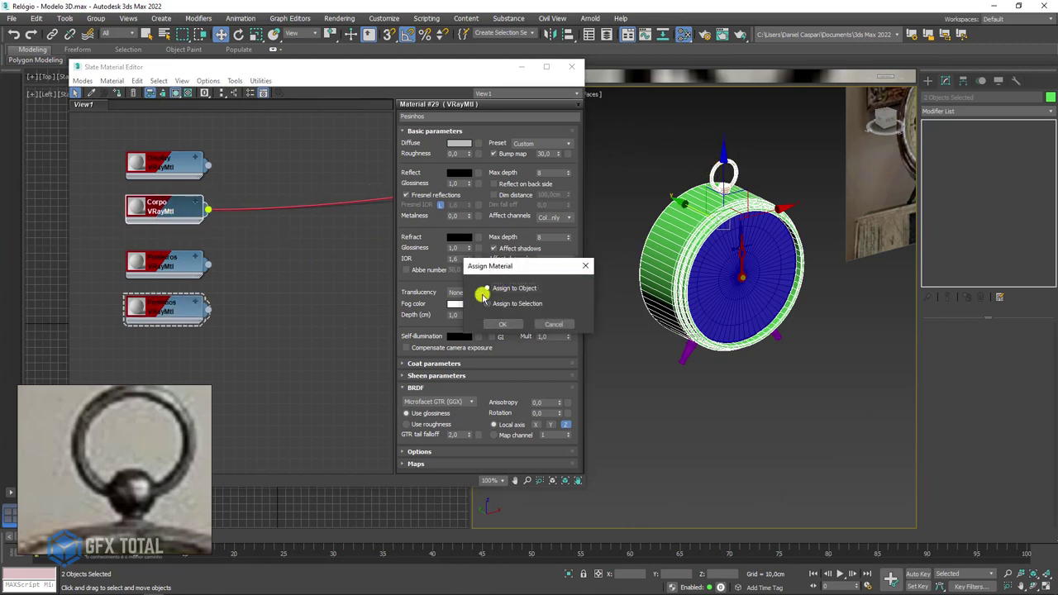
click(502, 324)
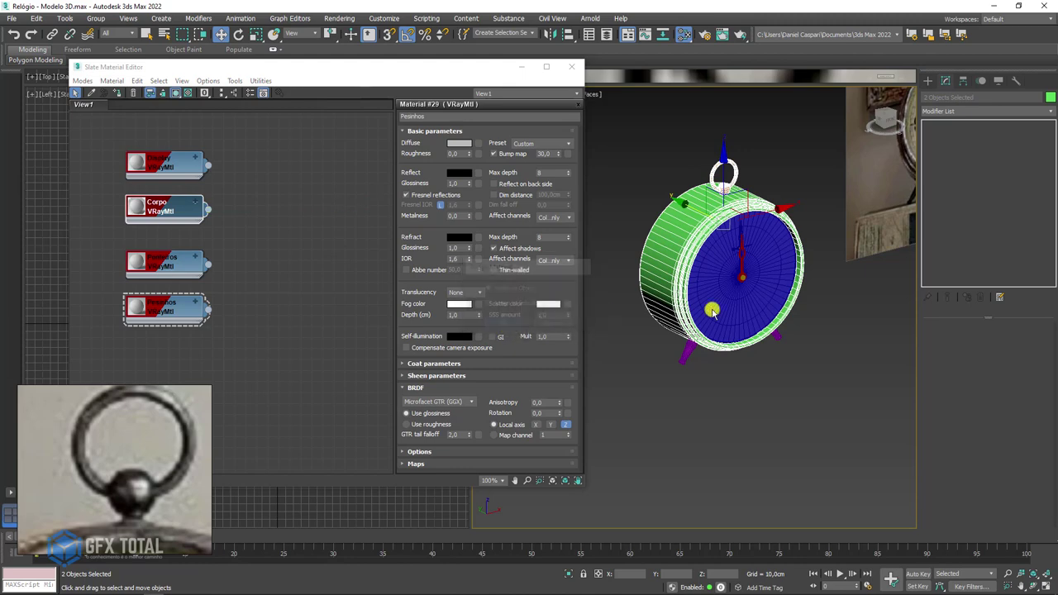
Step: Drag the Corpo material onto the clock body and confirm the assignment
mouse_move(714, 310)
alt+middle_down()
mouse_move(718, 380)
mouse_move(734, 323)
alt+middle_up()
scroll(750, 203, up, 4)
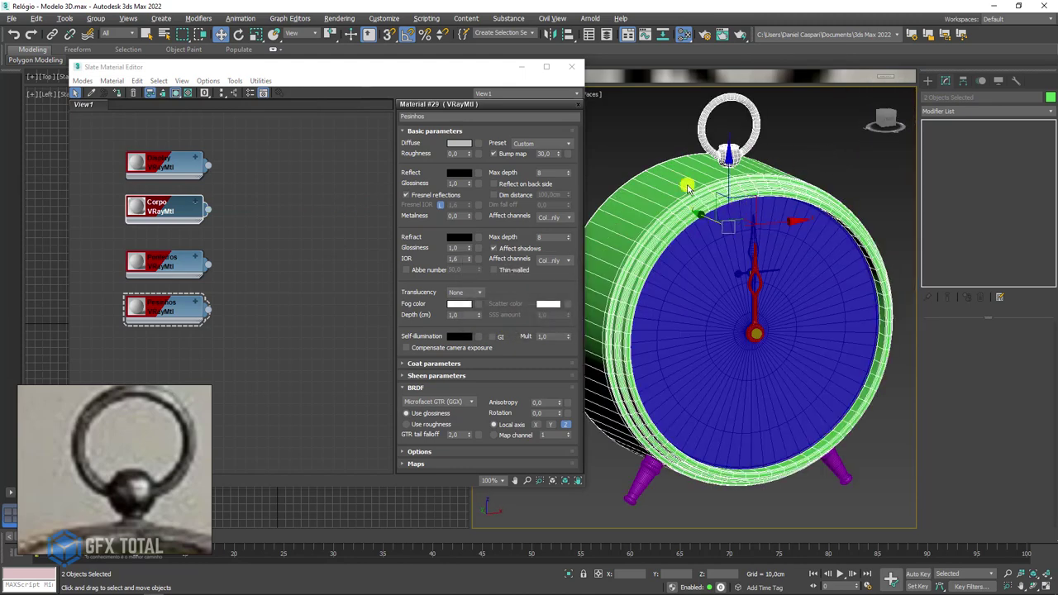
drag(207, 210, 637, 224)
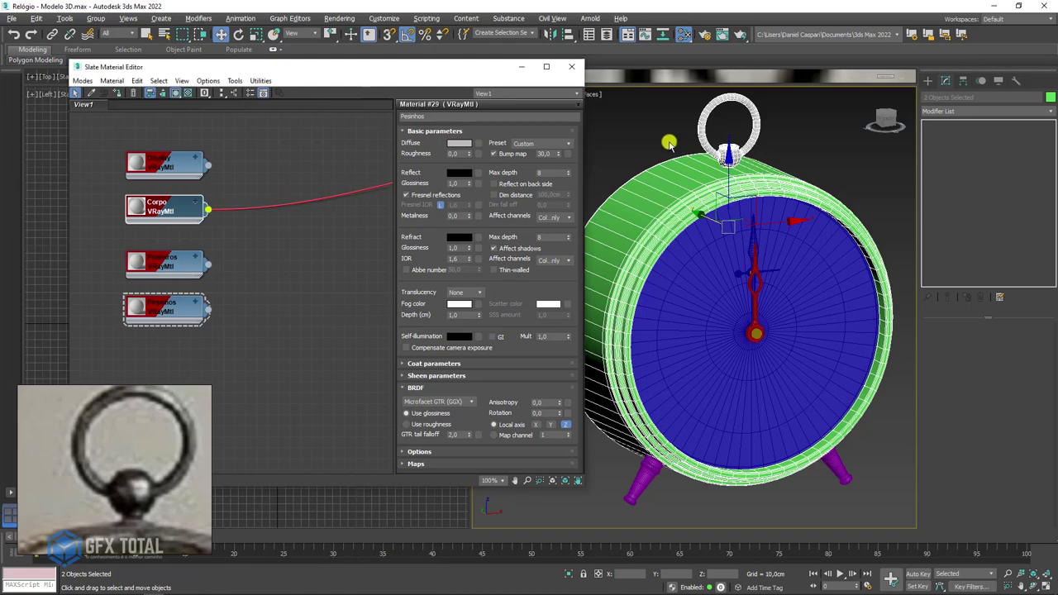
click(502, 324)
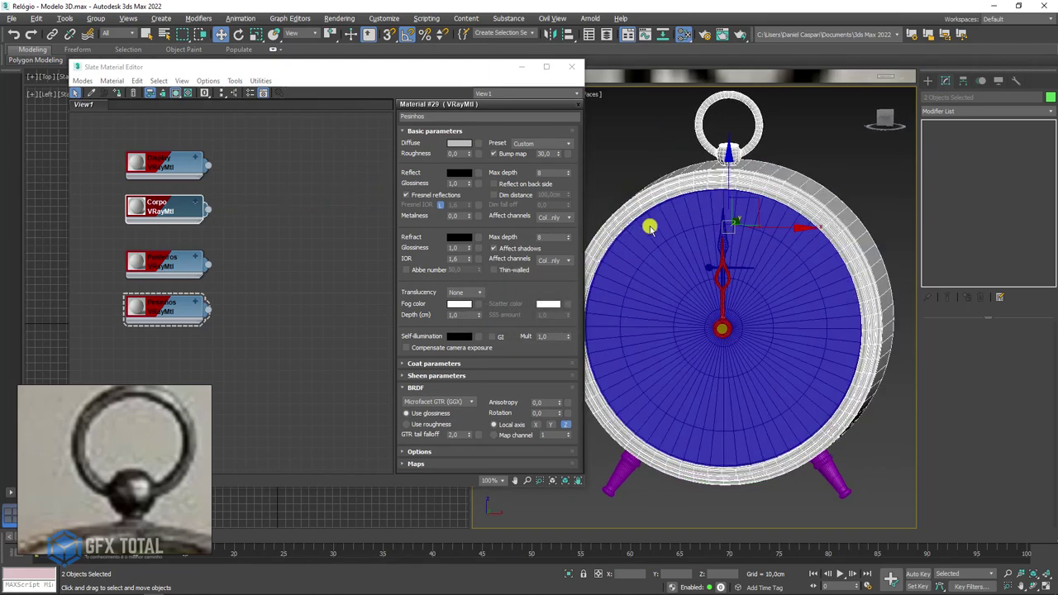
alt+middle_drag(650, 224, 739, 243)
scroll(737, 142, up, 2)
scroll(680, 203, up, 2)
alt+middle_drag(680, 203, 685, 217)
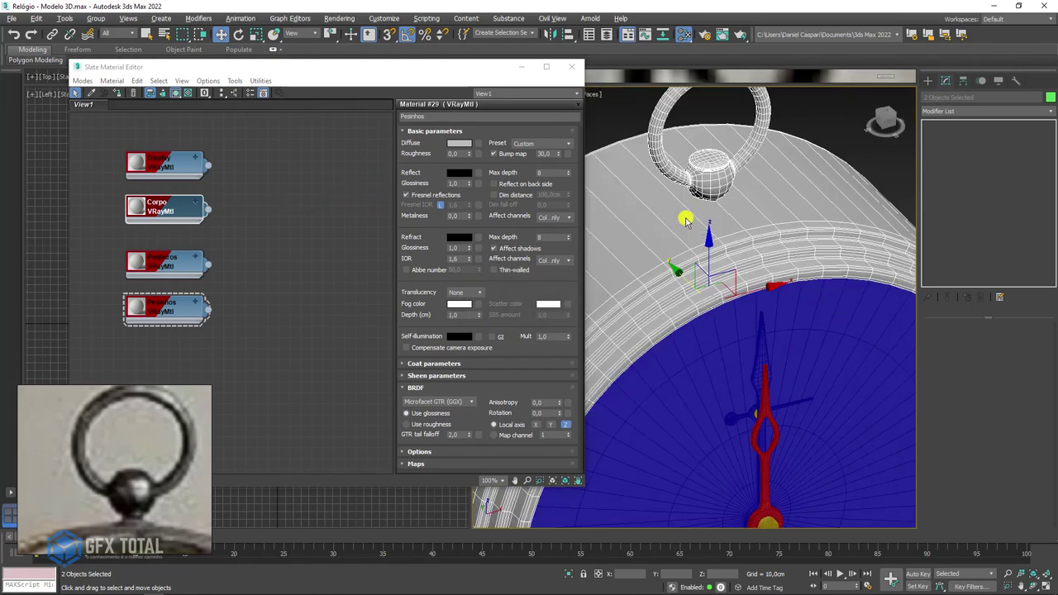
Step: Frame the clock, select the dial, and apply the Display material to it
scroll(713, 226, down, 3)
scroll(713, 226, down, 2)
key(z)
click(714, 322)
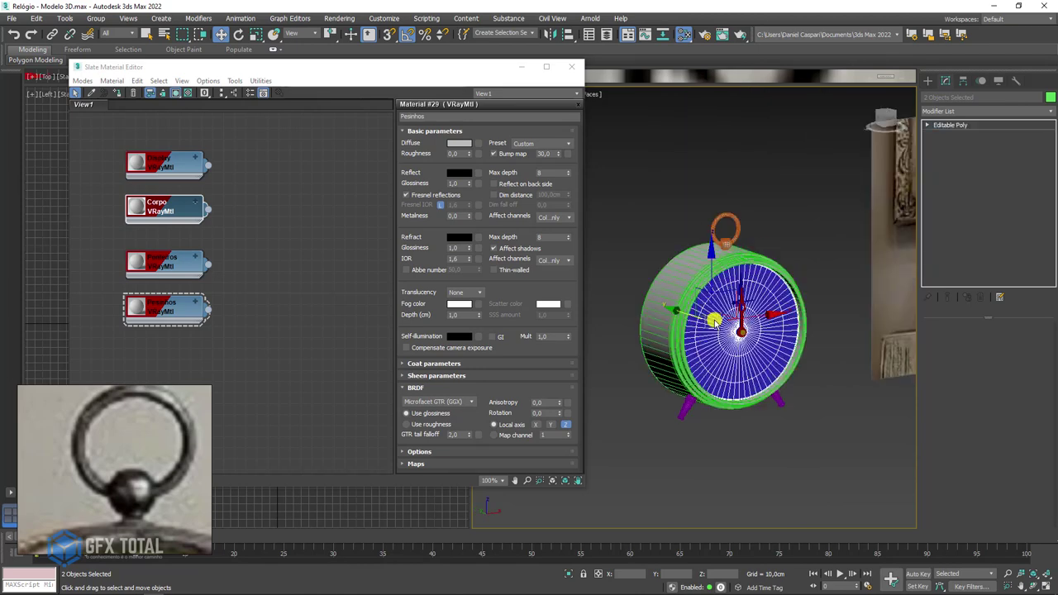
scroll(714, 321, up, 5)
mouse_move(176, 171)
mouse_down()
mouse_move(171, 154)
mouse_move(184, 148)
mouse_move(773, 320)
mouse_move(709, 388)
mouse_move(719, 386)
mouse_up()
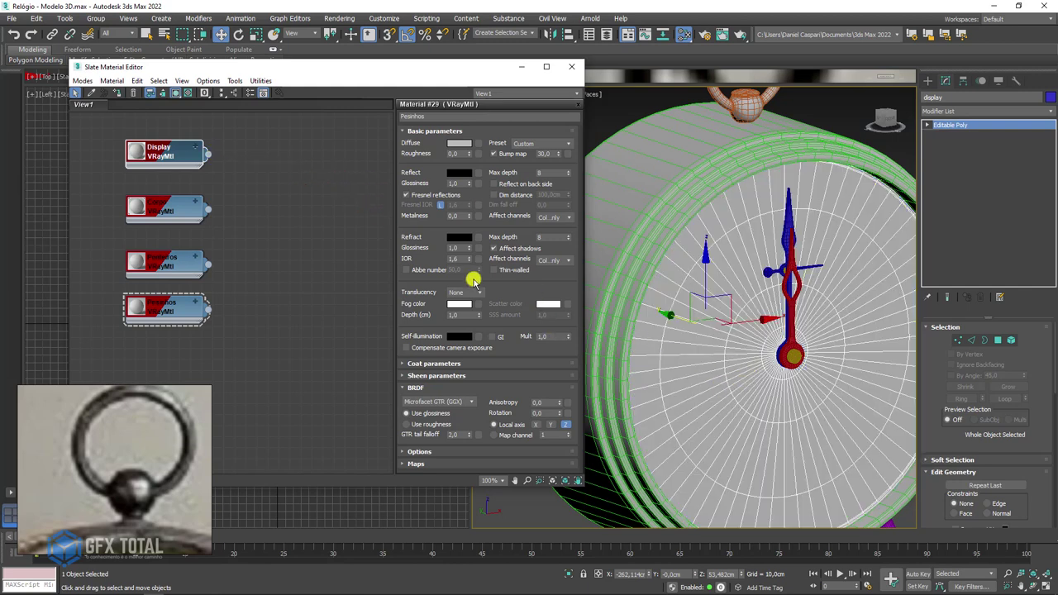
Step: Assign Ponteiros to both clock hands and the centre disc
mouse_move(188, 222)
mouse_down()
mouse_move(165, 200)
mouse_move(174, 209)
mouse_up()
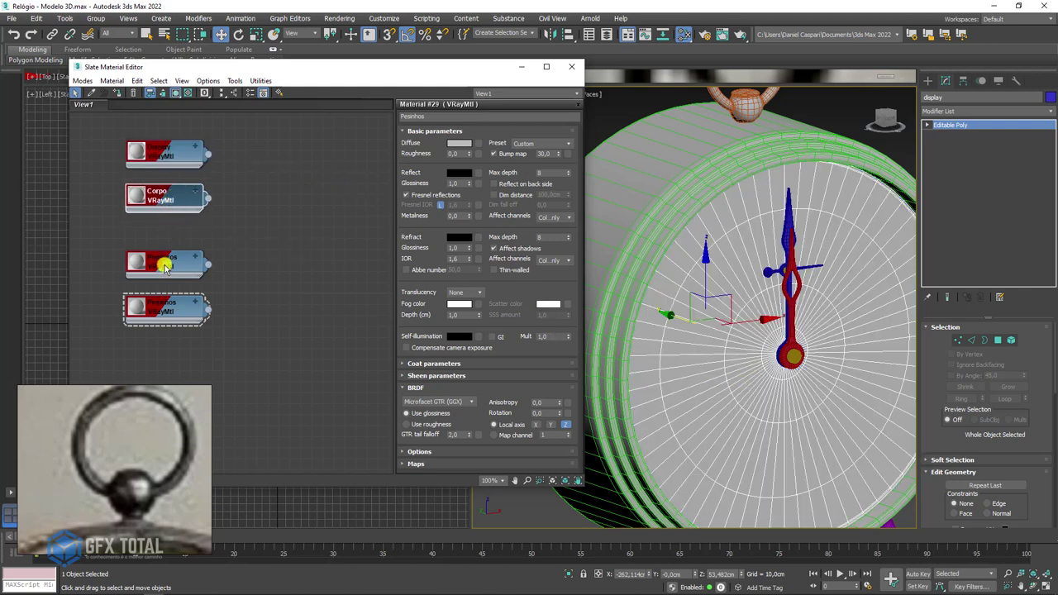
drag(166, 267, 172, 249)
scroll(780, 349, up, 3)
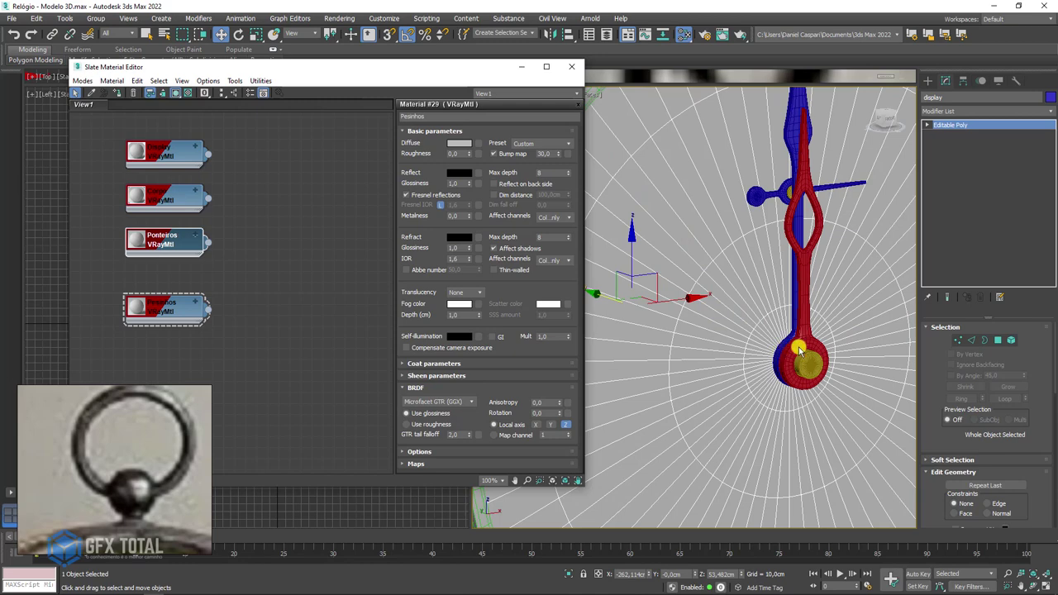
click(798, 350)
ctrl+click(787, 197)
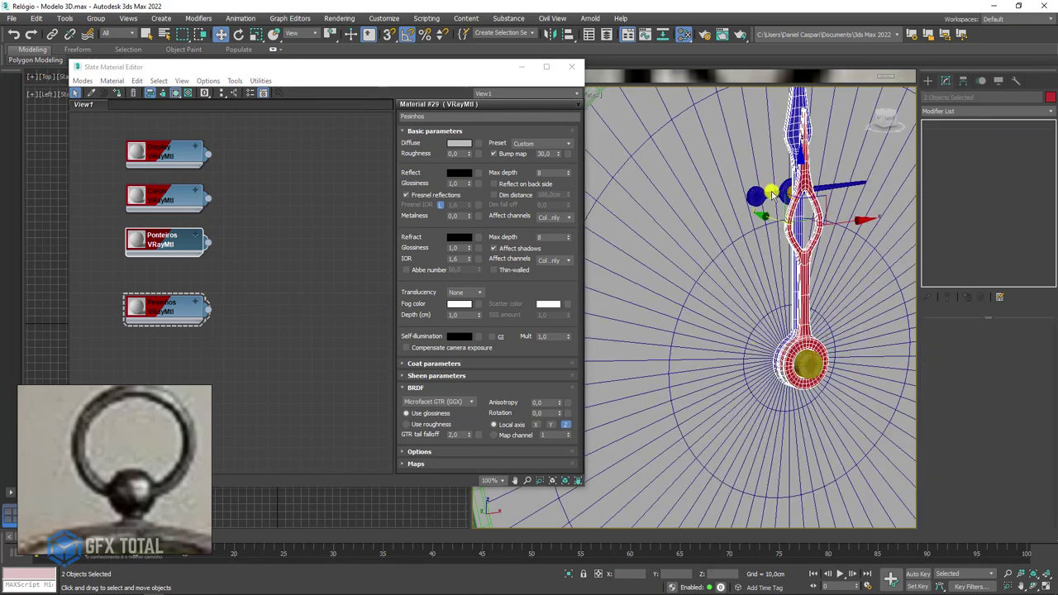
ctrl+click(771, 194)
drag(208, 243, 786, 371)
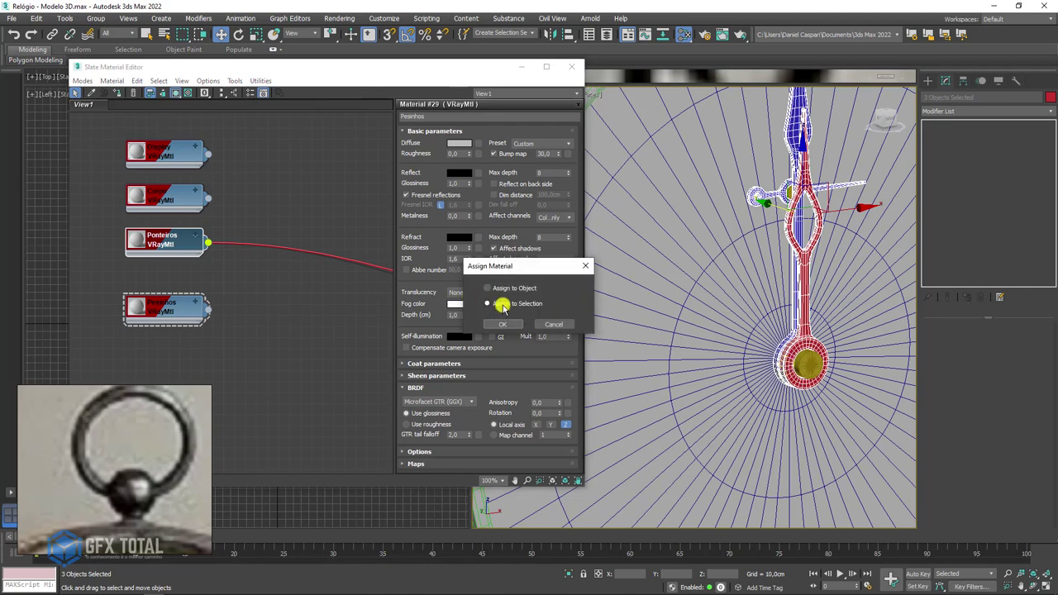
click(501, 324)
Step: Copy Ponteiros as a new Pinos material and apply it to the centre pin
scroll(777, 347, down, 3)
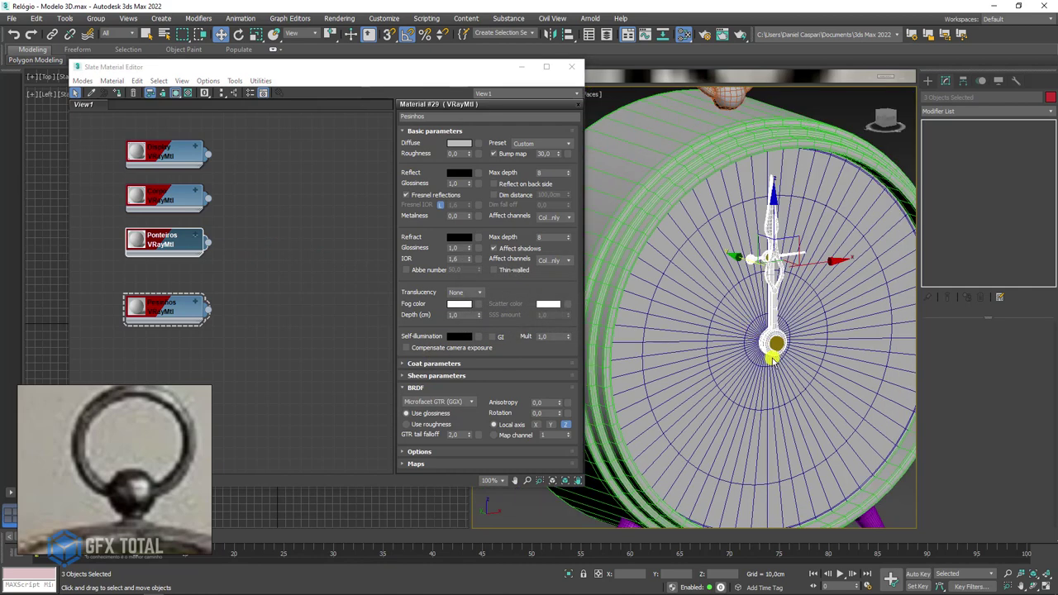
scroll(777, 347, up, 1)
scroll(777, 347, up, 2)
scroll(777, 347, up, 1)
click(776, 346)
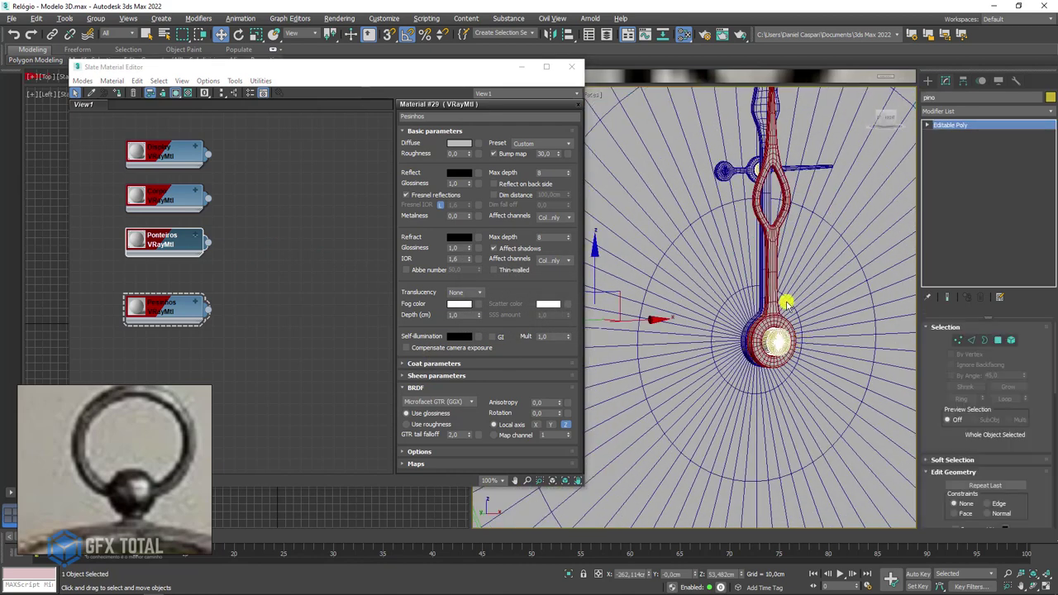
mouse_move(171, 243)
shift+mouse_down()
mouse_move(170, 263)
mouse_move(185, 261)
shift+mouse_up()
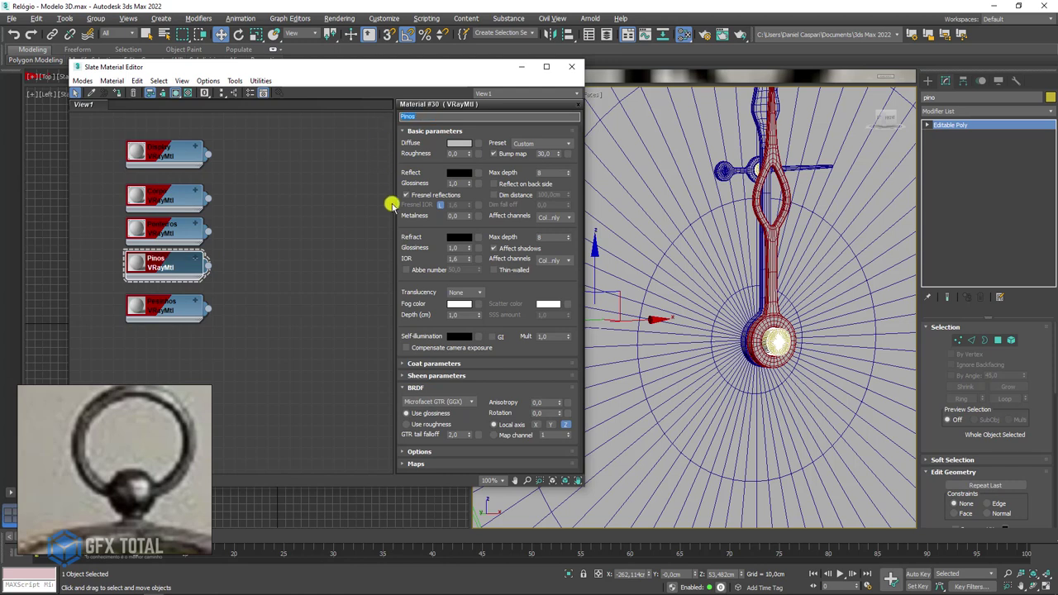
drag(209, 268, 751, 177)
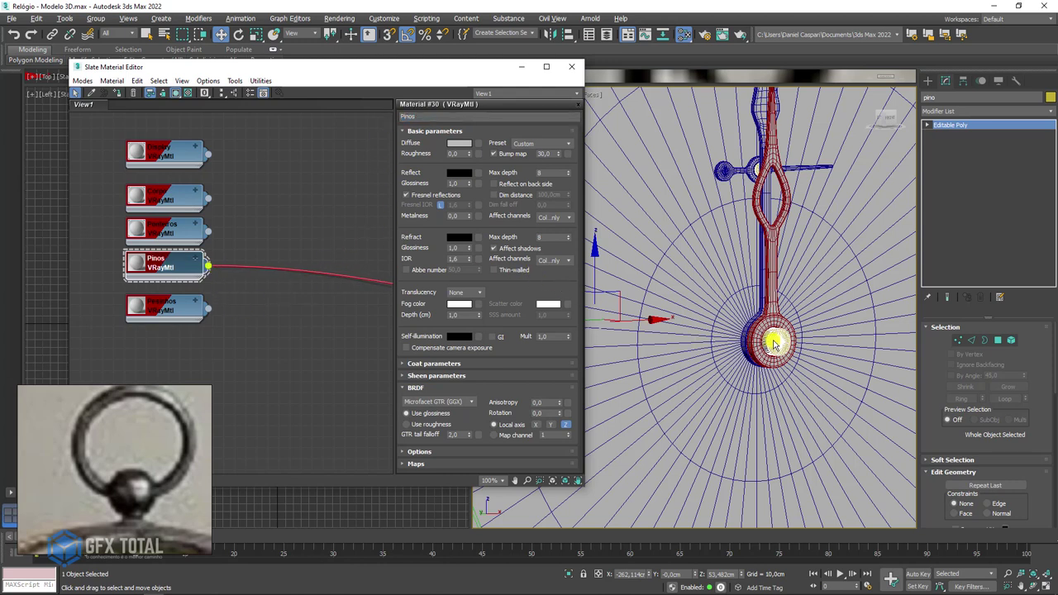
Step: Apply Pesinhos to the clock legs and add a new blank VRayMtl
mouse_move(793, 262)
alt+middle_down()
mouse_move(810, 272)
mouse_move(732, 159)
alt+middle_up()
alt+middle_drag(724, 327, 632, 407)
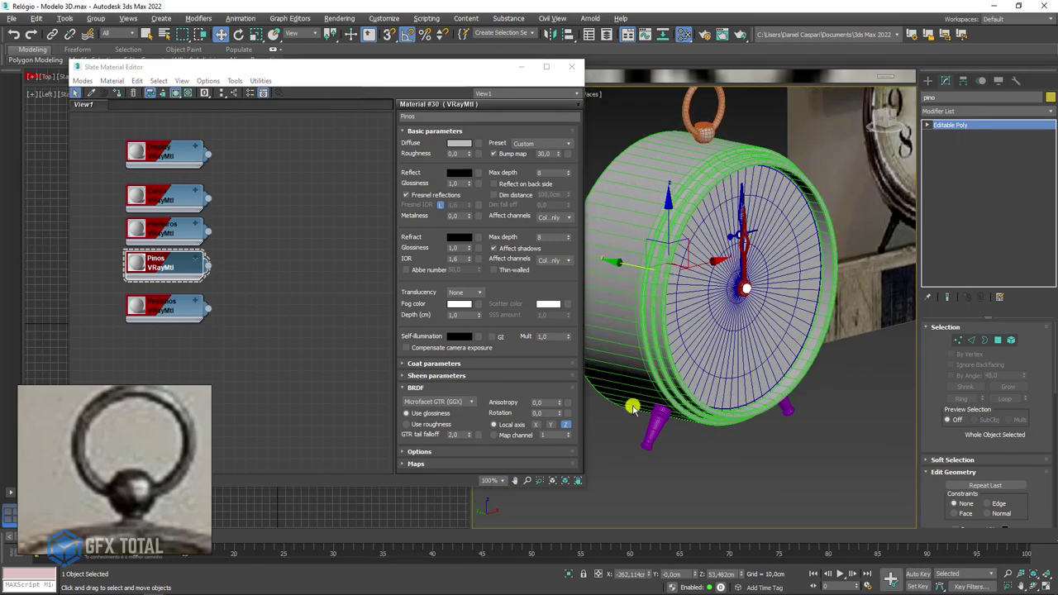
drag(208, 310, 671, 431)
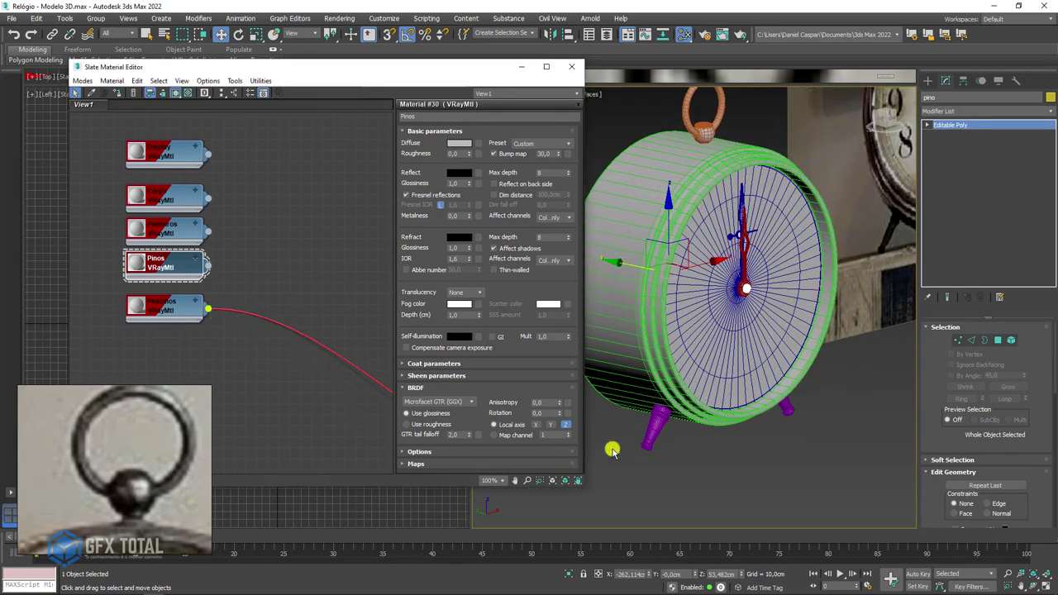
alt+middle_drag(671, 432, 640, 424)
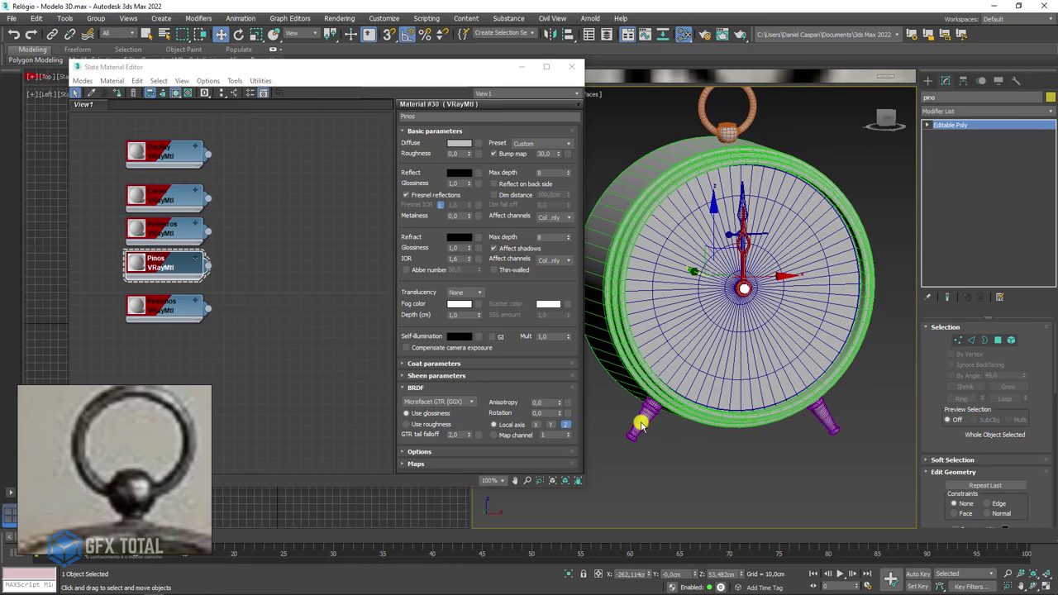
key(F4)
mouse_move(703, 438)
alt+middle_down()
mouse_move(631, 425)
mouse_move(730, 441)
mouse_move(701, 427)
alt+middle_up()
middle_drag(226, 318, 190, 220)
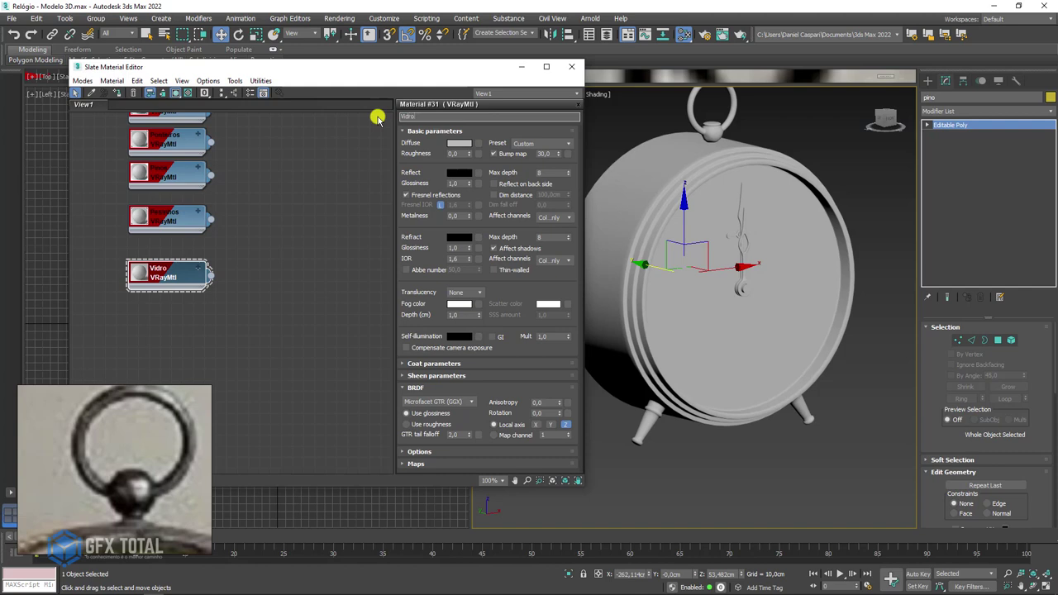
Step: Hide the clock hands and apply the Vidro material to the clock glass
right_click(725, 229)
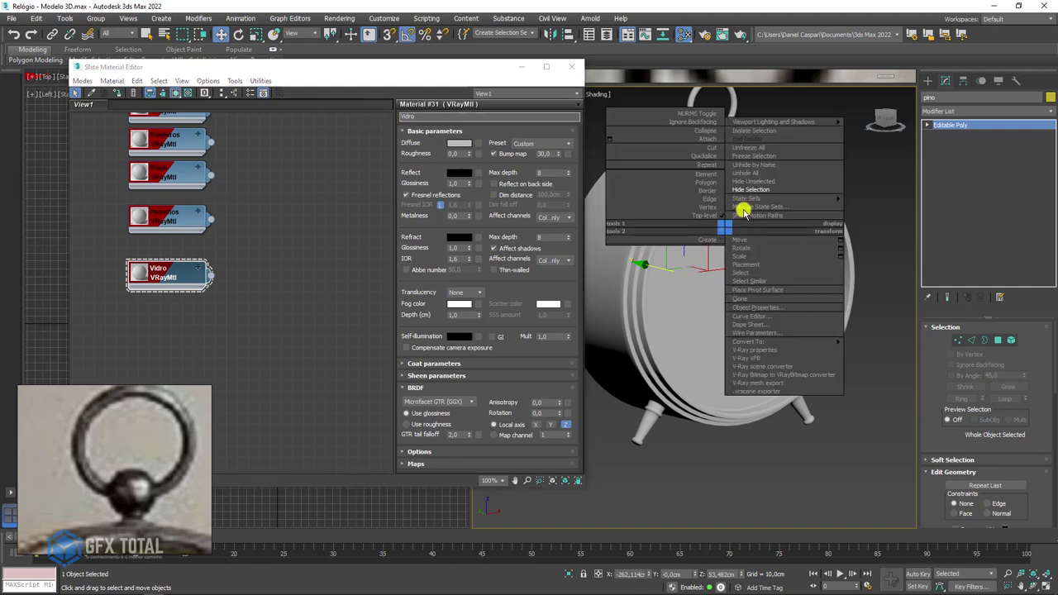
click(751, 170)
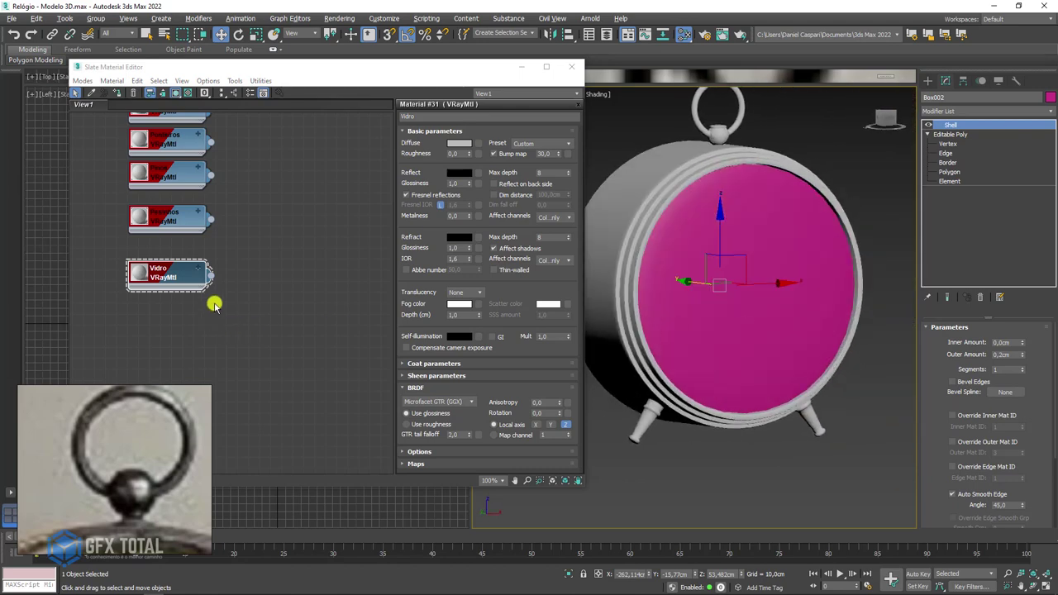
drag(211, 275, 698, 341)
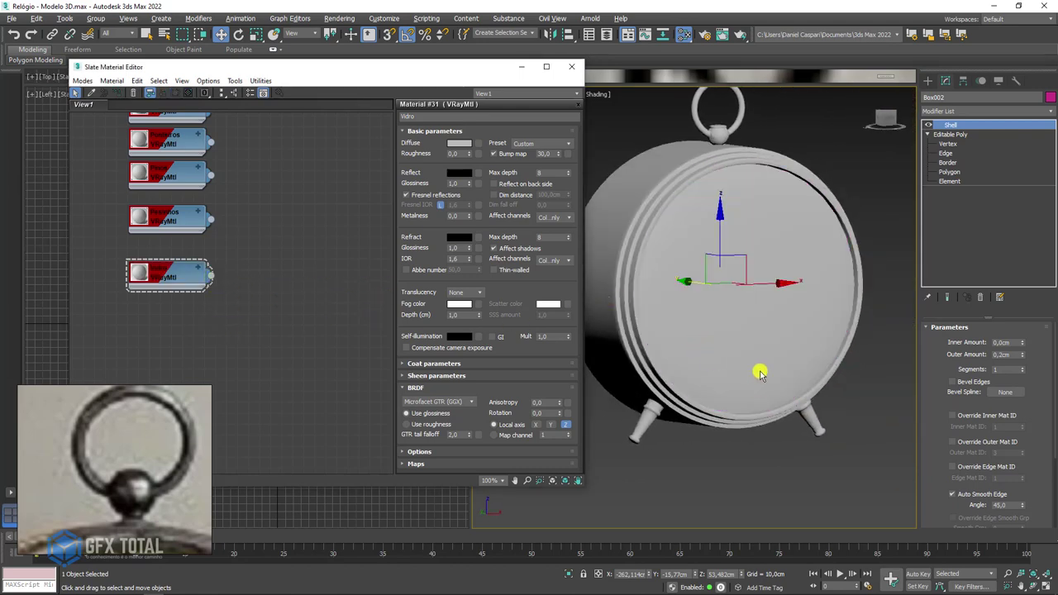
alt+middle_drag(756, 371, 739, 358)
mouse_move(794, 385)
alt+middle_down()
mouse_move(767, 400)
mouse_move(826, 366)
mouse_move(661, 242)
alt+middle_up()
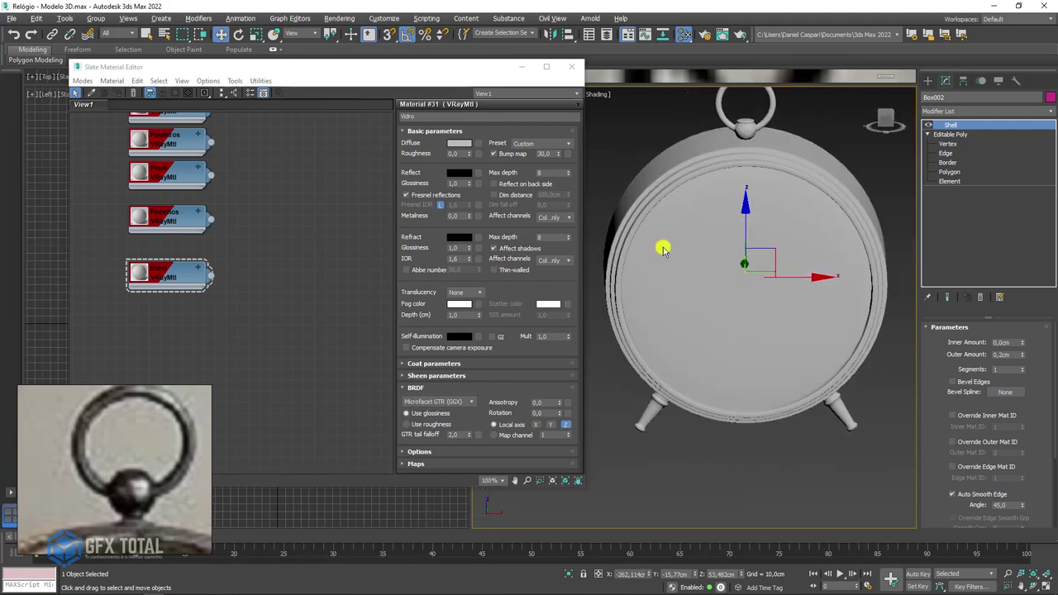
Step: Close the material editor, hide the glass shell, and select the clock face
click(568, 70)
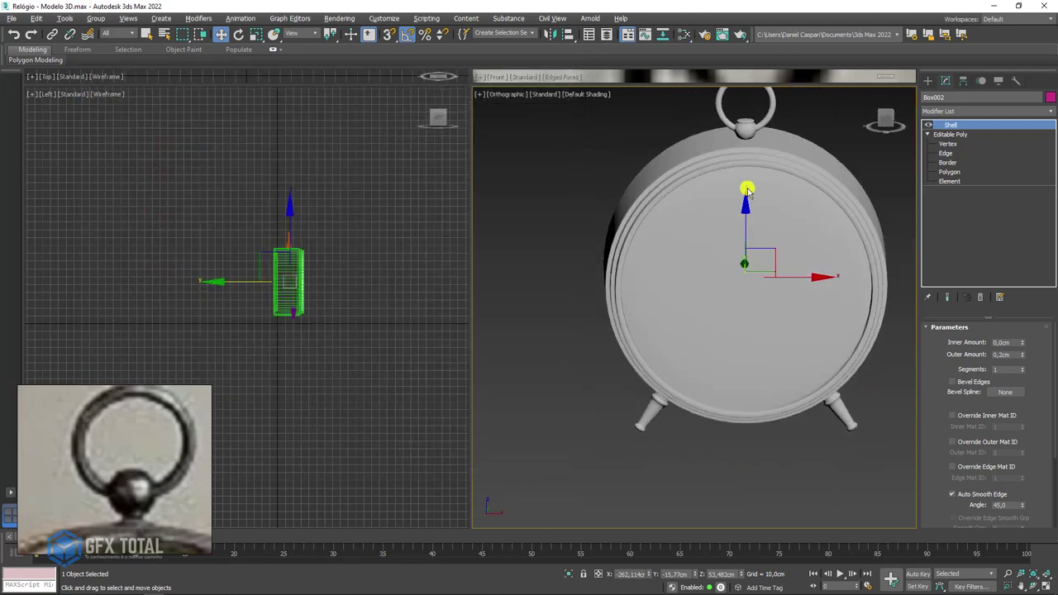
key(F4)
right_click(694, 236)
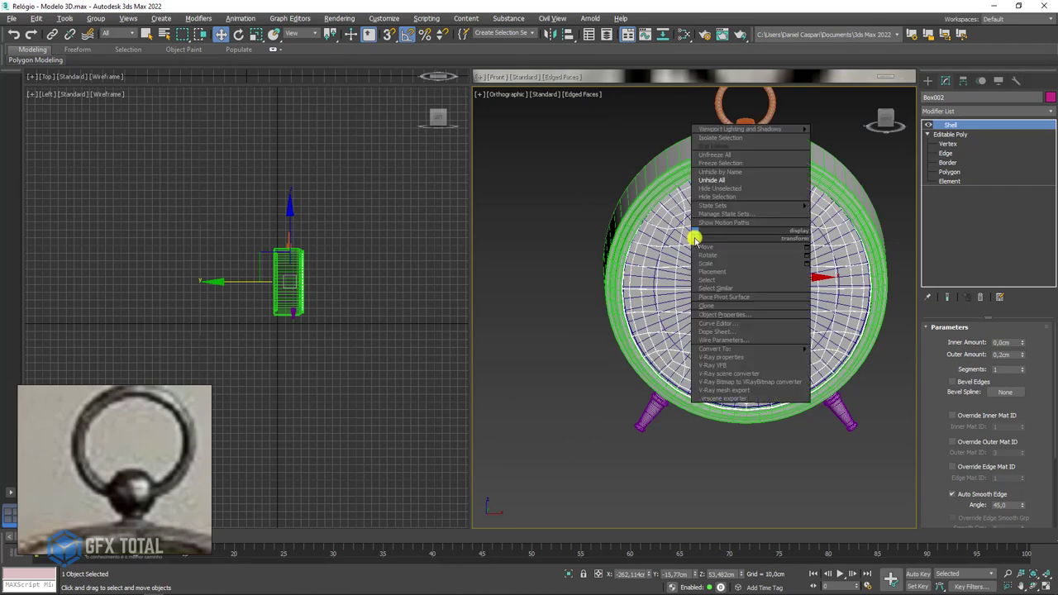
click(716, 197)
click(721, 286)
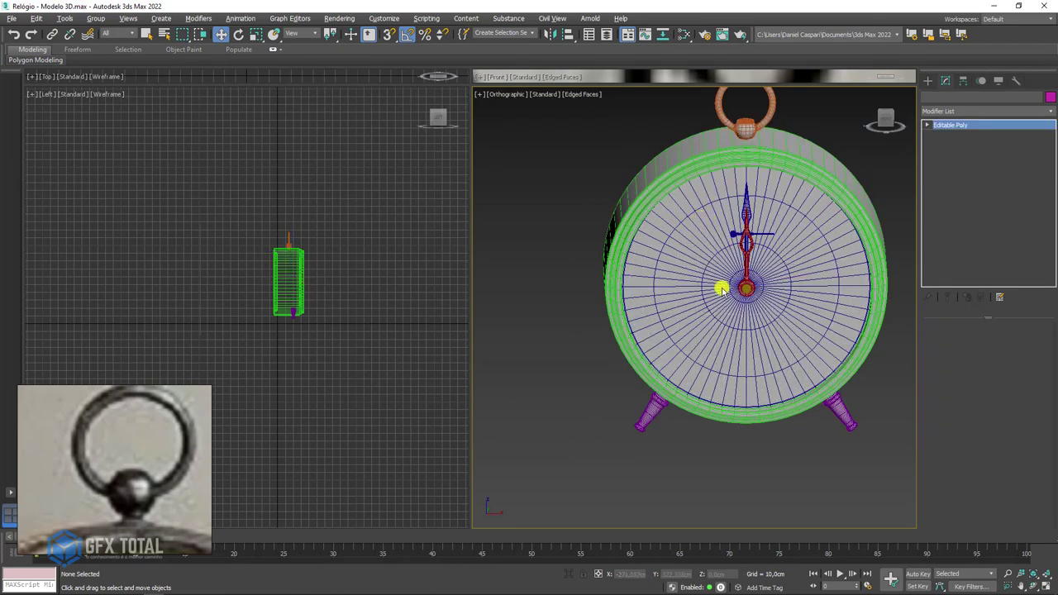
alt+middle_drag(706, 300, 746, 286)
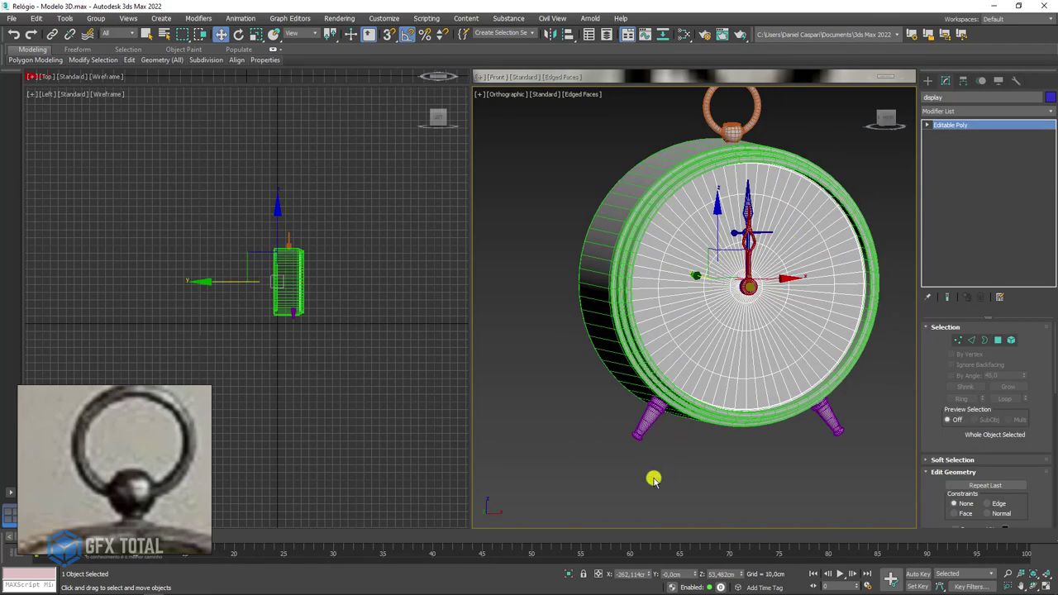
Step: Isolate the clock-face disc and reopen the Slate Material Editor
click(568, 573)
mouse_move(685, 390)
alt+middle_down()
mouse_move(671, 333)
mouse_move(748, 411)
mouse_move(666, 399)
mouse_move(716, 376)
mouse_move(697, 389)
alt+middle_up()
scroll(696, 389, down, 3)
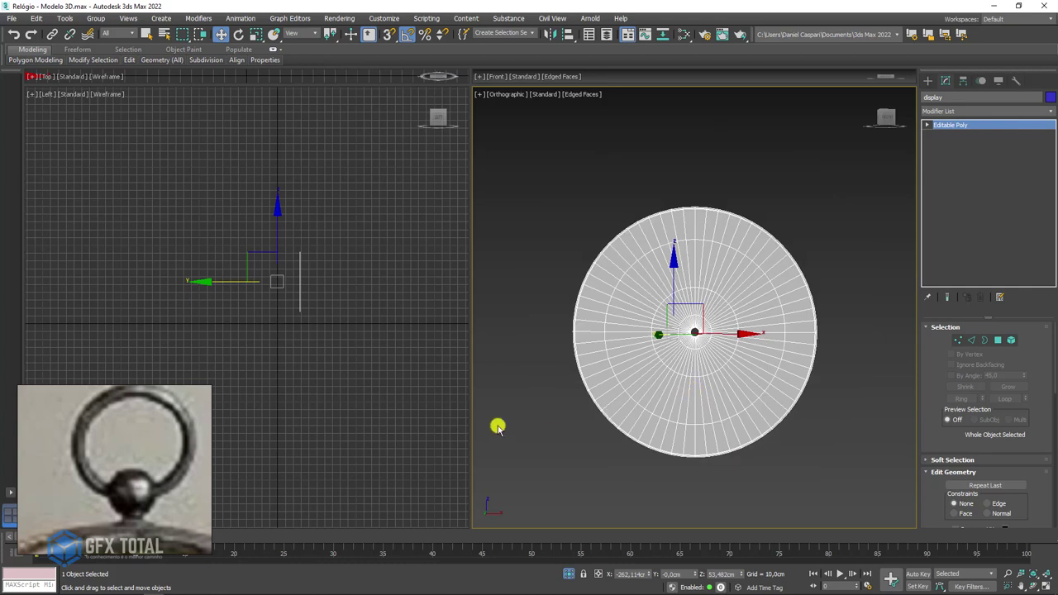
click(679, 36)
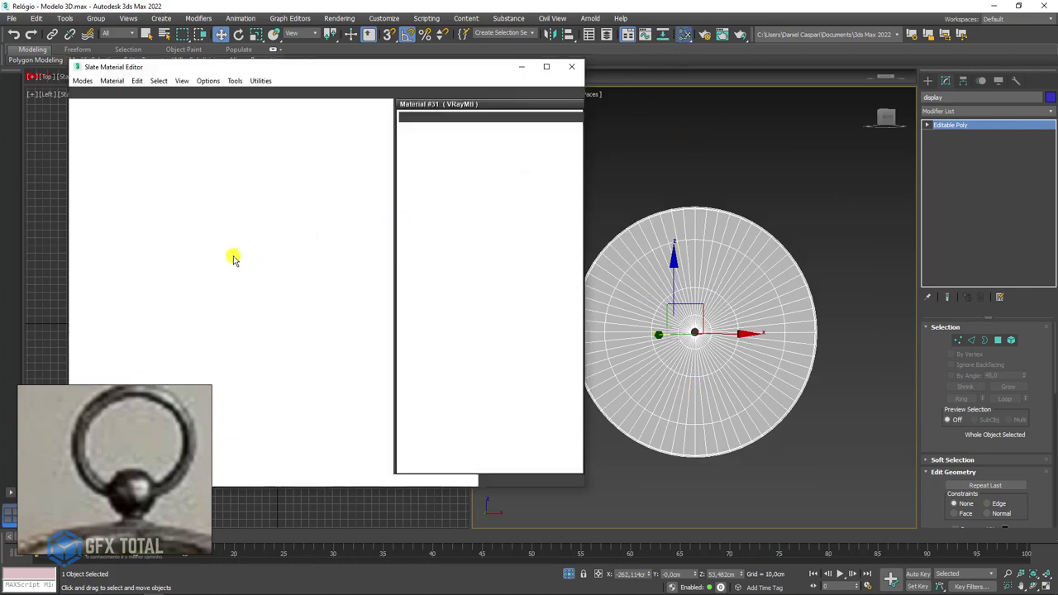
Step: Drag Display.psd from the textures folder into the Slate view as a bitmap node
middle_drag(243, 248, 307, 340)
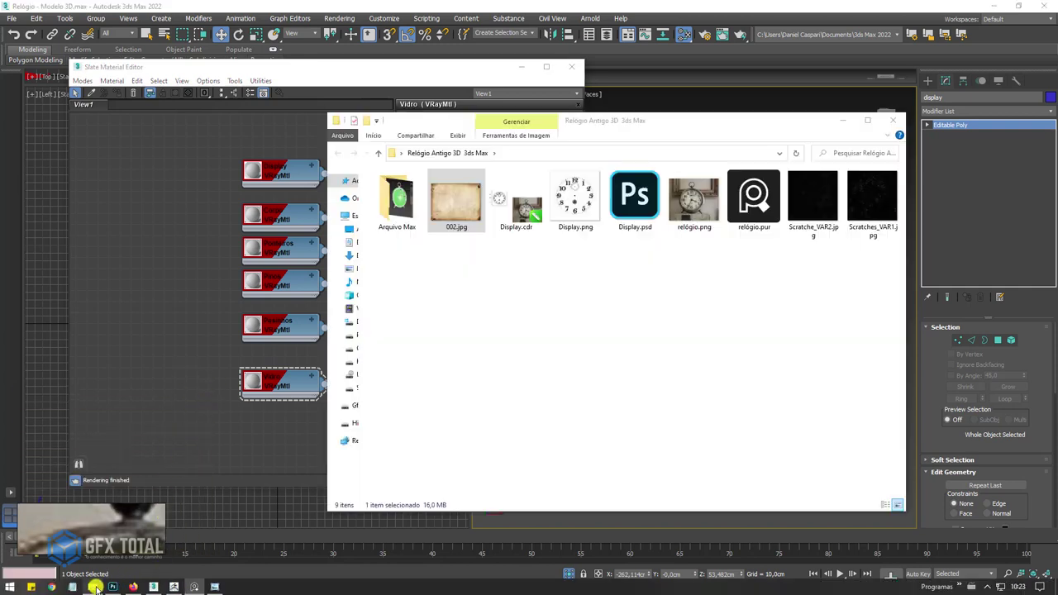
click(92, 588)
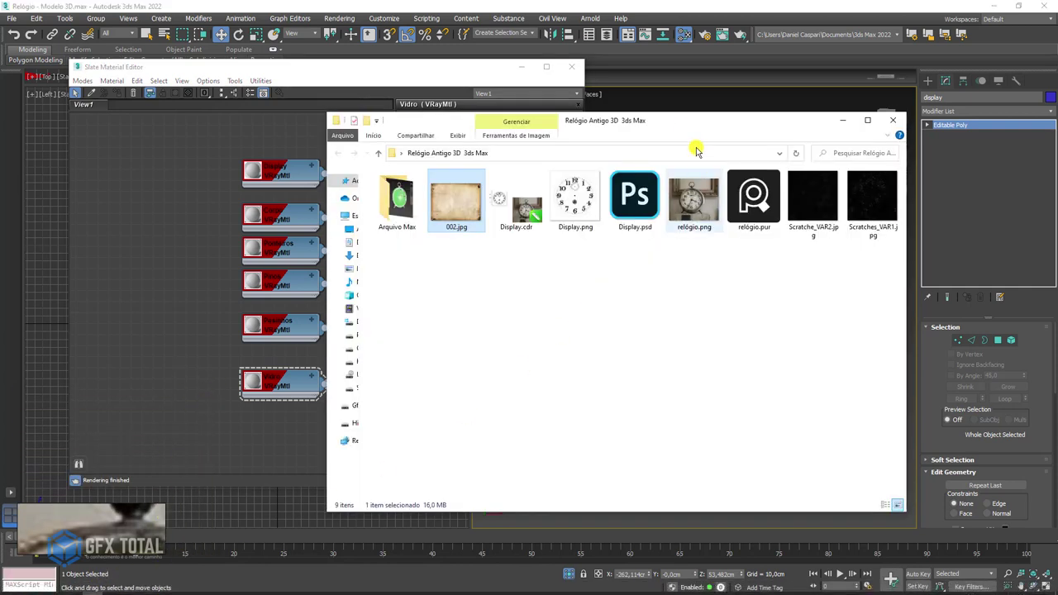
mouse_move(699, 122)
mouse_down()
mouse_move(760, 137)
mouse_move(864, 78)
mouse_up()
click(799, 157)
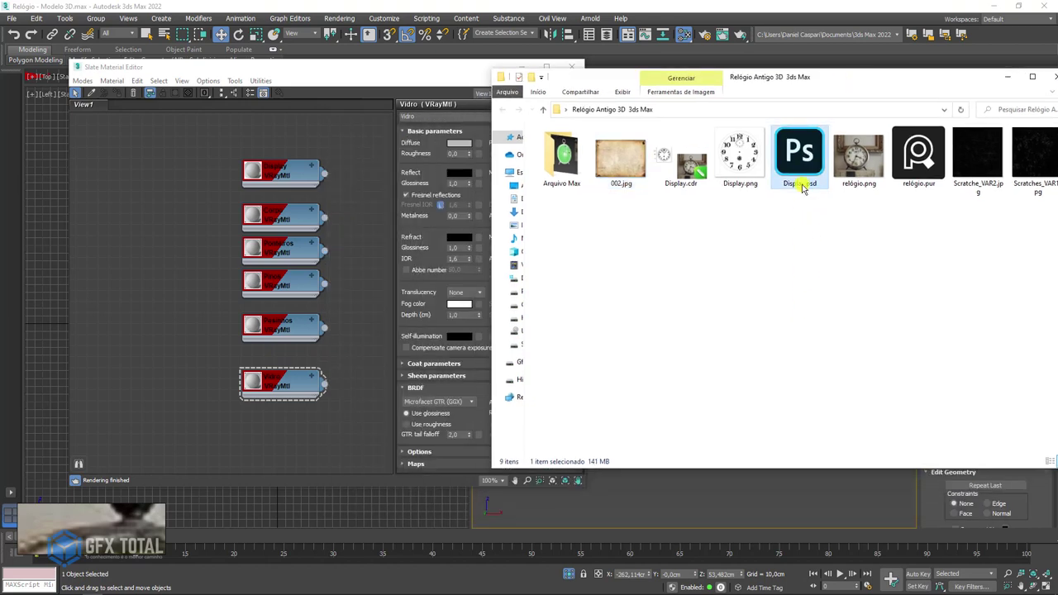
drag(801, 188, 183, 236)
drag(165, 188, 165, 188)
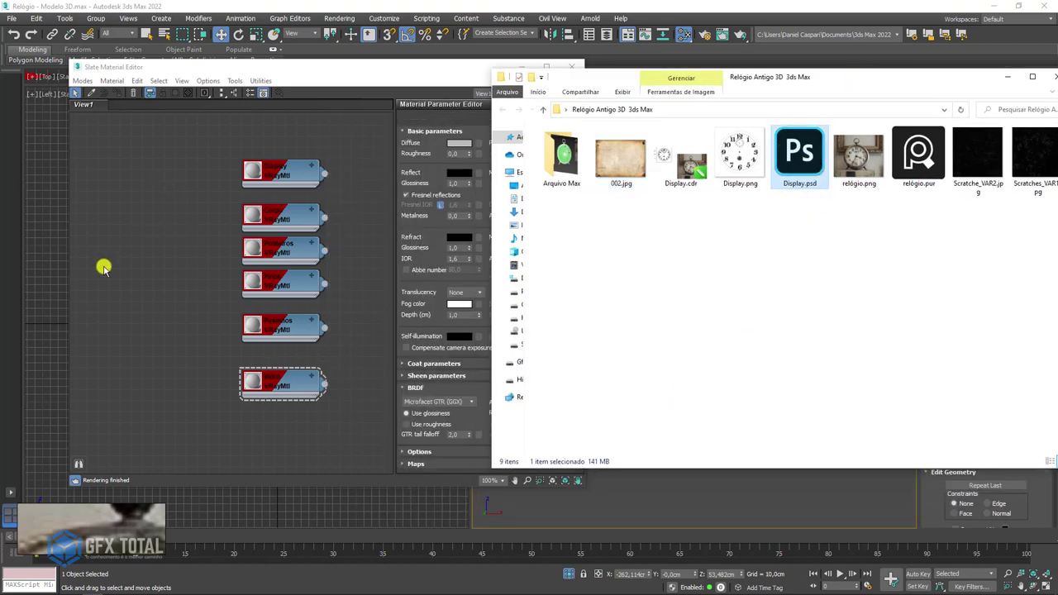
Step: Wire the Map #2 bitmap into the Display material's Diffuse map slot
click(407, 75)
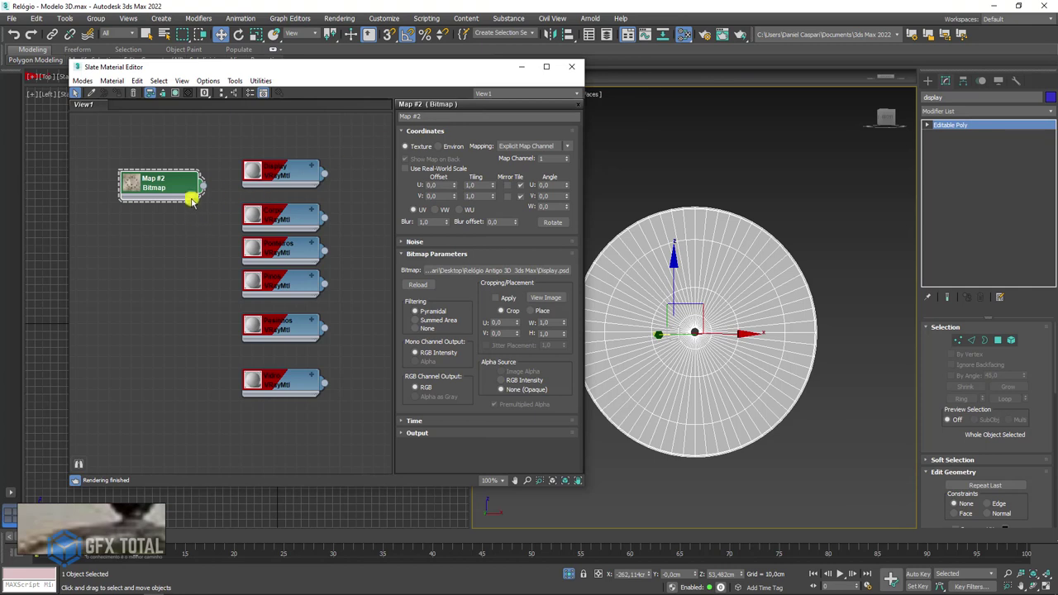
scroll(192, 200, up, 3)
scroll(206, 183, up, 2)
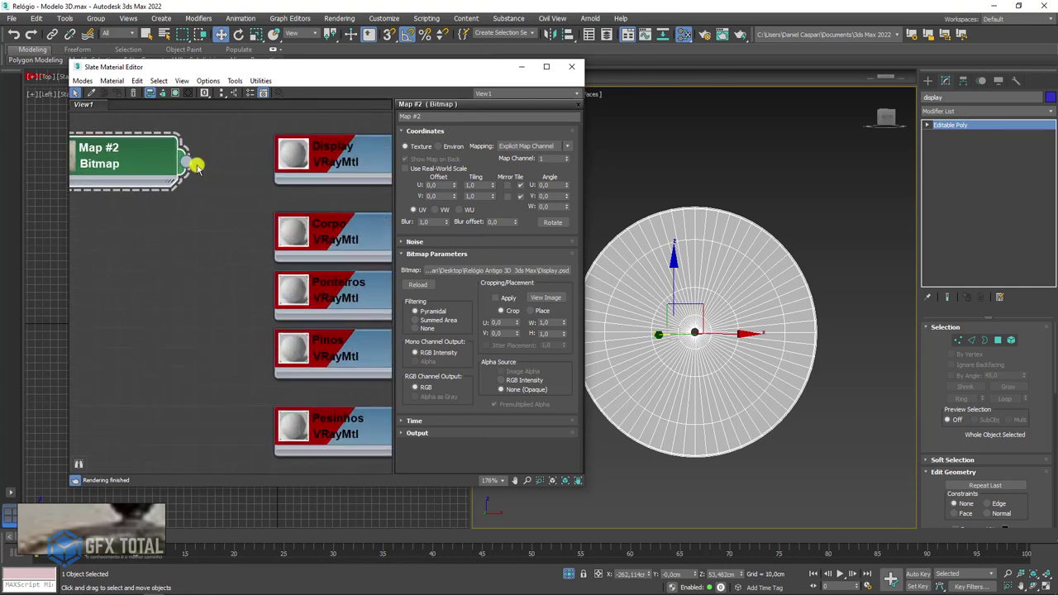
drag(241, 188, 212, 177)
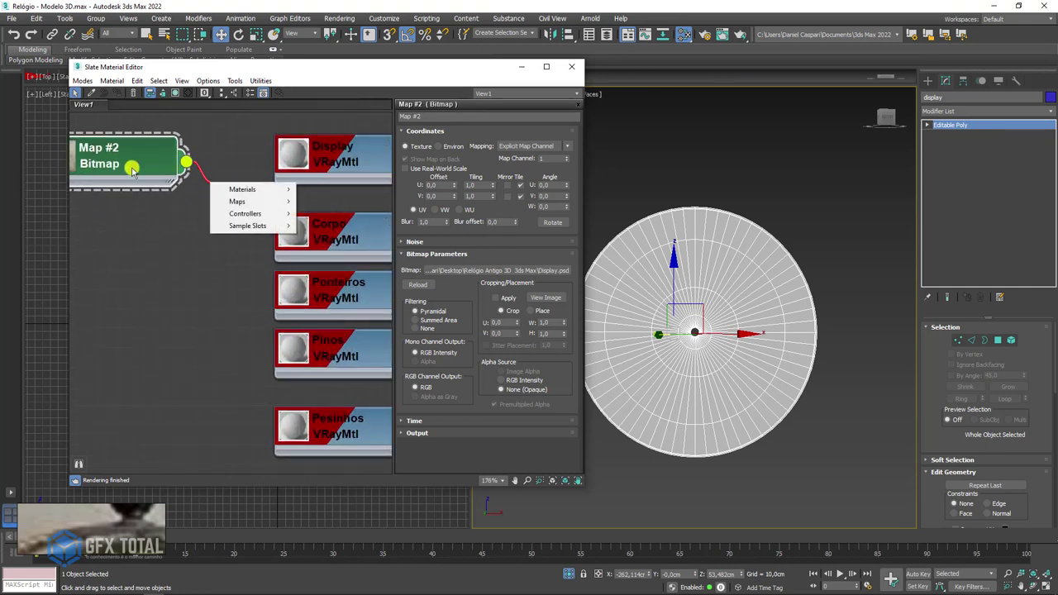
middle_drag(174, 224, 213, 184)
double_click(213, 184)
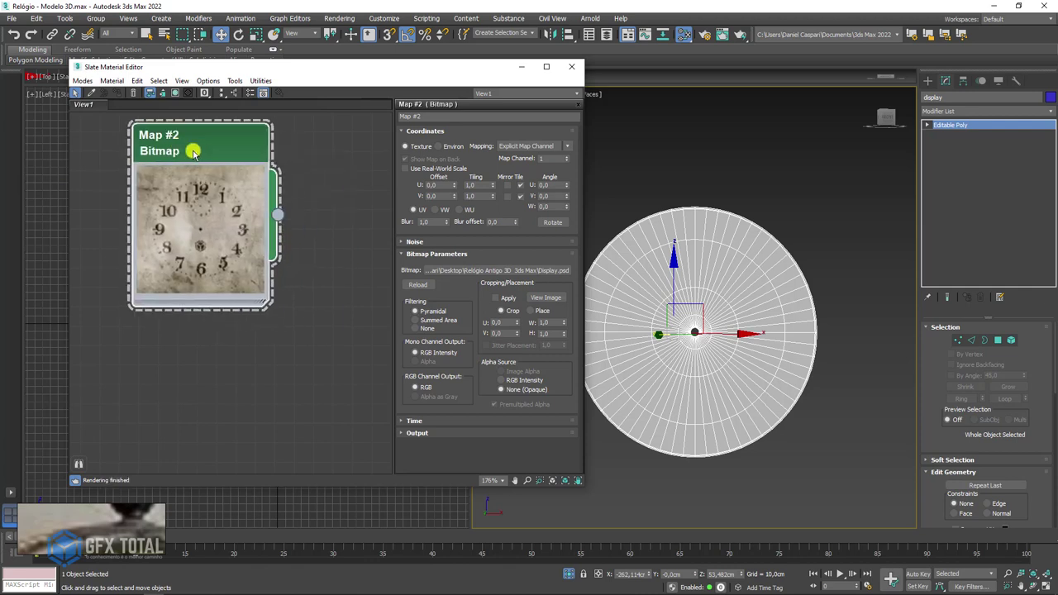
scroll(259, 219, down, 2)
middle_drag(259, 219, 165, 229)
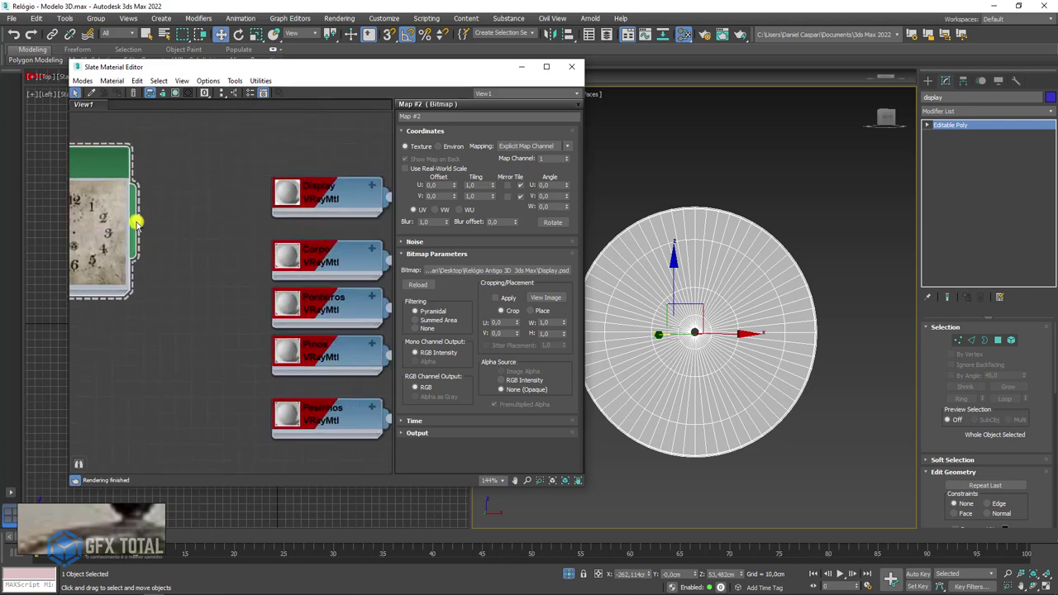
drag(136, 221, 275, 217)
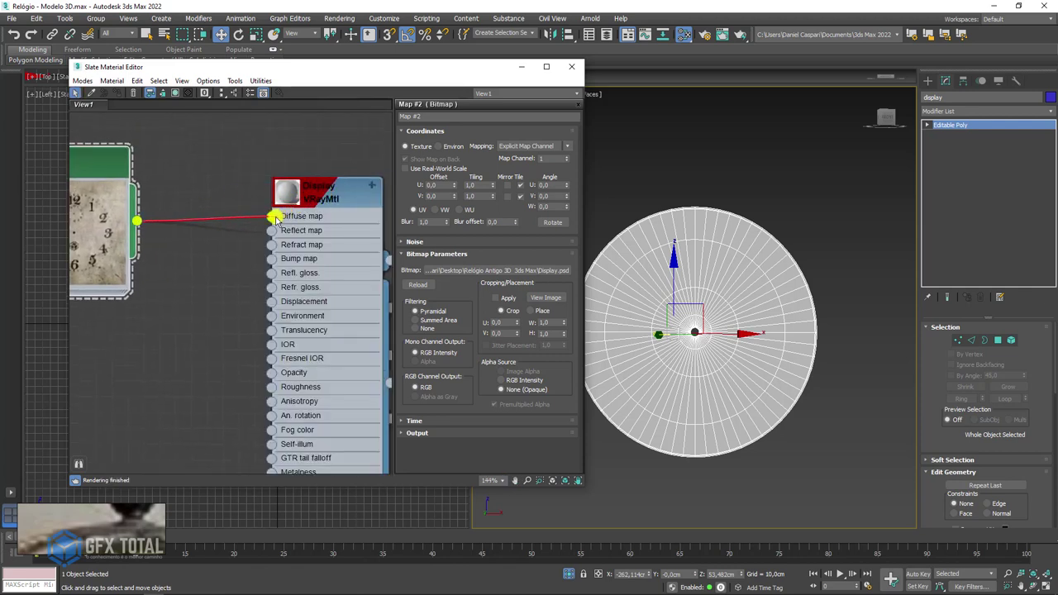
drag(274, 220, 273, 218)
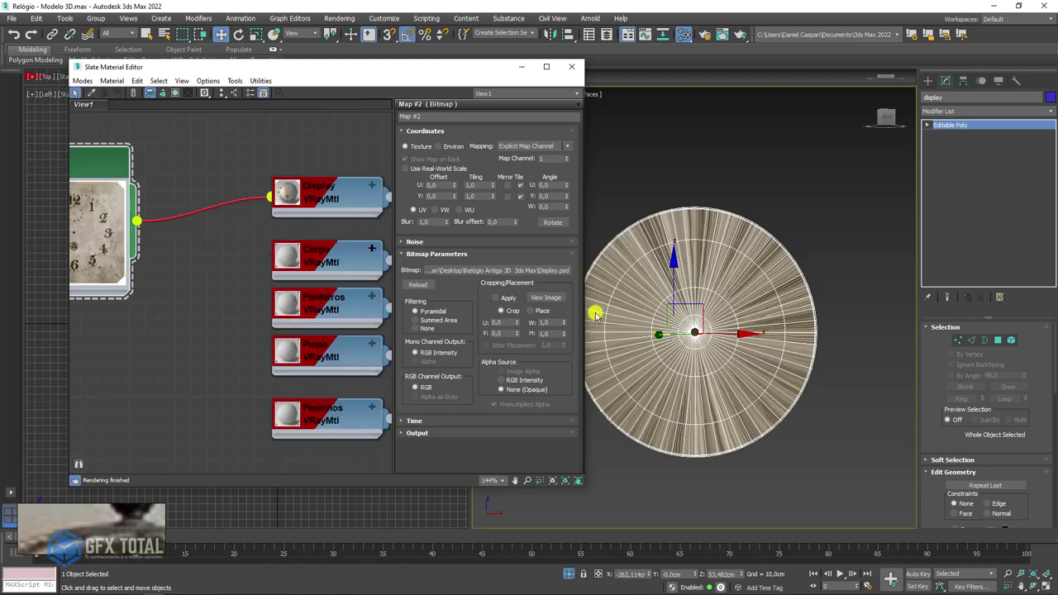
Step: Turn off edged faces and orbit to inspect the textured dial
mouse_move(678, 355)
alt+middle_down()
mouse_move(739, 361)
mouse_move(760, 347)
alt+middle_up()
scroll(760, 347, up, 2)
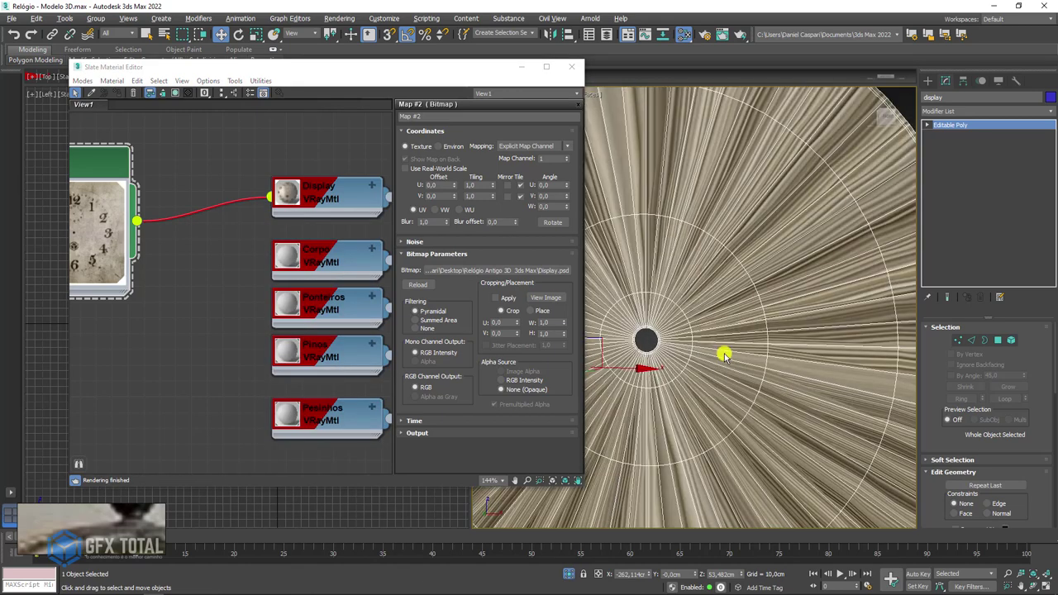
scroll(725, 352, down, 3)
key(F4)
mouse_move(768, 389)
alt+middle_down()
mouse_move(685, 418)
mouse_move(705, 366)
mouse_move(771, 399)
mouse_move(570, 205)
alt+middle_up()
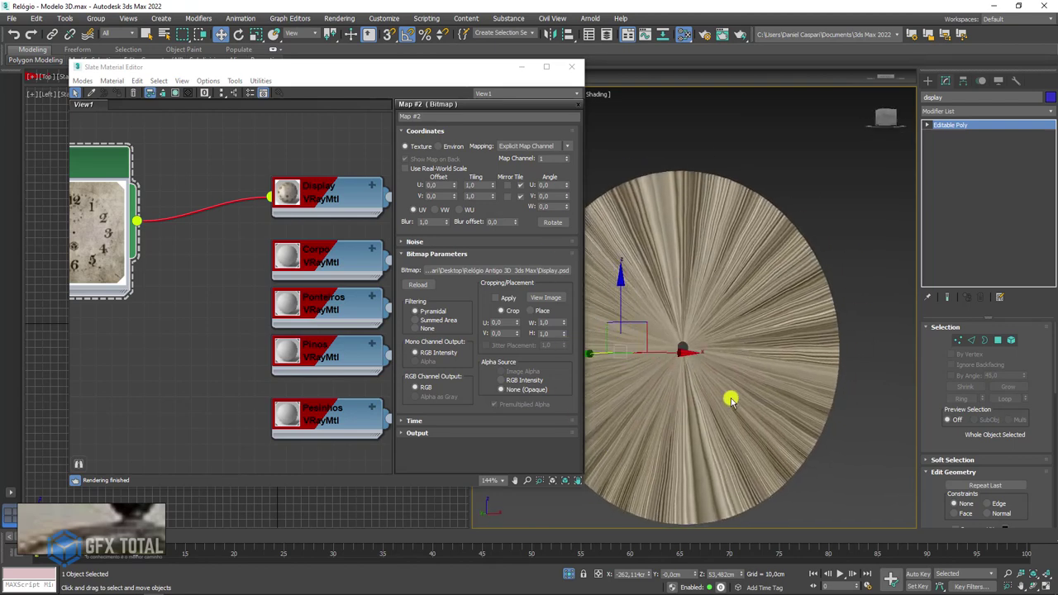
alt+middle_drag(731, 400, 768, 327)
scroll(766, 328, down, 2)
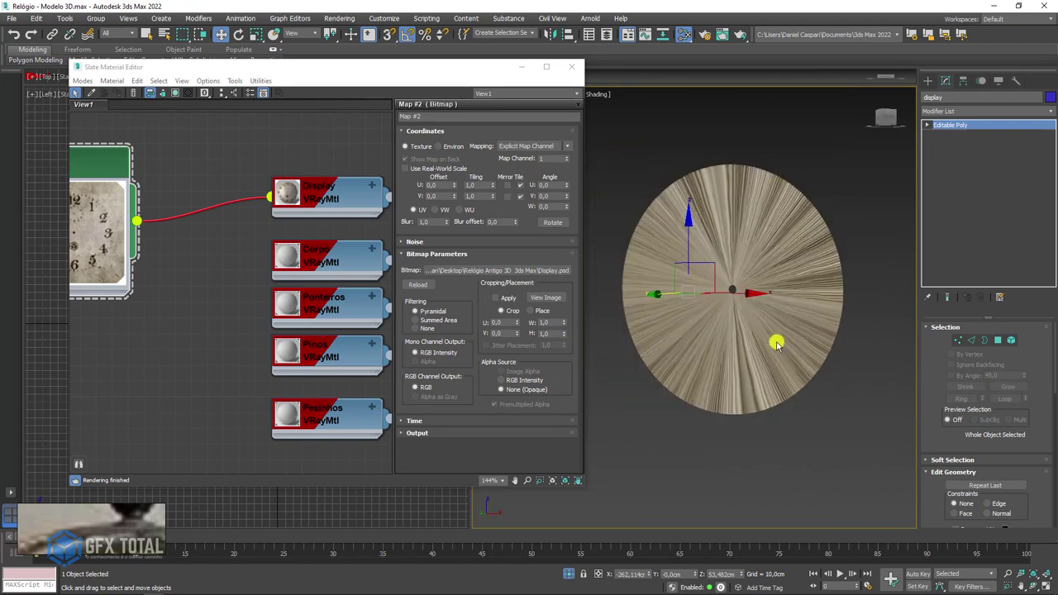
Step: Add a UVW Map modifier to the dial and select its gizmo
click(986, 110)
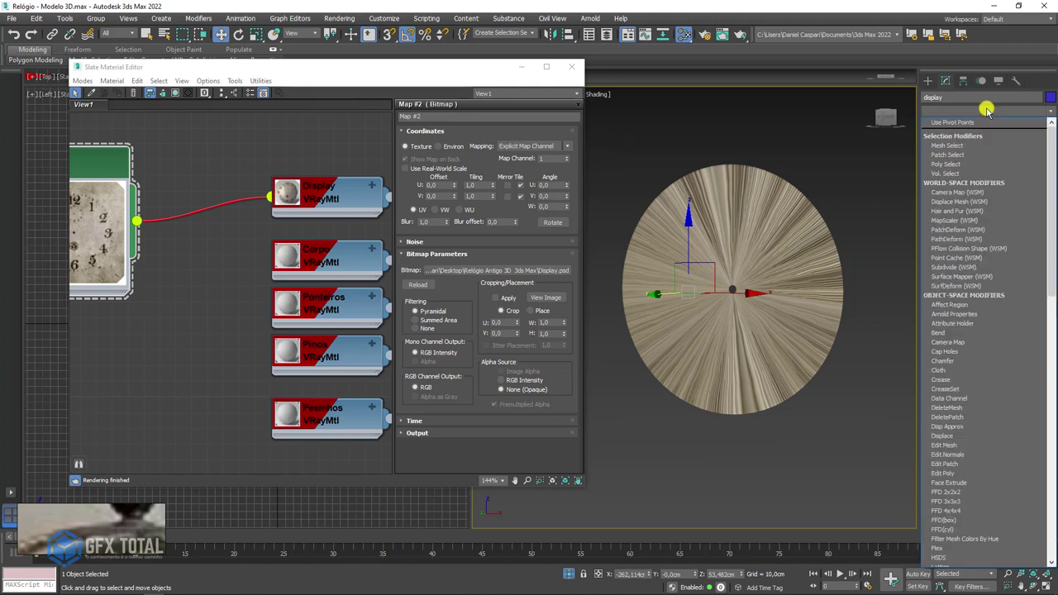
drag(1048, 207, 1051, 466)
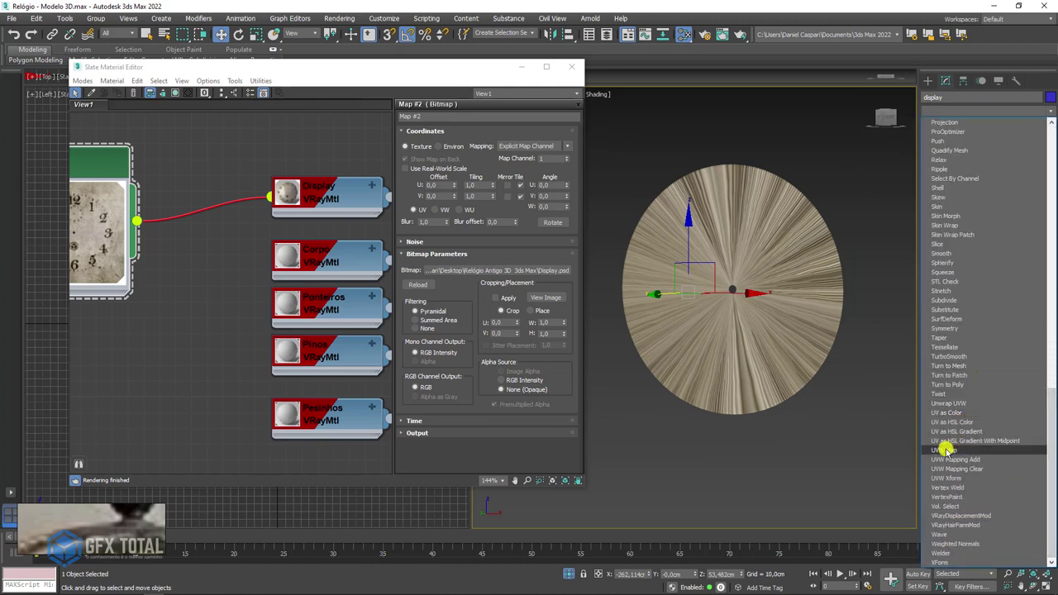
click(945, 450)
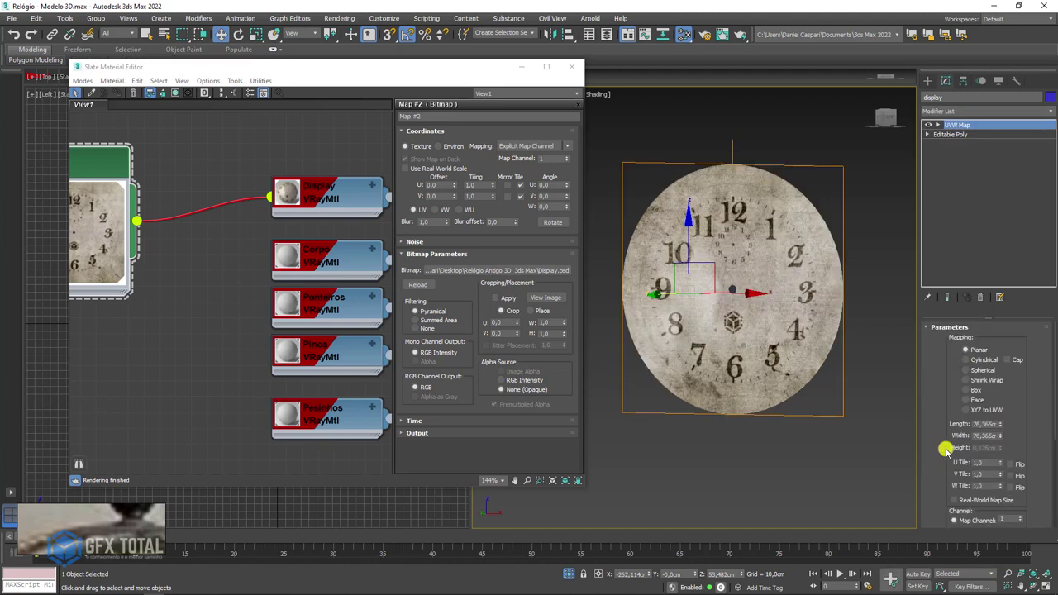
click(937, 125)
click(957, 134)
Step: Move and scale the UVW Map gizmo so the clock-face texture fits the disc
mouse_move(754, 260)
mouse_down()
mouse_move(792, 82)
mouse_move(925, 201)
mouse_move(805, 290)
mouse_move(734, 247)
mouse_move(759, 288)
mouse_move(739, 295)
mouse_move(751, 295)
mouse_up()
key(e)
key(r)
mouse_move(769, 389)
alt+middle_down()
mouse_move(785, 373)
mouse_move(739, 350)
mouse_move(720, 366)
mouse_move(801, 388)
mouse_move(768, 302)
mouse_move(777, 389)
alt+middle_up()
scroll(779, 347, up, 5)
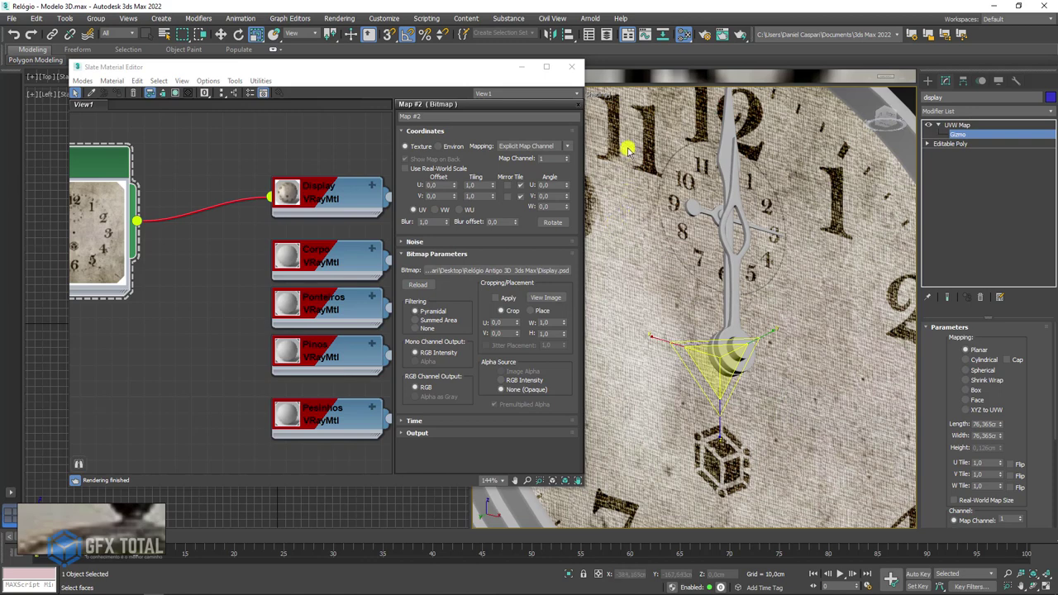
middle_drag(628, 149, 697, 272)
scroll(698, 275, up, 3)
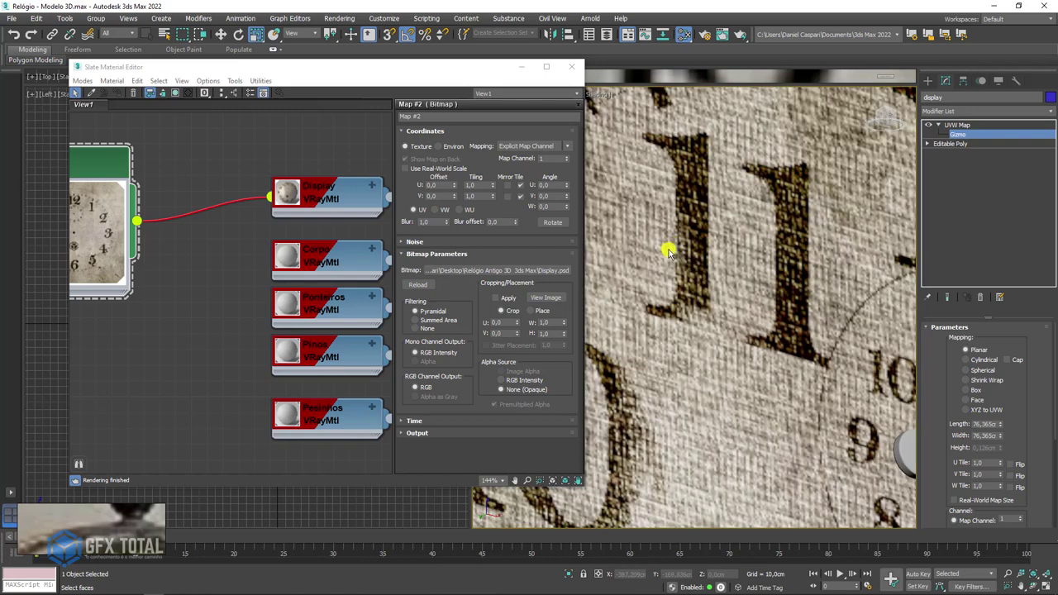
mouse_move(91, 587)
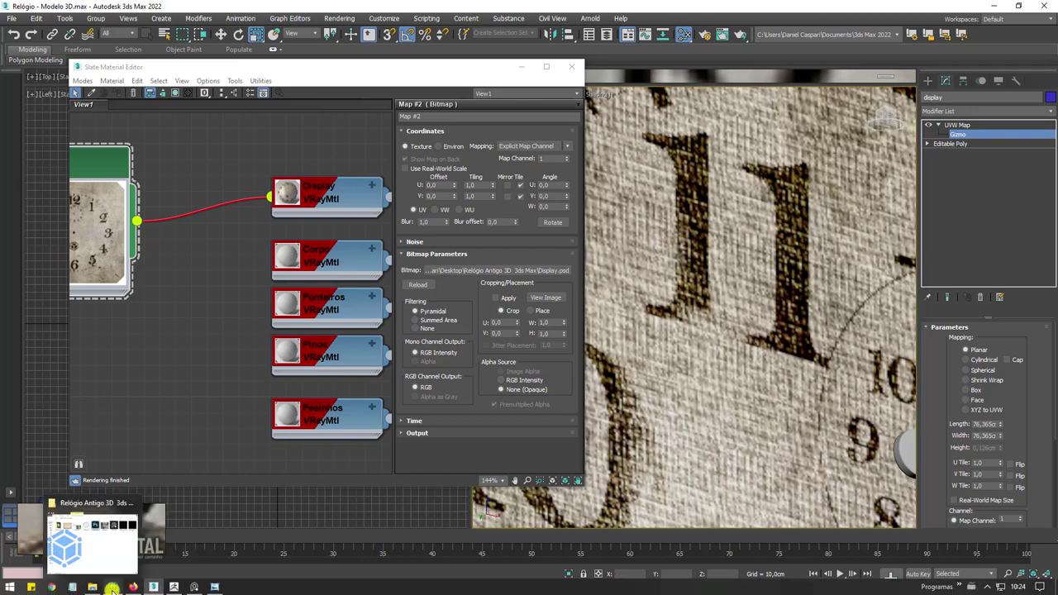
Step: In Display.psd, free-transform layer 002 down to about 98% to reveal its darker edges
click(112, 588)
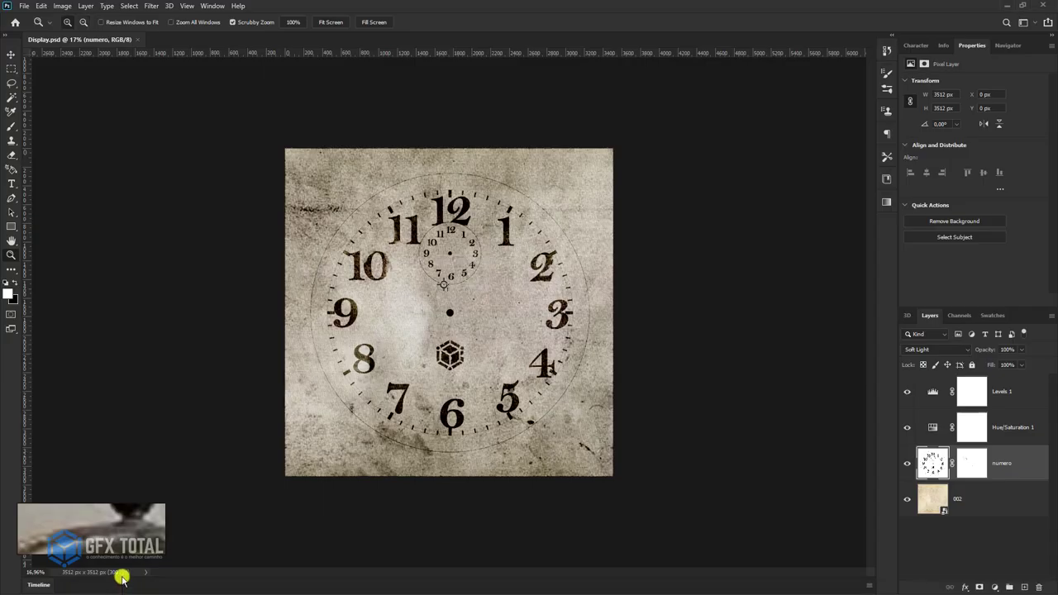
click(950, 497)
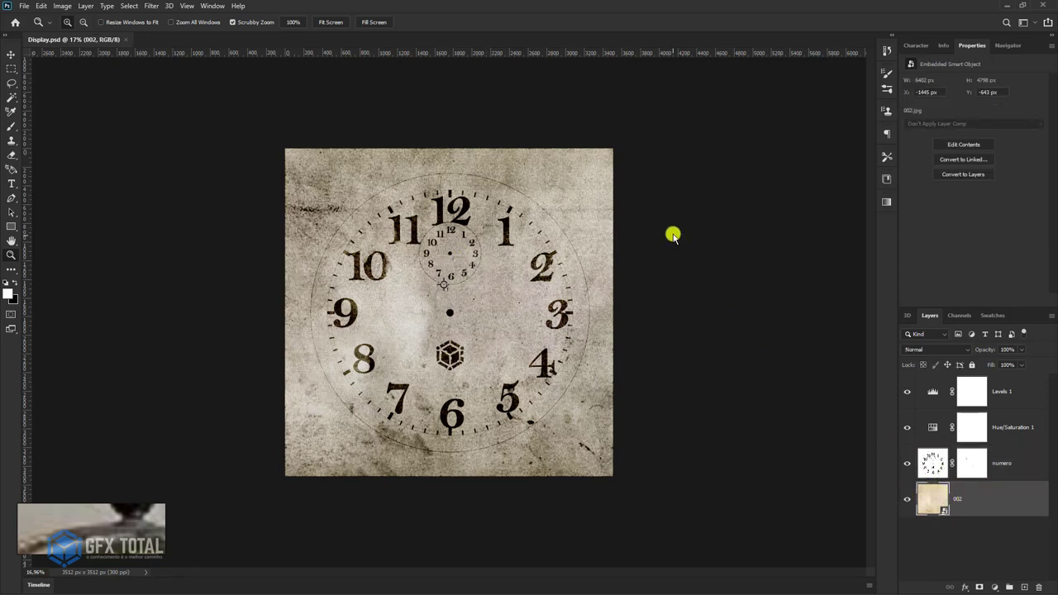
key(ctrl+t)
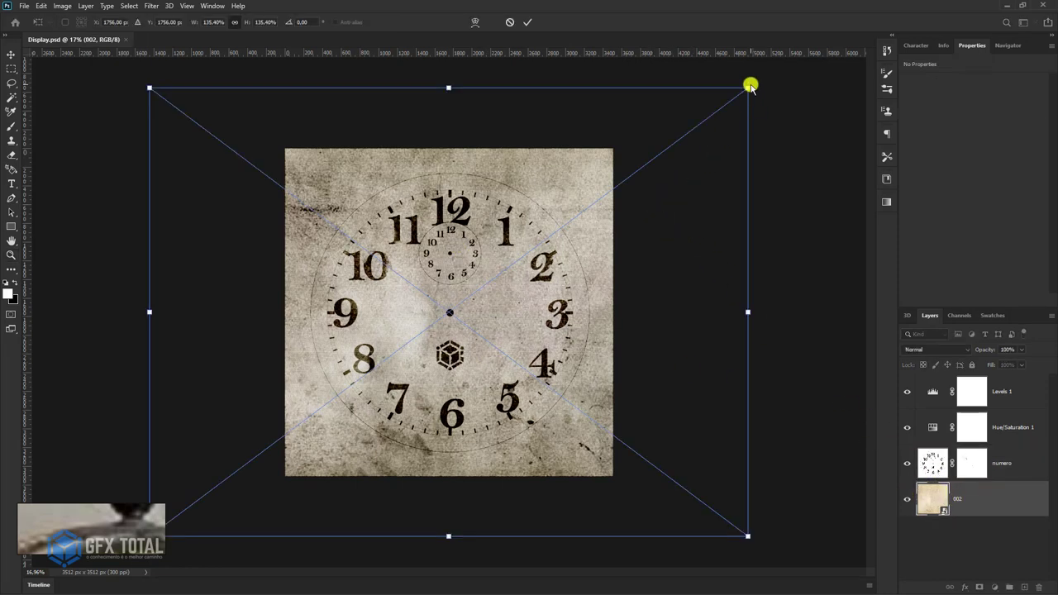
drag(749, 86, 666, 142)
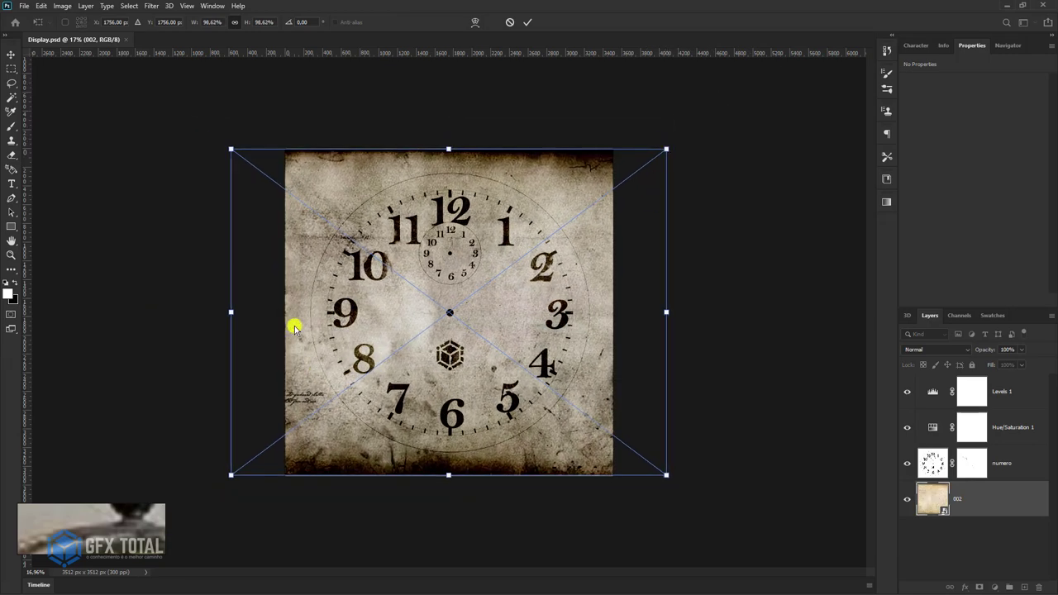
key(Return)
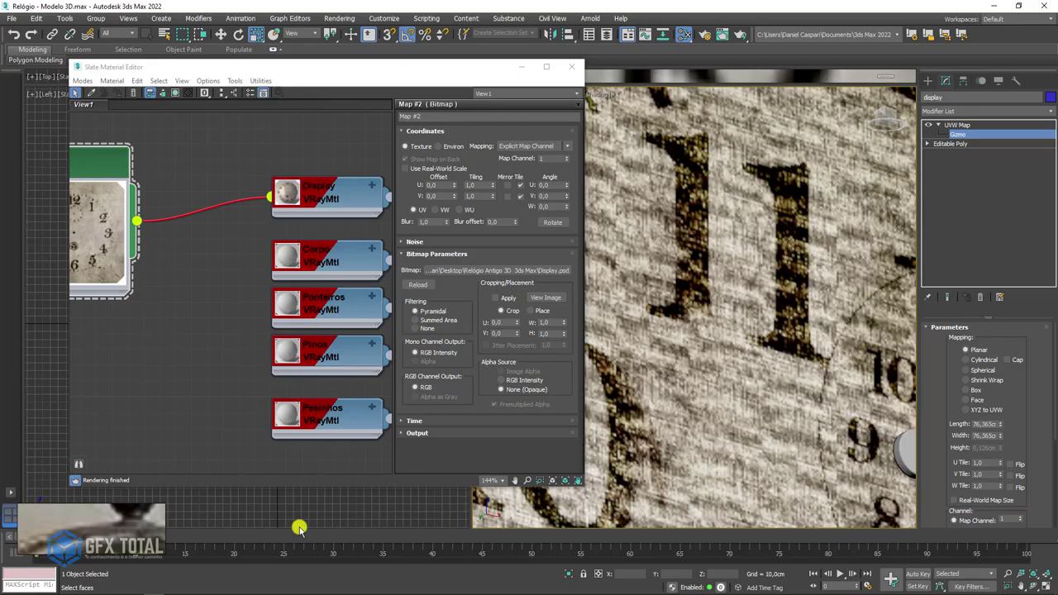
Step: Reload the Map #2 dial bitmap and tilt the view to see the clock's top rim
scroll(760, 313, down, 2)
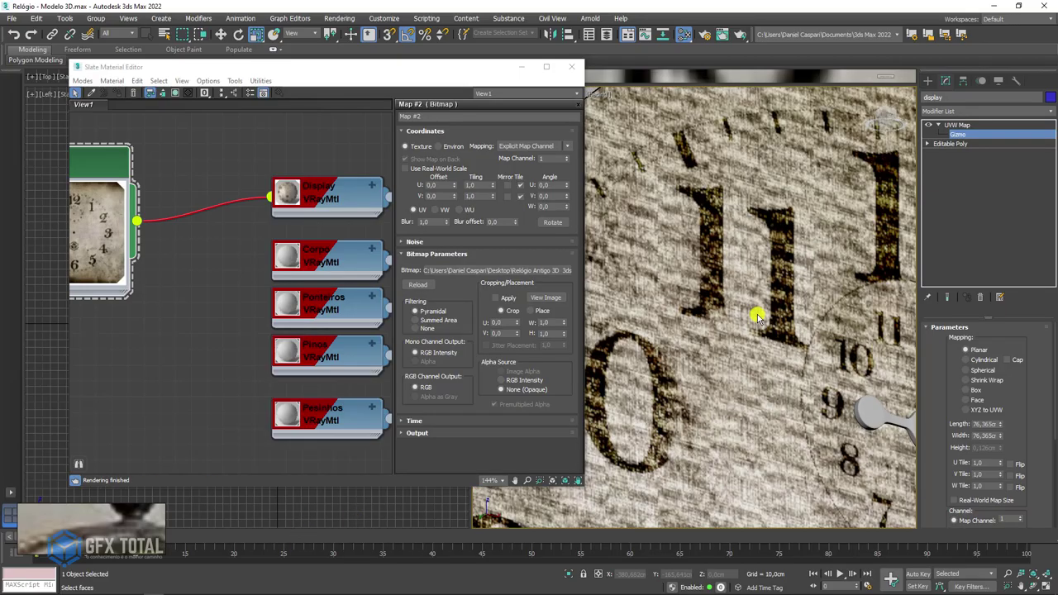
scroll(646, 281, down, 2)
drag(90, 176, 109, 192)
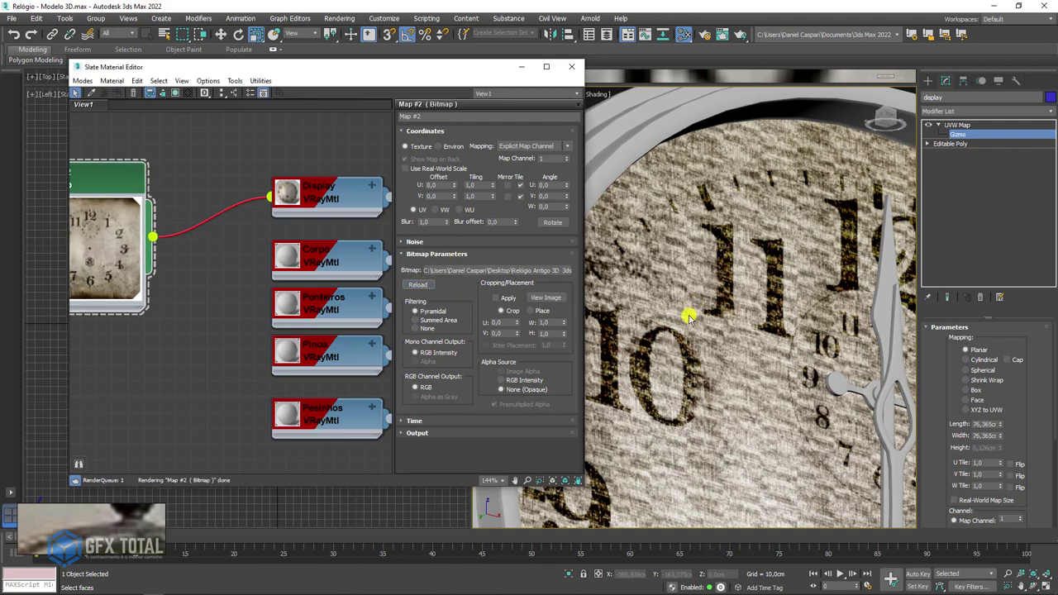
mouse_move(687, 314)
alt+middle_down()
mouse_move(666, 333)
mouse_move(694, 366)
mouse_move(736, 323)
mouse_move(664, 305)
mouse_move(730, 229)
mouse_move(712, 330)
mouse_move(728, 247)
alt+middle_up()
scroll(695, 367, down, 4)
scroll(736, 323, up, 5)
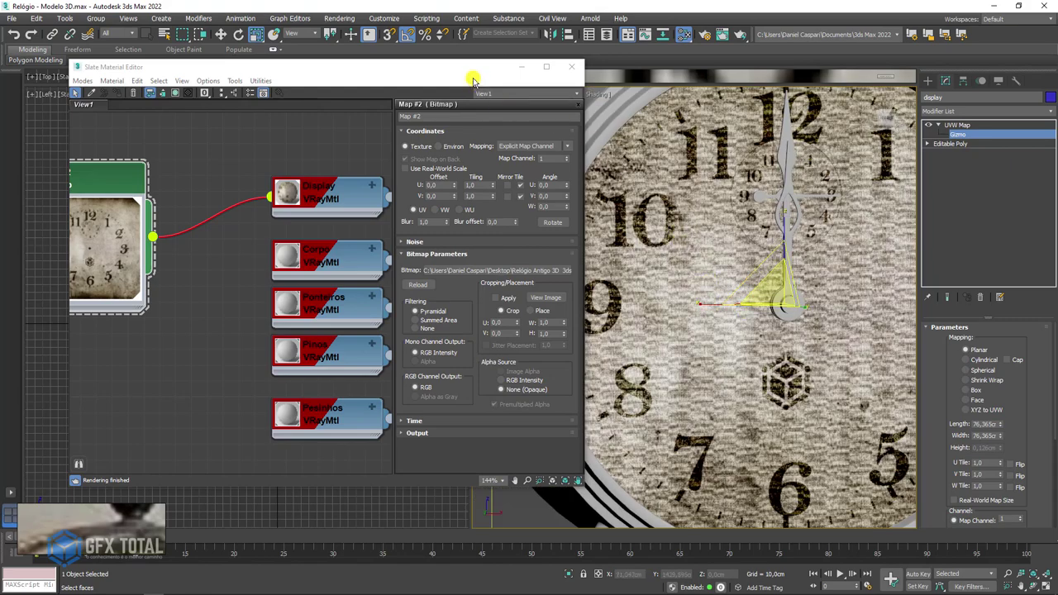
Step: Move the Slate Material Editor aside and zoom out to show the whole clock
drag(474, 80, 424, 74)
scroll(736, 253, down, 1)
scroll(732, 201, down, 1)
scroll(748, 248, down, 3)
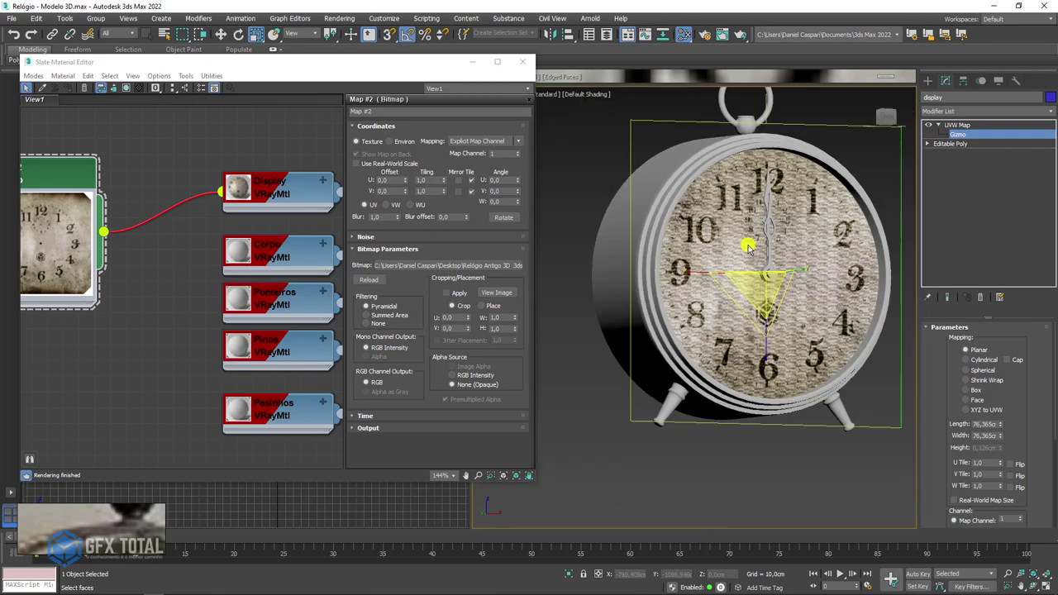
middle_drag(748, 248, 637, 220)
scroll(637, 220, down, 2)
Step: Switch the Create > Lights panel to VRay and pick VRayLight
click(927, 82)
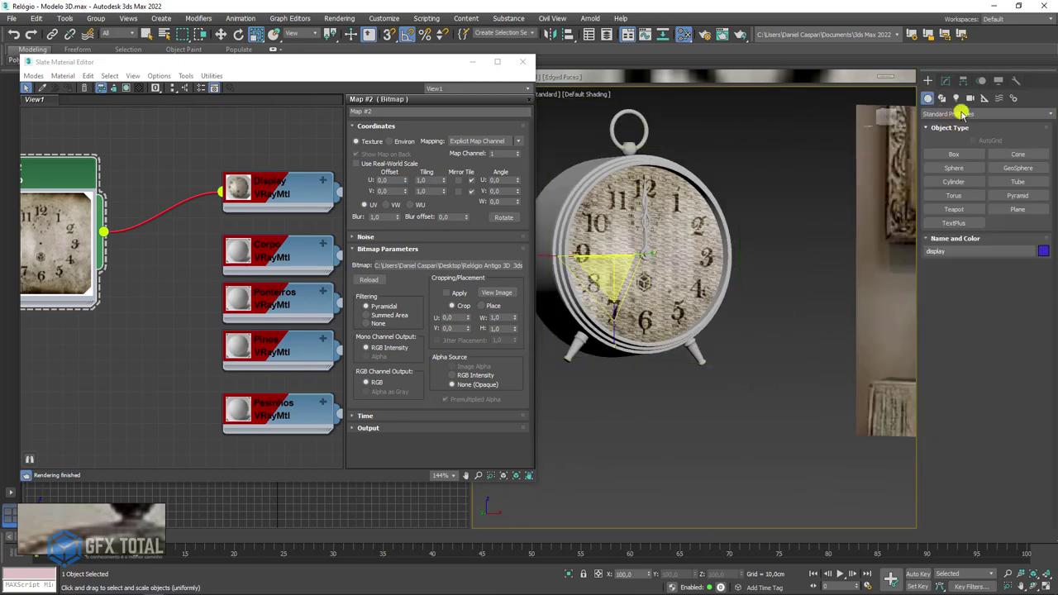
click(956, 97)
click(950, 115)
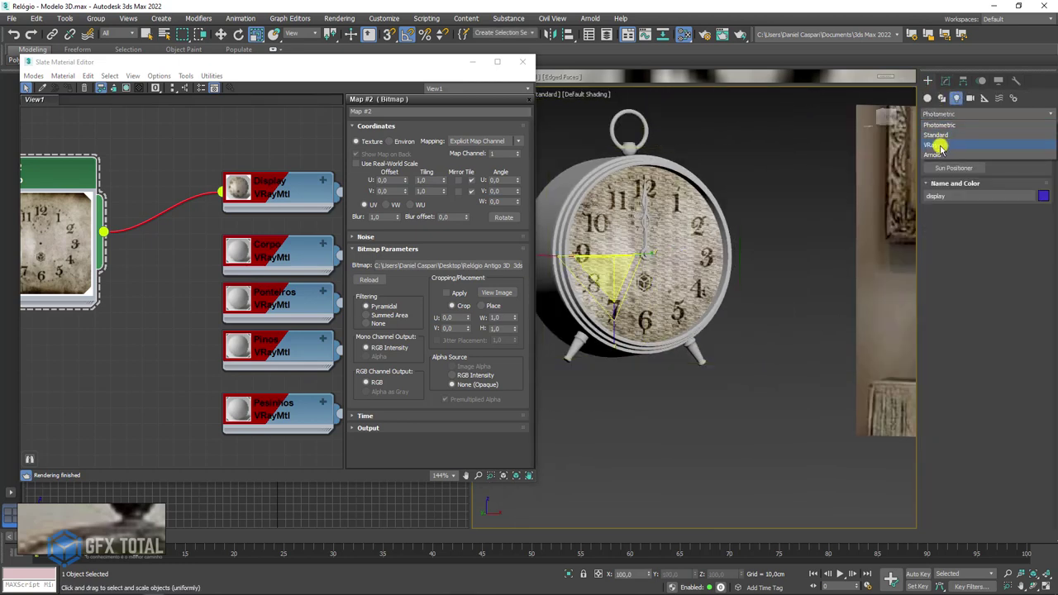
click(938, 146)
alt+middle_drag(782, 256, 851, 248)
click(953, 154)
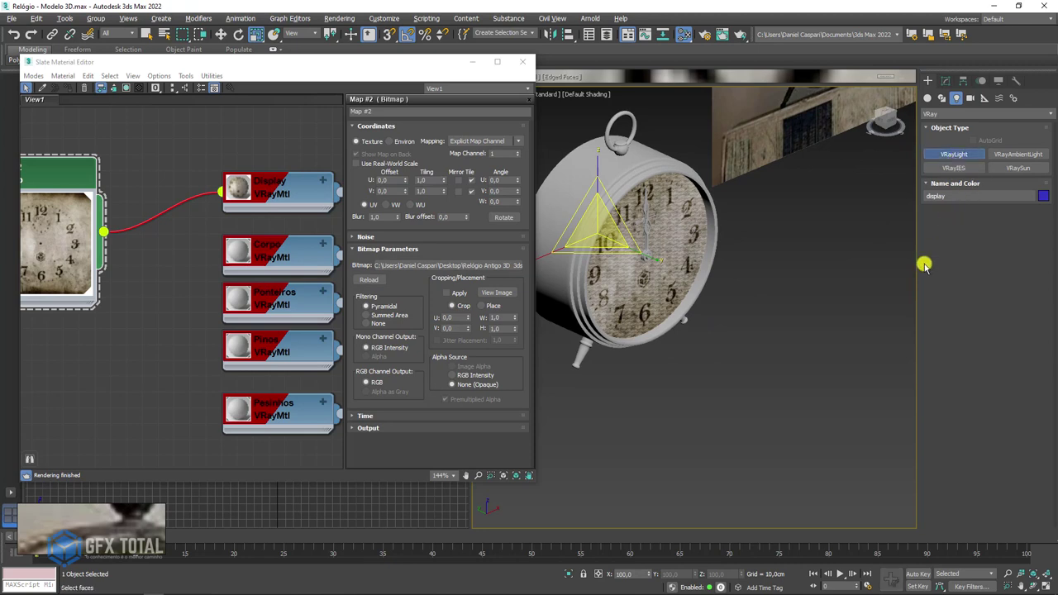
Step: Draw a VRay plane light beside the clock and rotate it toward the clock face
drag(781, 376, 791, 429)
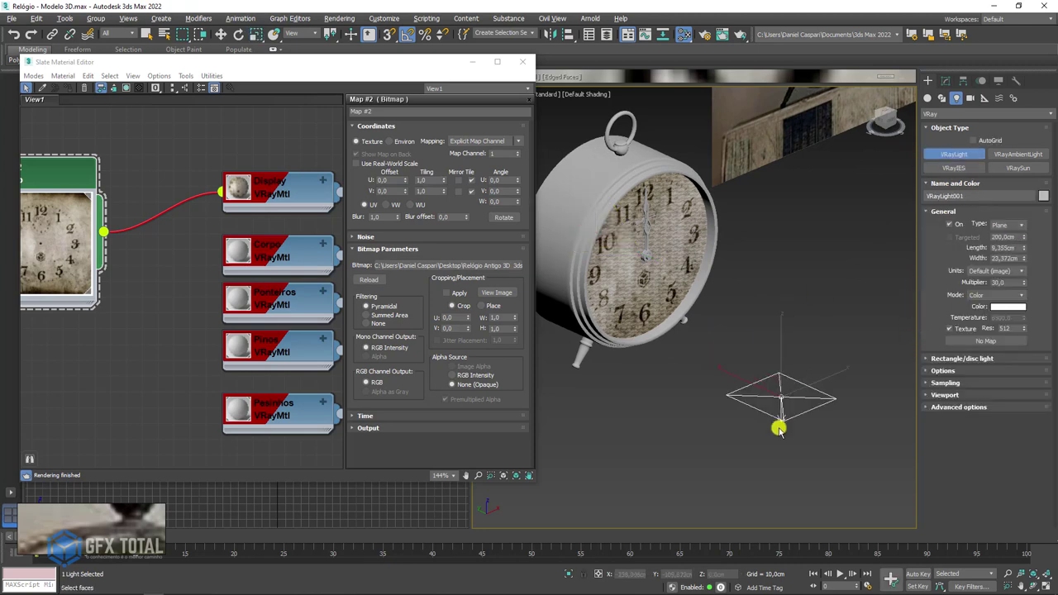
key(e)
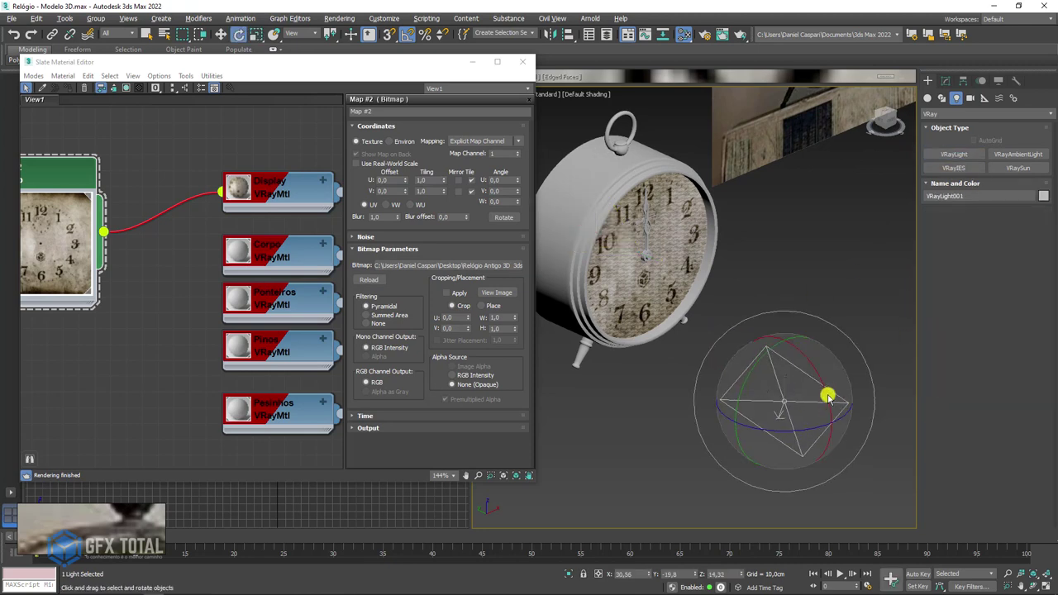
drag(814, 371, 856, 444)
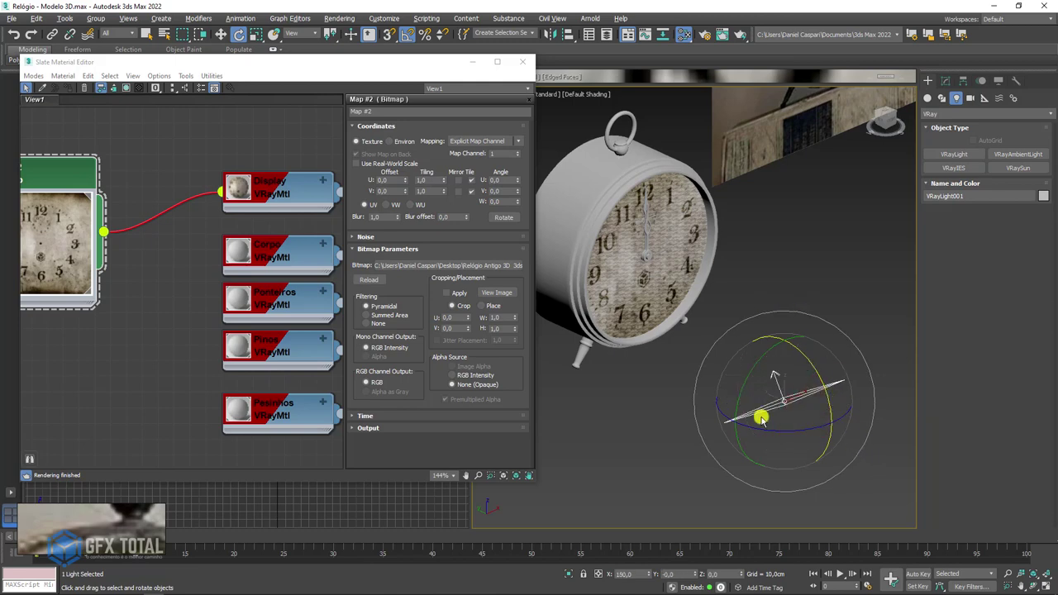
mouse_move(763, 416)
alt+middle_down()
mouse_move(818, 382)
mouse_move(603, 281)
alt+middle_up()
key(w)
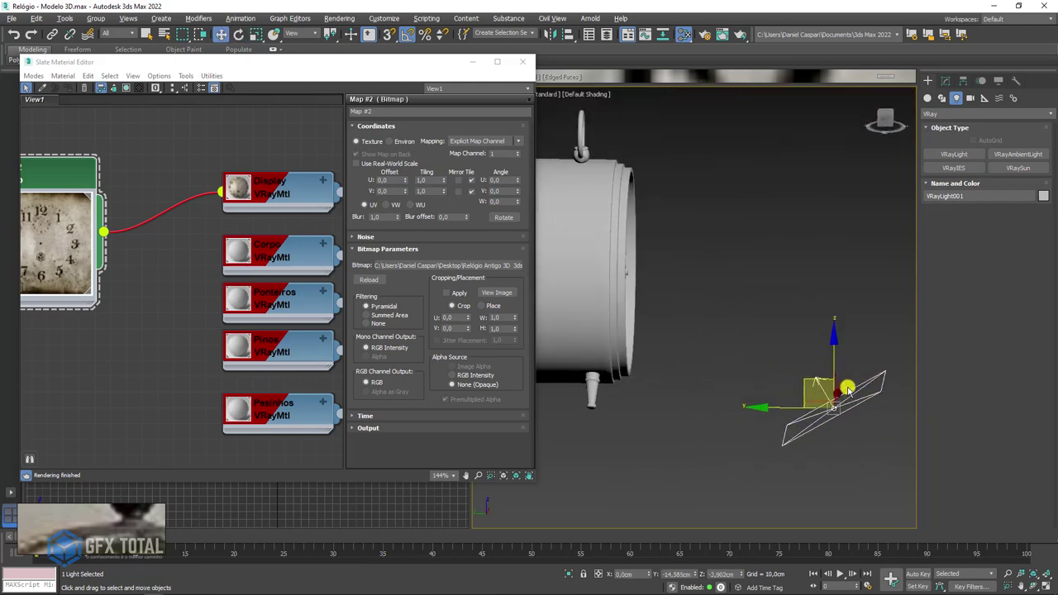
scroll(755, 208, up, 5)
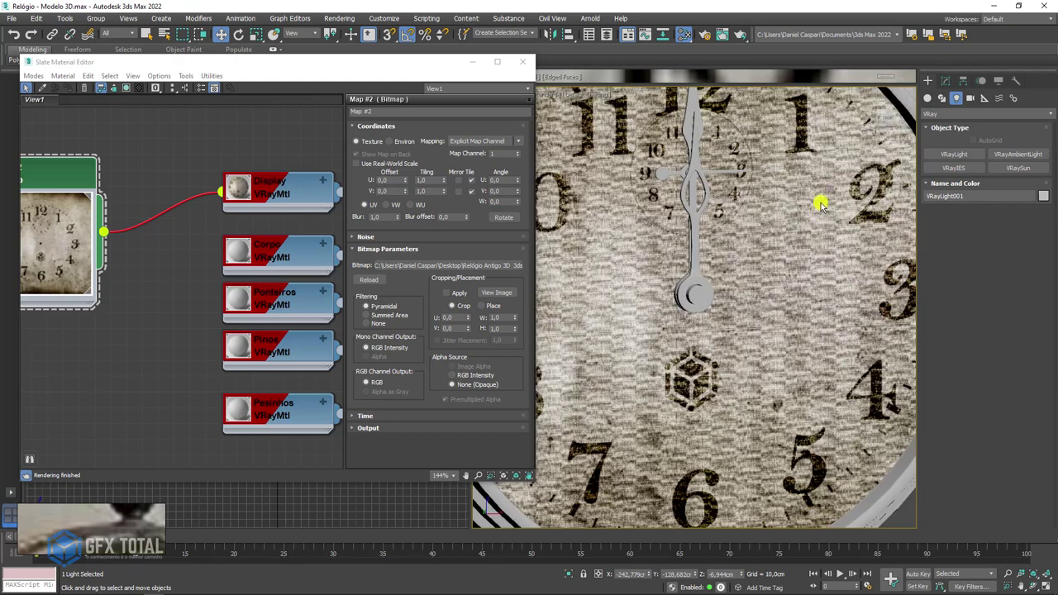
scroll(798, 241, down, 1)
click(741, 35)
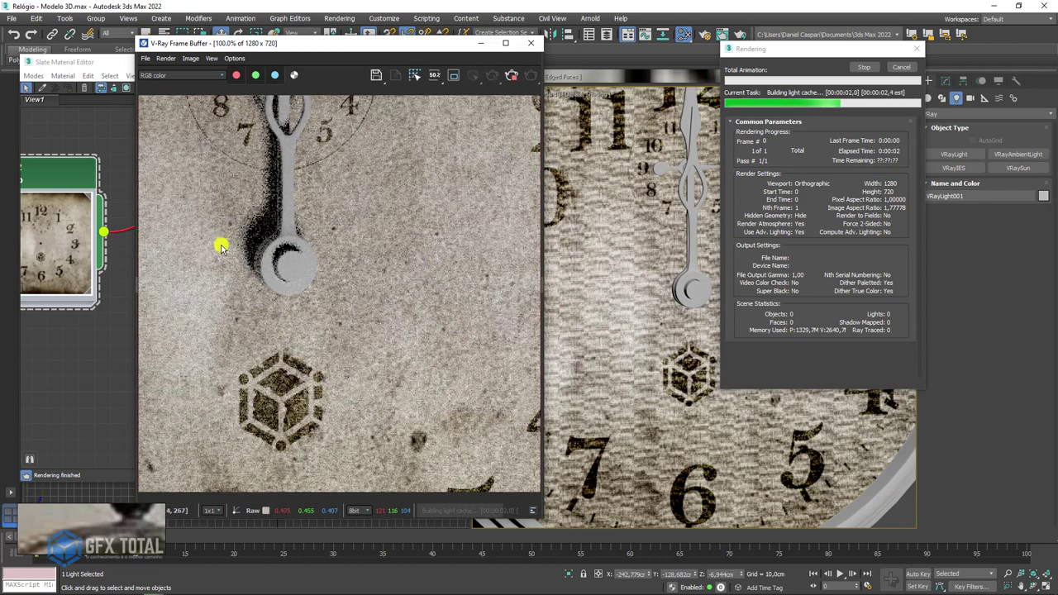
scroll(180, 240, up, 2)
scroll(180, 241, down, 1)
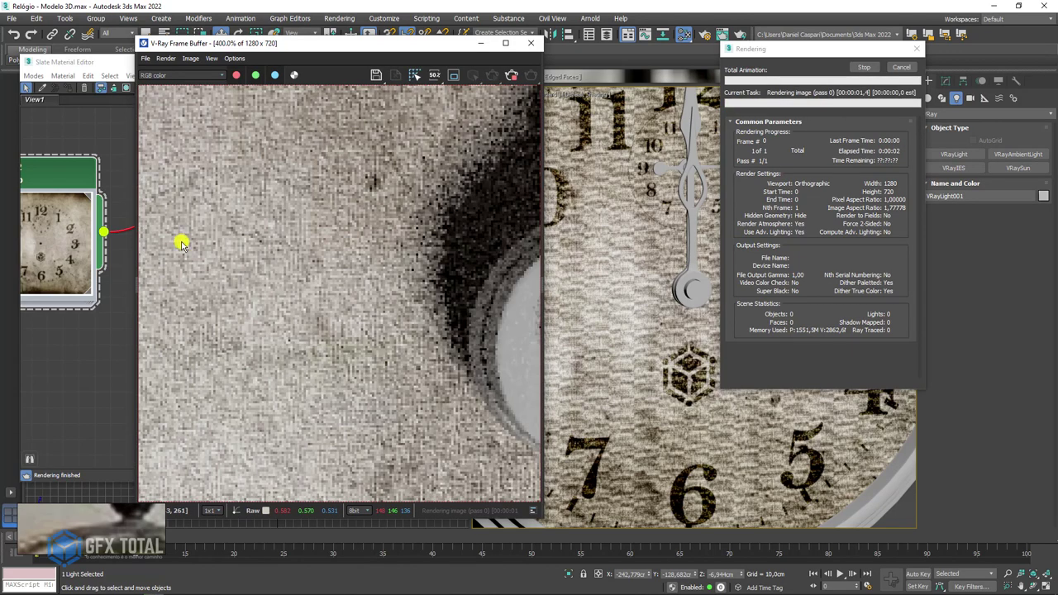
scroll(186, 241, down, 1)
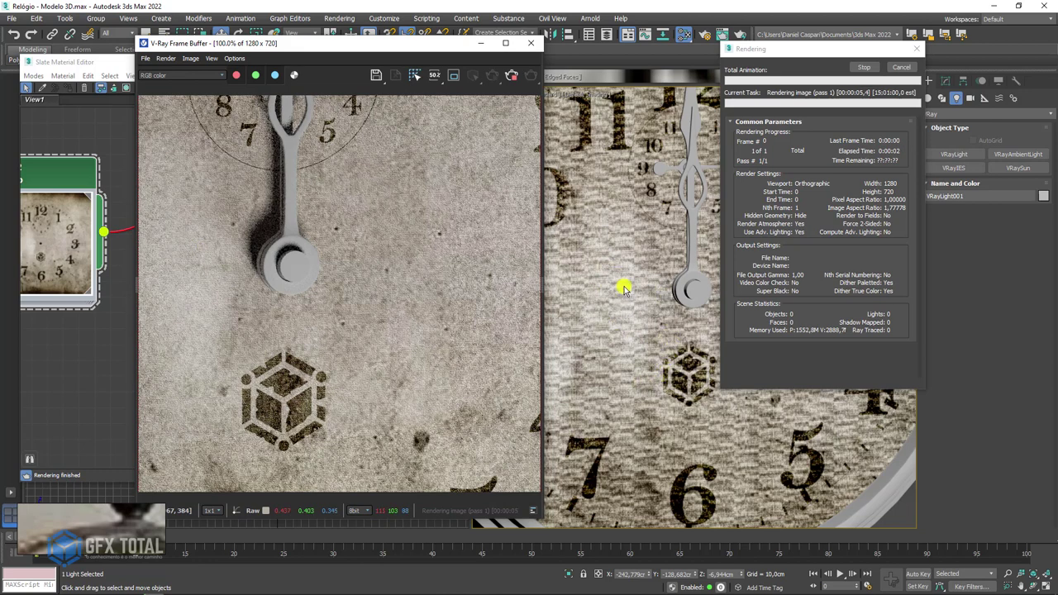
click(863, 66)
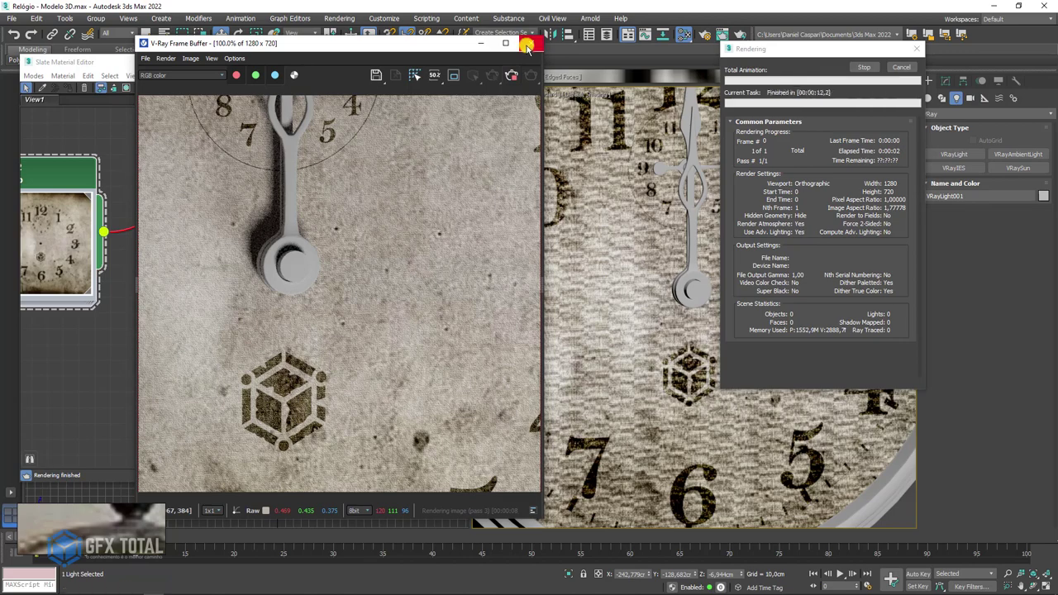
click(531, 43)
drag(430, 64, 417, 163)
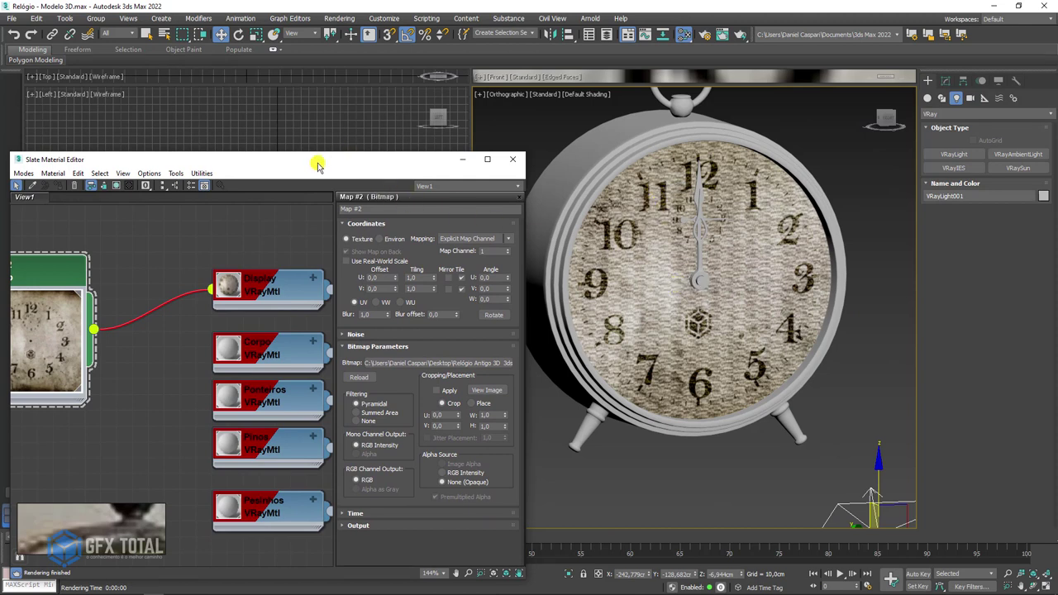
Step: Rearrange the Slate editor and collapse the Map #2 node preview
drag(319, 165, 411, 144)
drag(186, 209, 235, 169)
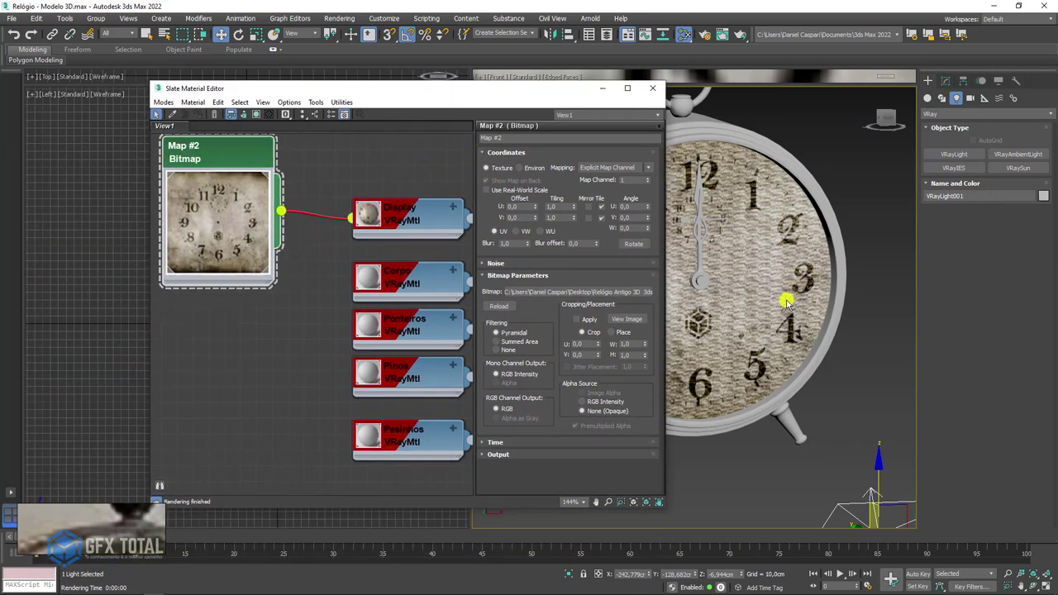
alt+middle_drag(746, 284, 854, 224)
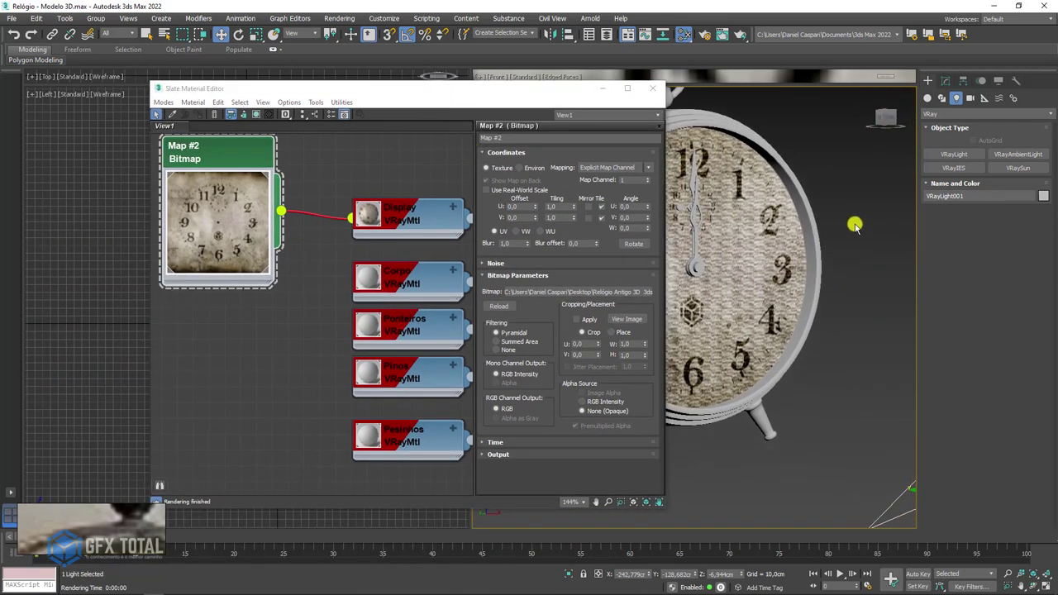
drag(550, 99, 463, 86)
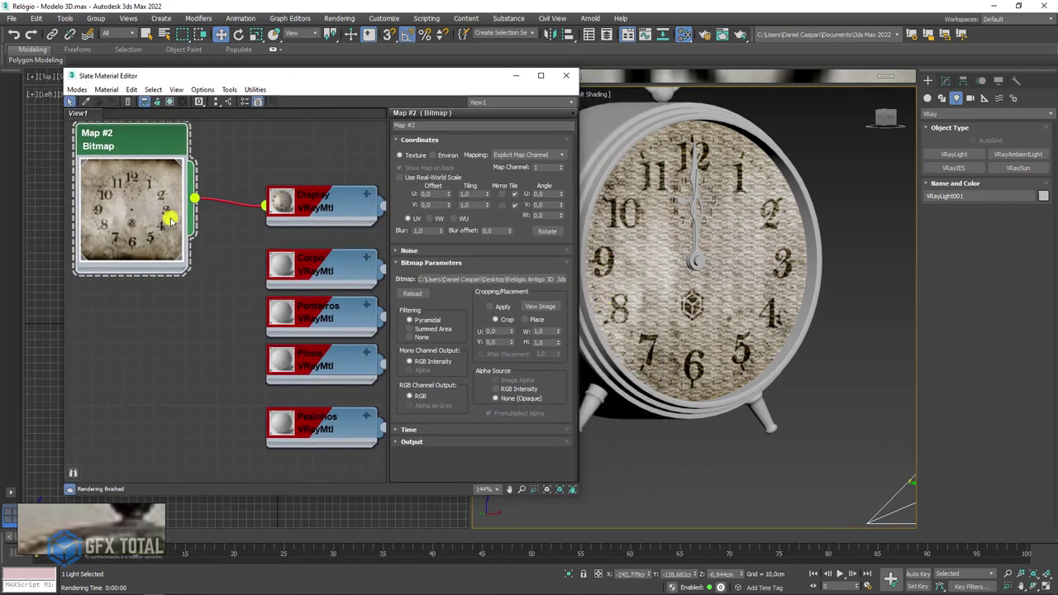
double_click(135, 216)
Step: Select the Corpo VRayMtl node and open its parameters
scroll(743, 285, up, 1)
scroll(752, 286, up, 3)
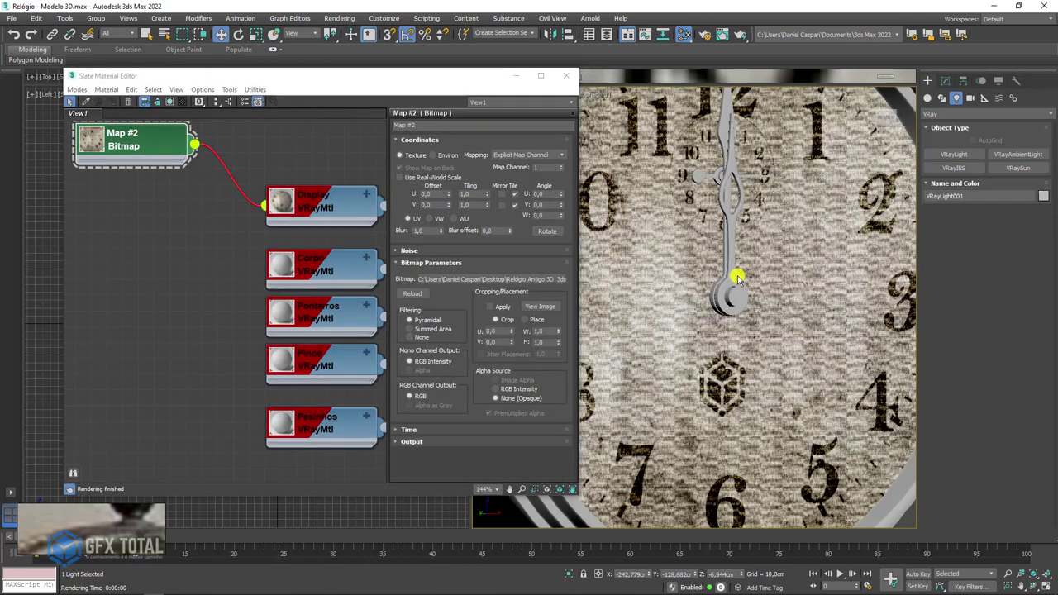
scroll(736, 281, up, 2)
scroll(736, 290, down, 5)
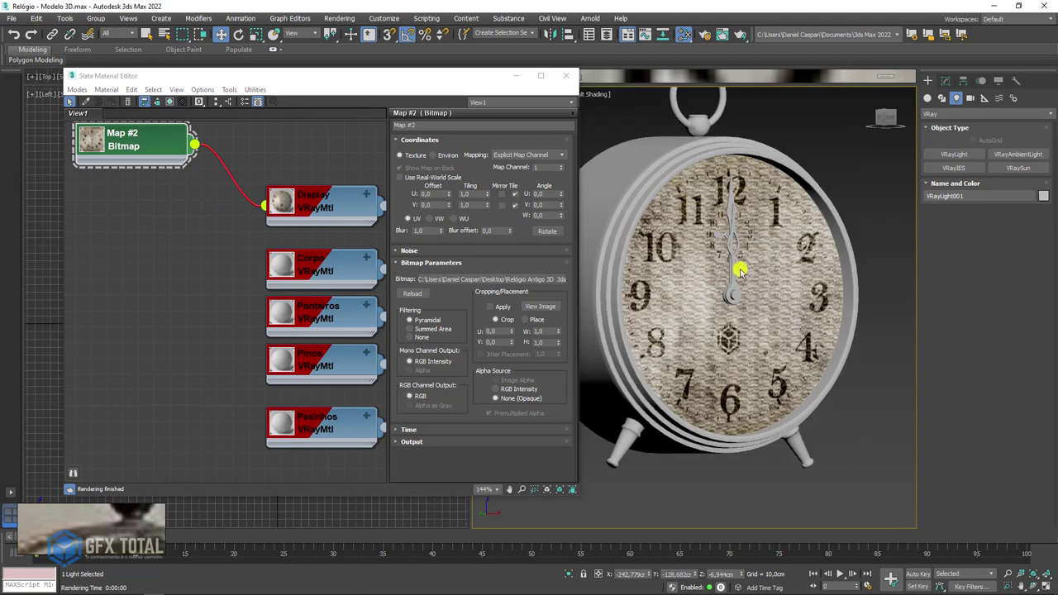
scroll(739, 273, up, 3)
scroll(738, 299, down, 4)
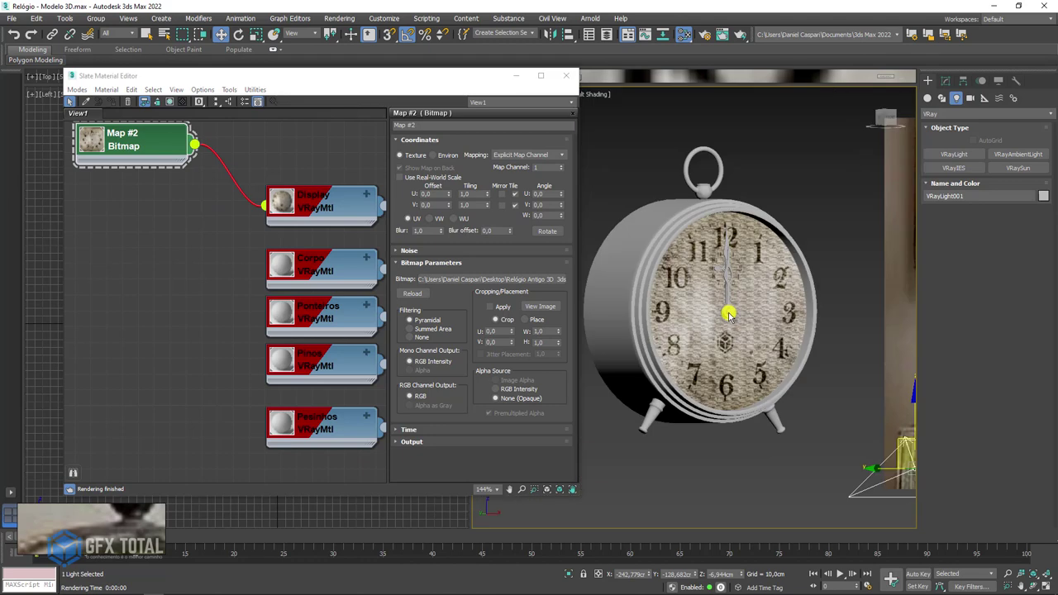
click(316, 269)
double_click(337, 273)
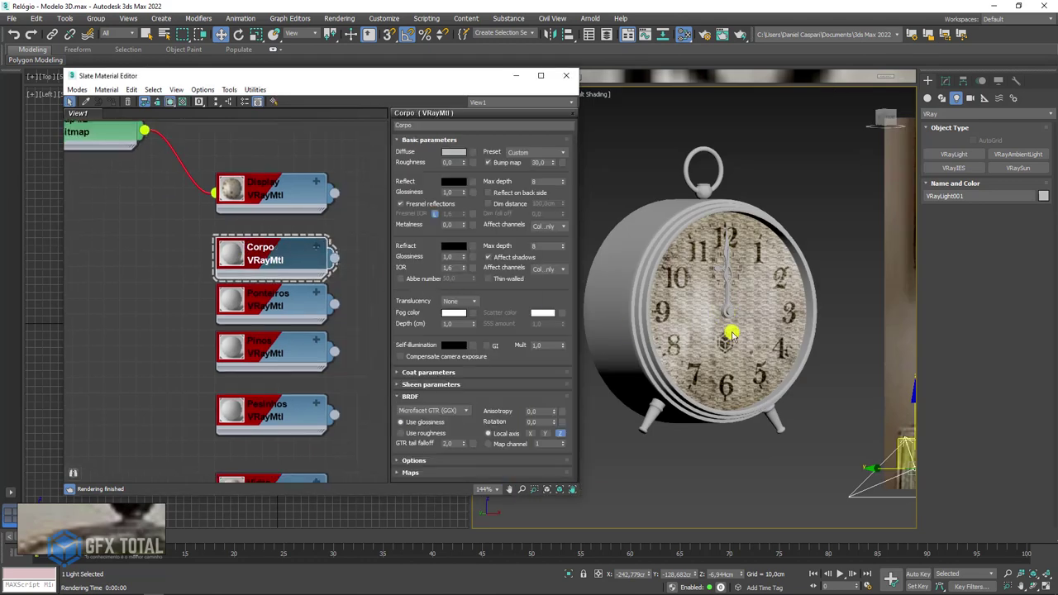
scroll(728, 323, down, 3)
Step: Raise the VRayLight above the clock and re-angle it toward the clock
alt+middle_drag(785, 363, 810, 352)
mouse_move(794, 365)
mouse_down()
mouse_move(795, 238)
mouse_move(780, 252)
mouse_up()
key(e)
alt+middle_drag(779, 253, 830, 222)
Step: Nudge the light up-left and draw a floor Plane under the clock
drag(796, 238, 769, 211)
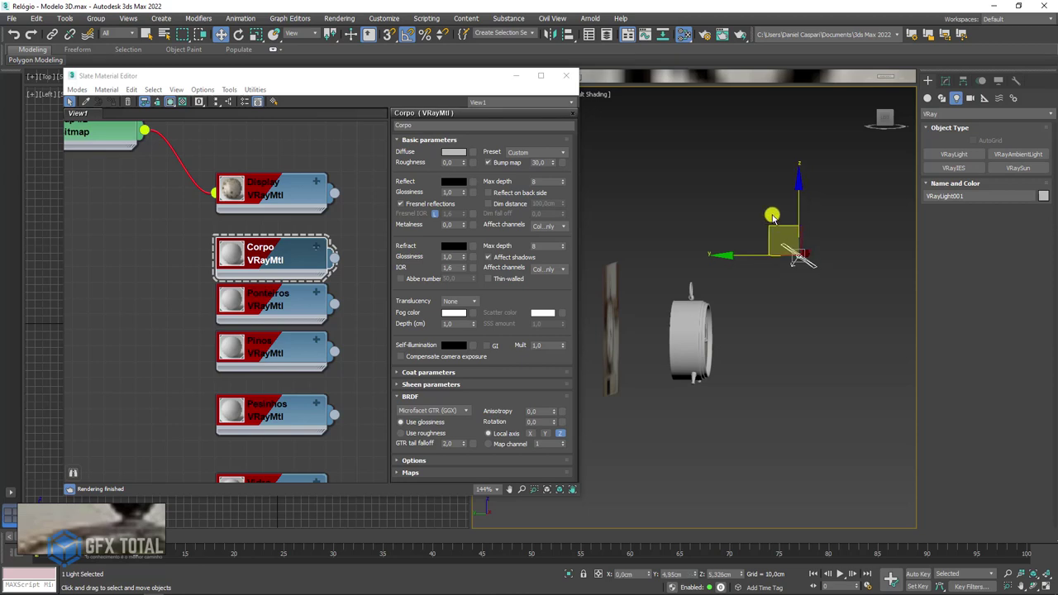
click(928, 98)
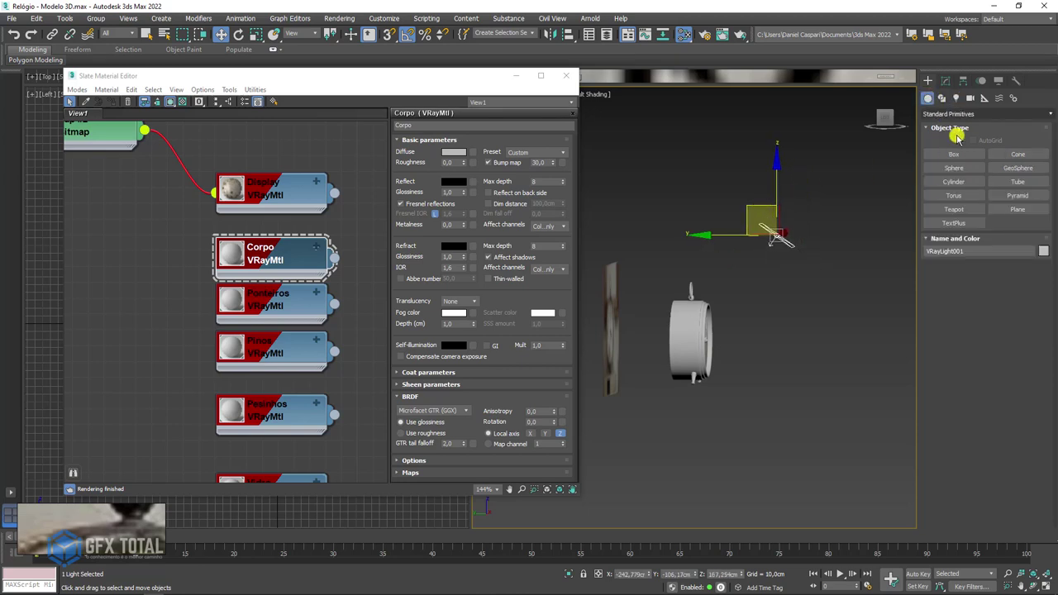
click(1010, 209)
drag(718, 231, 806, 376)
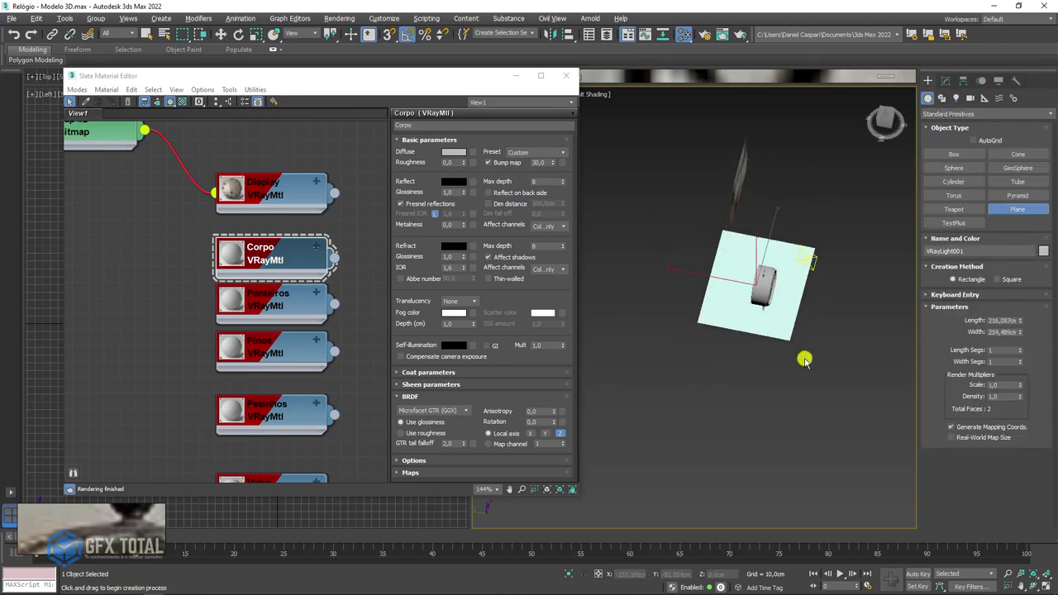
mouse_move(822, 343)
alt+middle_down()
mouse_move(751, 326)
mouse_move(744, 273)
mouse_move(877, 364)
alt+middle_up()
key(F4)
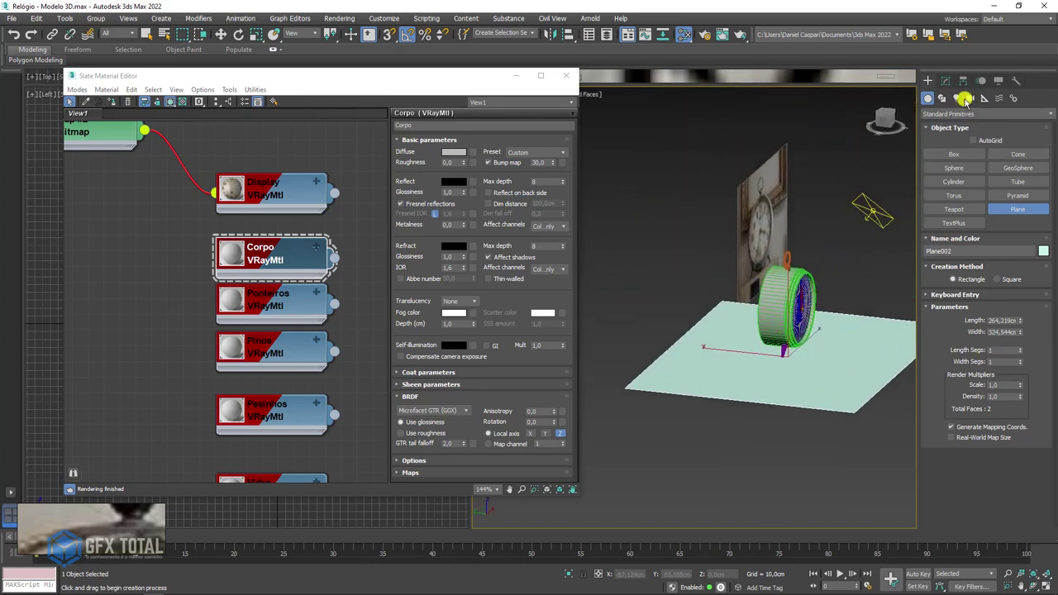
Step: Make the plane Edit Poly and extrude its back edge up into a wall
click(945, 80)
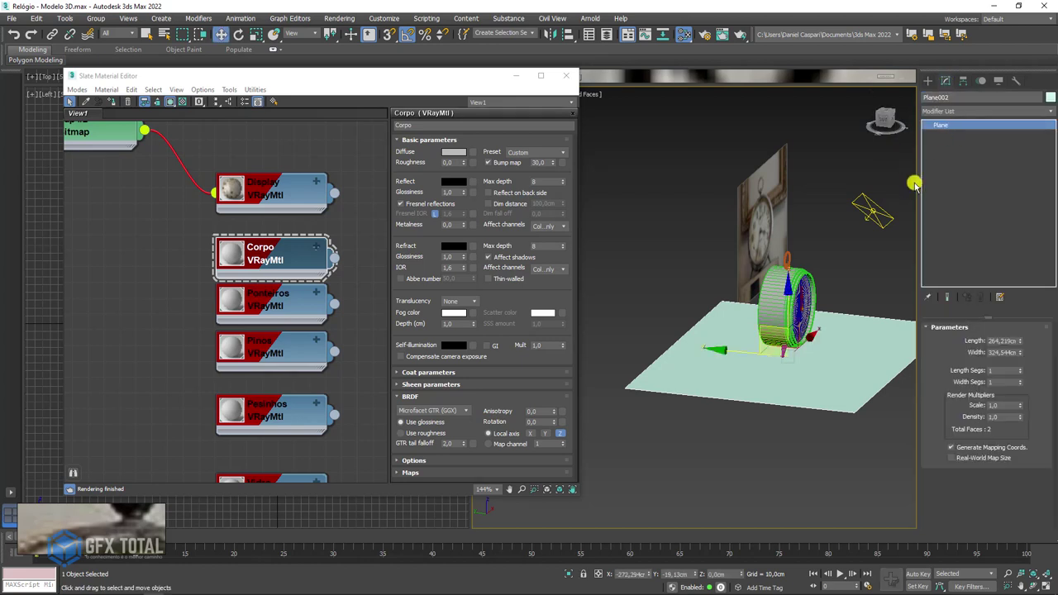
key(alt+e)
click(969, 414)
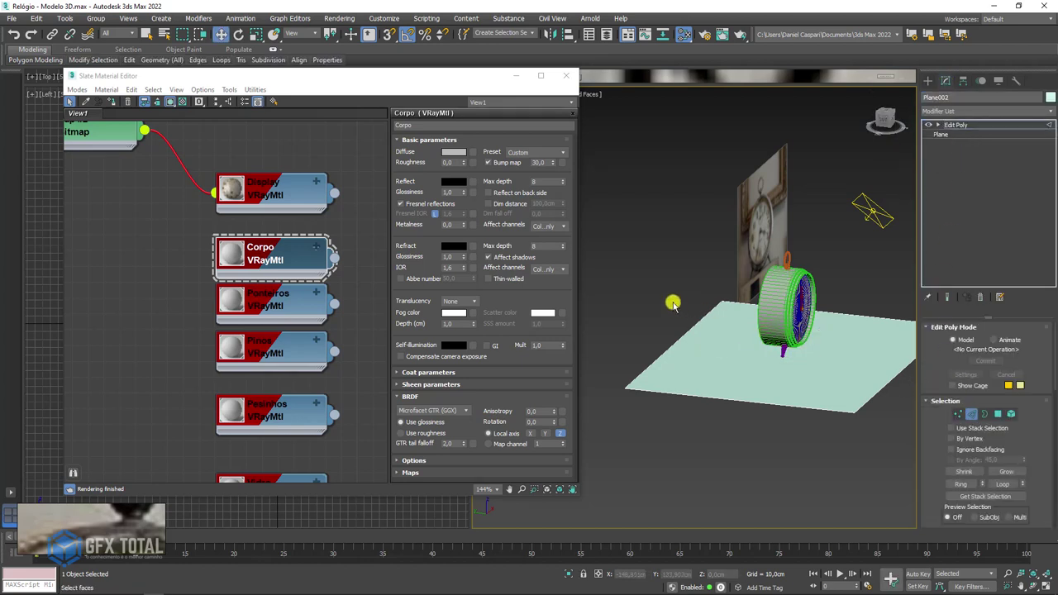
shift+drag(676, 286, 671, 157)
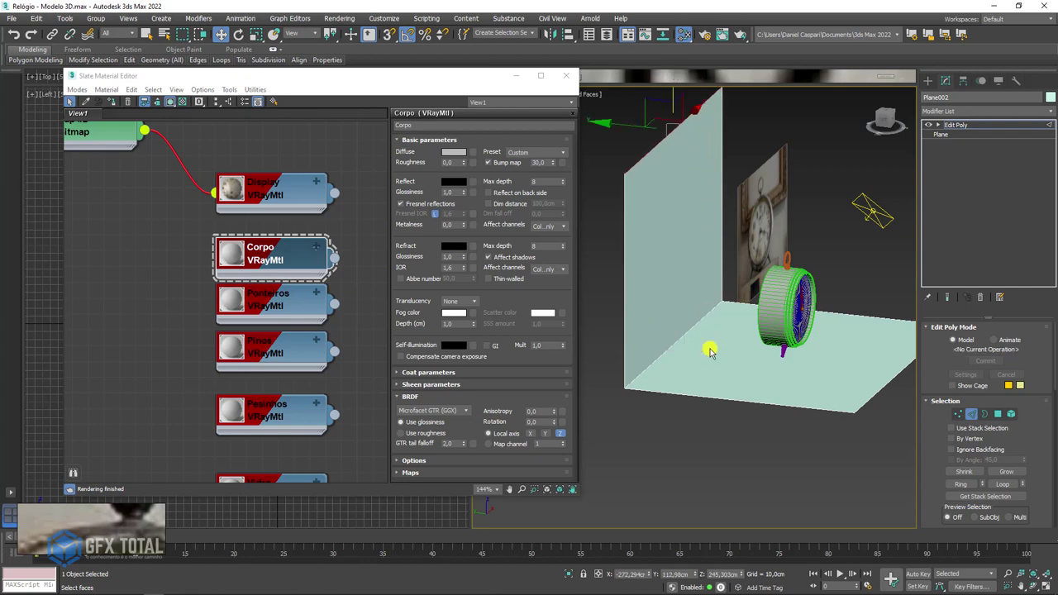
scroll(937, 499, down, 4)
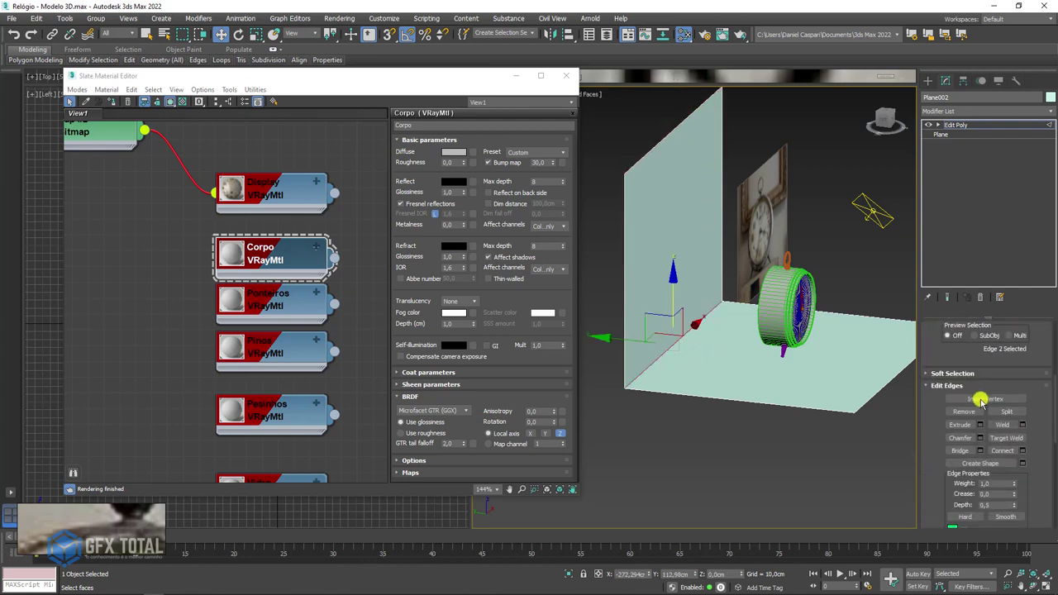
Step: Chamfer the wall-floor corner edge into a smooth curve
key(ctrl+shift+c)
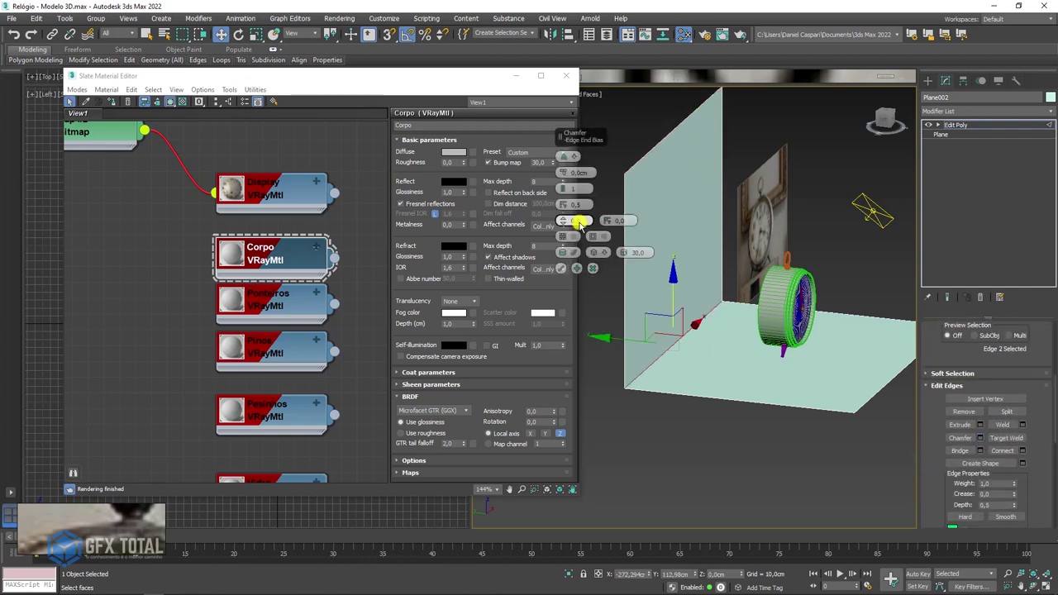
mouse_move(562, 178)
mouse_down()
mouse_move(559, 130)
mouse_move(568, 194)
mouse_move(562, 181)
mouse_up()
click(576, 267)
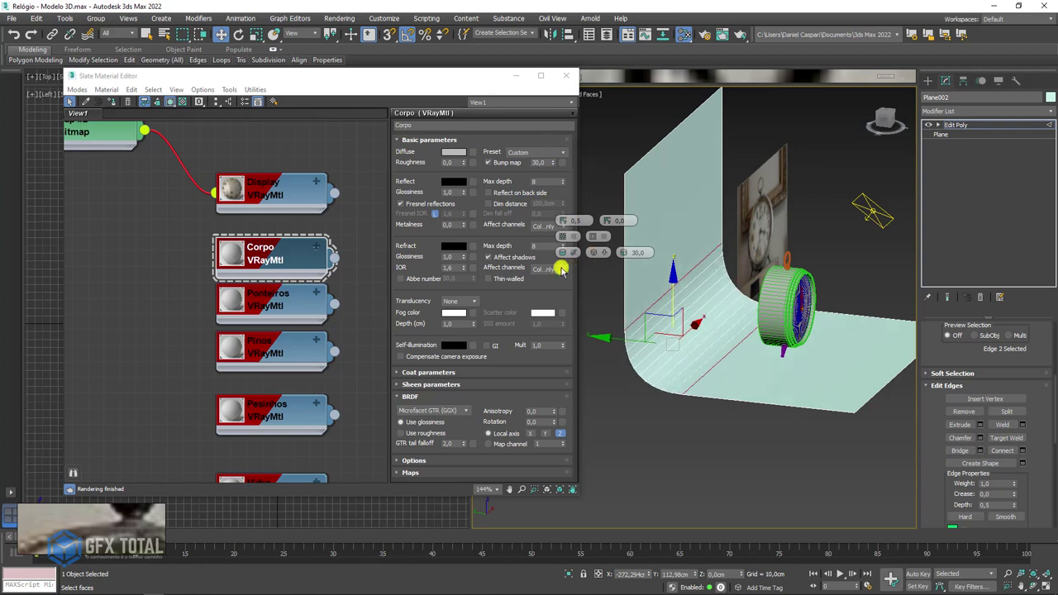
click(956, 125)
Step: Create a new VRayMtl named Fundo and assign it to the backdrop
alt+middle_drag(715, 207, 771, 273)
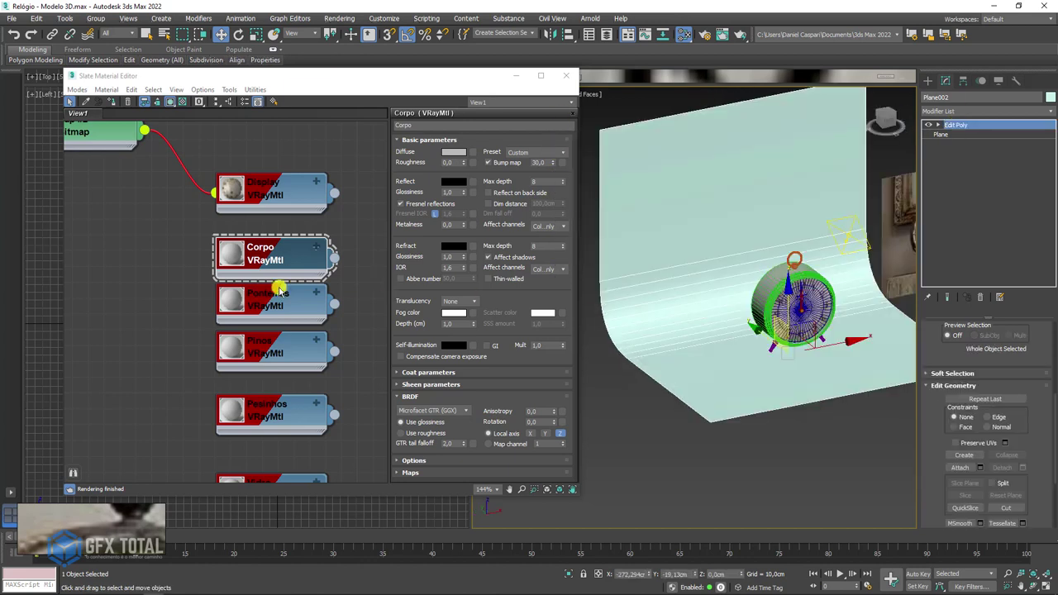
scroll(279, 291, down, 2)
middle_drag(281, 337, 284, 266)
shift+drag(283, 267, 281, 341)
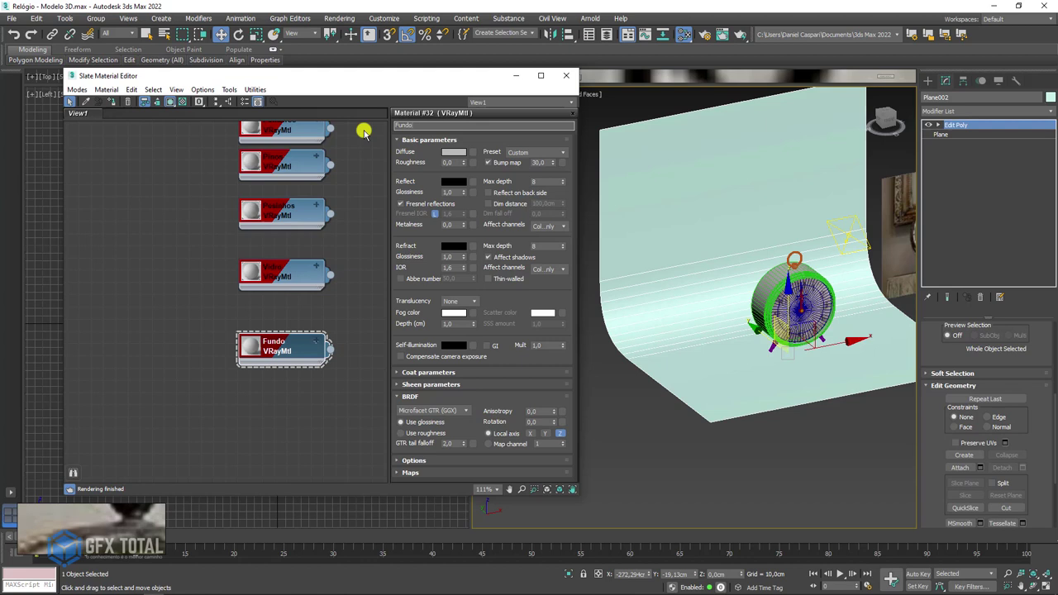
drag(341, 354, 679, 264)
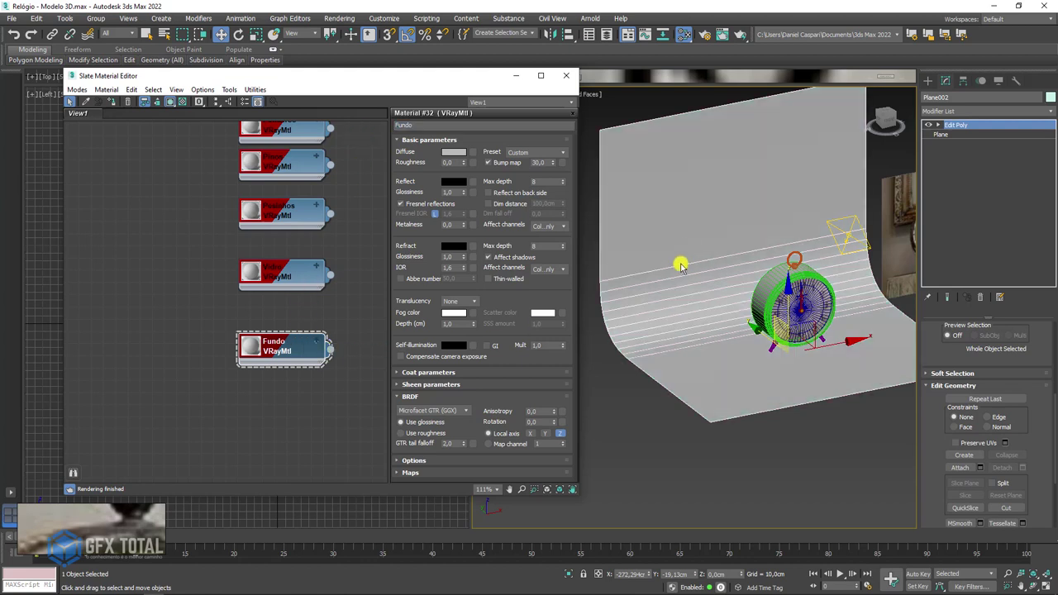
Step: Orbit to a straight front view of the clock
key(e)
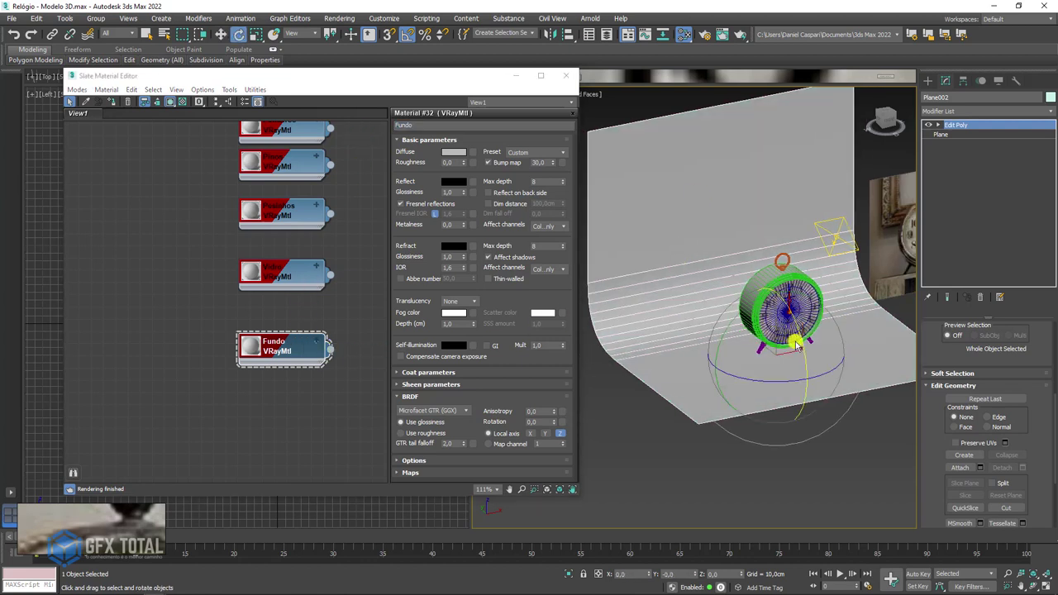
key(r)
mouse_move(856, 328)
alt+middle_down()
mouse_move(810, 281)
mouse_move(688, 271)
alt+middle_up()
scroll(811, 281, down, 3)
key(w)
scroll(789, 264, down, 3)
mouse_move(789, 264)
alt+middle_down()
mouse_move(820, 273)
mouse_move(793, 272)
alt+middle_up()
scroll(776, 281, up, 5)
scroll(775, 300, up, 3)
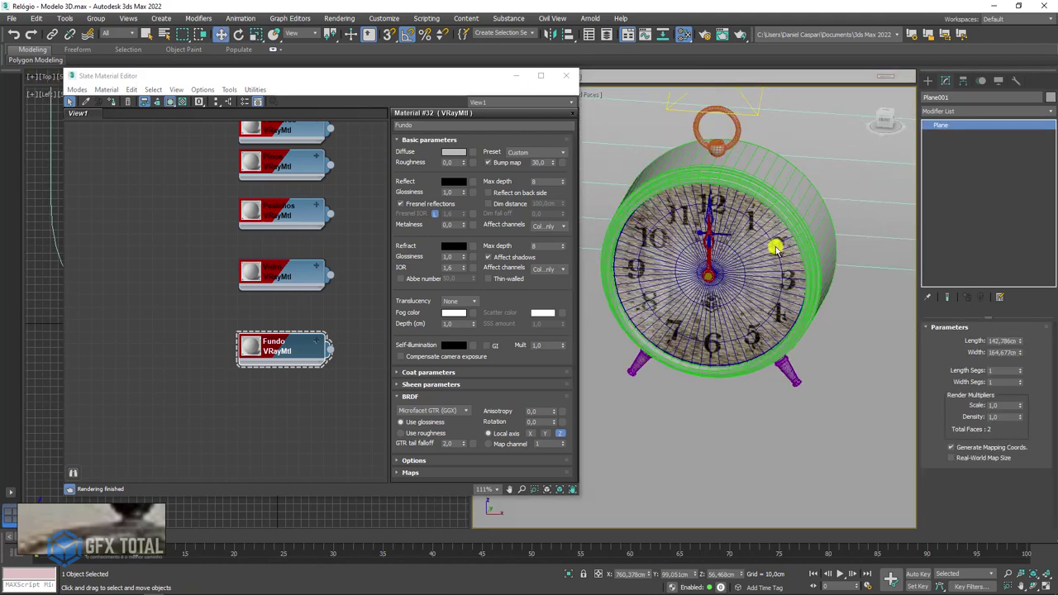
mouse_move(727, 306)
alt+middle_down()
mouse_move(782, 204)
mouse_move(772, 242)
alt+middle_up()
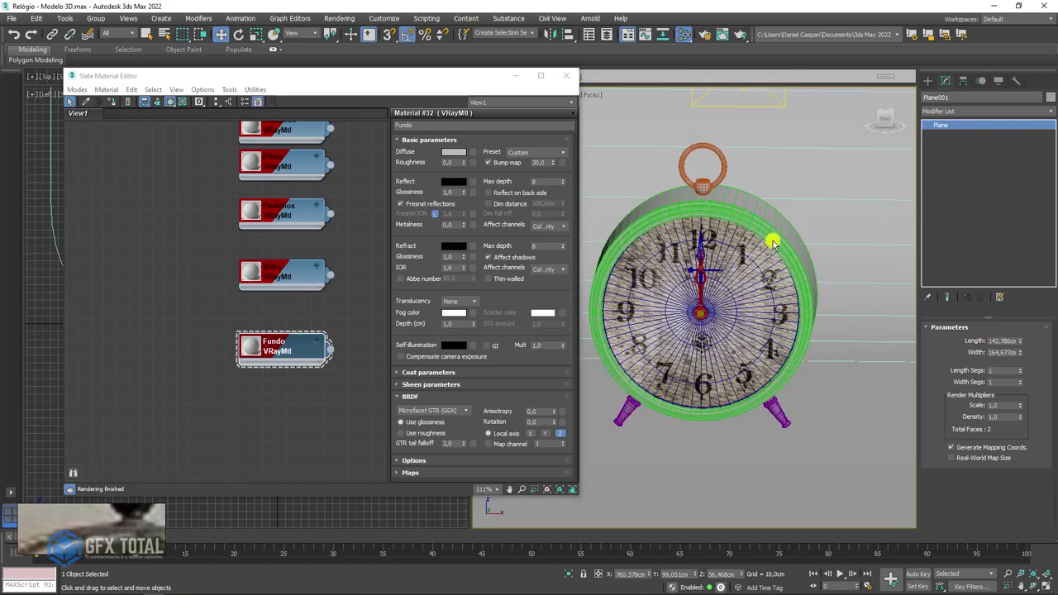
Step: Turn on the safe frame, move the Slate editor aside, and open V-Ray Render Setup
key(shift+f)
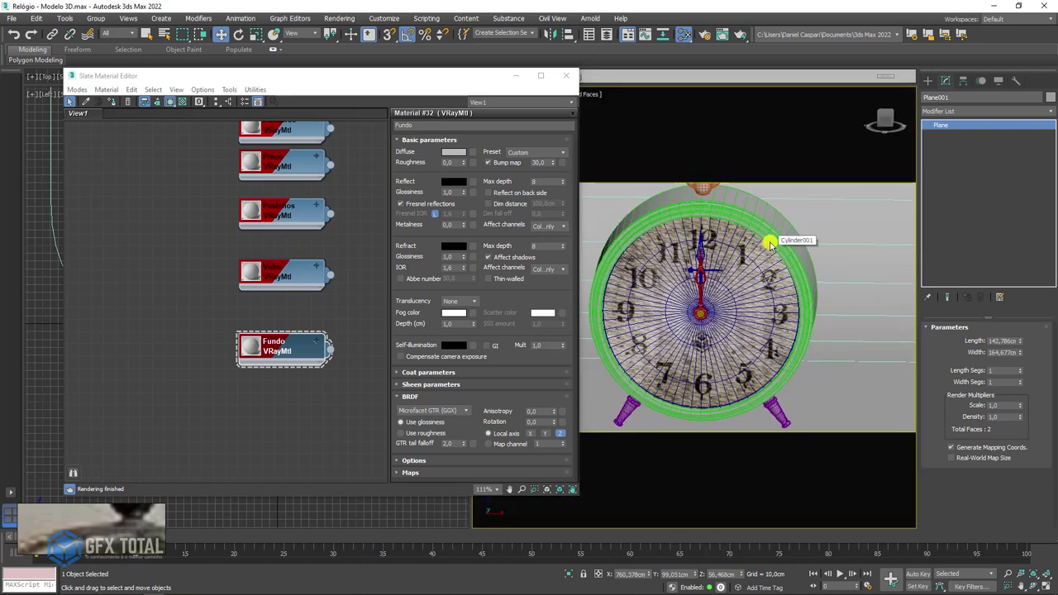
mouse_move(768, 258)
alt+middle_down()
mouse_move(791, 278)
mouse_move(780, 279)
alt+middle_up()
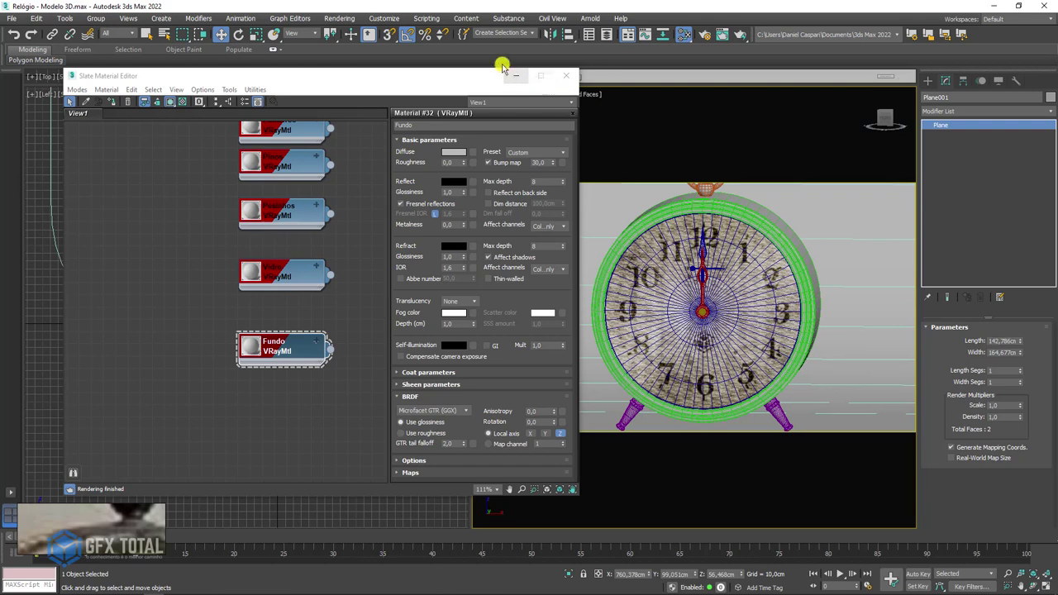
click(462, 74)
drag(463, 75, 365, 68)
alt+middle_drag(767, 292, 662, 324)
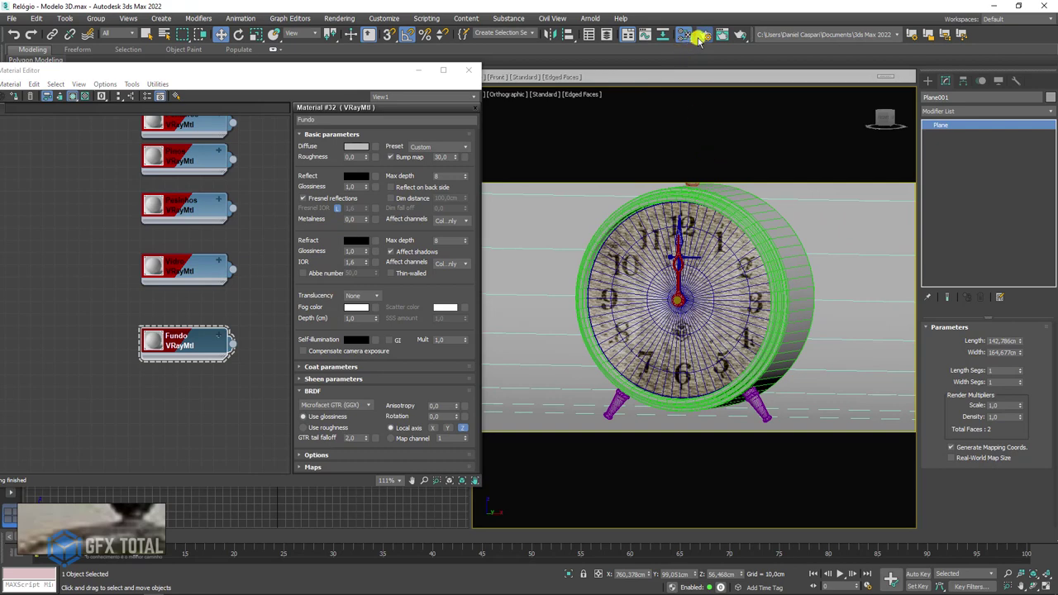
click(699, 36)
drag(779, 55, 541, 58)
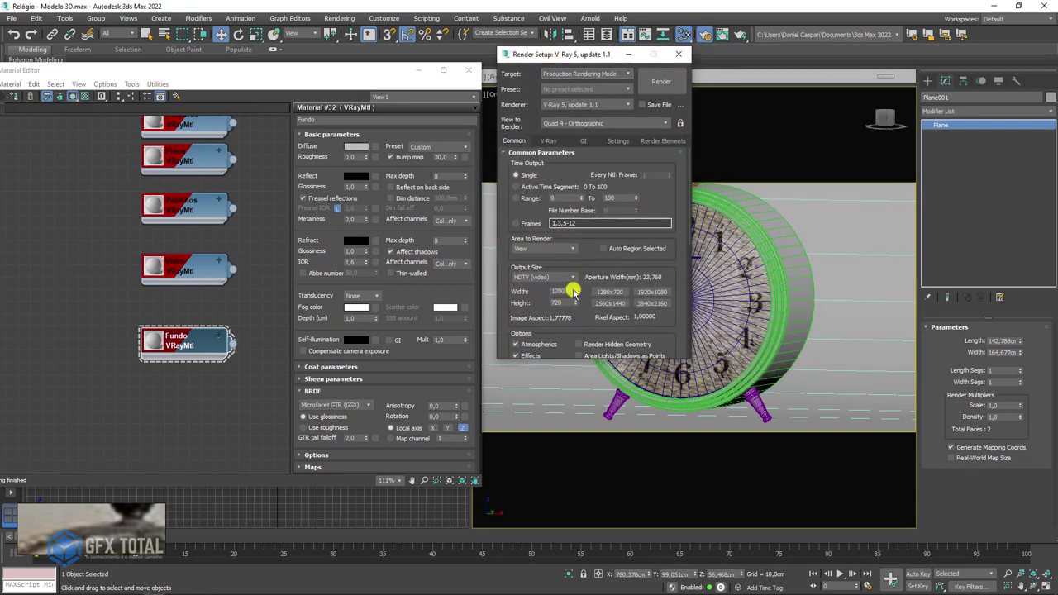
Step: Set a Custom render output size of 618 × 643
click(570, 278)
click(550, 286)
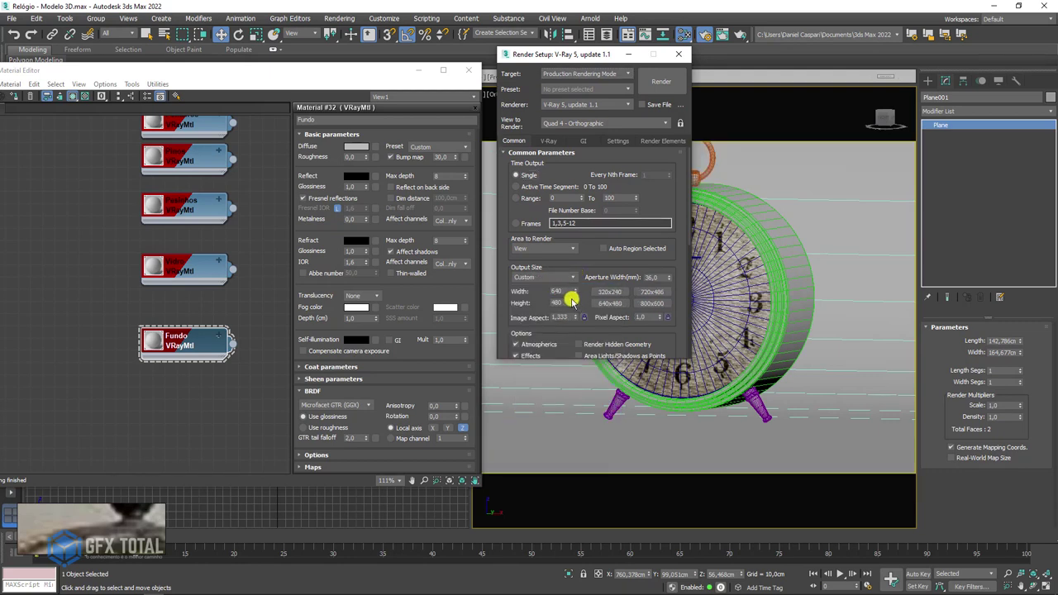
mouse_move(574, 303)
mouse_down()
mouse_move(568, 291)
mouse_move(581, 303)
mouse_up()
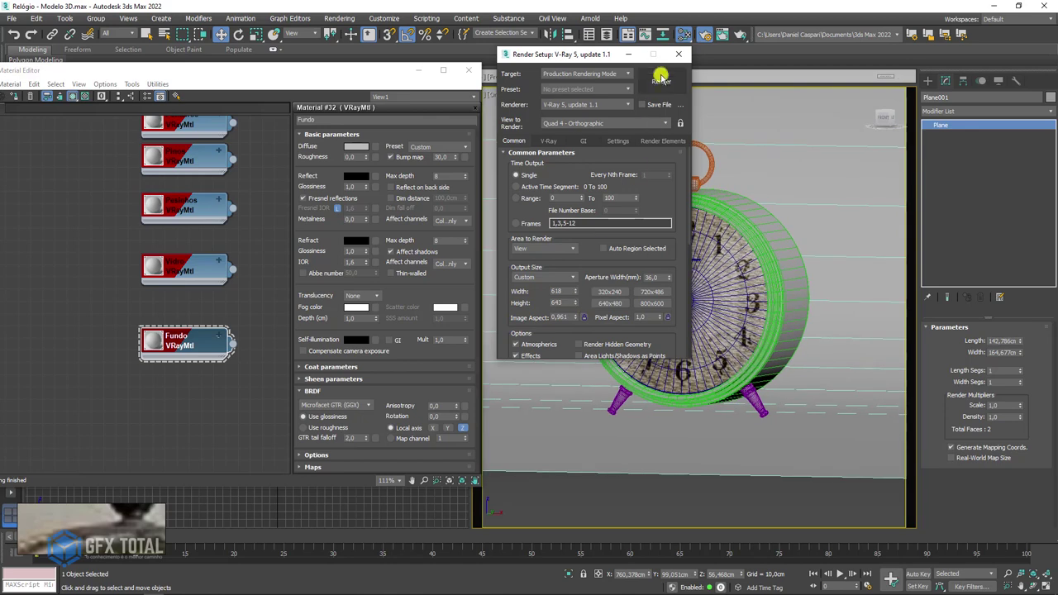
click(678, 53)
Step: Select the dial, frame it, and run a Shift+Q test render
scroll(711, 299, up, 2)
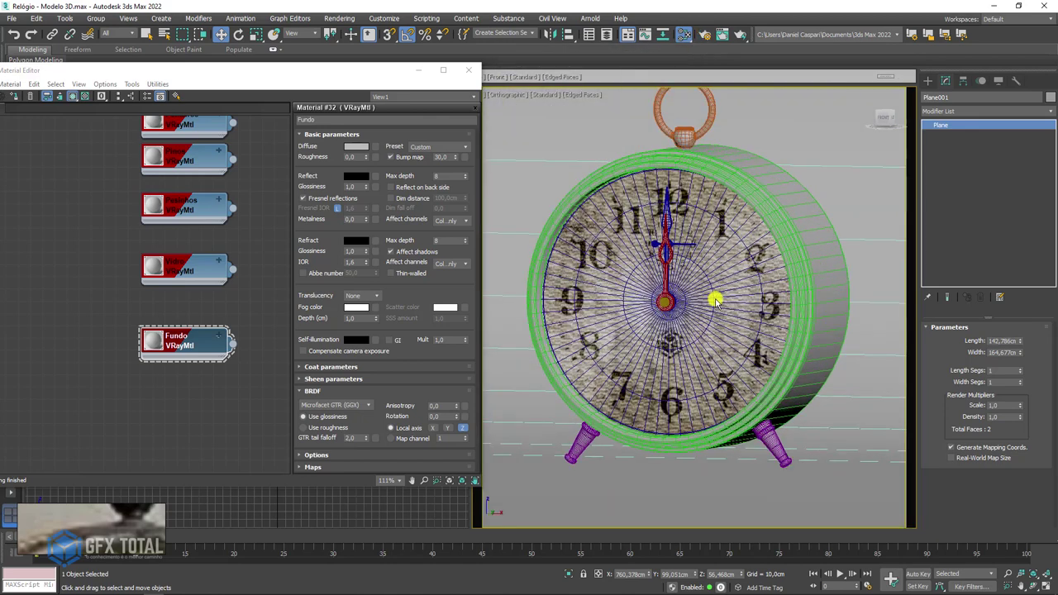
scroll(710, 296, down, 3)
scroll(724, 290, up, 3)
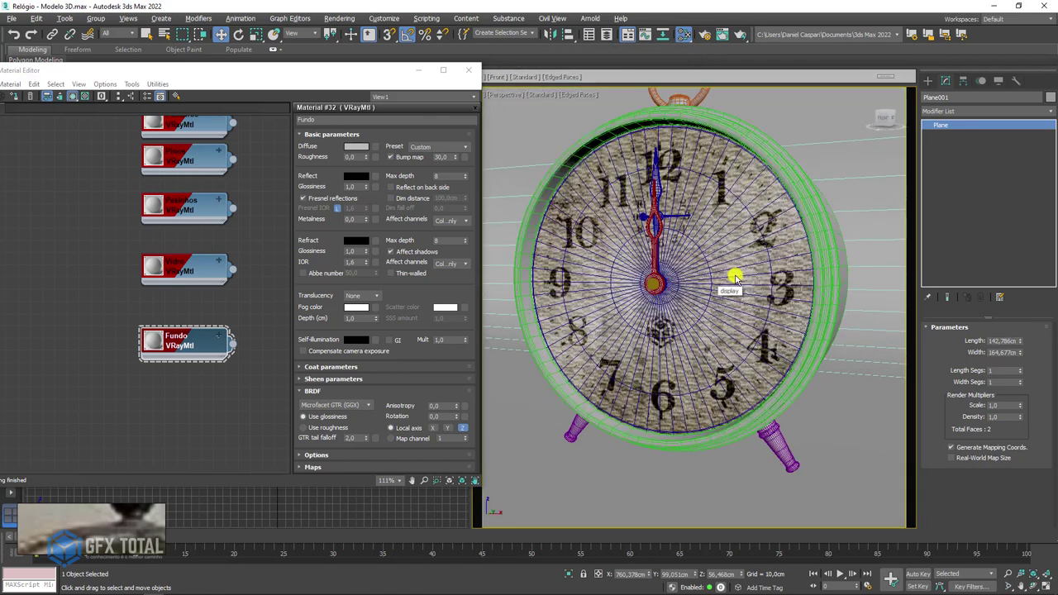
scroll(731, 281, up, 2)
click(702, 303)
key(z)
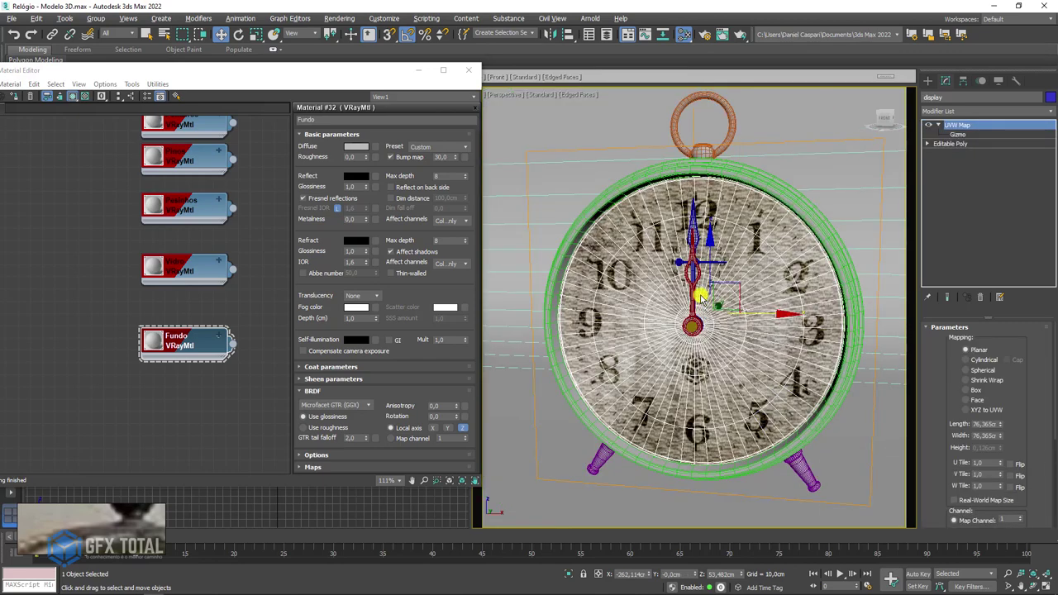
mouse_move(700, 296)
alt+middle_down()
mouse_move(669, 276)
mouse_move(668, 313)
alt+middle_up()
key(shift+q)
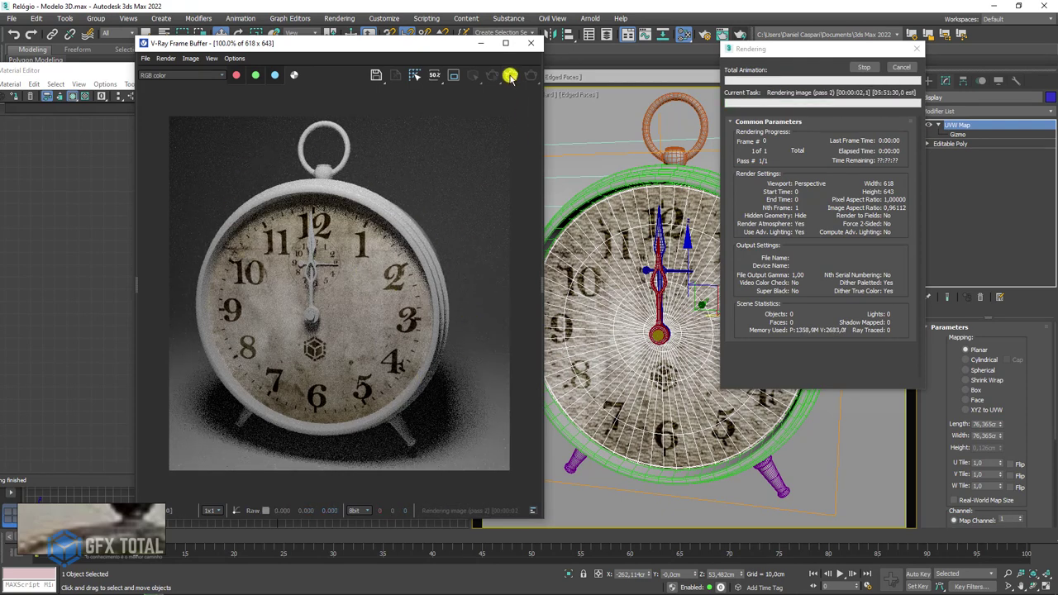
click(510, 77)
click(531, 43)
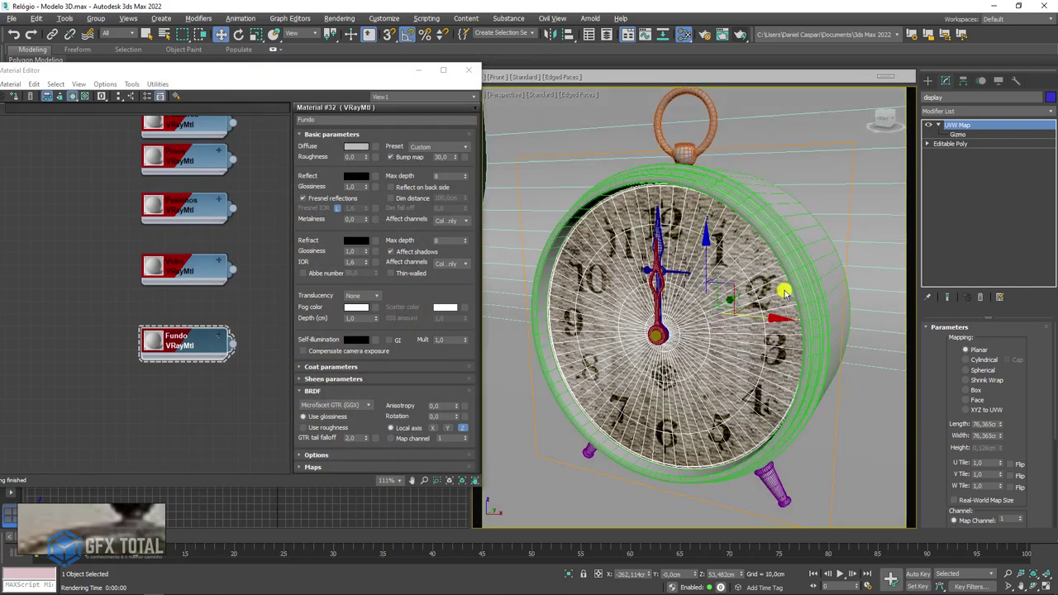
click(769, 236)
Step: Darken the Corpo diffuse colour and start a V-Ray interactive render
middle_drag(767, 231, 741, 223)
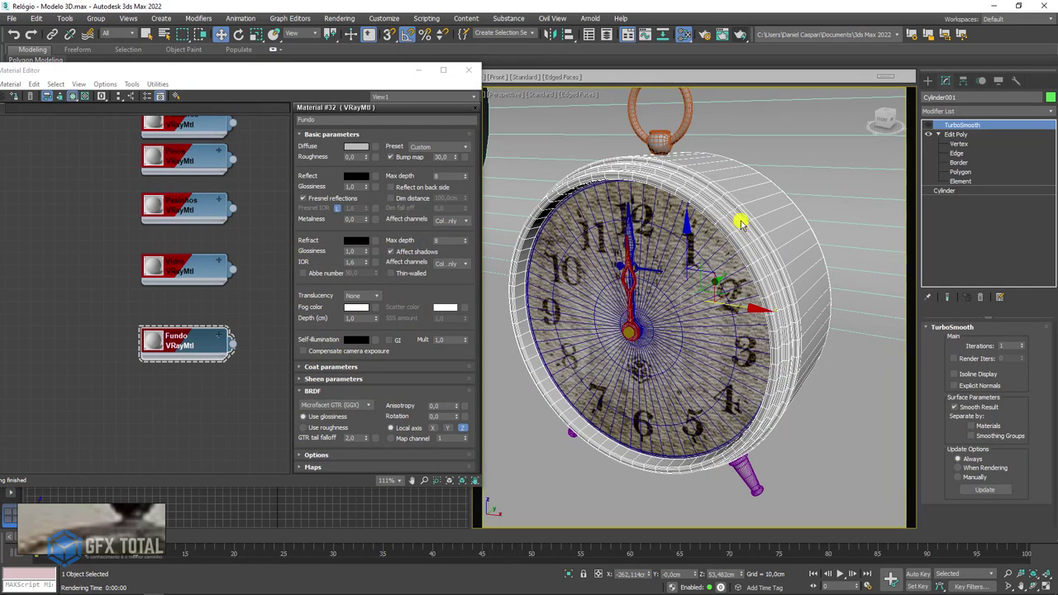
scroll(212, 237, up, 3)
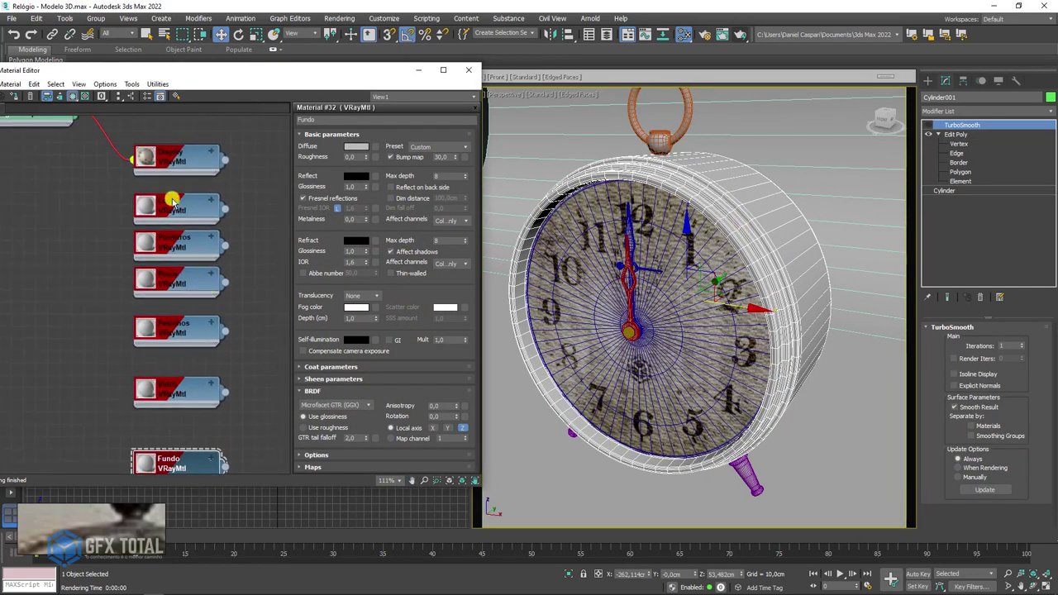
click(176, 209)
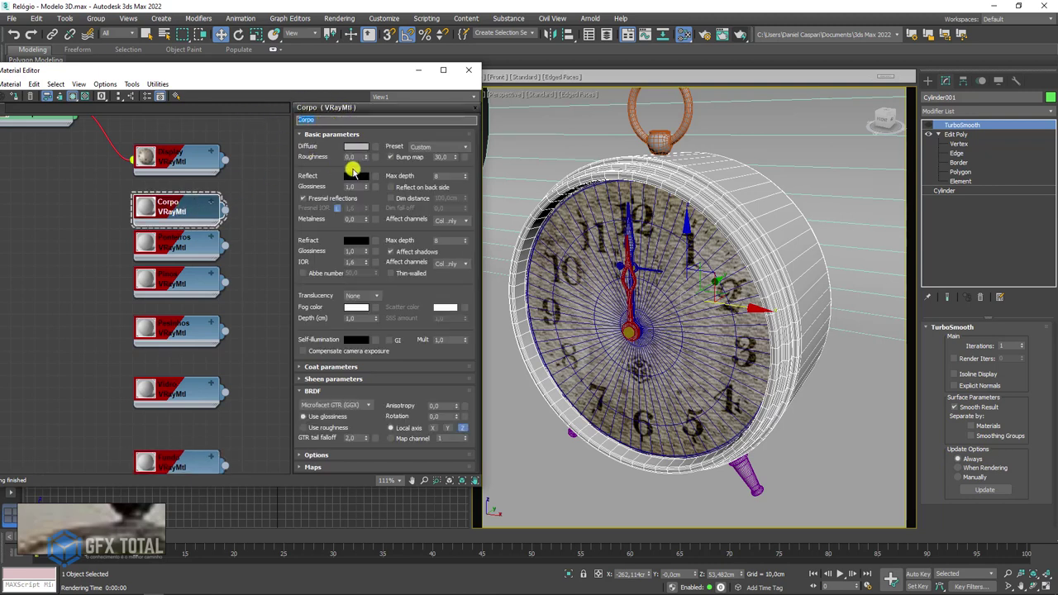
click(356, 149)
drag(339, 114, 348, 116)
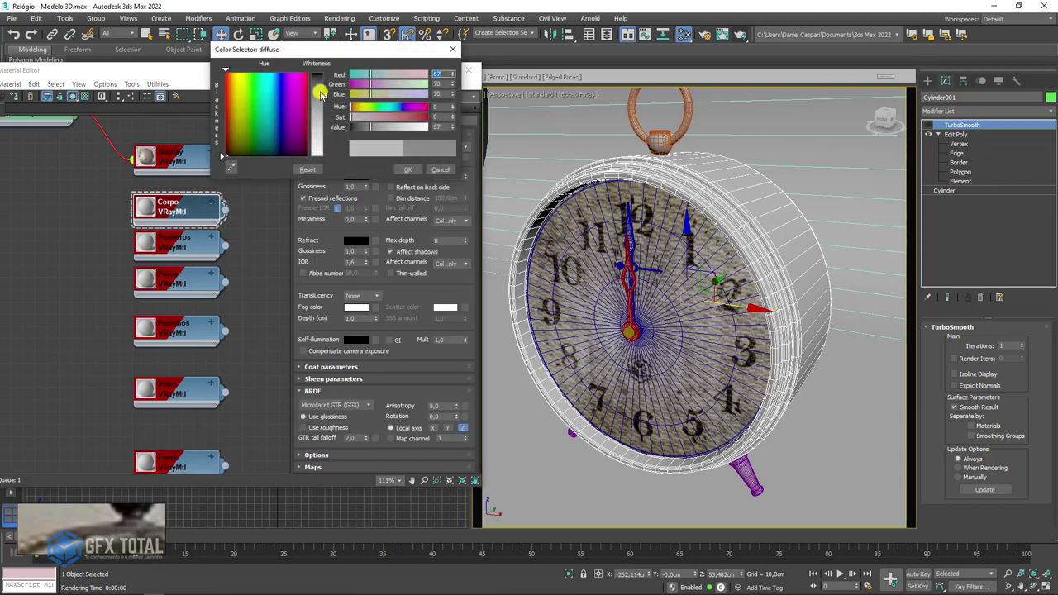
click(408, 170)
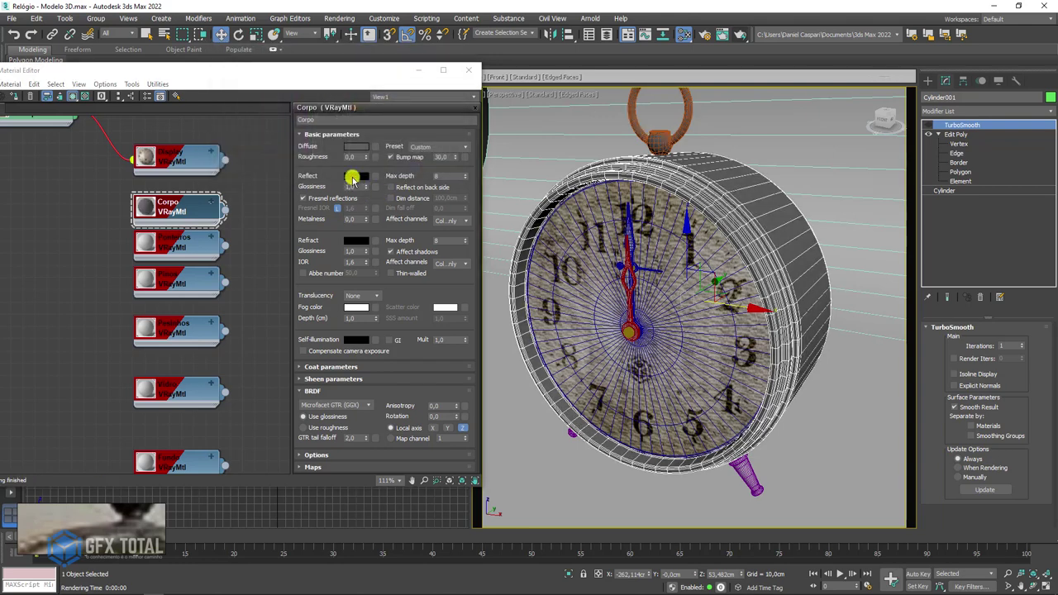
click(352, 177)
click(434, 171)
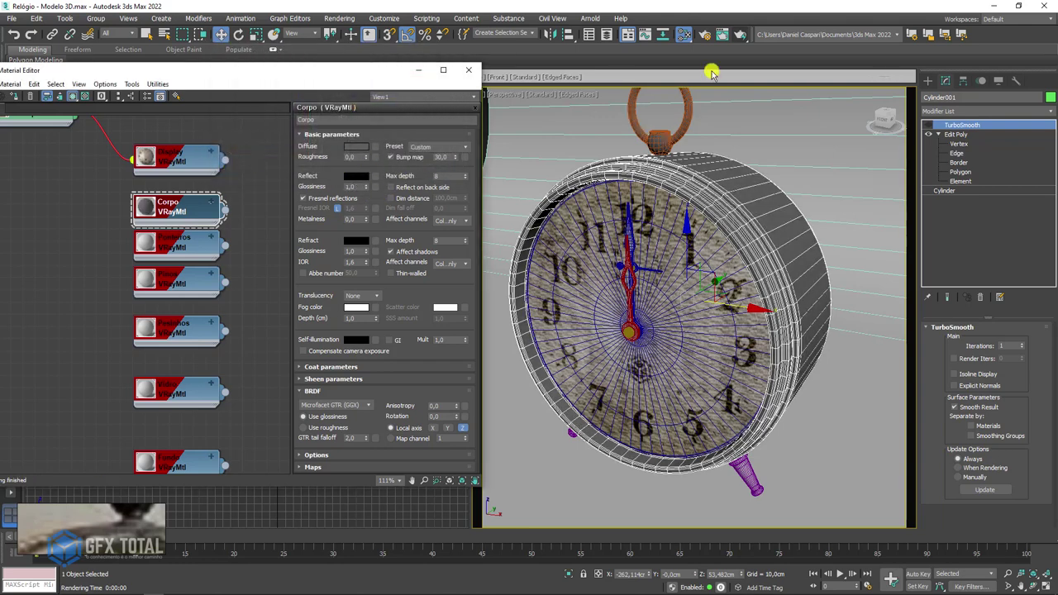
click(741, 35)
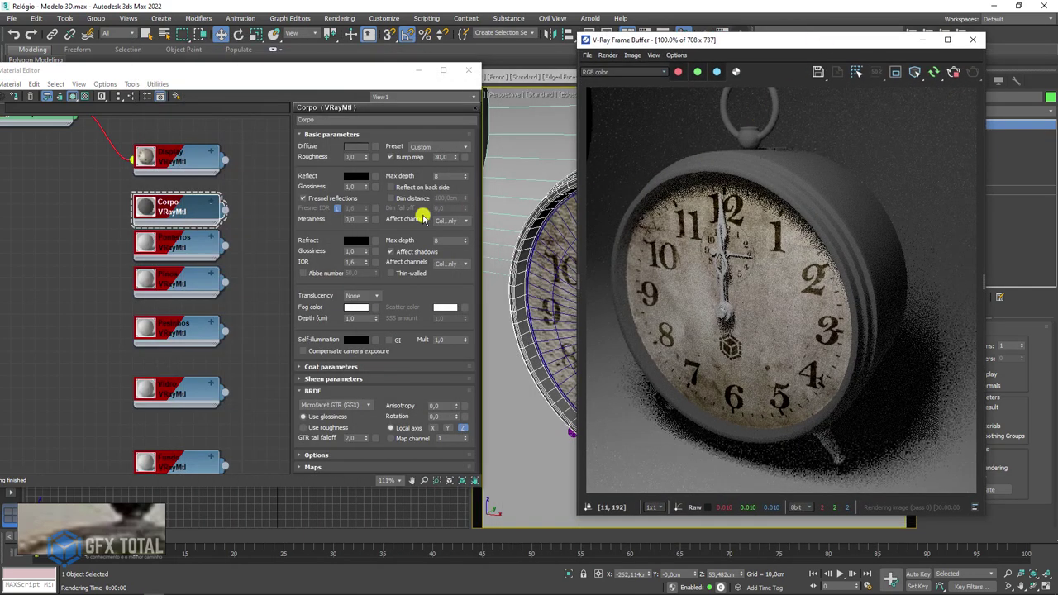
Step: Set the Corpo Diffuse value to 22 and Reflect to 220
click(362, 146)
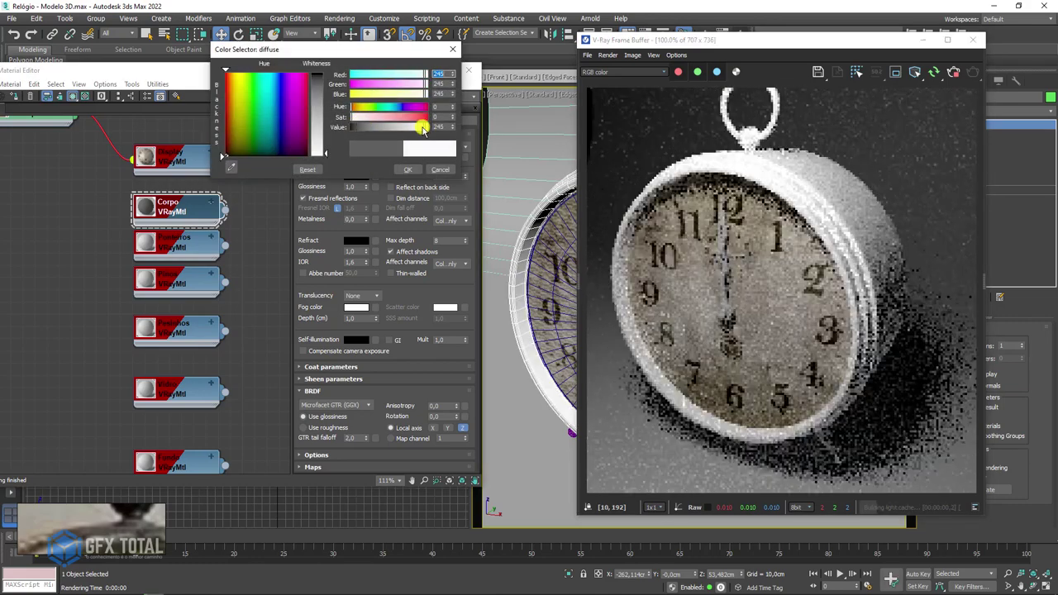
drag(424, 122, 354, 128)
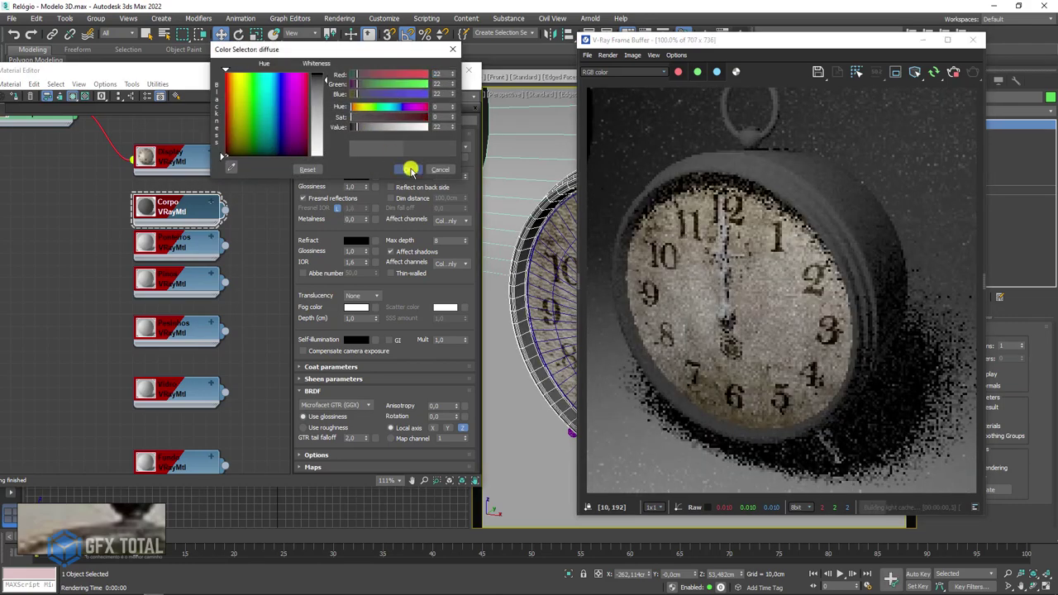
click(407, 169)
click(351, 175)
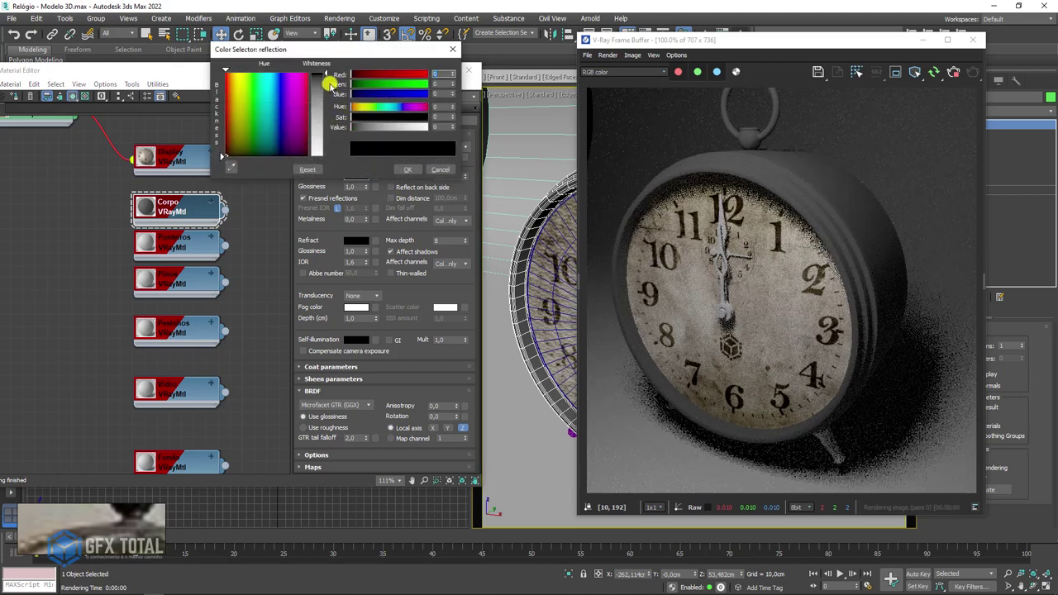
drag(316, 137, 317, 145)
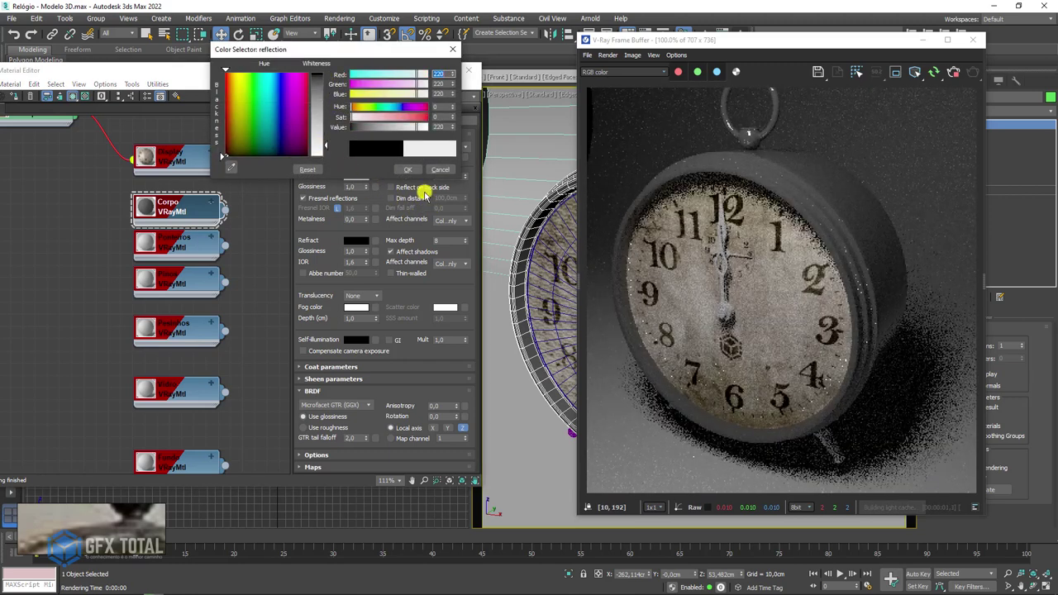
click(410, 170)
Step: Orbit around the clock to inspect the glossy body, then select the scene light
scroll(507, 273, up, 2)
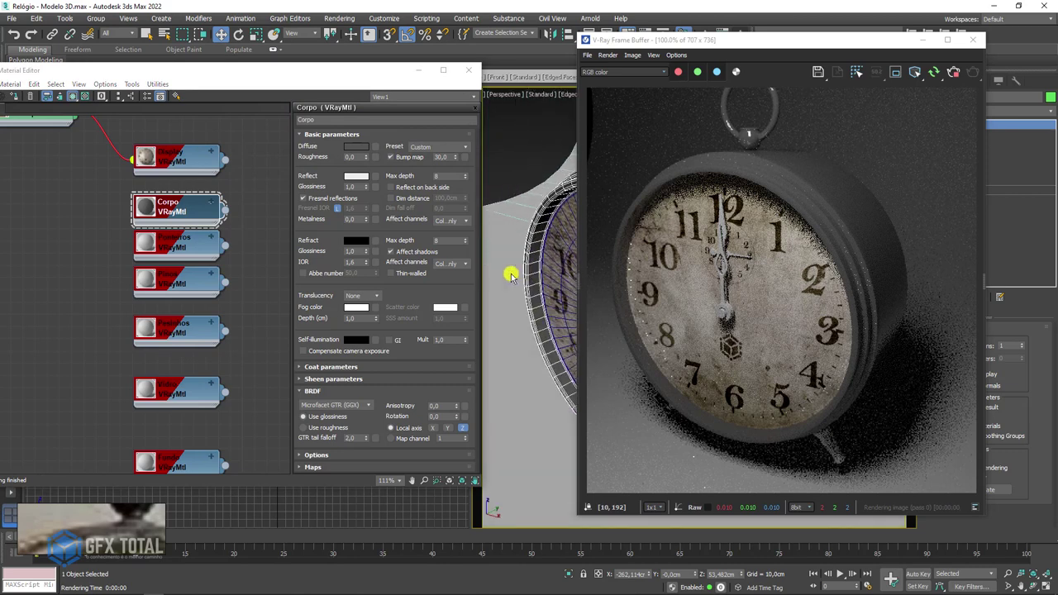
alt+middle_drag(507, 279, 545, 278)
scroll(493, 303, up, 2)
alt+middle_drag(493, 303, 519, 207)
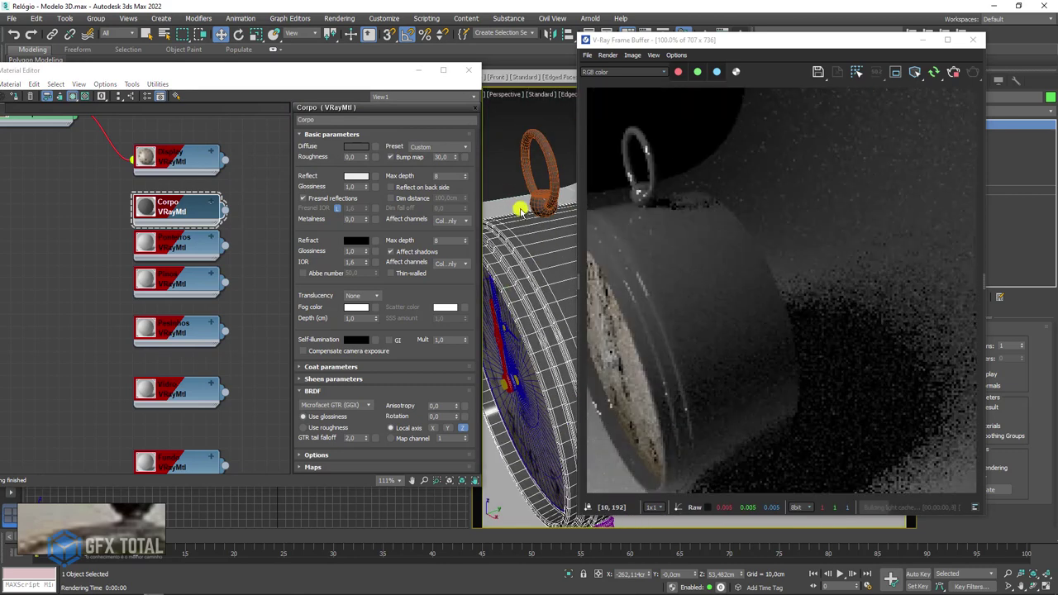
scroll(541, 225, down, 2)
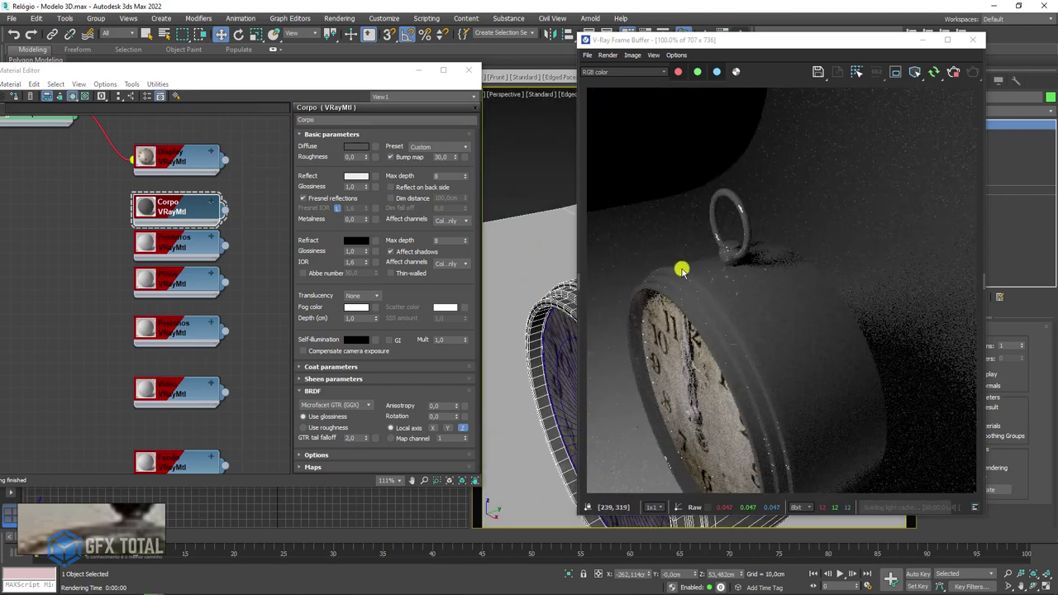
mouse_move(567, 279)
alt+middle_down()
mouse_move(501, 259)
mouse_move(482, 247)
mouse_move(476, 220)
mouse_move(463, 229)
mouse_move(578, 266)
mouse_move(560, 217)
mouse_move(578, 234)
alt+middle_up()
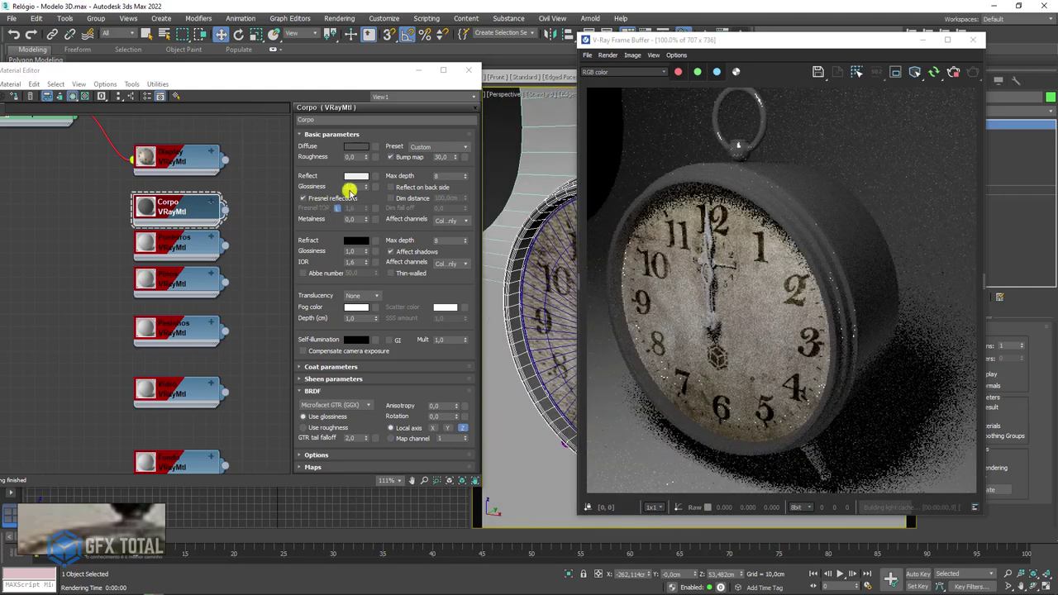
drag(319, 73, 339, 65)
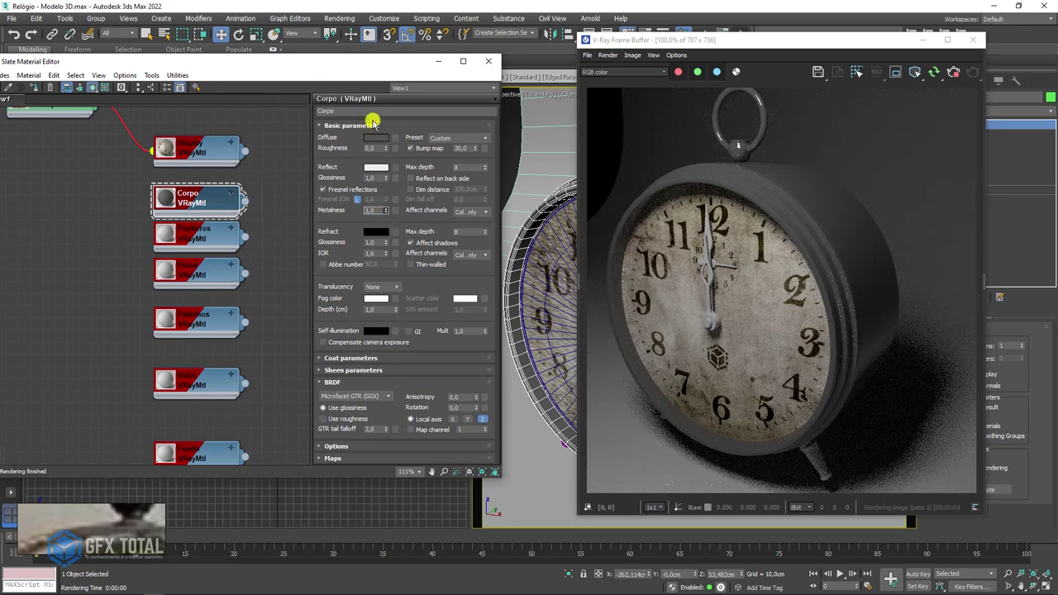
click(549, 310)
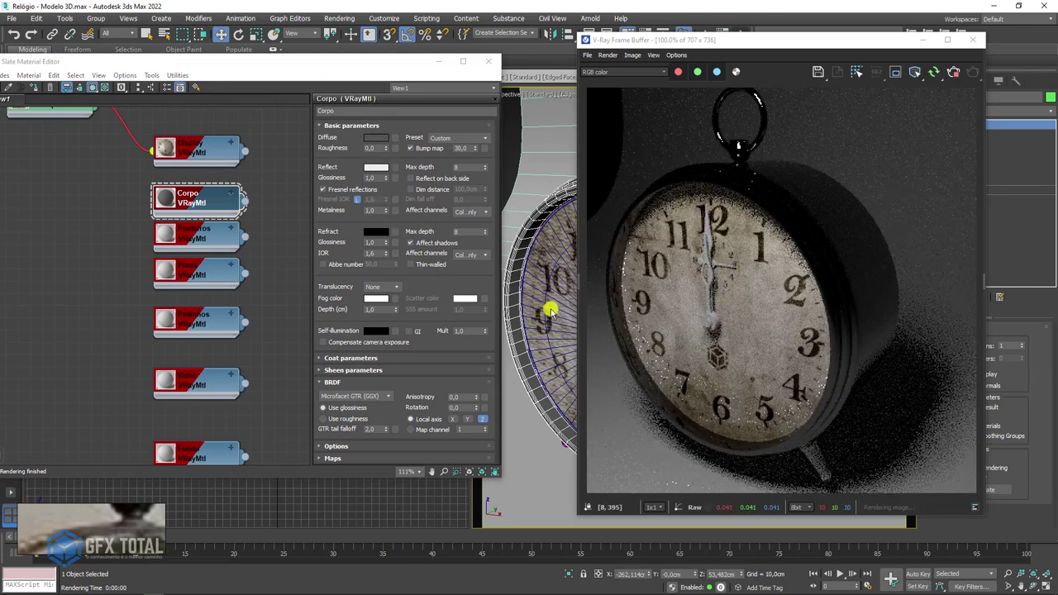
mouse_move(550, 310)
alt+middle_down()
mouse_move(630, 324)
mouse_move(541, 283)
mouse_move(551, 265)
mouse_move(541, 281)
mouse_move(531, 238)
mouse_move(520, 237)
alt+middle_up()
scroll(537, 281, down, 5)
click(555, 275)
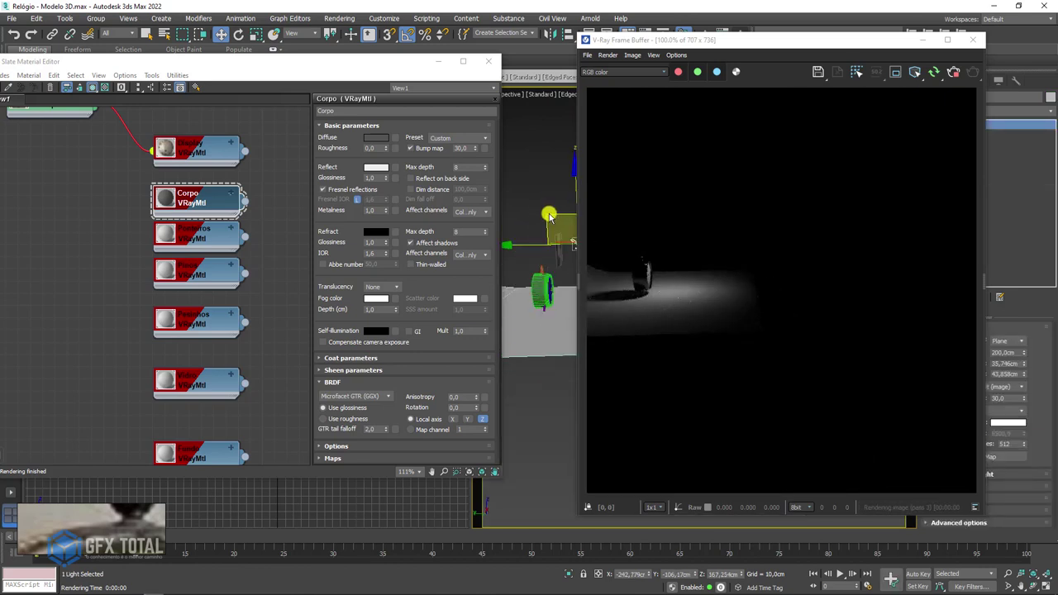
Step: Copy the plane light as VRayLight002 and rotate it toward the clock
shift+drag(496, 217, 491, 229)
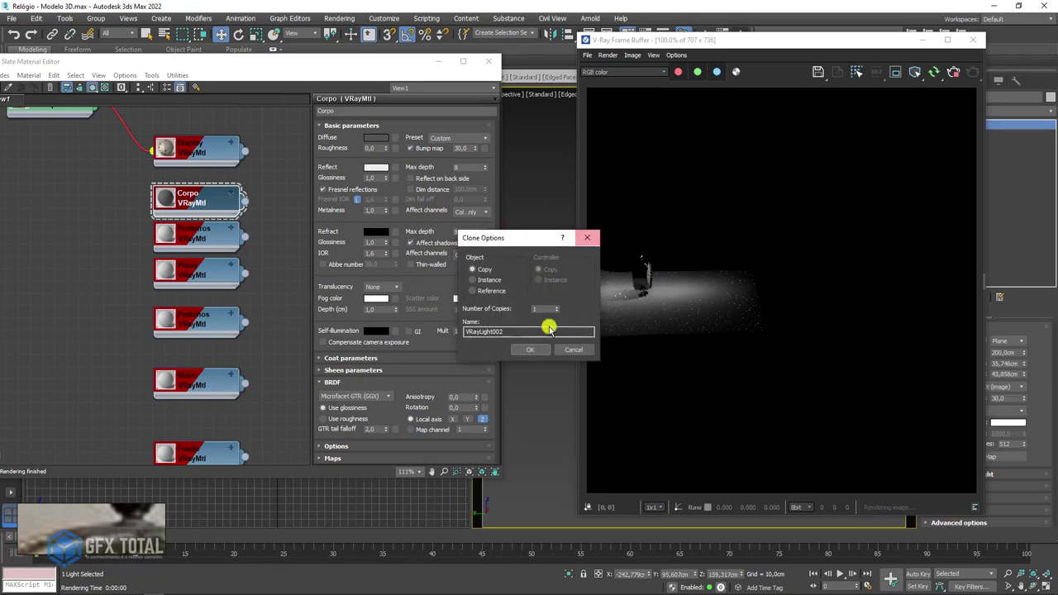
click(534, 350)
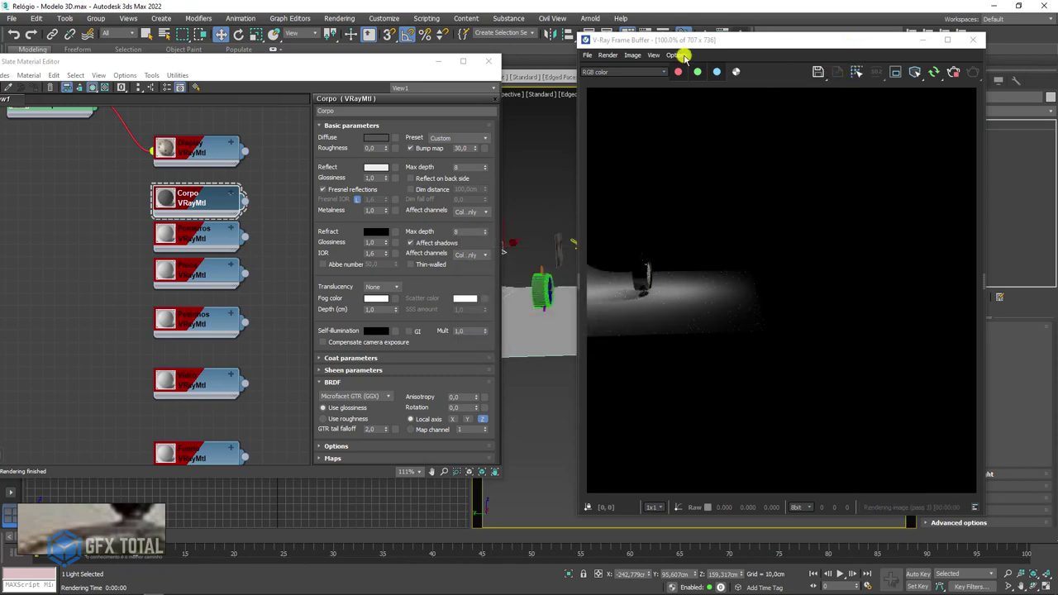
drag(673, 39, 342, 54)
mouse_move(719, 289)
alt+middle_down()
mouse_move(735, 272)
mouse_move(736, 240)
mouse_move(653, 250)
alt+middle_up()
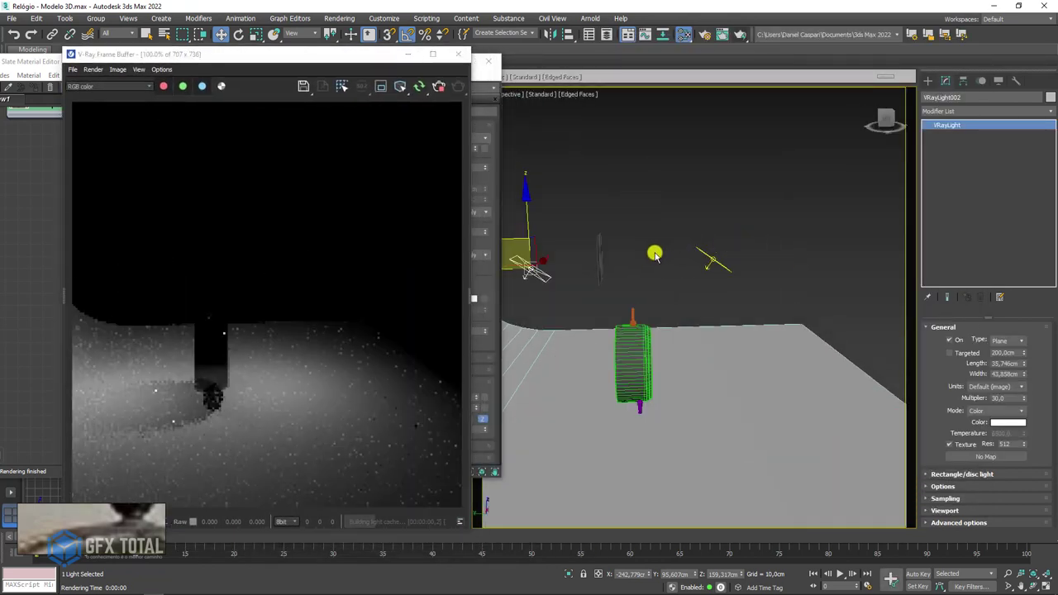
key(e)
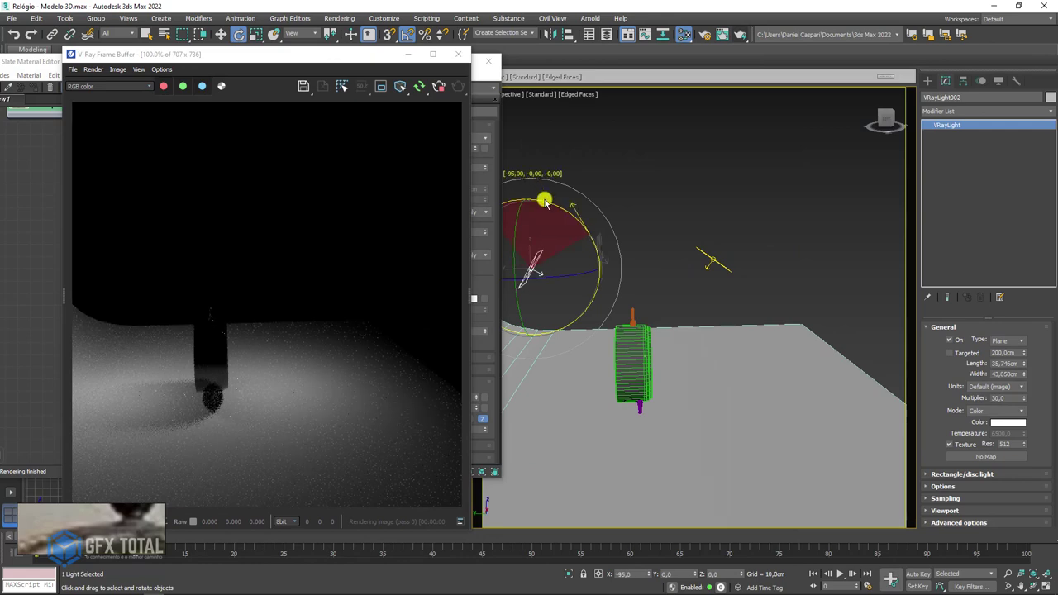
mouse_move(708, 290)
alt+middle_down()
mouse_move(699, 319)
mouse_move(677, 309)
mouse_move(727, 306)
mouse_move(628, 363)
mouse_move(603, 291)
mouse_move(683, 312)
mouse_move(783, 304)
mouse_move(767, 319)
mouse_move(772, 302)
mouse_move(751, 314)
mouse_move(569, 217)
alt+middle_up()
Step: Move the V-Ray Frame Buffer back to the right and bring the material editor forward
scroll(620, 366, up, 3)
scroll(677, 312, up, 3)
scroll(782, 303, down, 2)
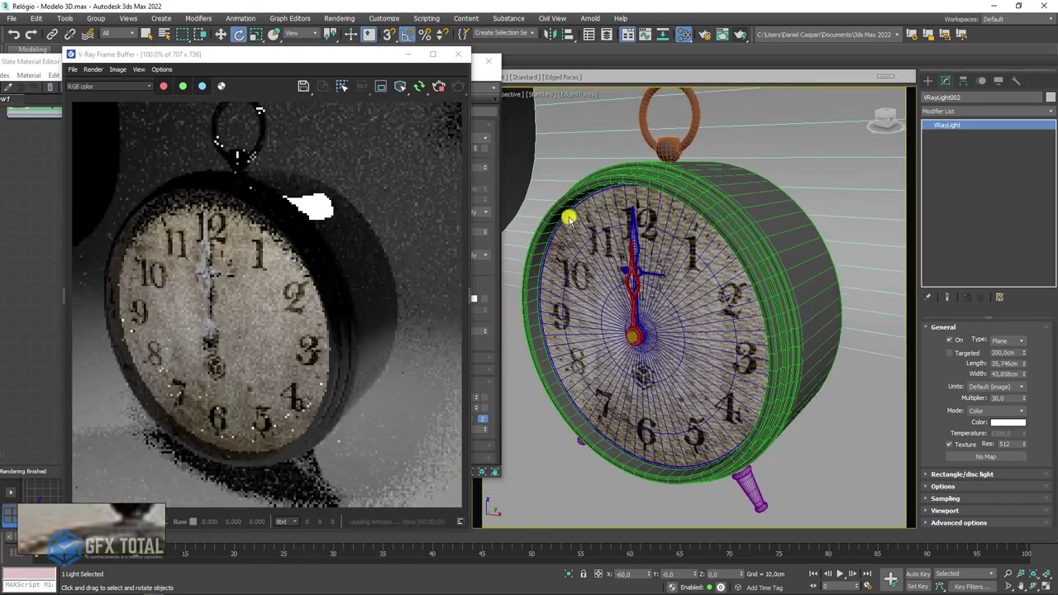
mouse_move(327, 55)
mouse_down()
mouse_move(725, 76)
mouse_move(789, 48)
mouse_up()
drag(368, 66, 410, 64)
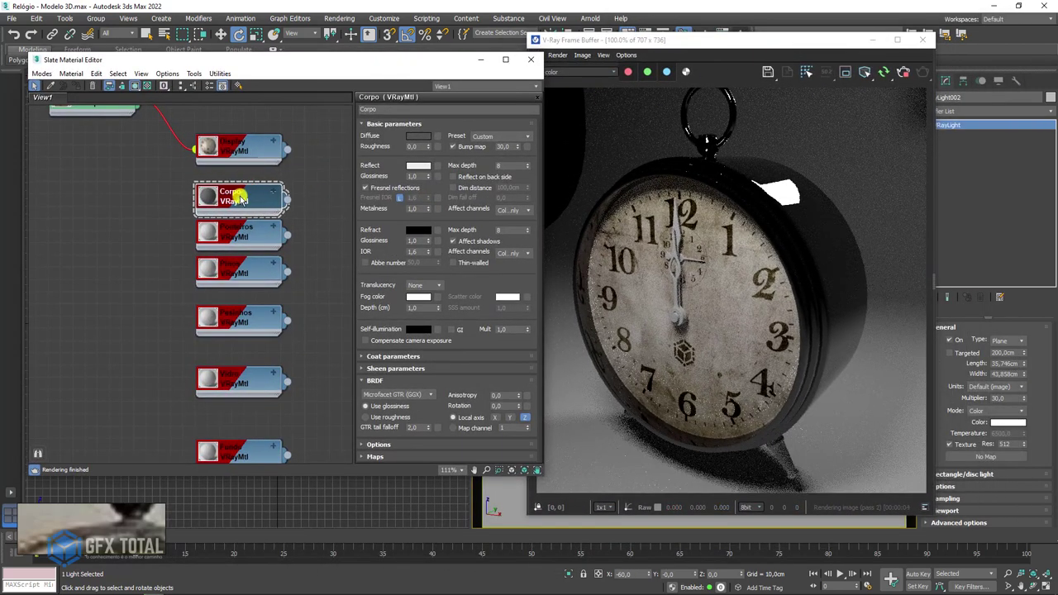
Step: Set the Corpo material's glossiness to 0,7
double_click(209, 198)
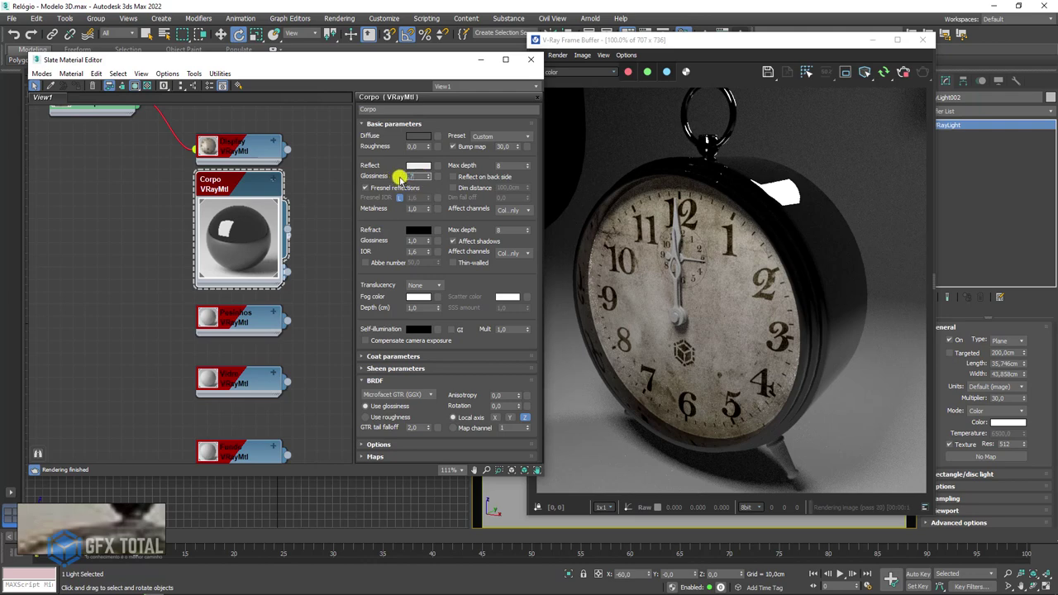
key(Return)
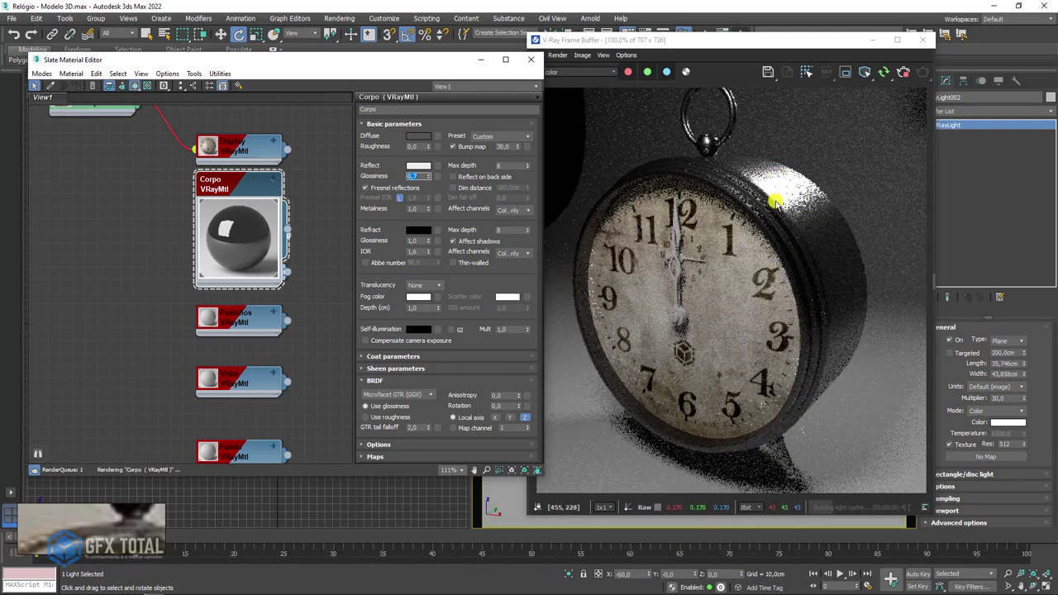
drag(245, 193, 140, 190)
Step: Give the Corpo diffuse a dark copper-red colour and check it in the render
click(419, 136)
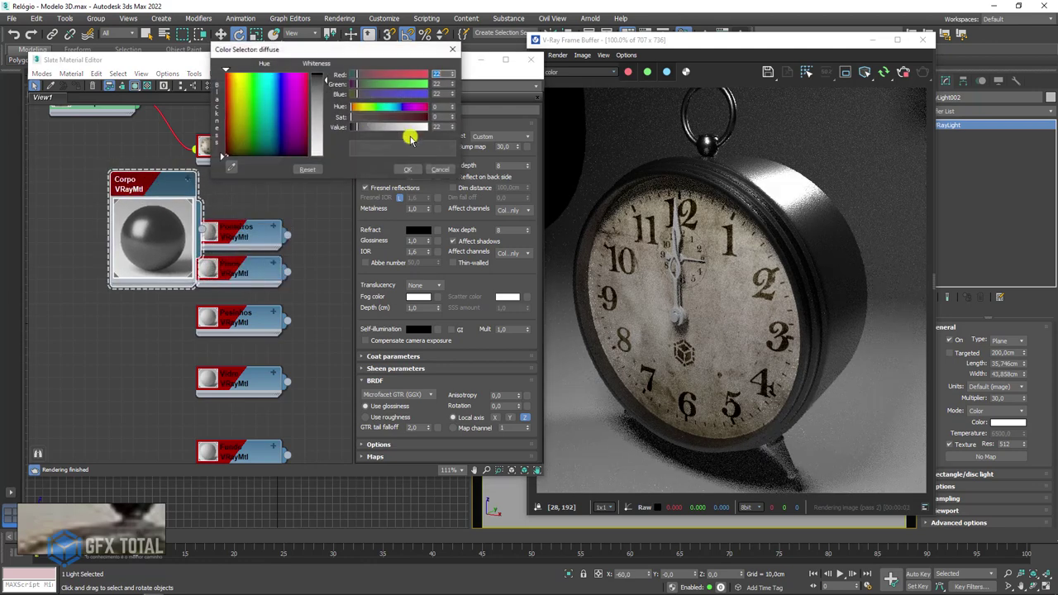
click(356, 118)
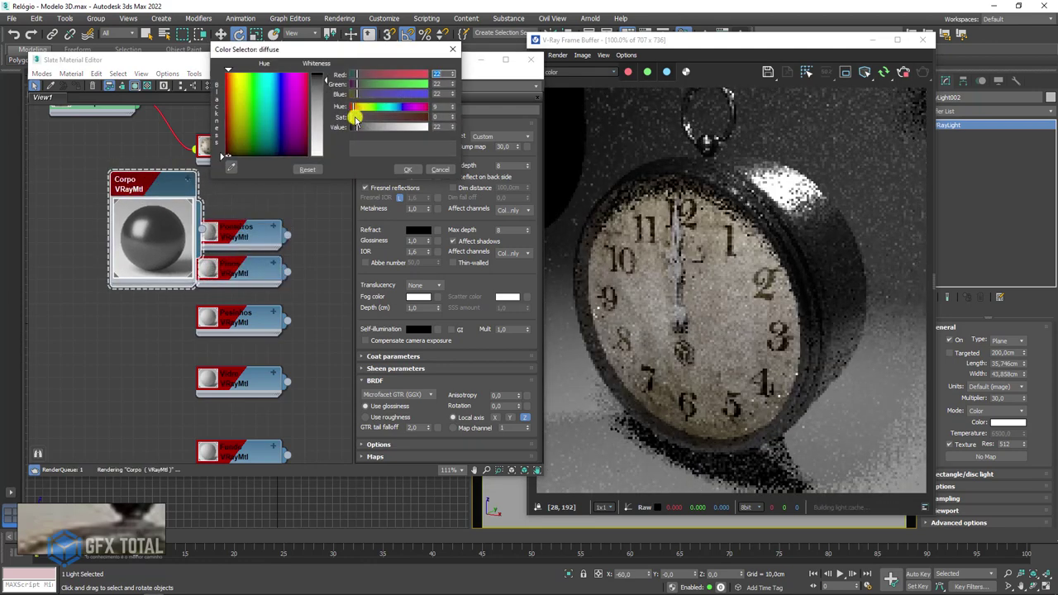
drag(372, 131, 381, 128)
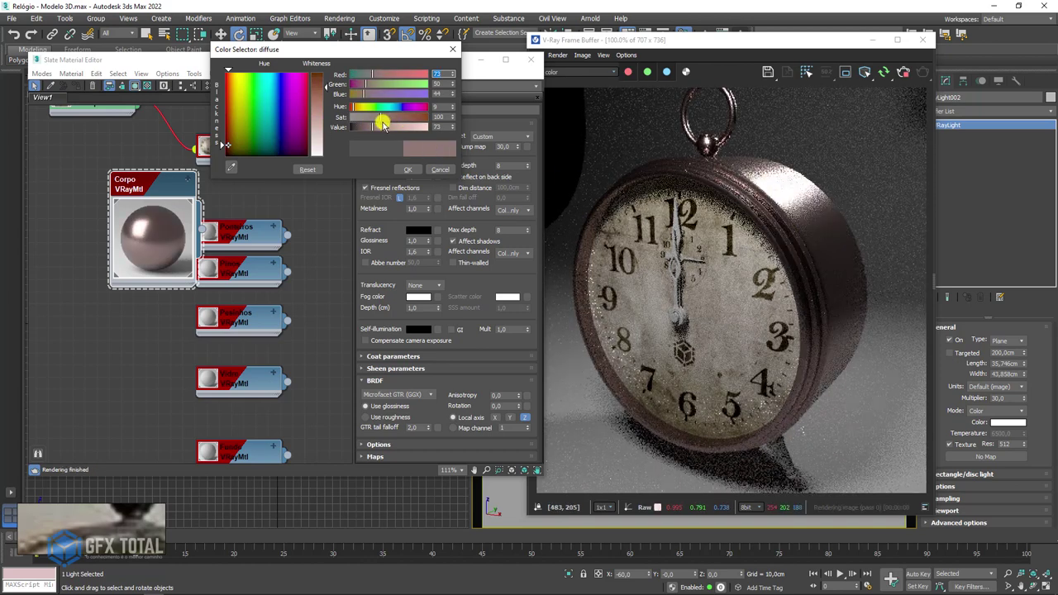
drag(376, 126, 413, 154)
click(408, 168)
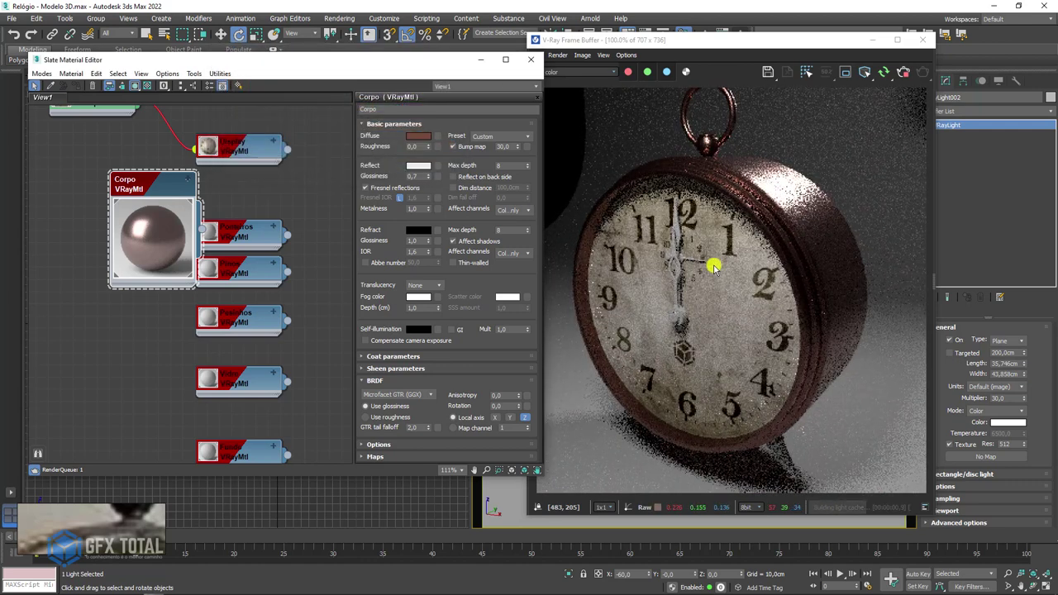
click(768, 279)
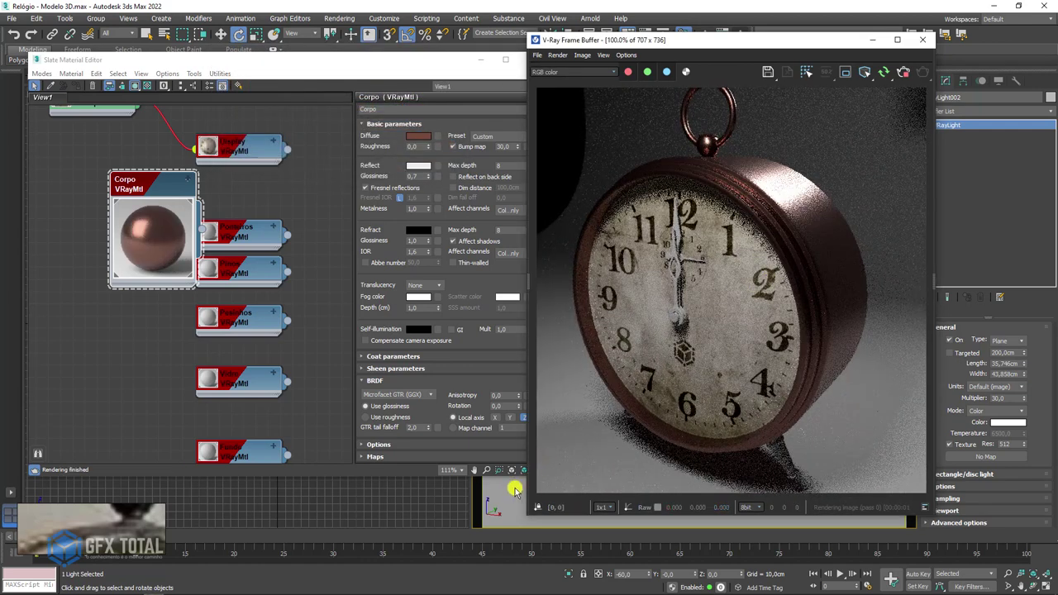
alt+middle_drag(496, 499, 534, 501)
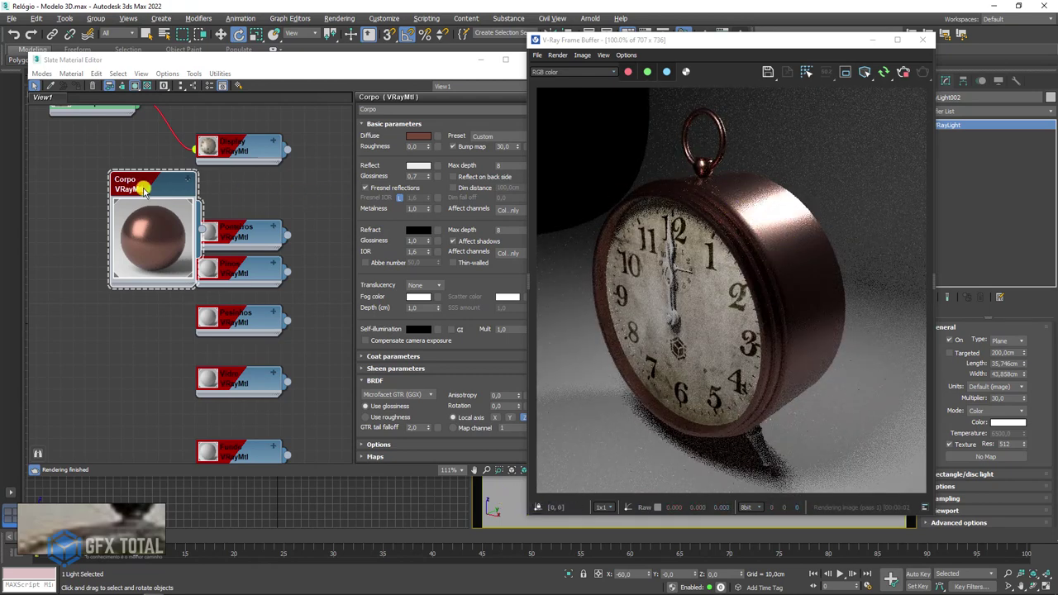
Step: Copy the copper diffuse into the Corpo reflection and lighten it to pale pink
click(144, 184)
drag(120, 189, 115, 189)
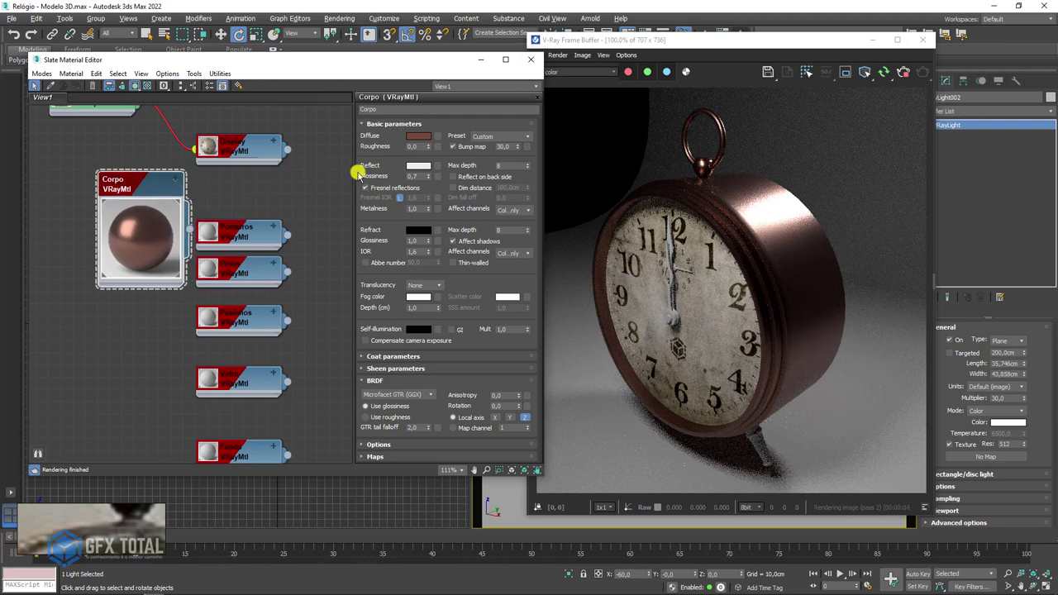
click(418, 165)
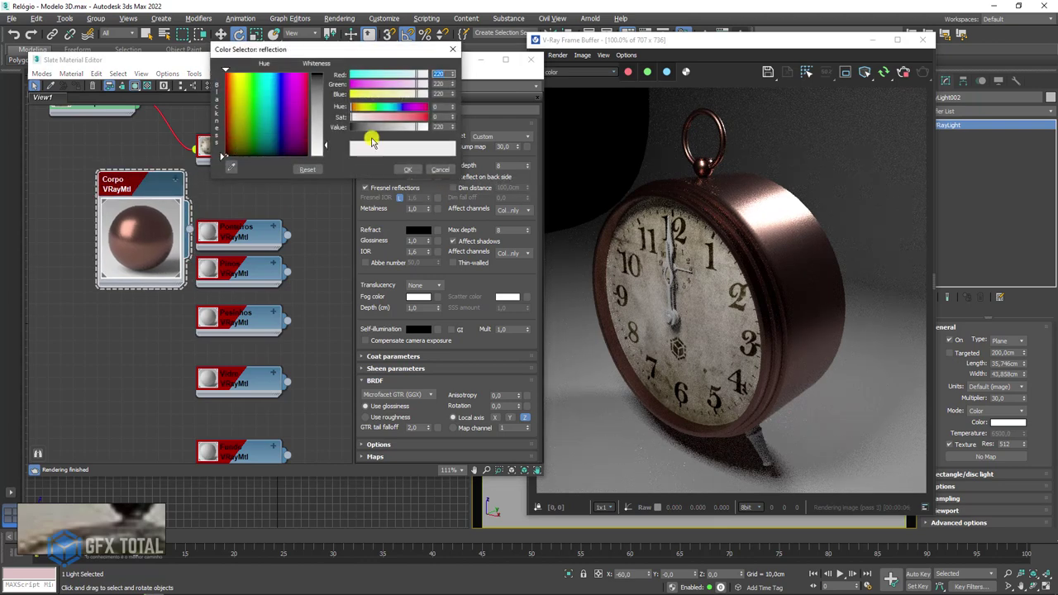
click(419, 168)
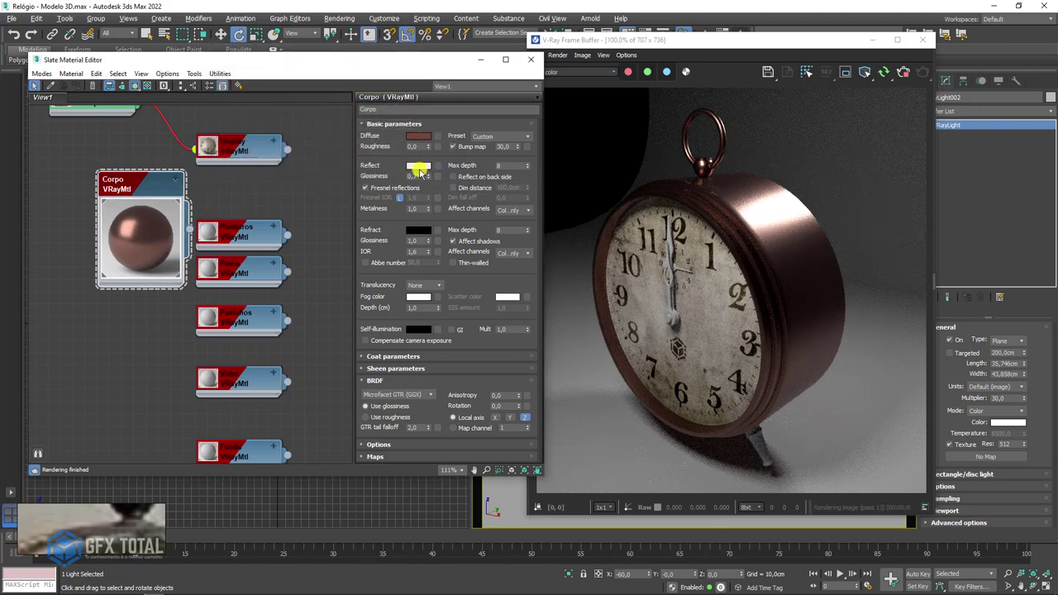
drag(417, 136, 419, 168)
click(283, 267)
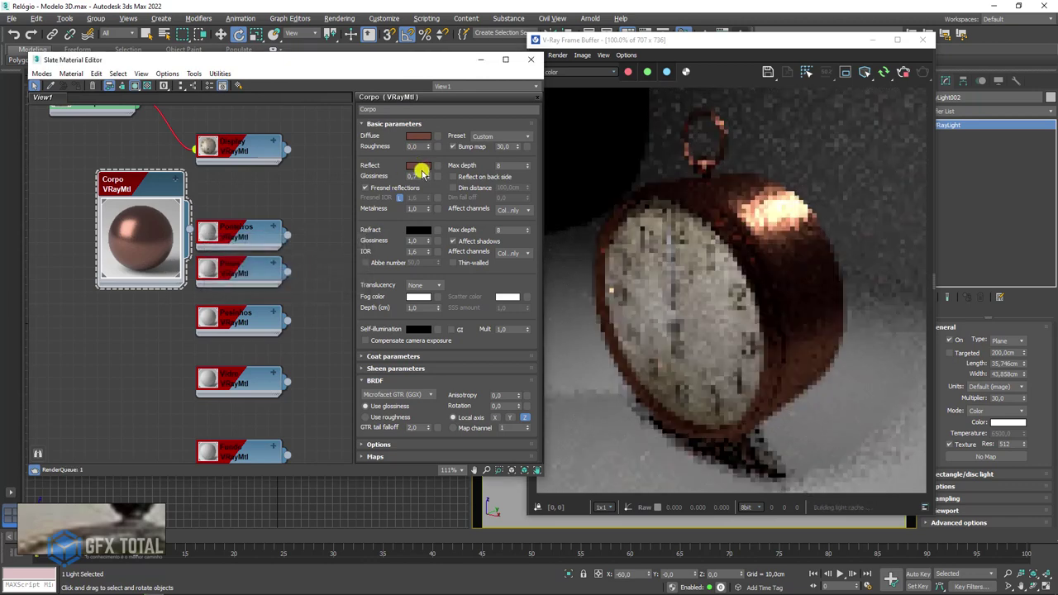
click(420, 167)
drag(364, 128, 428, 128)
click(369, 122)
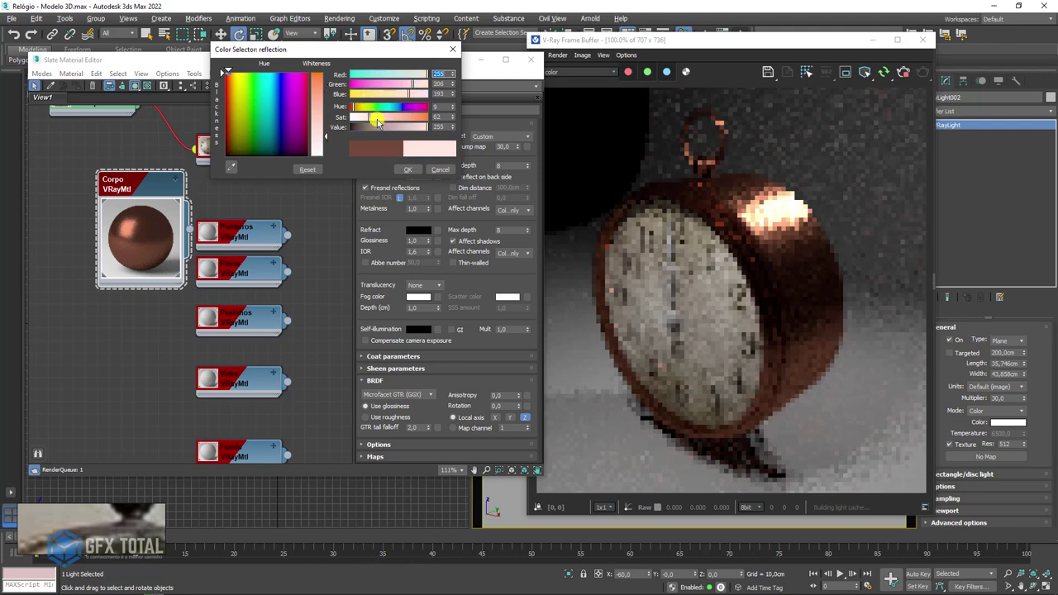
click(407, 170)
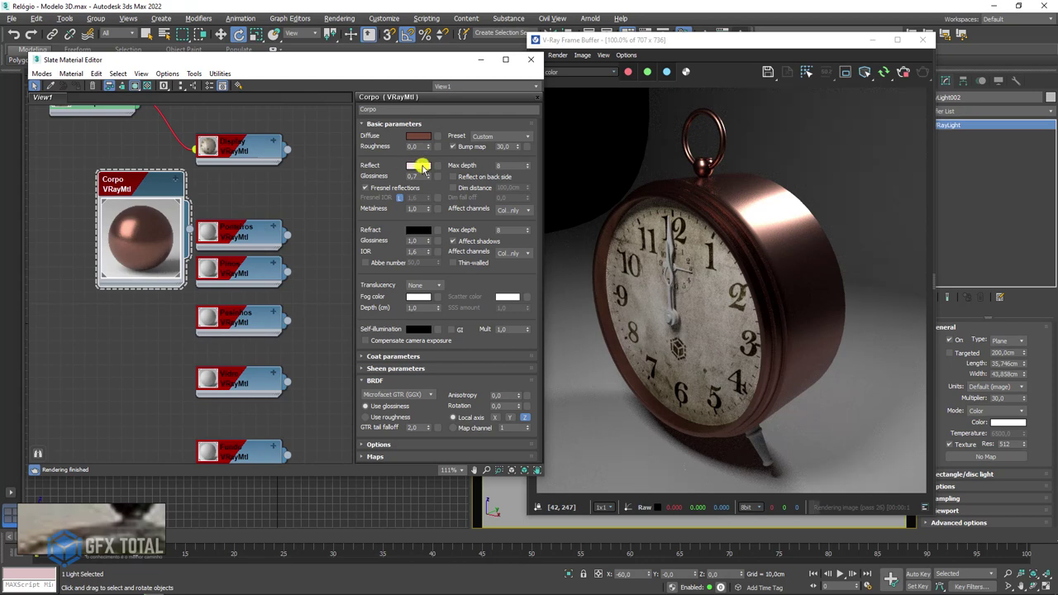
Step: Add a new VRayMtl node, Material #33, to the Slate view
drag(136, 187, 89, 174)
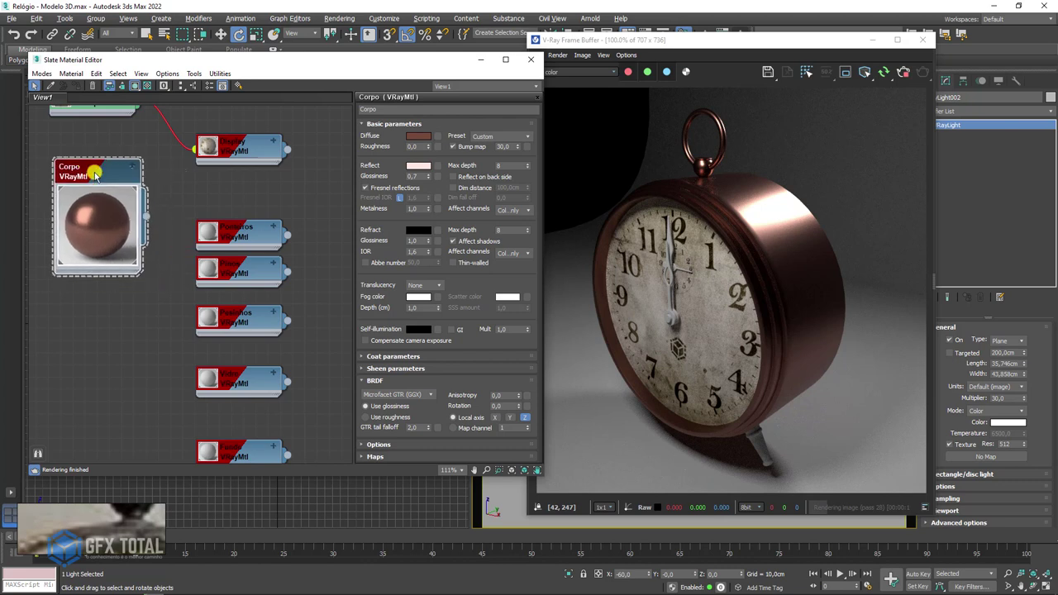
scroll(182, 212, down, 2)
middle_drag(229, 212, 275, 212)
shift+drag(323, 231, 207, 335)
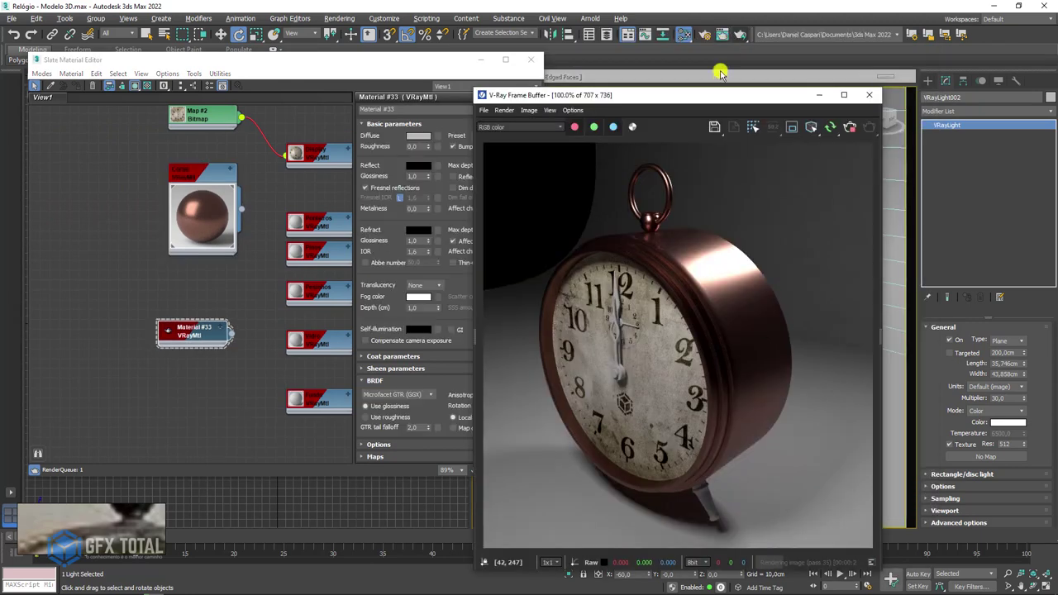
Step: Assign Material #33 to the clock body cylinder
drag(772, 40, 708, 325)
click(697, 211)
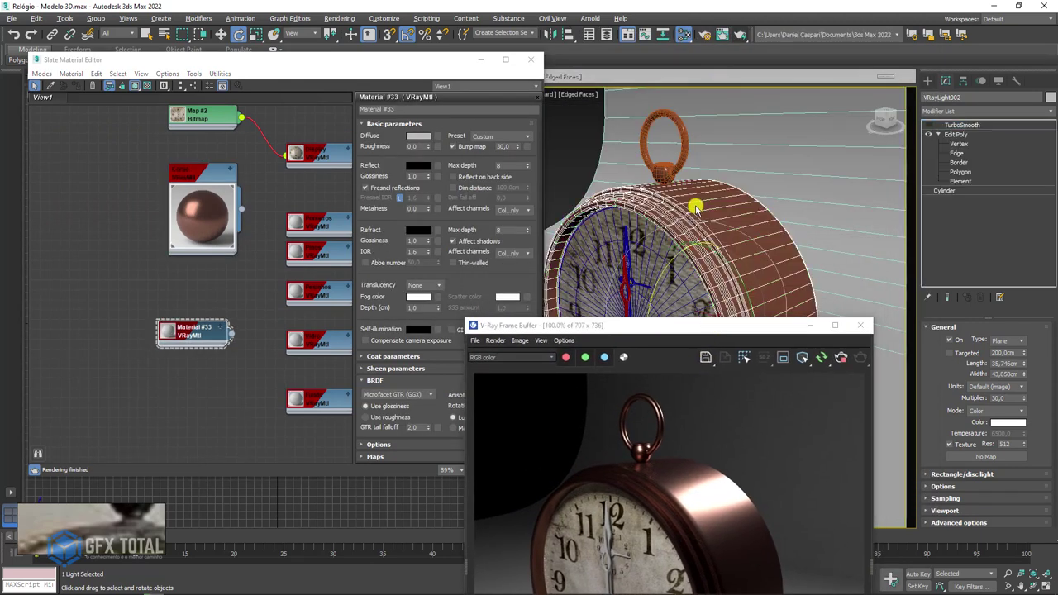
right_click(196, 332)
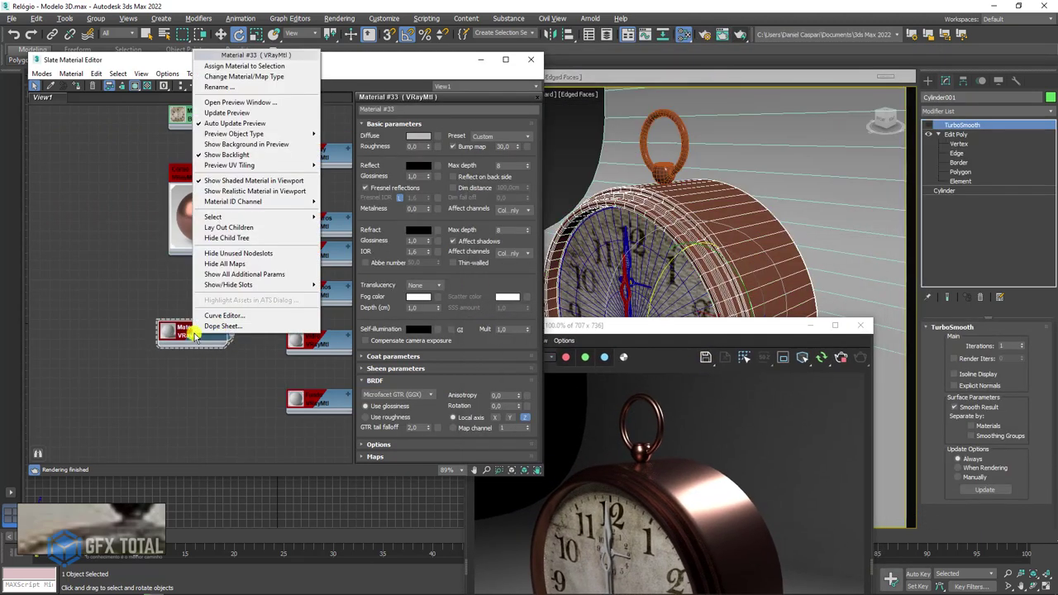
click(244, 65)
mouse_move(767, 323)
mouse_down()
mouse_move(774, 76)
mouse_move(760, 54)
mouse_up()
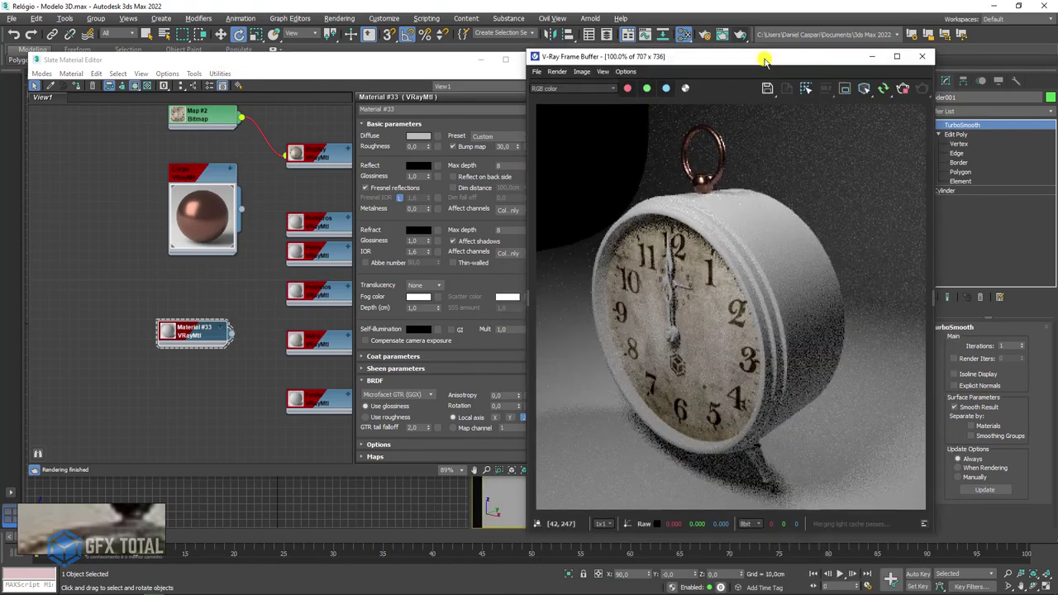
drag(174, 329, 204, 302)
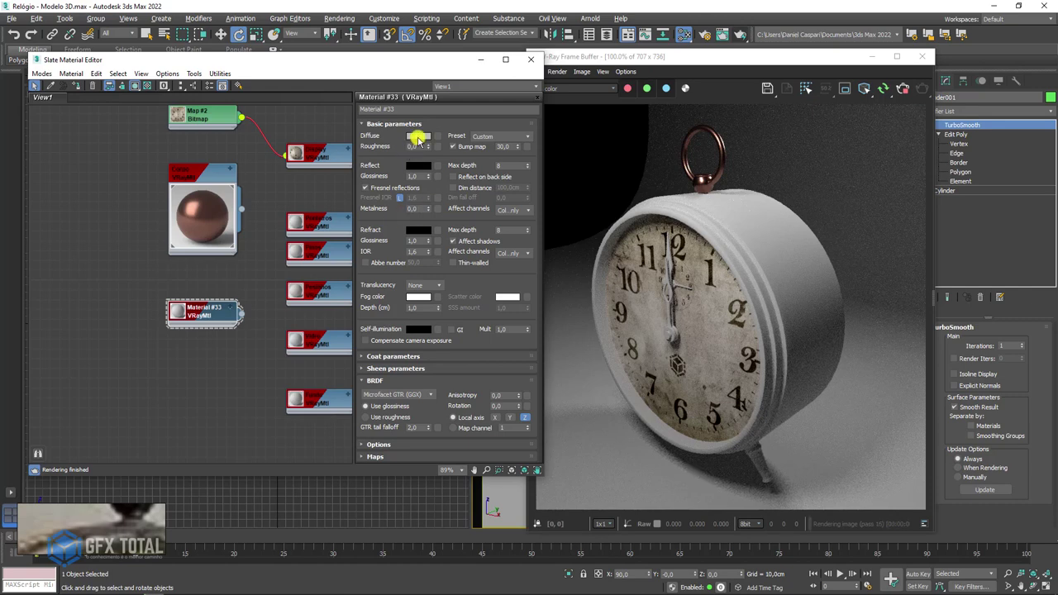
Step: Give Material #33 a near-black diffuse, white reflection and Fresnel IOR 25,0
click(418, 139)
drag(413, 128, 350, 129)
click(407, 170)
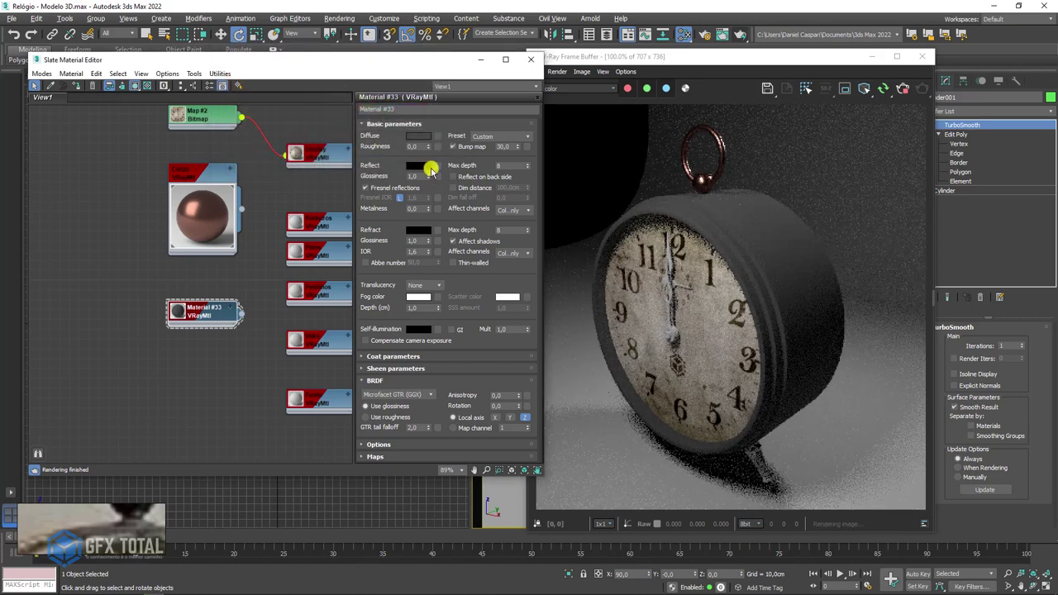
click(418, 167)
drag(361, 128, 468, 141)
click(407, 170)
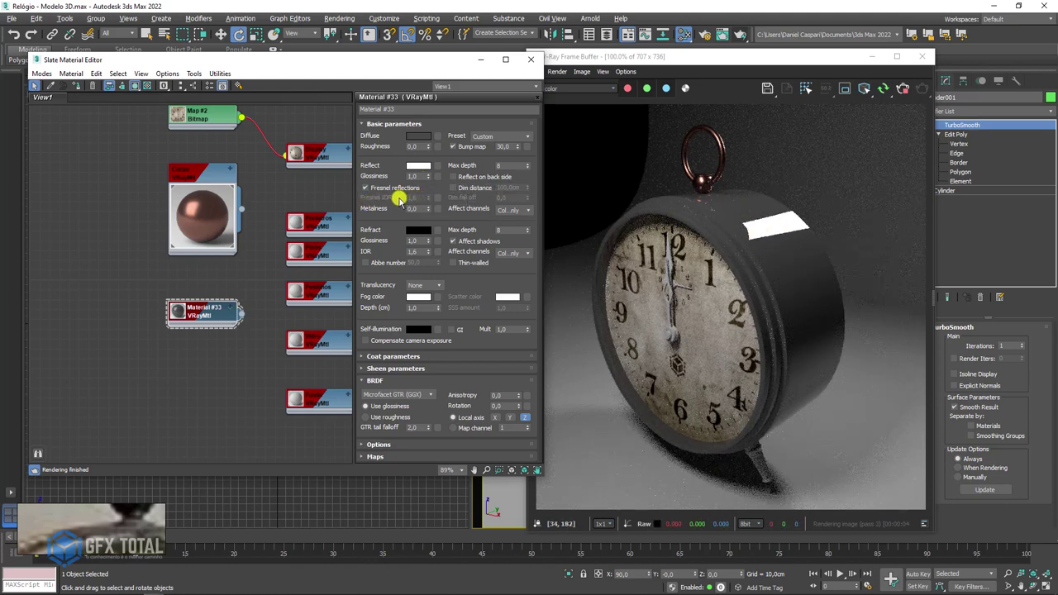
click(395, 199)
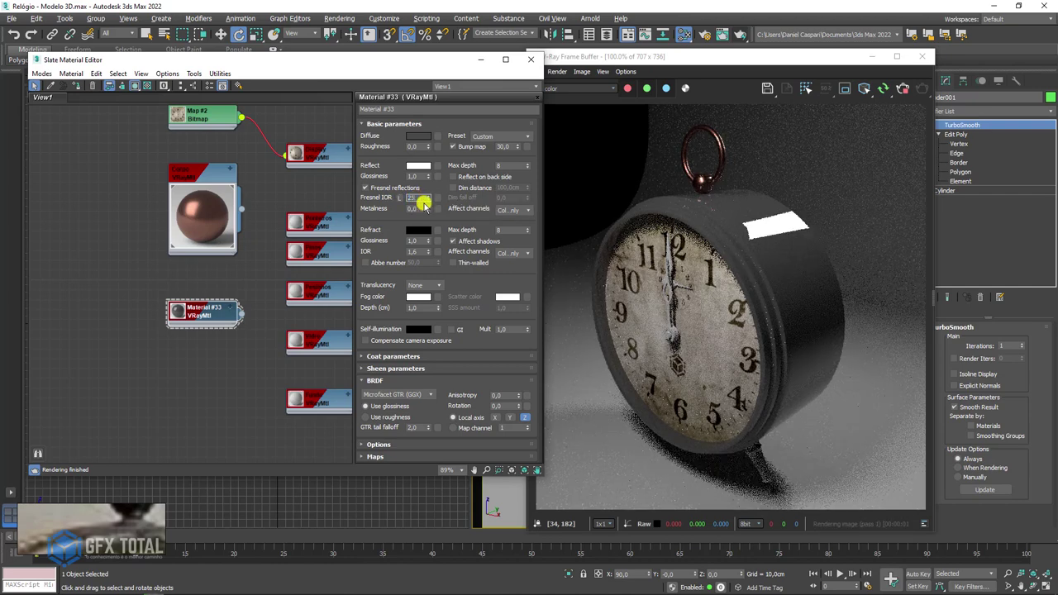
text(25)
key(Return)
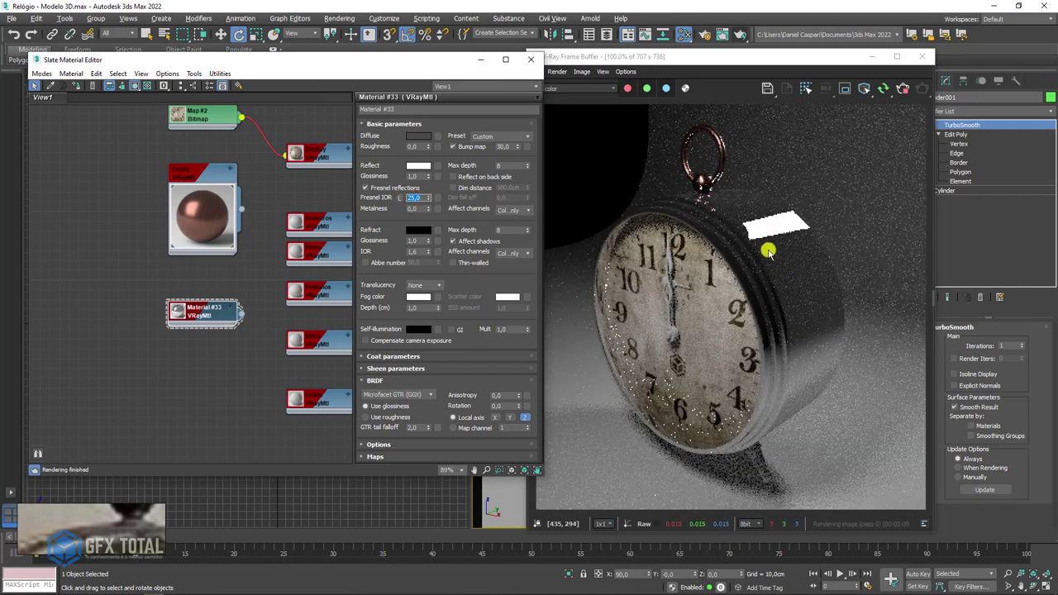
Step: Reset Material #33's base colour to black
click(430, 136)
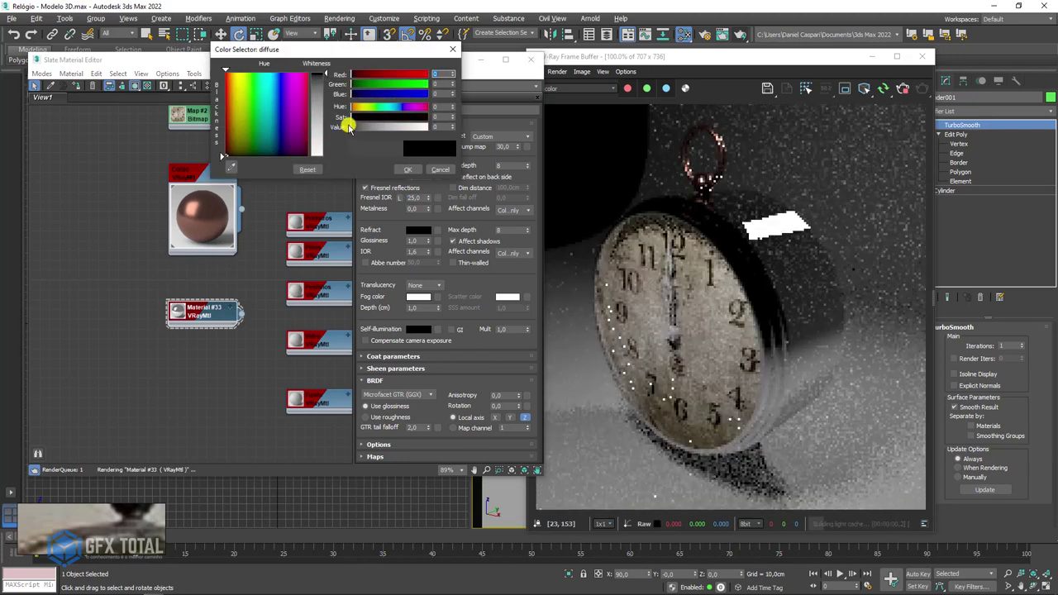
drag(359, 126, 545, 170)
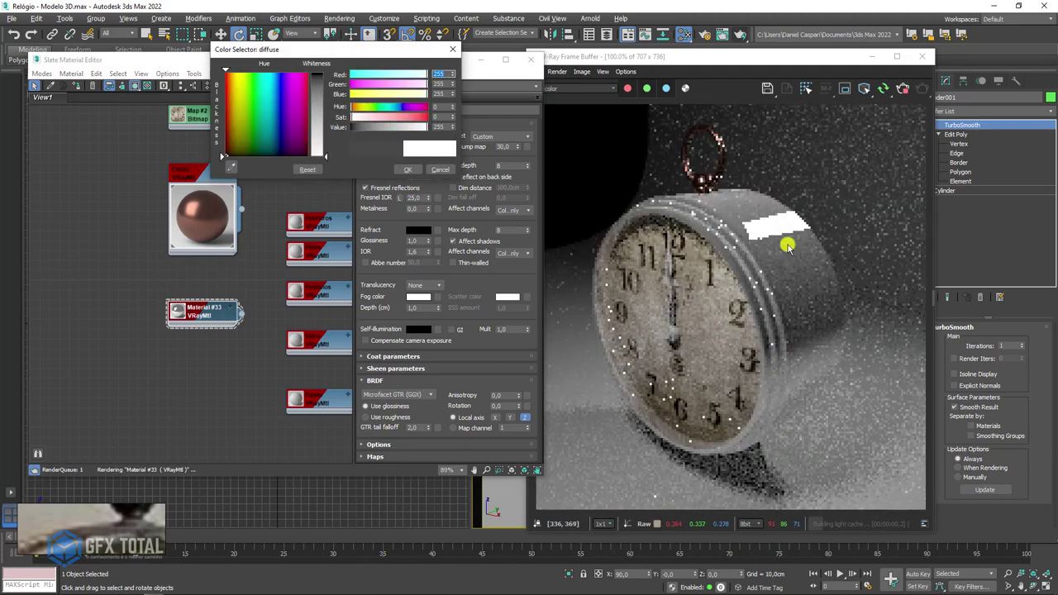
drag(397, 128, 352, 128)
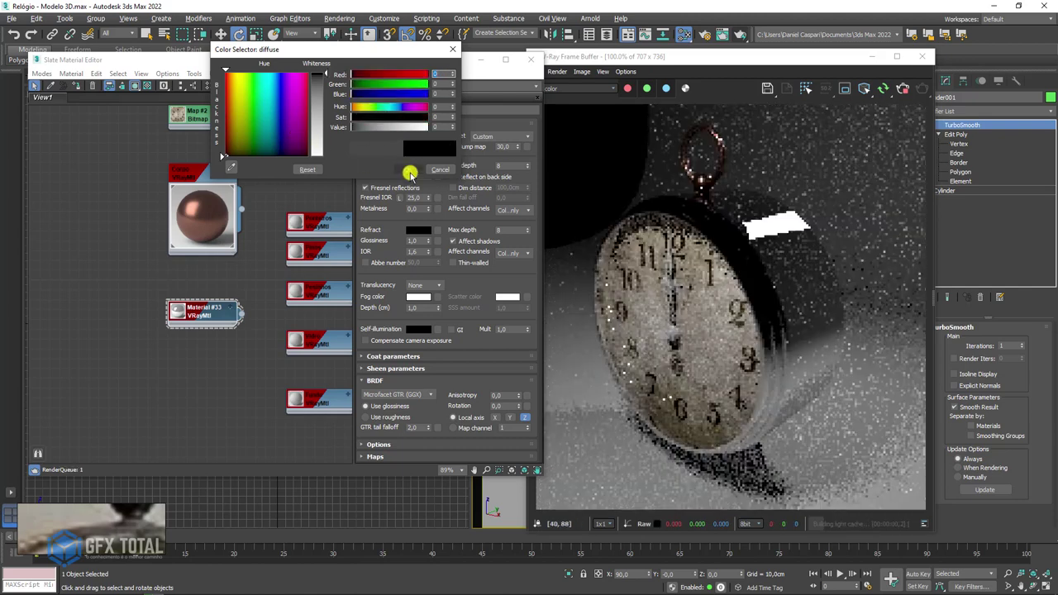
click(408, 170)
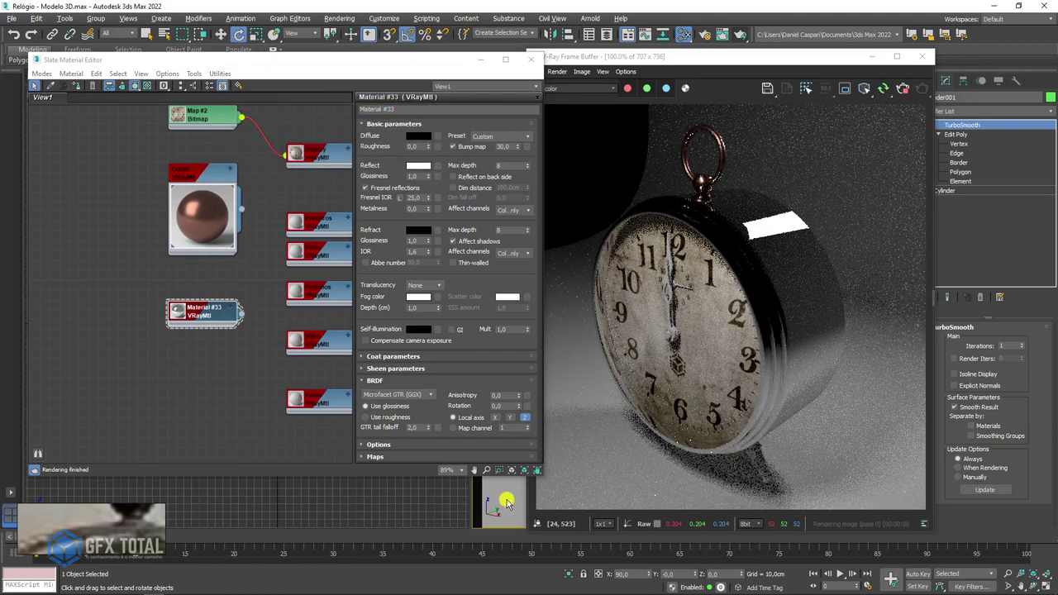
mouse_move(492, 497)
alt+middle_down()
mouse_move(486, 486)
mouse_move(533, 475)
mouse_move(507, 499)
alt+middle_up()
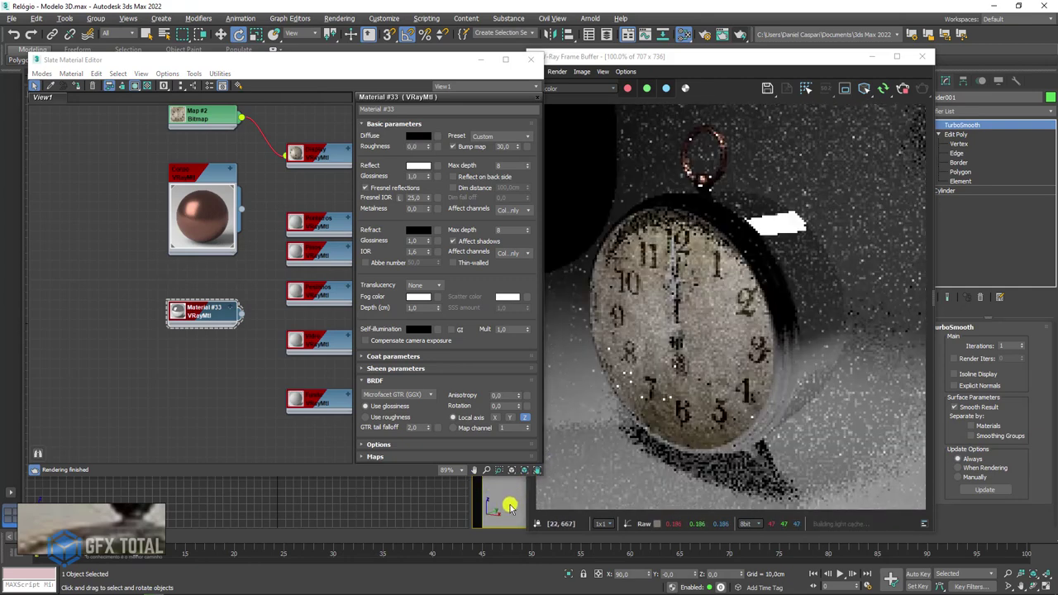
Step: Set Material #33's reflection glossiness to 0,7 with a pale yellow reflection colour
double_click(418, 175)
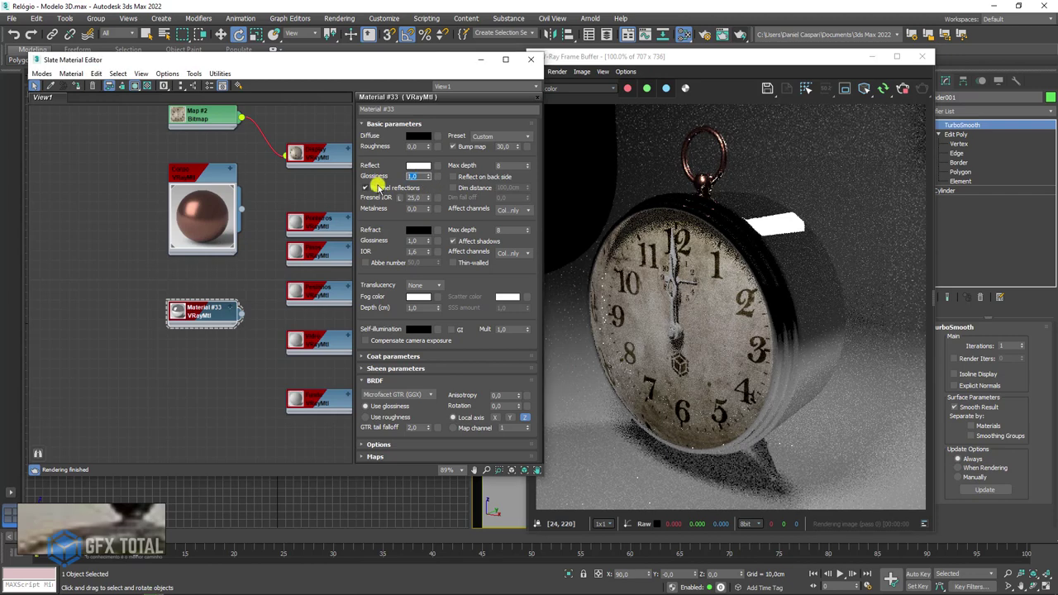
text(0,7)
key(Return)
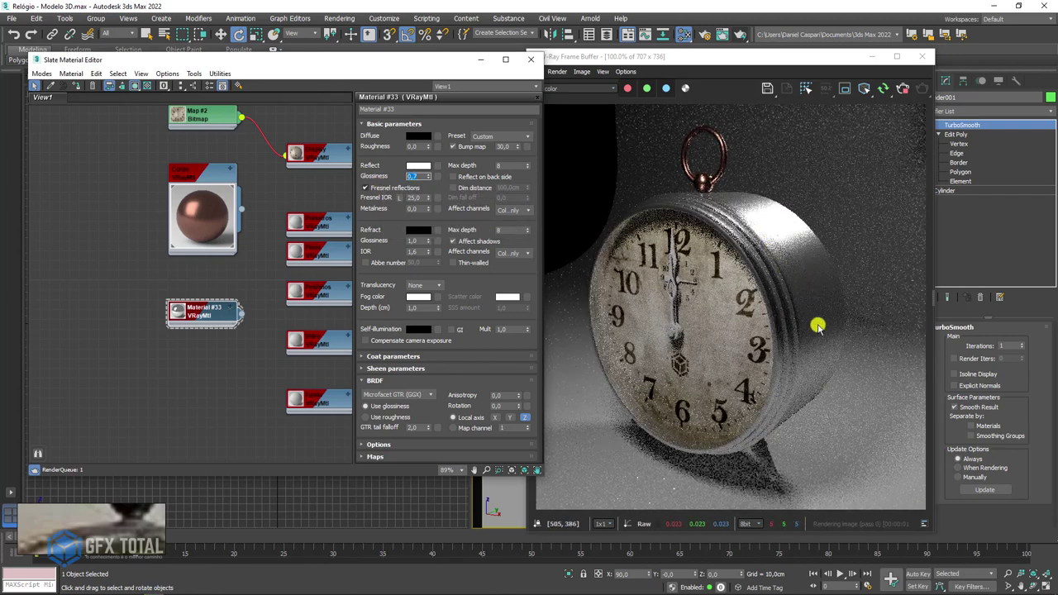
click(417, 166)
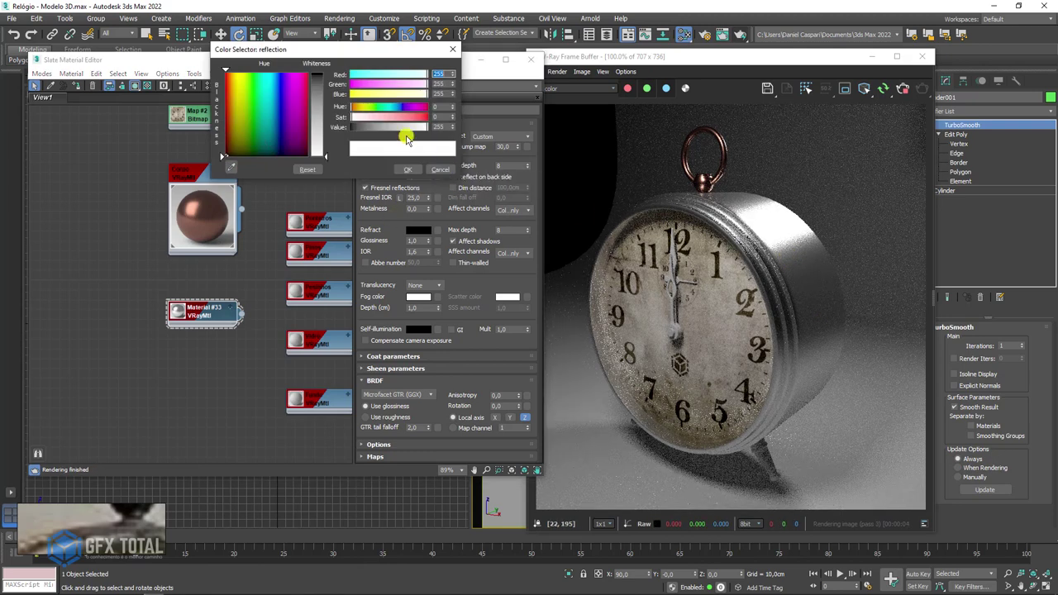
click(358, 108)
mouse_move(357, 116)
mouse_down()
mouse_move(384, 118)
mouse_move(363, 110)
mouse_up()
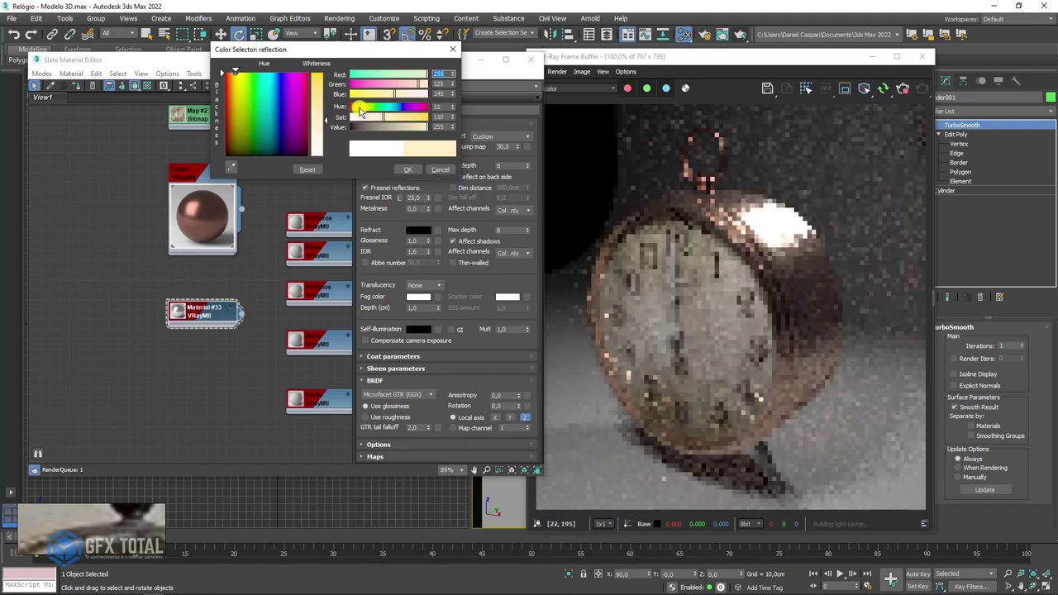
click(407, 170)
click(502, 503)
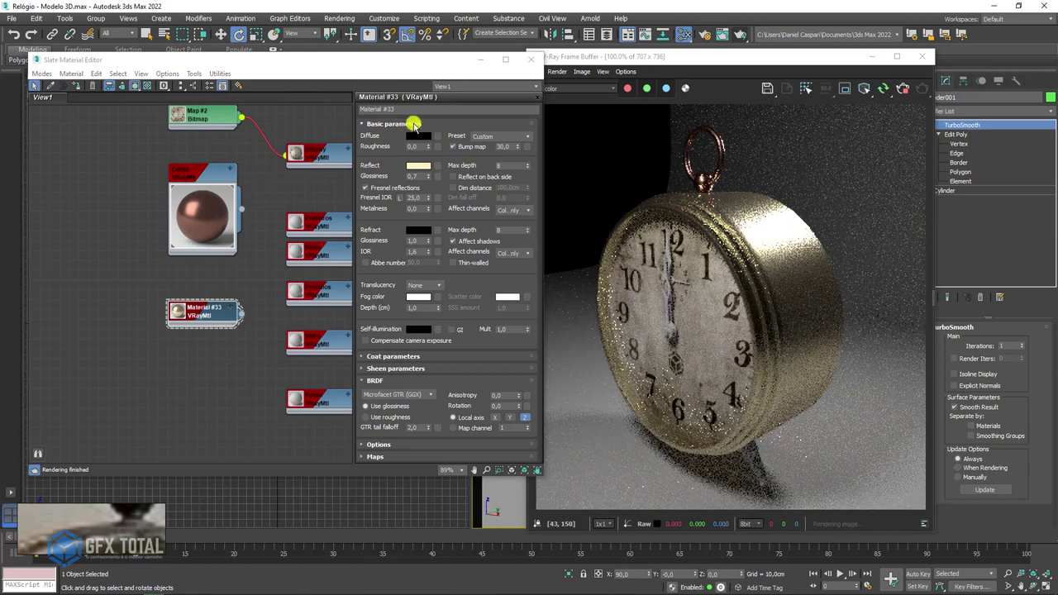
Step: Shift the base colour to dark gold and stop the interactive render
click(417, 135)
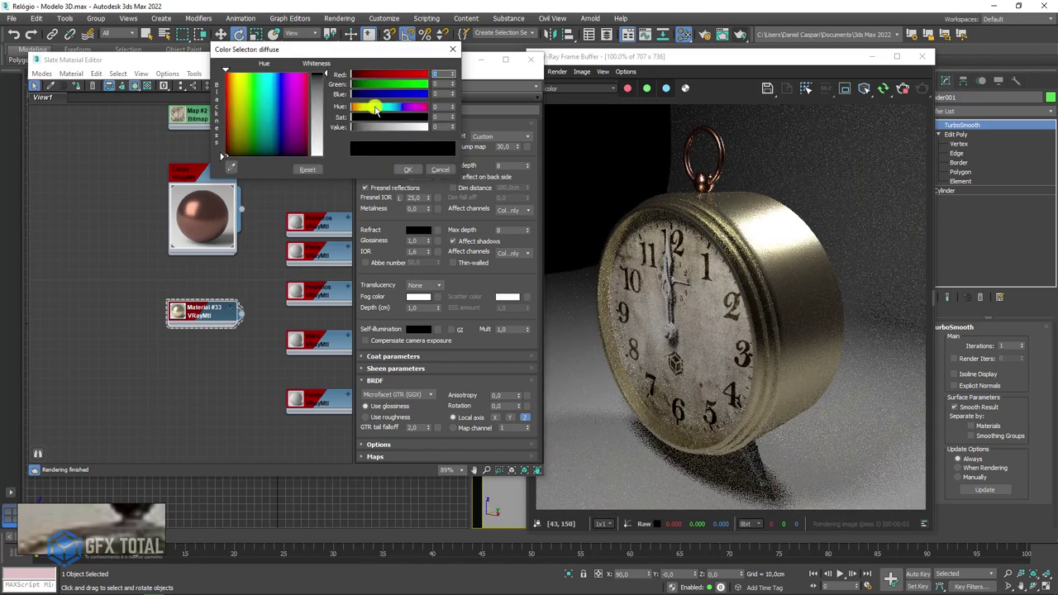
mouse_move(357, 107)
mouse_down()
mouse_move(378, 130)
mouse_move(354, 107)
mouse_up()
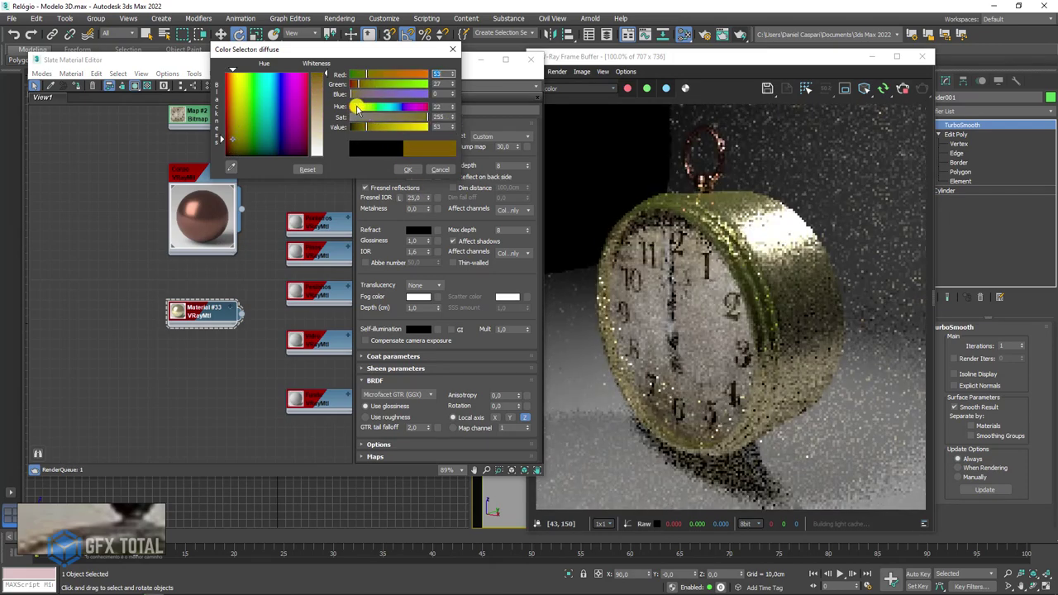
click(407, 169)
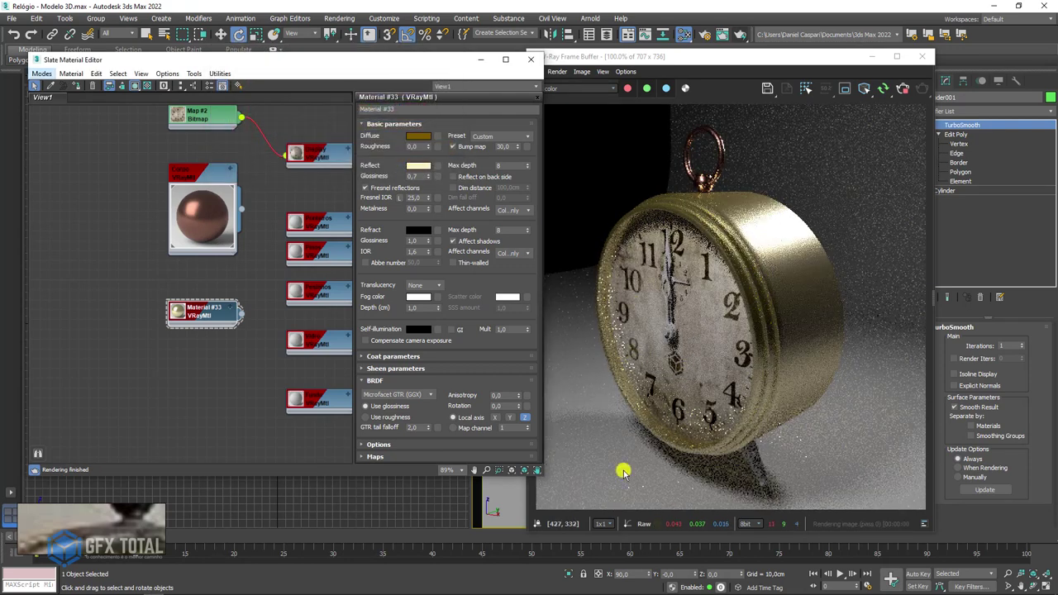
click(905, 89)
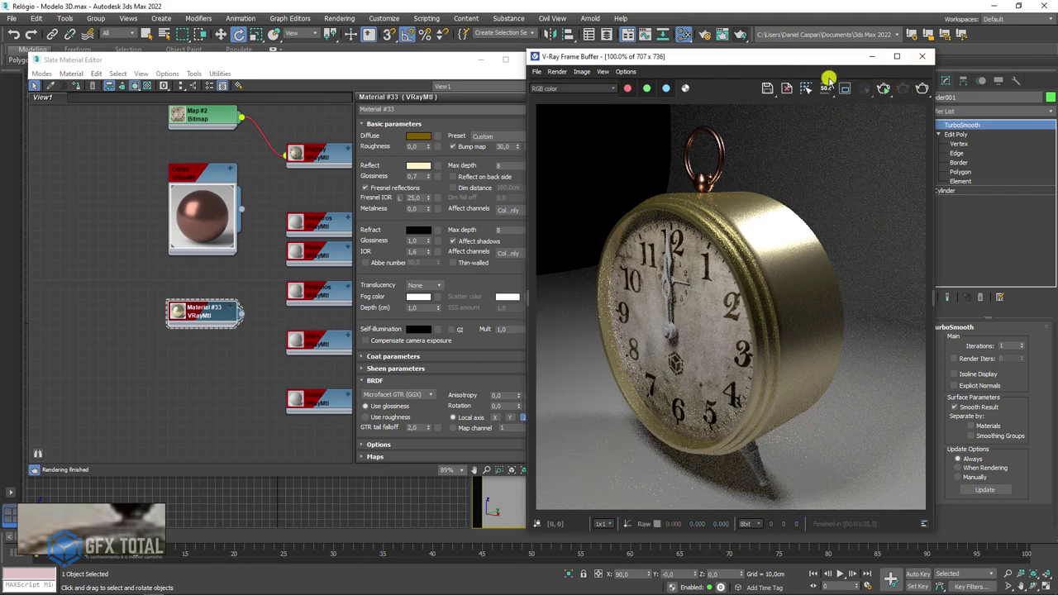
Step: Apply the Corpo material to the clock body and delete the unused Material #33
click(921, 57)
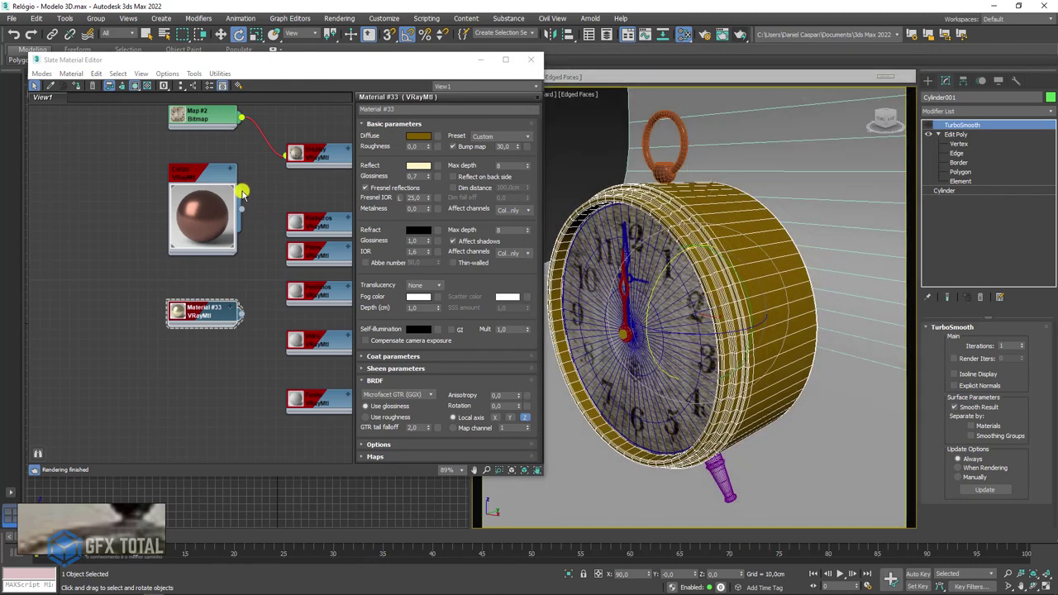
mouse_move(242, 209)
mouse_down()
mouse_move(586, 194)
mouse_move(701, 217)
mouse_up()
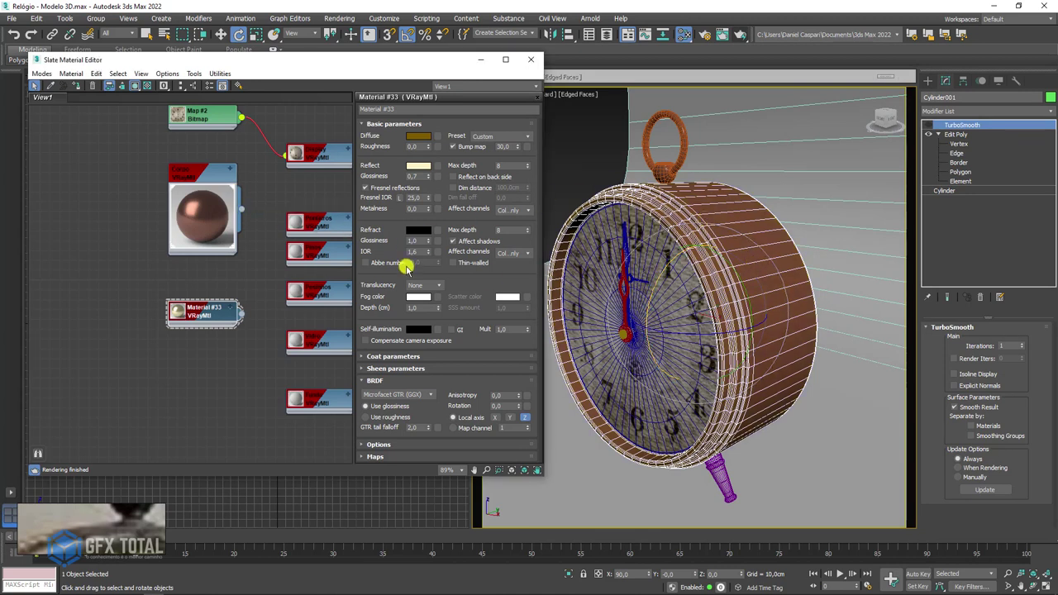
drag(214, 179, 224, 179)
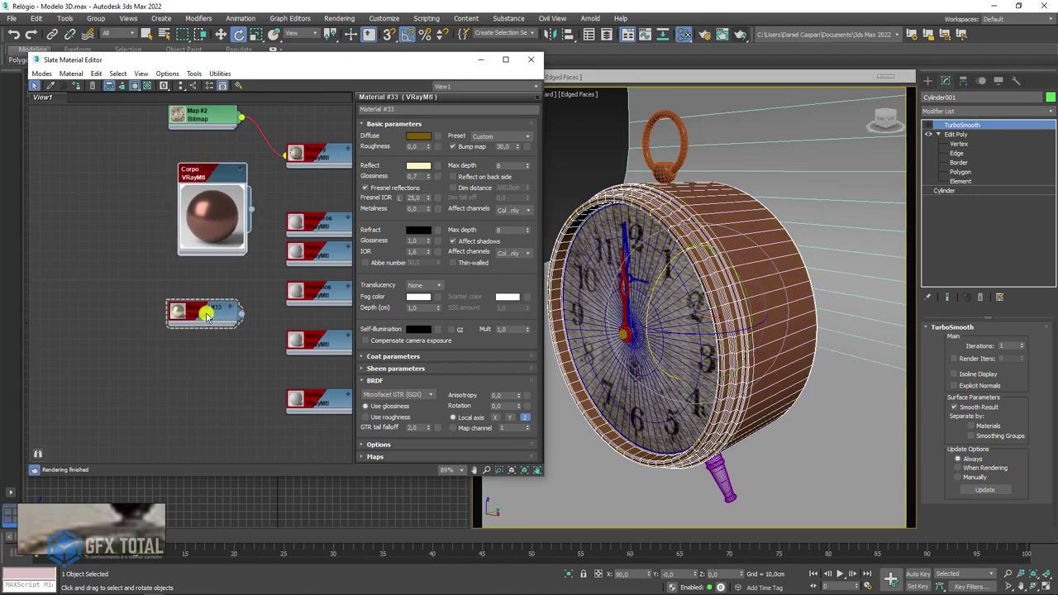
mouse_move(207, 312)
mouse_down()
mouse_move(139, 308)
mouse_move(97, 284)
mouse_up()
key(Delete)
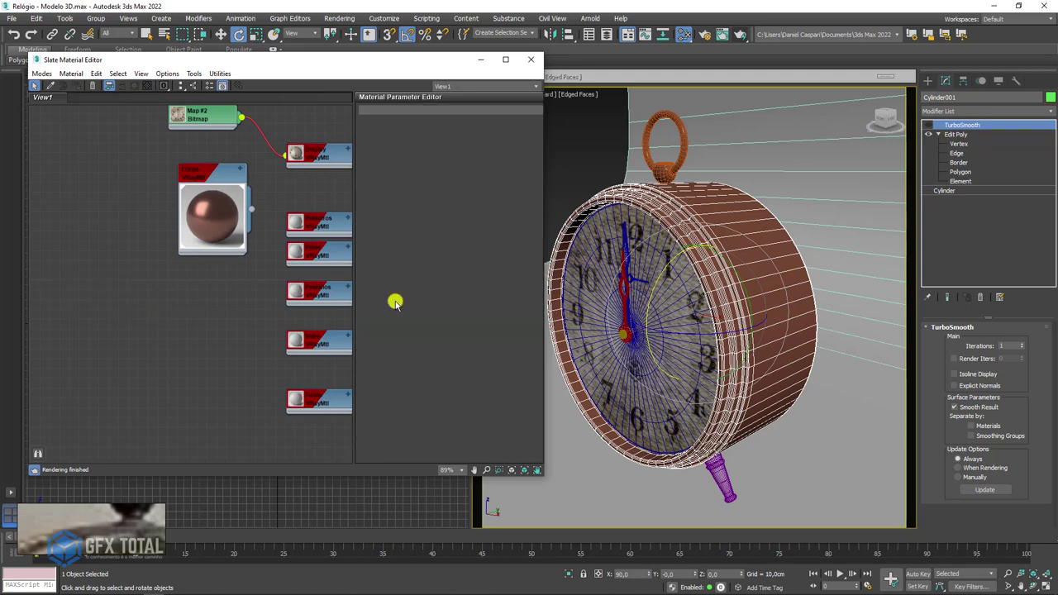
Step: Collapse the Corpo node and arrange it beside the other VRayMtl nodes
scroll(623, 322, up, 2)
scroll(673, 337, up, 2)
scroll(702, 298, up, 4)
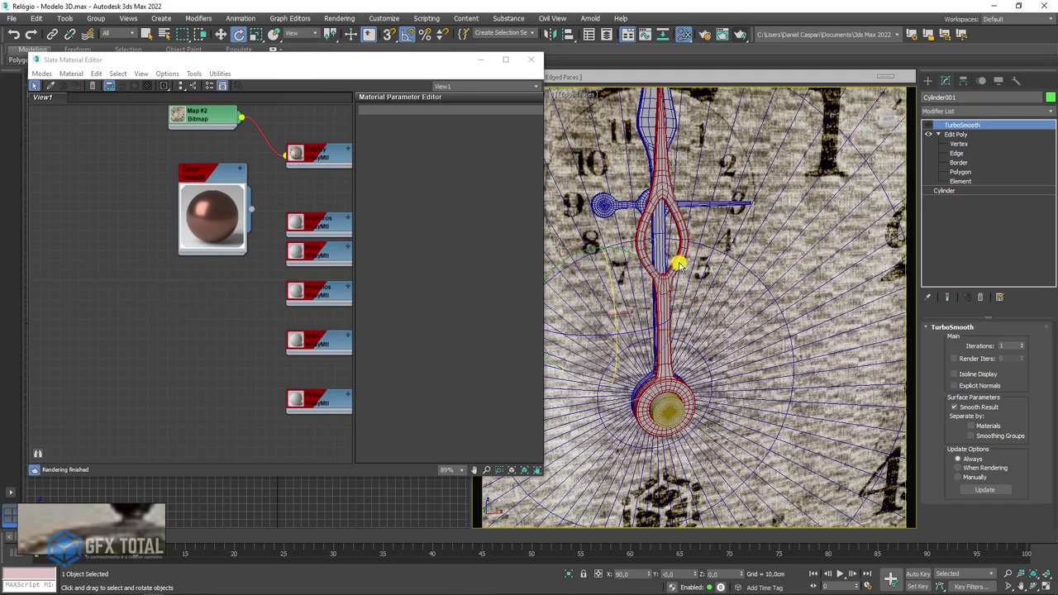
click(231, 213)
double_click(206, 179)
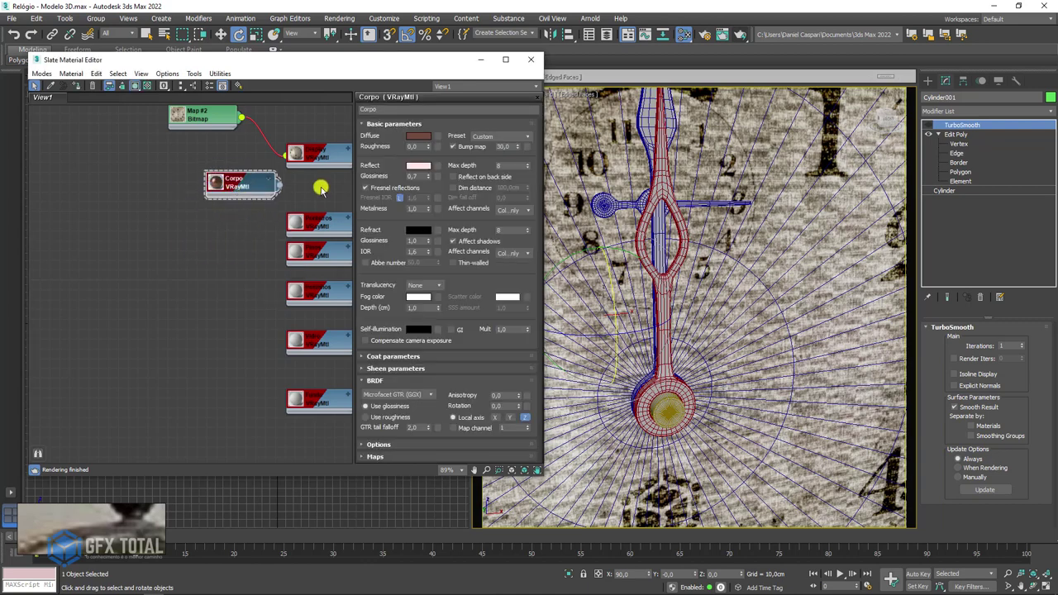
mouse_move(211, 178)
mouse_down()
mouse_move(295, 177)
mouse_move(310, 194)
mouse_up()
scroll(257, 213, up, 2)
scroll(207, 267, up, 2)
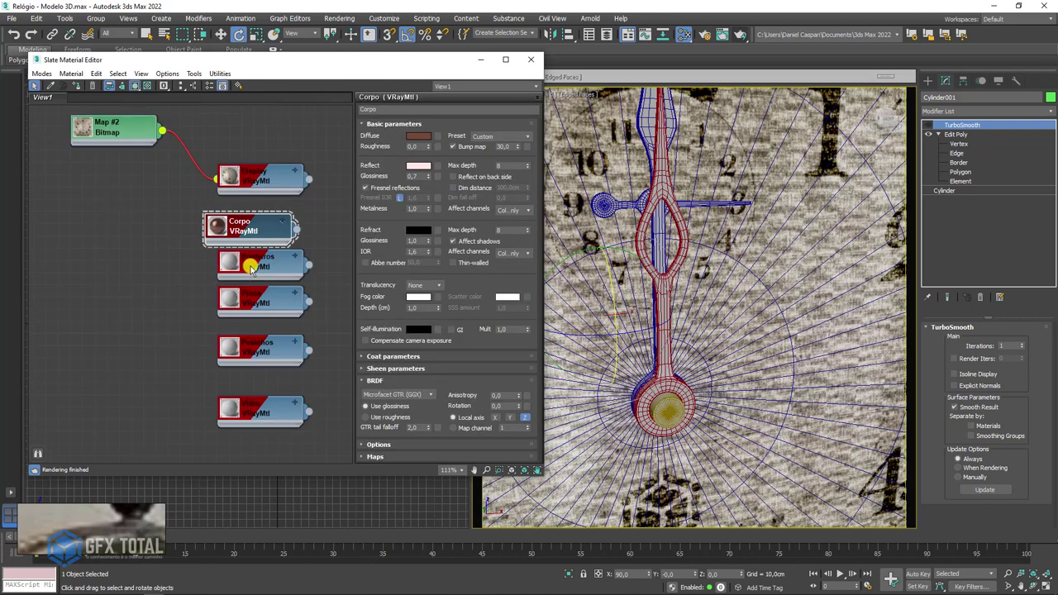
scroll(251, 262, up, 2)
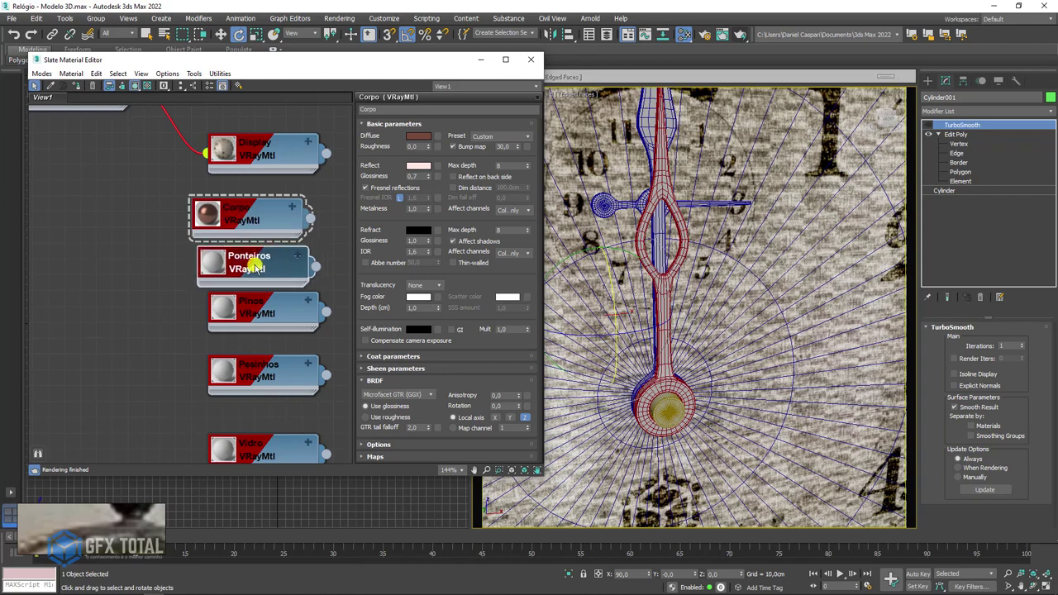
Step: Select two of the clock hands in the viewport
click(666, 395)
scroll(636, 403, up, 4)
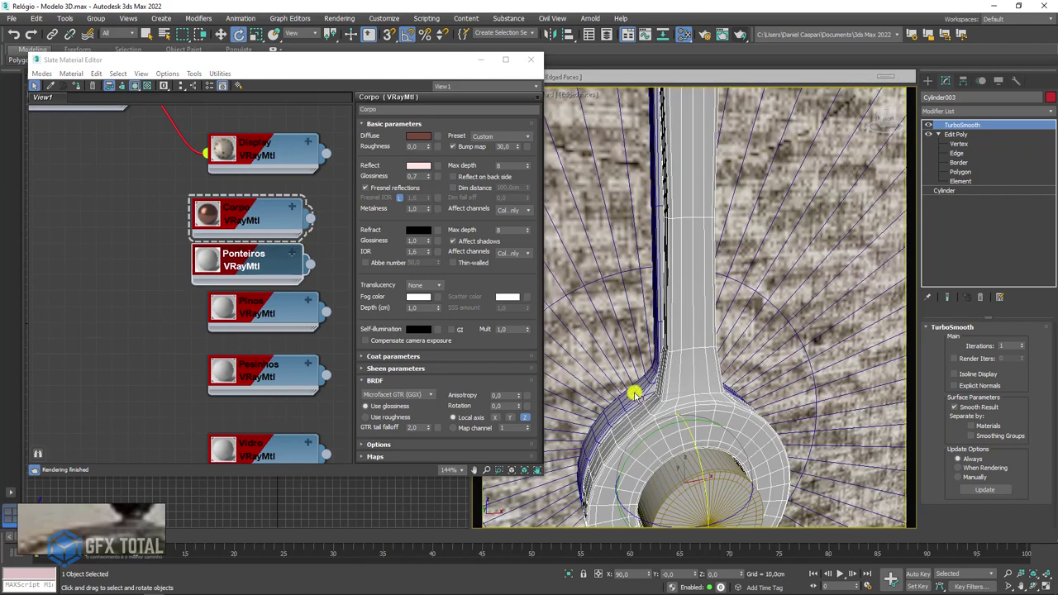
ctrl+click(633, 395)
scroll(633, 395, down, 4)
scroll(692, 218, up, 4)
Step: Assign Ponteiros to the selected clock hands and darken its base colour
ctrl+click(677, 216)
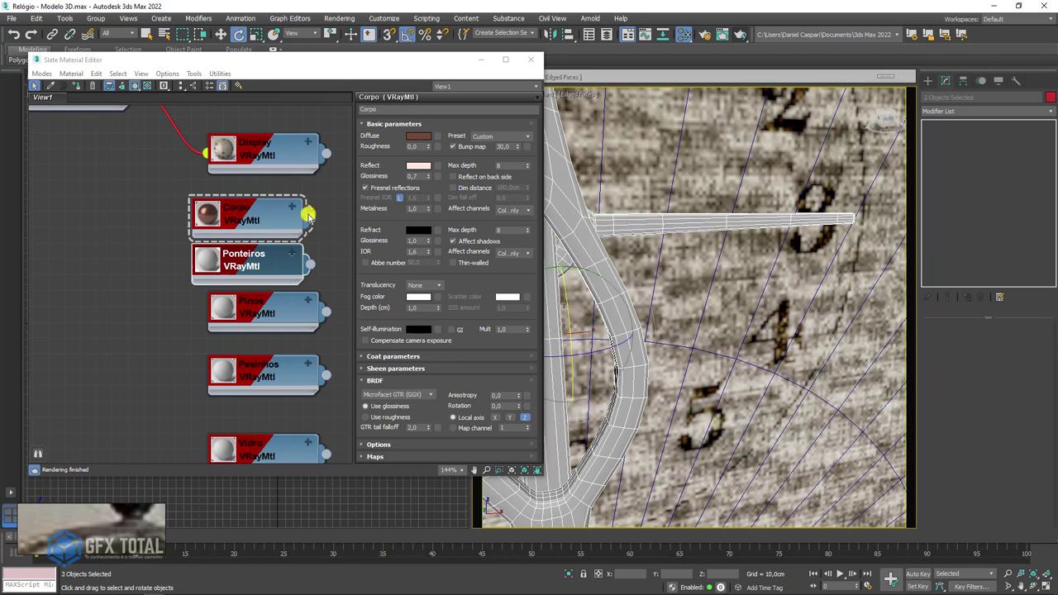
right_click(249, 256)
click(273, 271)
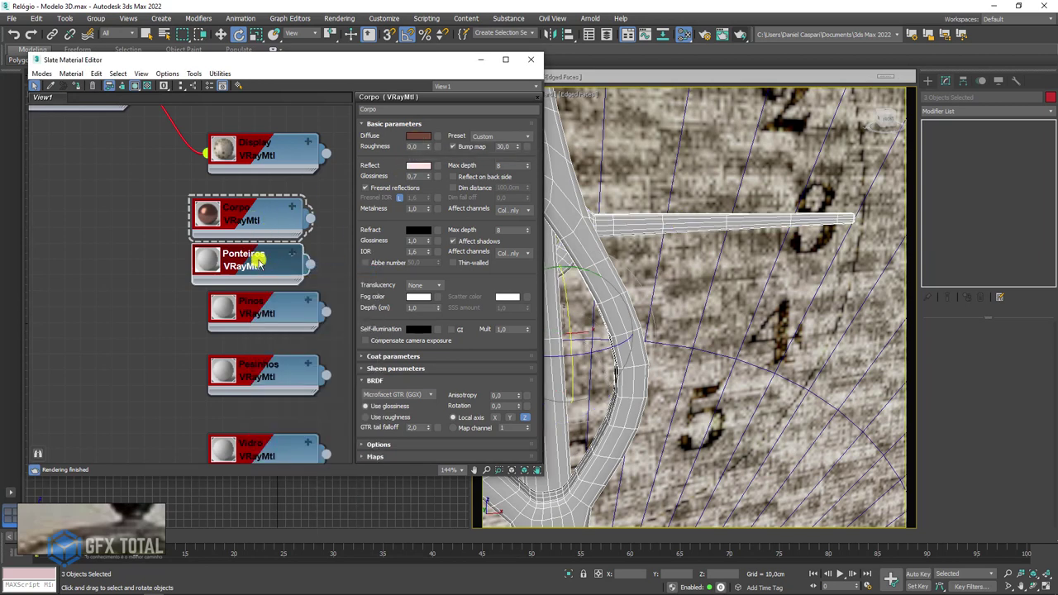
click(410, 139)
drag(388, 127, 351, 128)
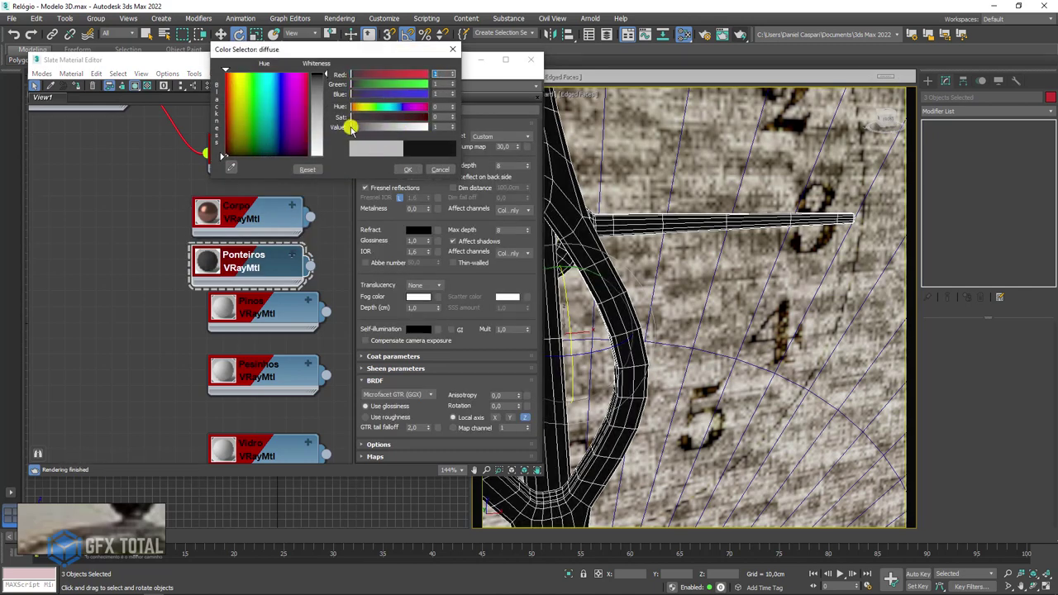
click(407, 170)
Step: Give Ponteiros a dim grey reflection with 0,85 glossiness
click(418, 166)
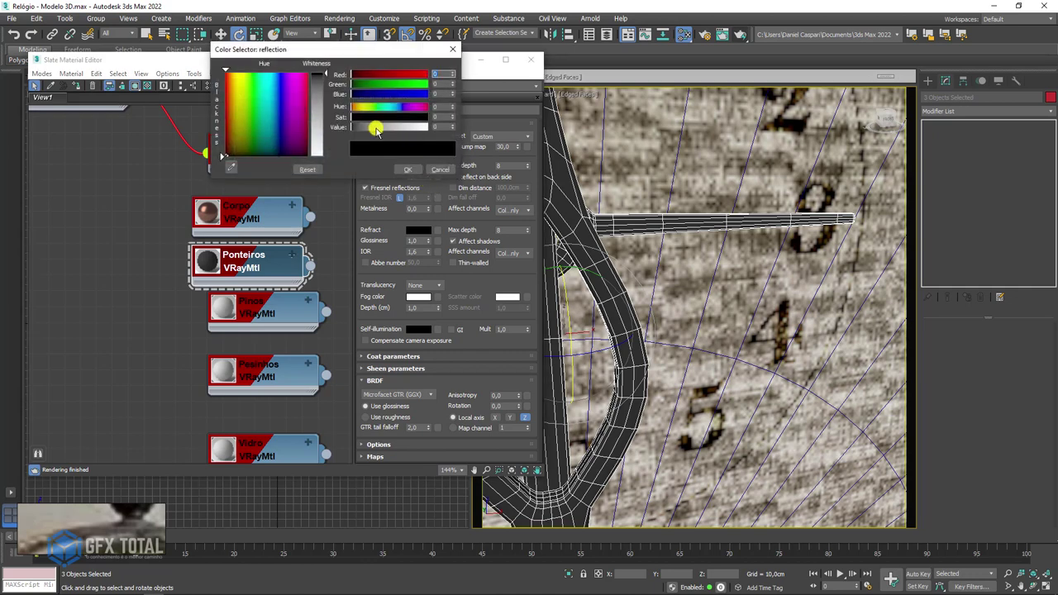
drag(372, 126, 361, 126)
click(405, 169)
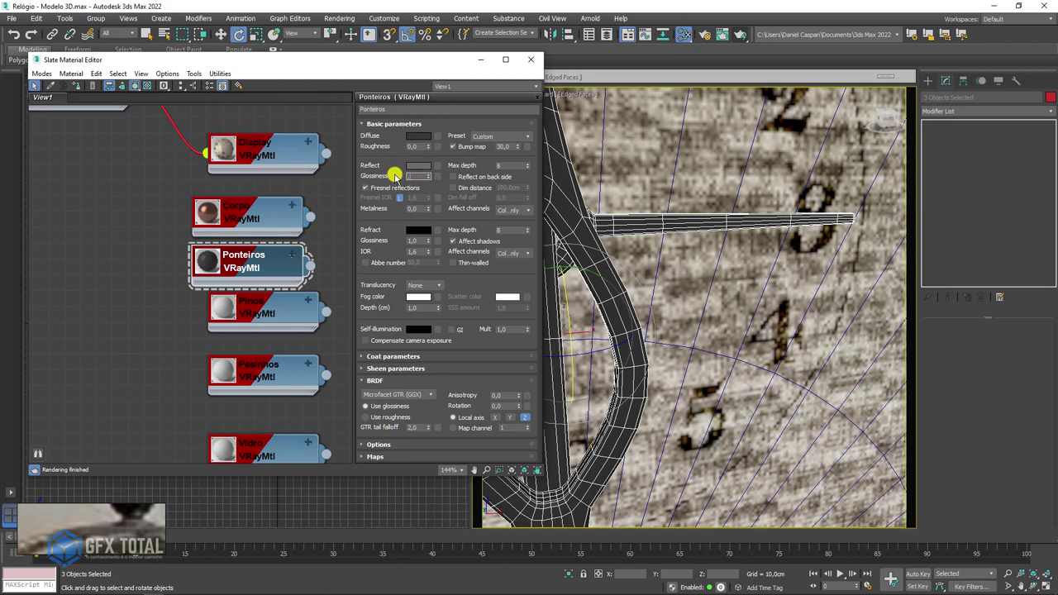
text(0,8)
key(Return)
scroll(795, 256, down, 3)
scroll(775, 355, down, 2)
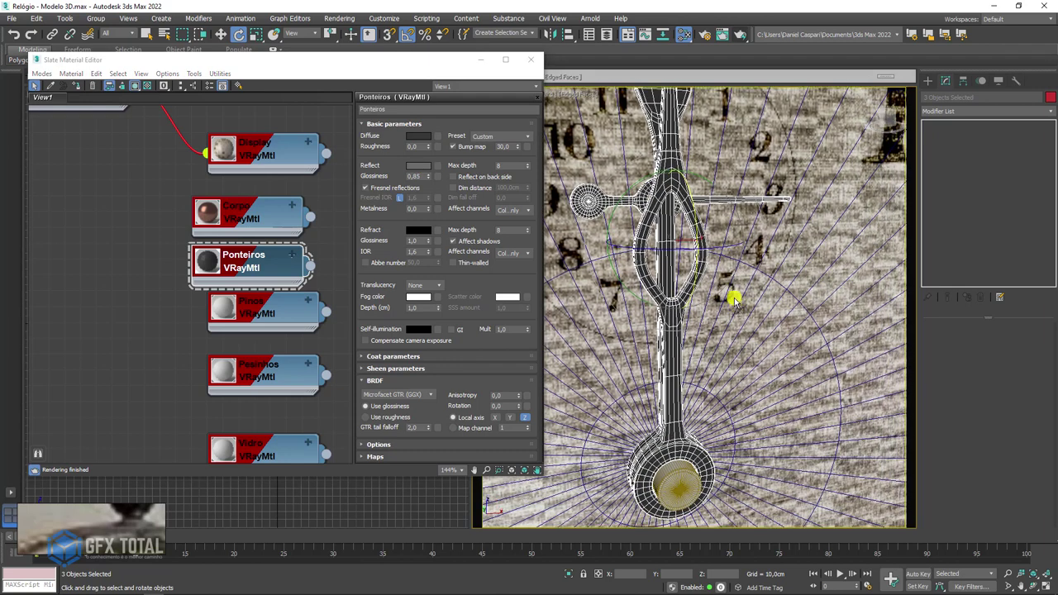
Step: Darken the Ponteiros base colour further to near black
click(419, 137)
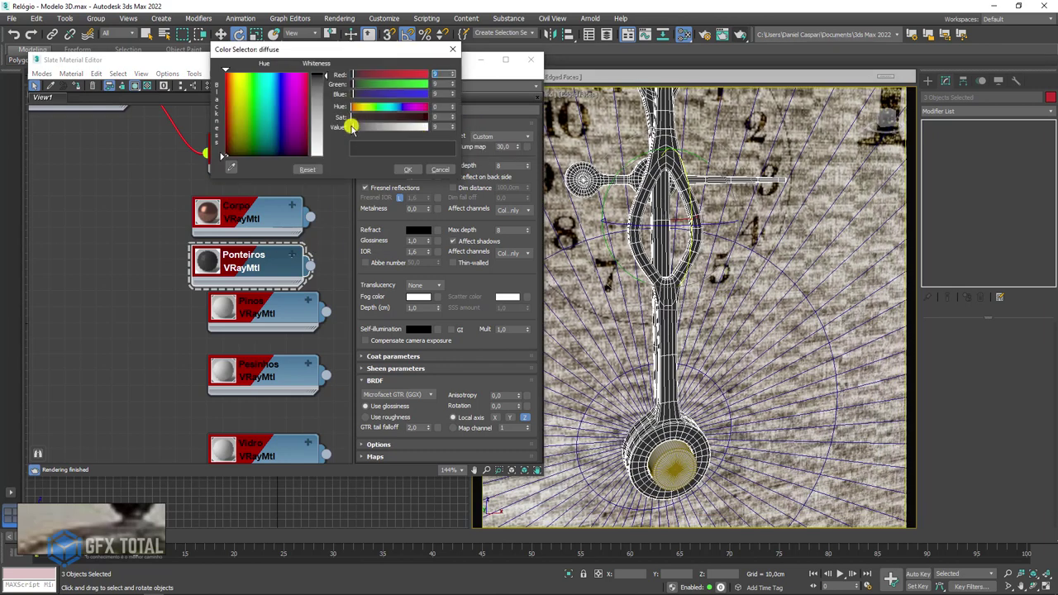
drag(354, 128, 352, 128)
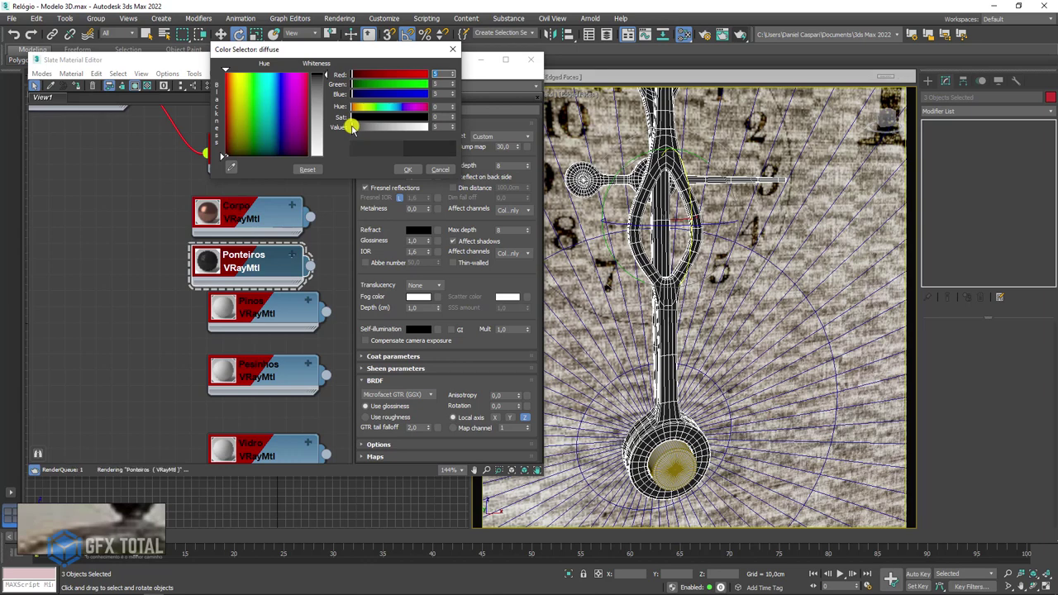
click(408, 169)
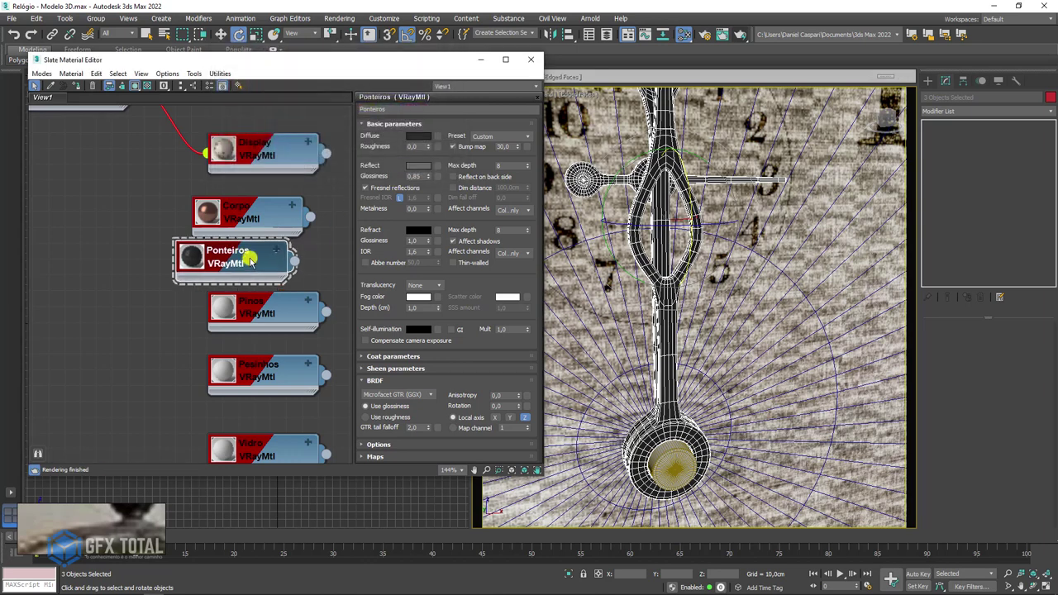
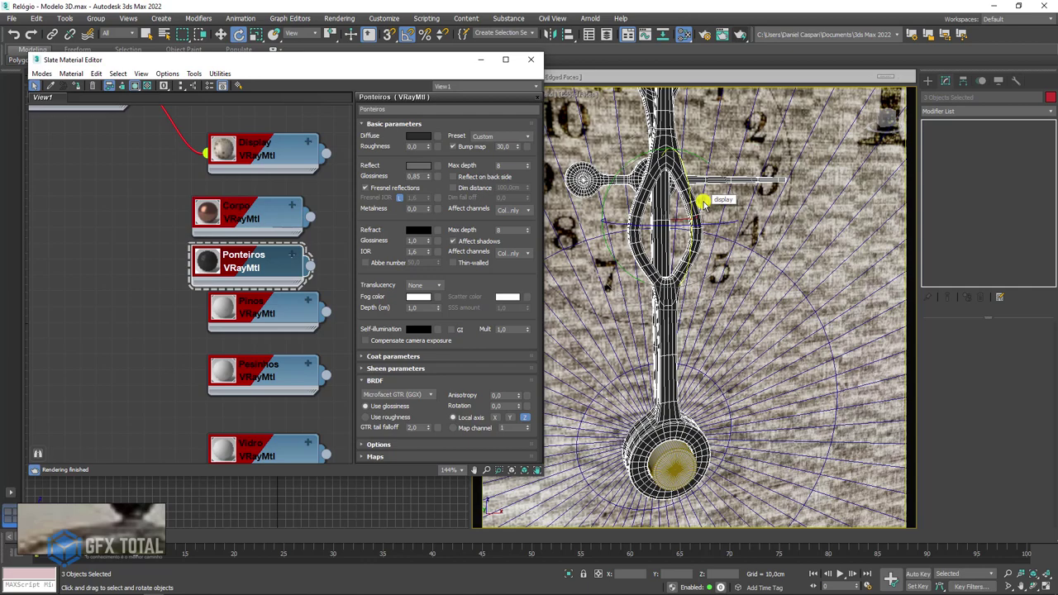
Step: Select the Pinos VRayMtl node in the Slate editor to show its parameters
scroll(701, 202, down, 5)
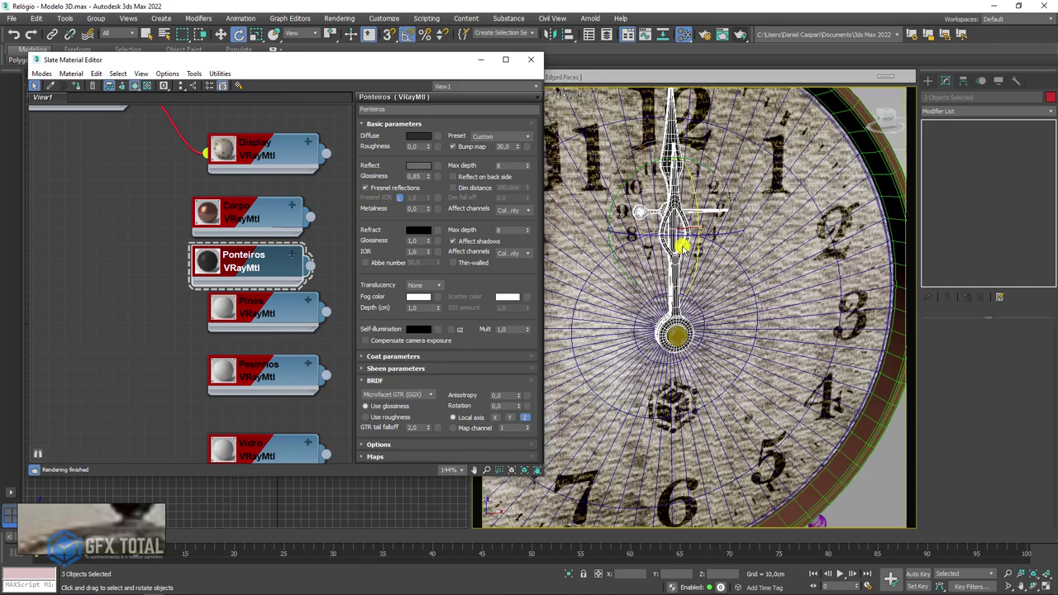
scroll(685, 239, down, 3)
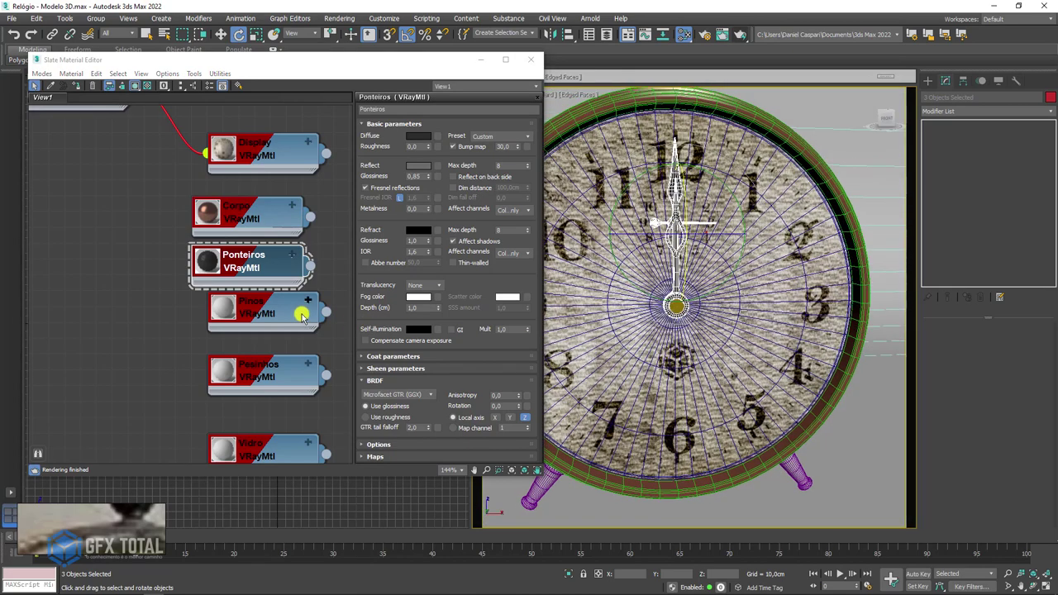
drag(273, 321, 259, 330)
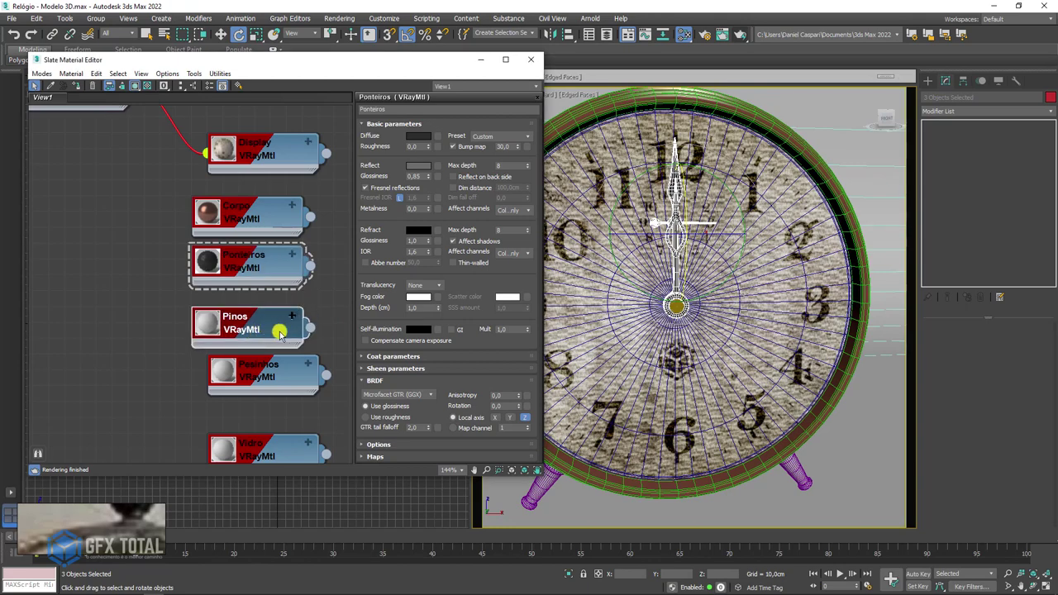
scroll(686, 303, up, 3)
scroll(680, 302, up, 3)
scroll(680, 303, up, 3)
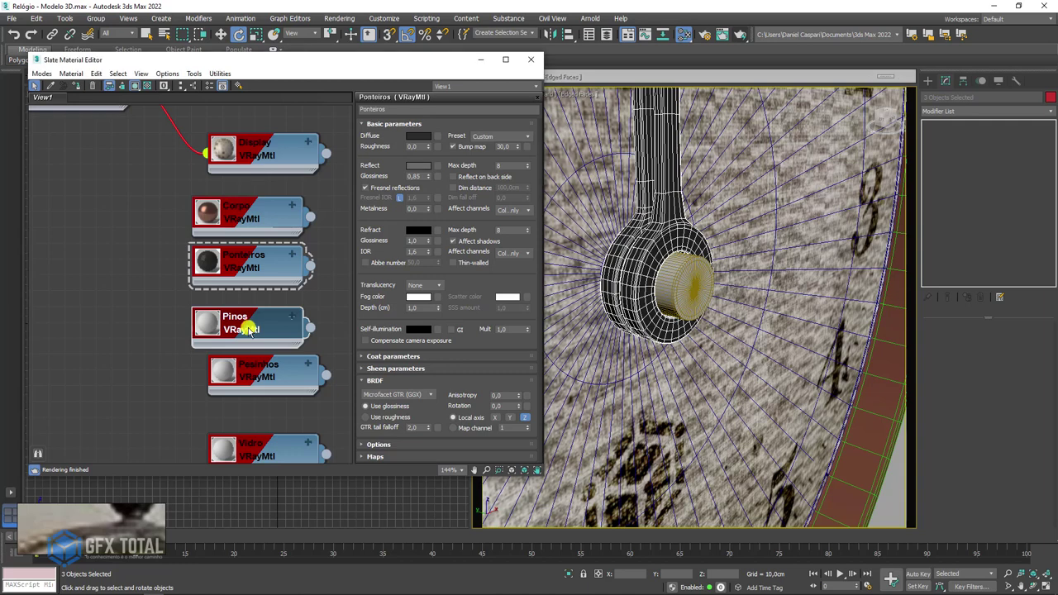
Step: Give Pinos a grey diffuse, reflection value 124, glossiness 0.7 and metalness 1.0
click(419, 137)
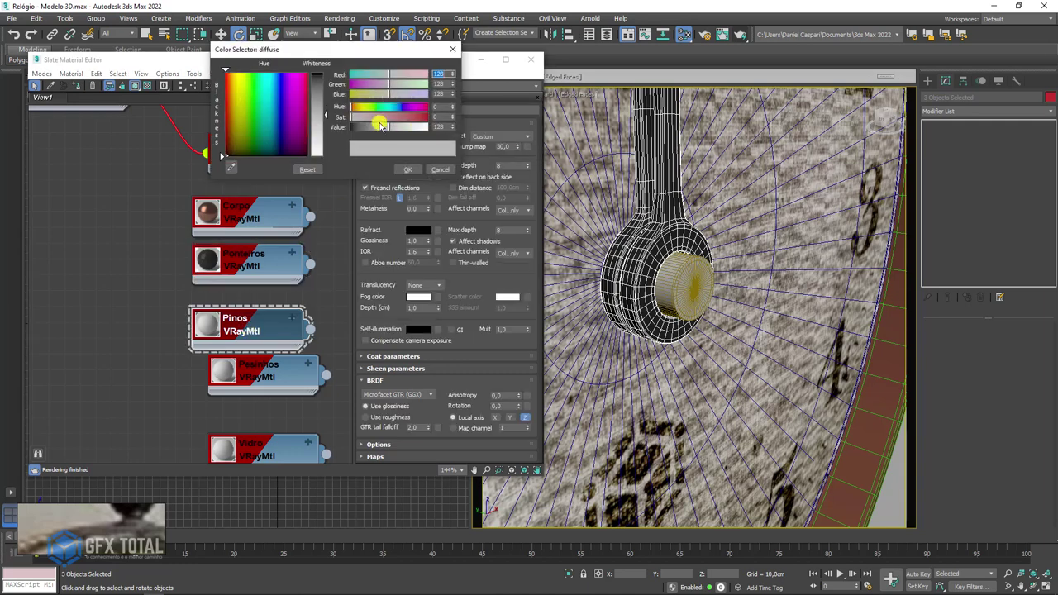
click(407, 169)
click(419, 165)
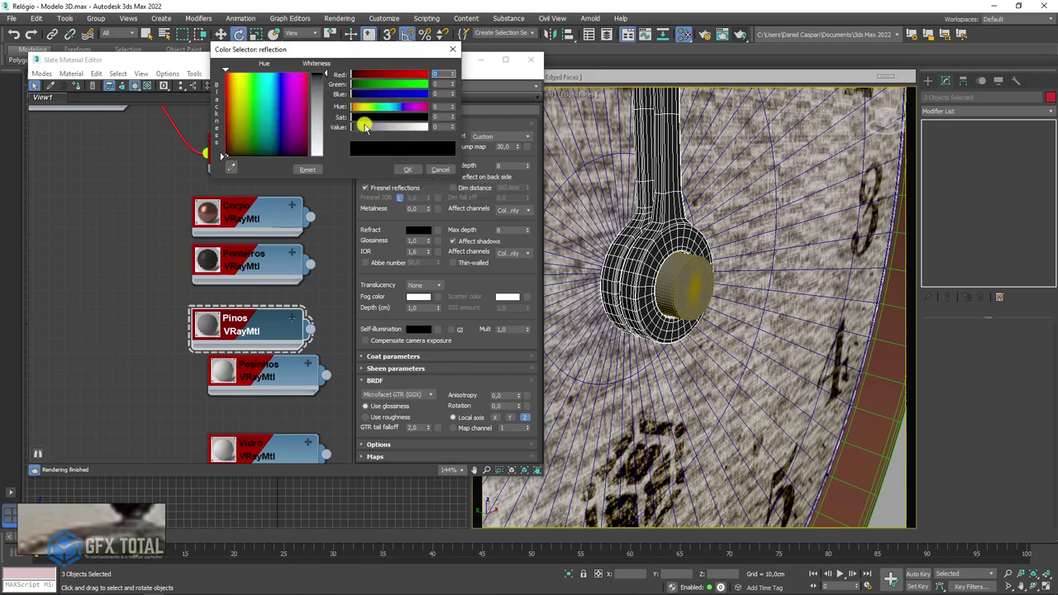
drag(353, 127, 392, 132)
click(405, 170)
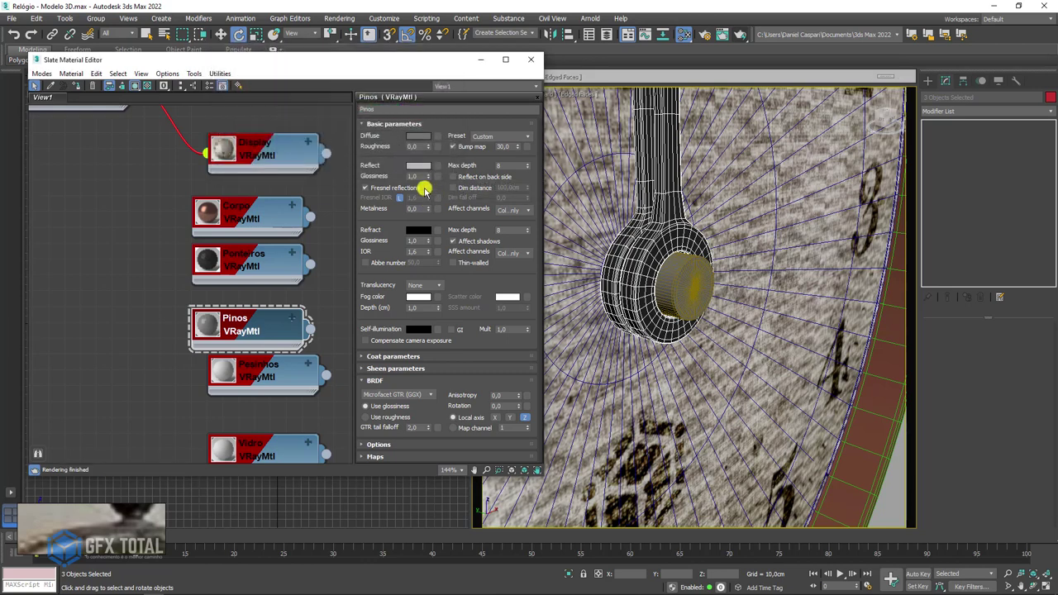
click(390, 175)
text(0,7)
scroll(684, 289, up, 3)
scroll(681, 303, up, 1)
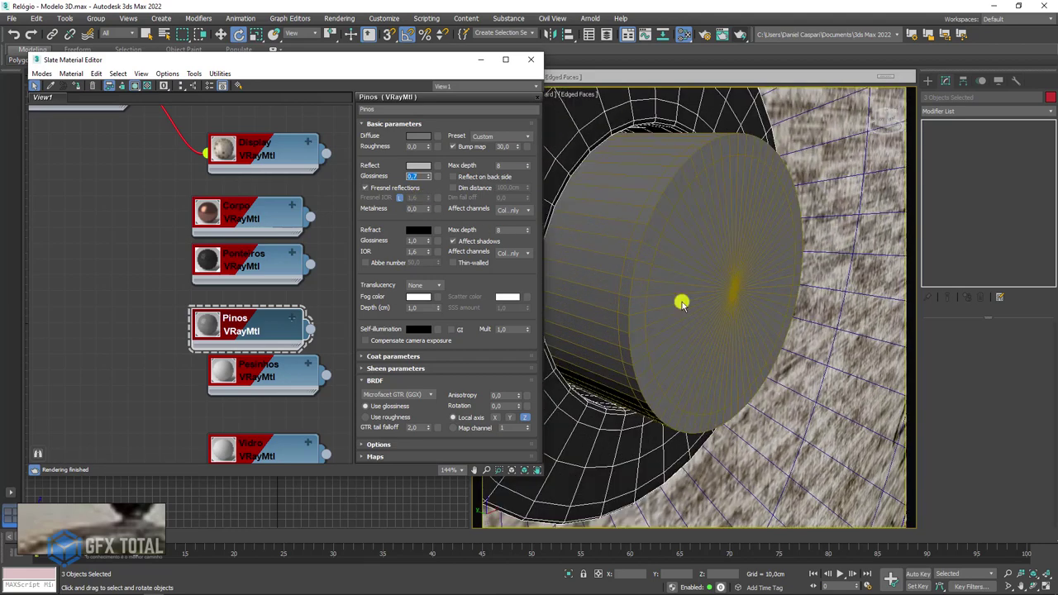
Step: Select the pin cylinder on its own and nudge the Pinos node up
click(676, 236)
scroll(677, 236, down, 1)
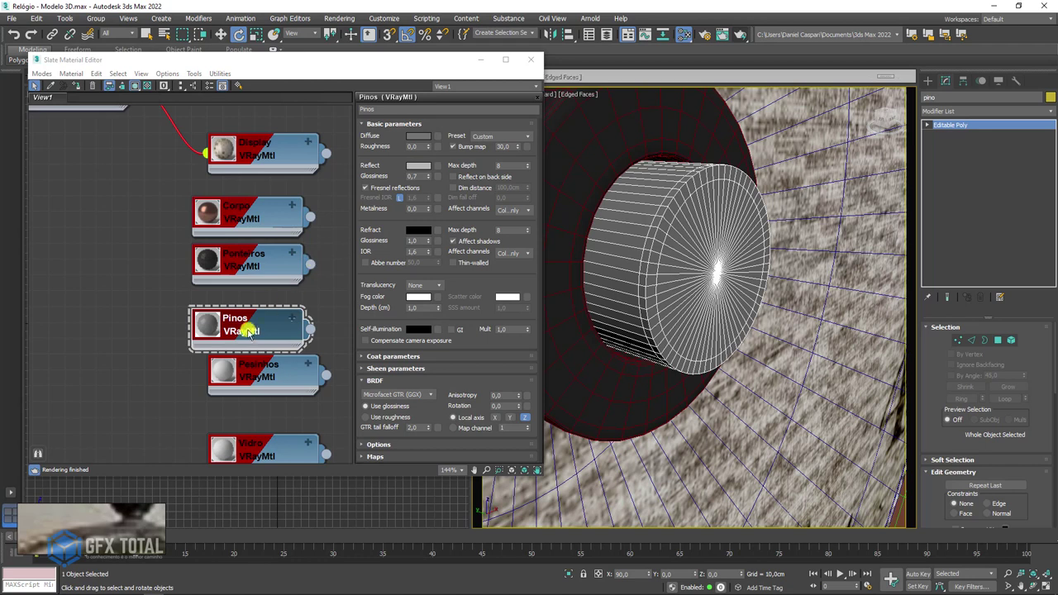
drag(248, 331, 248, 315)
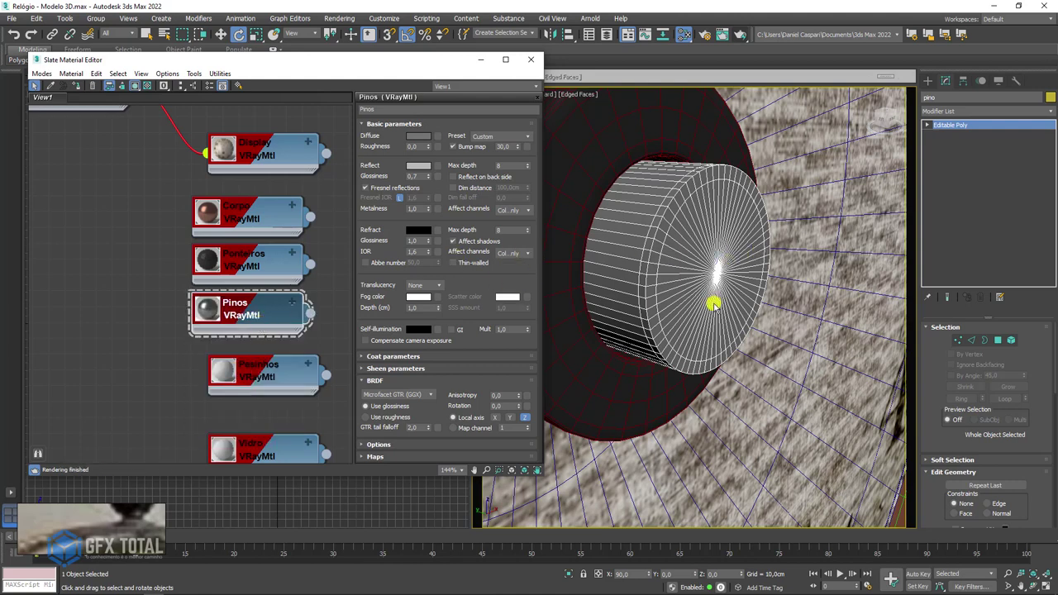
scroll(714, 304, down, 5)
scroll(605, 366, down, 3)
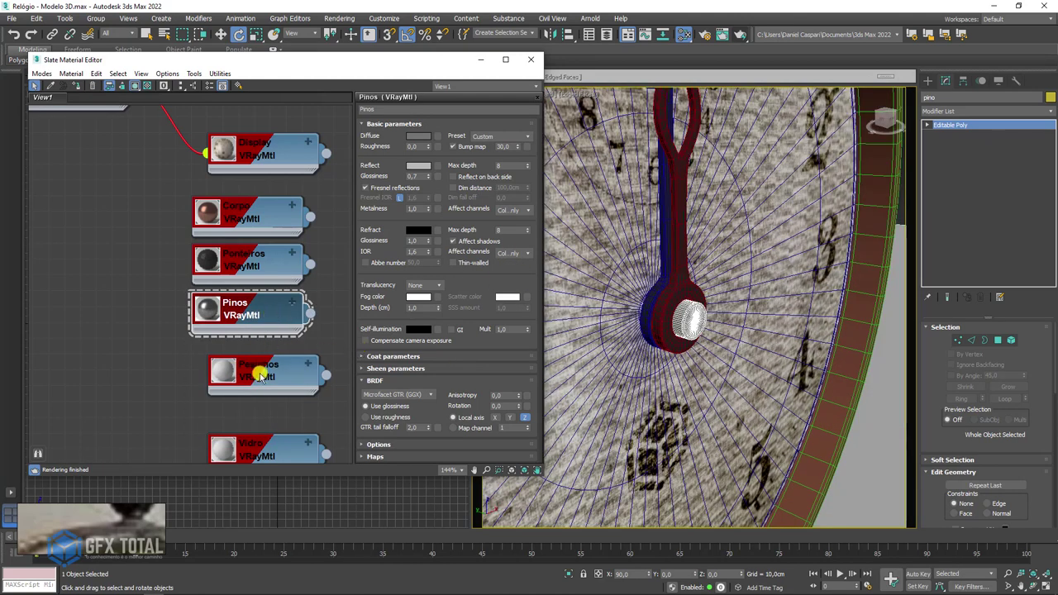
Step: Select the Cone002 clock foot and open the Pesinhos material's parameters
drag(258, 376, 243, 376)
scroll(702, 281, down, 5)
scroll(637, 349, up, 5)
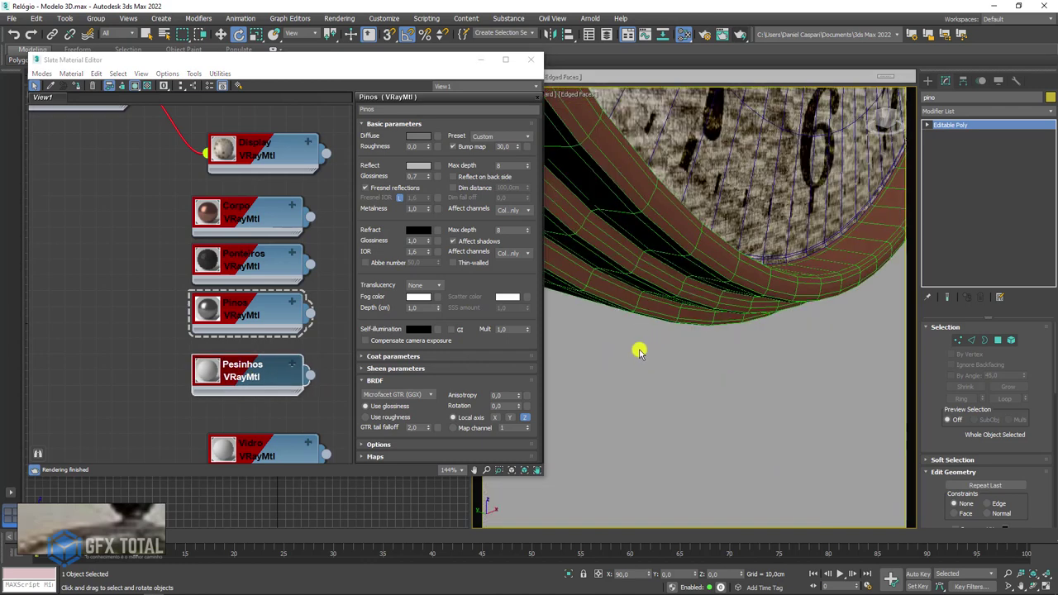
scroll(631, 322, up, 3)
click(631, 315)
click(252, 375)
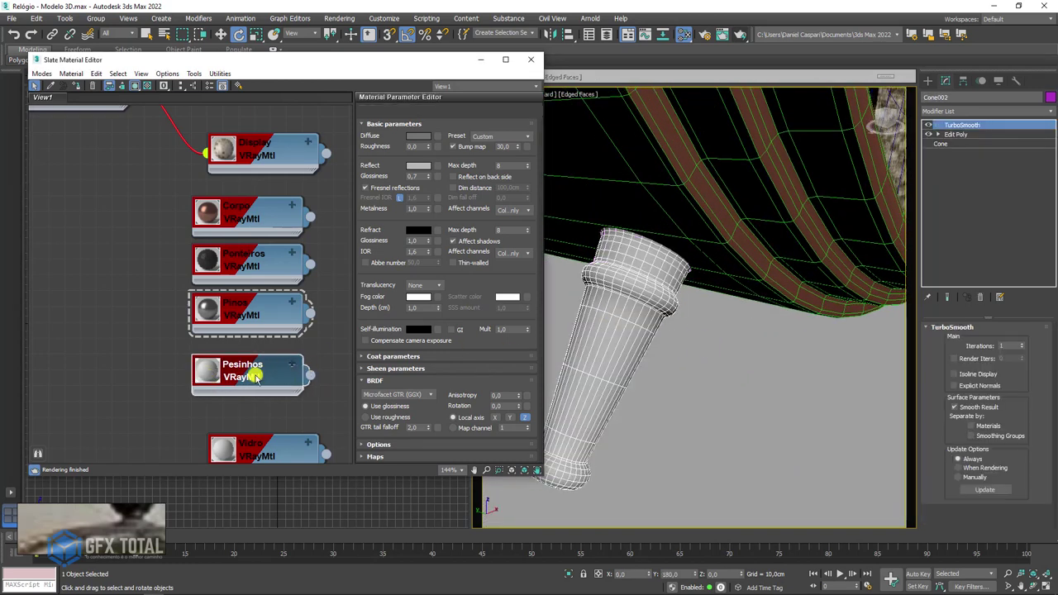
double_click(264, 376)
mouse_move(262, 371)
mouse_down()
mouse_move(177, 314)
mouse_move(190, 175)
mouse_up()
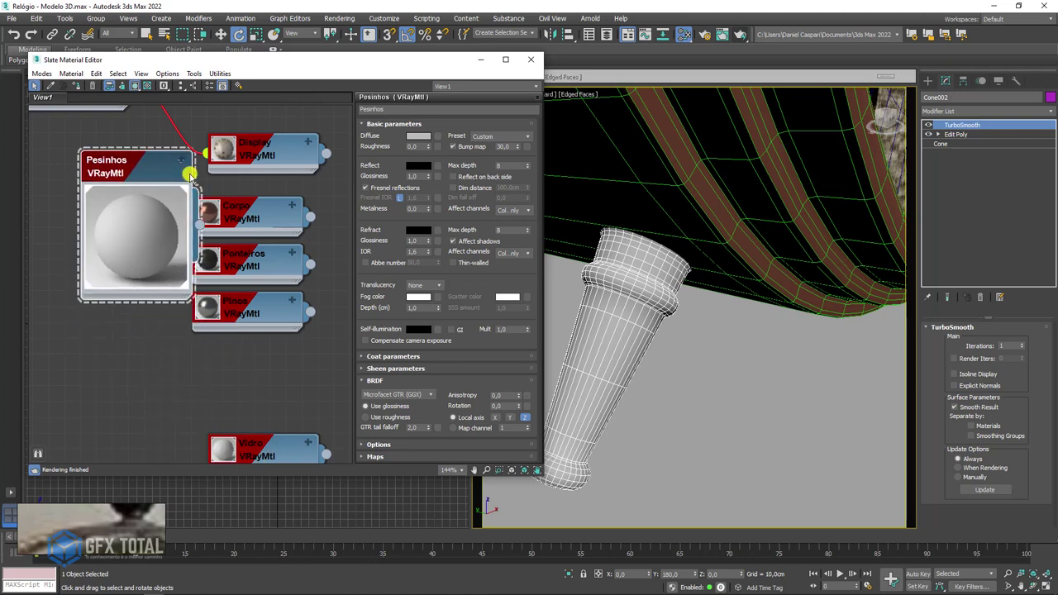
Step: Give Pesinhos a black diffuse, reflection value 159 and glossiness 0.8
click(419, 137)
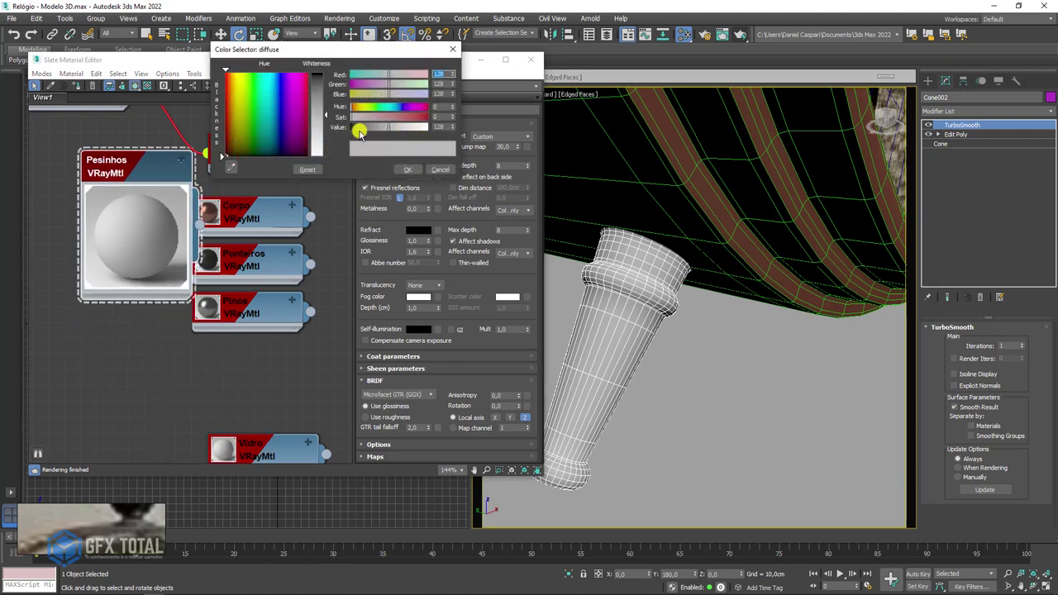
drag(355, 130, 350, 130)
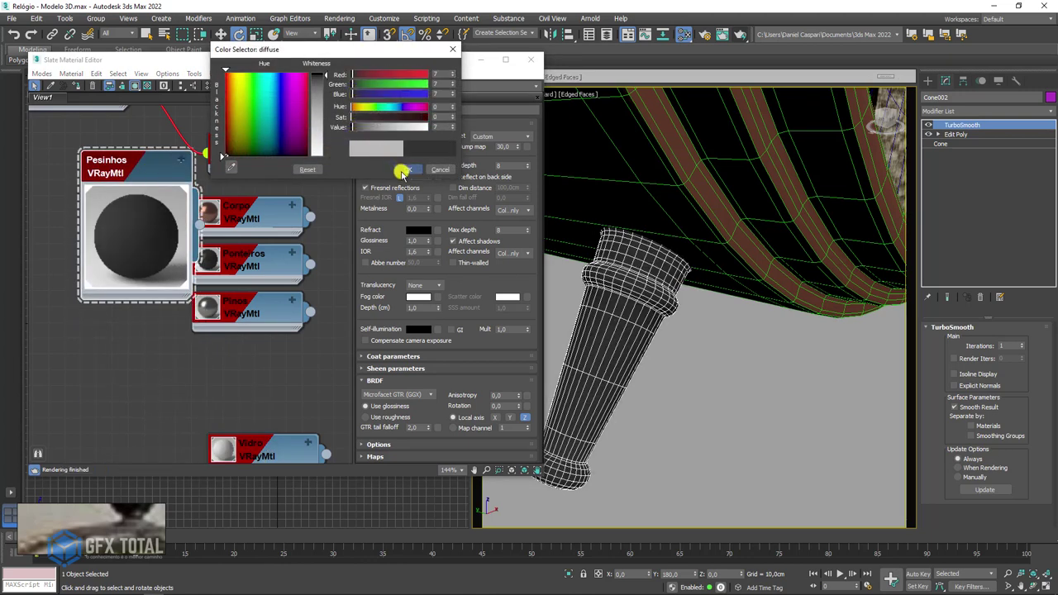
click(408, 169)
click(415, 165)
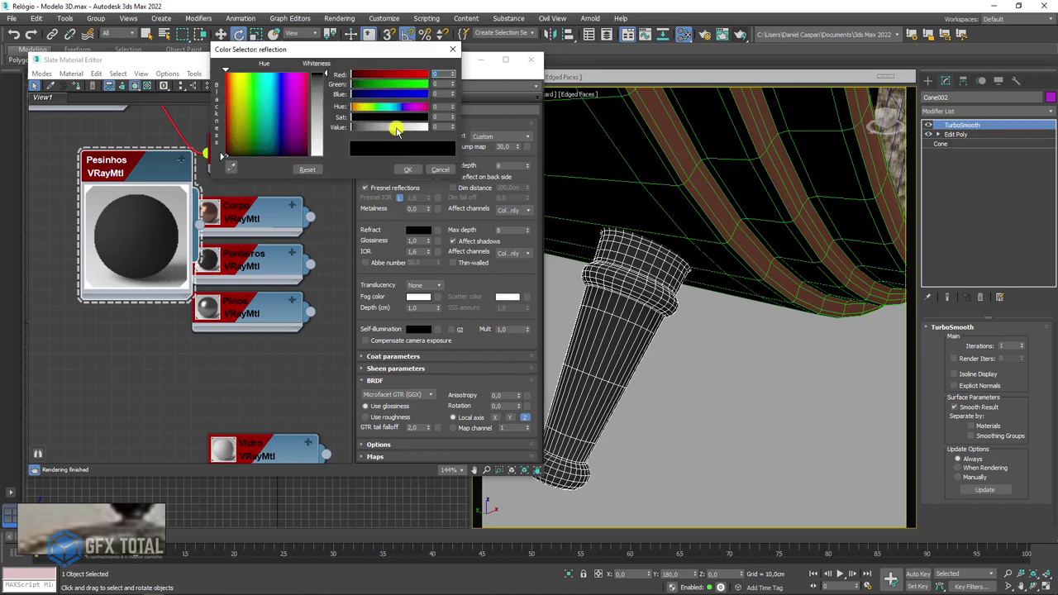
click(397, 130)
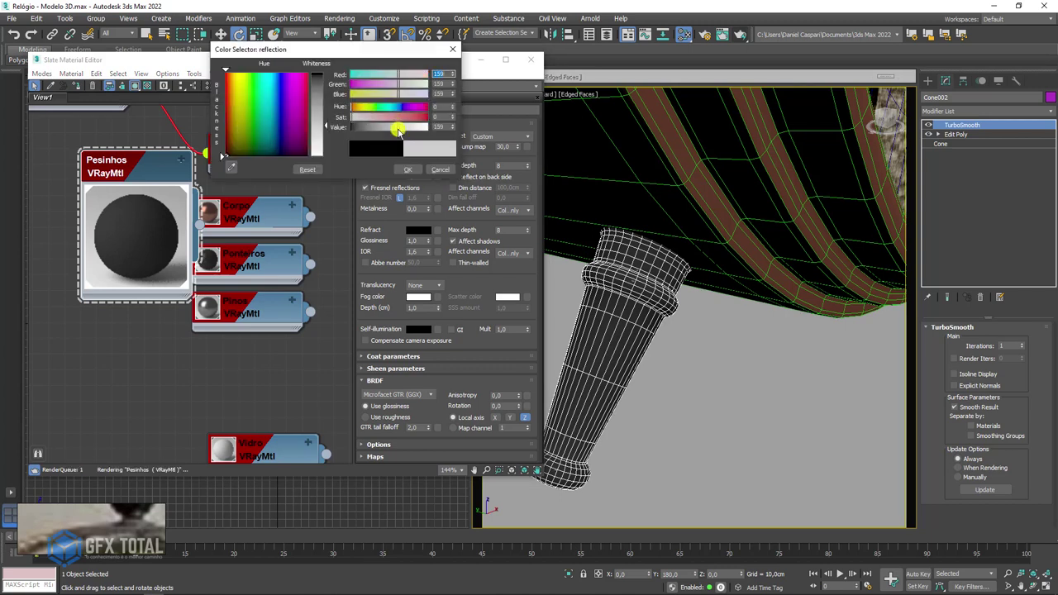
click(406, 170)
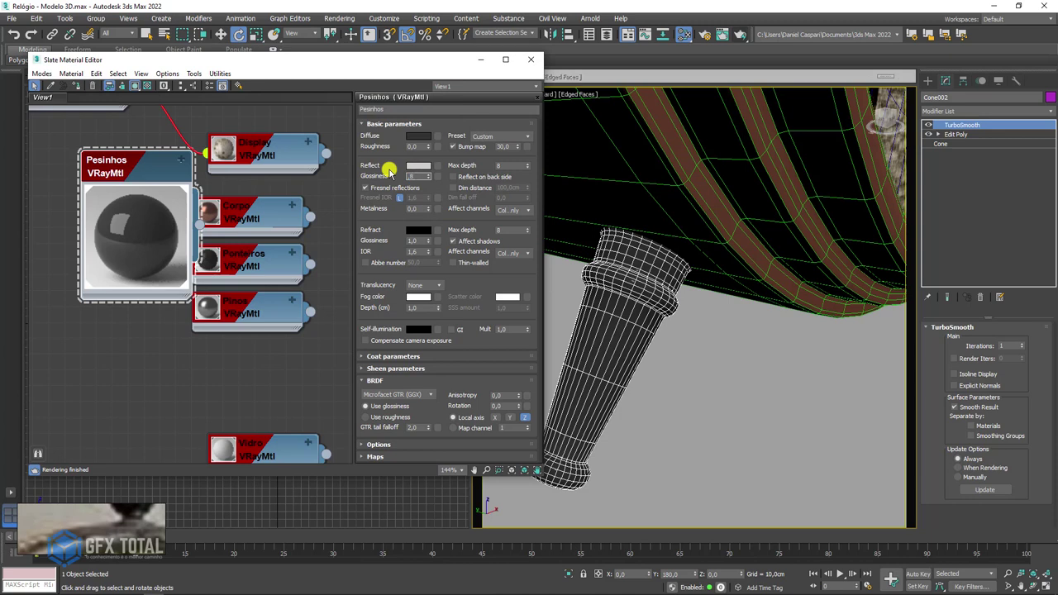
key(Return)
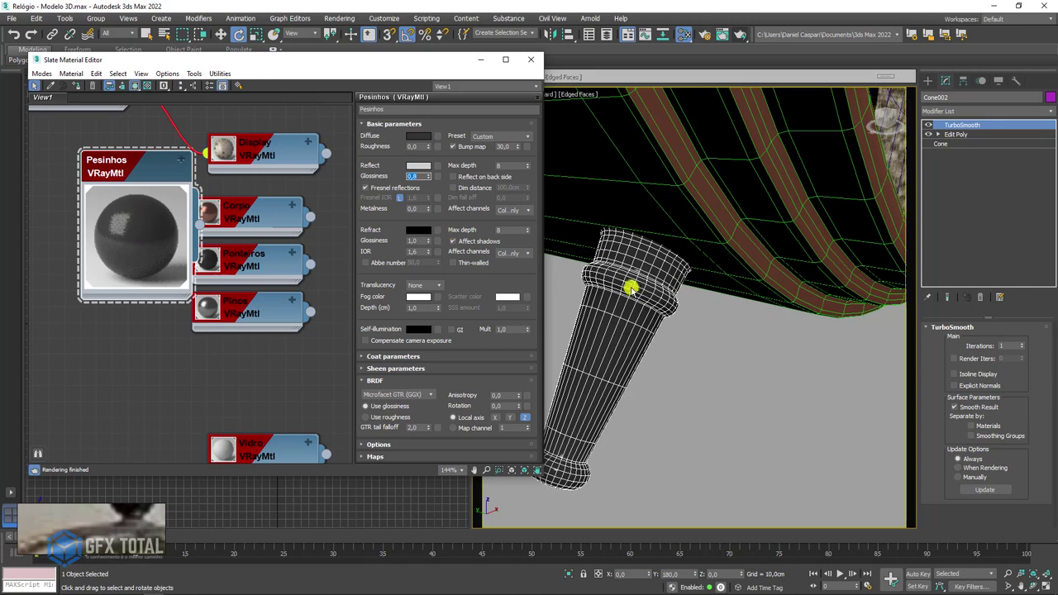
scroll(630, 290, down, 2)
scroll(630, 290, down, 2)
scroll(641, 297, down, 2)
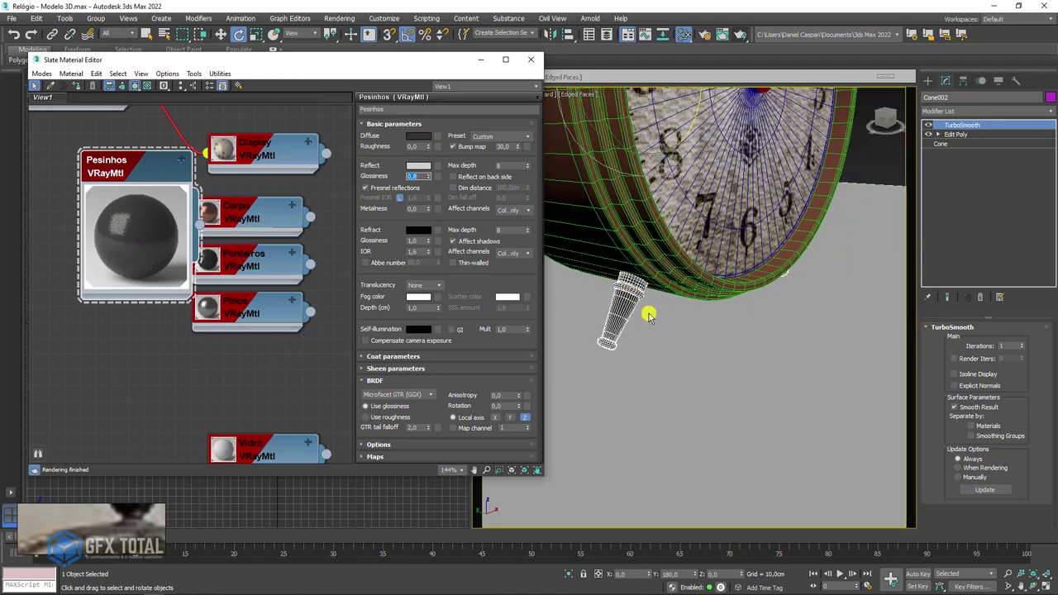
scroll(677, 308, down, 2)
mouse_move(691, 320)
alt+middle_down()
mouse_move(668, 305)
mouse_move(703, 307)
mouse_move(668, 276)
mouse_move(716, 308)
mouse_move(765, 385)
mouse_move(699, 357)
mouse_move(687, 416)
mouse_move(609, 203)
alt+middle_up()
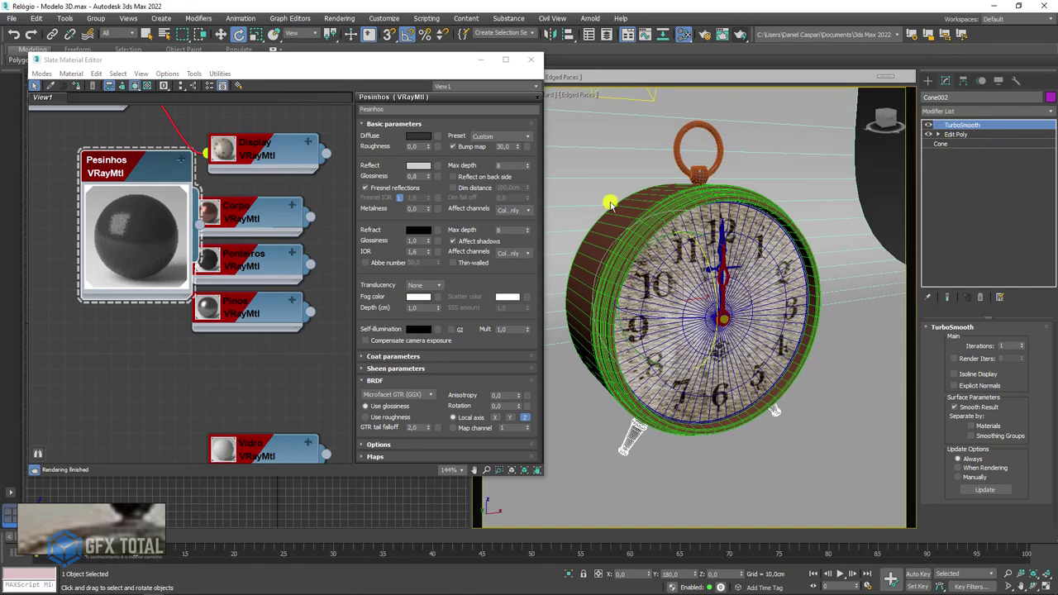
Step: Close the Slate editor and render the clock from a front view, then reopen the editor with M
click(525, 60)
mouse_move(691, 255)
alt+middle_down()
mouse_move(703, 283)
mouse_move(685, 276)
mouse_move(607, 290)
mouse_move(693, 71)
alt+middle_up()
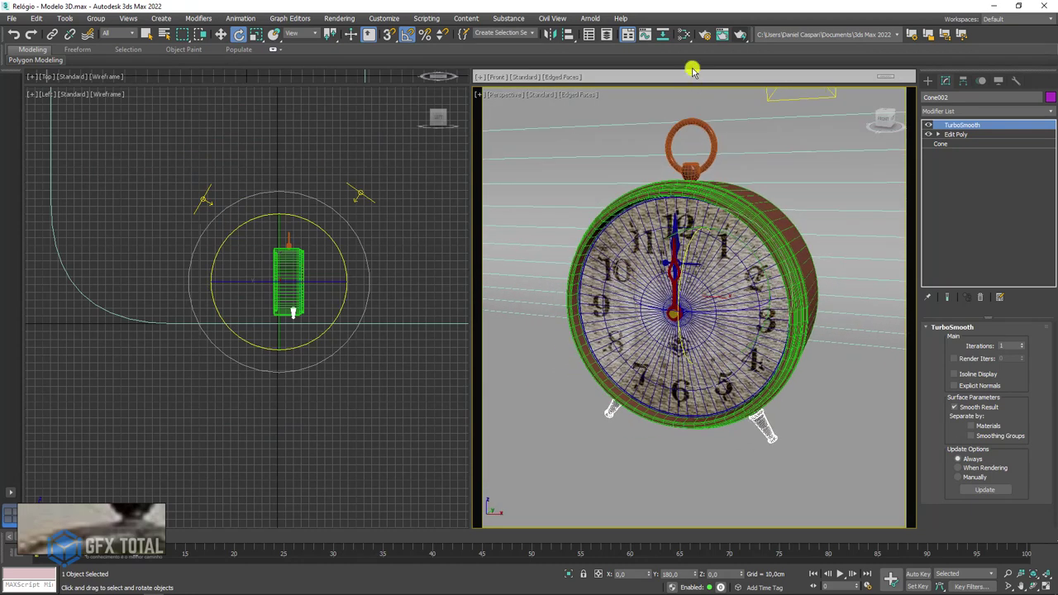
click(743, 34)
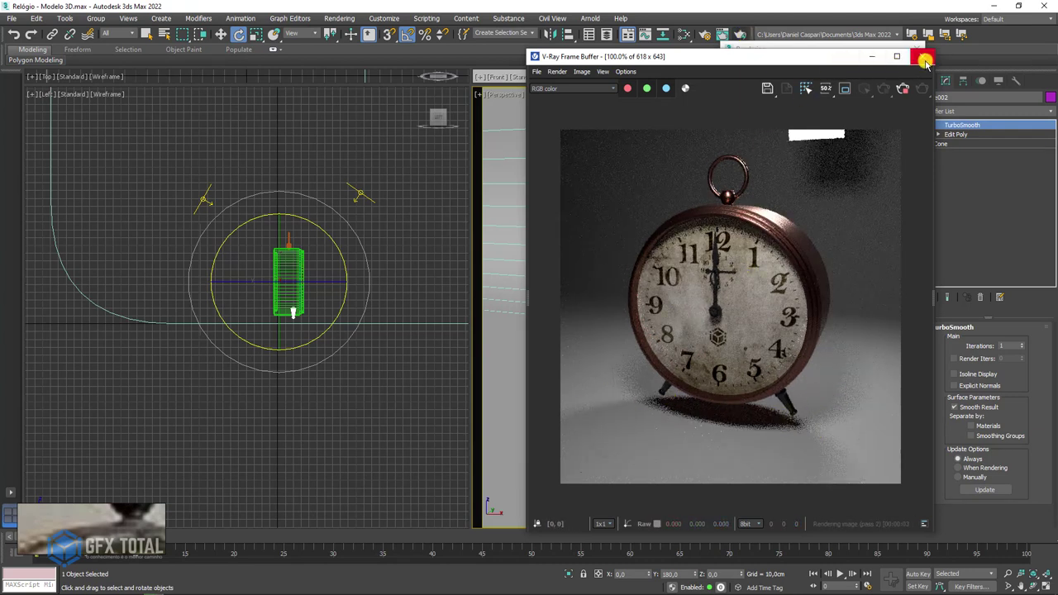
click(903, 87)
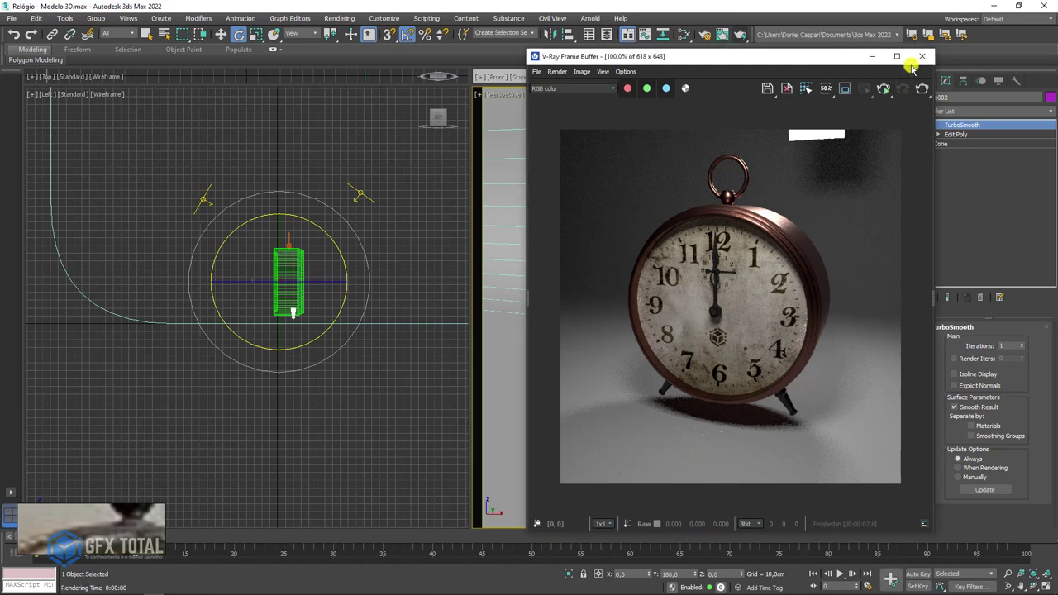
drag(816, 65, 880, 55)
key(m)
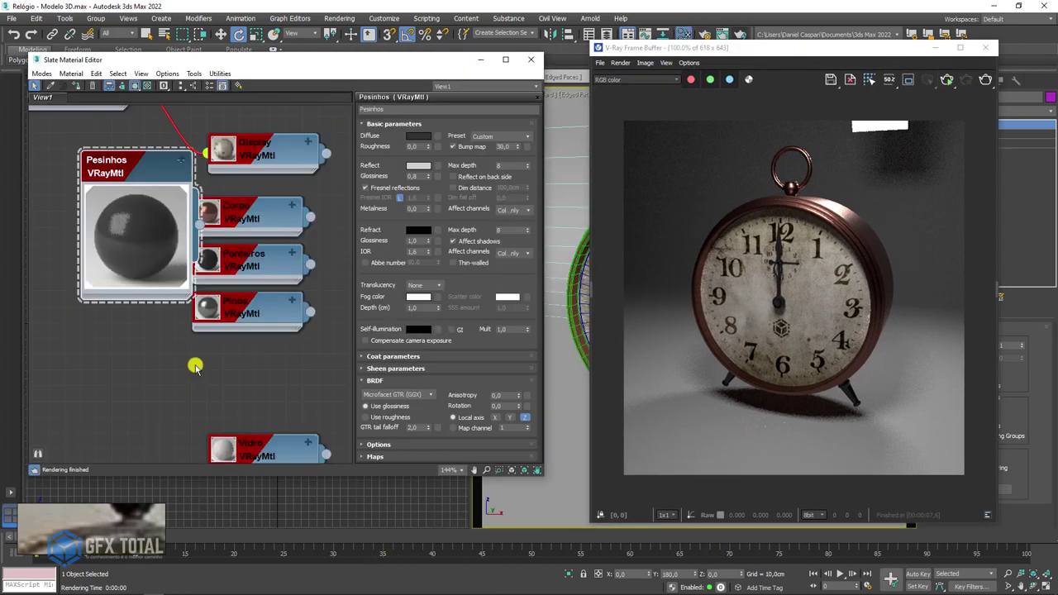
mouse_move(196, 362)
middle_down()
mouse_move(200, 194)
mouse_move(238, 330)
middle_up()
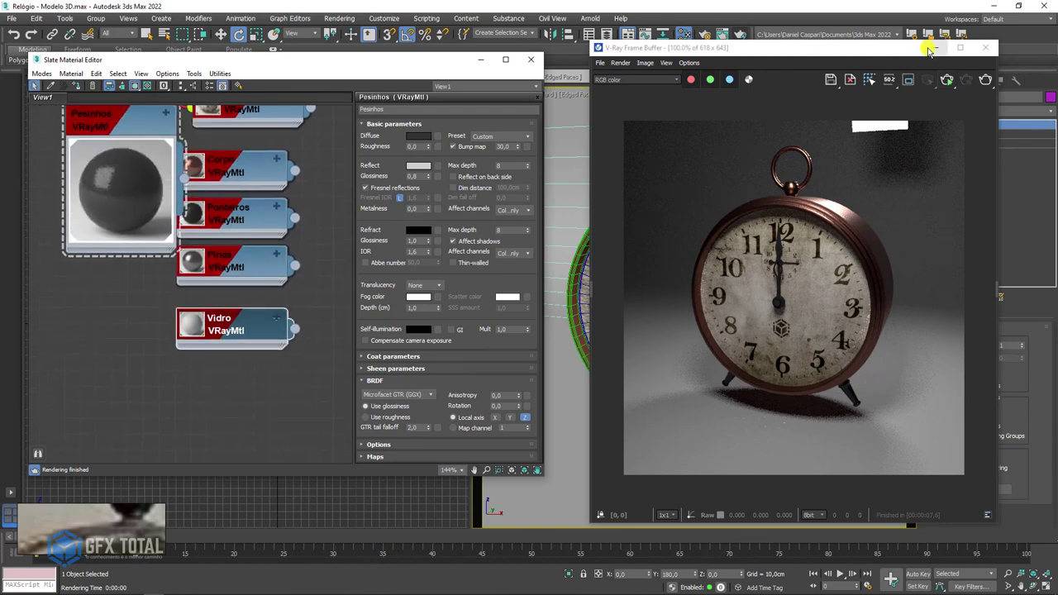
Step: Select the clock's glass cover and open the Vidro material's parameters
right_click(744, 219)
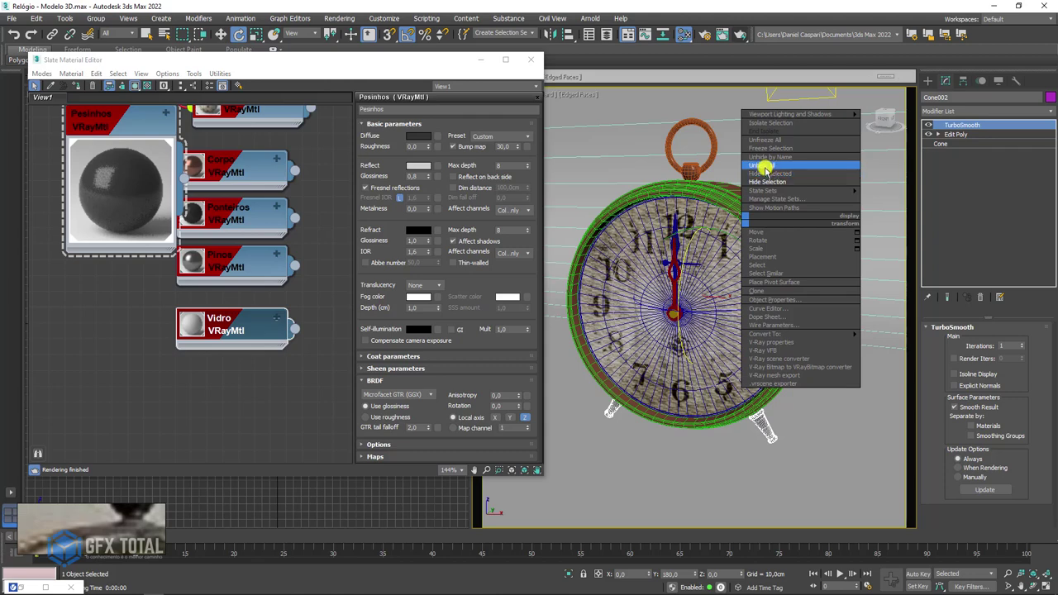
click(767, 170)
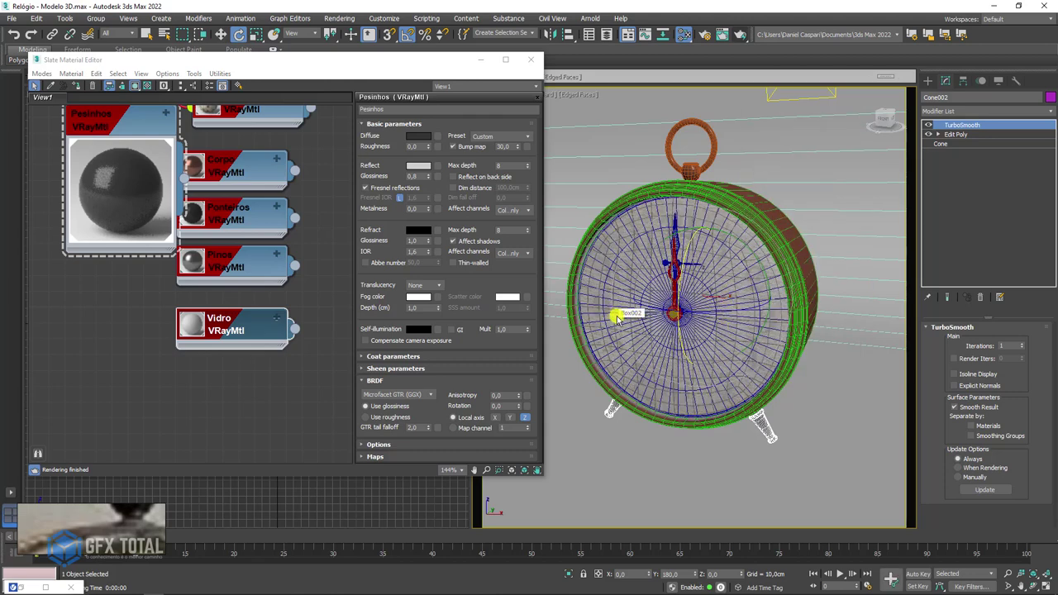
click(606, 337)
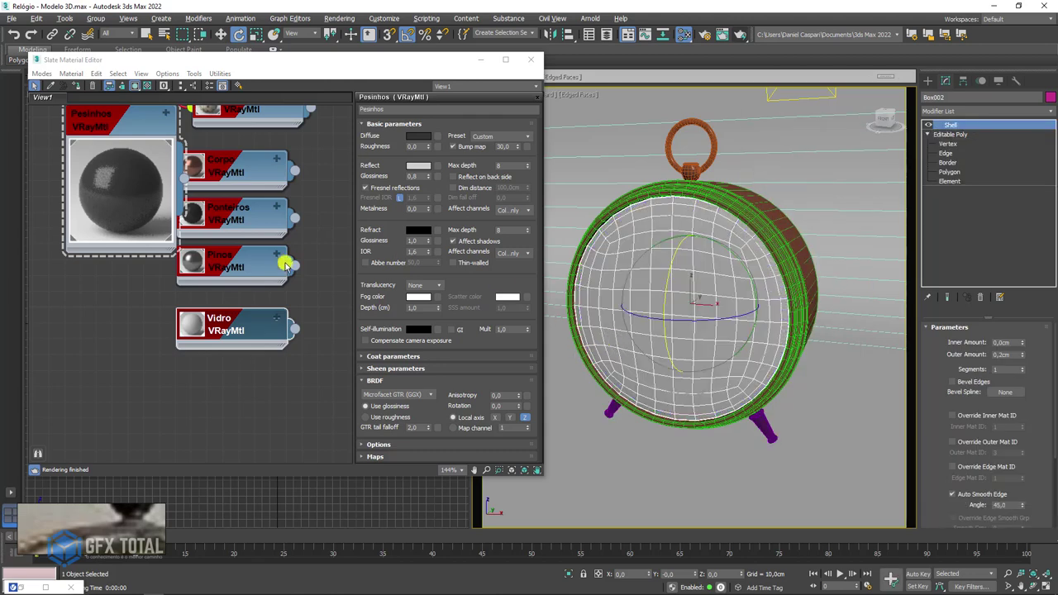
double_click(249, 322)
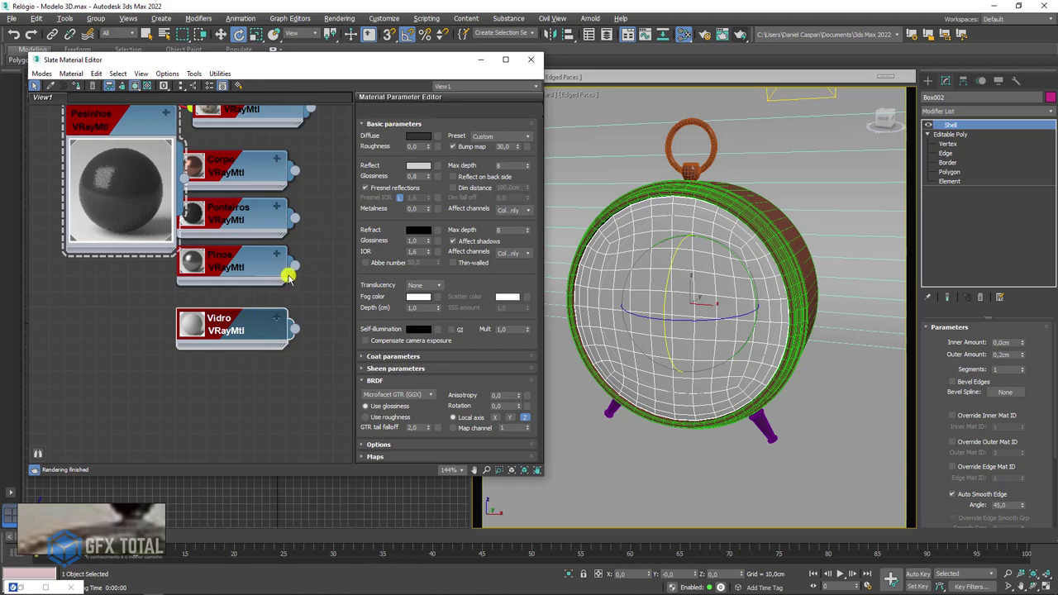
double_click(234, 325)
Step: Set Vidro diffuse to near-black (about 9) and reflection to white 255, then render
click(420, 138)
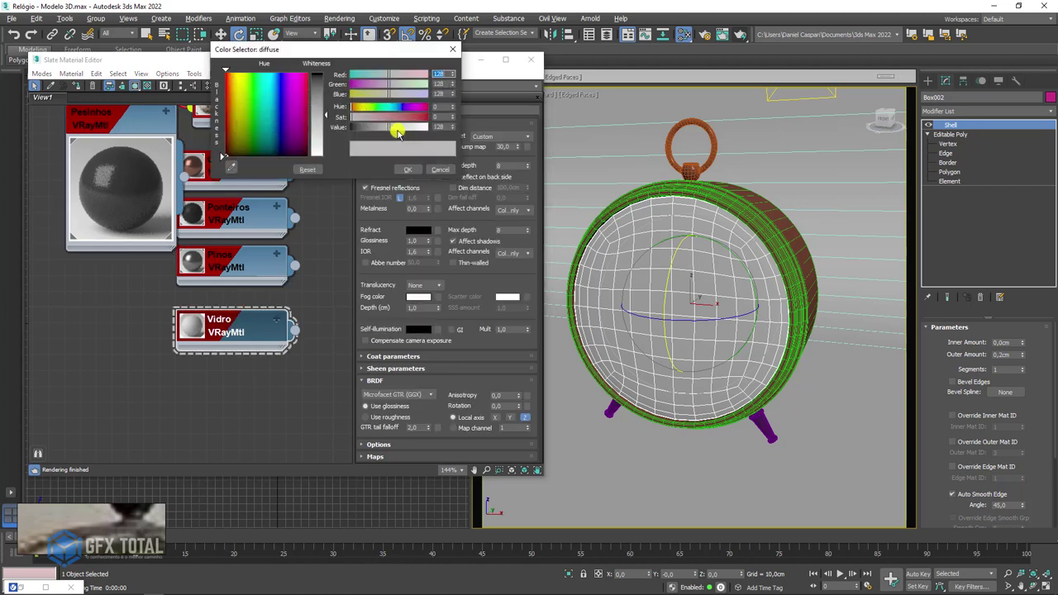
drag(373, 130, 353, 131)
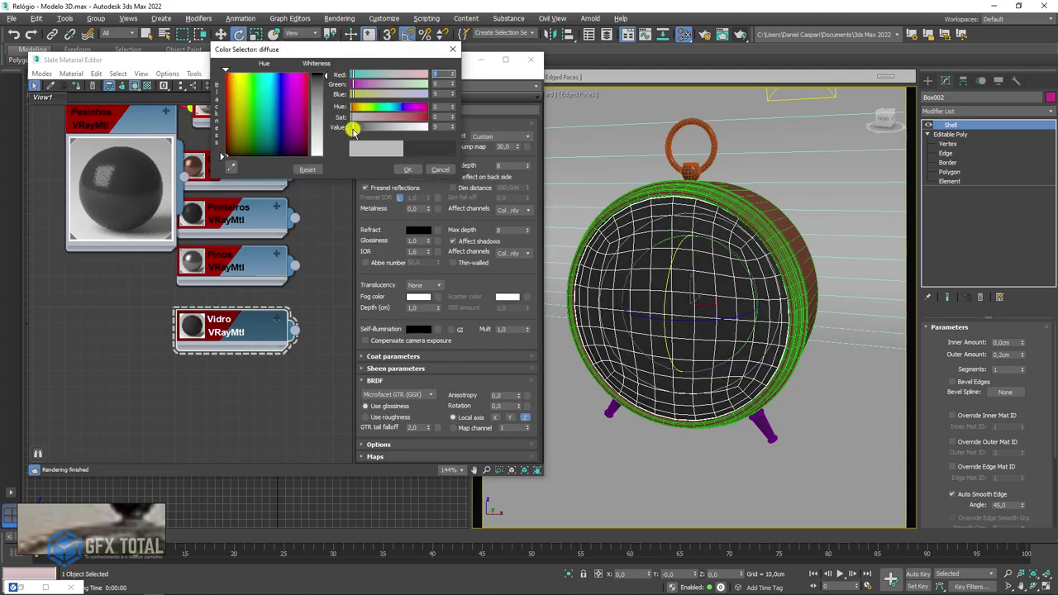
click(407, 170)
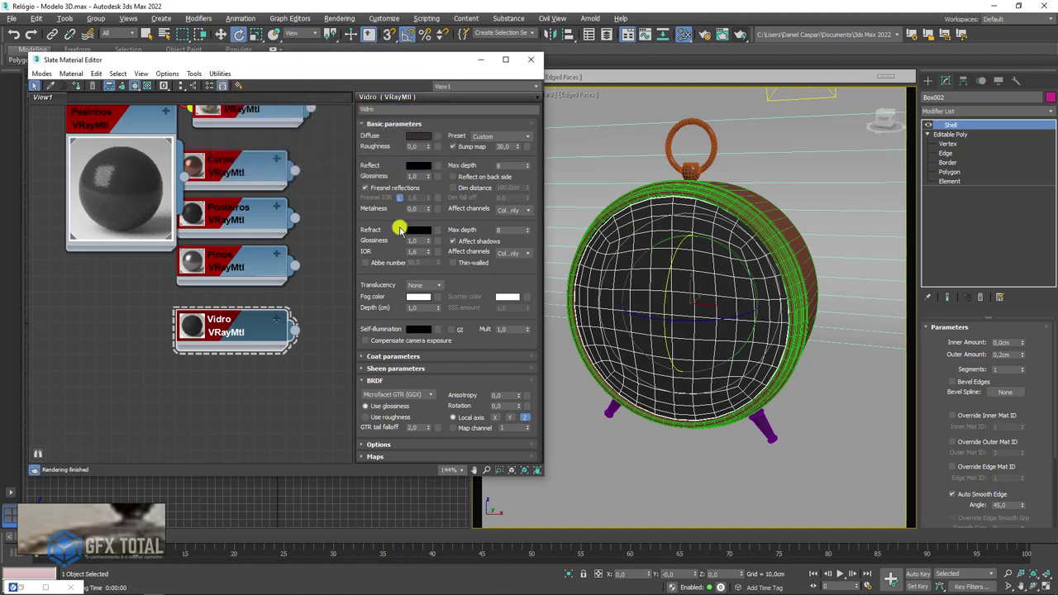
click(416, 166)
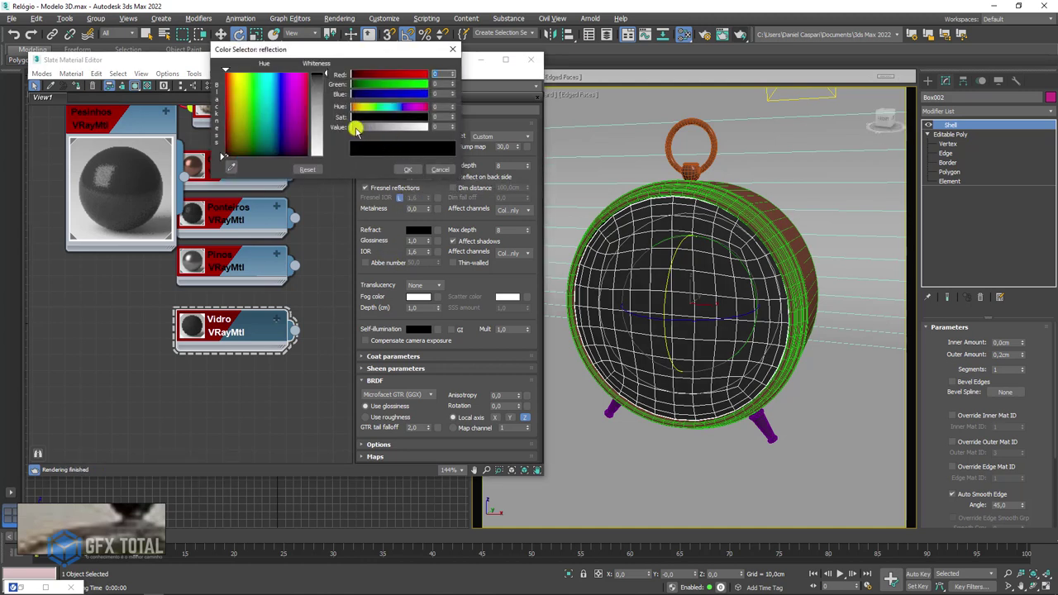
drag(356, 130, 428, 129)
click(409, 171)
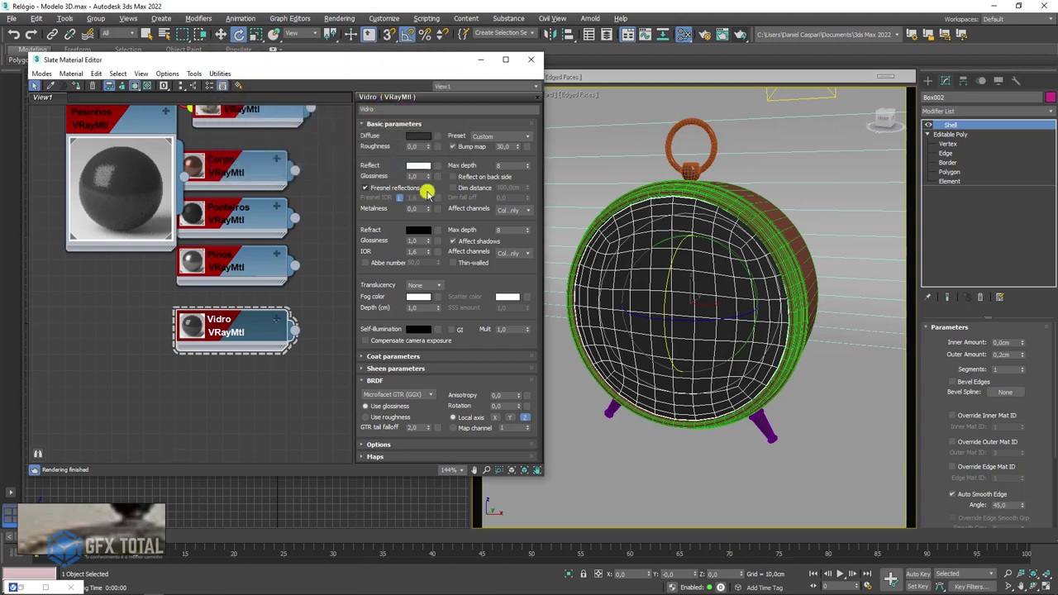
click(737, 32)
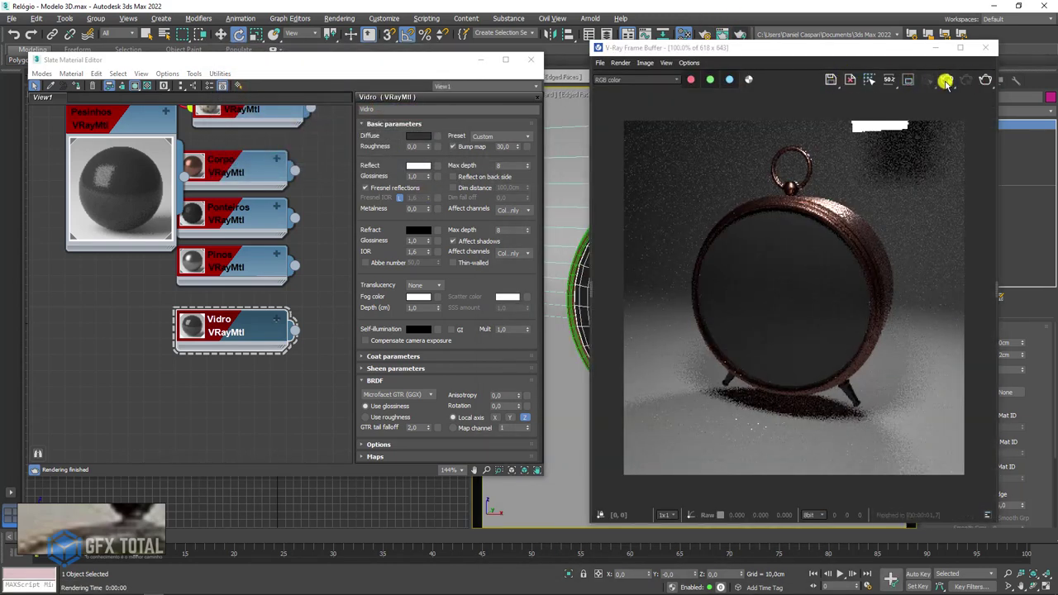
Step: Start V-Ray IPR and make the Vidro refraction colour white for transparent glass
click(966, 78)
drag(838, 50, 820, 36)
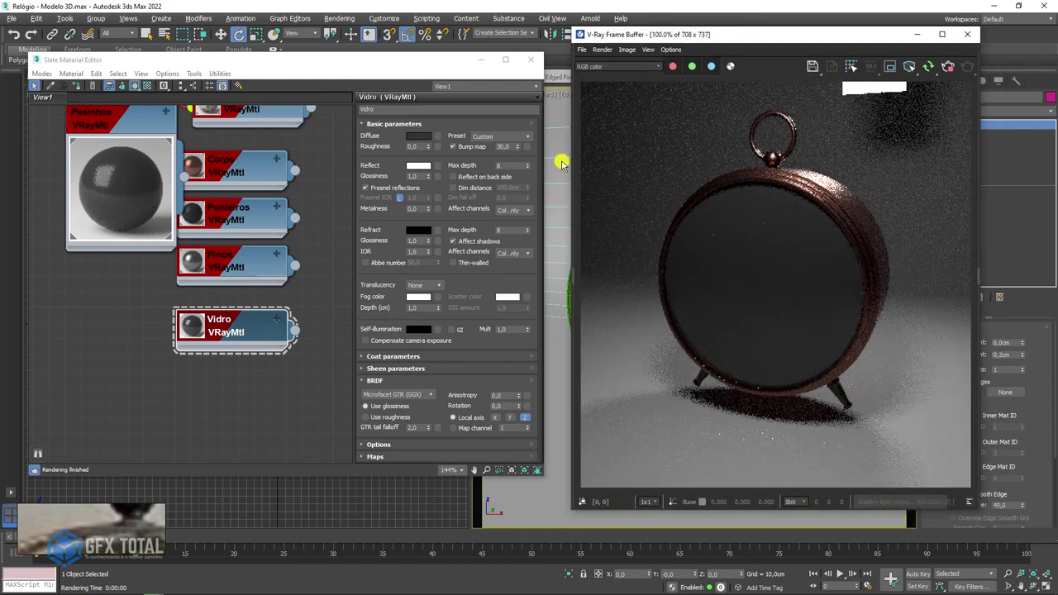
click(418, 230)
drag(364, 127, 430, 127)
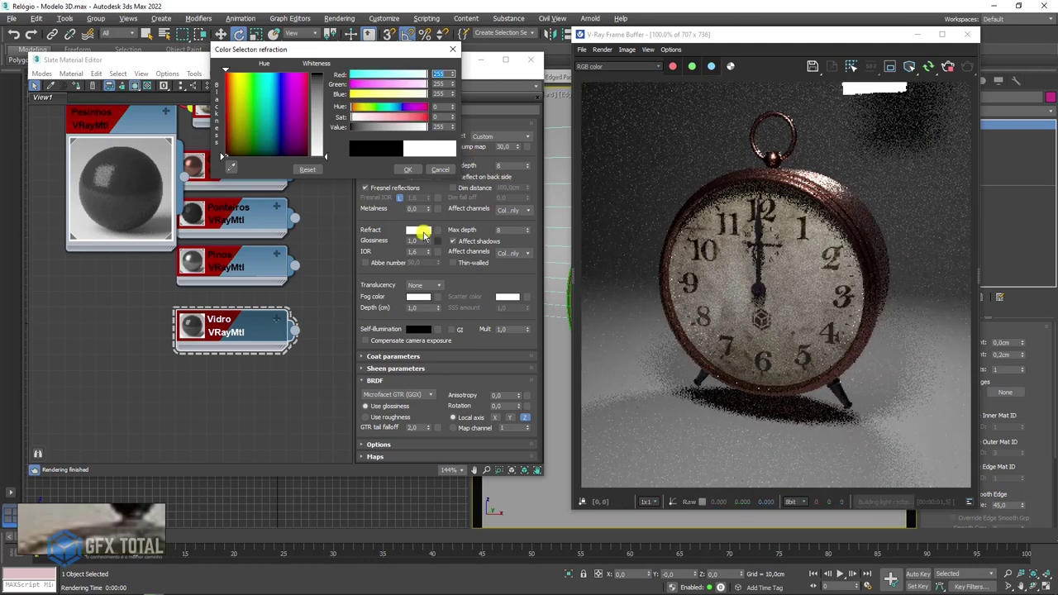
click(404, 172)
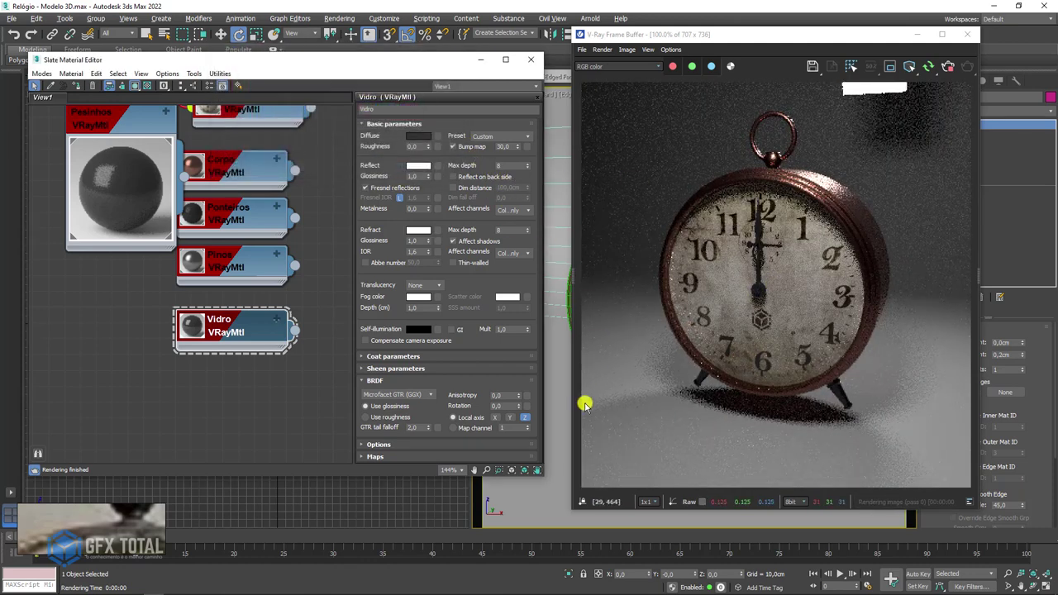
drag(789, 35, 331, 31)
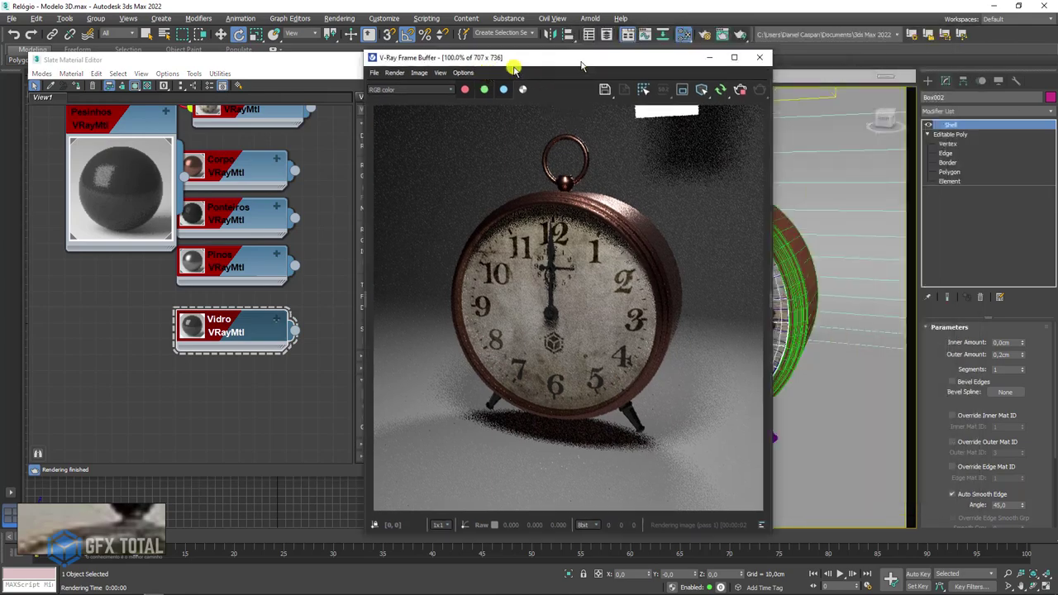
mouse_move(785, 307)
alt+middle_down()
mouse_move(810, 298)
mouse_move(722, 331)
mouse_move(741, 309)
alt+middle_up()
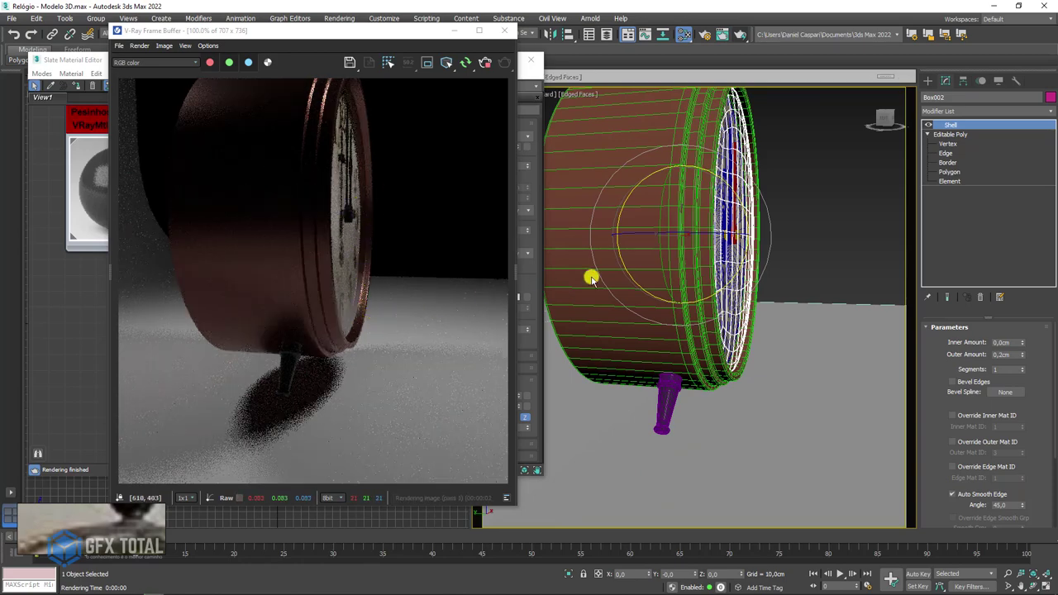
alt+middle_drag(642, 299, 688, 364)
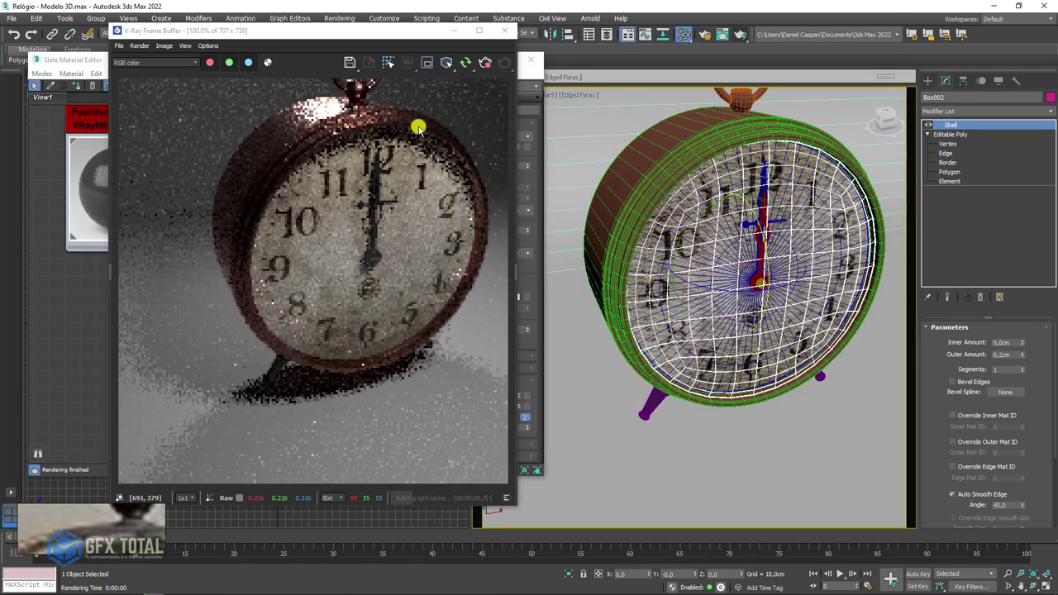
drag(338, 33, 646, 77)
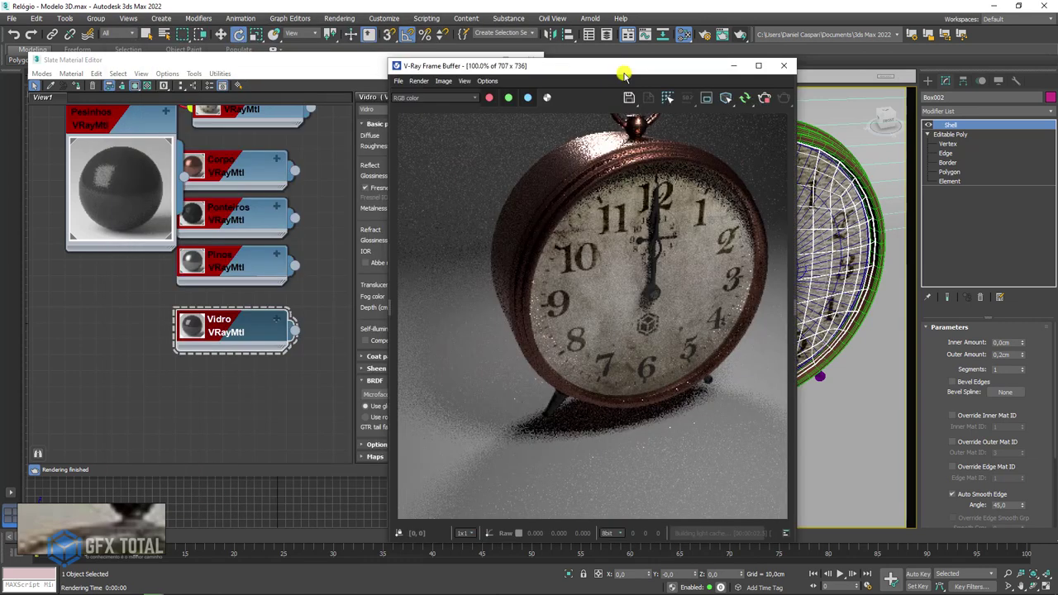
Step: Set Vidro reflection glossiness to 0,95, then close the V-Ray Frame Buffer
click(346, 69)
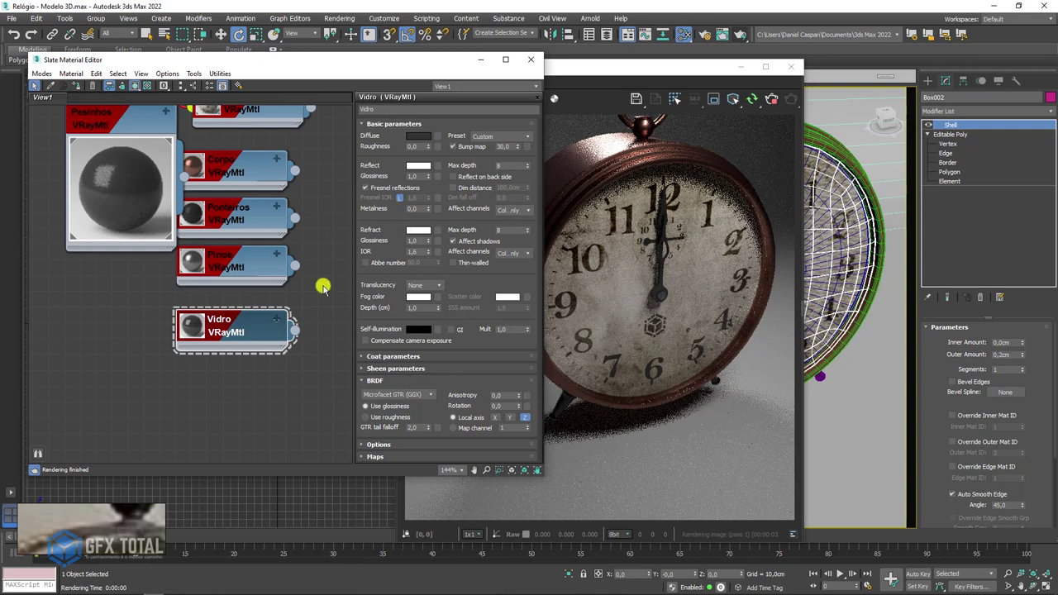
double_click(192, 324)
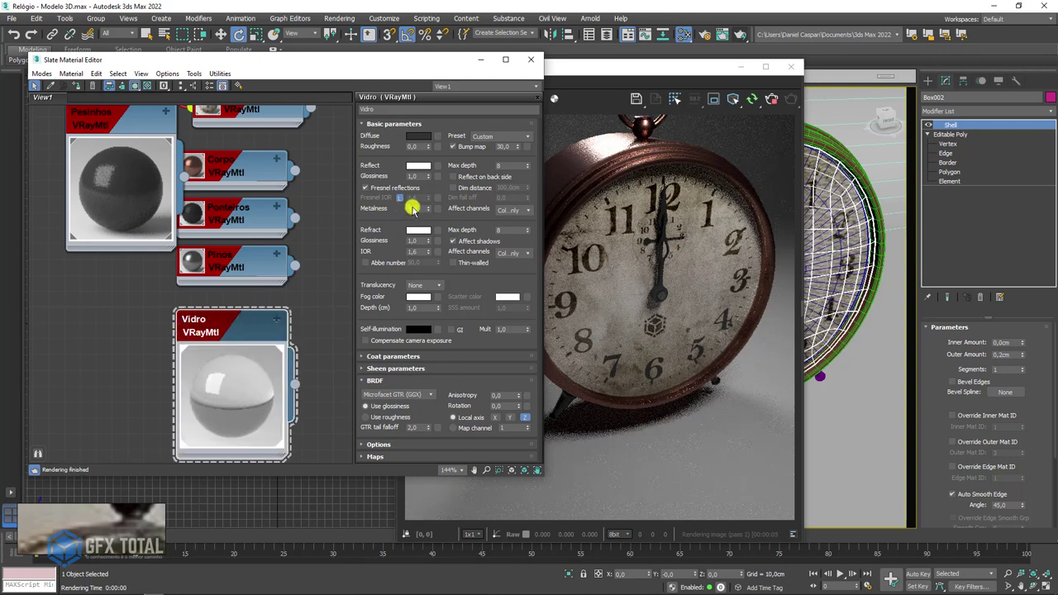
click(414, 175)
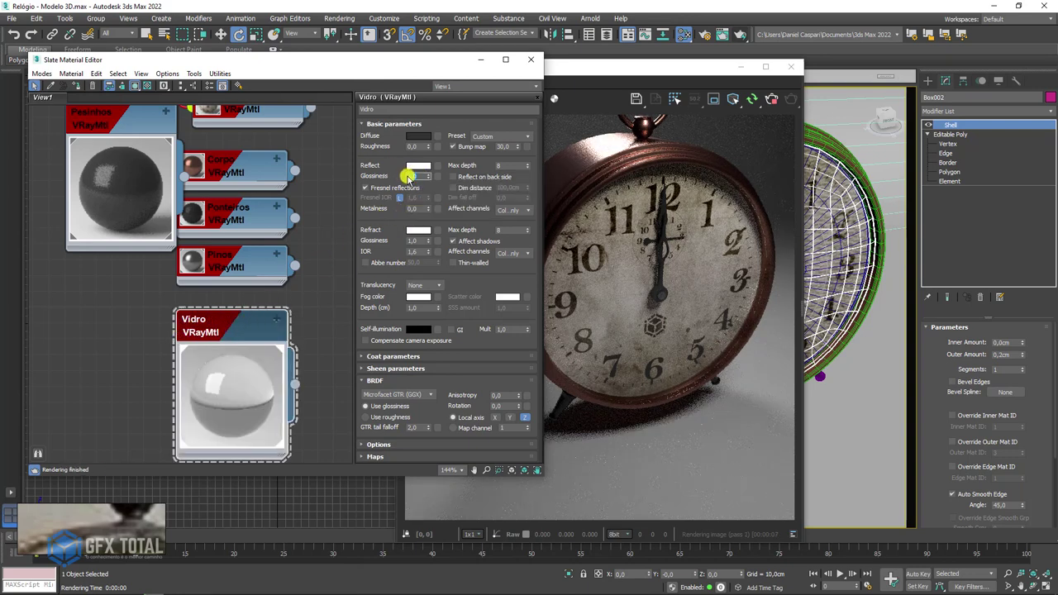
text(0,95)
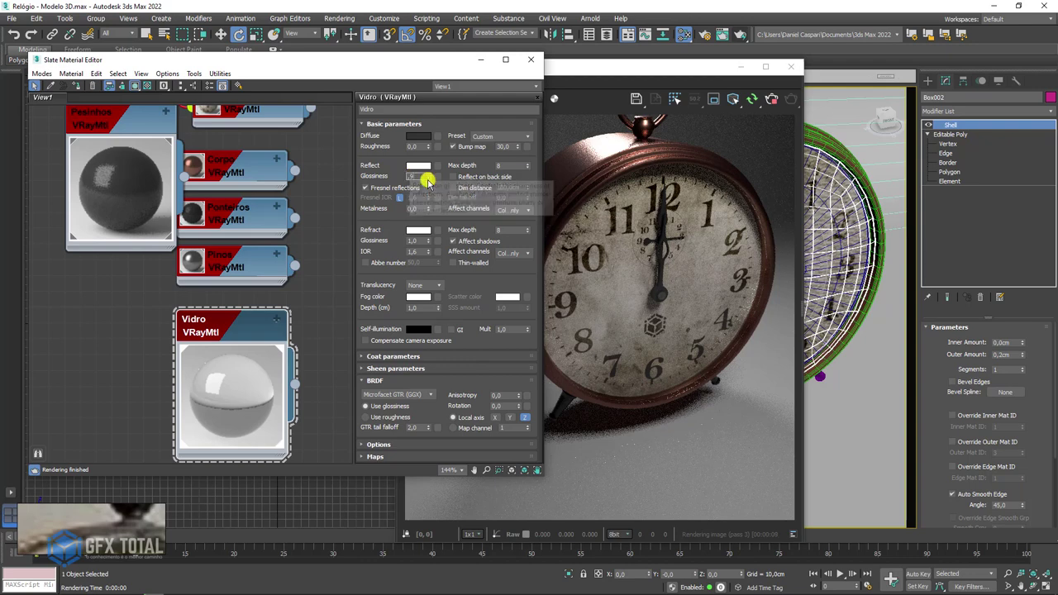
key(Return)
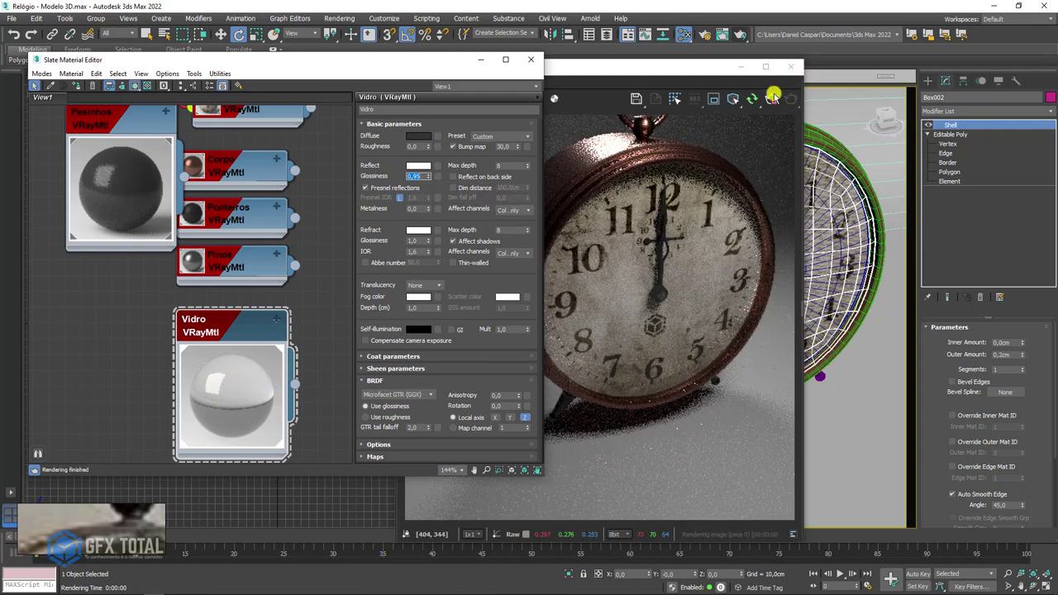
click(772, 97)
click(787, 71)
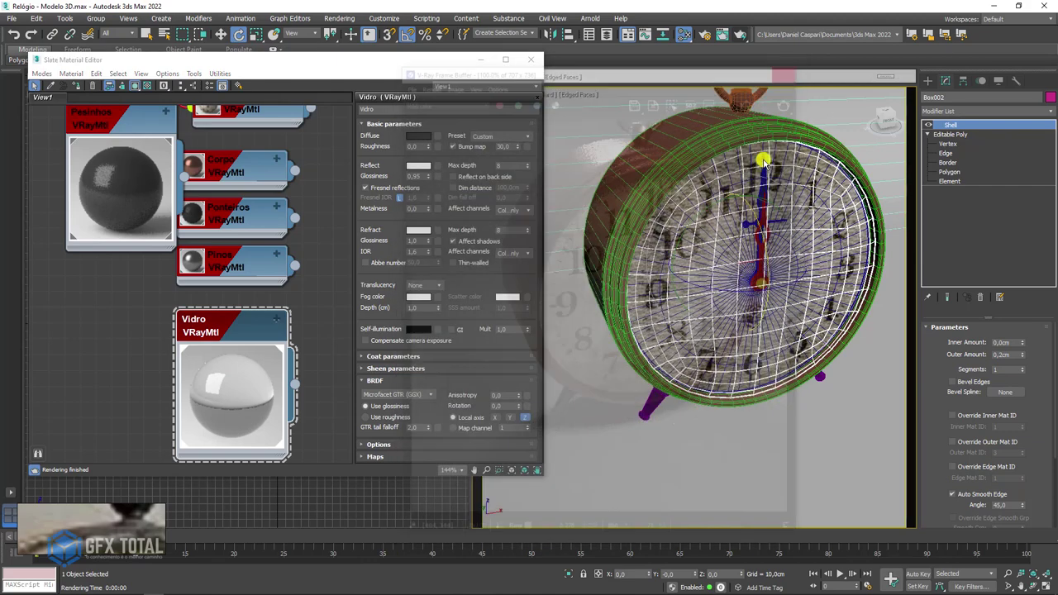
mouse_move(730, 256)
alt+middle_down()
mouse_move(782, 236)
mouse_move(735, 238)
mouse_move(739, 224)
mouse_move(694, 284)
alt+middle_up()
scroll(735, 238, down, 5)
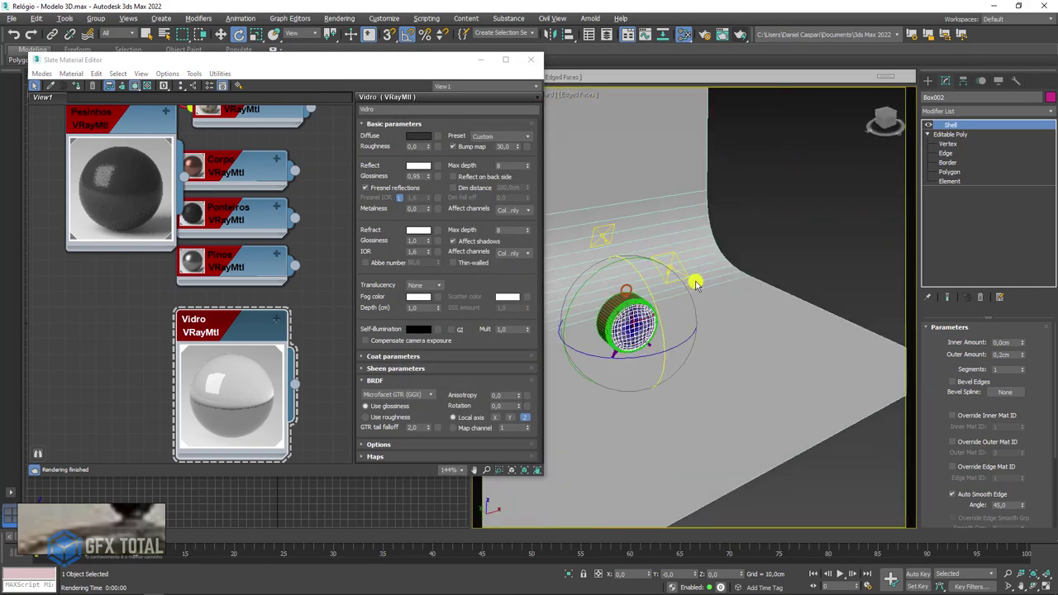
click(729, 35)
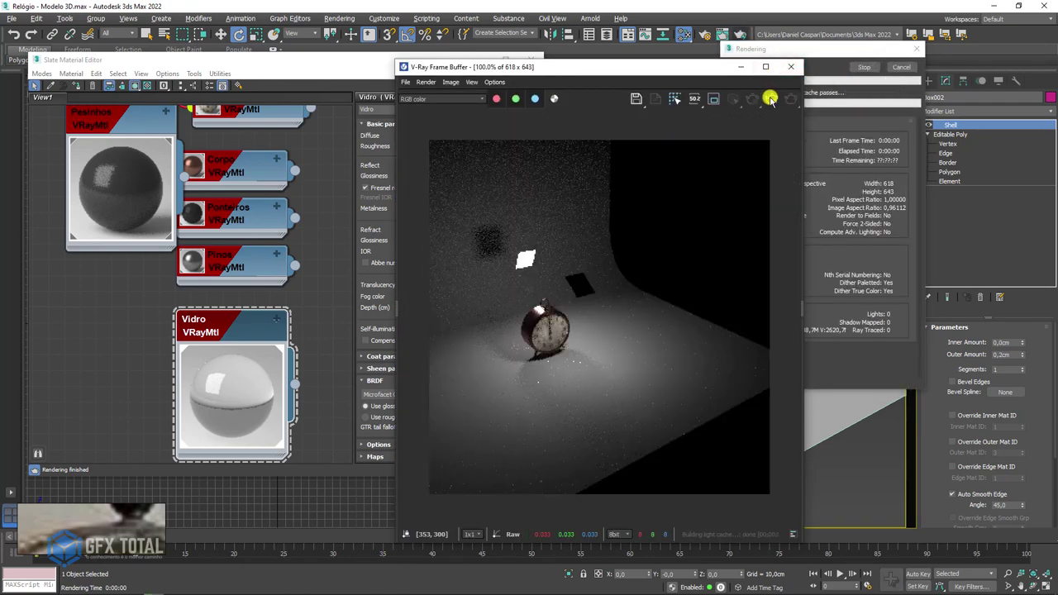
drag(691, 66, 429, 54)
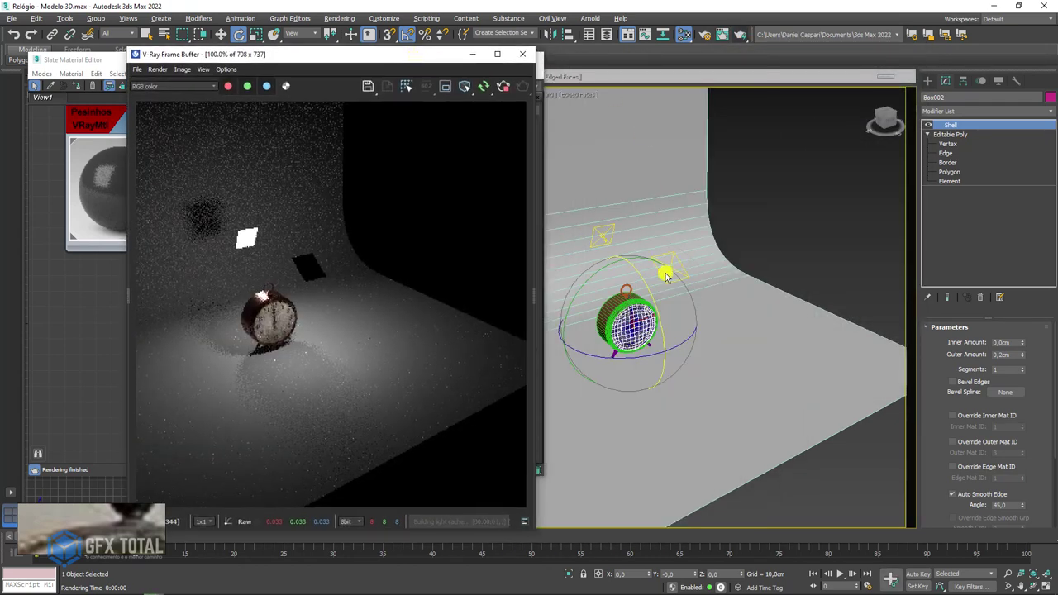
scroll(665, 273, up, 3)
click(699, 250)
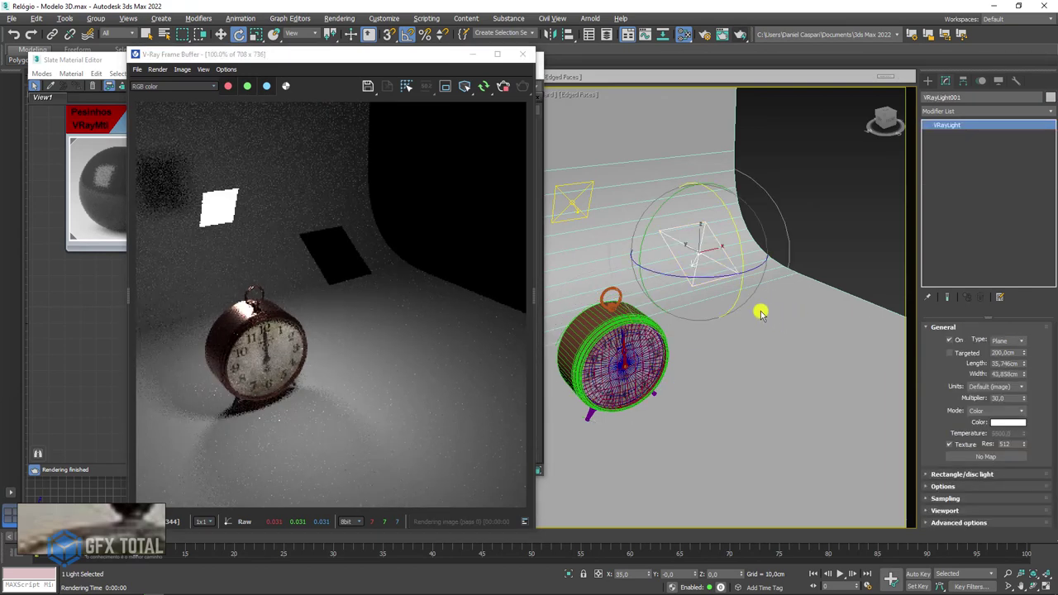
alt+middle_drag(761, 312, 709, 307)
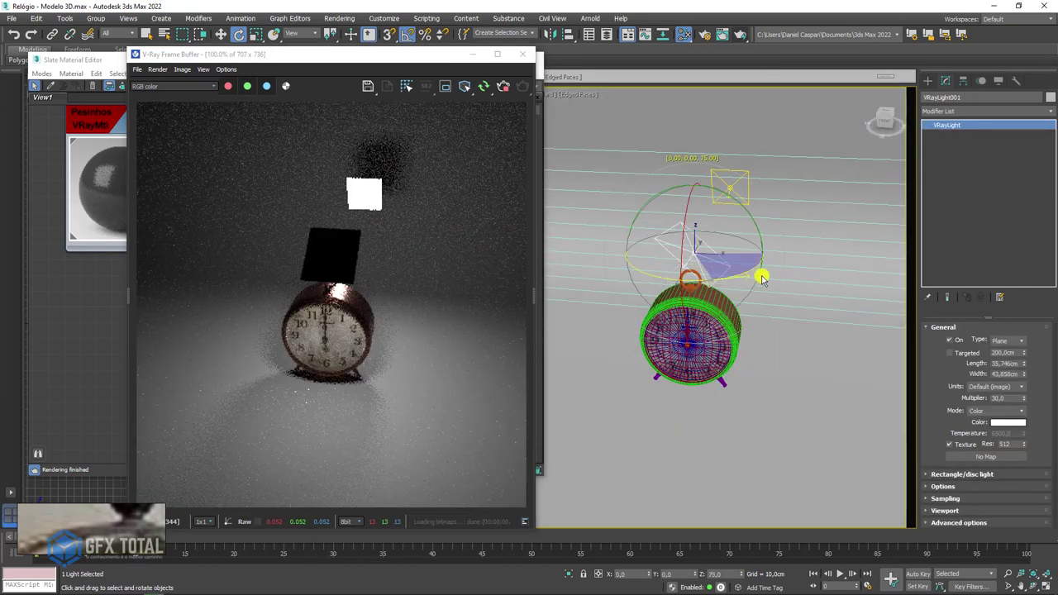
drag(762, 279, 724, 252)
alt+middle_drag(706, 241, 693, 229)
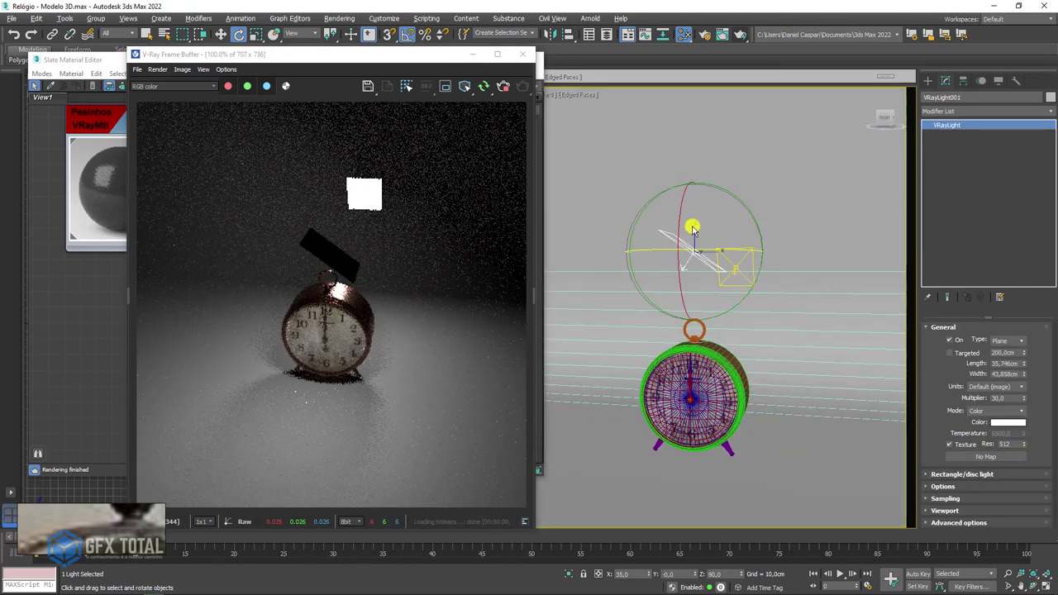
key(w)
drag(692, 229, 777, 325)
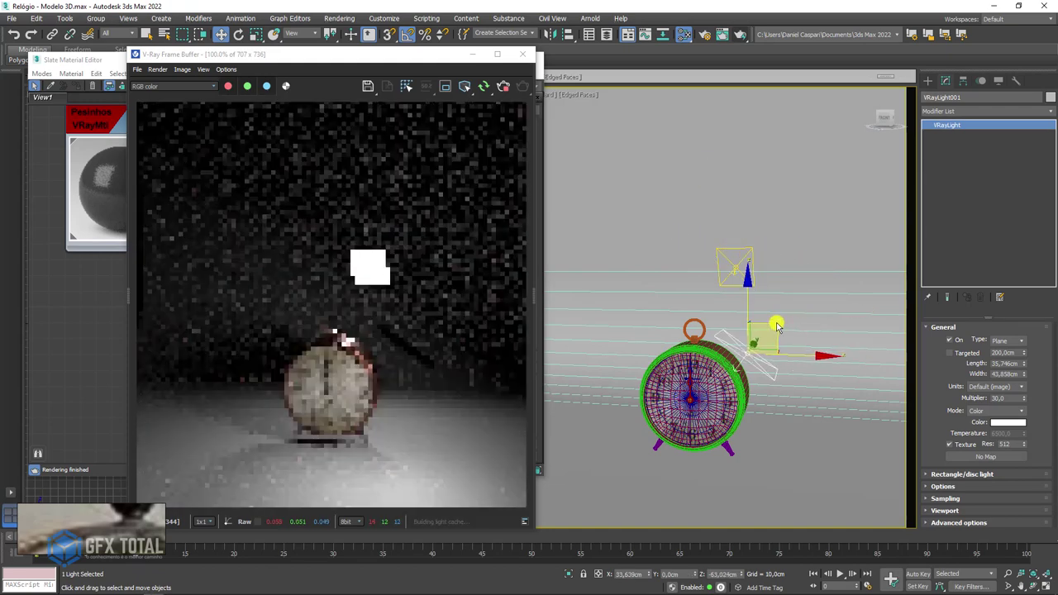
alt+middle_drag(777, 325, 763, 361)
drag(763, 361, 856, 343)
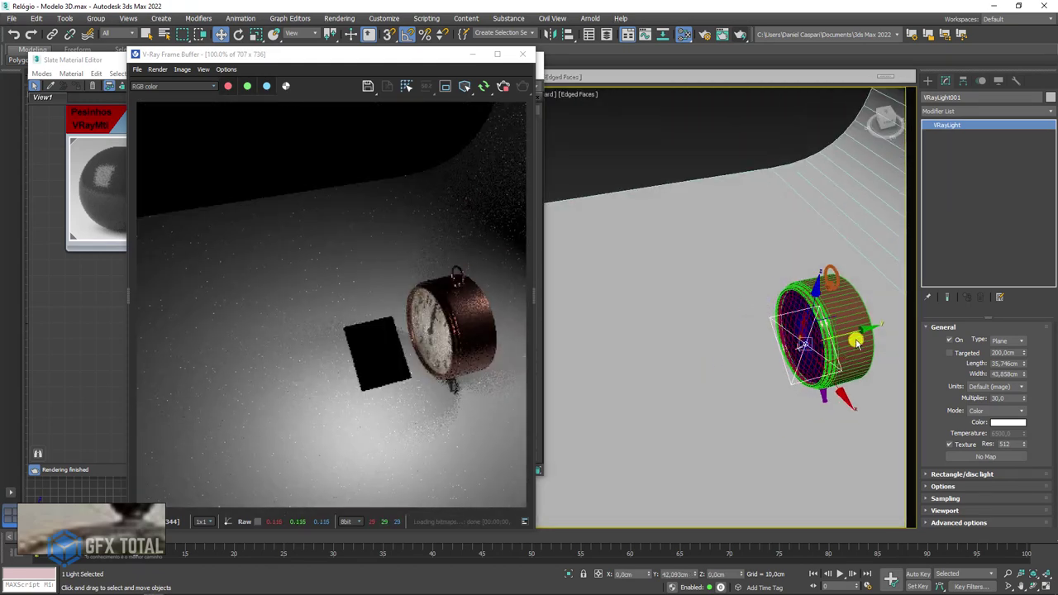
alt+middle_drag(677, 391, 760, 389)
scroll(763, 389, up, 5)
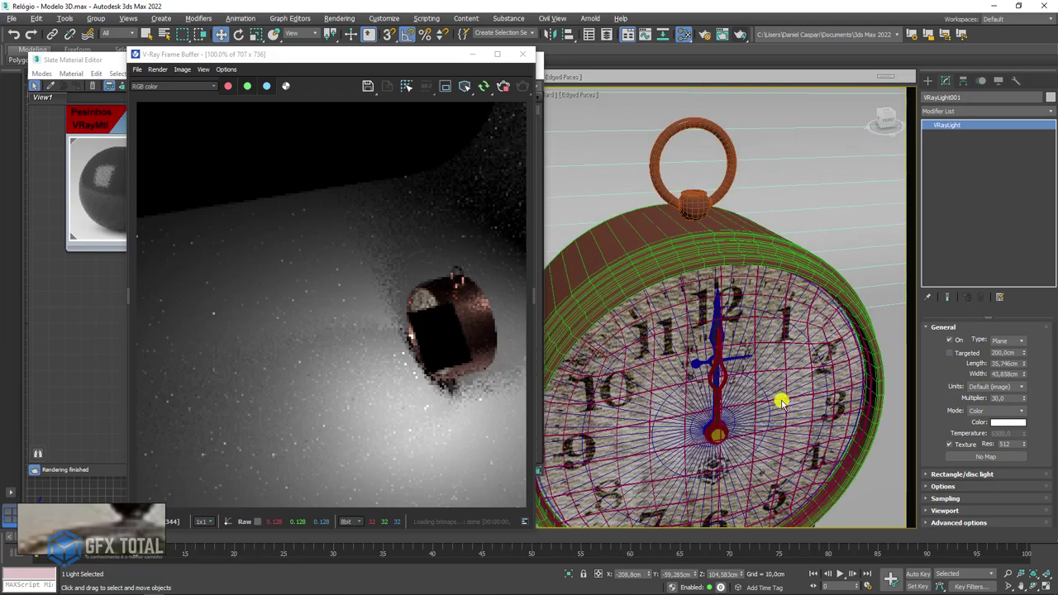
scroll(766, 381, up, 3)
mouse_move(765, 380)
alt+middle_down()
mouse_move(741, 291)
mouse_move(774, 267)
alt+middle_up()
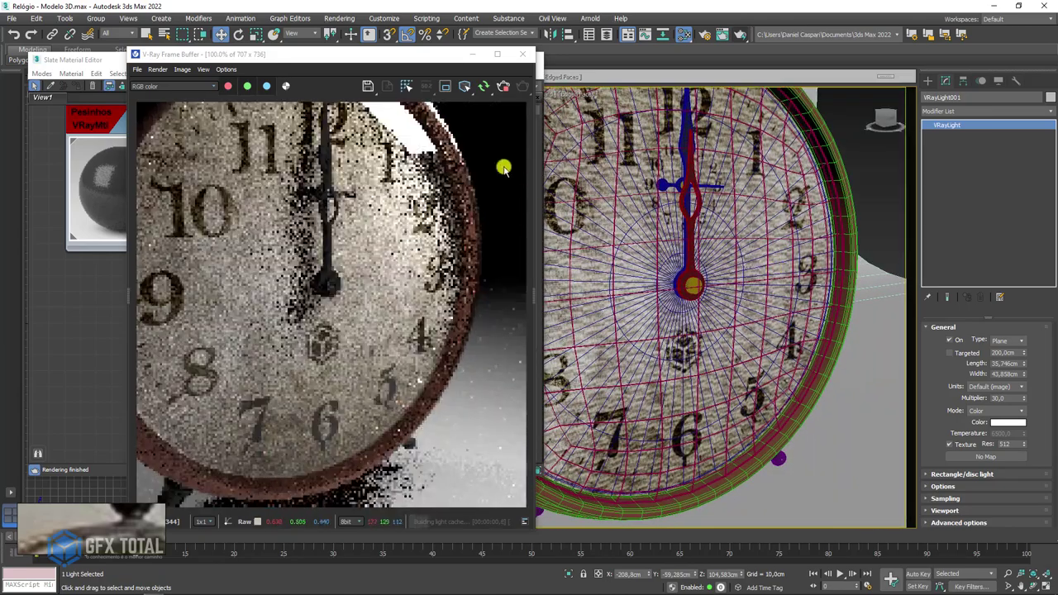
scroll(699, 264, down, 3)
alt+middle_drag(699, 264, 708, 260)
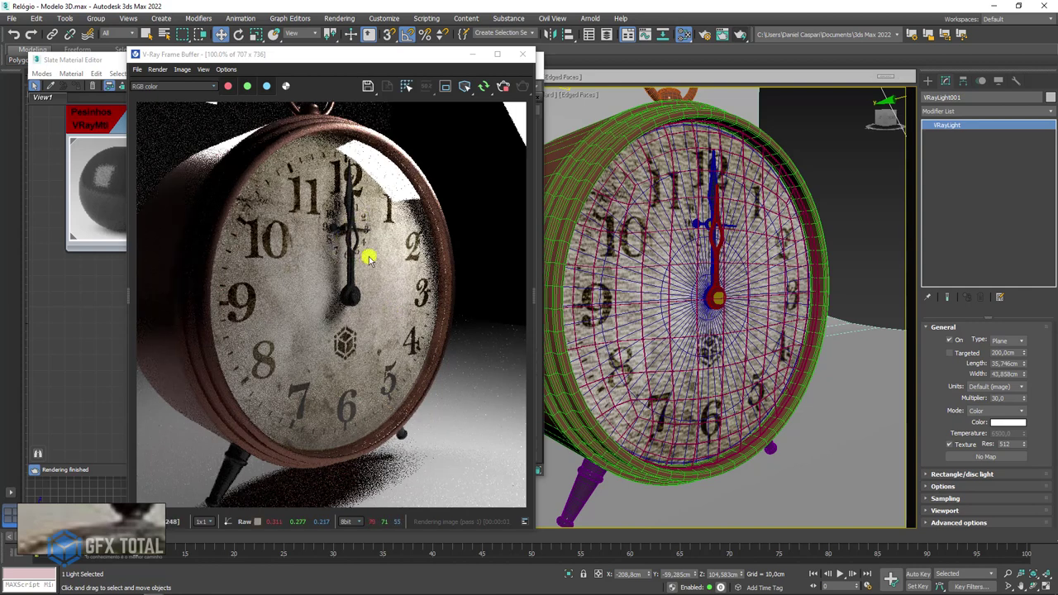
Step: Hide the clock face and rotate the red hand to point toward 4
click(734, 301)
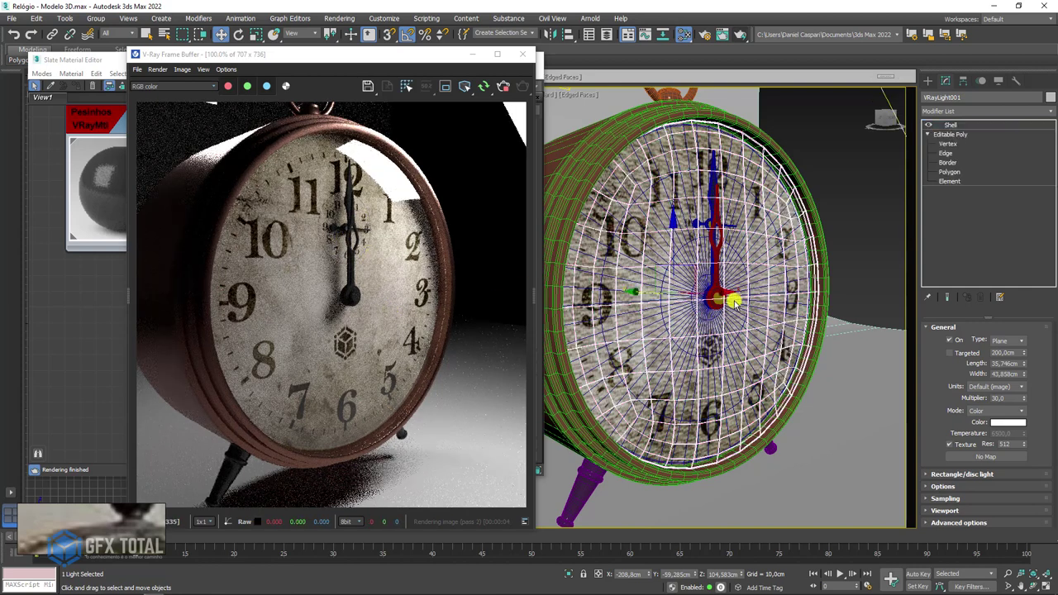
right_click(734, 302)
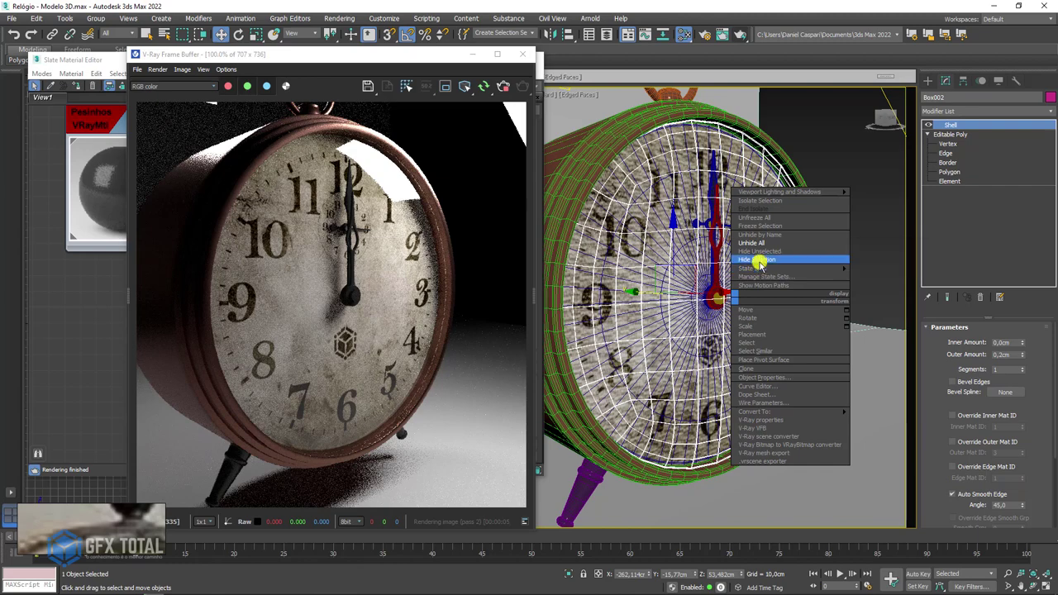
click(757, 260)
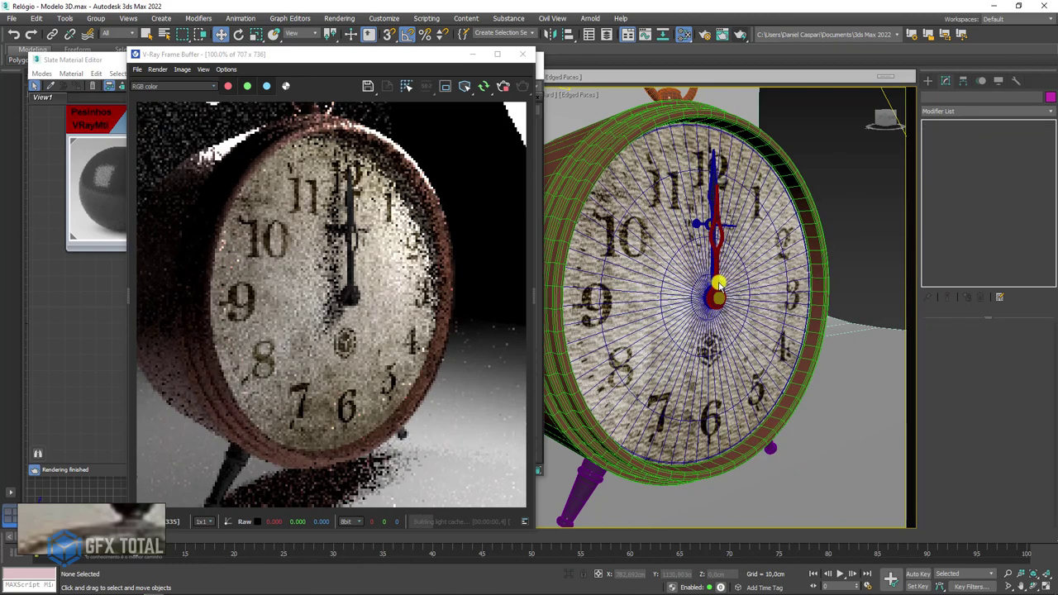
click(715, 289)
key(e)
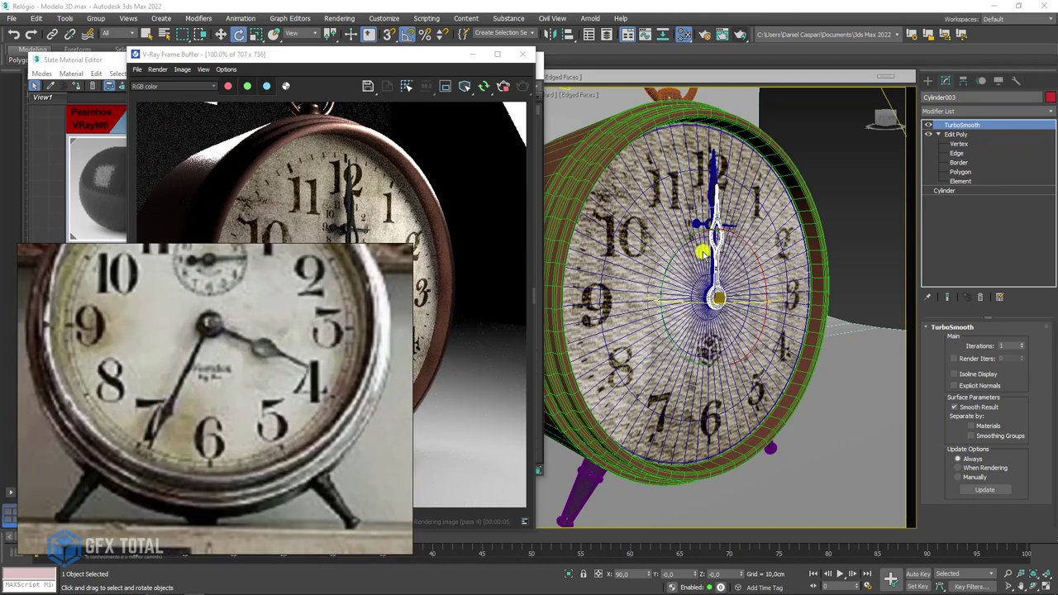
drag(664, 272, 727, 231)
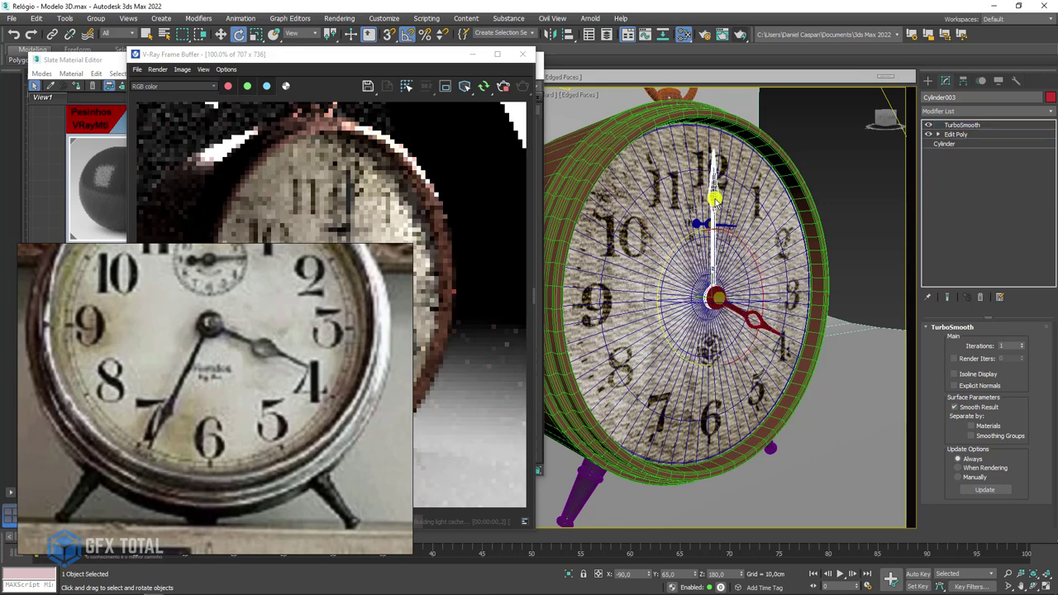
Step: Rotate the white hand toward 7 and nudge the subdial hand, checking the reference photo
click(712, 198)
drag(653, 281, 649, 342)
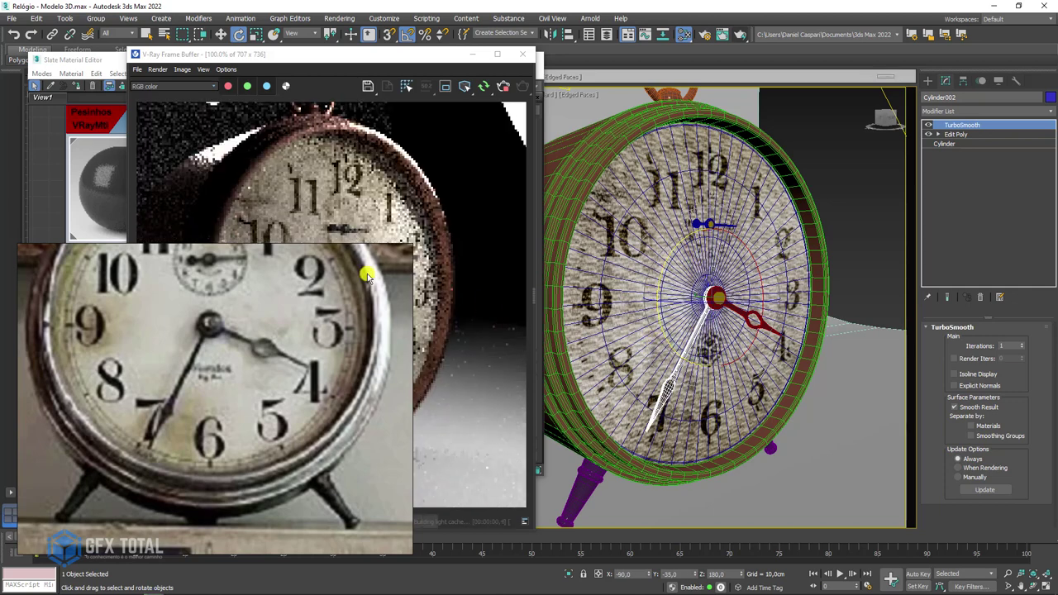
click(412, 246)
drag(412, 246, 438, 170)
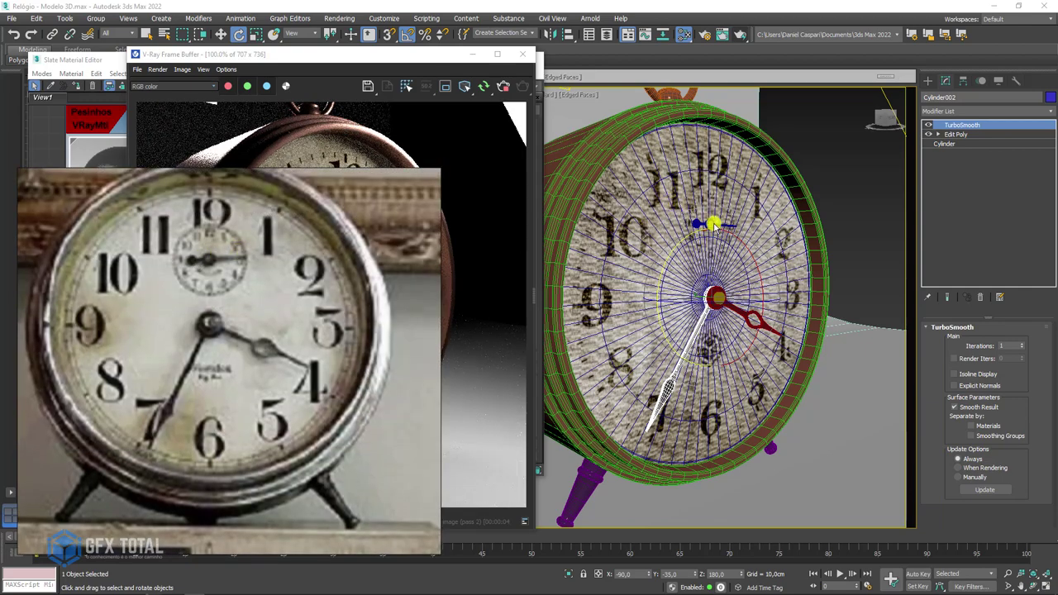
scroll(712, 225, up, 5)
click(685, 223)
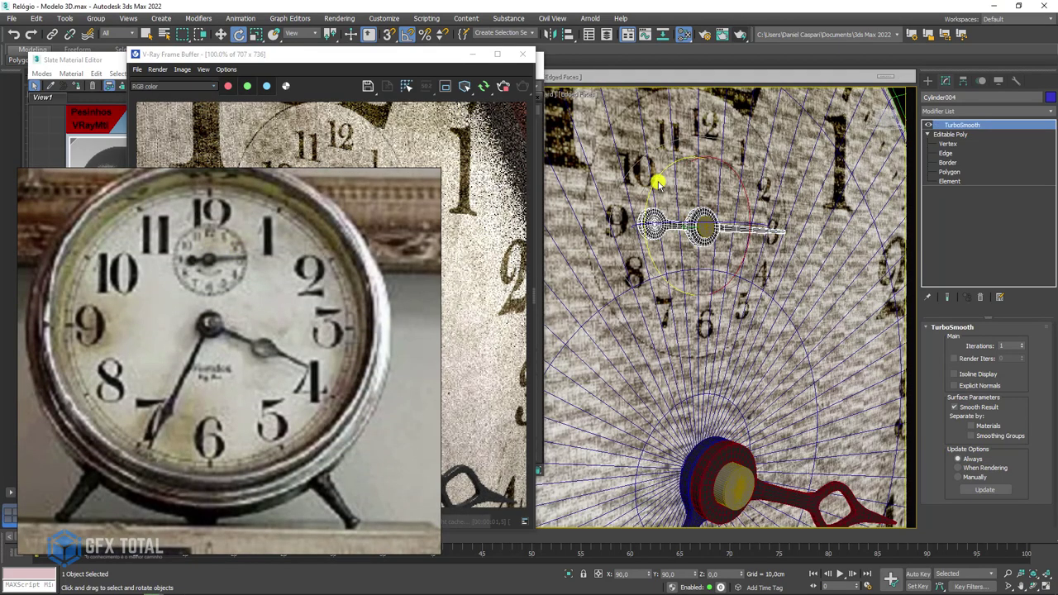
drag(659, 183, 655, 186)
Step: Shrink the reference photo away and orbit to a side view of the clock
scroll(653, 183, down, 5)
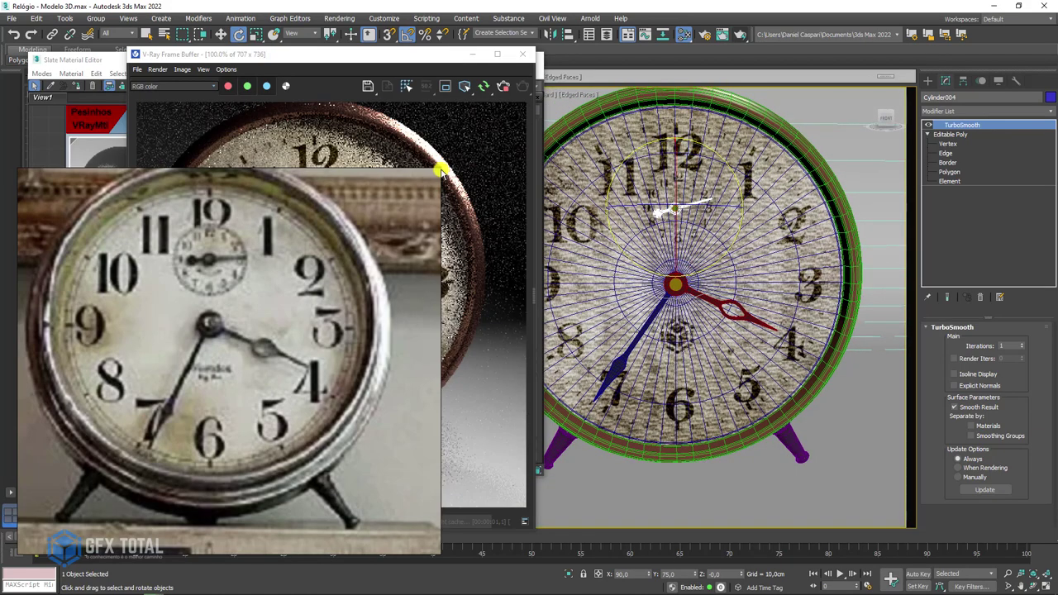
drag(443, 172, 210, 398)
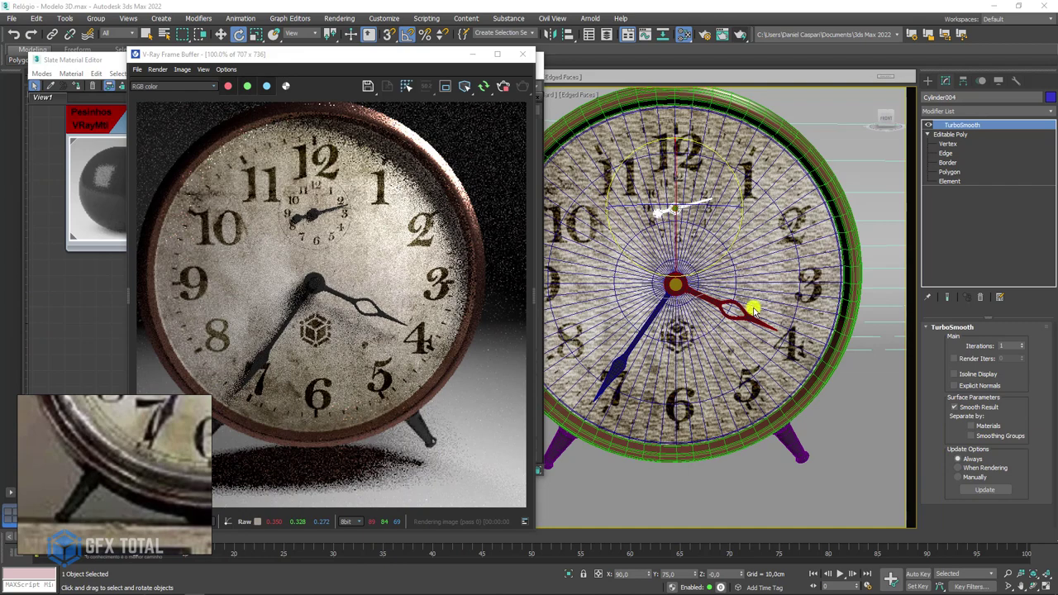
middle_drag(754, 309, 767, 286)
scroll(456, 279, down, 3)
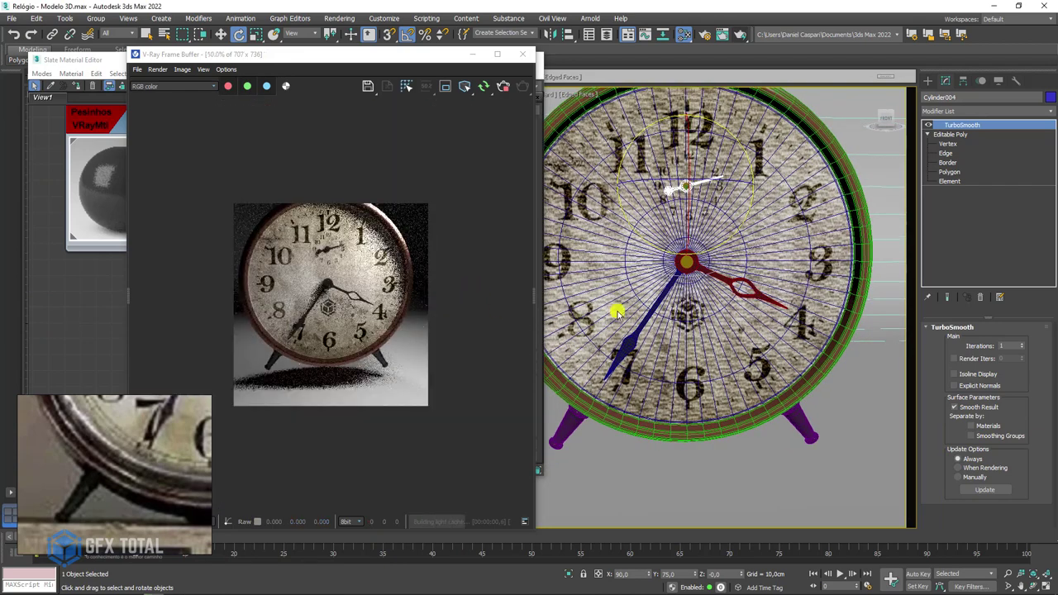
scroll(720, 317, down, 5)
mouse_move(720, 317)
alt+middle_down()
mouse_move(780, 324)
mouse_move(764, 281)
alt+middle_up()
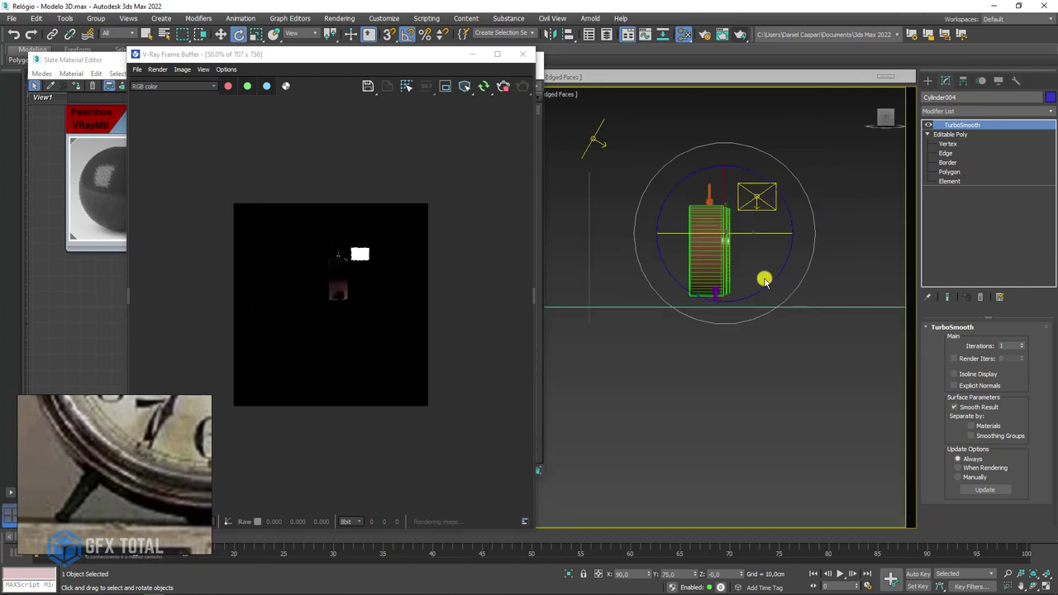
Step: Unhide all objects and move the nine clock pieces together down and left
click(724, 296)
scroll(730, 262, up, 4)
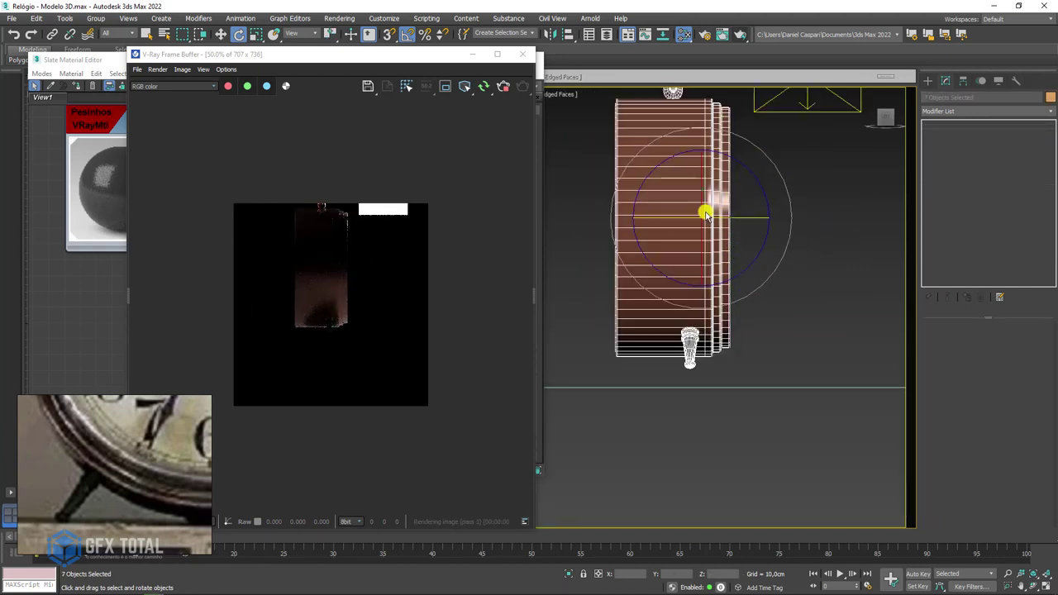
right_click(756, 237)
click(780, 176)
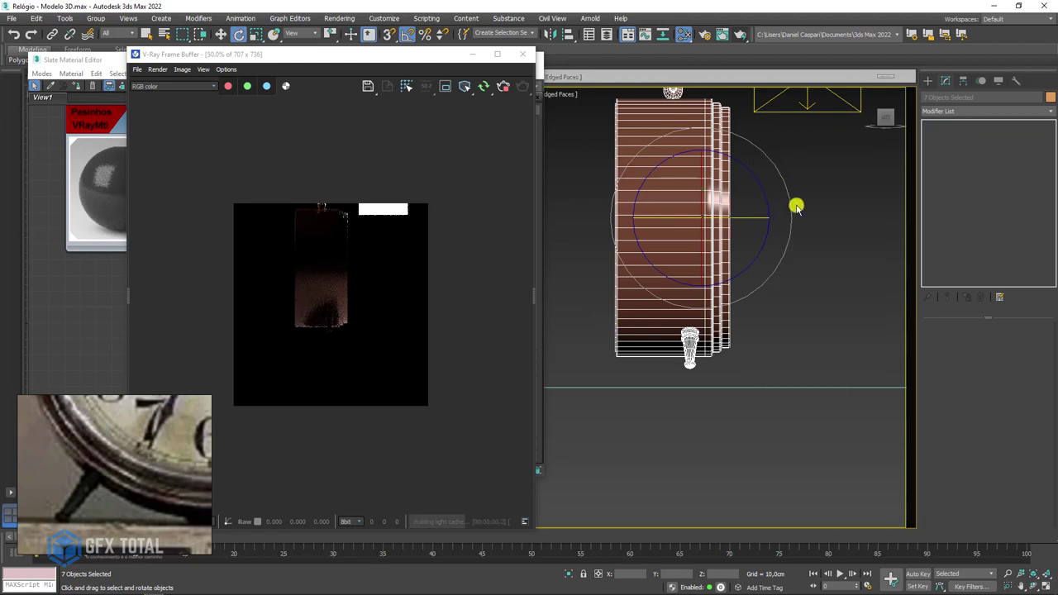
drag(597, 281, 599, 280)
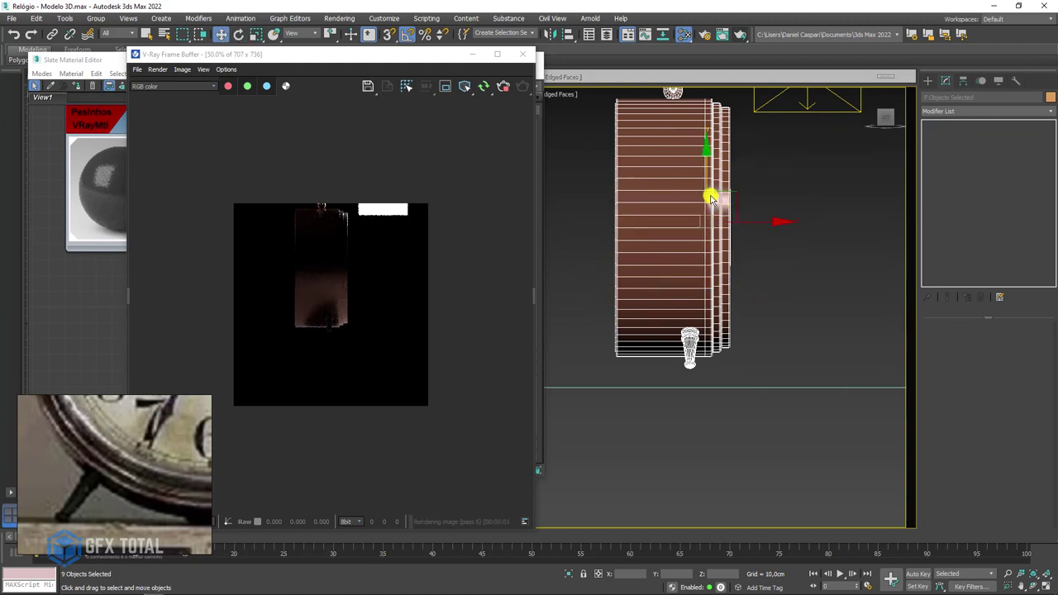
drag(726, 193, 712, 219)
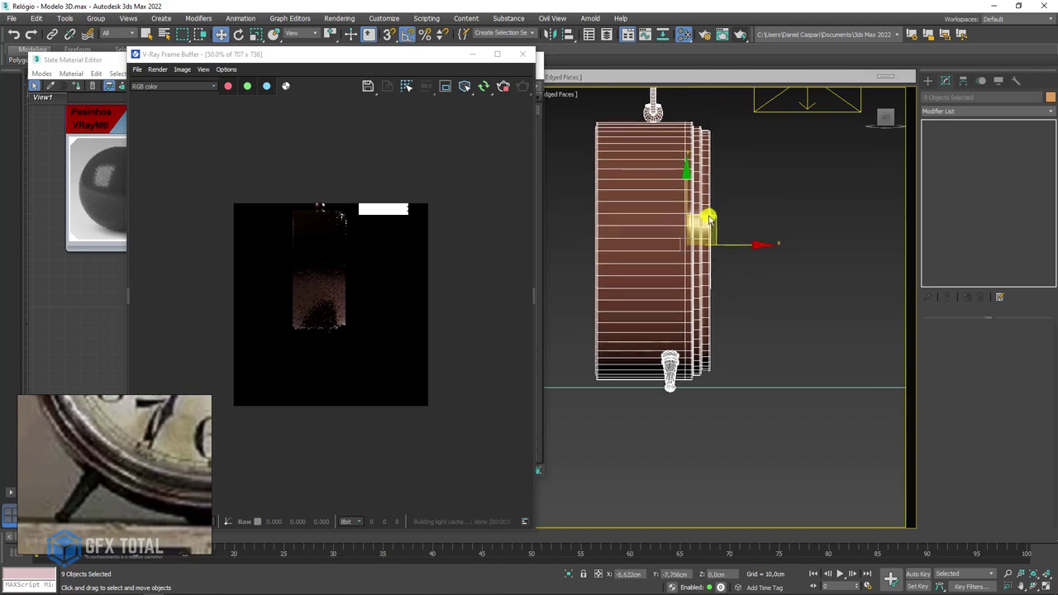
Step: Rotate the whole clock so it leans slightly backward
key(e)
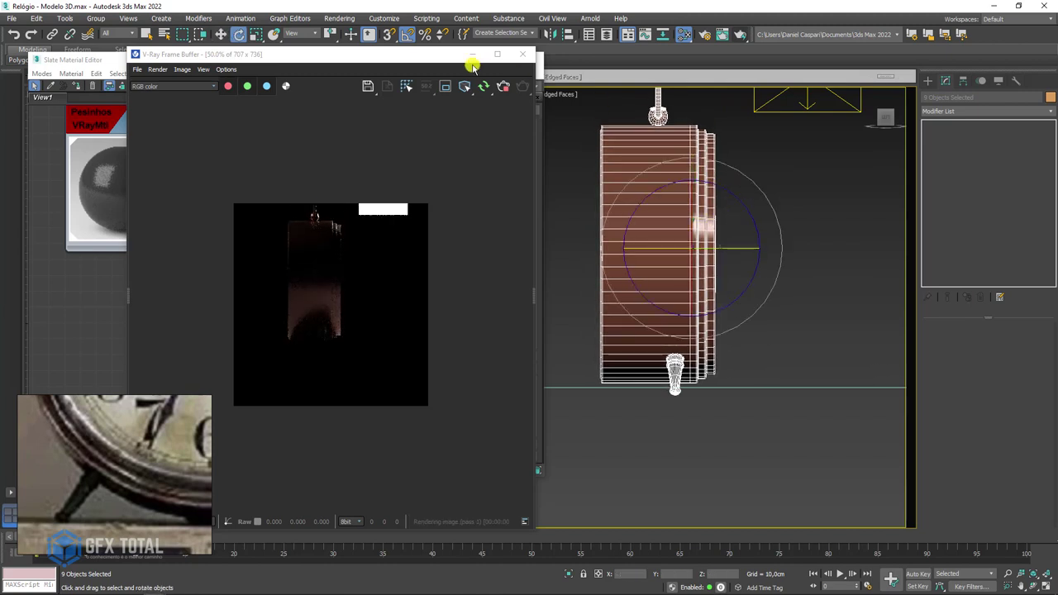
drag(422, 60, 372, 78)
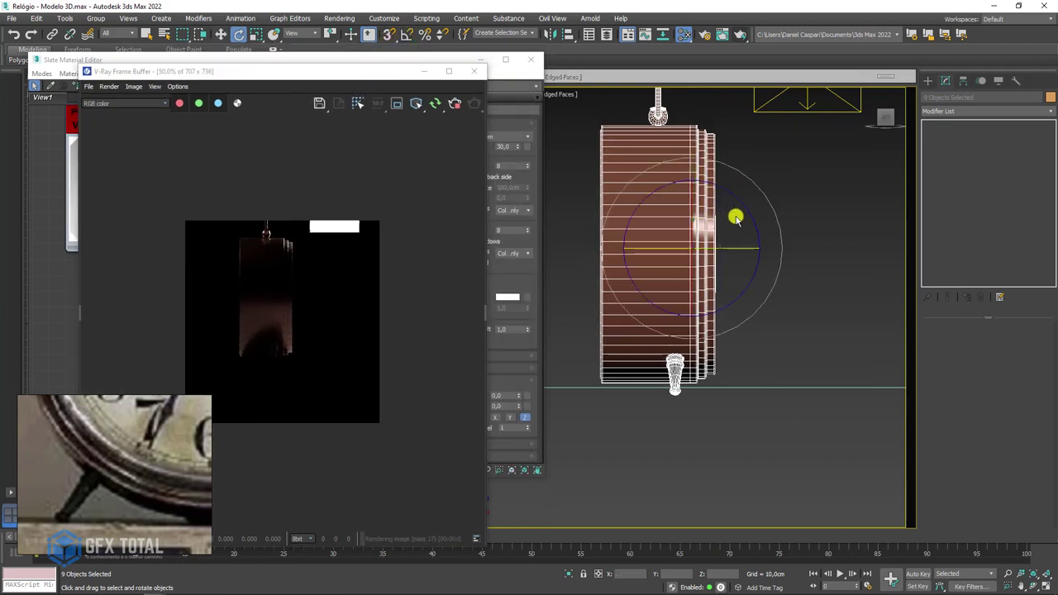
drag(746, 214, 711, 211)
key(w)
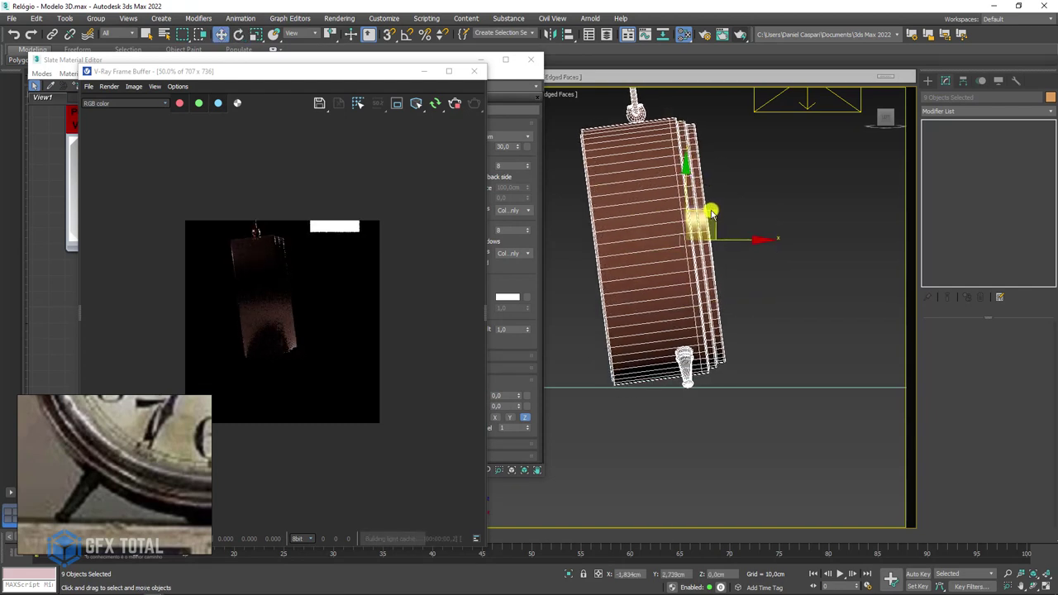
key(e)
drag(744, 208, 716, 214)
key(w)
Step: Zoom and orbit the Perspective viewport to face the clock front
scroll(691, 395, up, 5)
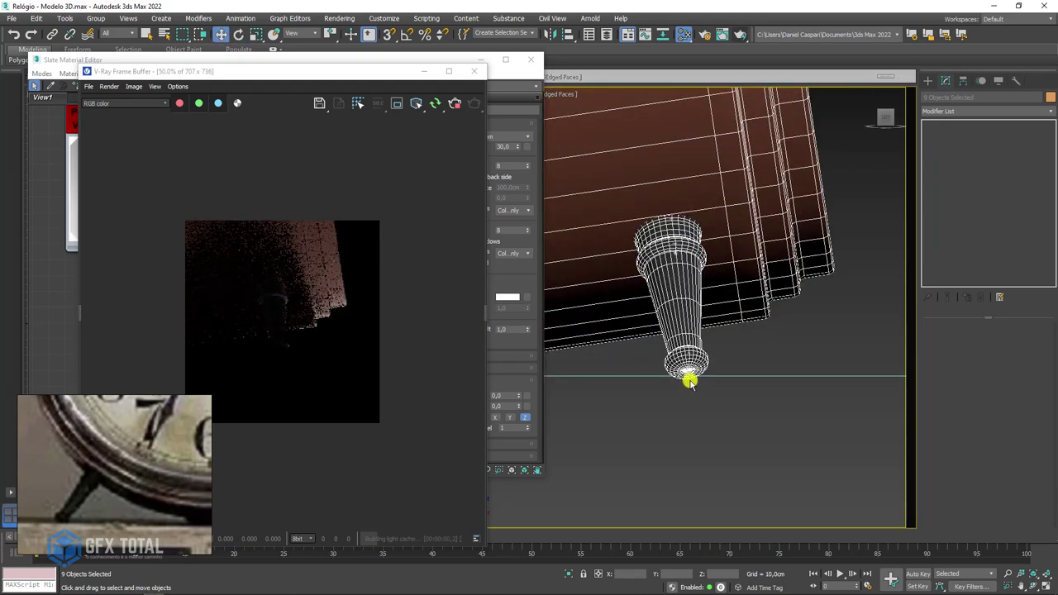
scroll(687, 373, up, 2)
scroll(685, 378, up, 2)
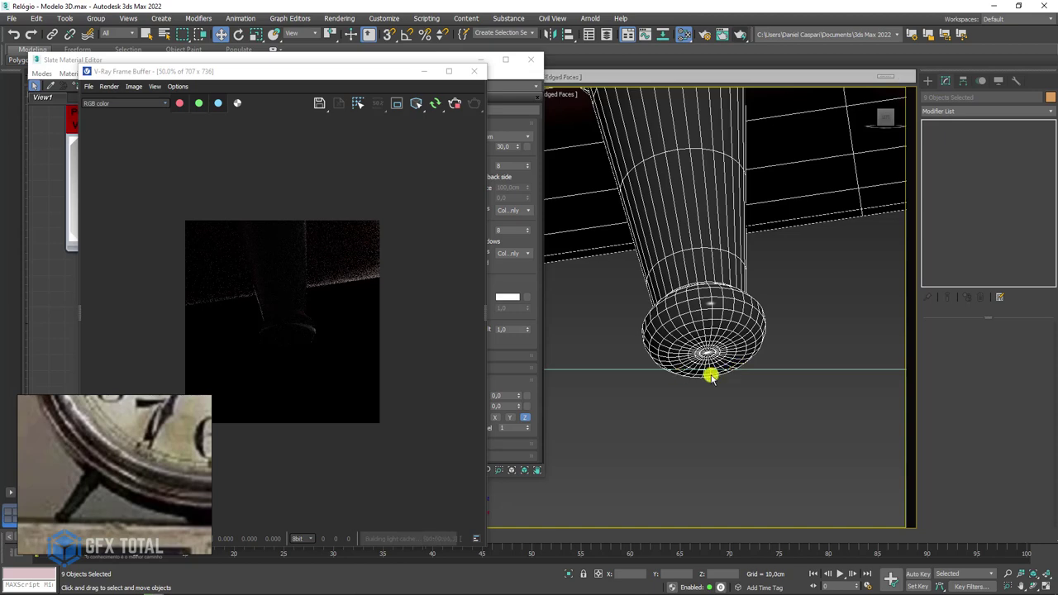
scroll(709, 373, down, 8)
scroll(709, 372, up, 7)
scroll(718, 364, up, 1)
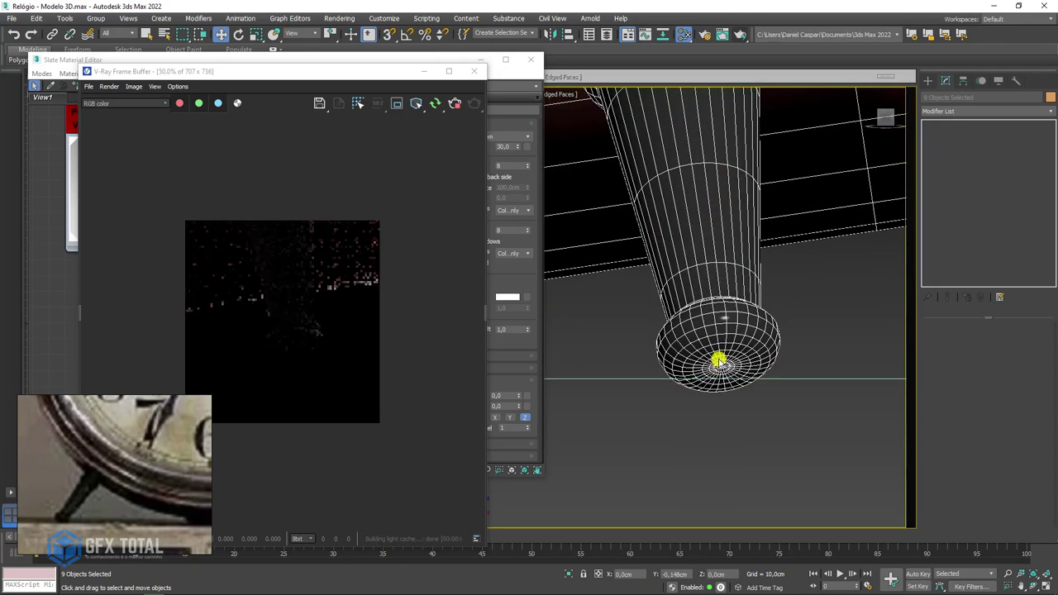
scroll(719, 361, down, 4)
scroll(721, 340, down, 3)
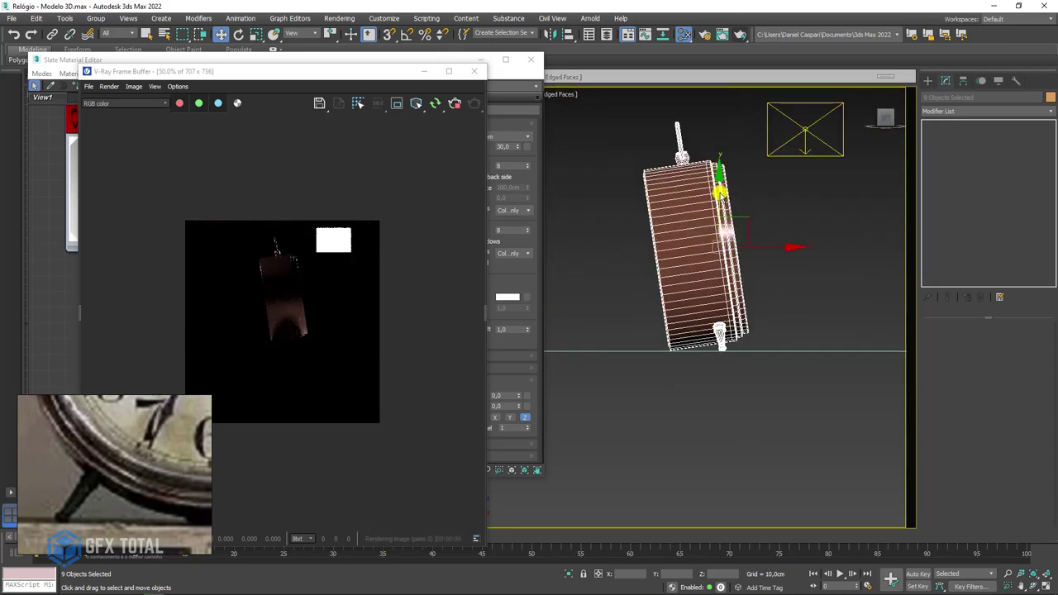
scroll(738, 328, up, 3)
scroll(728, 330, up, 2)
scroll(747, 356, up, 2)
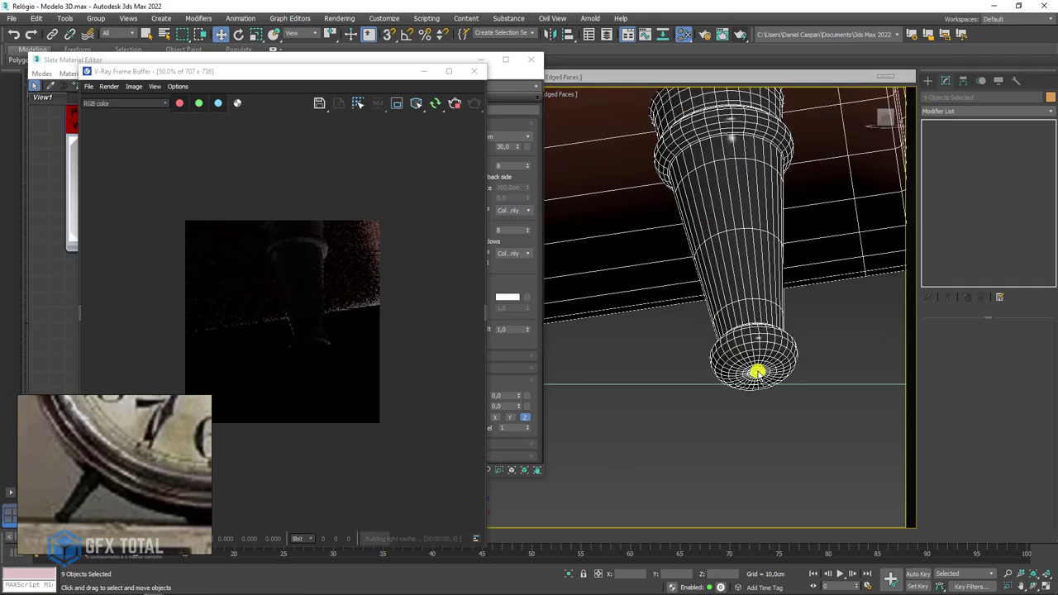
scroll(756, 372, up, 1)
scroll(752, 369, up, 2)
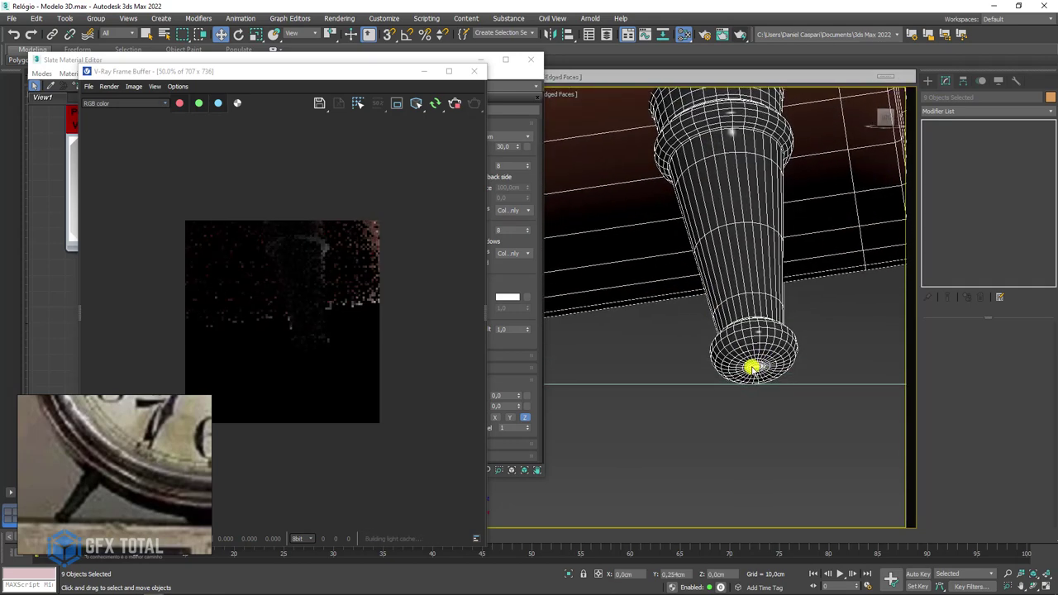
scroll(751, 368, down, 4)
scroll(581, 372, down, 2)
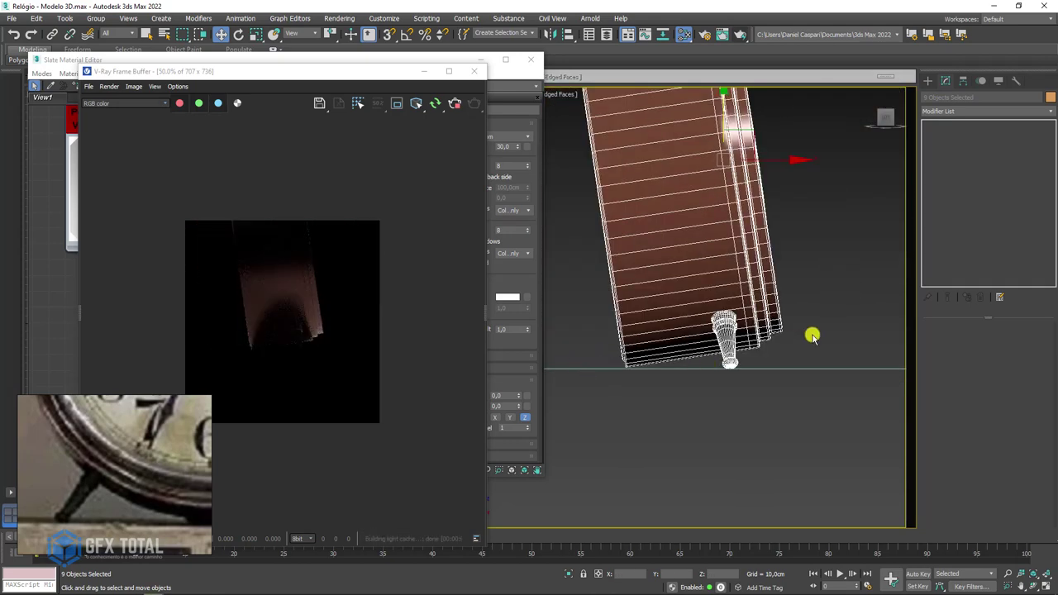
alt+middle_drag(812, 335, 609, 378)
scroll(711, 368, up, 2)
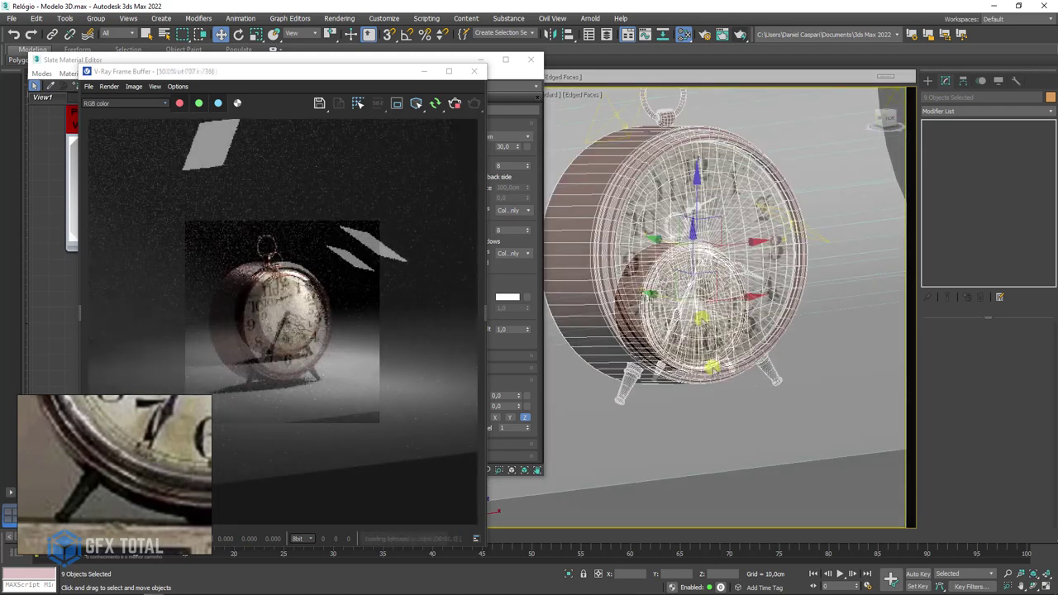
scroll(707, 347, down, 2)
alt+middle_drag(704, 323, 722, 323)
Step: Turn off the render window's always-on-top, frame the hands' central pin closely and select the hand
key(shift+z)
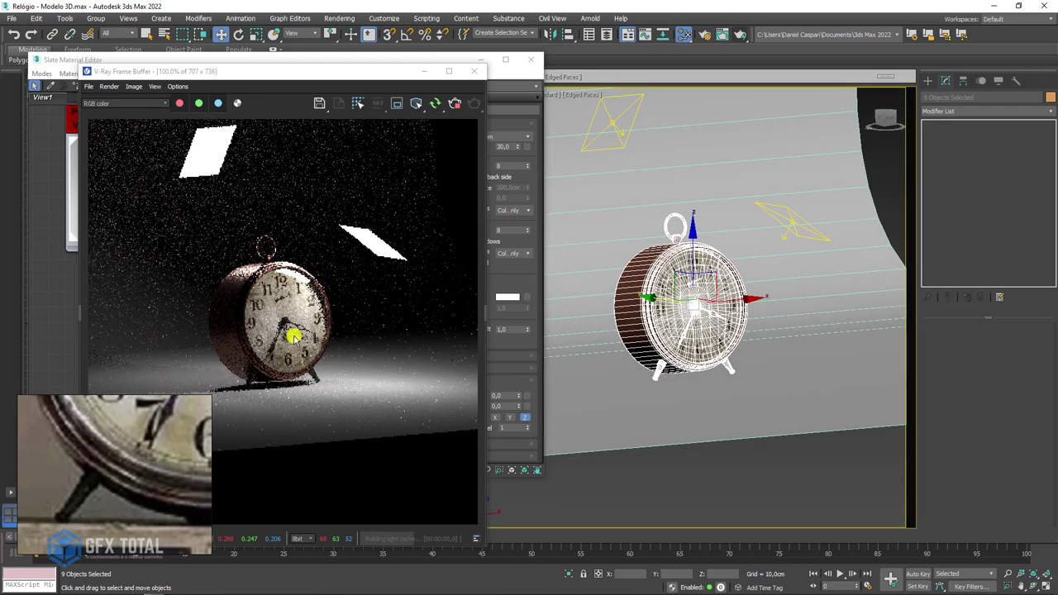
scroll(292, 335, up, 1)
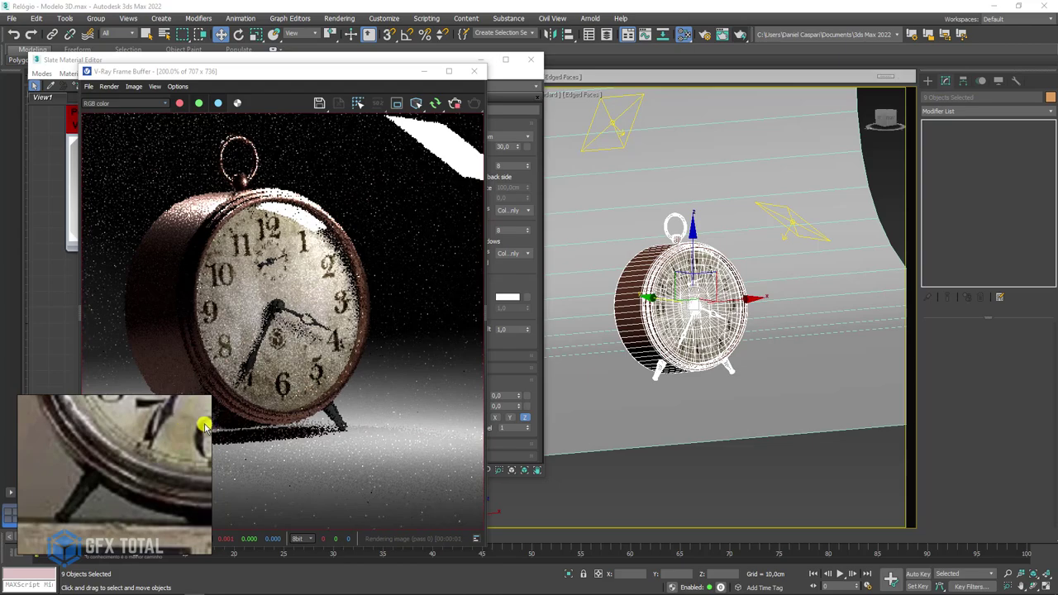
key(ctrl+shift+a)
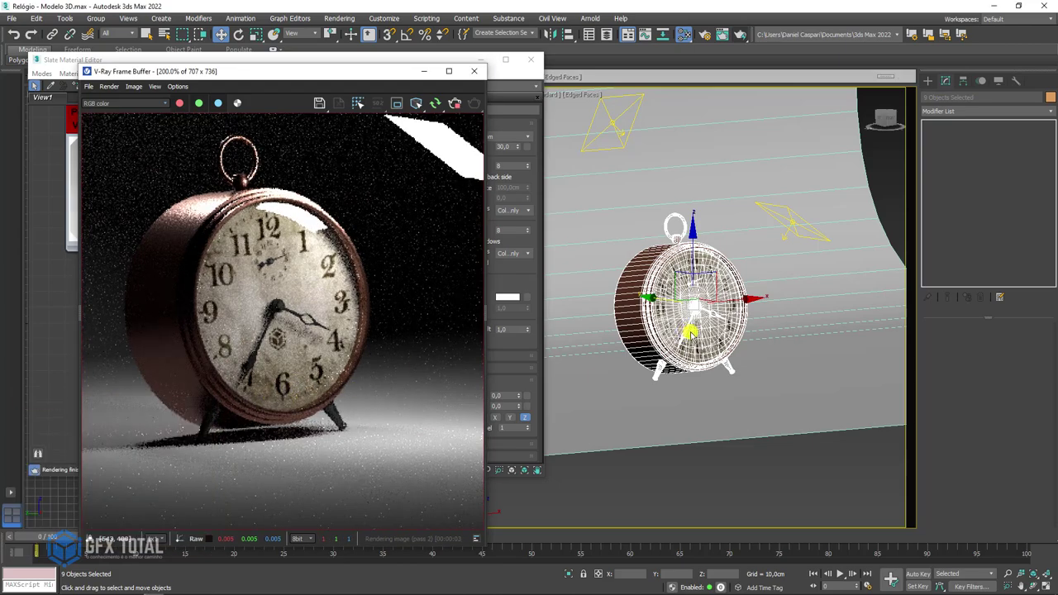
alt+middle_drag(690, 333, 680, 338)
scroll(705, 349, up, 5)
scroll(732, 365, up, 3)
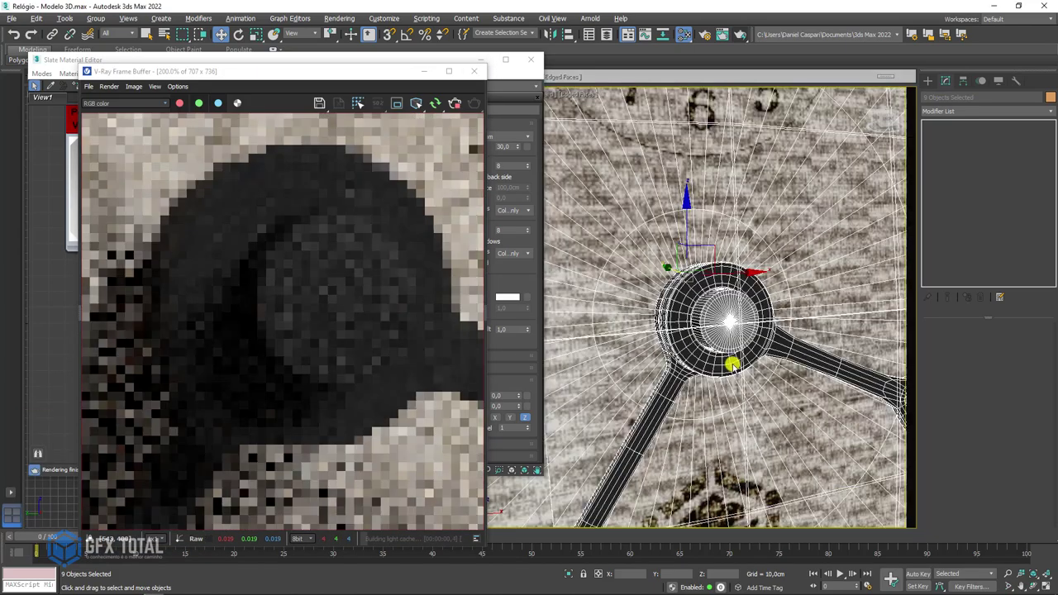
scroll(732, 365, down, 4)
scroll(732, 364, down, 4)
scroll(664, 350, up, 4)
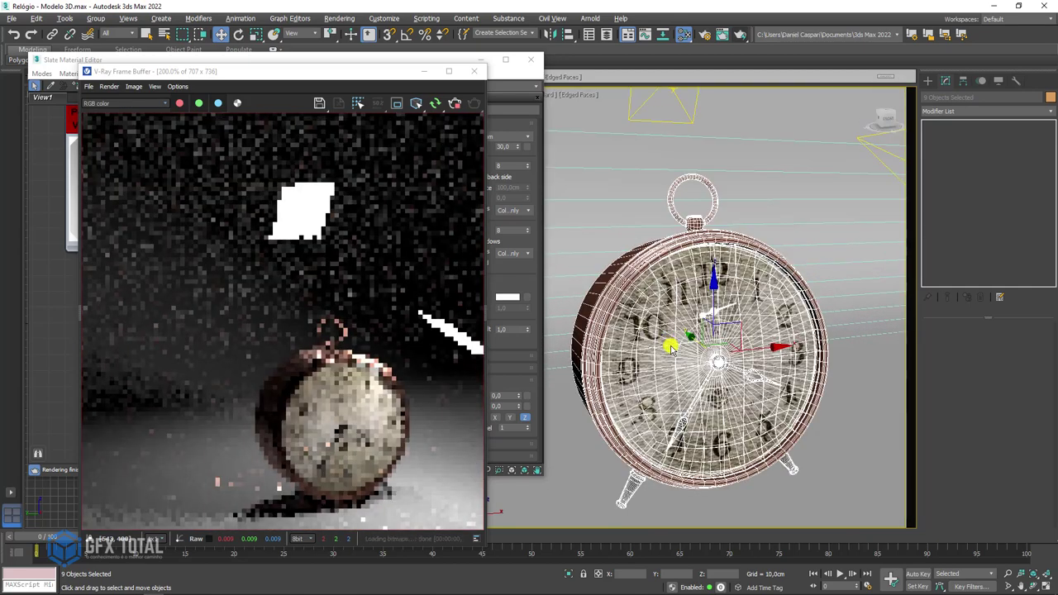
mouse_move(669, 347)
alt+middle_down()
mouse_move(714, 382)
mouse_move(710, 311)
alt+middle_up()
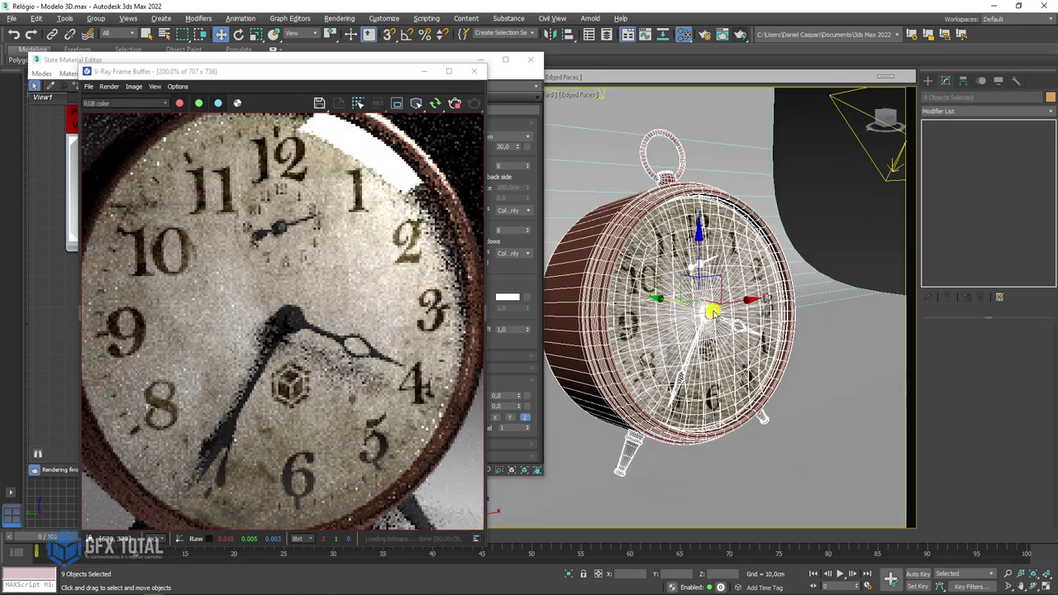
scroll(712, 313, up, 4)
scroll(702, 314, up, 3)
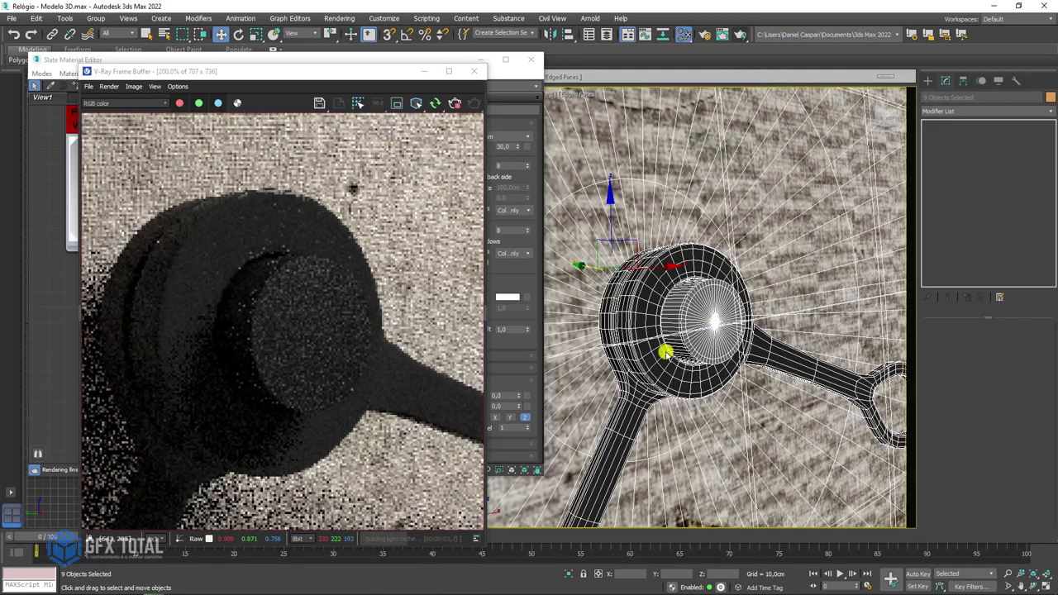
click(668, 372)
Step: Select the pino cylinder at the hand pivot and place the material editor beside the render
right_click(684, 356)
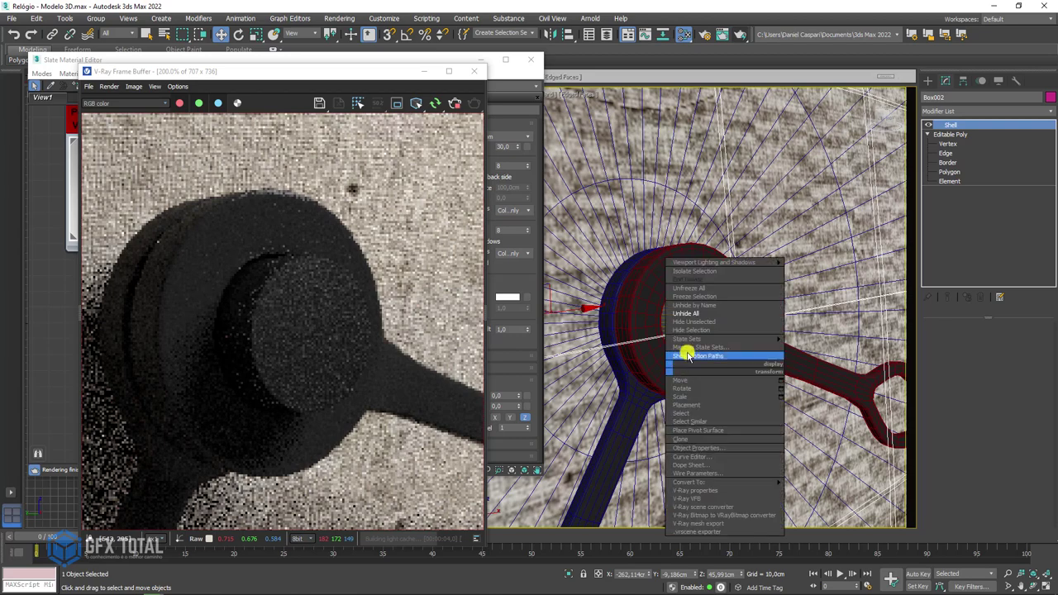
click(698, 335)
click(694, 330)
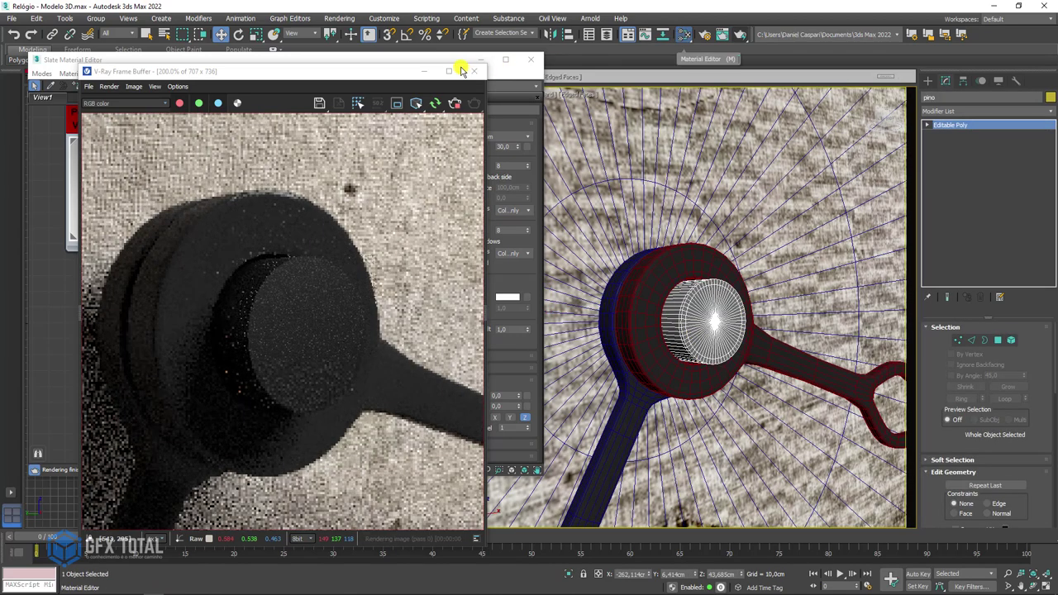
drag(376, 60, 893, 74)
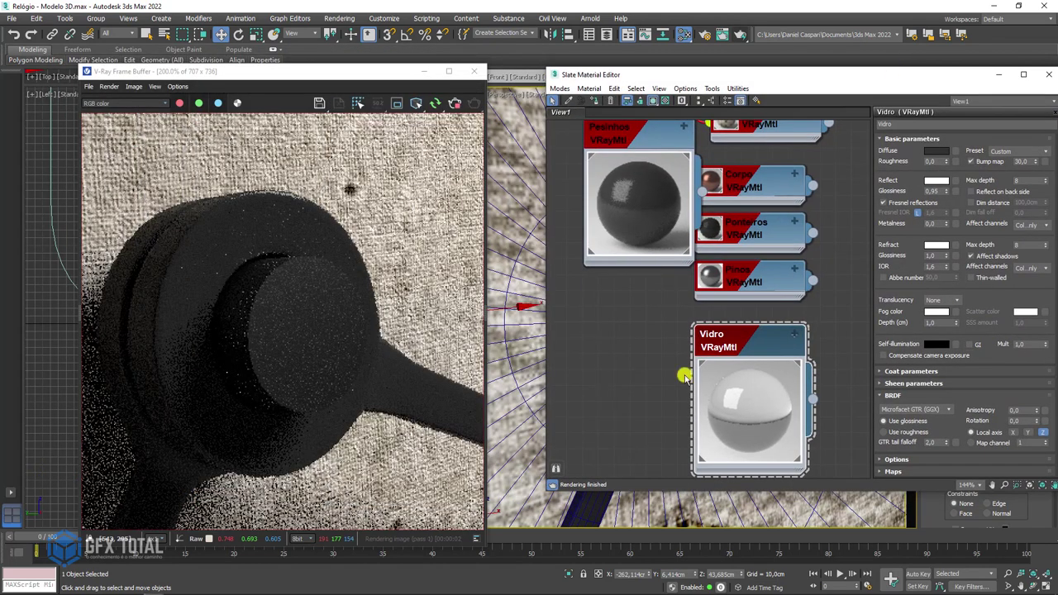
Step: Set the Pinos material diffuse to pure white (255) and glossiness to 0,6
click(735, 338)
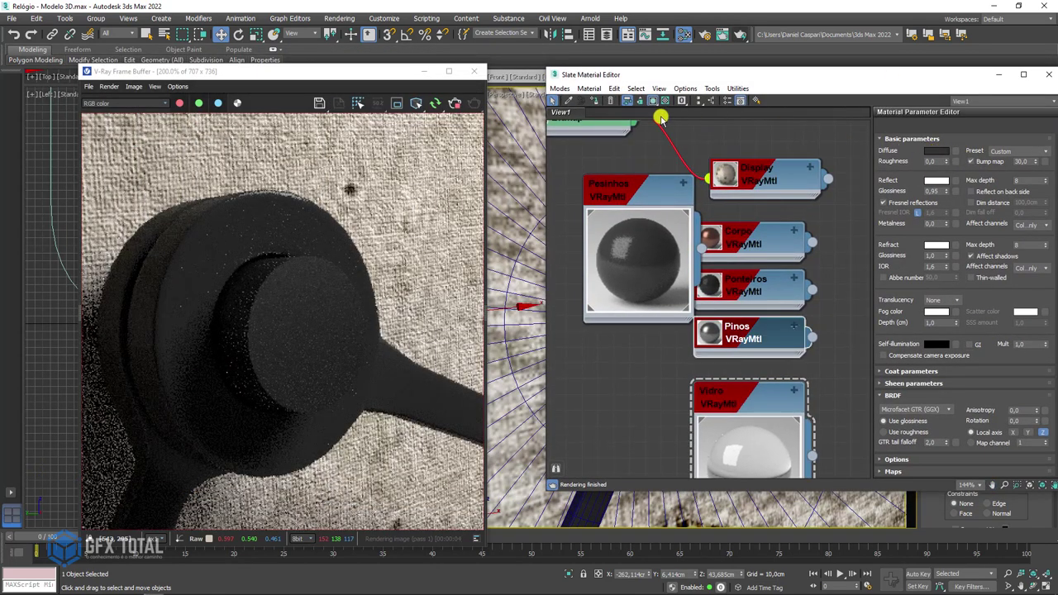
click(878, 144)
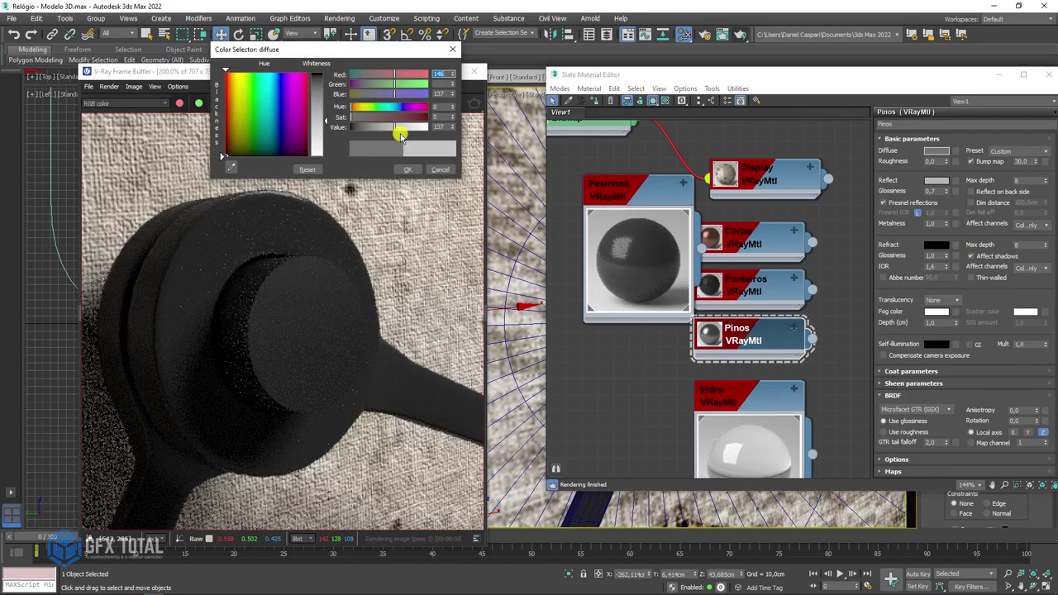
drag(401, 135, 428, 126)
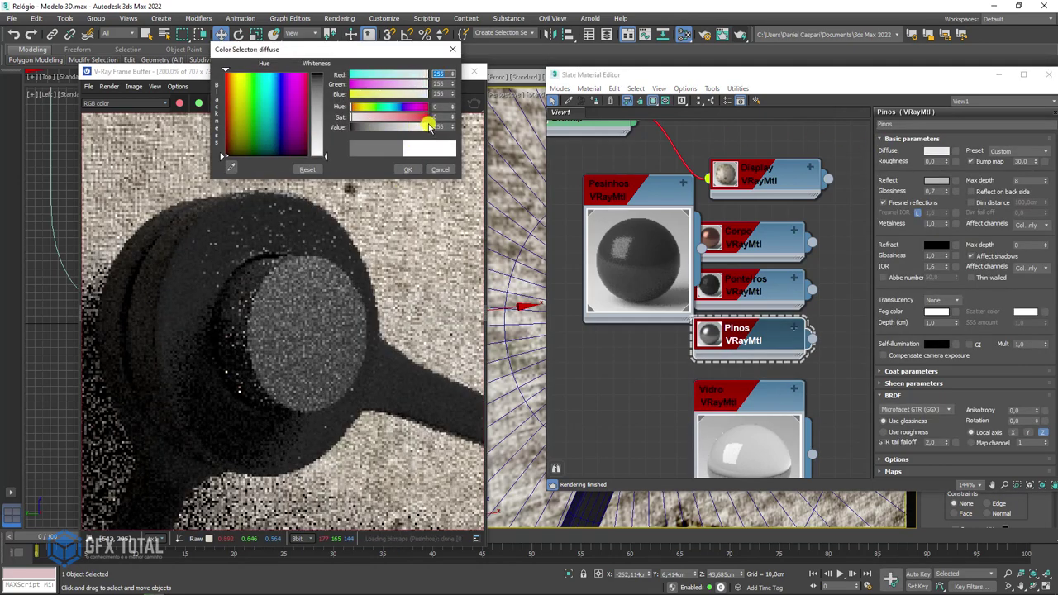
click(408, 170)
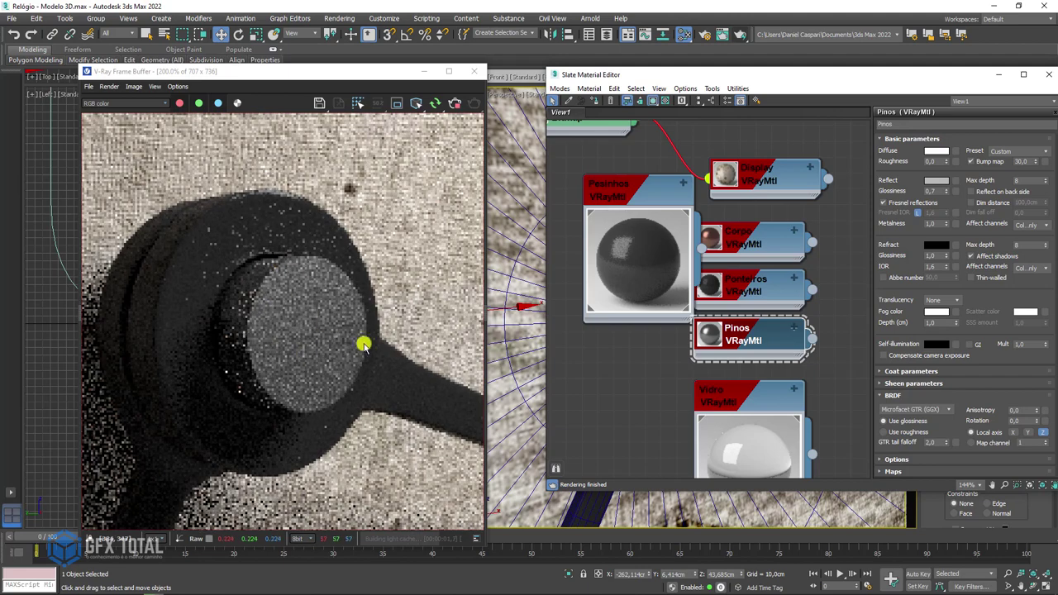
double_click(931, 192)
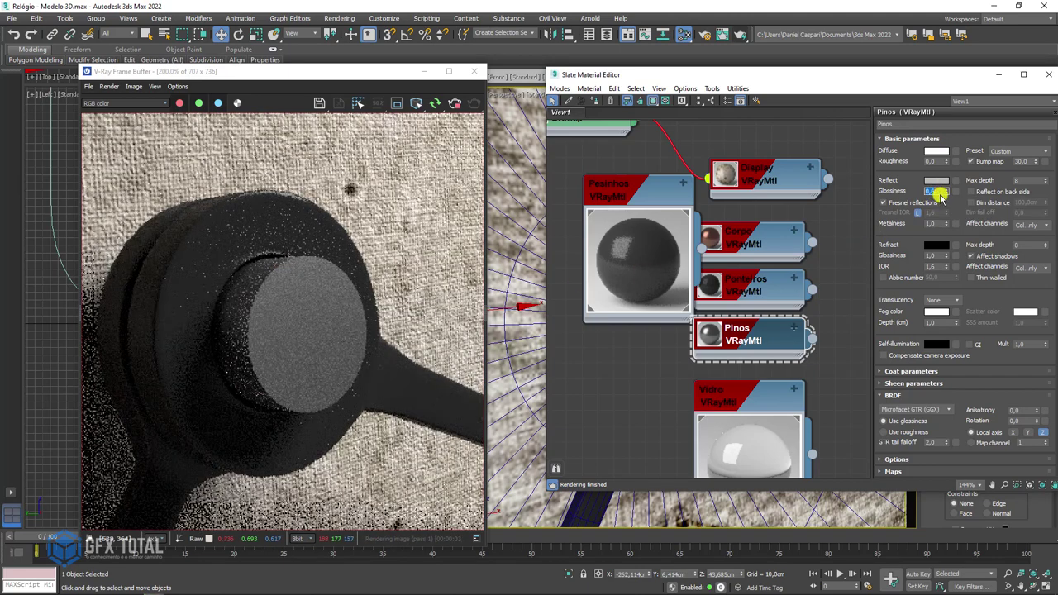
text(0,6)
key(Return)
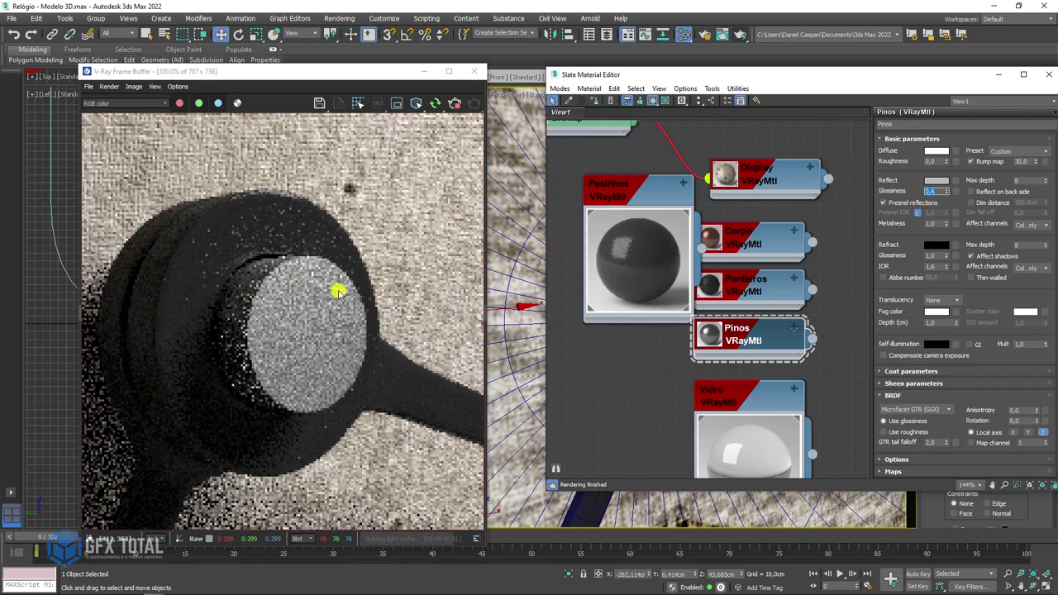
Step: Scroll through the Pinos parameters and shift the material editor slightly left
scroll(337, 290, down, 2)
scroll(290, 313, down, 2)
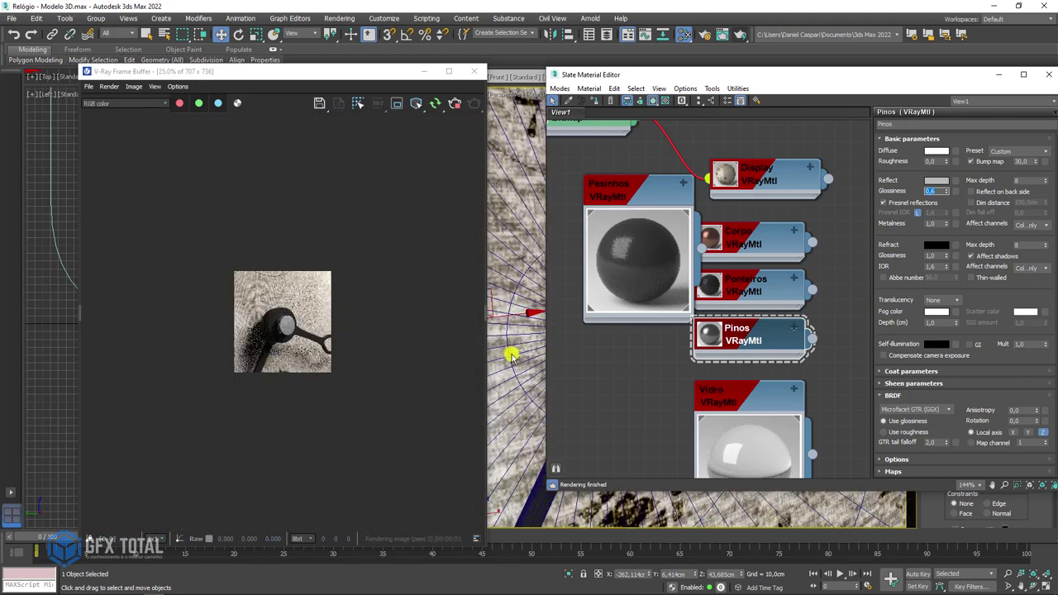
scroll(476, 333, up, 2)
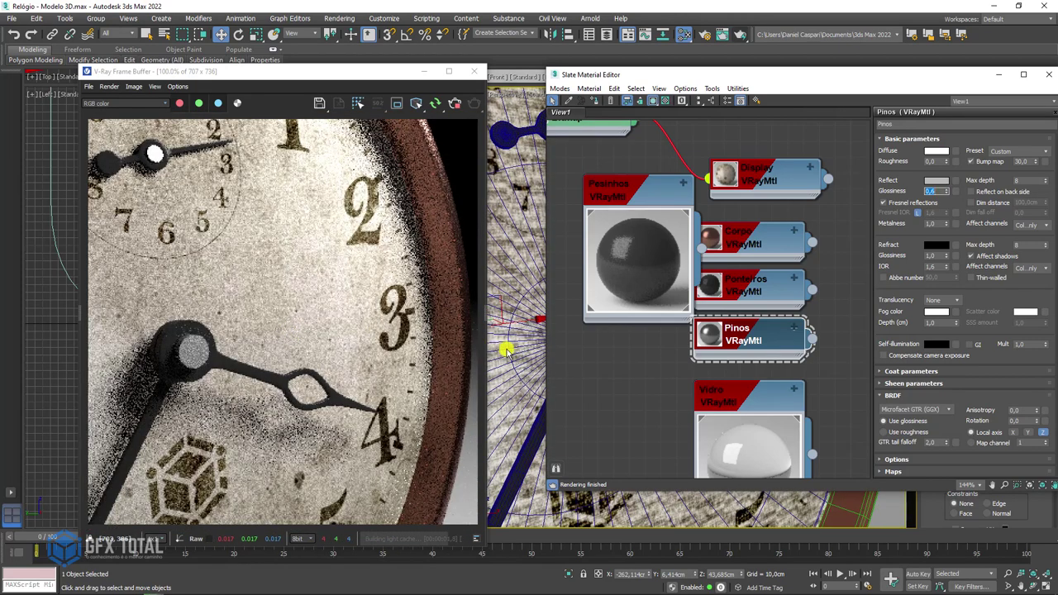
scroll(506, 348, down, 5)
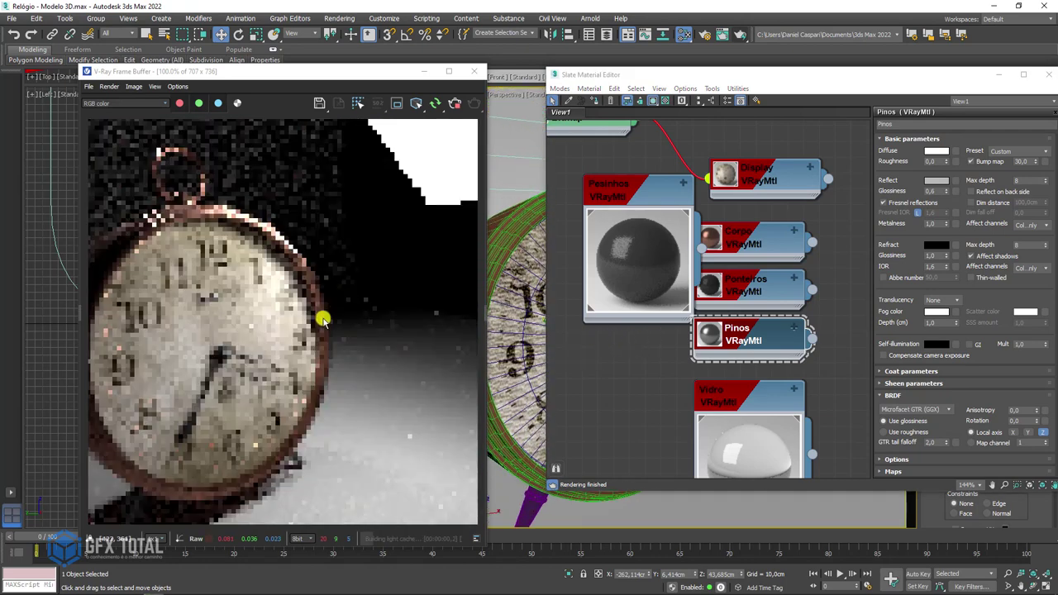
drag(940, 78, 639, 133)
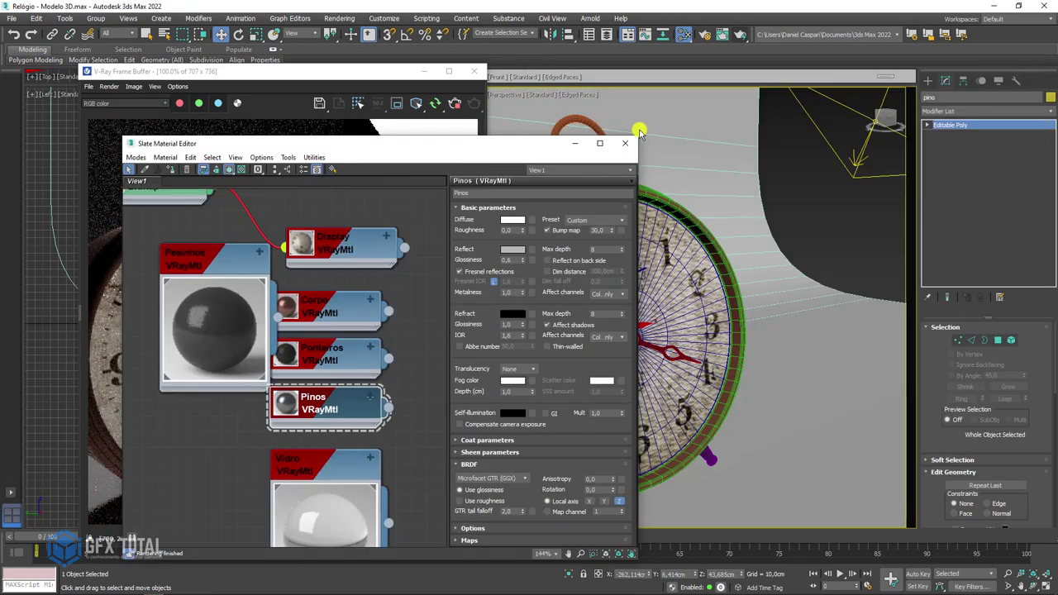
Step: Minimize the material editor, select VRayLight001, and toggle its Invisible option on then off
click(576, 147)
mouse_move(779, 201)
alt+middle_down()
mouse_move(780, 224)
mouse_move(713, 224)
mouse_move(794, 221)
alt+middle_up()
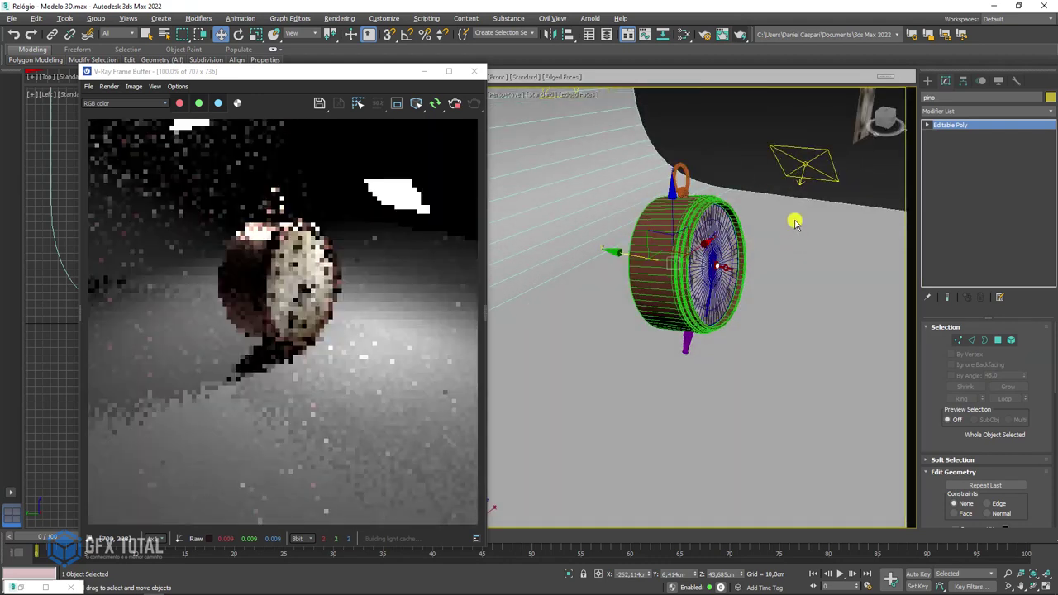
click(806, 171)
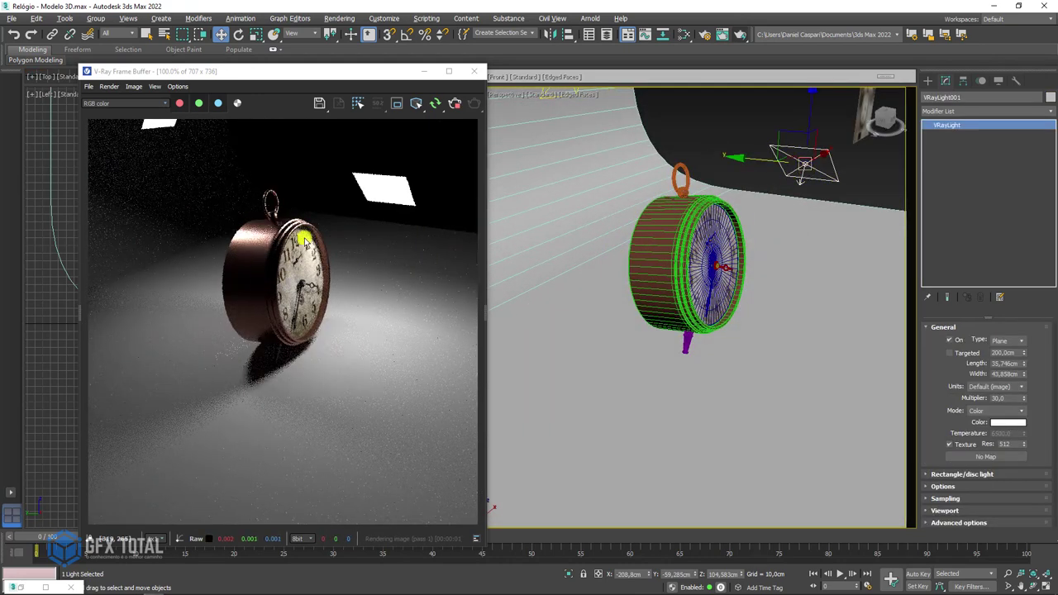
click(933, 486)
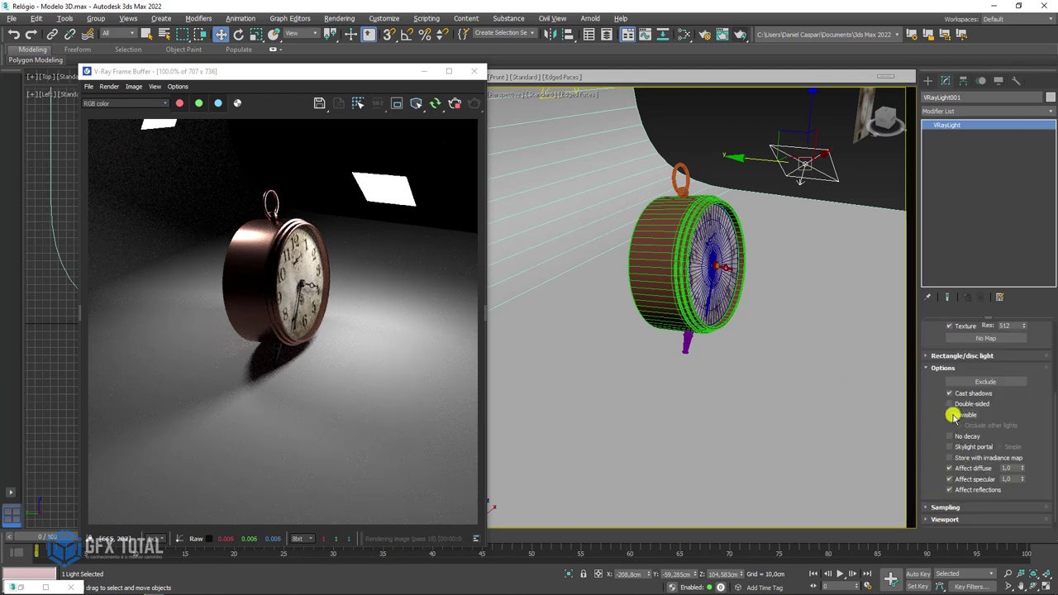
click(950, 415)
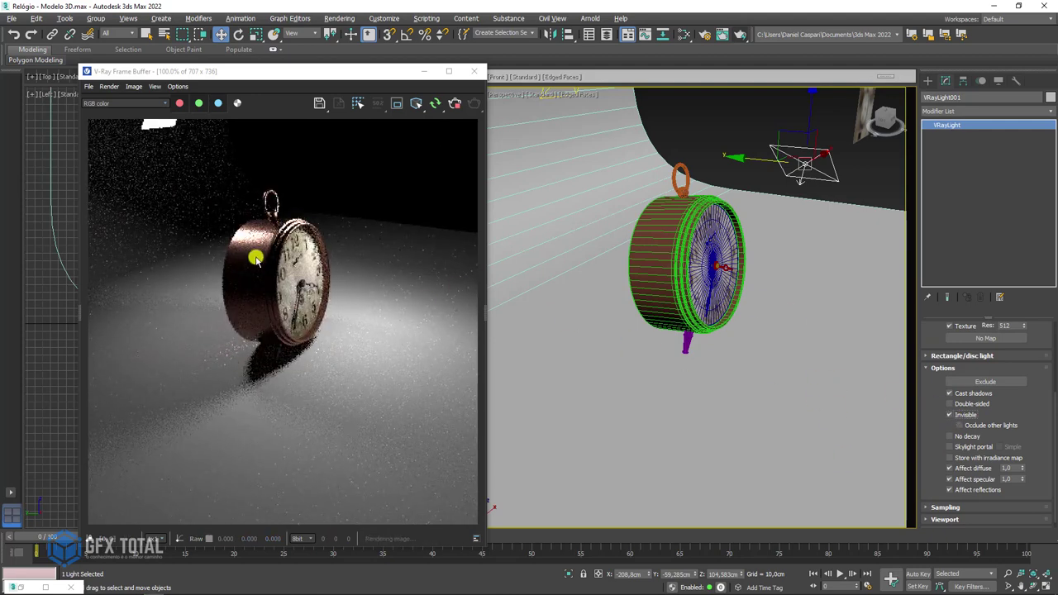
alt+middle_drag(713, 343, 682, 338)
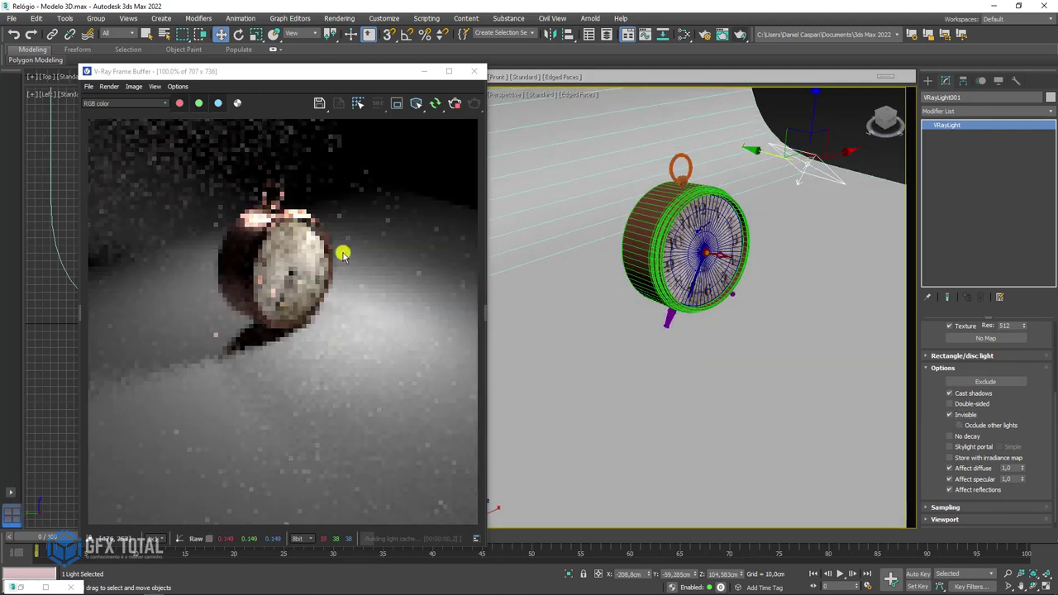
click(950, 415)
Step: Resize VRayLight001 to 111,527 cm length and about 132 cm width
alt+middle_drag(784, 194, 771, 269)
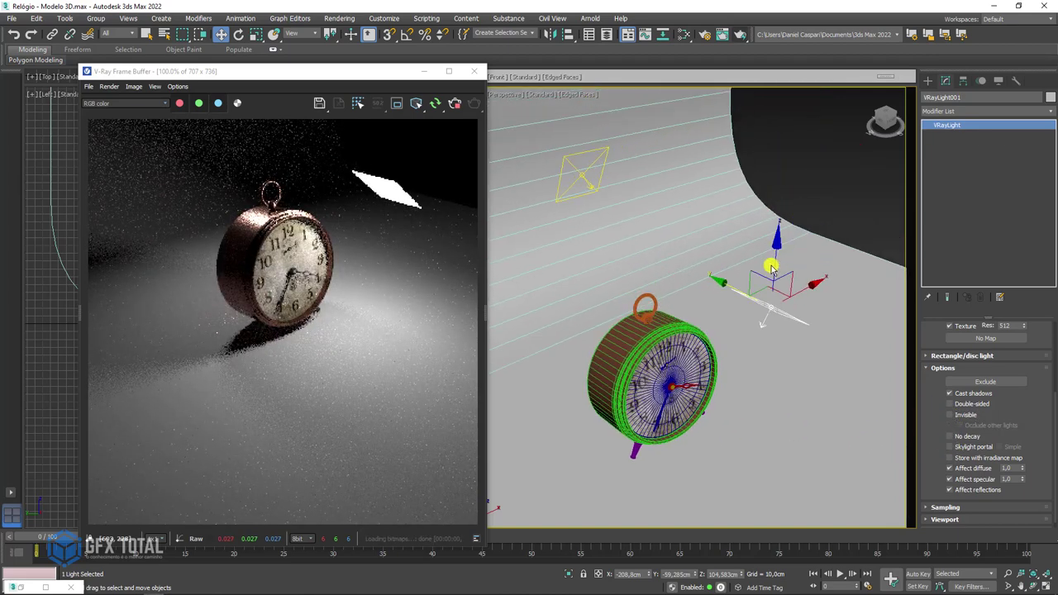
scroll(771, 269, down, 3)
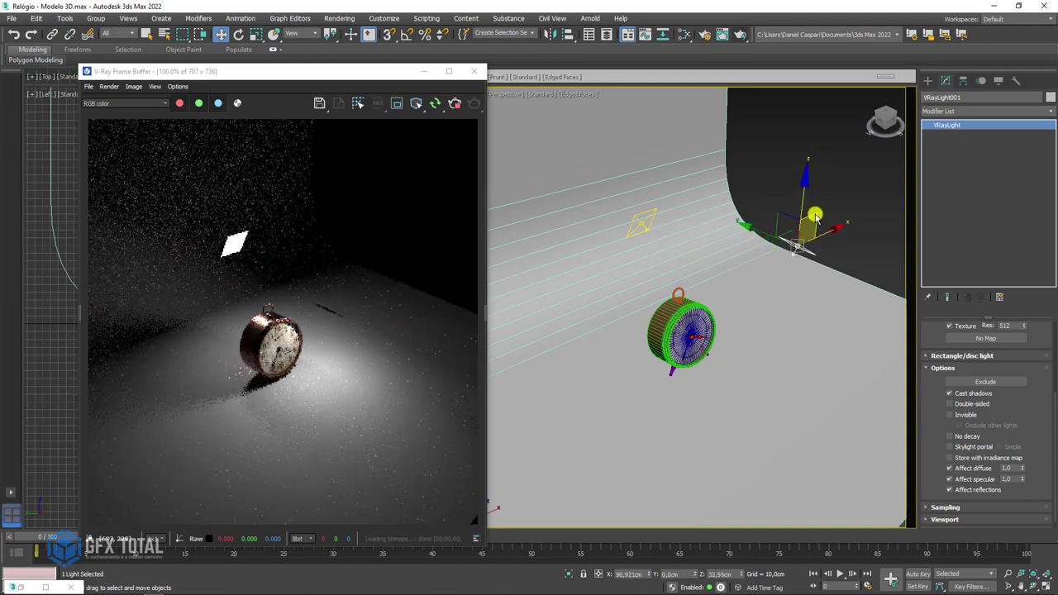
drag(814, 216, 821, 210)
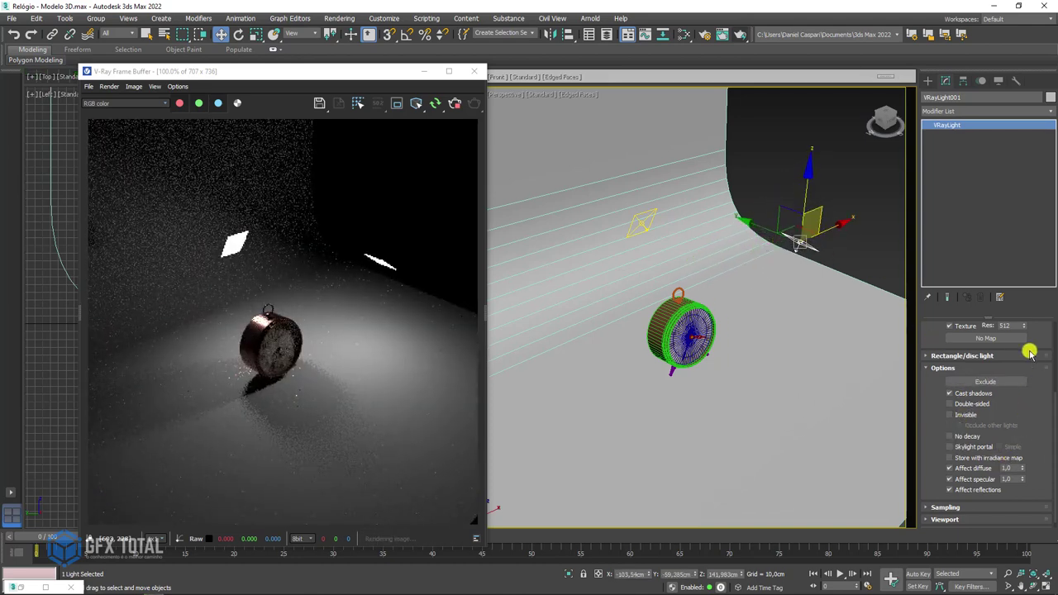
drag(1036, 339, 1027, 513)
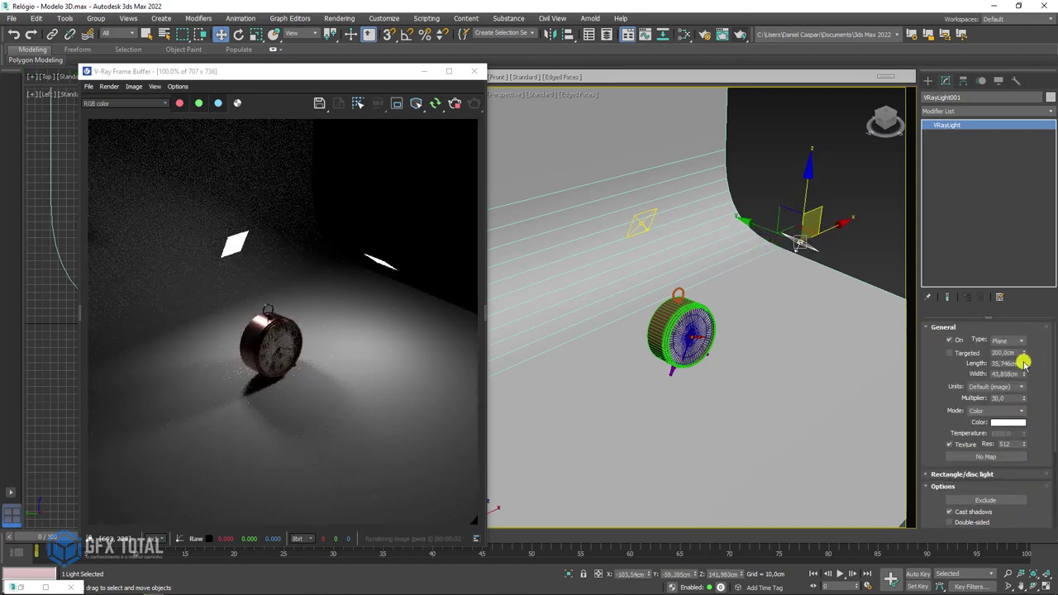
drag(1023, 363, 1018, 353)
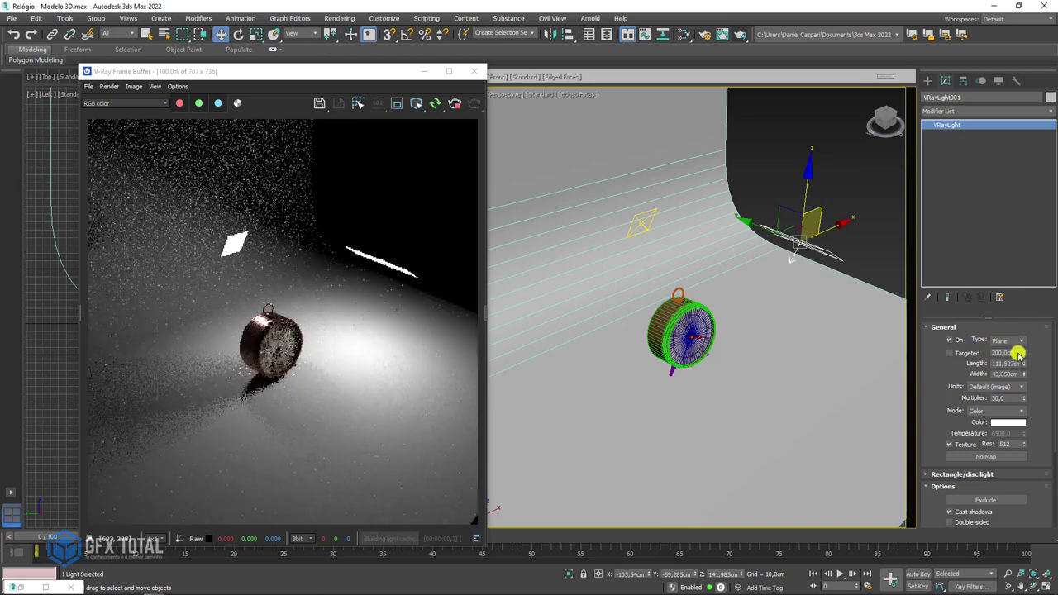
drag(1006, 312, 972, 264)
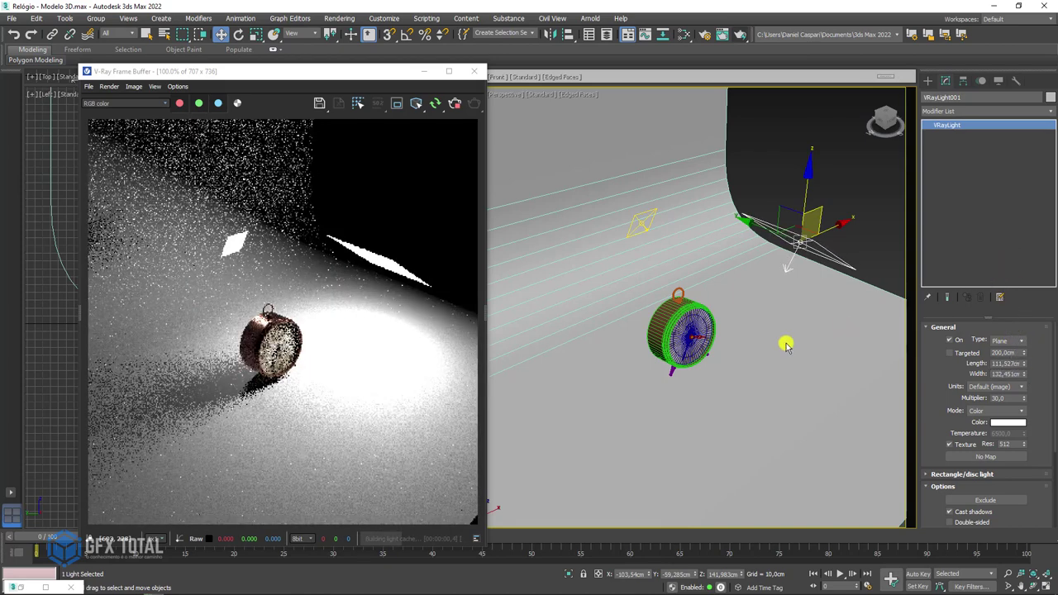
alt+middle_drag(760, 300, 739, 304)
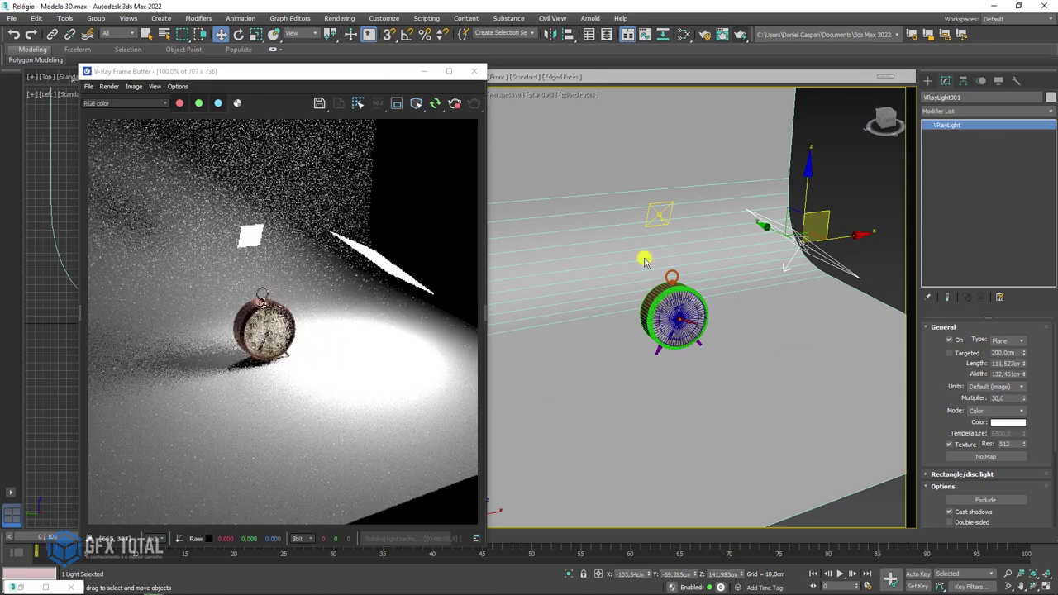
Step: Move VRayLight001 up and right toward the backdrop curve
drag(821, 218, 814, 220)
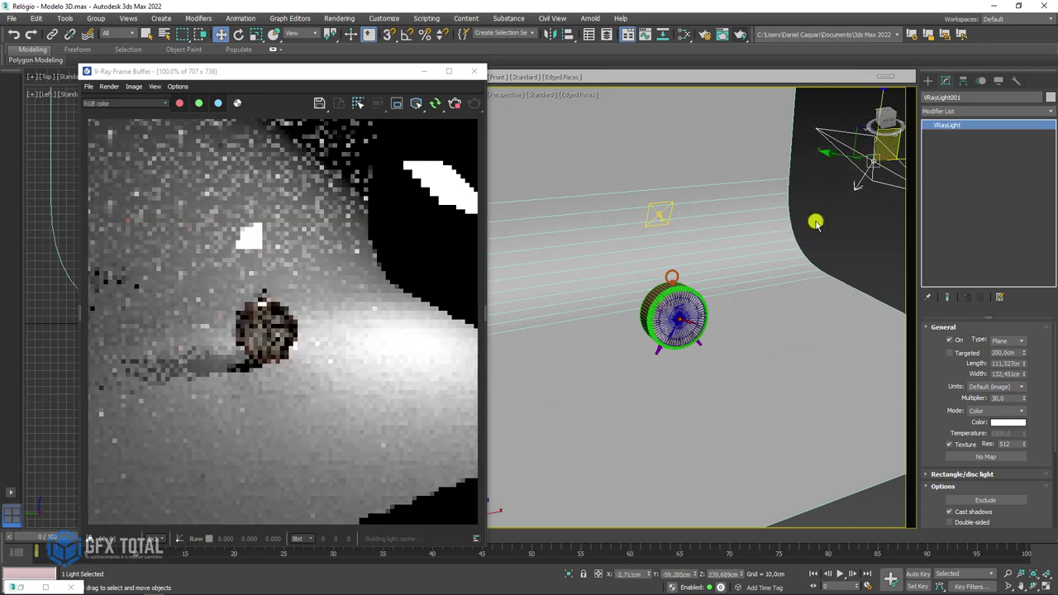
alt+middle_drag(804, 250, 785, 239)
drag(790, 200, 835, 183)
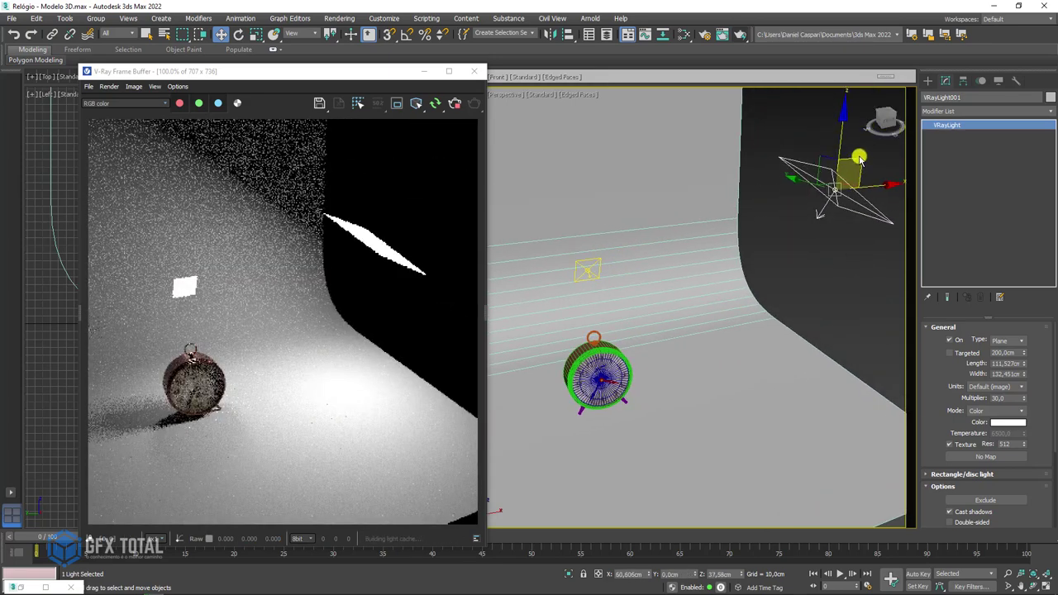
alt+middle_drag(581, 378, 587, 282)
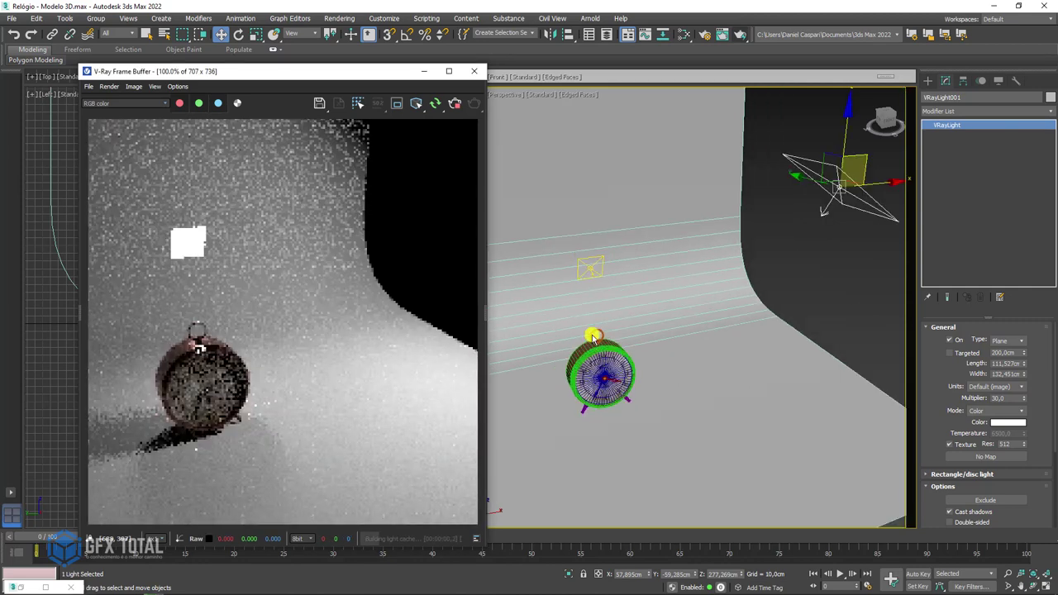
Step: Lengthen the second plane light, VRayLight002, to about 183 cm
click(587, 277)
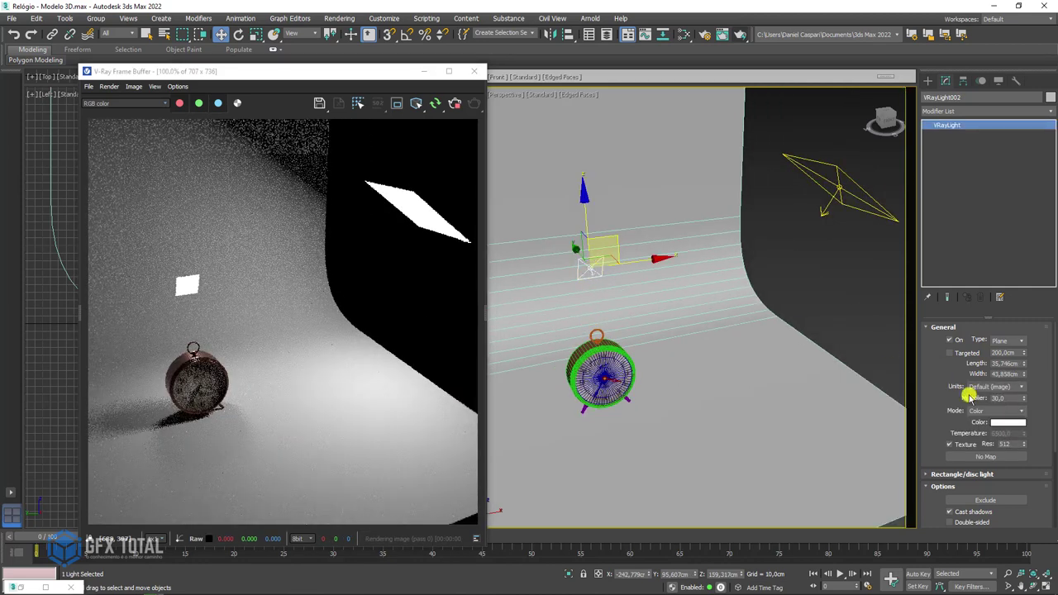
drag(1024, 363, 1020, 350)
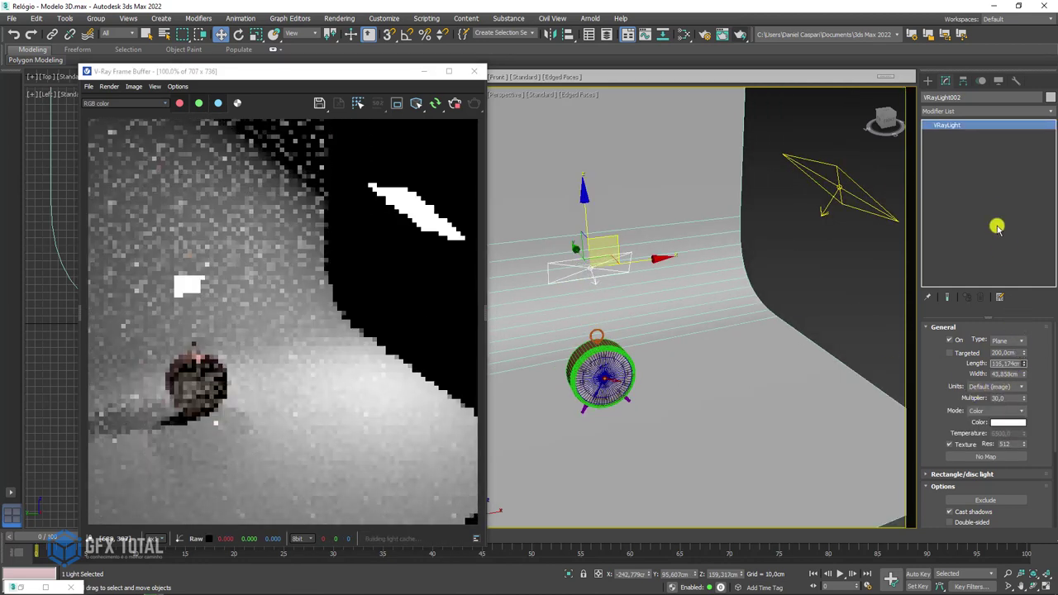
drag(998, 228, 981, 207)
drag(968, 144, 960, 124)
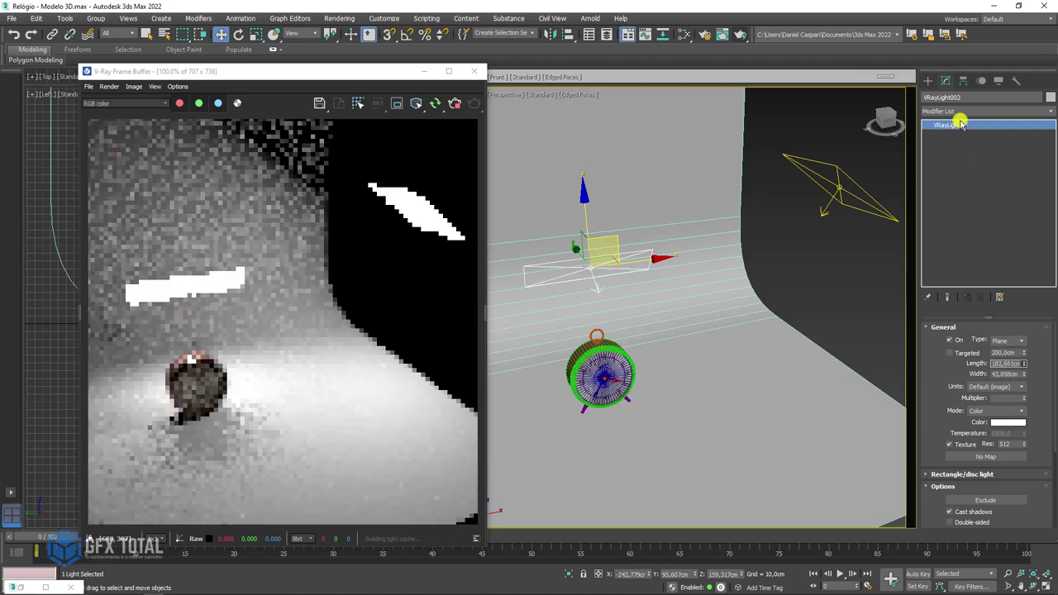
Step: Tilt VRayLight002 and raise it higher above the clock
key(e)
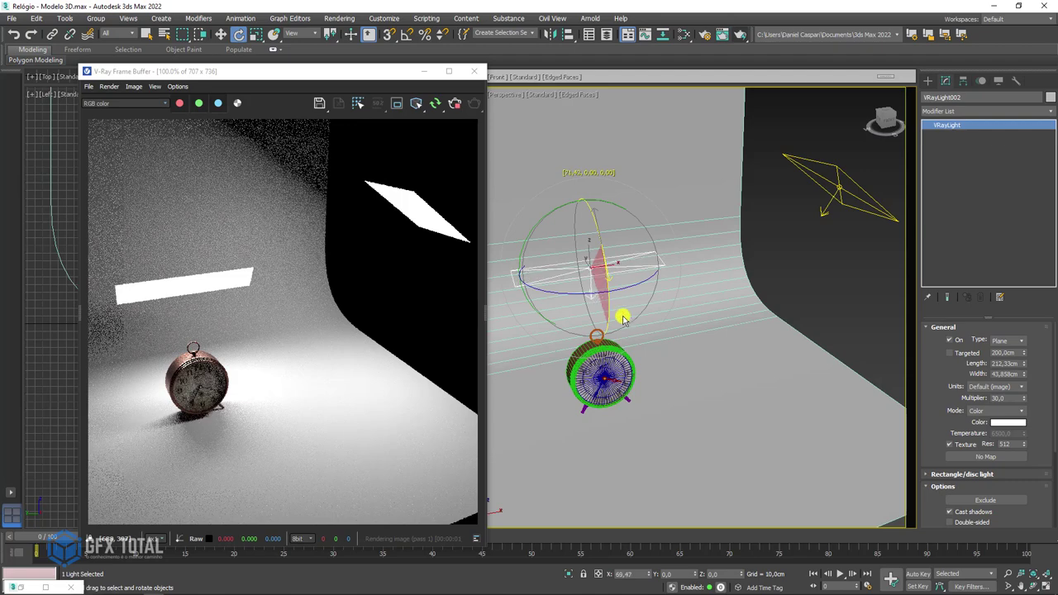
drag(623, 319, 626, 330)
key(w)
alt+middle_drag(550, 309, 604, 245)
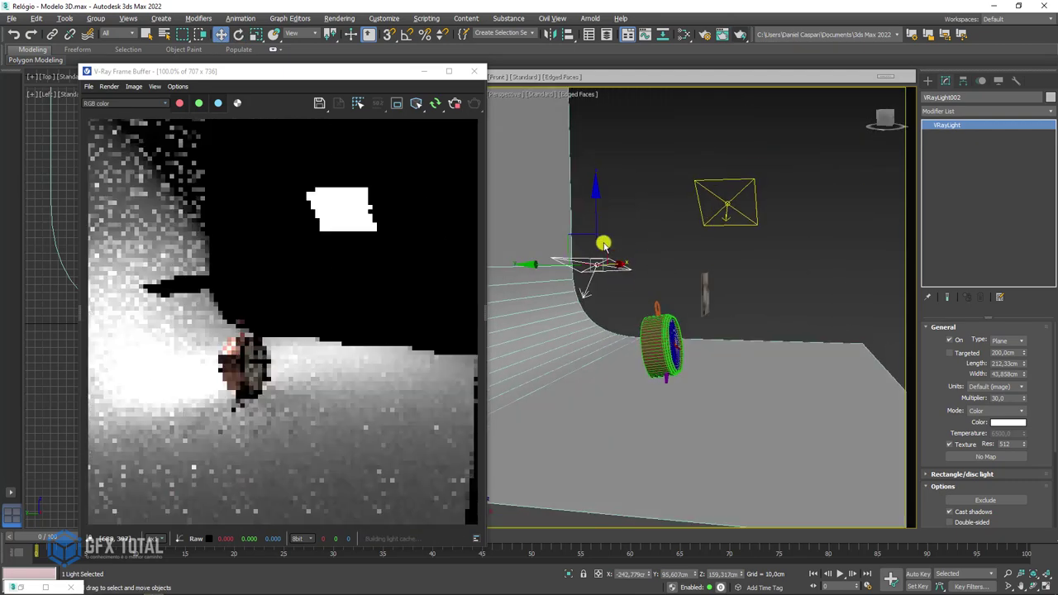
drag(604, 245, 618, 118)
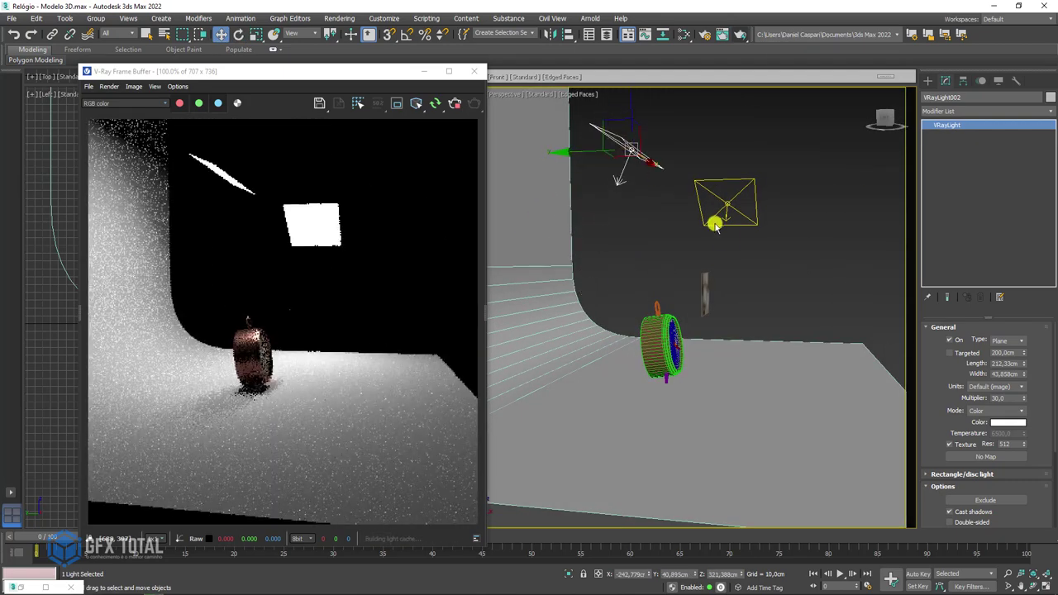
alt+middle_drag(715, 227, 686, 248)
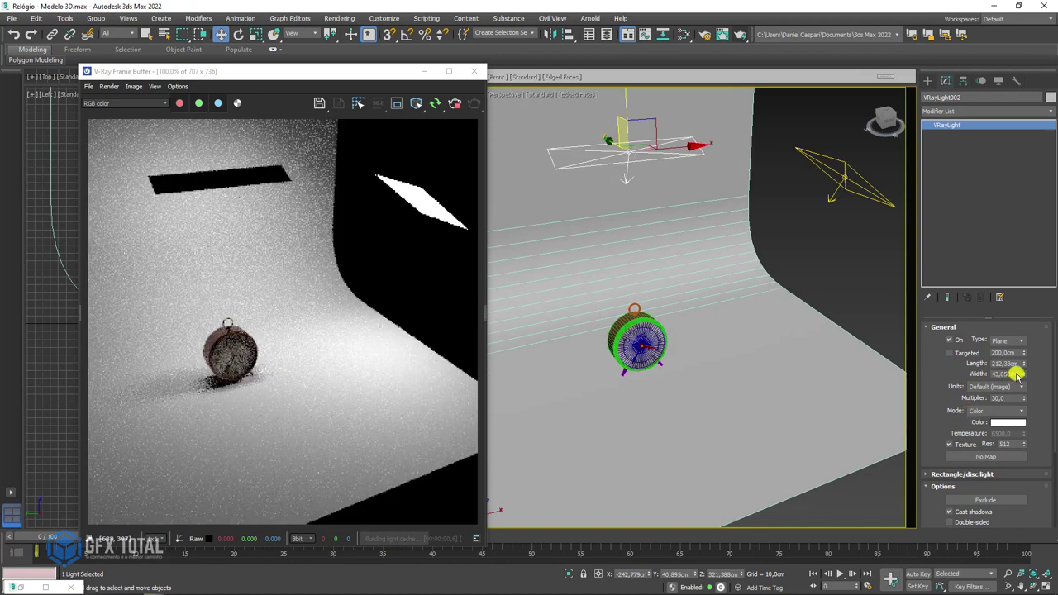
Step: Stretch VRayLight002 into a strip of about 322 by 59 cm
drag(1023, 366, 1020, 333)
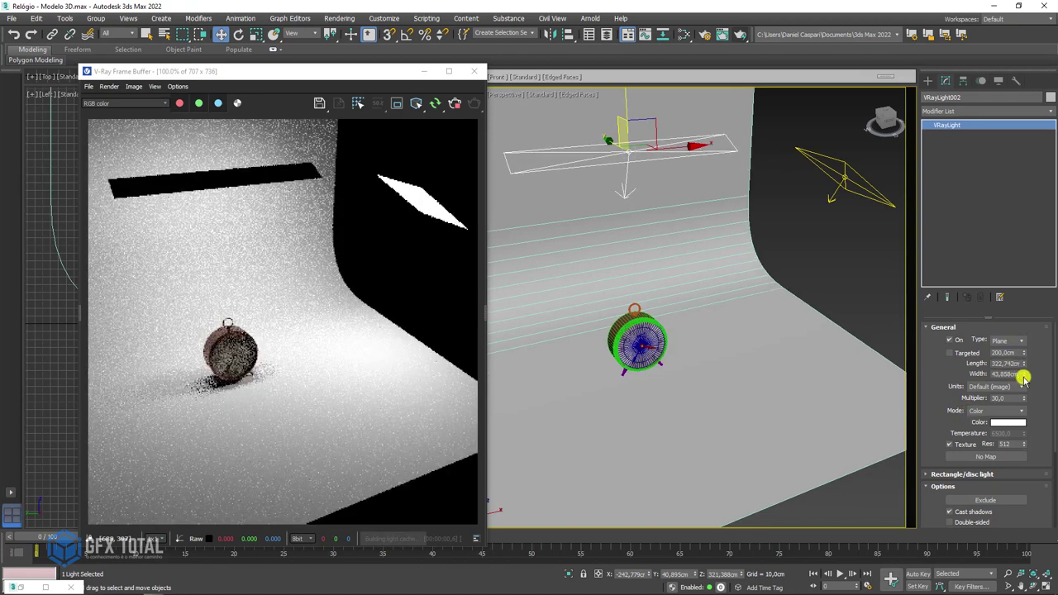
drag(1022, 371, 1022, 353)
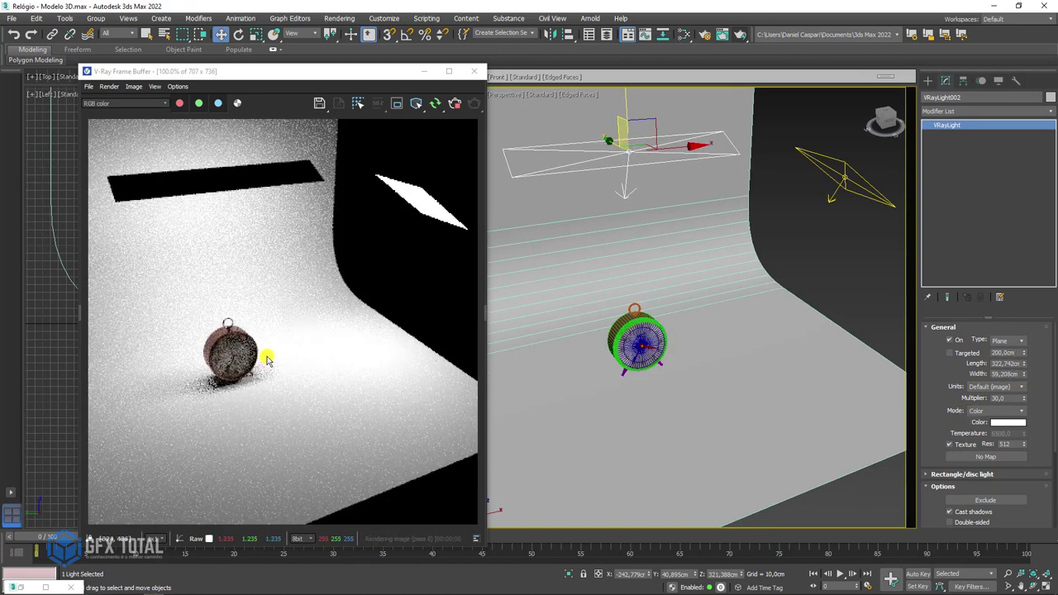
scroll(266, 360, up, 2)
scroll(314, 338, down, 3)
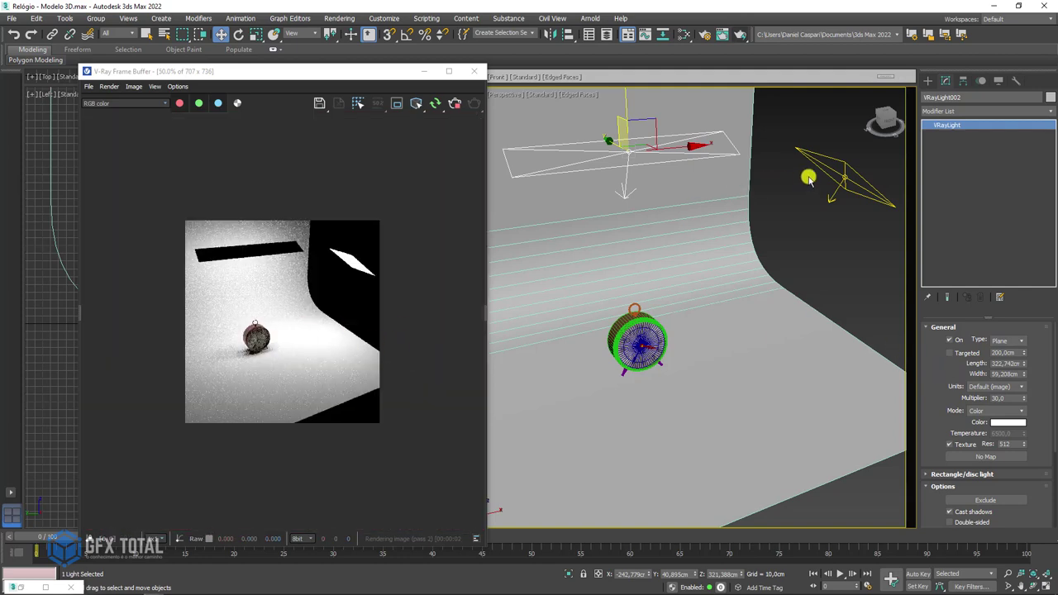
Step: Narrow VRayLight001 to about 99 cm and shift-drag a copy of it
click(844, 178)
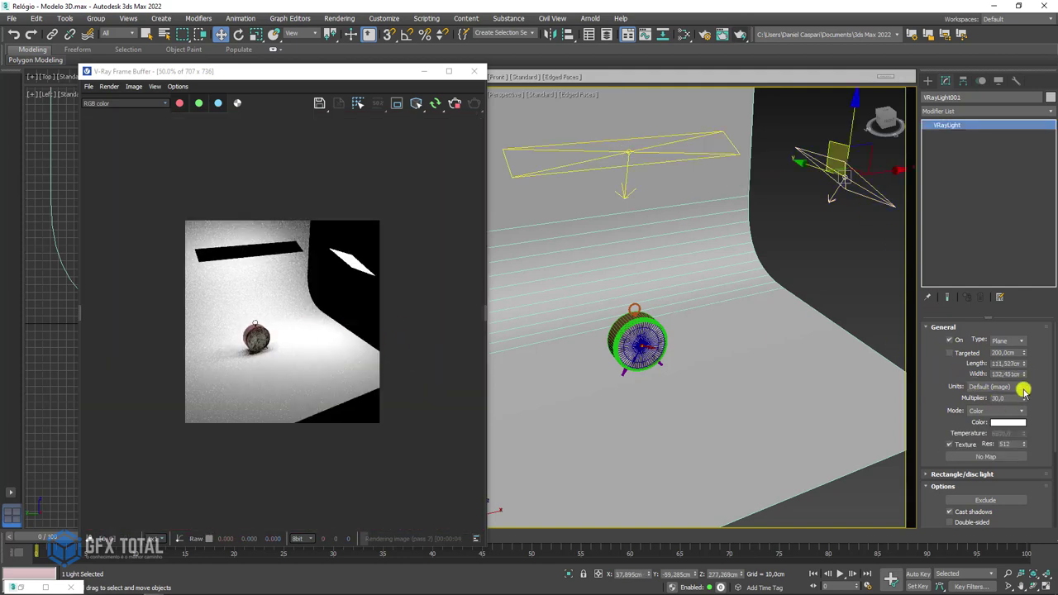
drag(1023, 374, 1026, 387)
alt+middle_drag(767, 212, 859, 153)
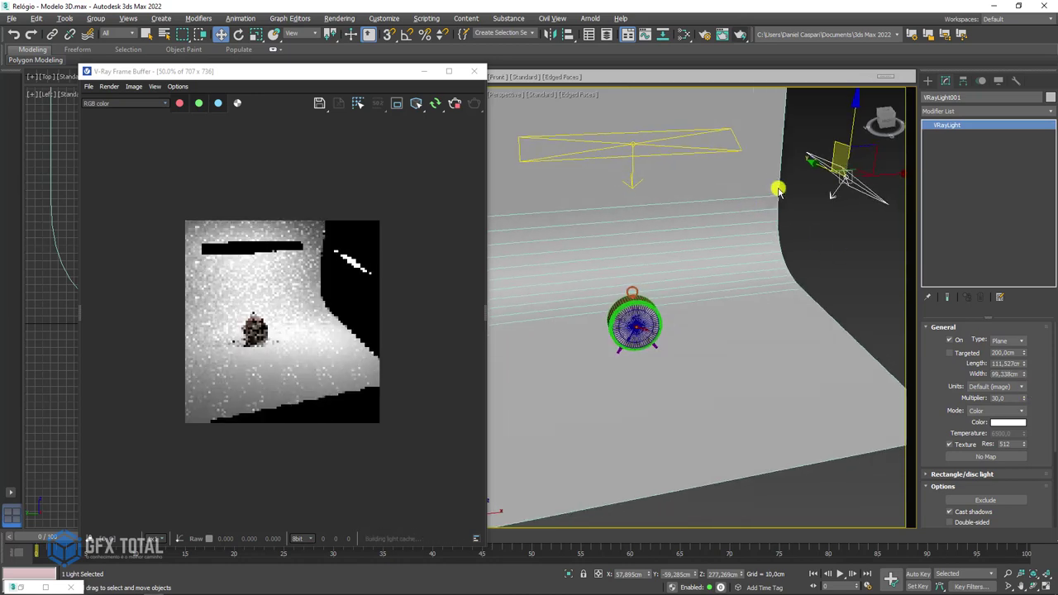
shift+drag(845, 178, 524, 248)
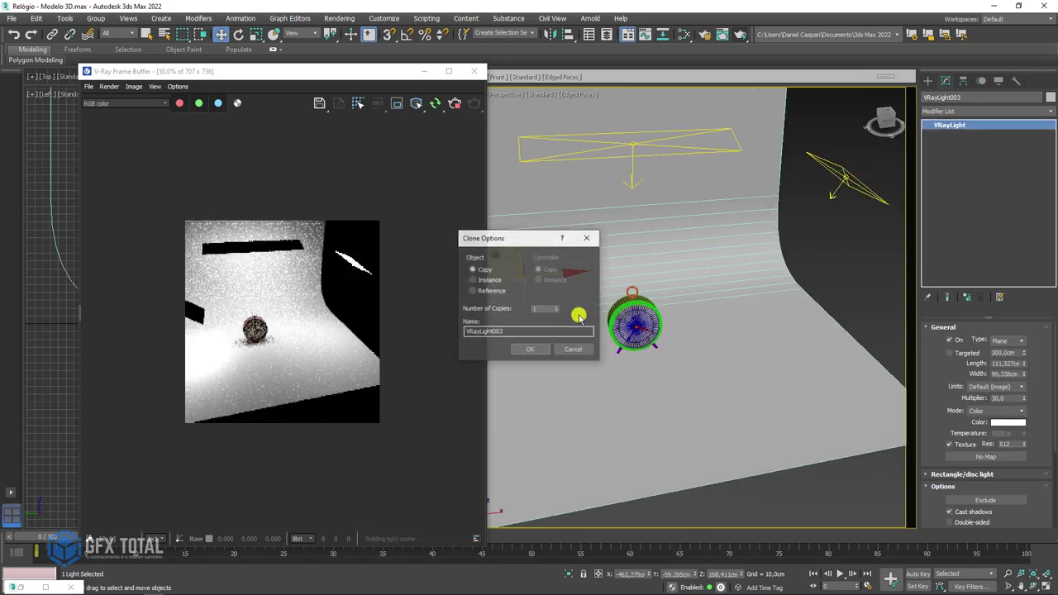
Step: Create one copy of the first light, turn it toward the clock, and place it left
click(545, 349)
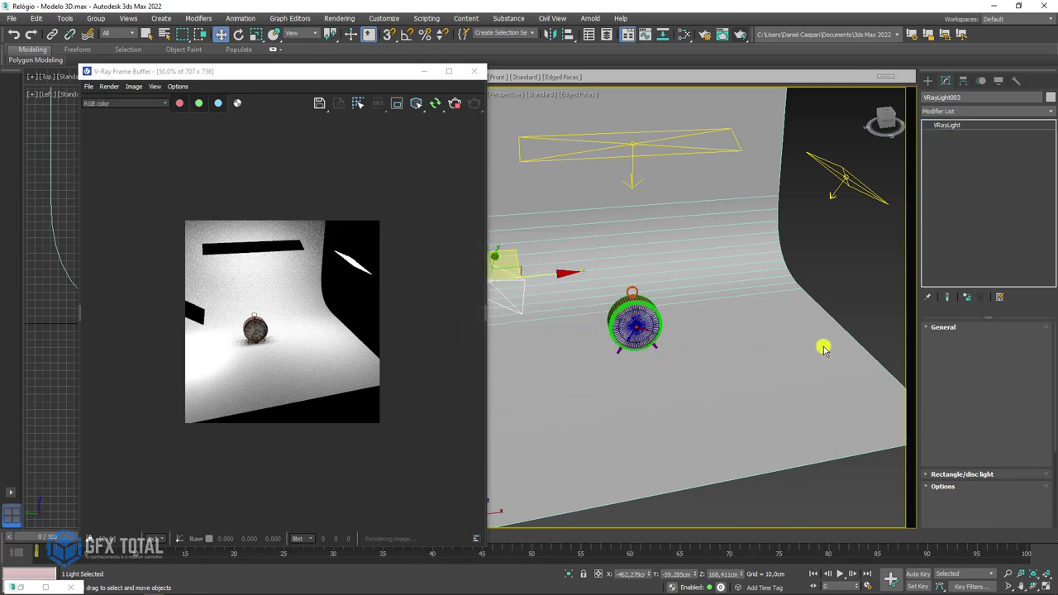
mouse_move(821, 344)
alt+middle_down()
mouse_move(491, 279)
mouse_move(570, 298)
alt+middle_up()
key(e)
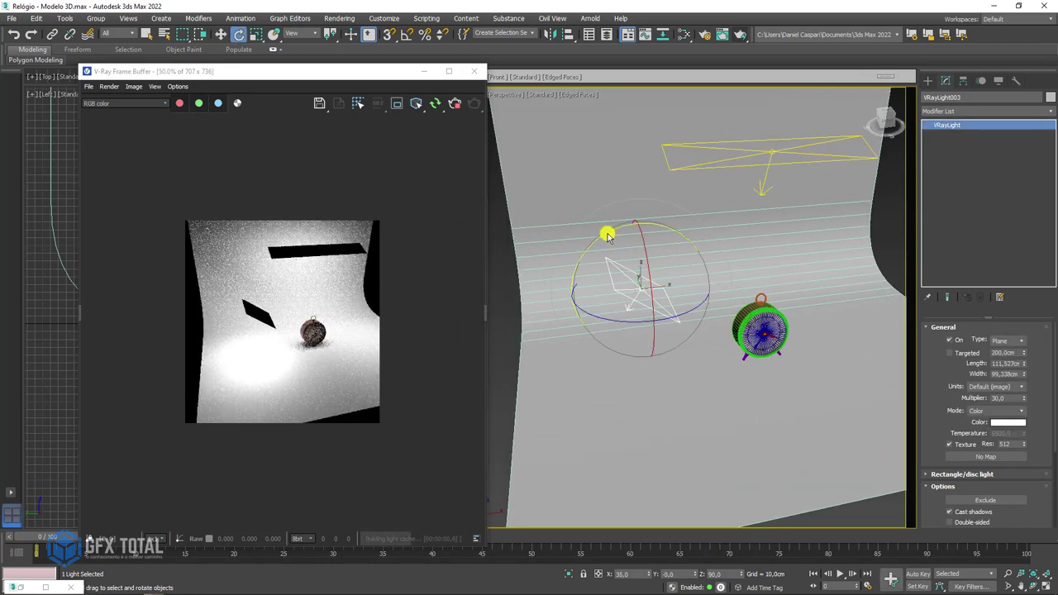
drag(566, 261, 517, 300)
key(w)
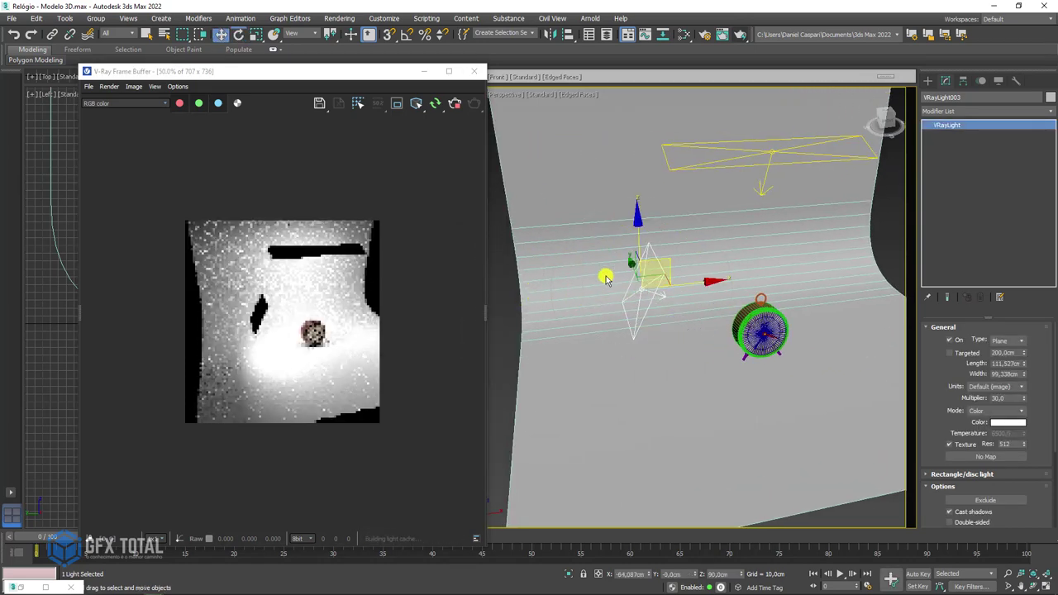
drag(679, 271, 648, 273)
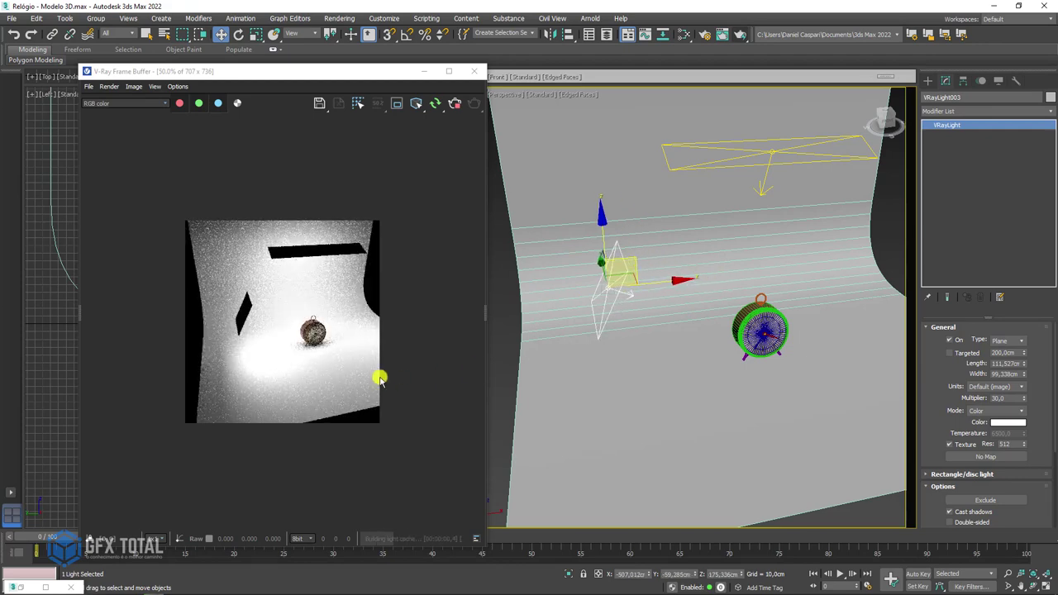
Step: Set the copied light VRayLight003's multiplier to 10 and orbit to view all lights
scroll(695, 358, up, 3)
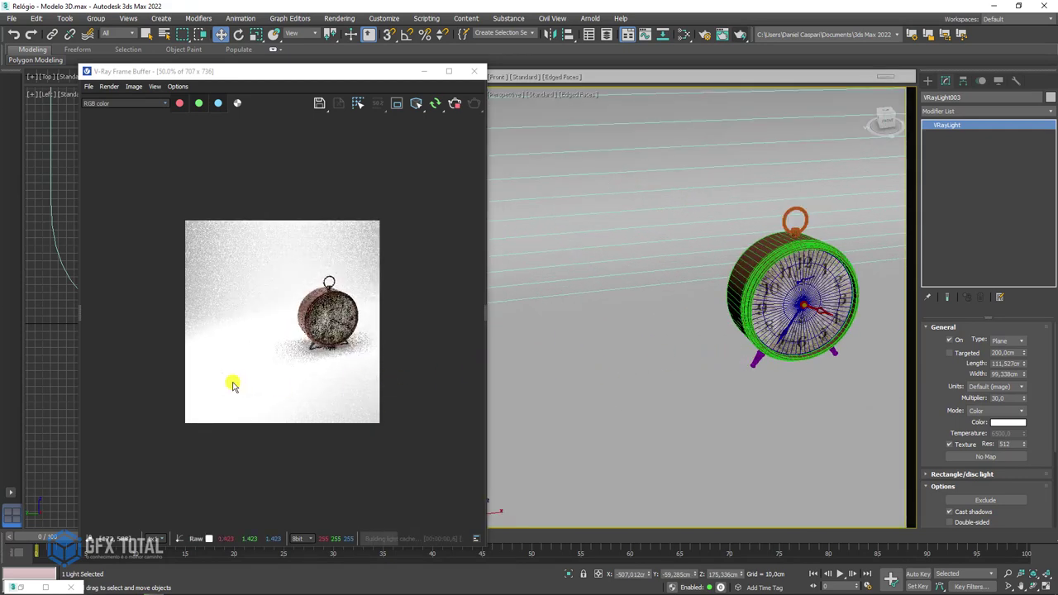
scroll(233, 386, up, 2)
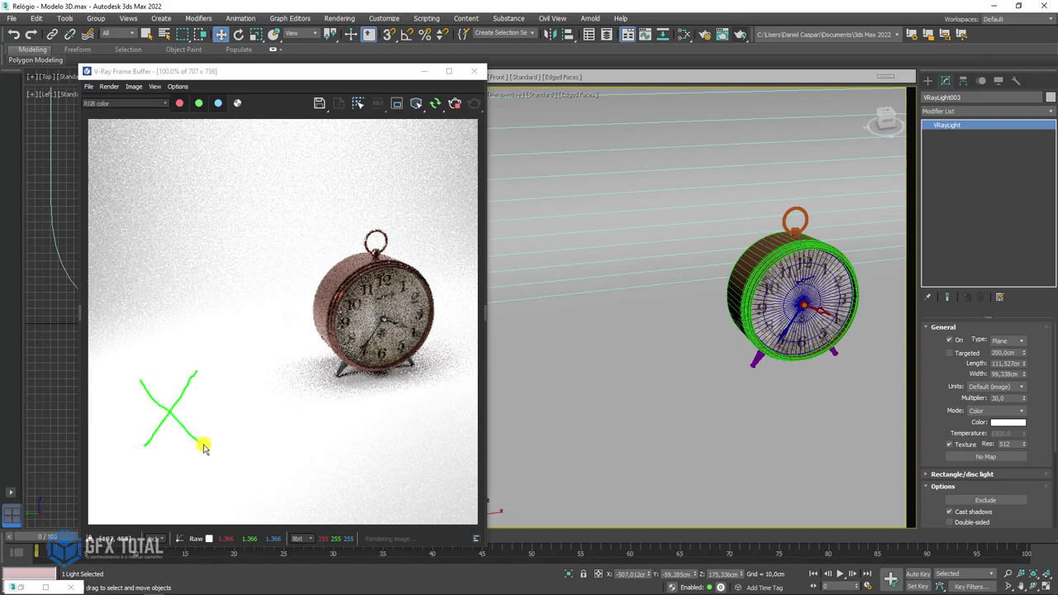
scroll(673, 366, down, 5)
scroll(735, 325, up, 1)
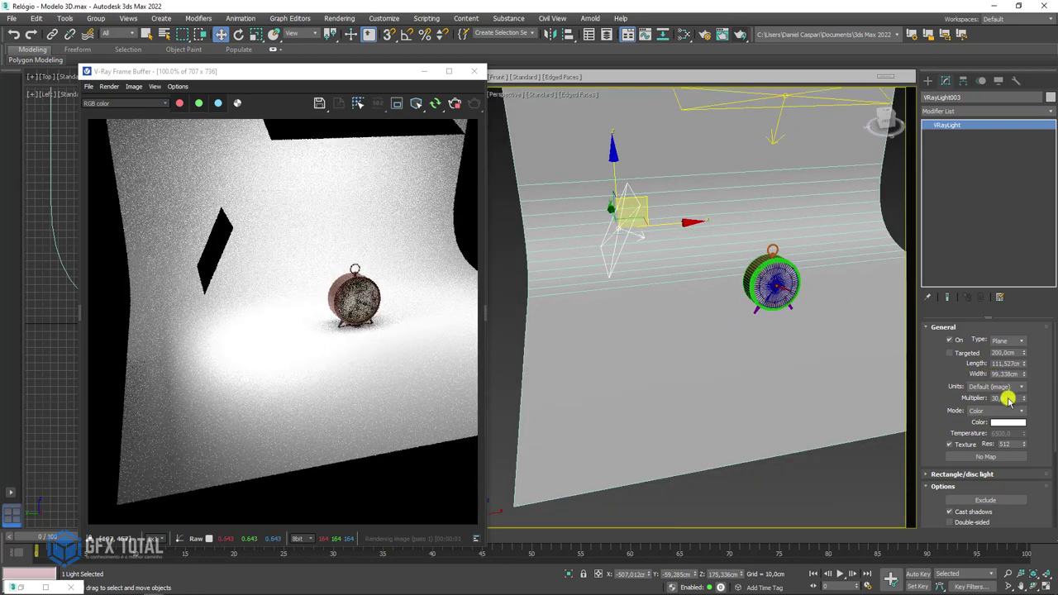
text(10)
key(Return)
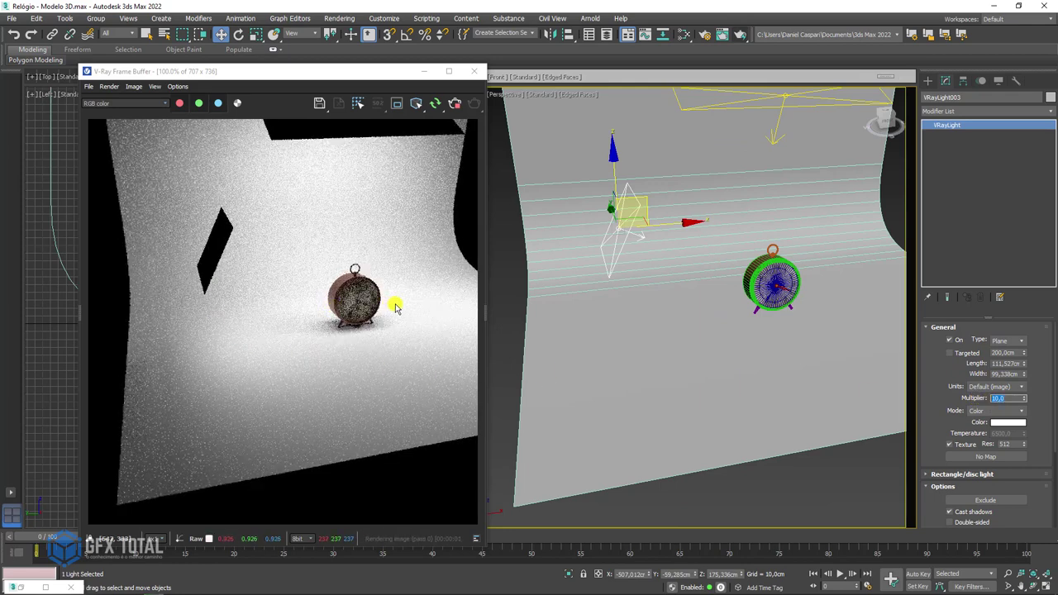
alt+middle_drag(682, 288, 671, 120)
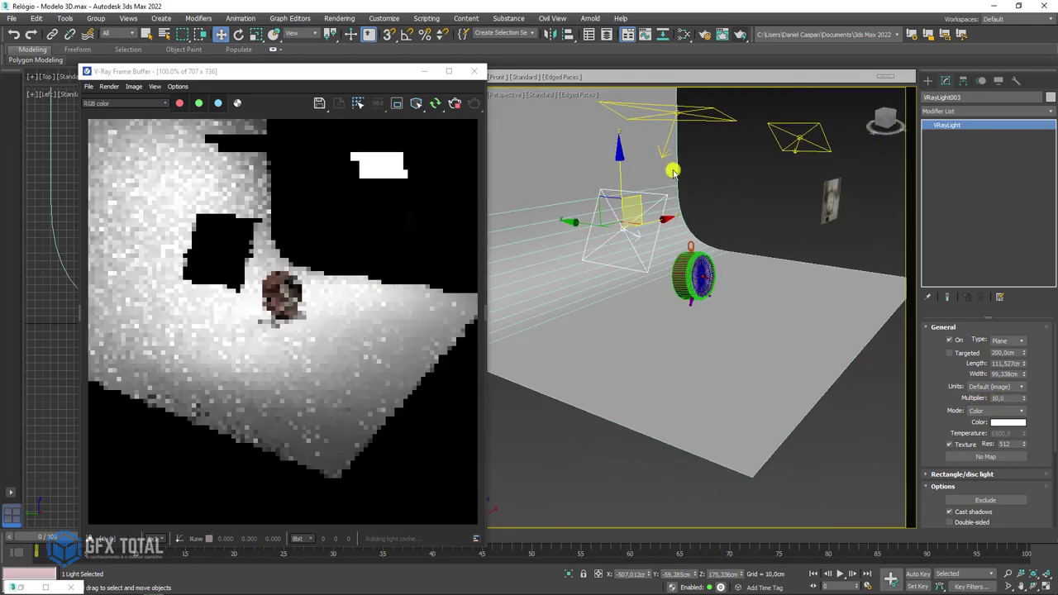
alt+middle_drag(686, 176, 609, 174)
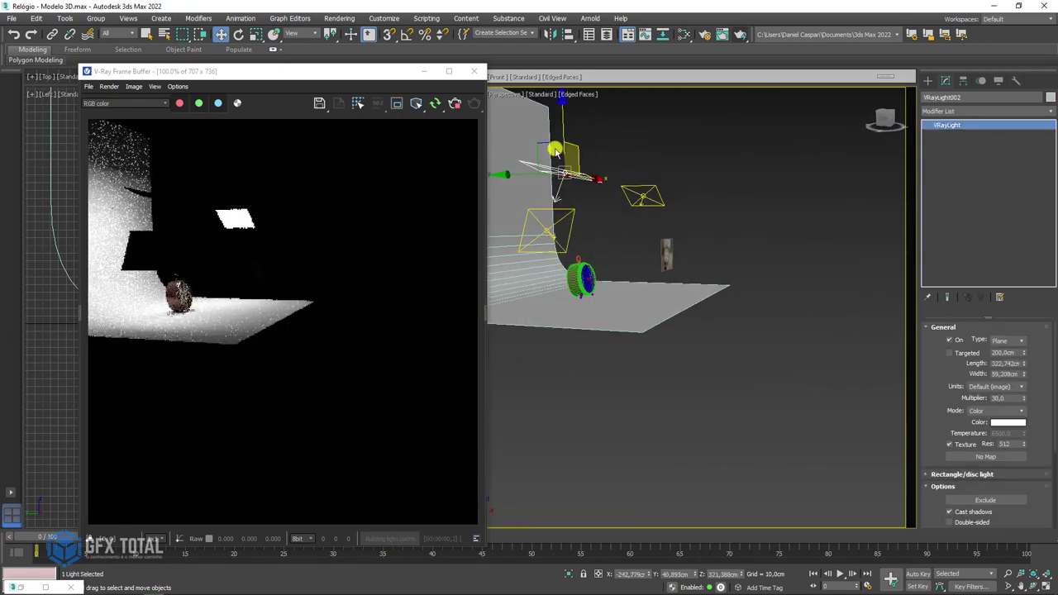
Step: Clone the long overhead strip light as VRayLight004 and rotate it
click(641, 190)
shift+drag(684, 229, 697, 229)
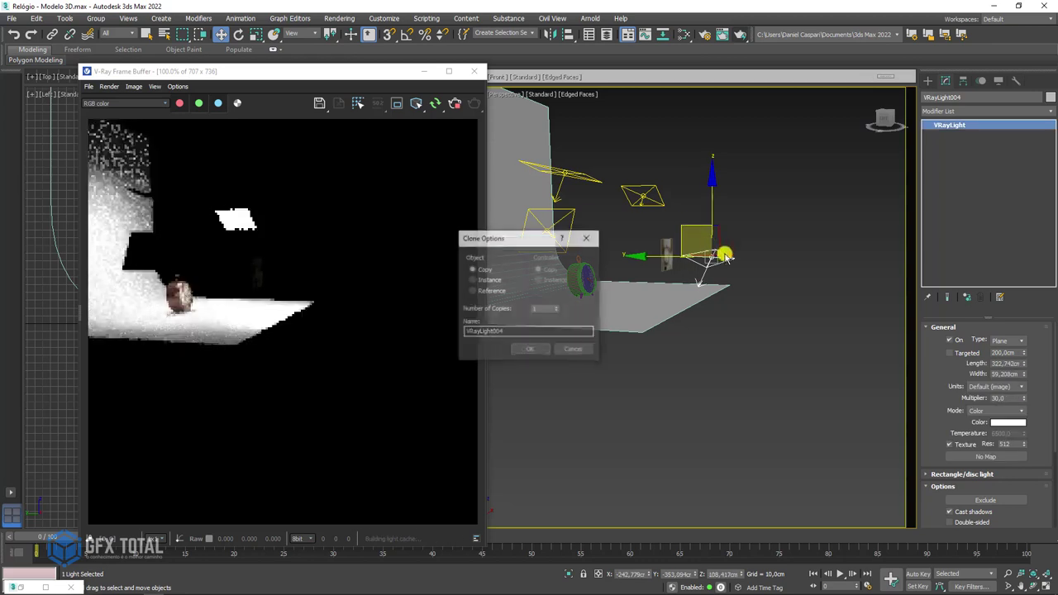
click(534, 350)
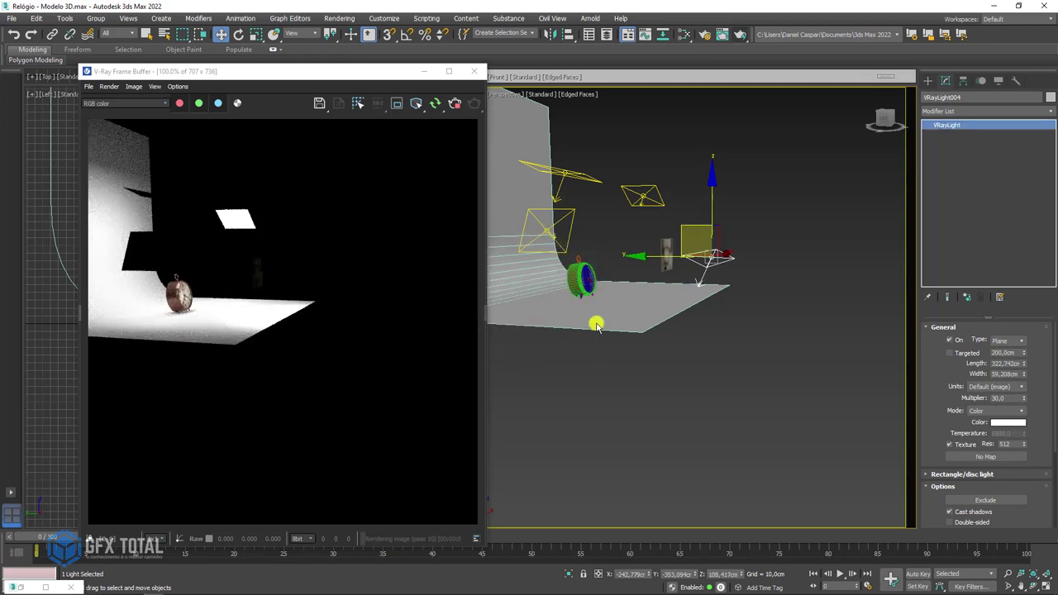
key(e)
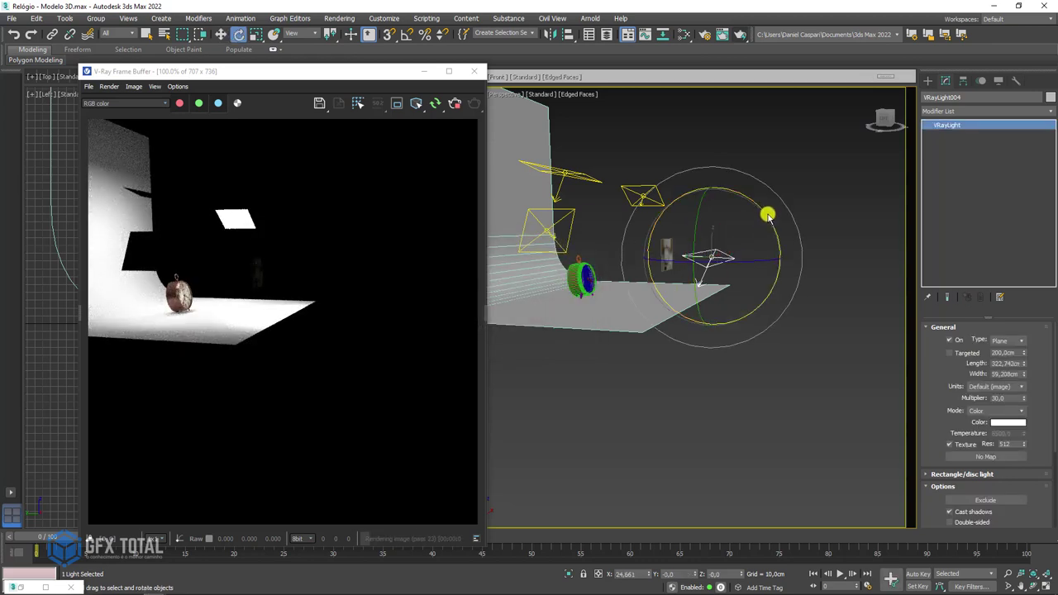
drag(791, 249, 791, 259)
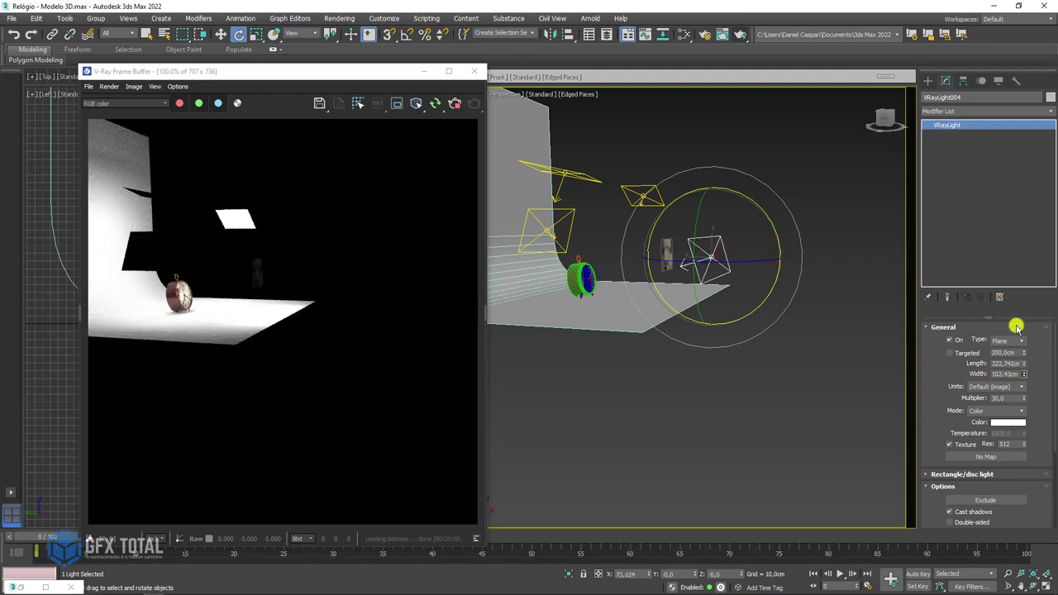
key(w)
Step: Move VRayLight004 up-right, set multiplier 10, and make it invisible in renders
drag(701, 230, 755, 212)
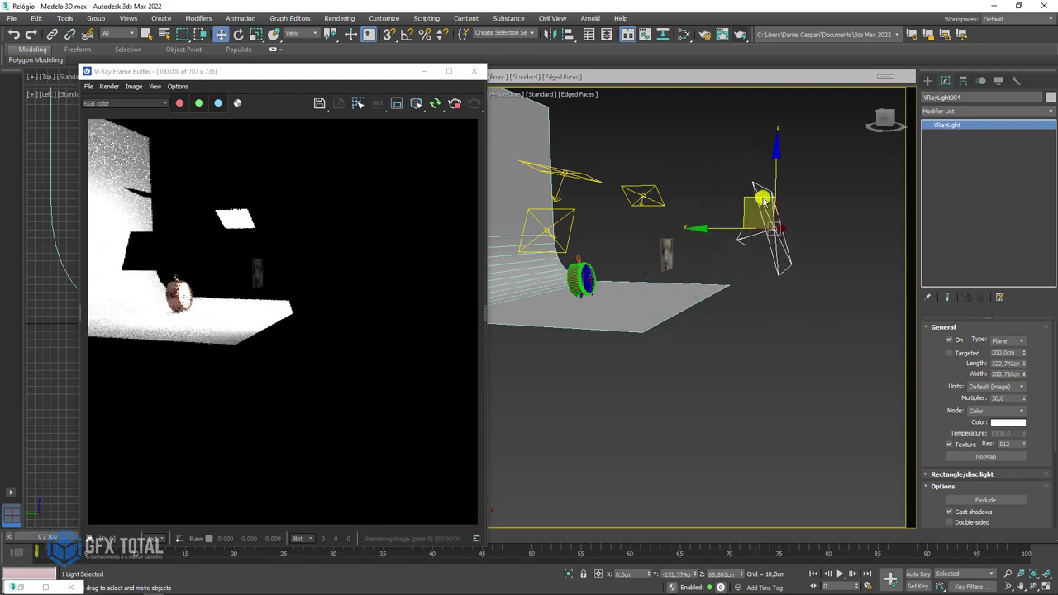
alt+middle_drag(826, 260, 746, 293)
scroll(678, 274, up, 3)
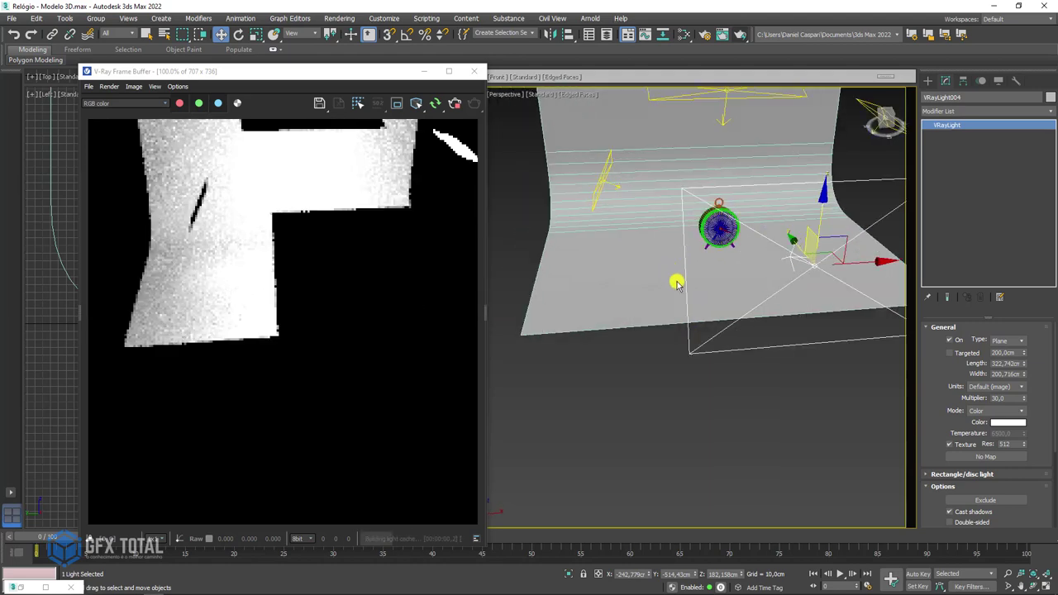
alt+middle_drag(673, 279, 730, 317)
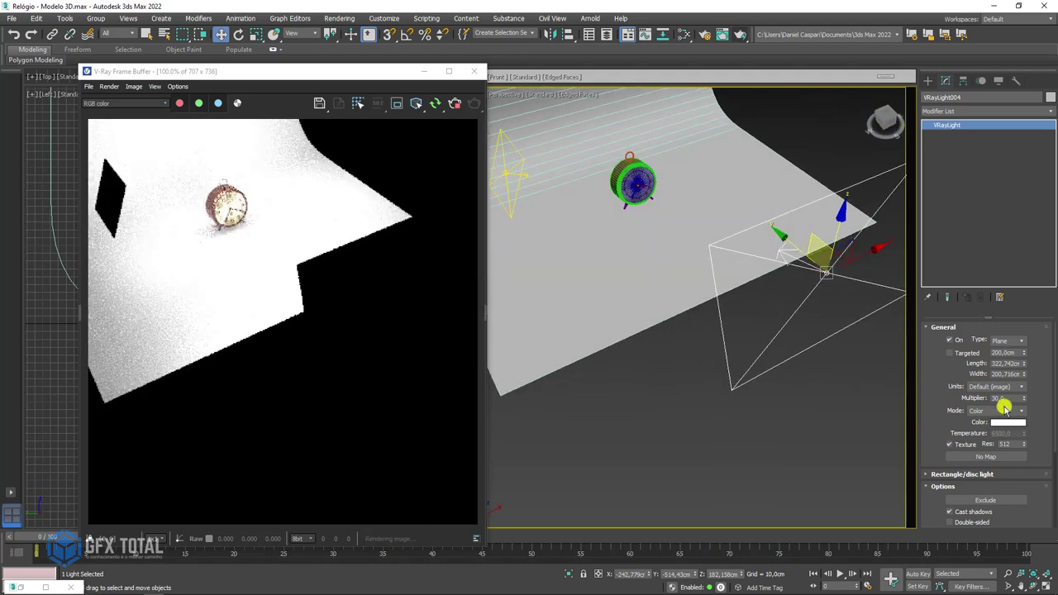
text(10)
key(Return)
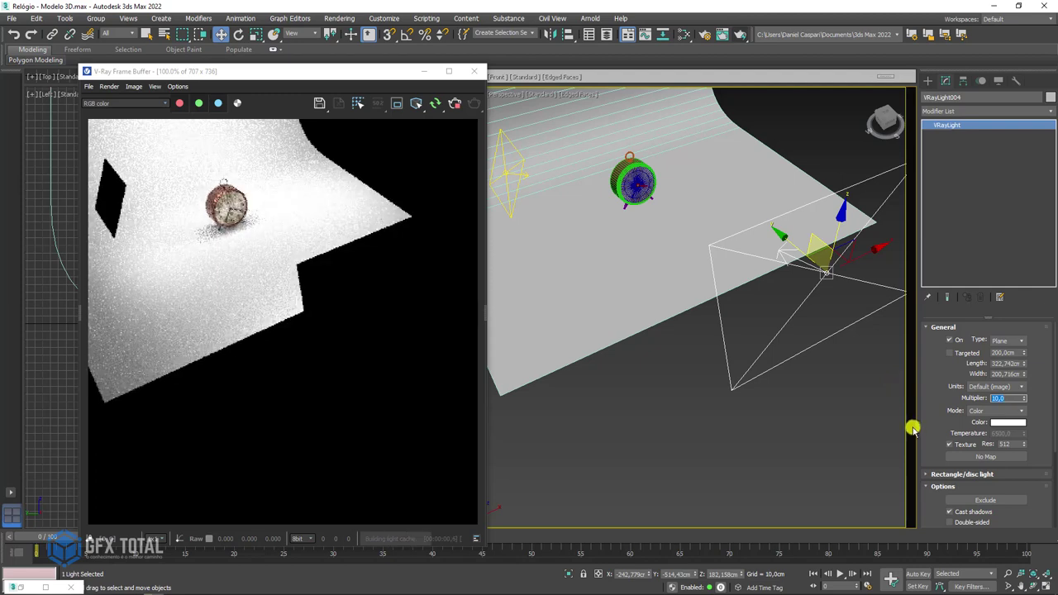
drag(934, 425, 935, 294)
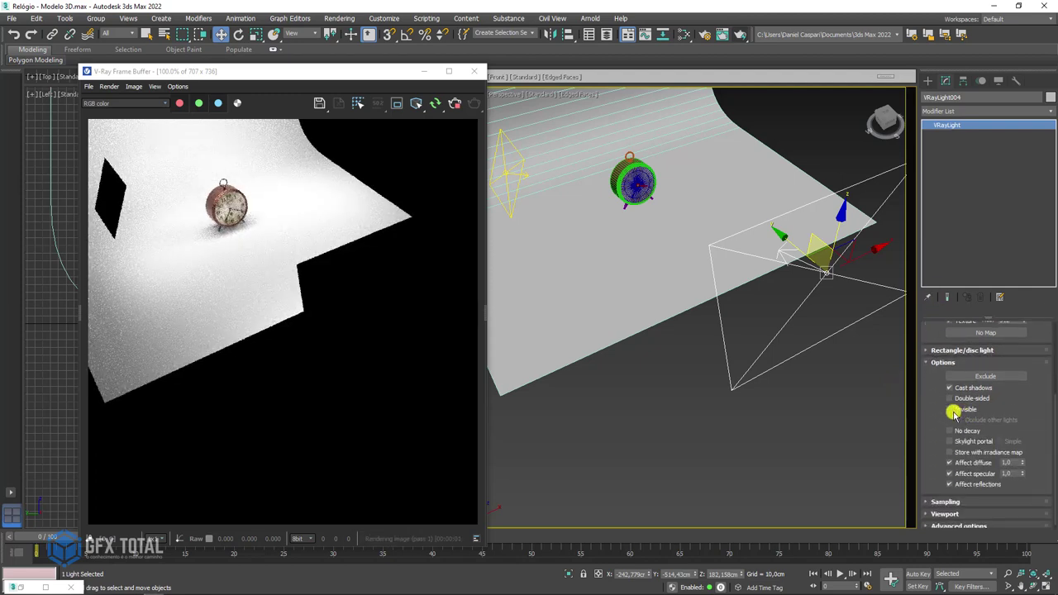
click(950, 409)
Step: Frame the clock front-on, zoom the V-Ray Frame Buffer, and open the Slate Material Editor
mouse_move(763, 347)
alt+middle_down()
mouse_move(725, 319)
mouse_move(800, 302)
mouse_move(736, 302)
alt+middle_up()
scroll(739, 243, up, 5)
scroll(779, 267, up, 2)
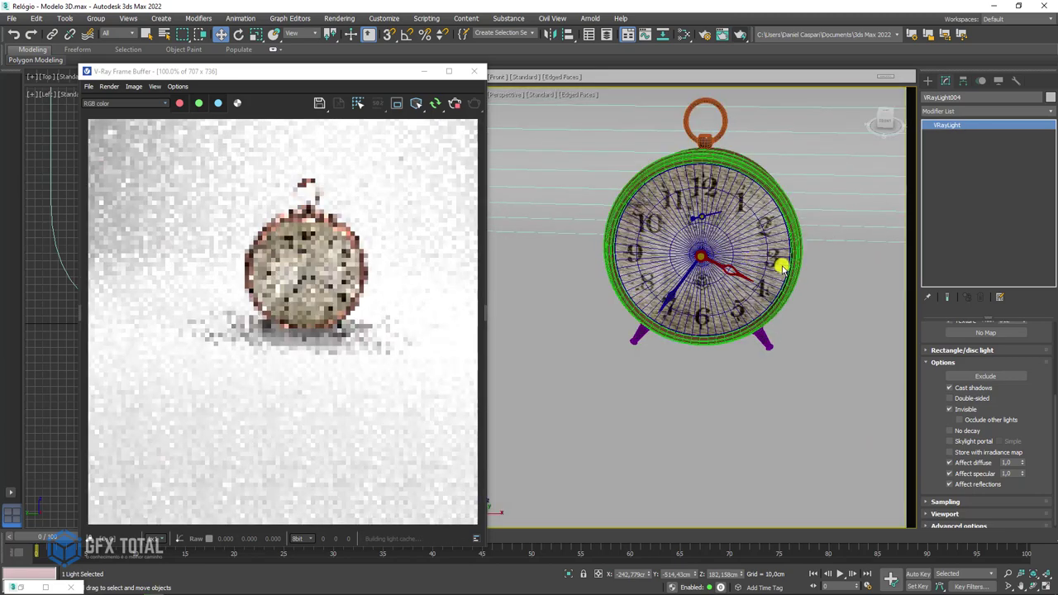
scroll(790, 261, up, 2)
scroll(739, 338, up, 1)
scroll(769, 288, up, 2)
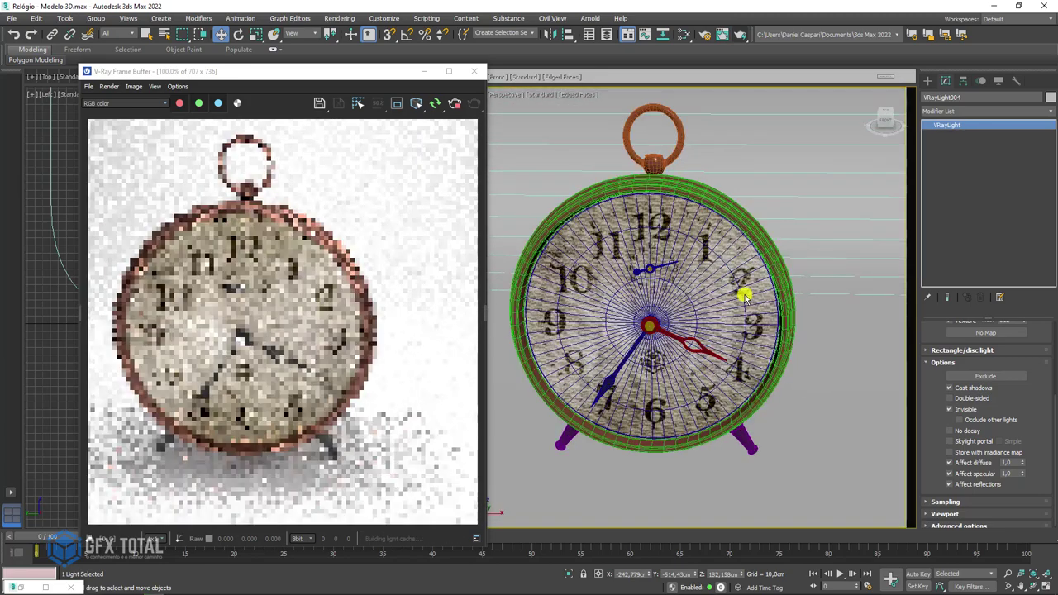
scroll(746, 293, up, 2)
middle_drag(747, 295, 803, 272)
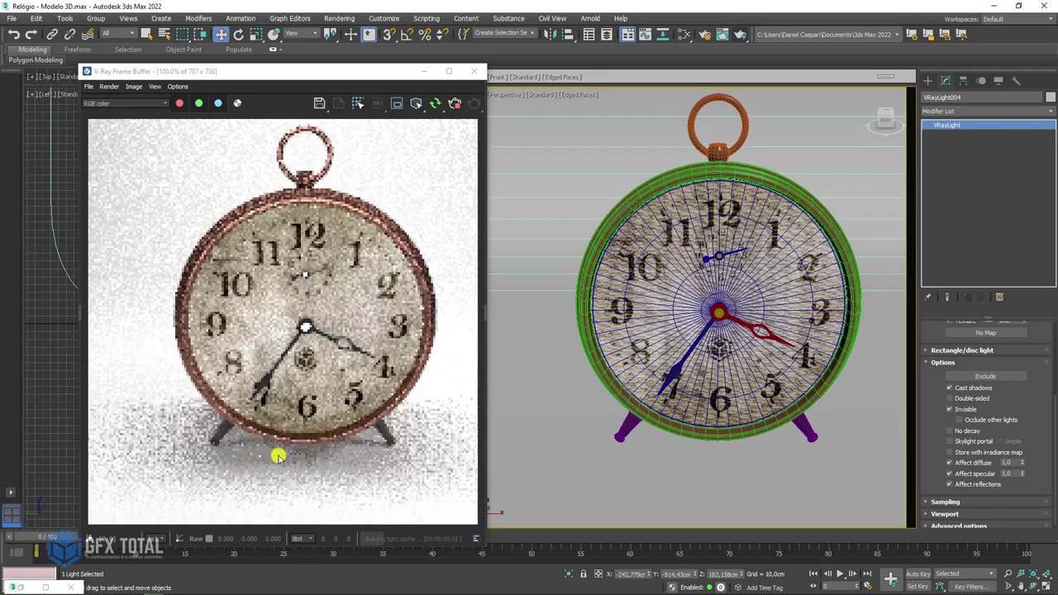
click(312, 329)
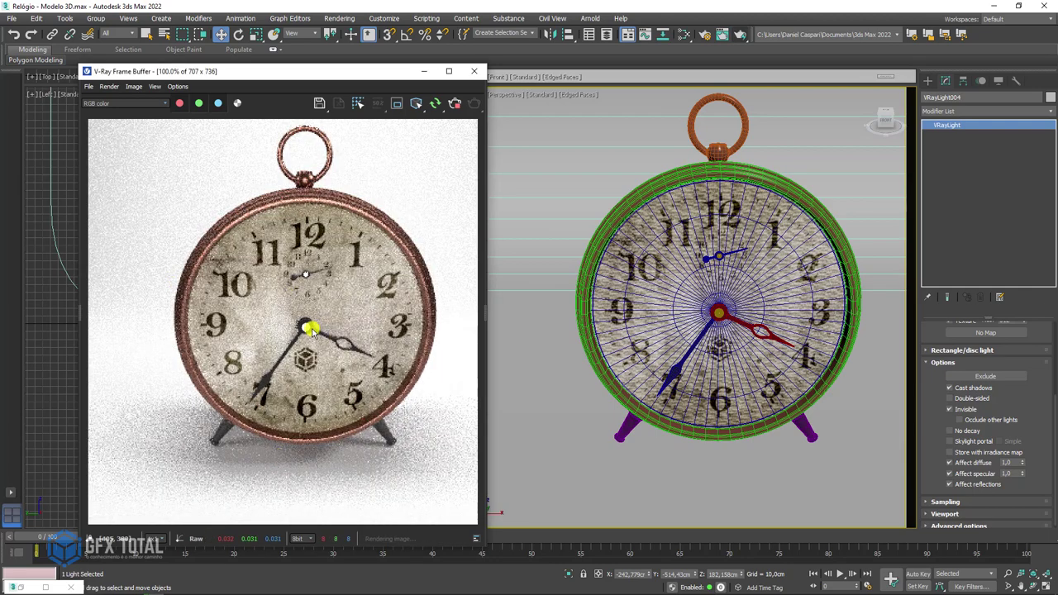
scroll(342, 285, up, 2)
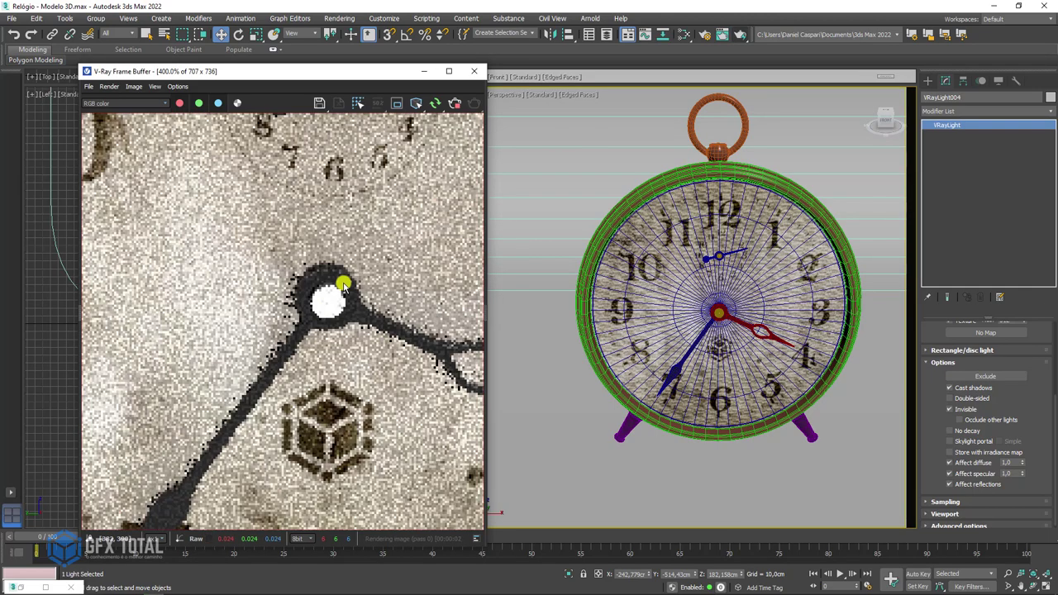
click(685, 34)
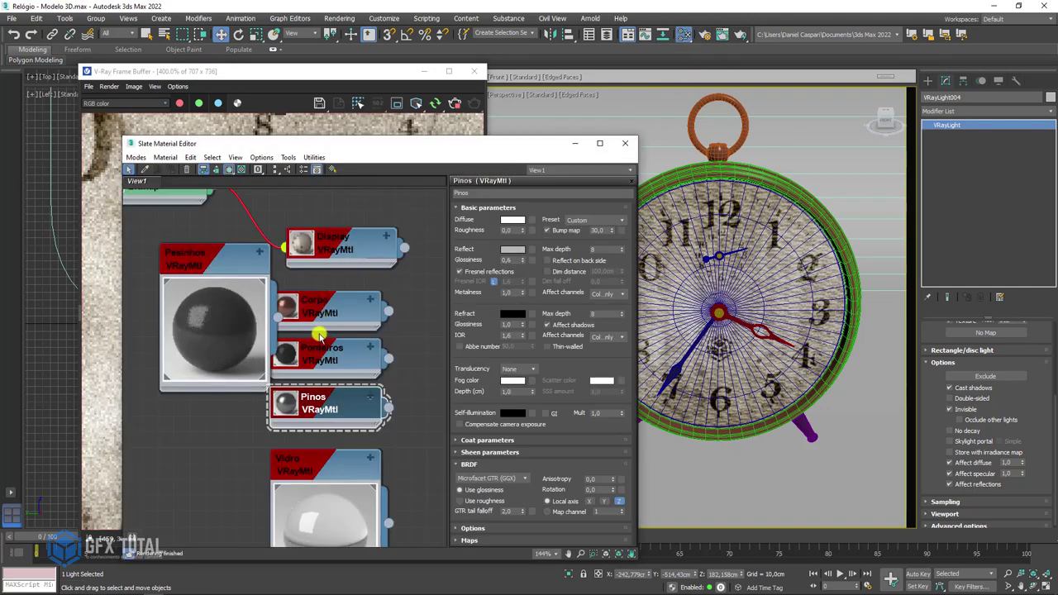
Step: Darken the Pinos diffuse colour and set its metalness to 0,8
middle_drag(320, 334, 340, 303)
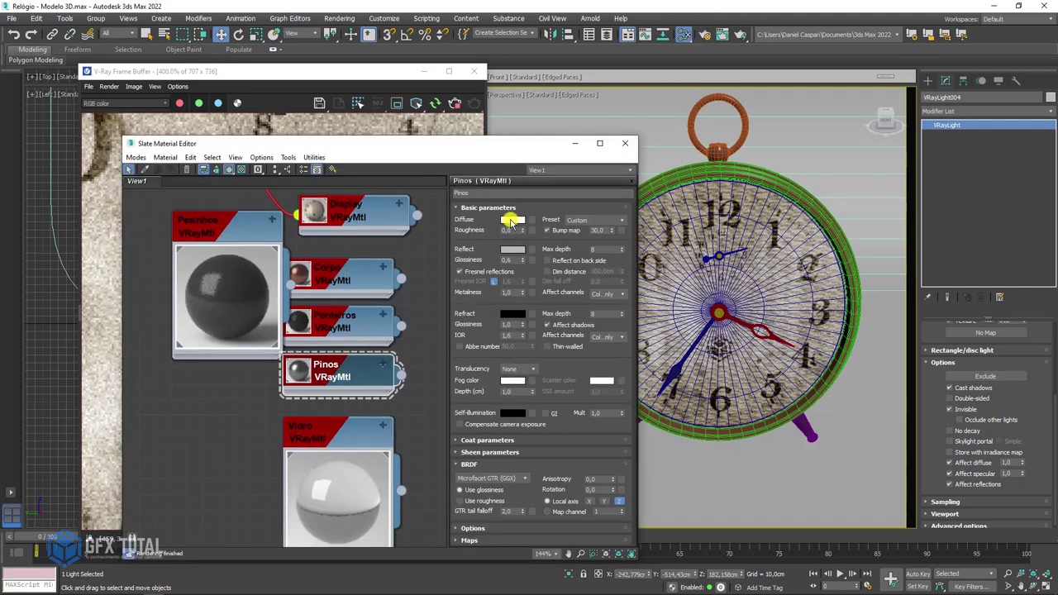
click(513, 219)
mouse_move(377, 126)
mouse_down()
mouse_move(767, 141)
mouse_move(773, 126)
mouse_up()
click(408, 168)
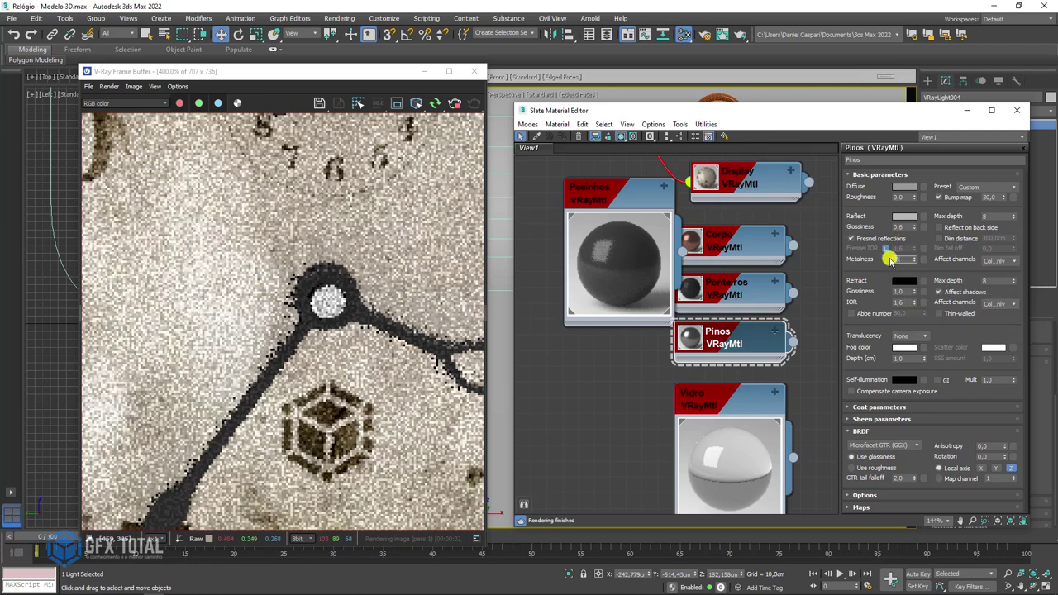
text(0,8)
key(Return)
Step: Adjust the Pinos reflect colour, set diffuse to dark grey 27, and close the editor
click(905, 217)
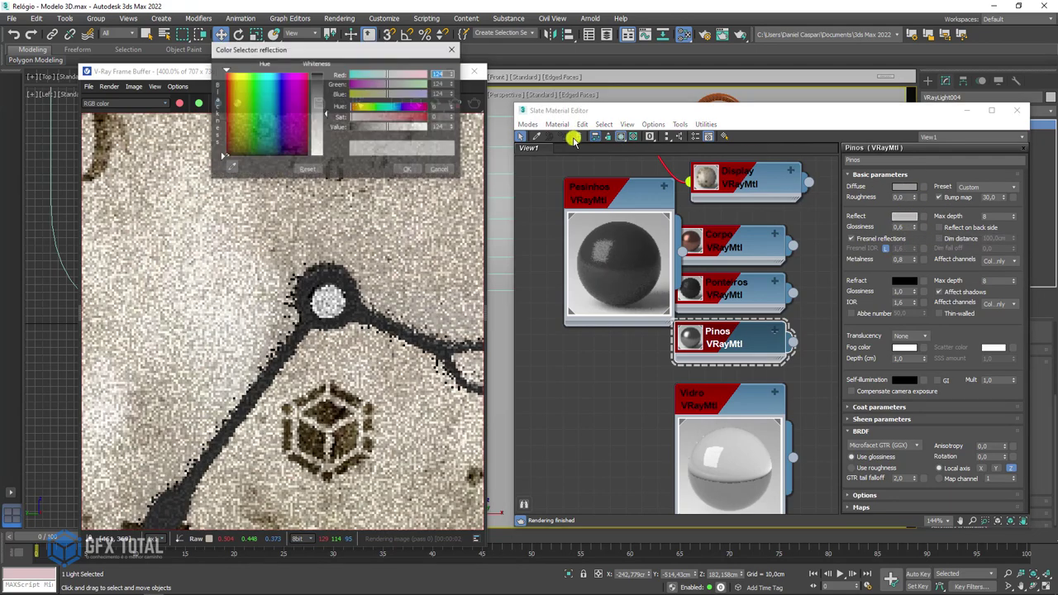
click(407, 169)
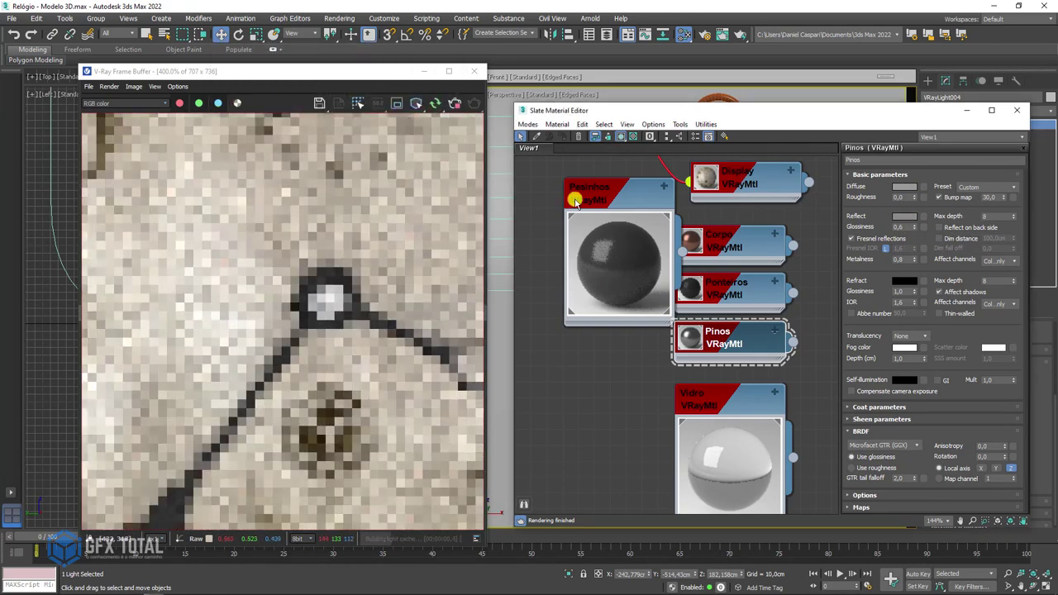
click(906, 188)
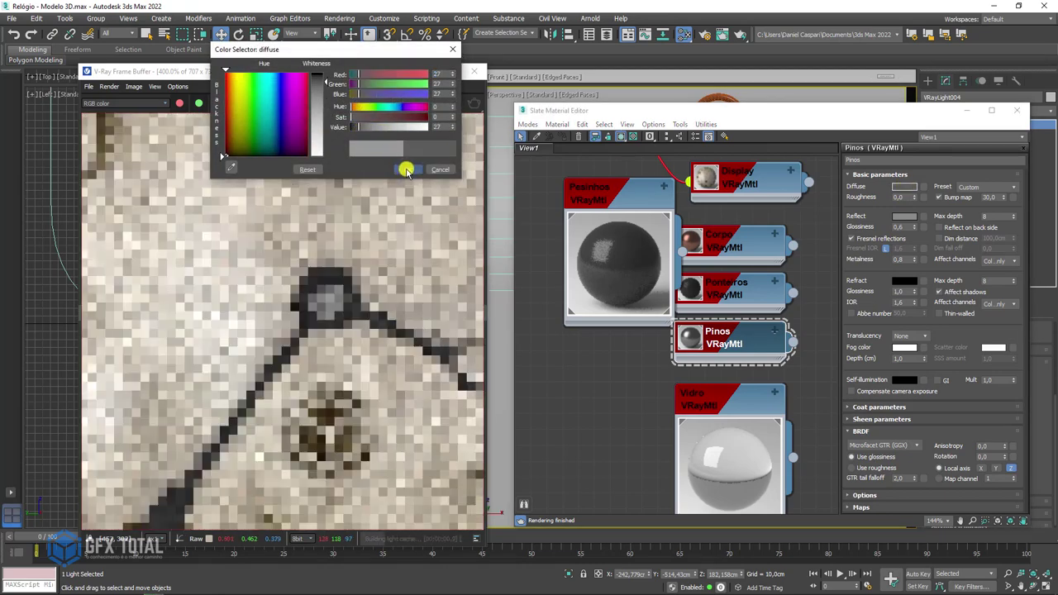
click(407, 169)
scroll(330, 314, down, 3)
scroll(322, 322, down, 3)
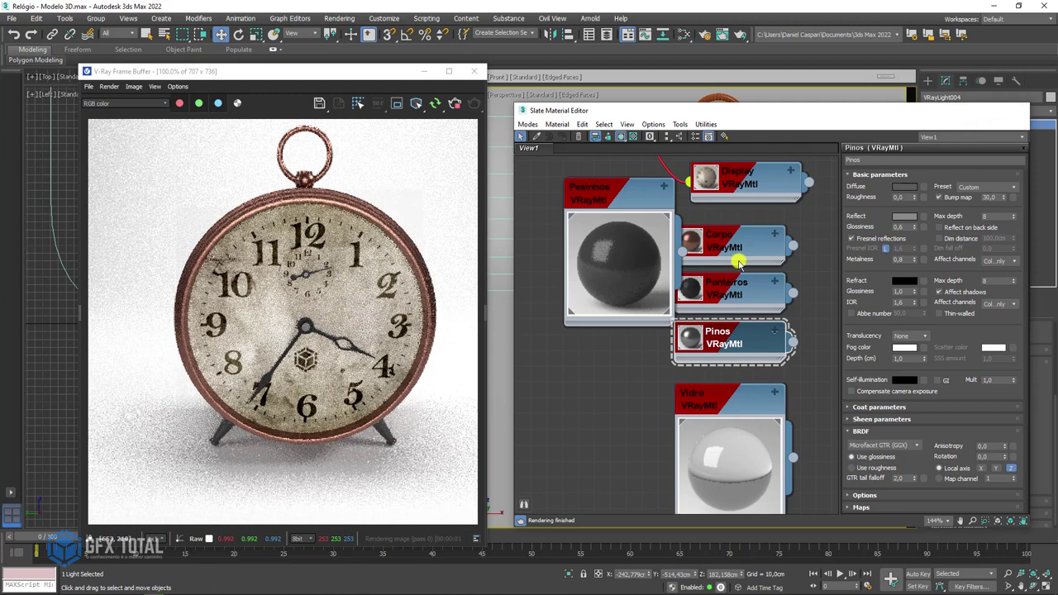
key(m)
right_click(691, 286)
Step: Hide the selected light and frame the clock, viewing backdrop and lights from the side
click(716, 240)
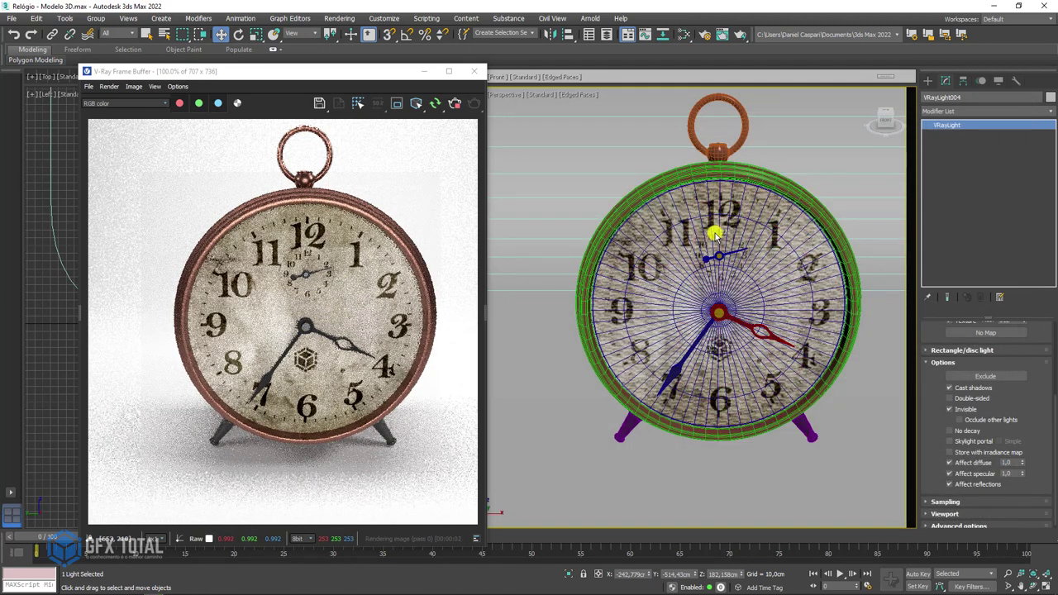
scroll(694, 318, down, 3)
scroll(710, 318, down, 3)
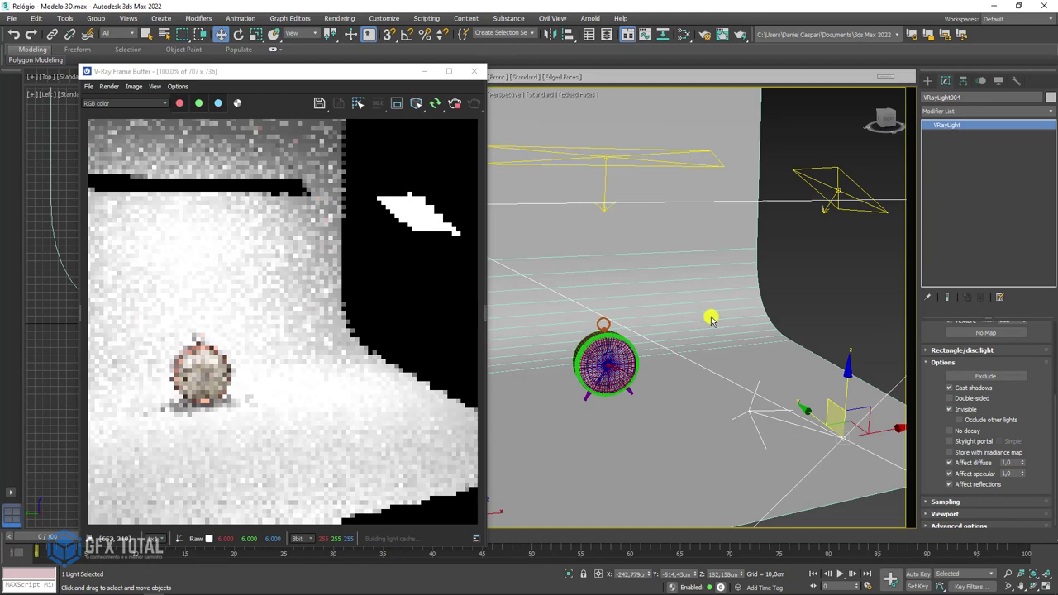
click(597, 366)
key(z)
mouse_move(694, 385)
alt+middle_down()
mouse_move(683, 375)
mouse_move(708, 371)
mouse_move(658, 353)
alt+middle_up()
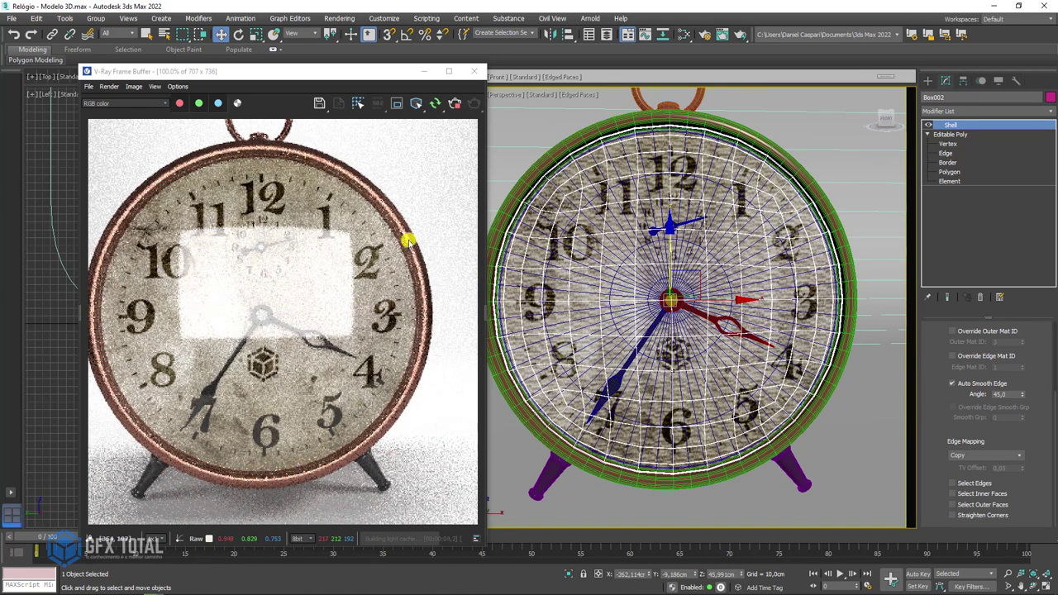
scroll(625, 300, down, 3)
scroll(632, 306, down, 4)
mouse_move(637, 310)
alt+middle_down()
mouse_move(683, 325)
mouse_move(781, 308)
mouse_move(793, 295)
alt+middle_up()
Step: Raise the right-hand plane light and tilt it toward the backdrop
click(758, 317)
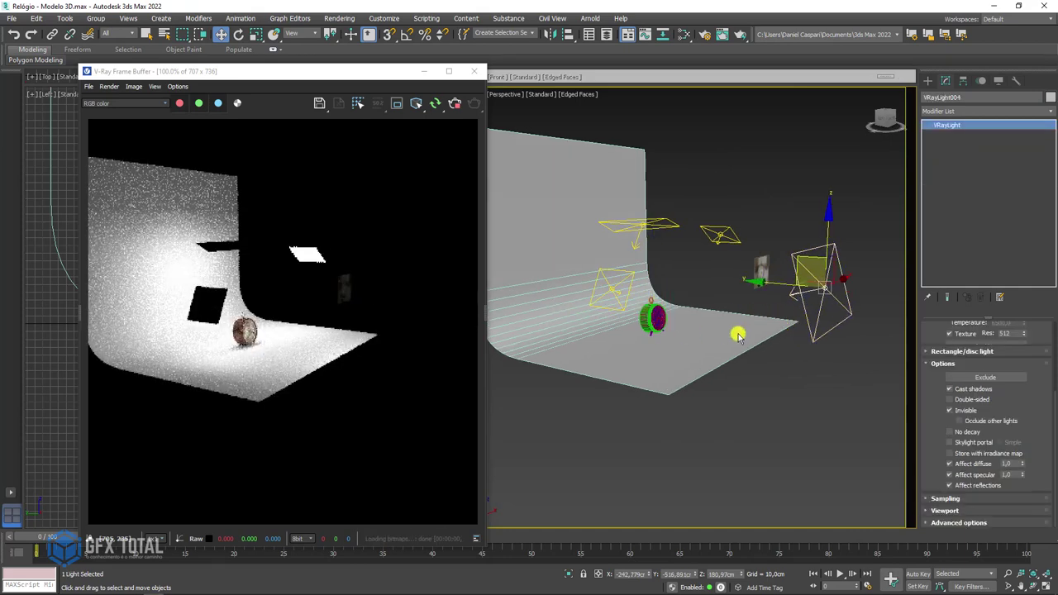
key(z)
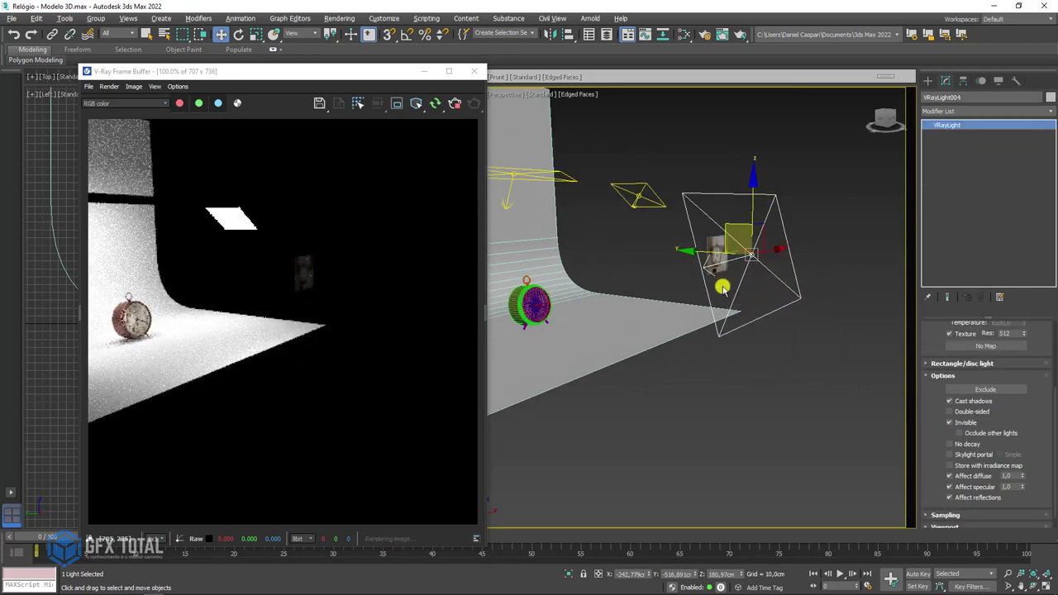
alt+middle_drag(721, 287, 742, 285)
drag(752, 209, 746, 177)
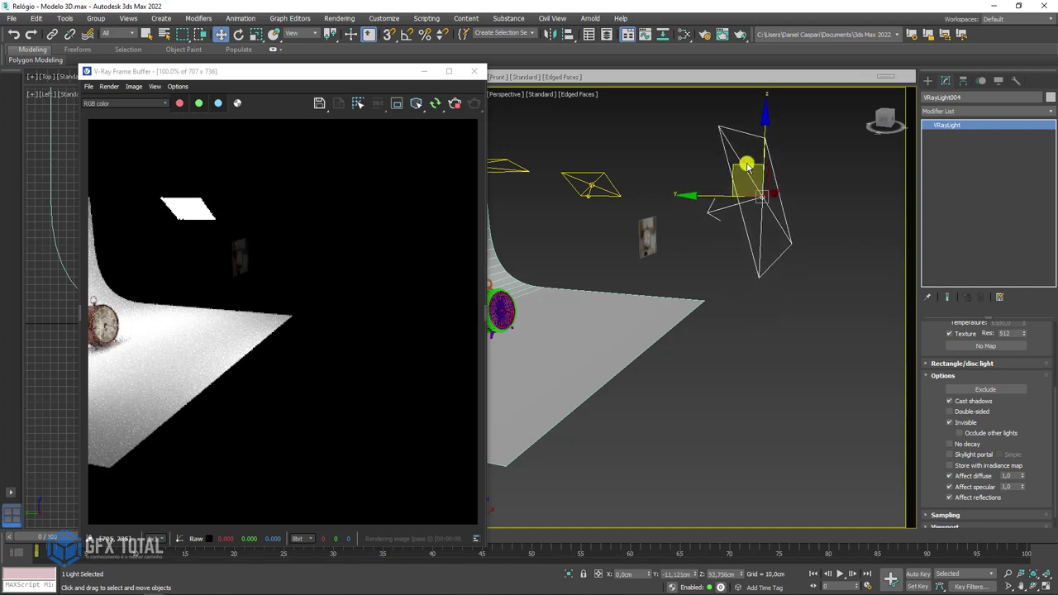
key(e)
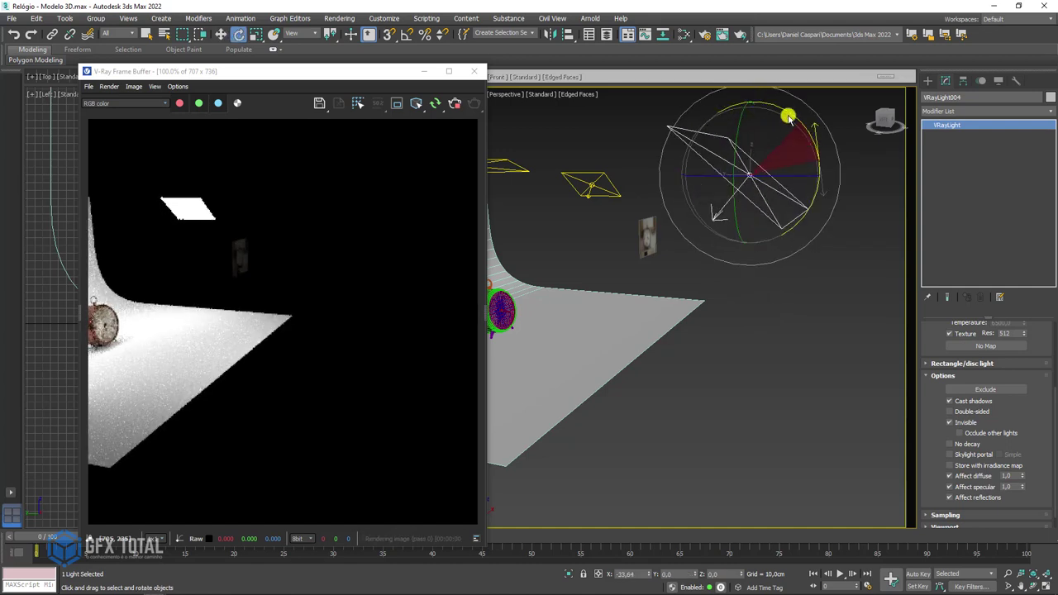
drag(789, 118, 768, 111)
key(w)
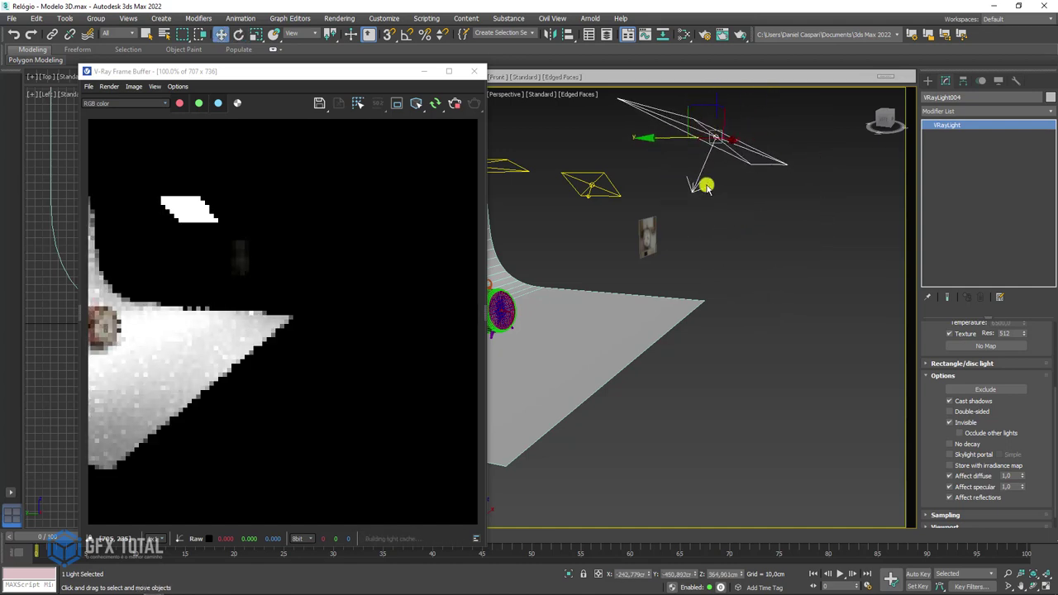
alt+middle_drag(704, 187, 658, 234)
scroll(637, 278, up, 3)
scroll(559, 286, up, 5)
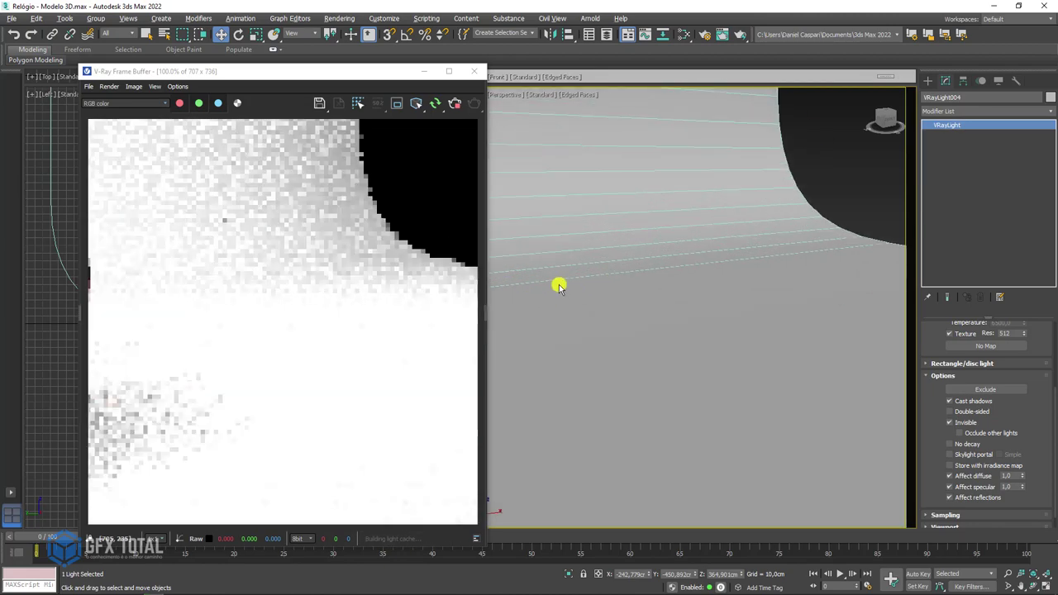
scroll(683, 336, down, 5)
Step: Frame the clock, then orbit out to show the backdrop and lights
click(755, 357)
alt+middle_drag(755, 358, 709, 366)
scroll(731, 355, up, 2)
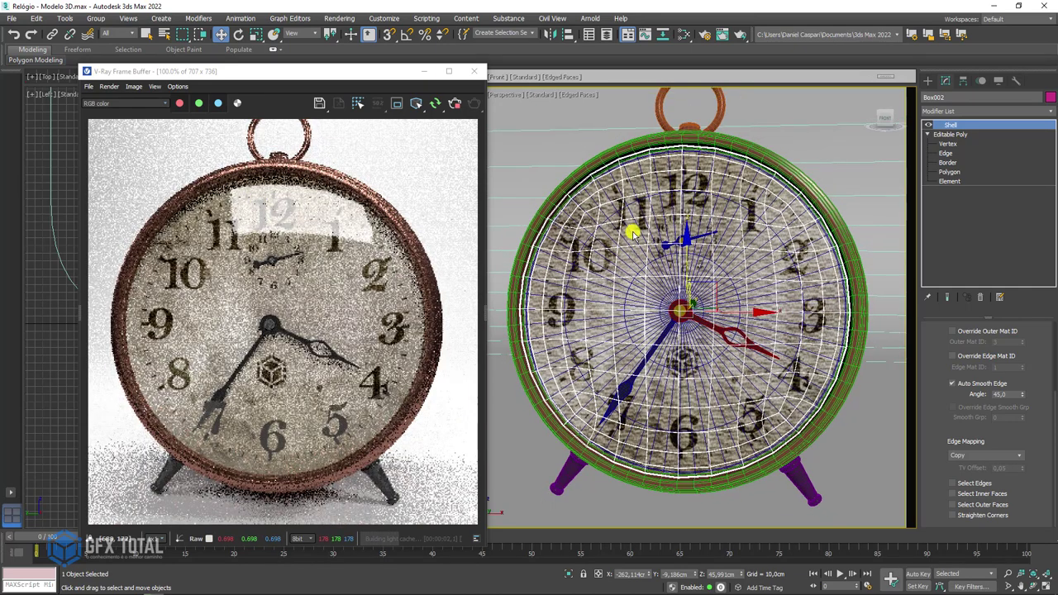
scroll(633, 234, down, 10)
mouse_move(719, 262)
alt+middle_down()
mouse_move(661, 289)
mouse_move(762, 205)
alt+middle_up()
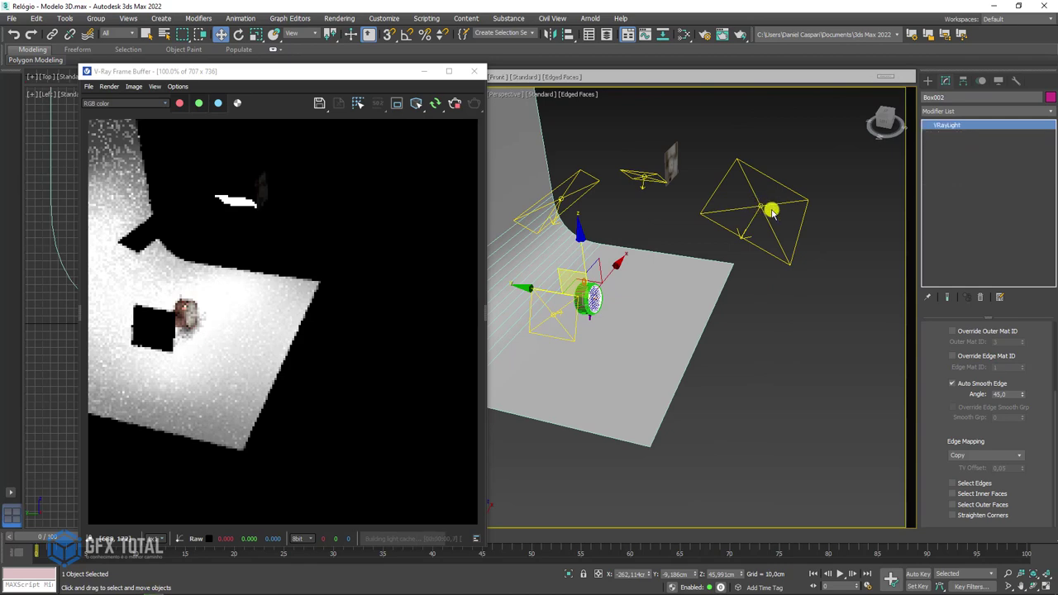
Step: Move the right-hand plane light up and to the left
click(799, 201)
key(e)
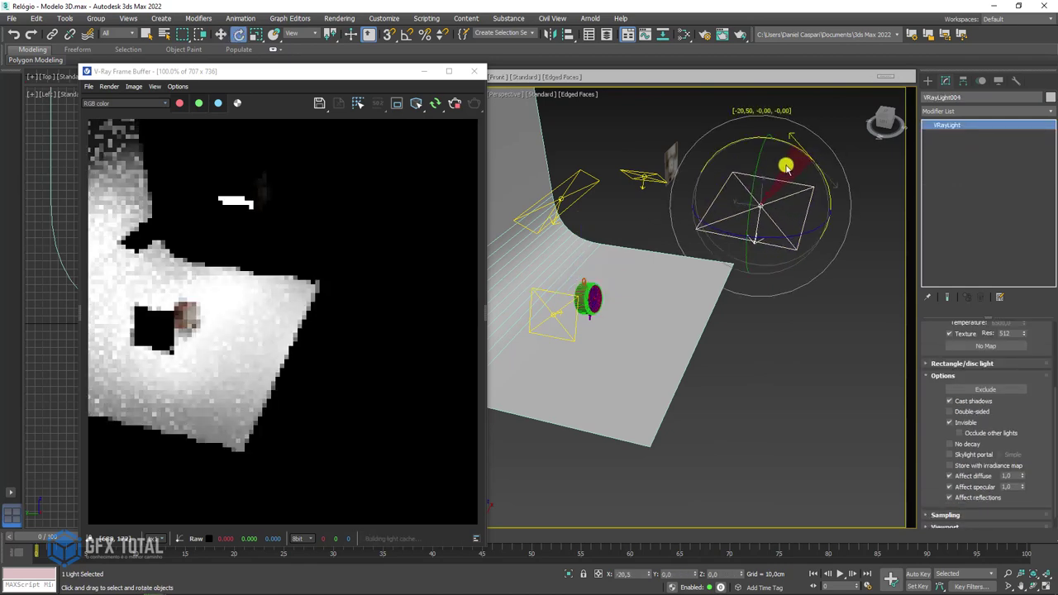
key(w)
drag(756, 207, 712, 180)
mouse_move(713, 190)
alt+middle_down()
mouse_move(717, 219)
mouse_move(661, 248)
alt+middle_up()
scroll(692, 293, up, 5)
scroll(710, 301, up, 3)
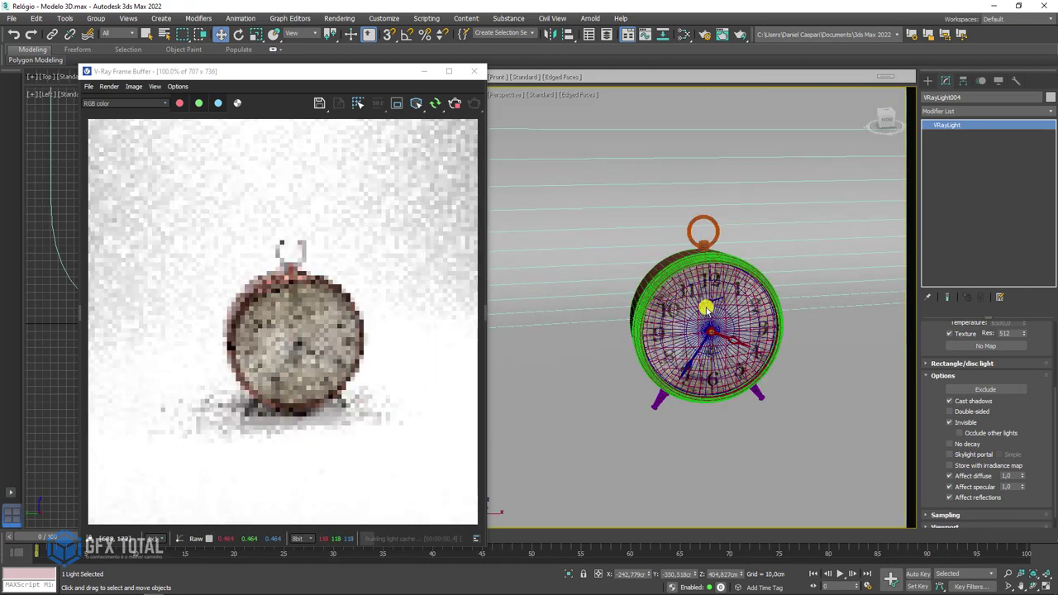
scroll(728, 308, down, 4)
scroll(744, 314, down, 4)
Step: Tilt VRayLight004 above the backdrop to a new angle and lower it toward the clock
alt+middle_drag(744, 316, 795, 247)
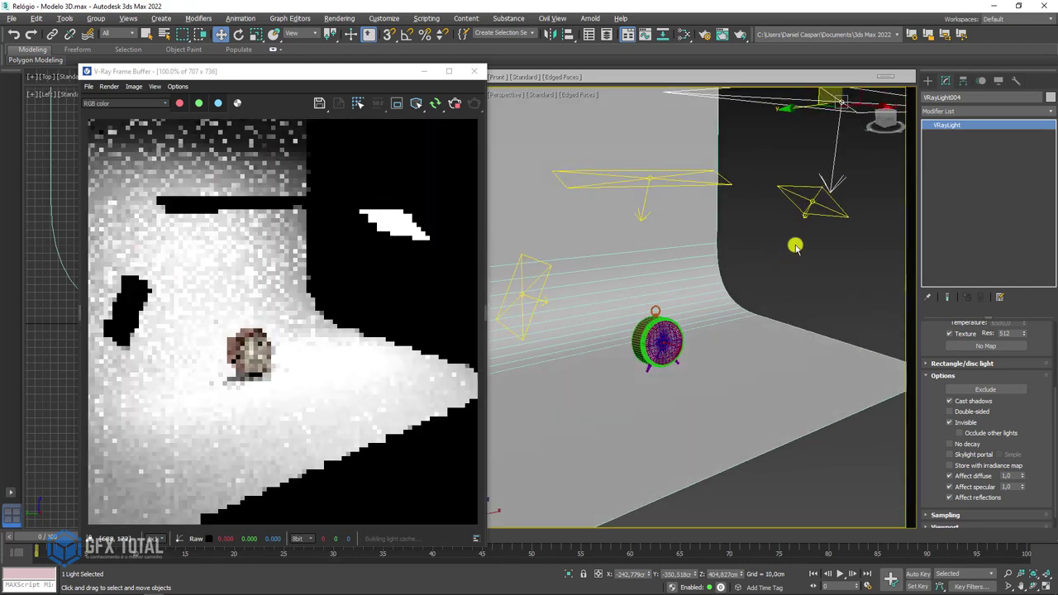
alt+middle_drag(700, 308, 703, 196)
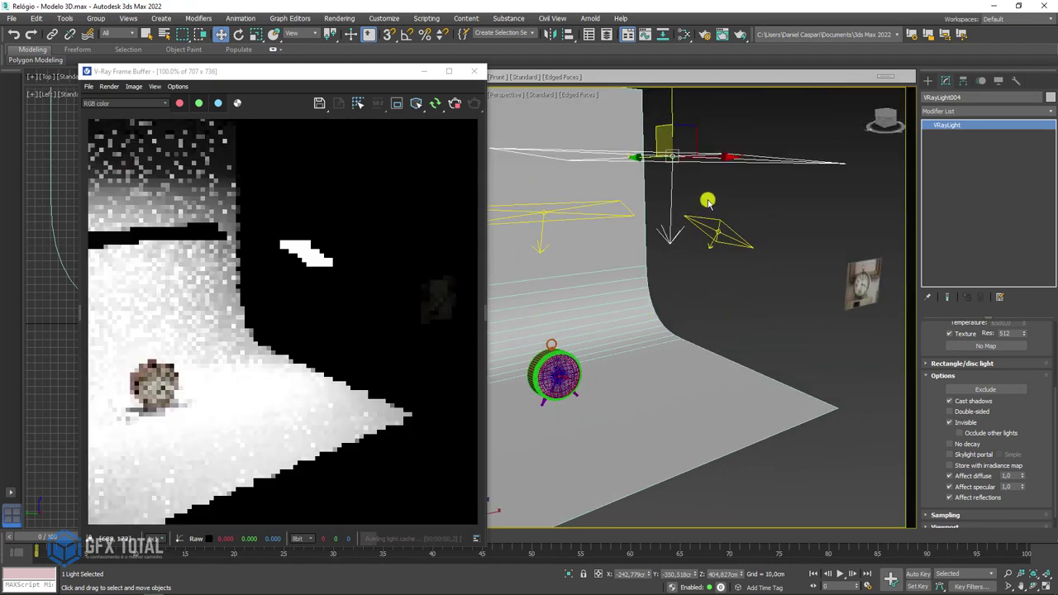
mouse_move(716, 130)
mouse_down()
mouse_move(672, 135)
mouse_move(696, 272)
mouse_up()
mouse_move(697, 272)
alt+middle_down()
mouse_move(680, 258)
mouse_move(695, 261)
alt+middle_up()
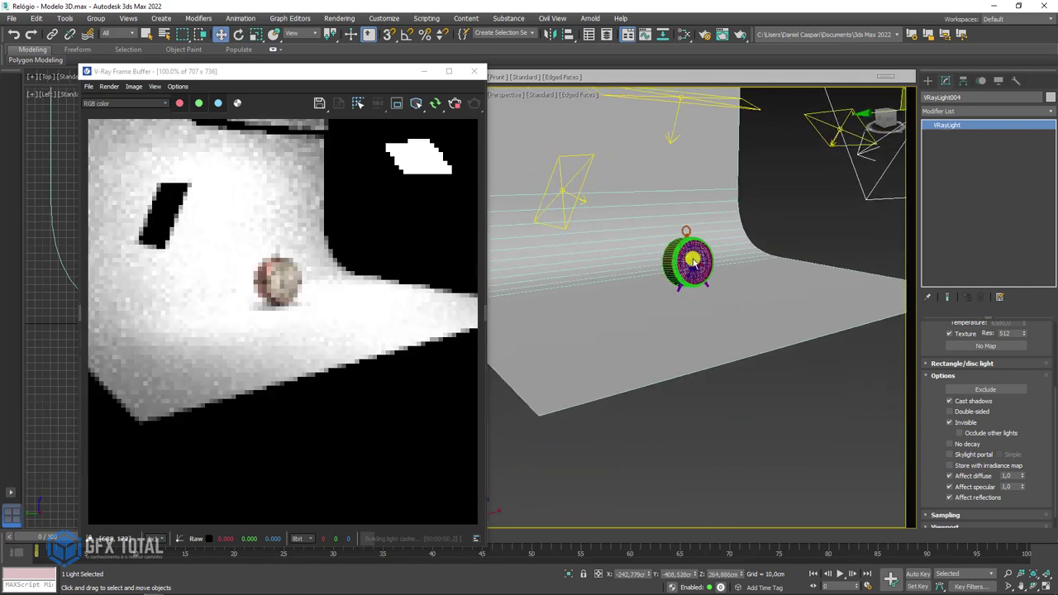
click(694, 260)
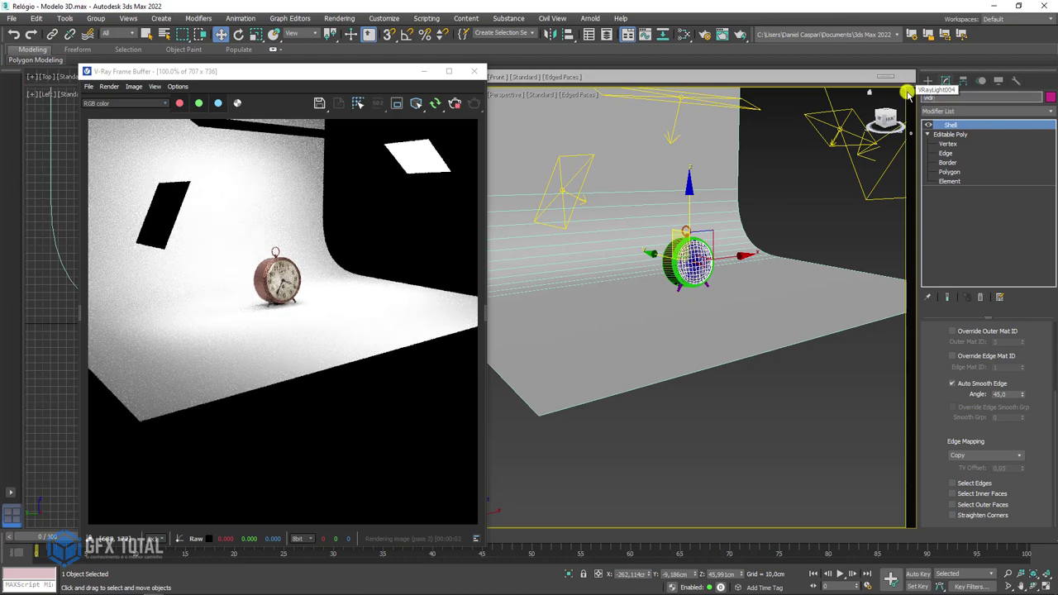
Step: Exclude the glass object 'vidro' from VRayLight004's illumination and shadows (Both), then frame the glass
alt+middle_drag(799, 223, 716, 243)
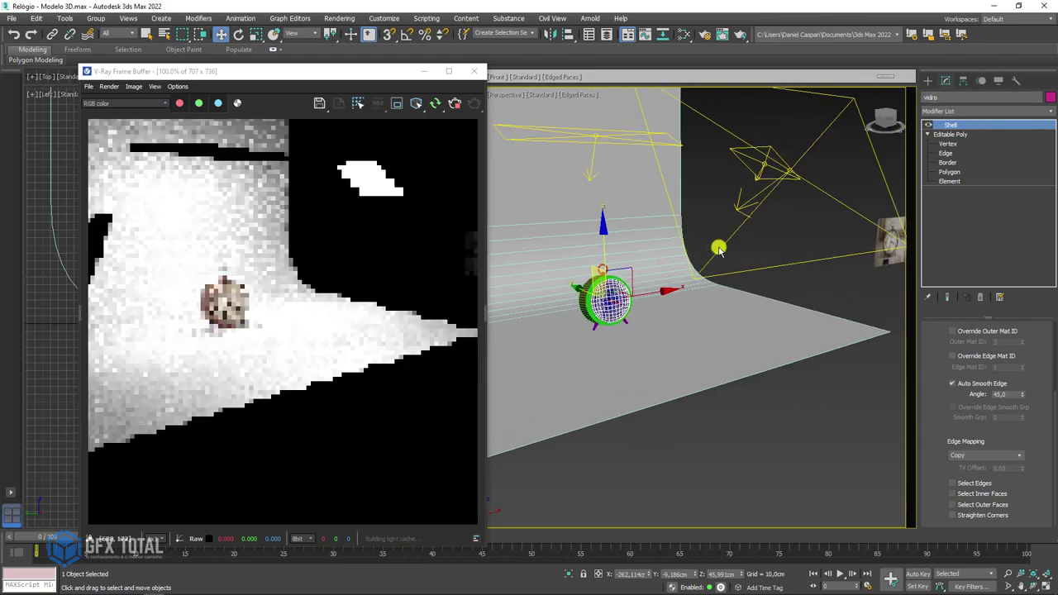
click(726, 246)
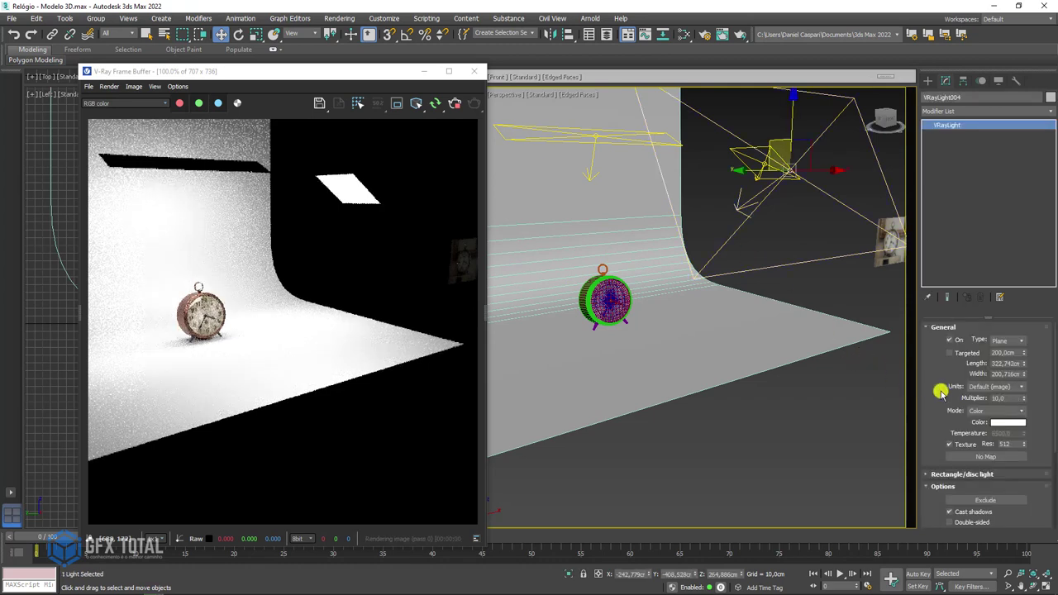
scroll(958, 425, down, 4)
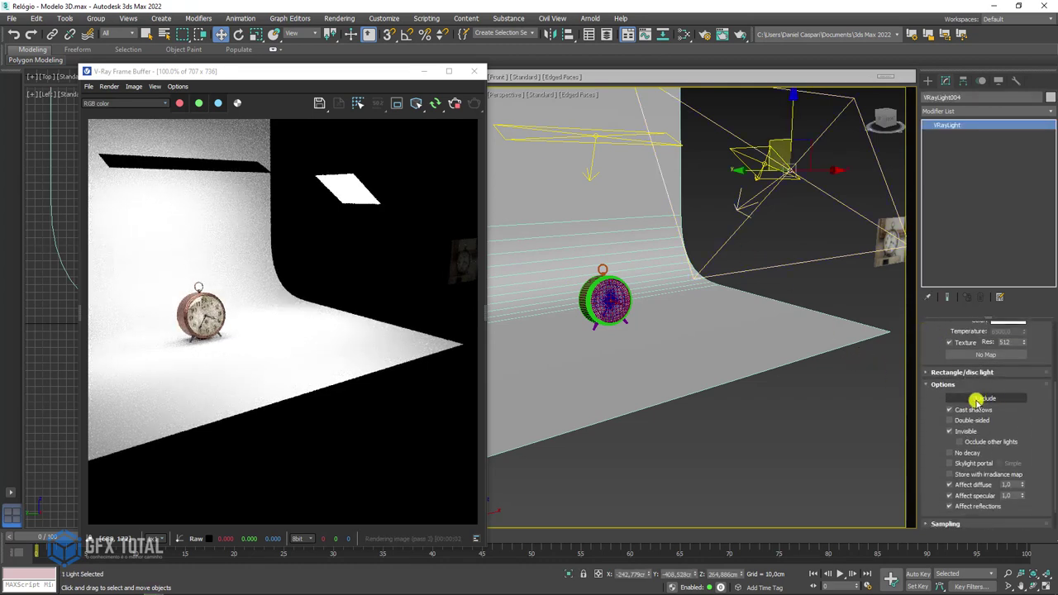
click(984, 399)
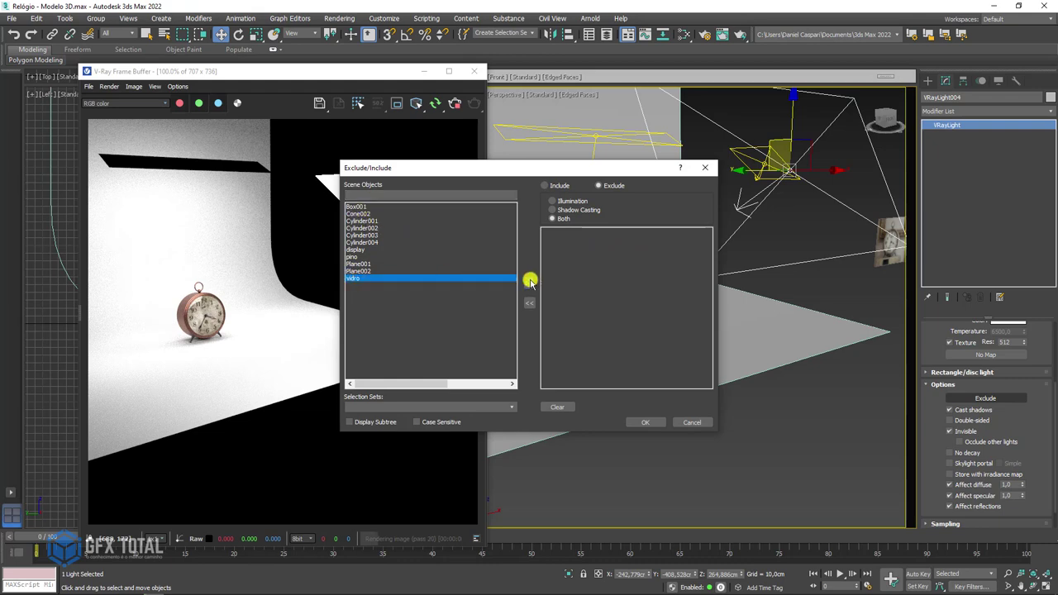
click(647, 421)
alt+middle_drag(735, 354, 685, 349)
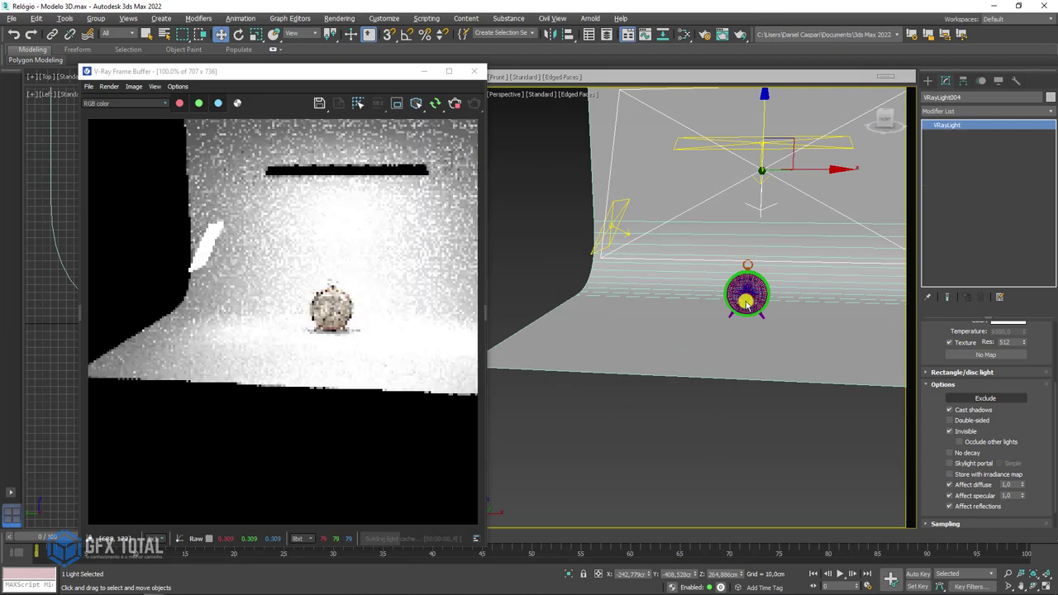
click(746, 304)
key(z)
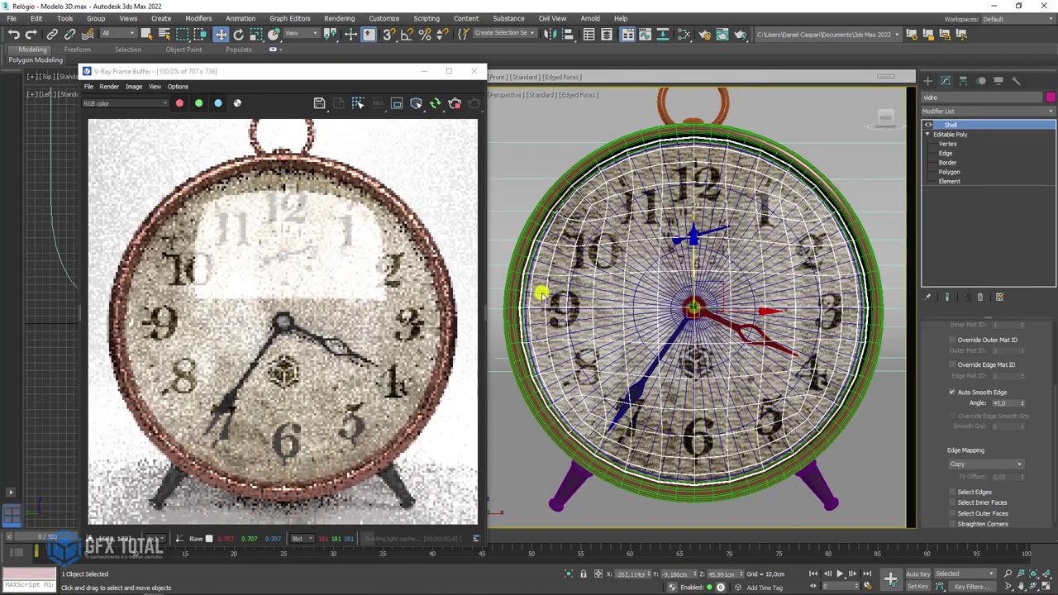
scroll(656, 310, down, 5)
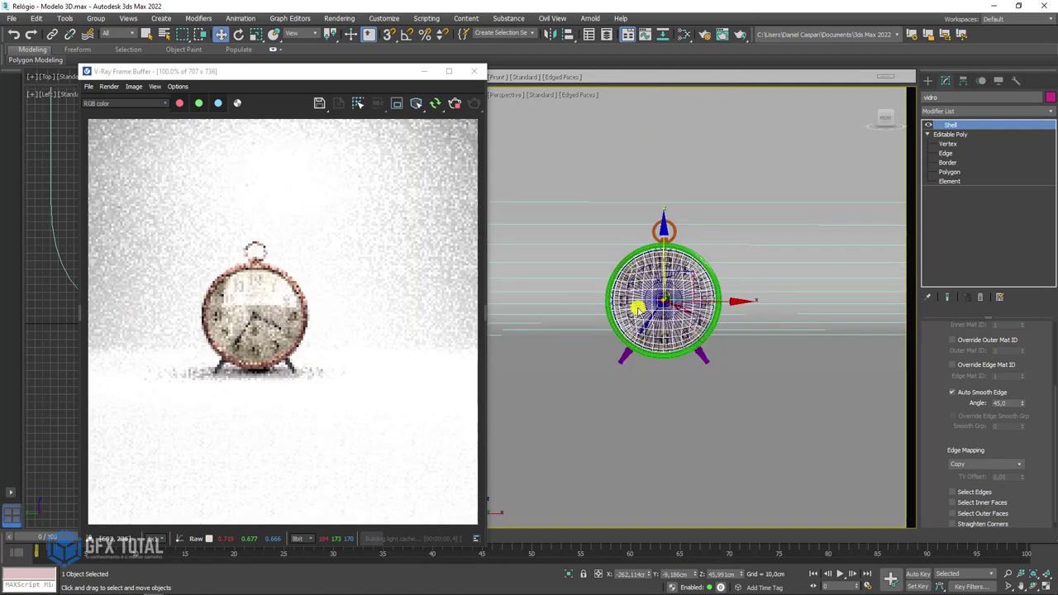
alt+middle_drag(638, 306, 688, 326)
scroll(694, 325, down, 1)
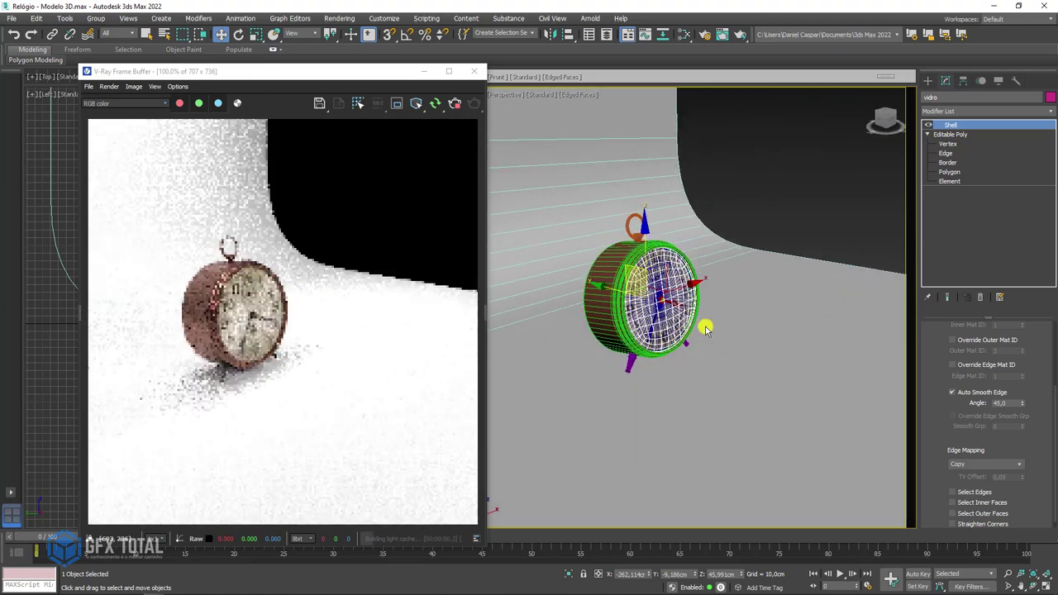
Step: Uncheck Affect reflections in VRayLight004's Options
scroll(702, 324, down, 3)
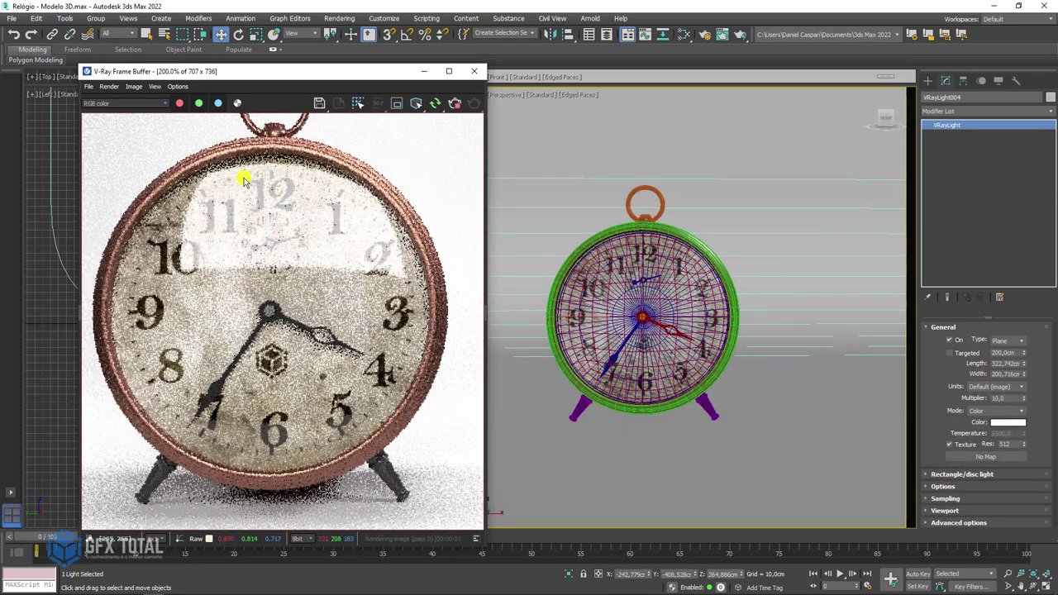
scroll(625, 277, down, 3)
scroll(625, 279, down, 1)
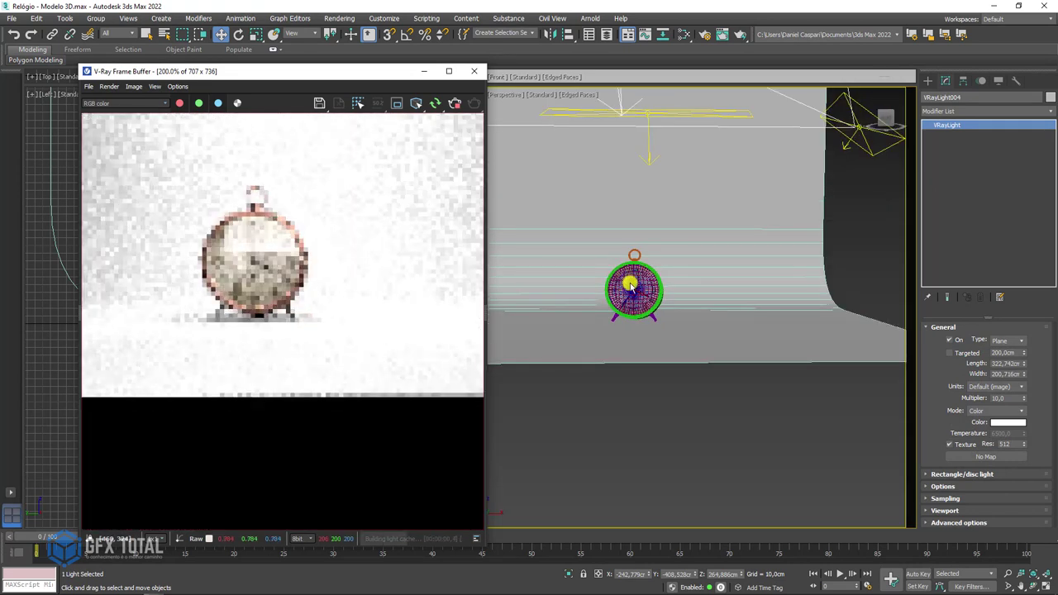
scroll(625, 281, down, 2)
mouse_move(623, 160)
alt+middle_down()
mouse_move(714, 286)
mouse_move(655, 166)
mouse_move(692, 272)
mouse_move(626, 299)
alt+middle_up()
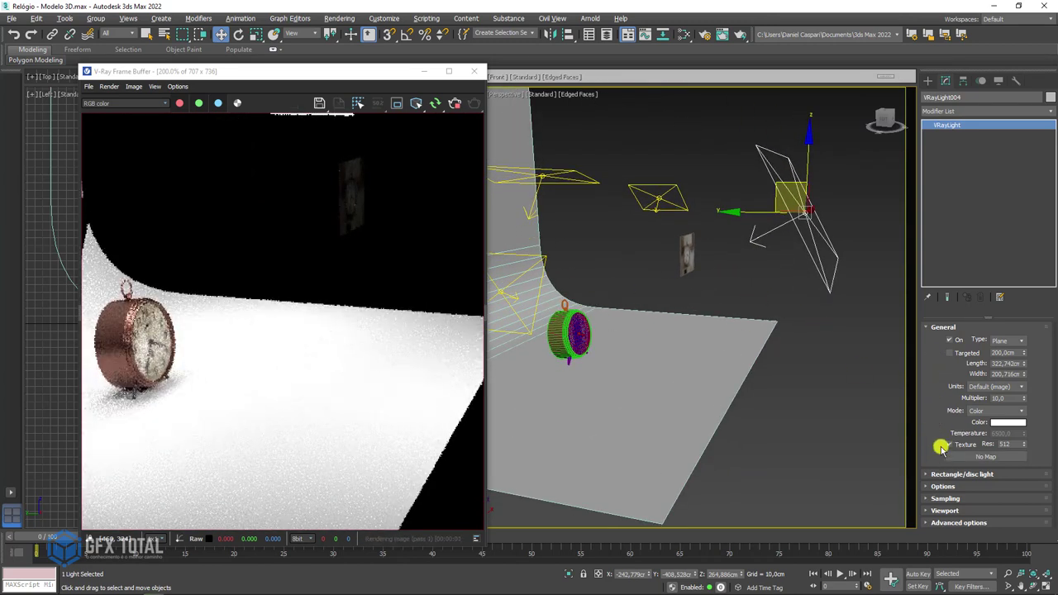
click(941, 486)
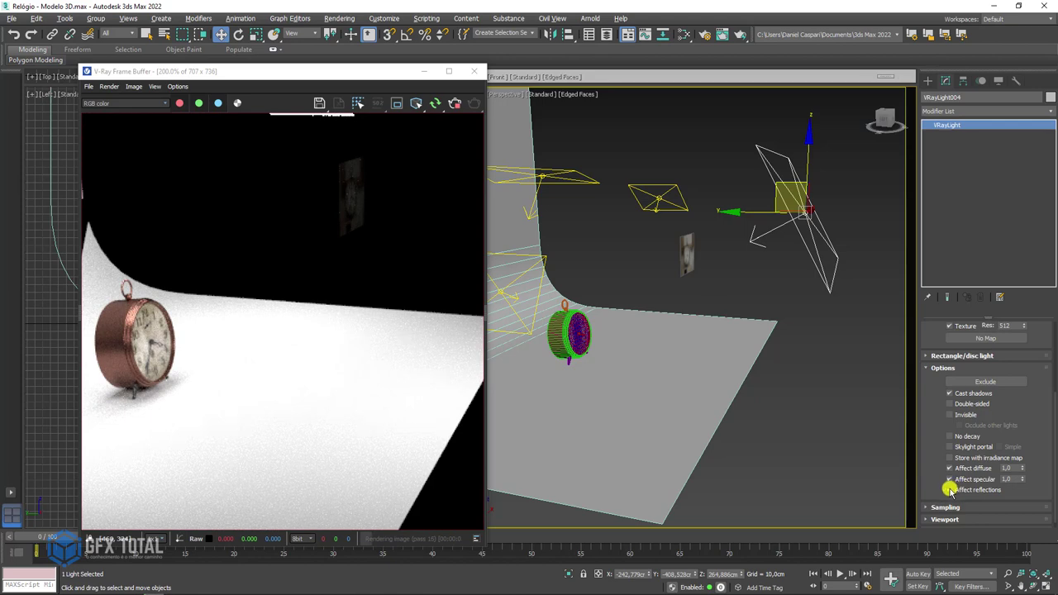
Step: Restart the V-Ray interactive render with the new light settings and select the clock glass
mouse_move(747, 395)
alt+middle_down()
mouse_move(675, 371)
mouse_move(779, 347)
alt+middle_up()
scroll(795, 388, up, 5)
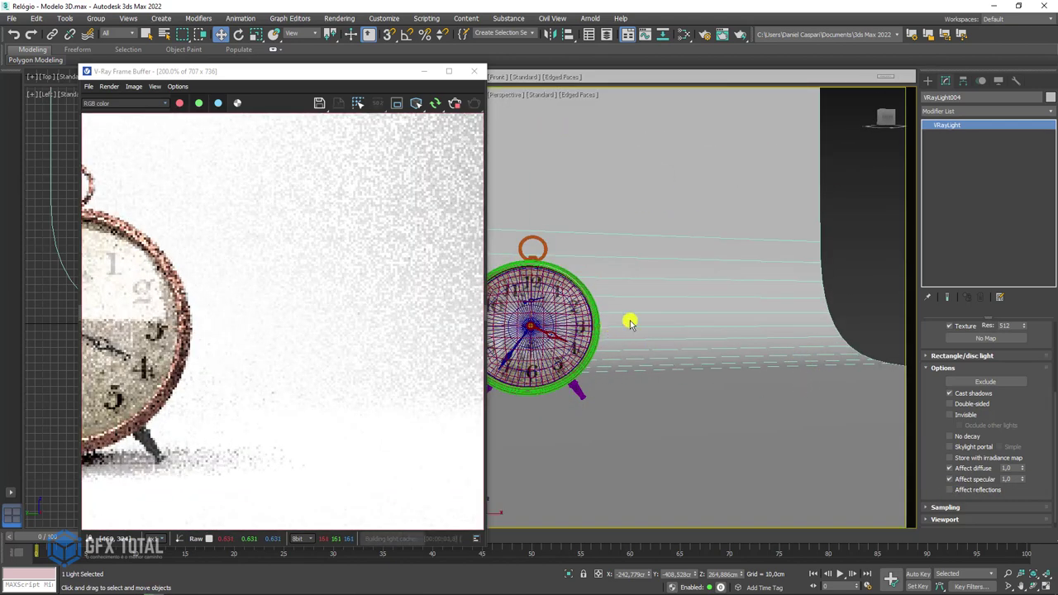
alt+middle_drag(630, 319, 579, 272)
click(453, 107)
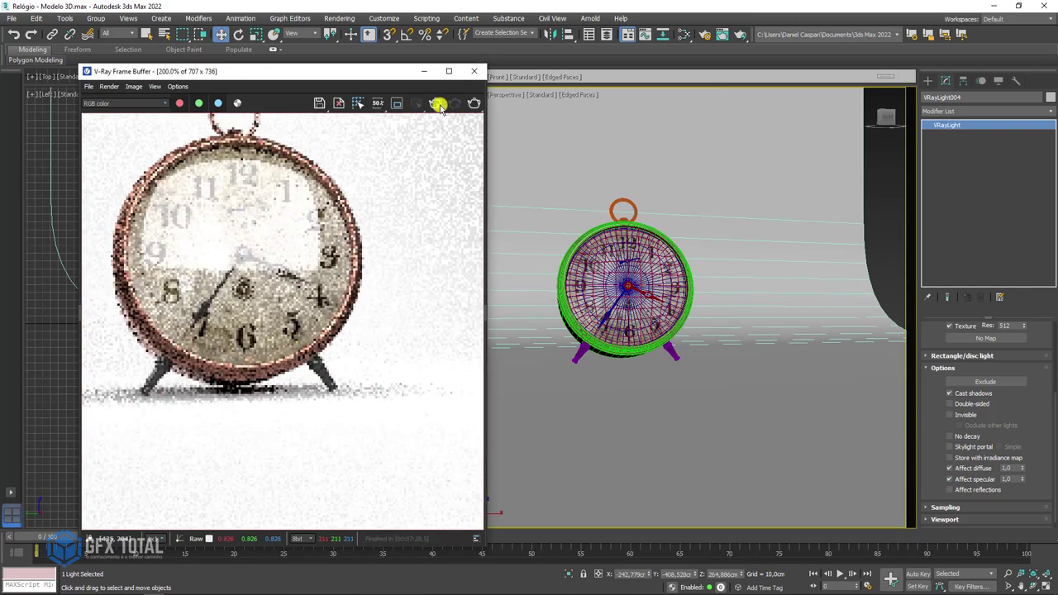
click(439, 106)
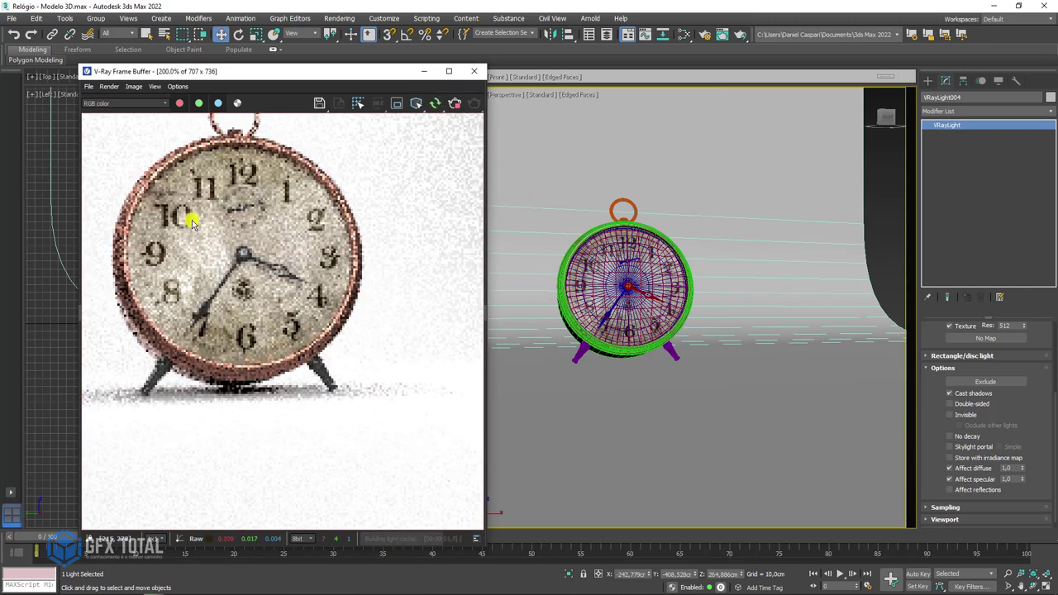
alt+middle_drag(621, 324, 612, 338)
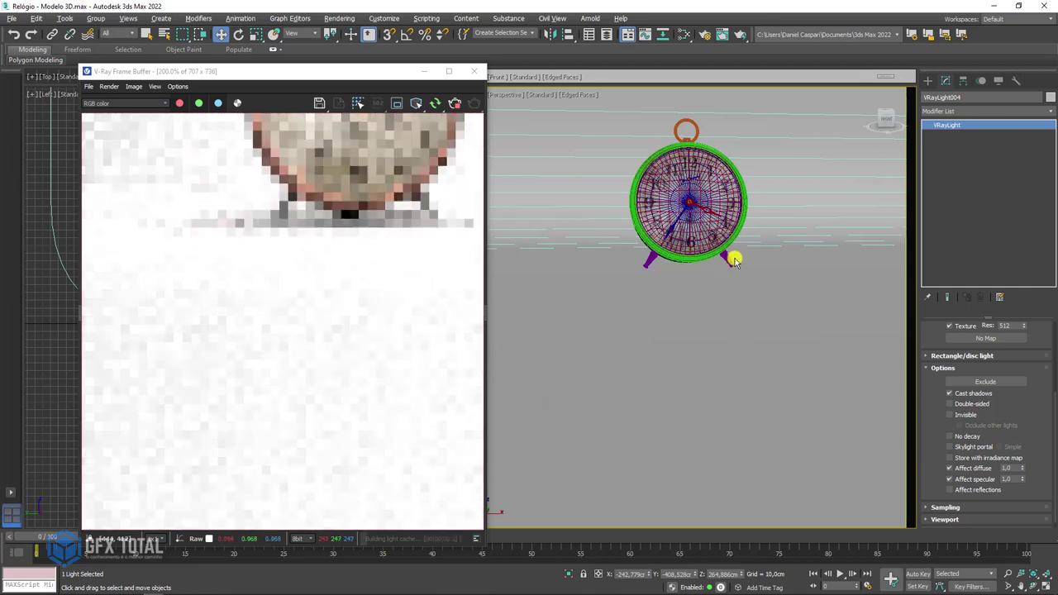
key(z)
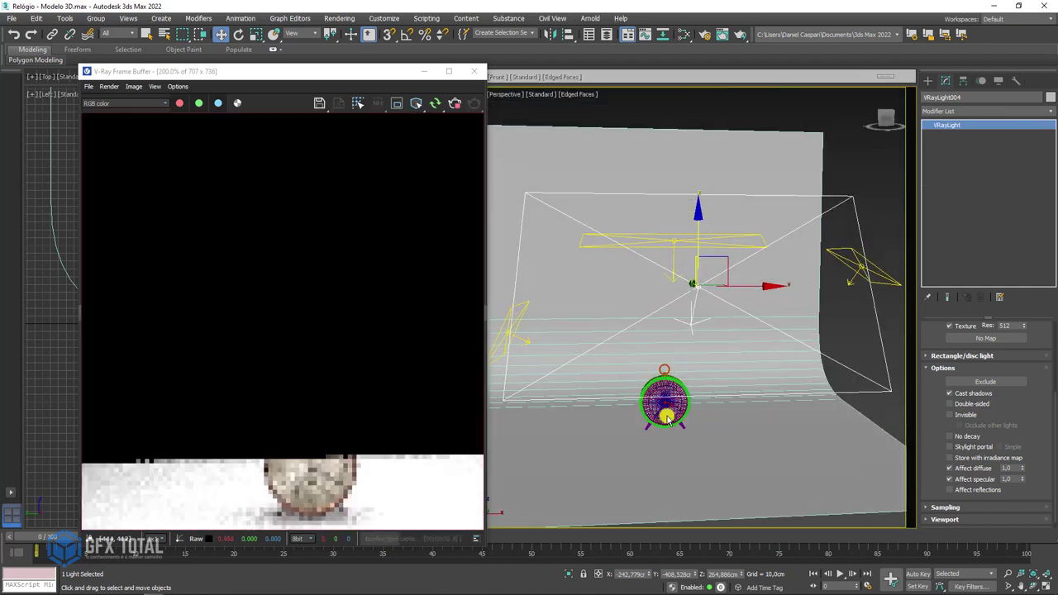
click(665, 416)
Step: Frame the glass object and orbit to a side view of the clock
key(z)
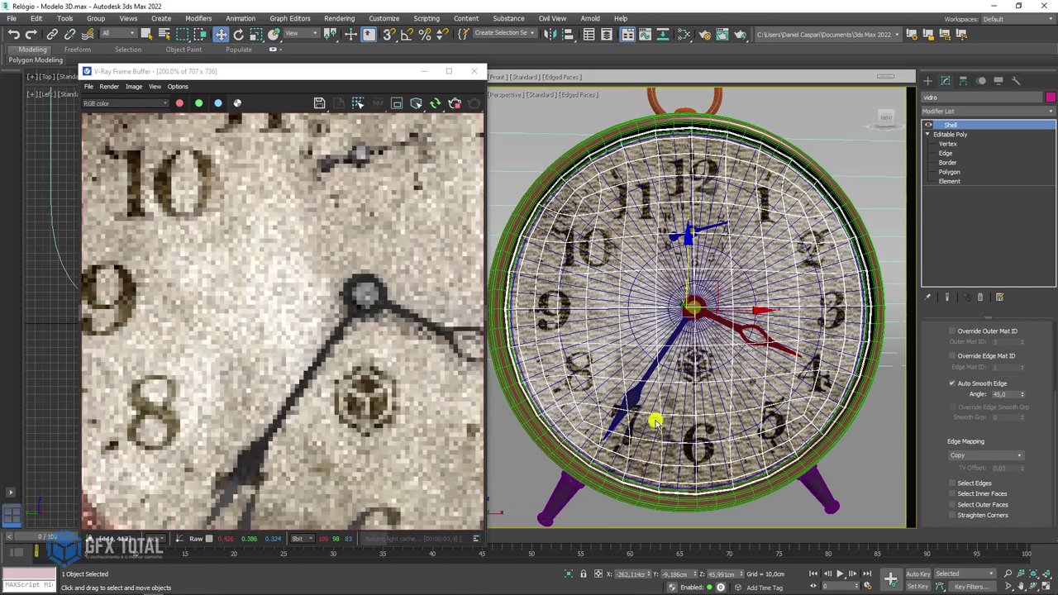
scroll(293, 318, down, 2)
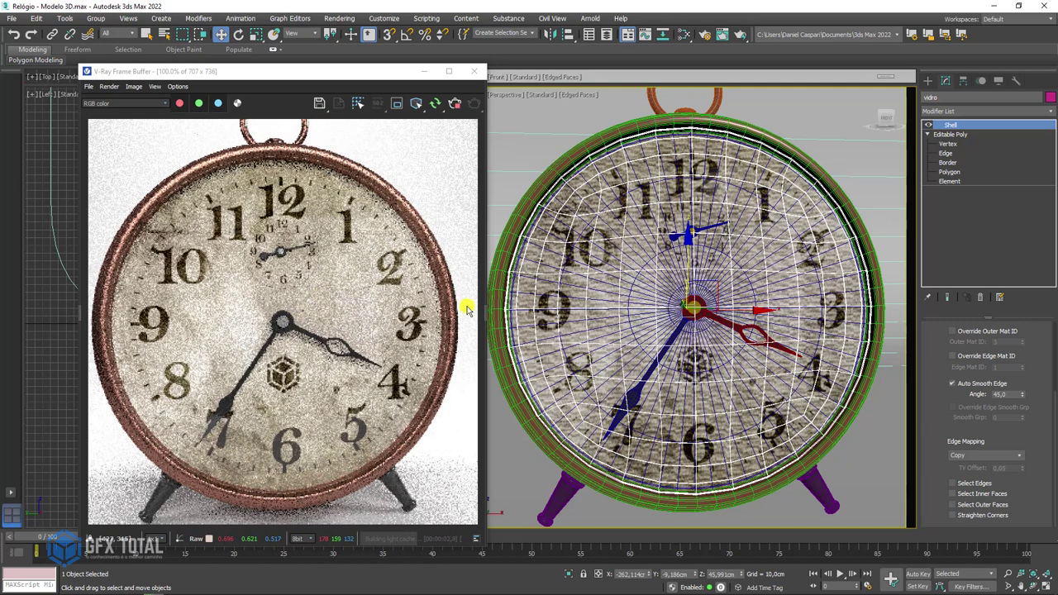
scroll(468, 301, down, 1)
scroll(661, 304, down, 2)
scroll(651, 306, down, 1)
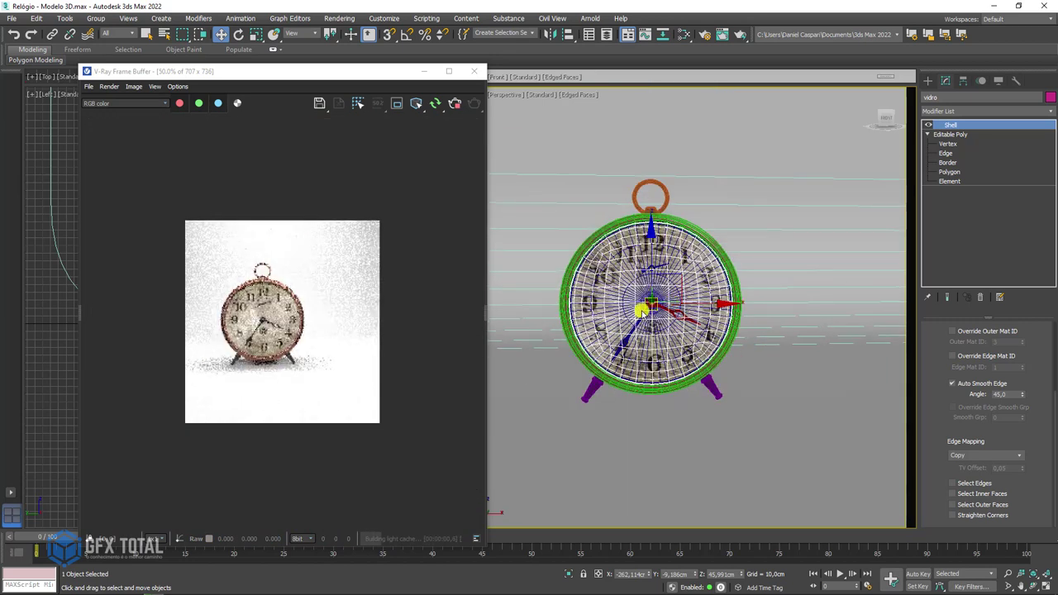
alt+middle_drag(632, 323, 654, 212)
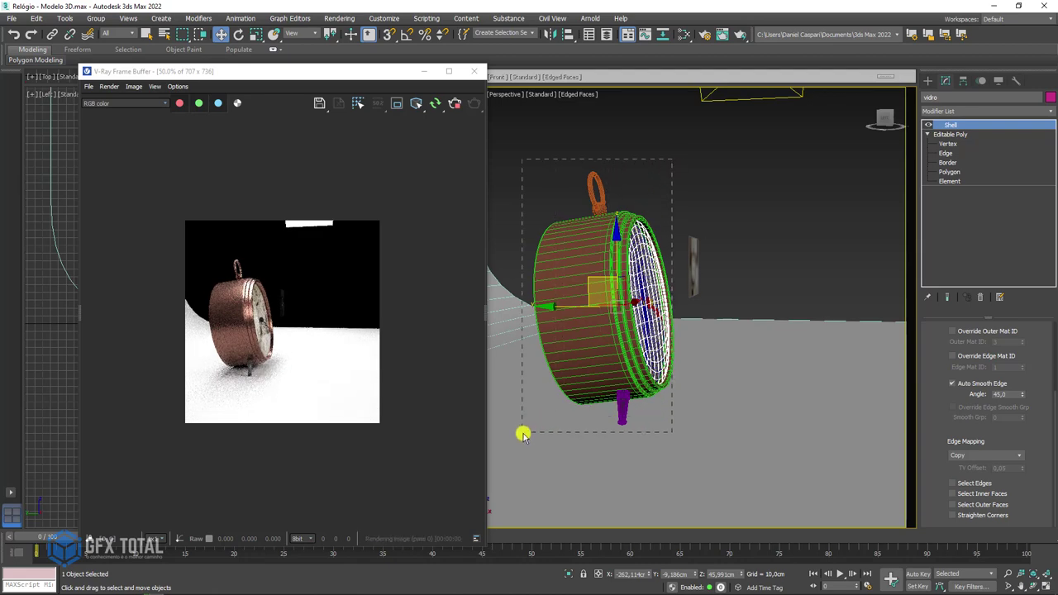
Step: Group all the clock's parts into a group named 'rel'
drag(522, 434, 784, 281)
mouse_move(790, 369)
alt+middle_down()
mouse_move(751, 343)
mouse_move(769, 361)
mouse_move(715, 378)
mouse_move(744, 377)
mouse_move(735, 378)
alt+middle_up()
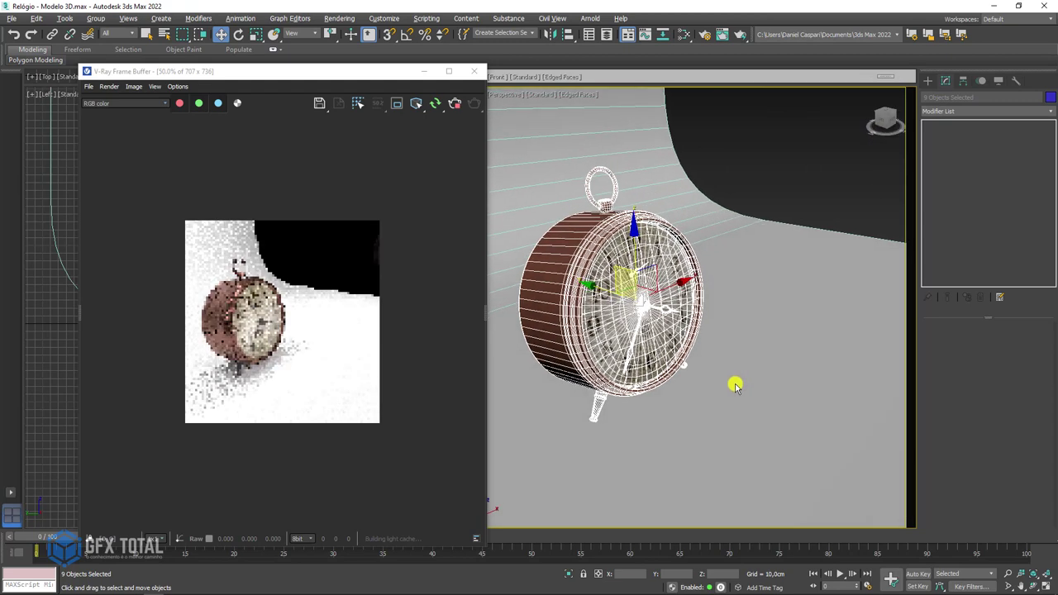
click(95, 19)
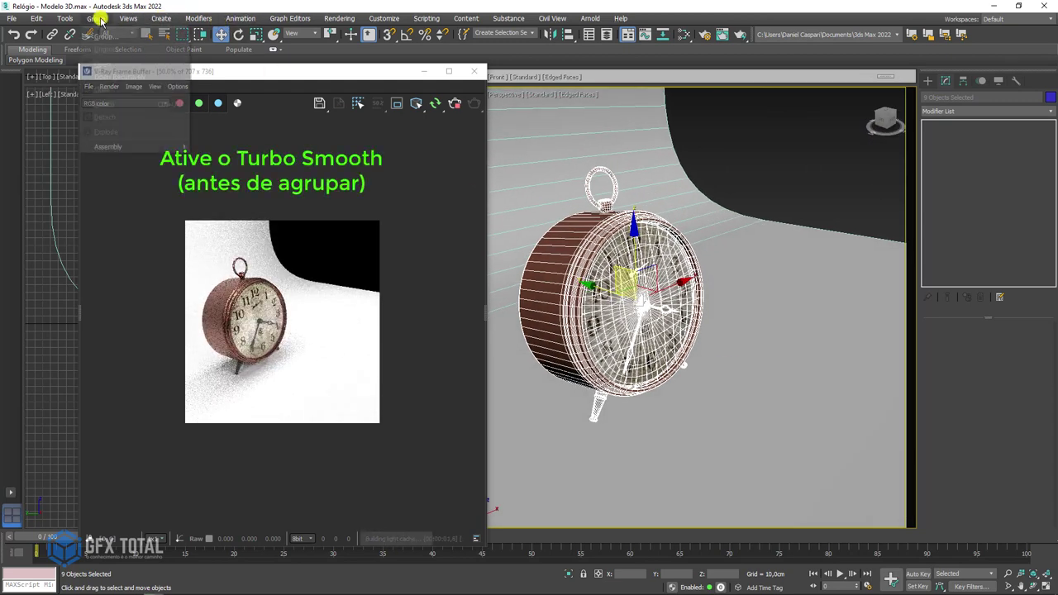
click(106, 31)
text(rel)
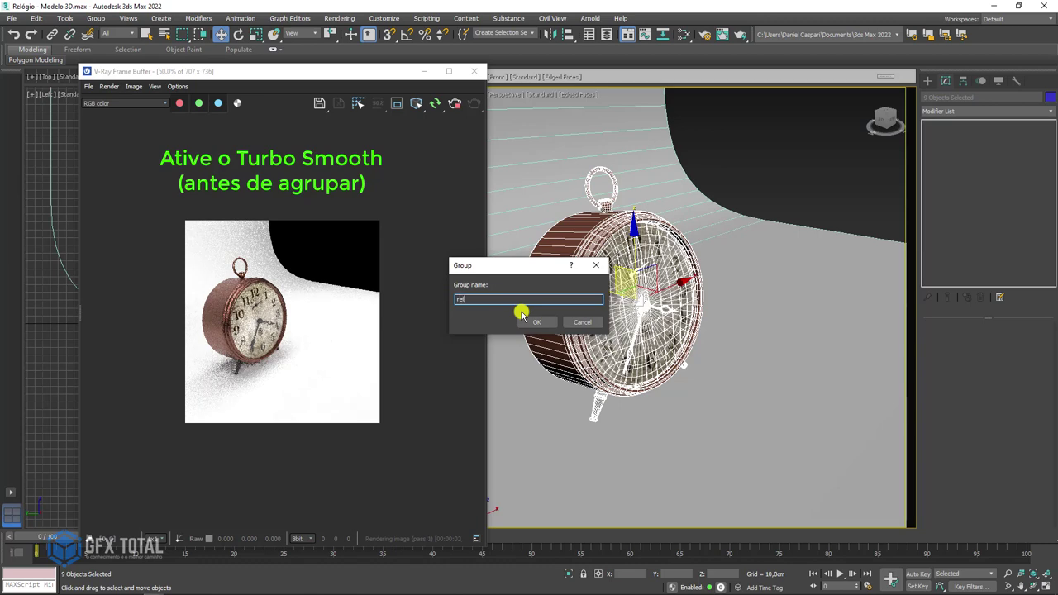
key(Return)
Step: Orbit the Perspective view to face the clock front-on
key(e)
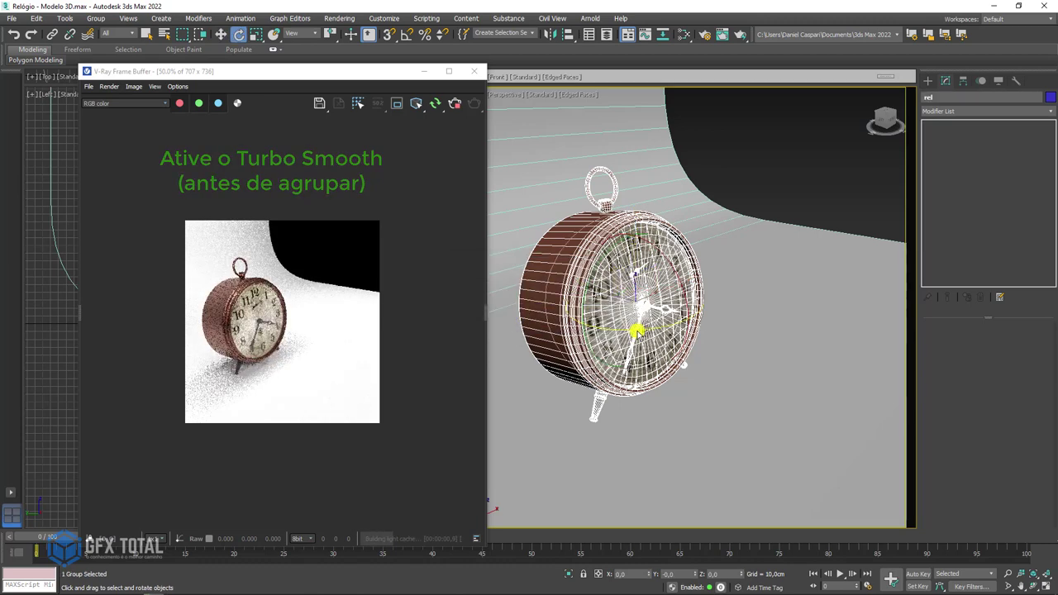
mouse_move(649, 332)
alt+middle_down()
mouse_move(661, 306)
mouse_move(703, 333)
mouse_move(699, 314)
mouse_move(661, 333)
mouse_move(678, 309)
mouse_move(691, 315)
alt+middle_up()
scroll(687, 317, up, 1)
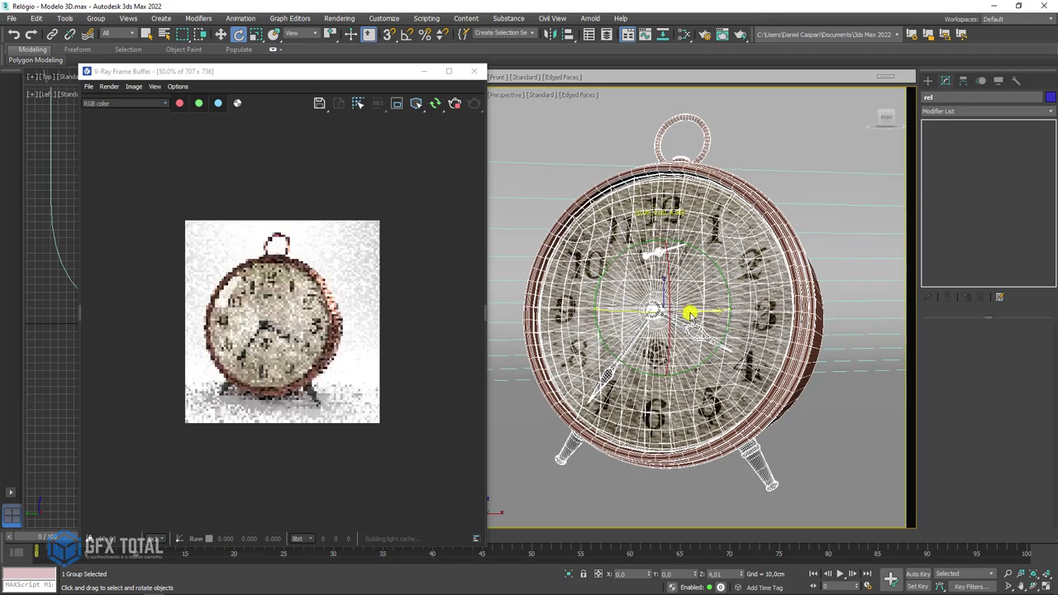
alt+middle_drag(743, 366, 653, 348)
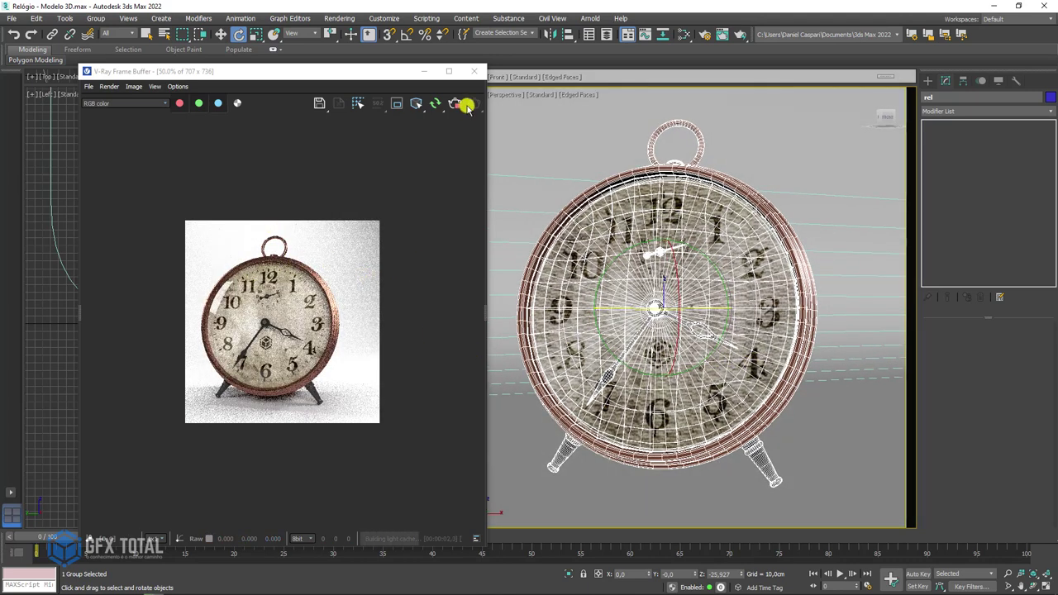
Step: Give the Fundo backdrop material a dark grey diffuse (value 22) in the Slate Material Editor
click(684, 34)
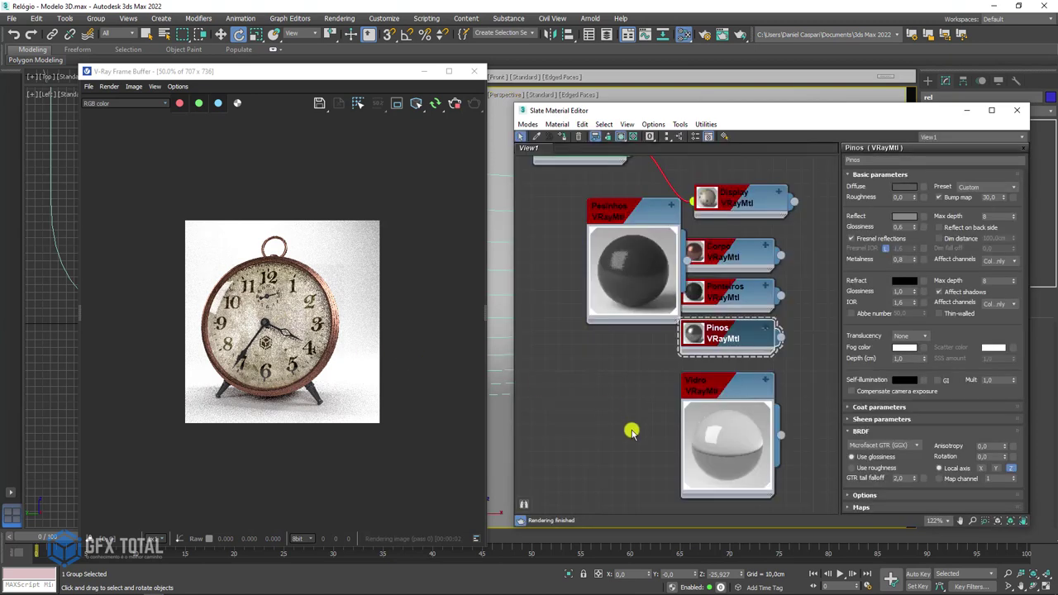
scroll(670, 366, down, 3)
double_click(722, 382)
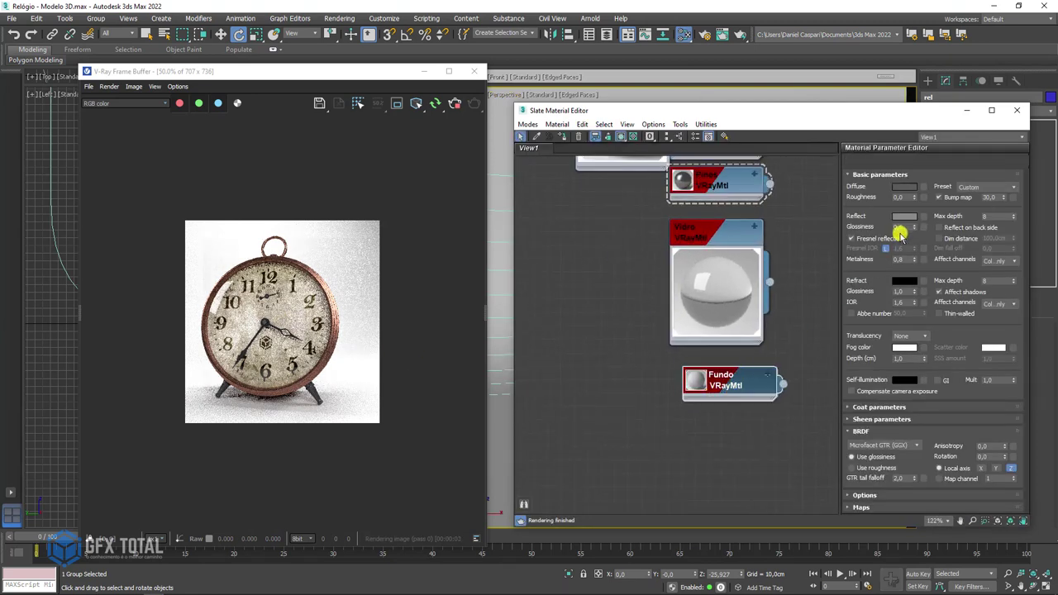
click(904, 186)
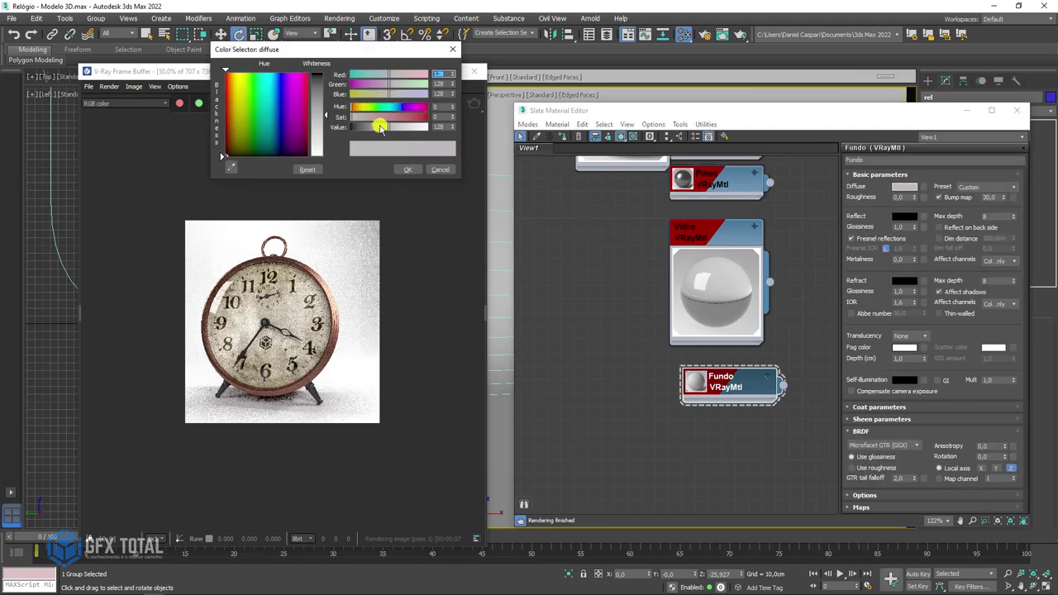
drag(380, 128, 436, 126)
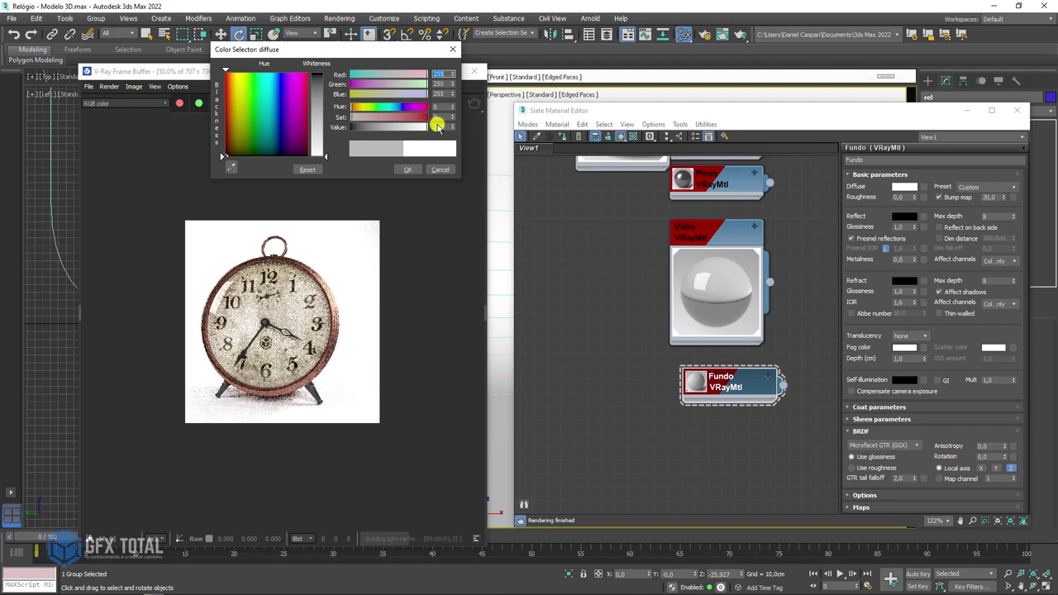
drag(423, 129, 356, 130)
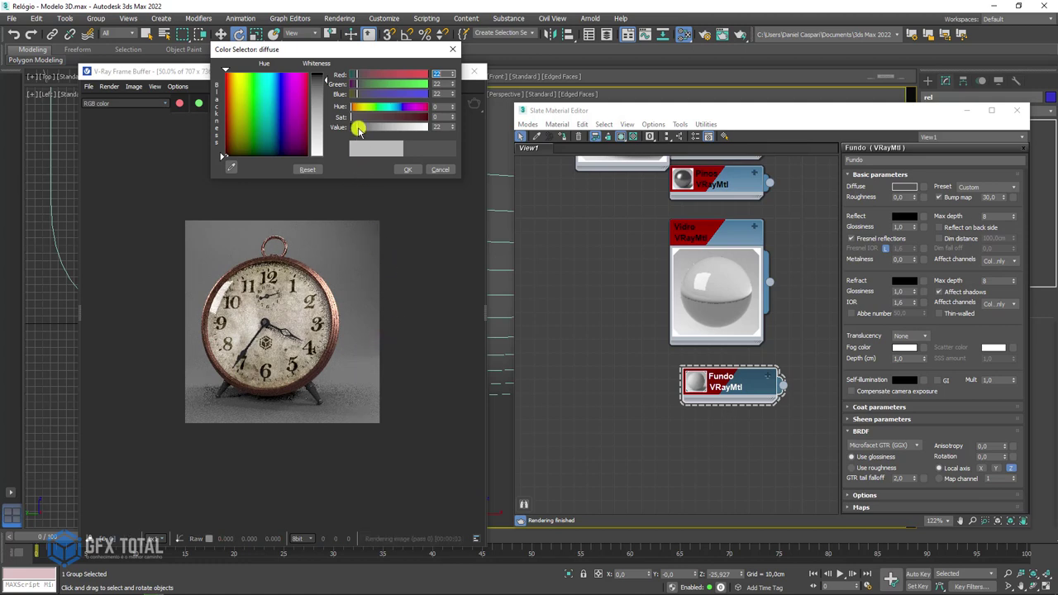
drag(358, 129, 435, 131)
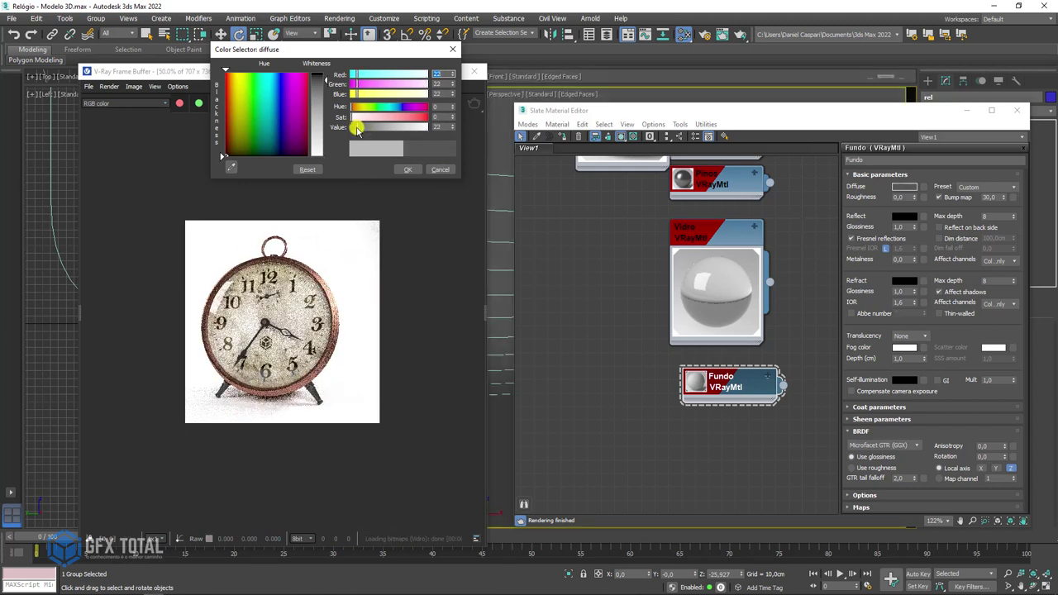
click(370, 127)
click(408, 170)
click(1017, 110)
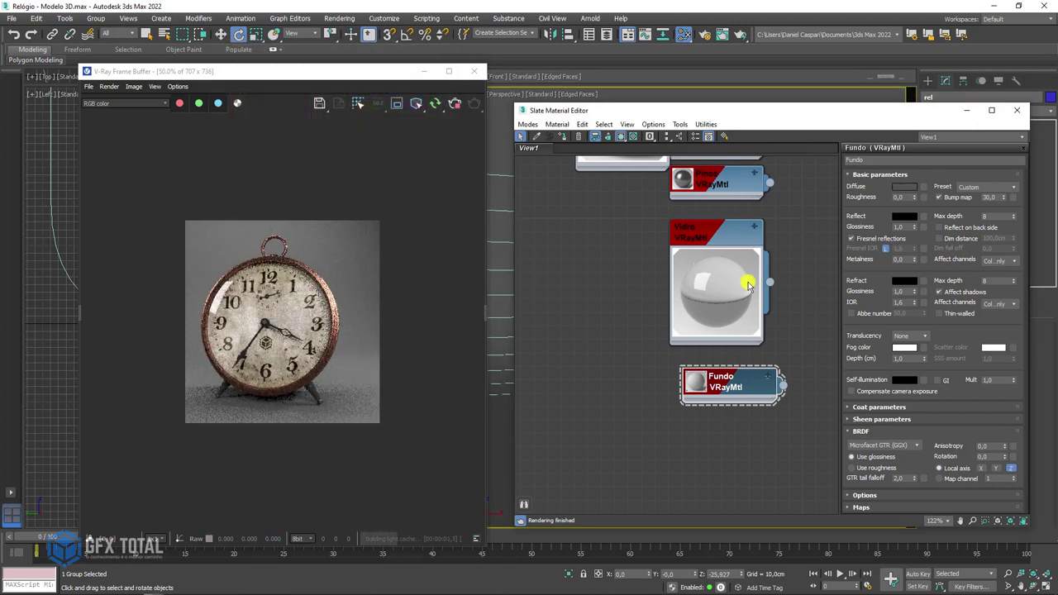
Step: Tint the VRayLight003 plane light pale yellow
scroll(690, 322, down, 10)
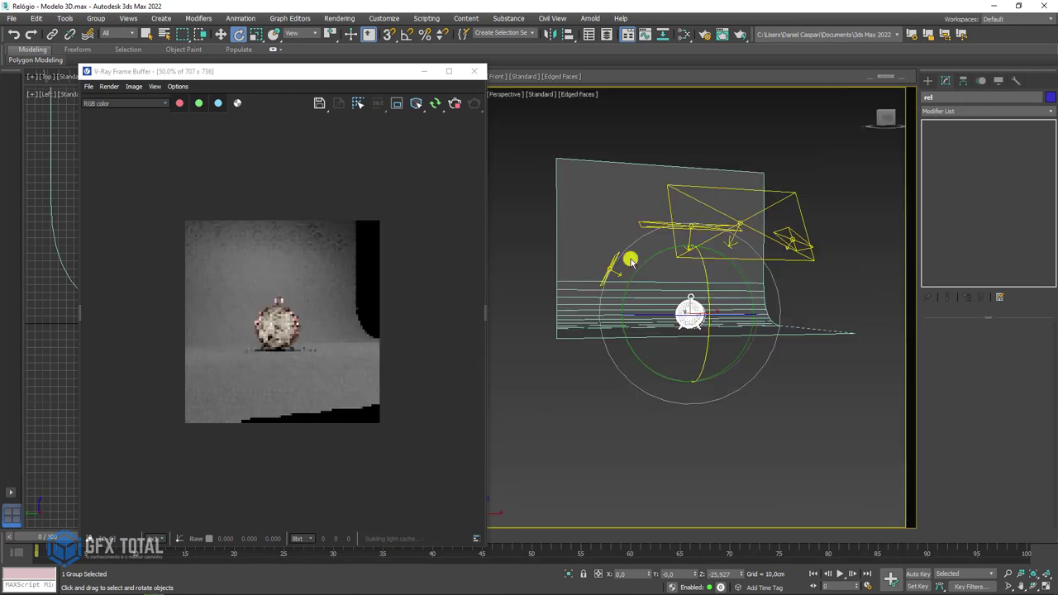
scroll(616, 269, up, 5)
click(615, 281)
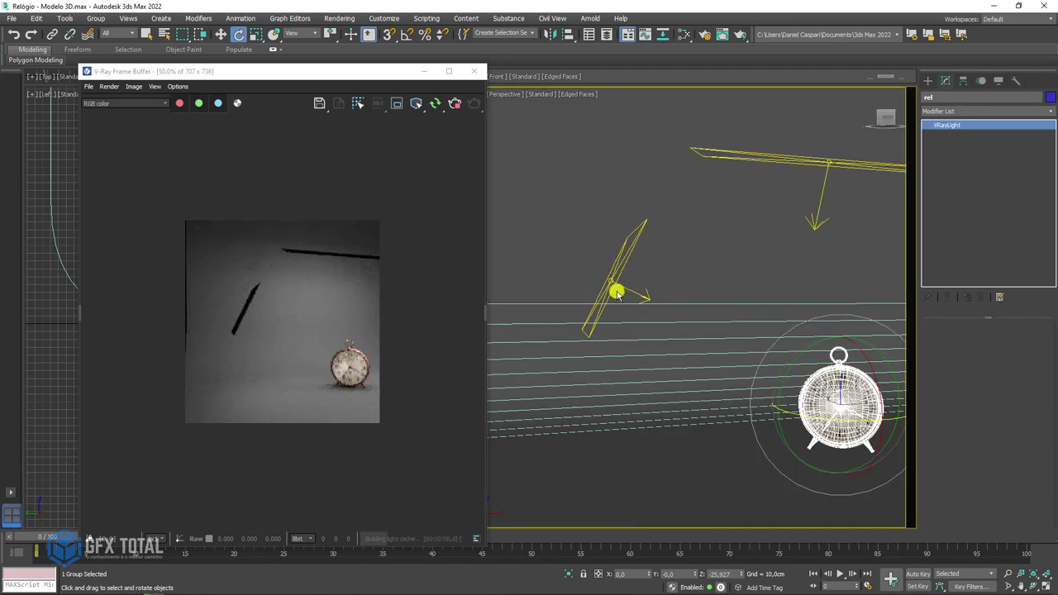
alt+middle_drag(616, 290, 652, 303)
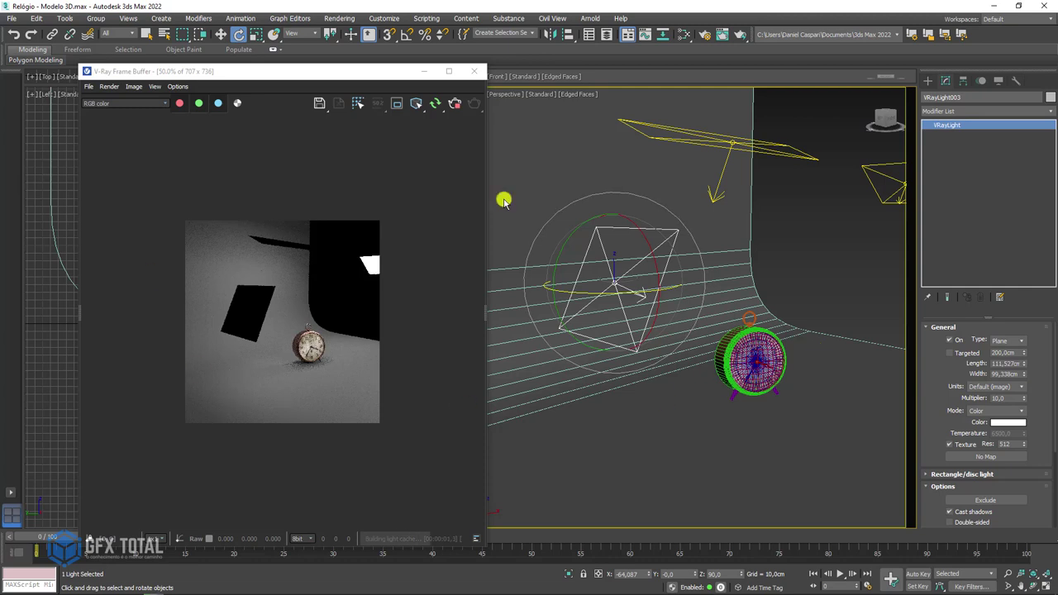
click(1007, 422)
drag(353, 116, 360, 117)
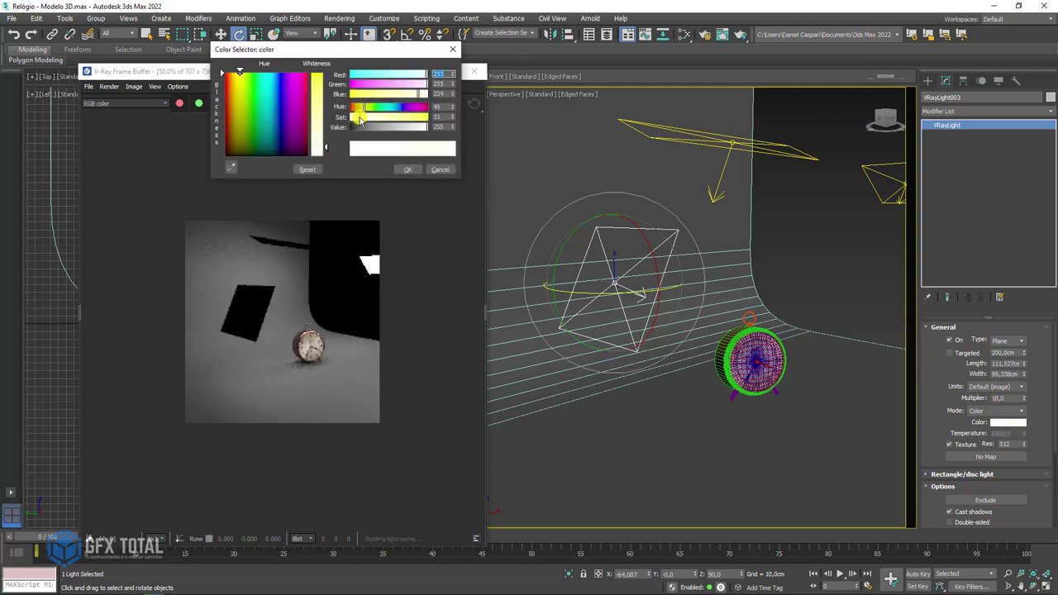
click(407, 170)
Step: Tint VRayLight001 pale cyan (182, 201, 255) and reframe the view on the clock
click(890, 195)
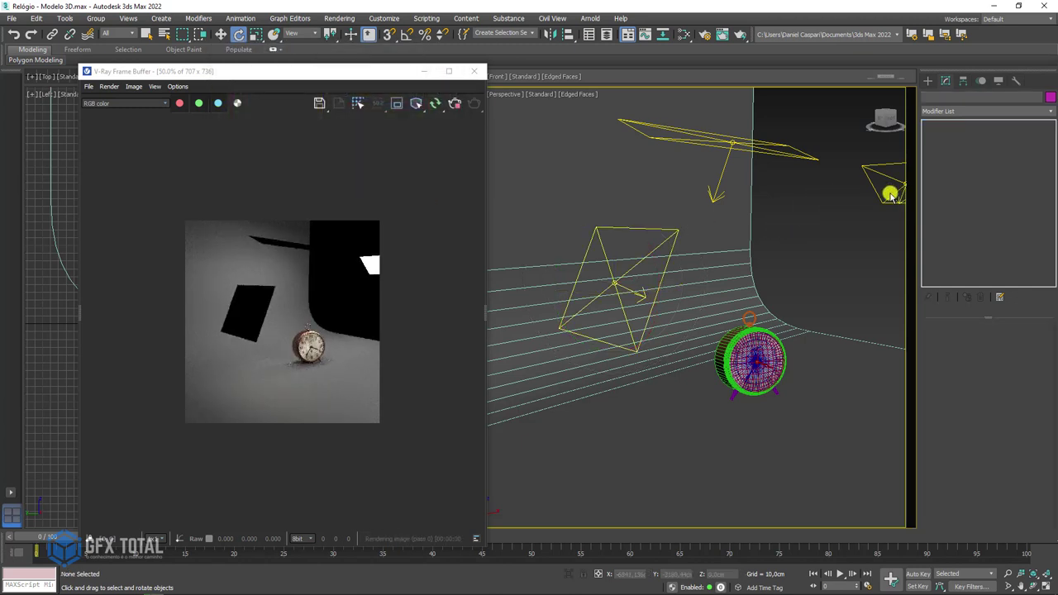
click(891, 195)
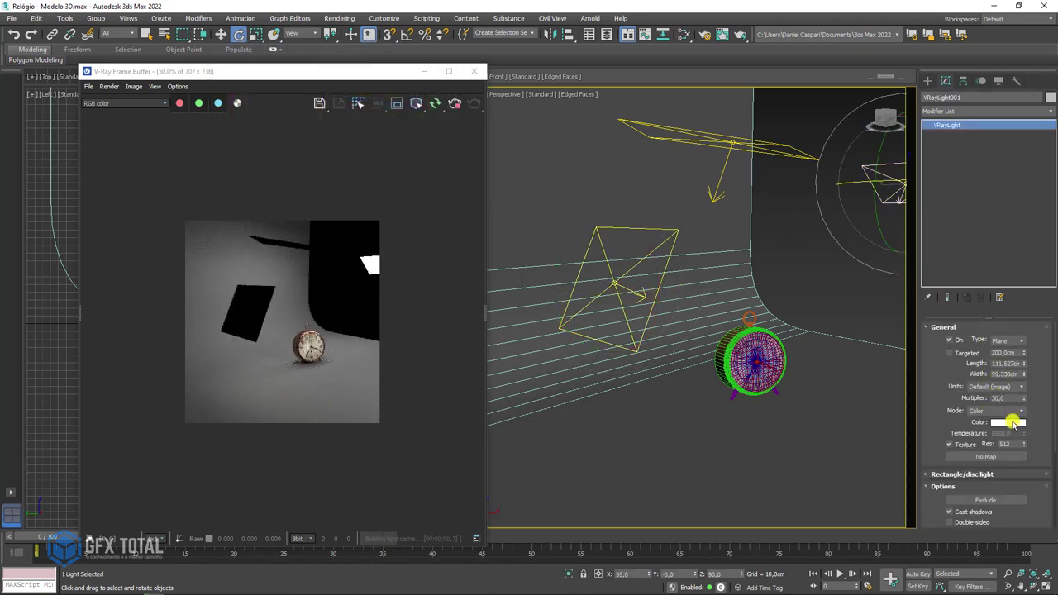
click(1009, 422)
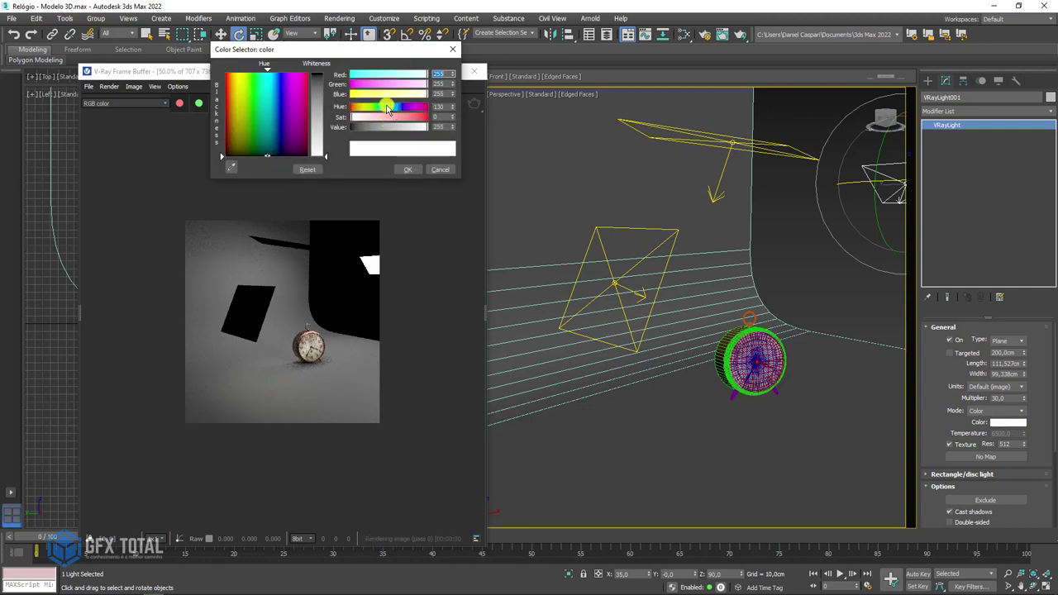
drag(381, 117, 373, 122)
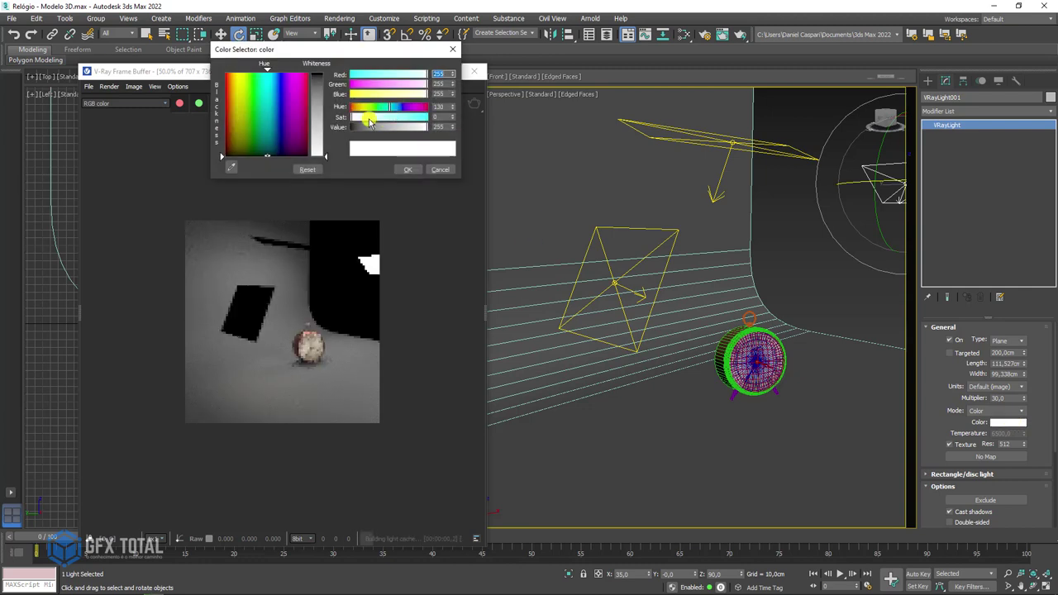
click(405, 168)
click(738, 364)
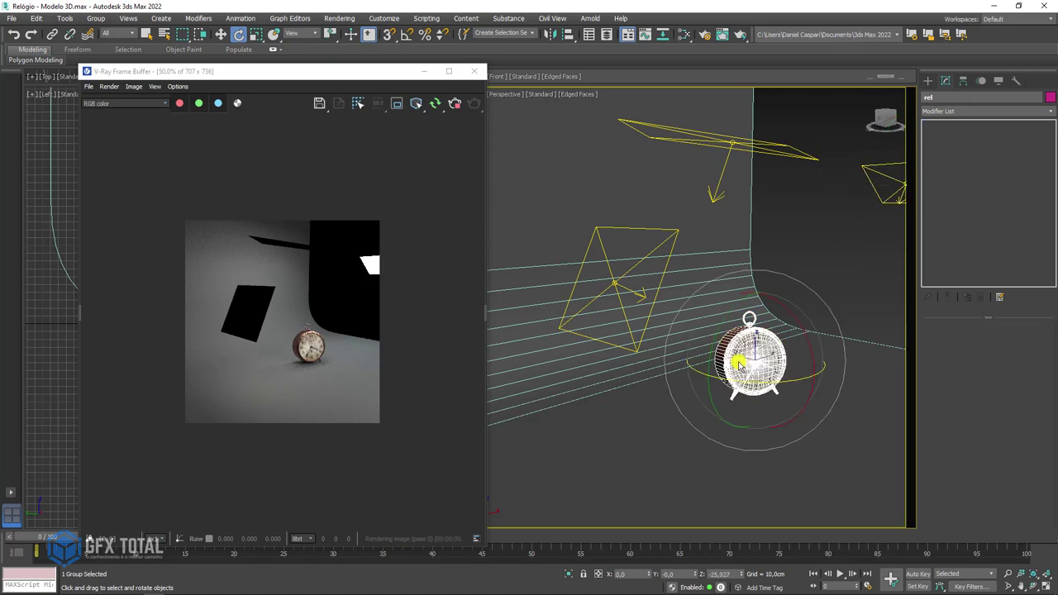
key(z)
scroll(690, 330, up, 2)
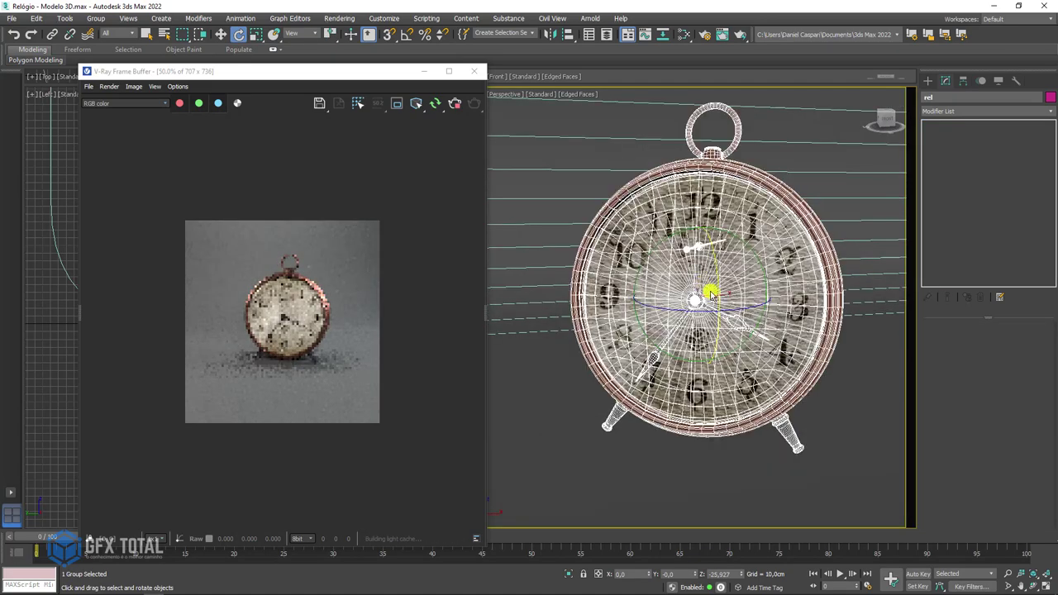
mouse_move(686, 299)
alt+middle_down()
mouse_move(678, 293)
mouse_move(730, 309)
alt+middle_up()
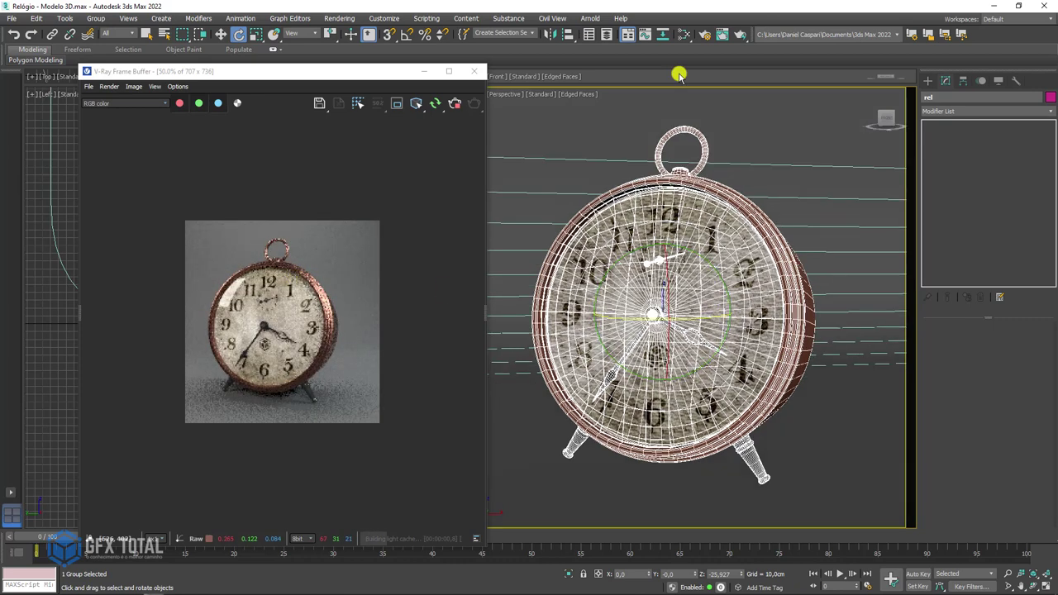
Step: Darken the Corpo body material's diffuse colour to value 11
click(683, 34)
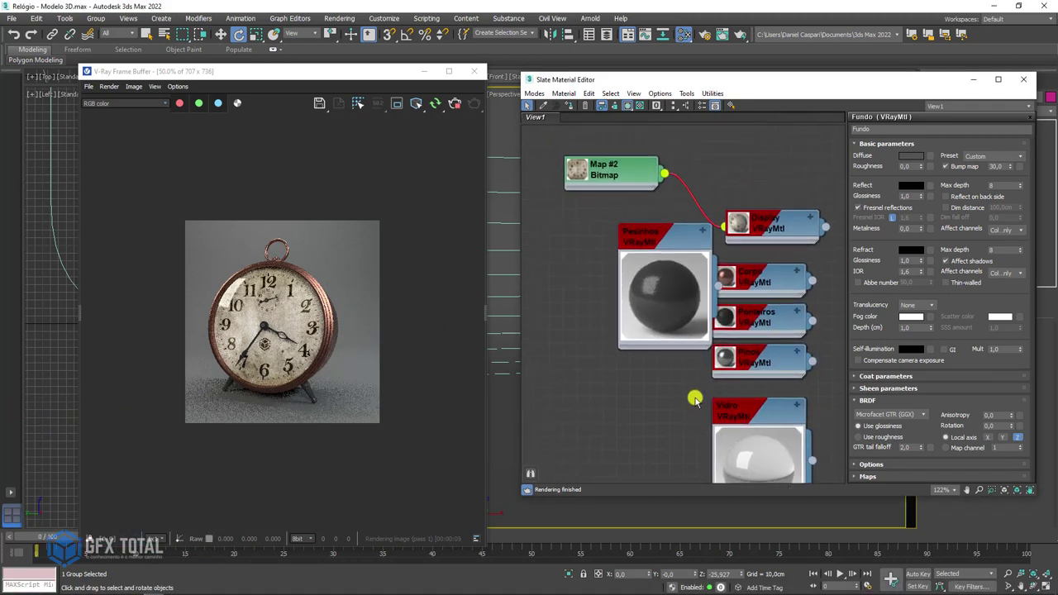
drag(668, 243, 602, 231)
click(771, 285)
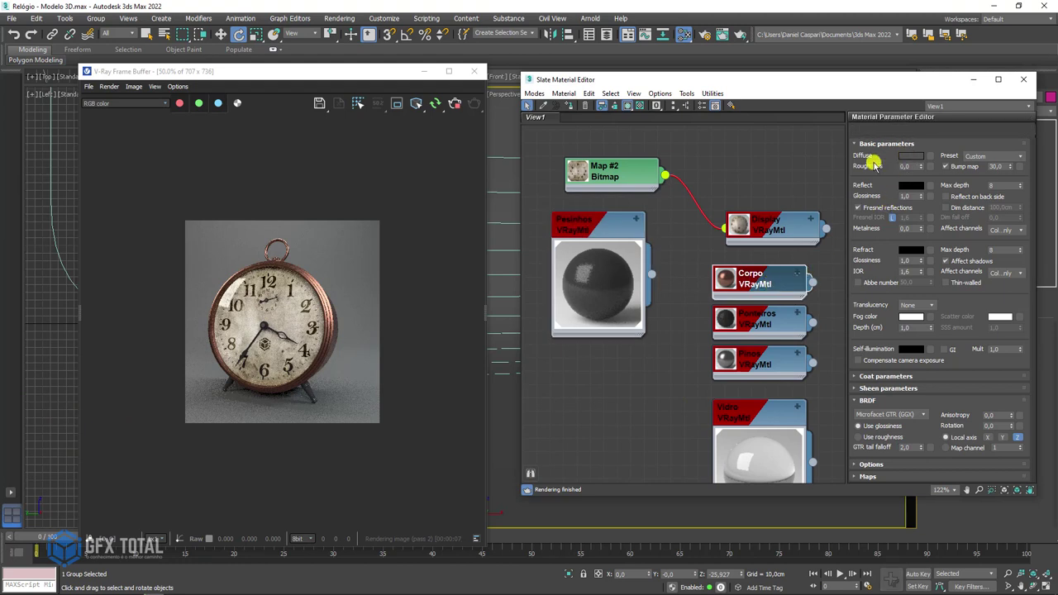
double_click(791, 273)
click(905, 157)
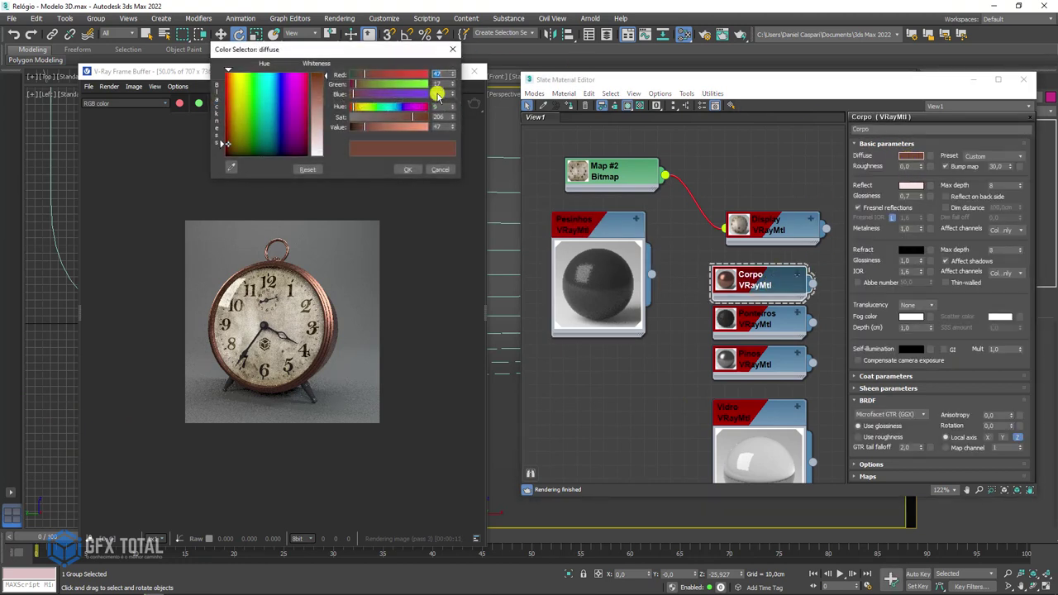
drag(378, 130, 352, 130)
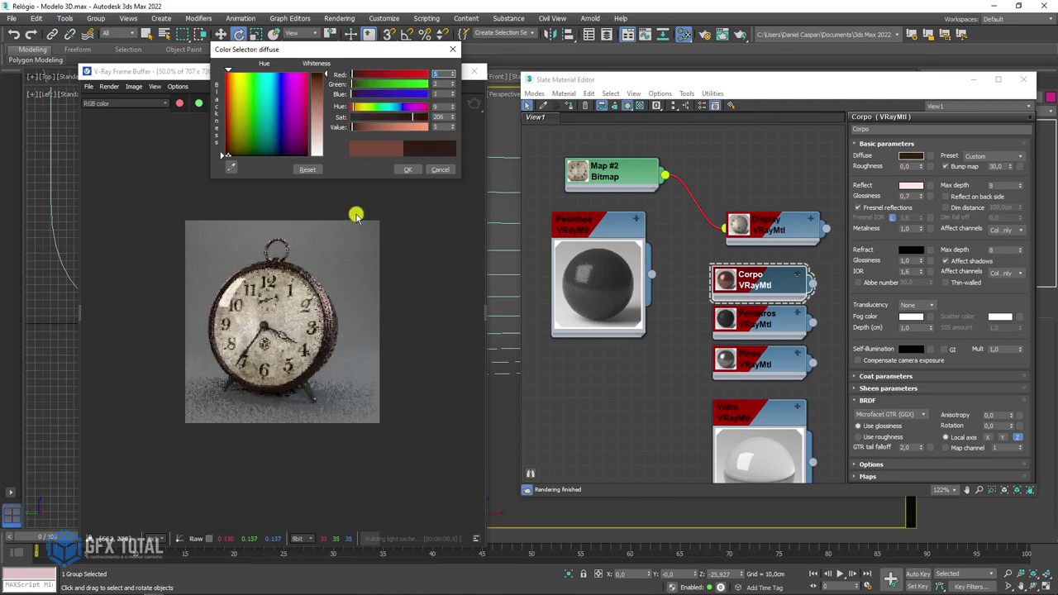
click(408, 170)
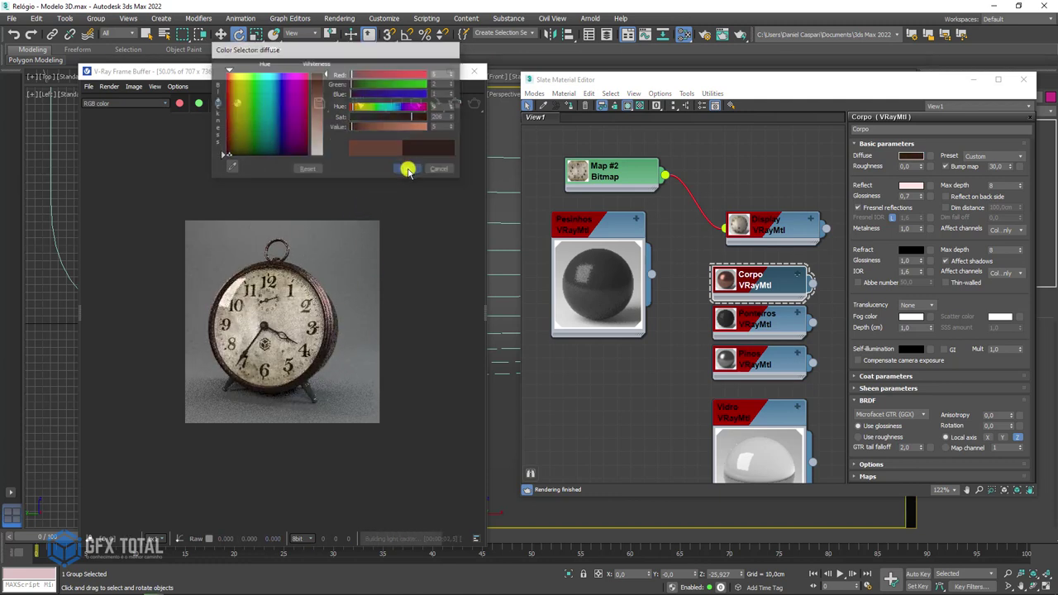
Step: Dim Corpo's reflection colour to greyish pink (192, 155, 145)
click(916, 186)
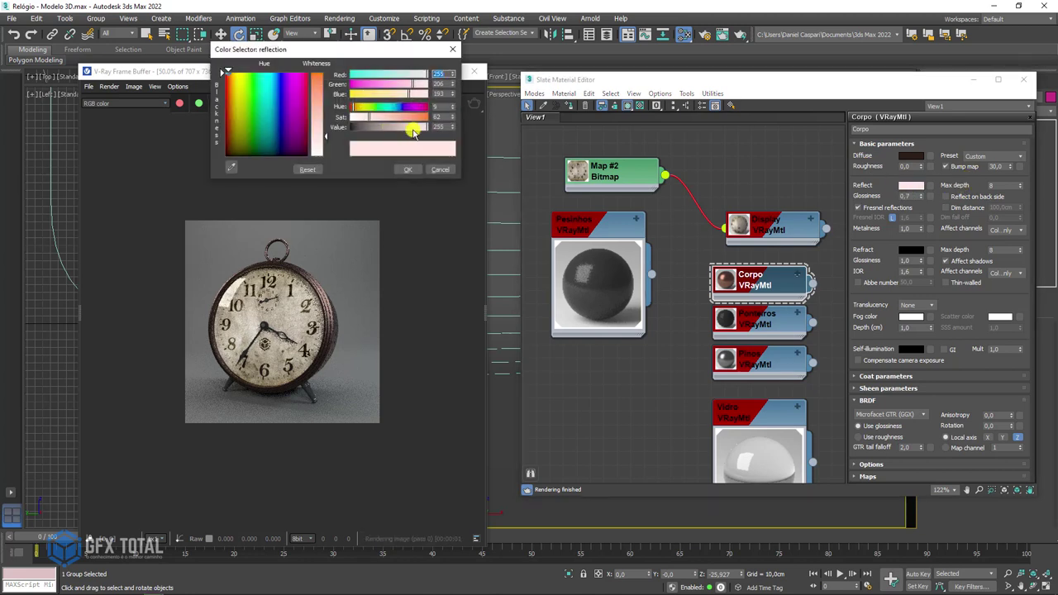
drag(413, 133, 407, 158)
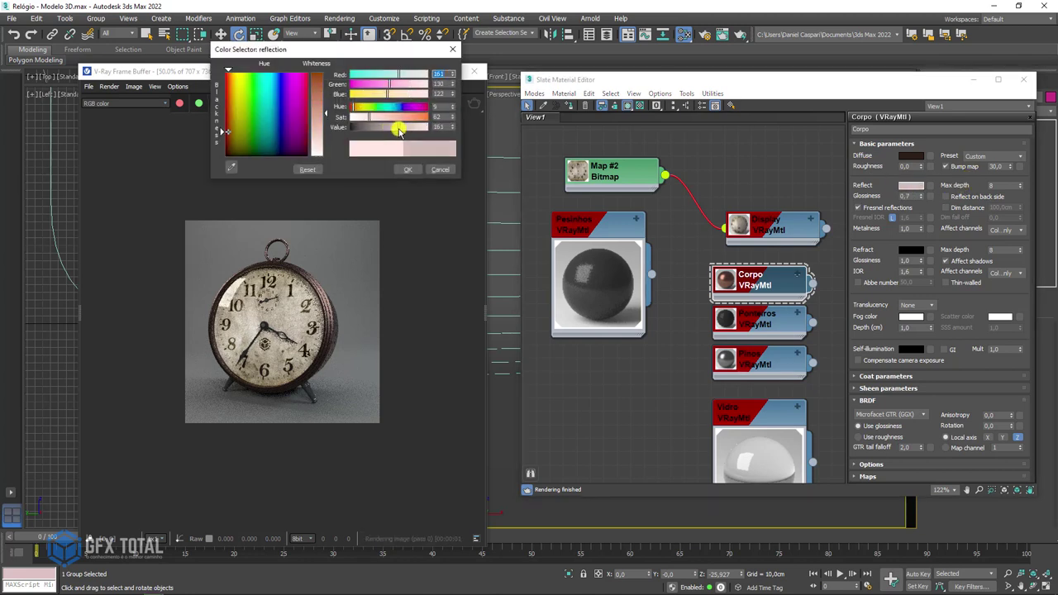
click(408, 169)
drag(858, 79, 786, 76)
click(926, 72)
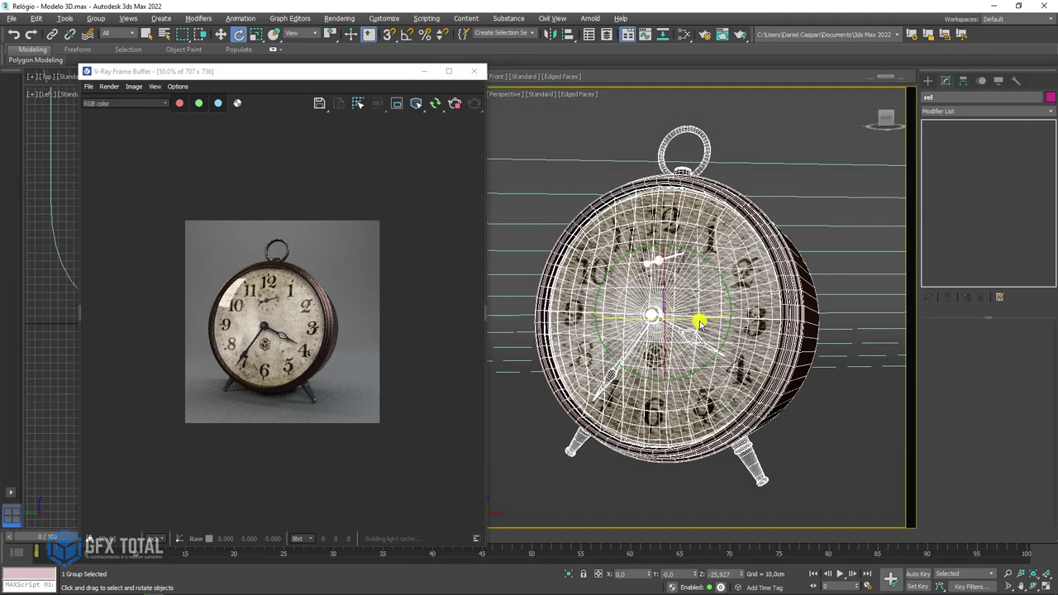
Step: Turn the clock slightly about its vertical axis and orbit to a more frontal angle
drag(699, 323, 743, 308)
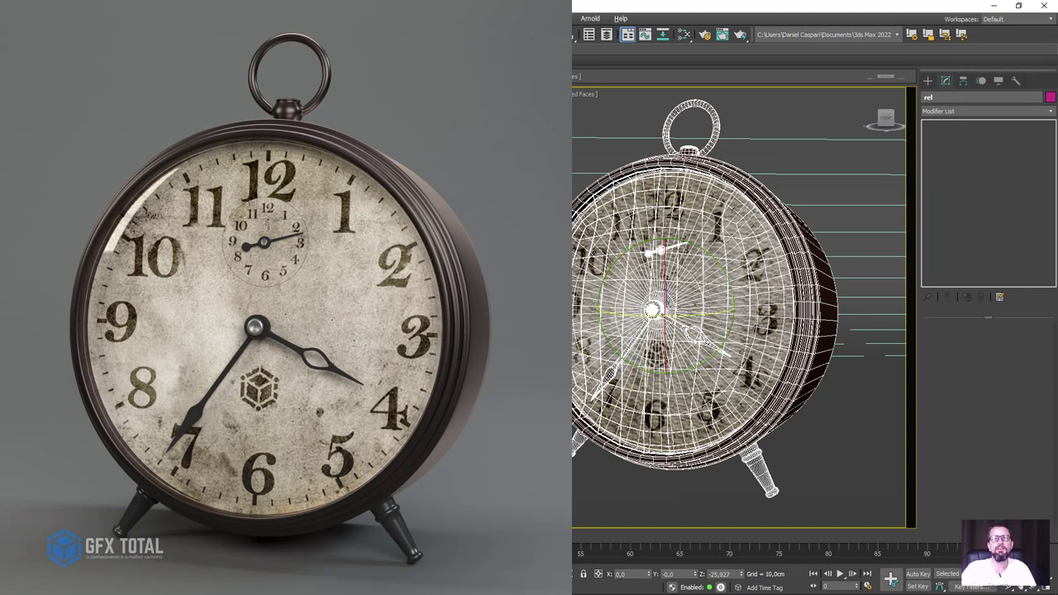
mouse_move(583, 222)
alt+middle_down()
mouse_move(633, 217)
mouse_move(624, 217)
alt+middle_up()
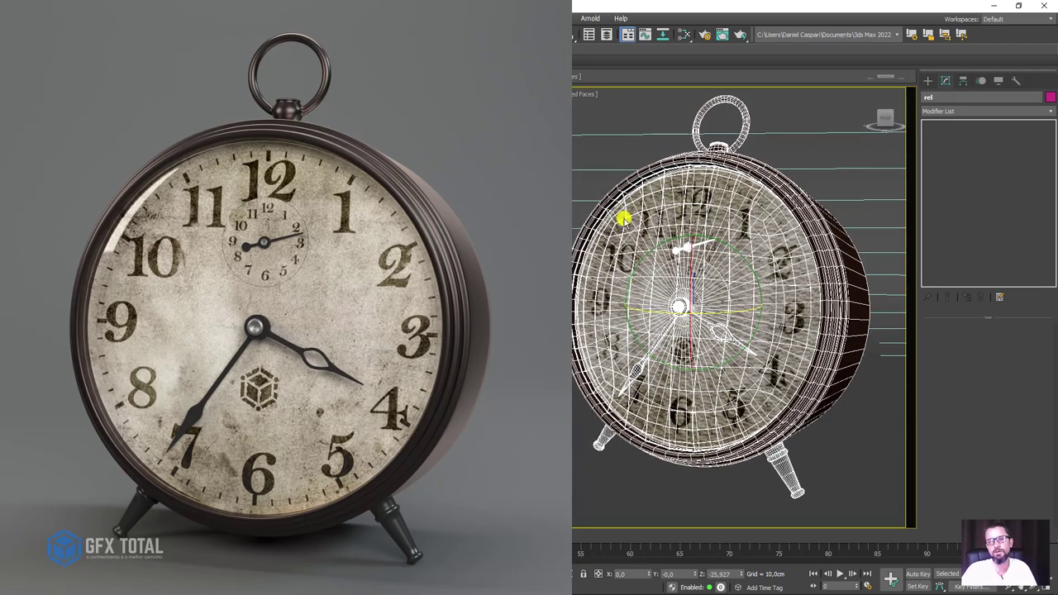